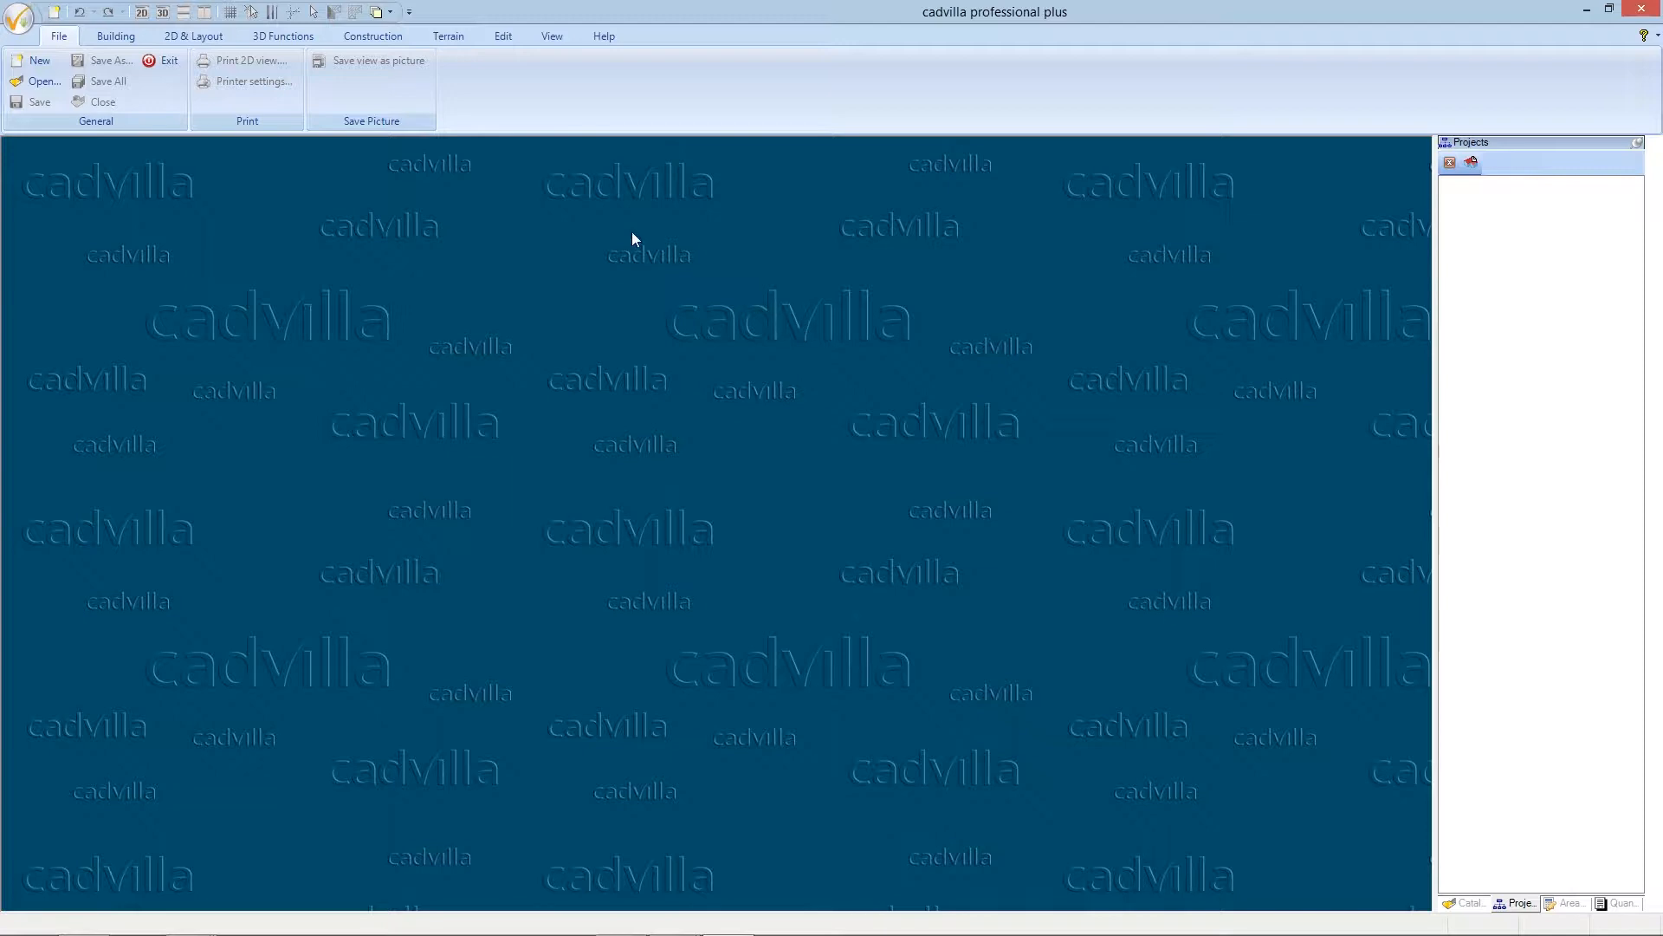
- Create a new project, maximize the 2D view, toggle line widths and hide the Environment
left_click(39, 62)
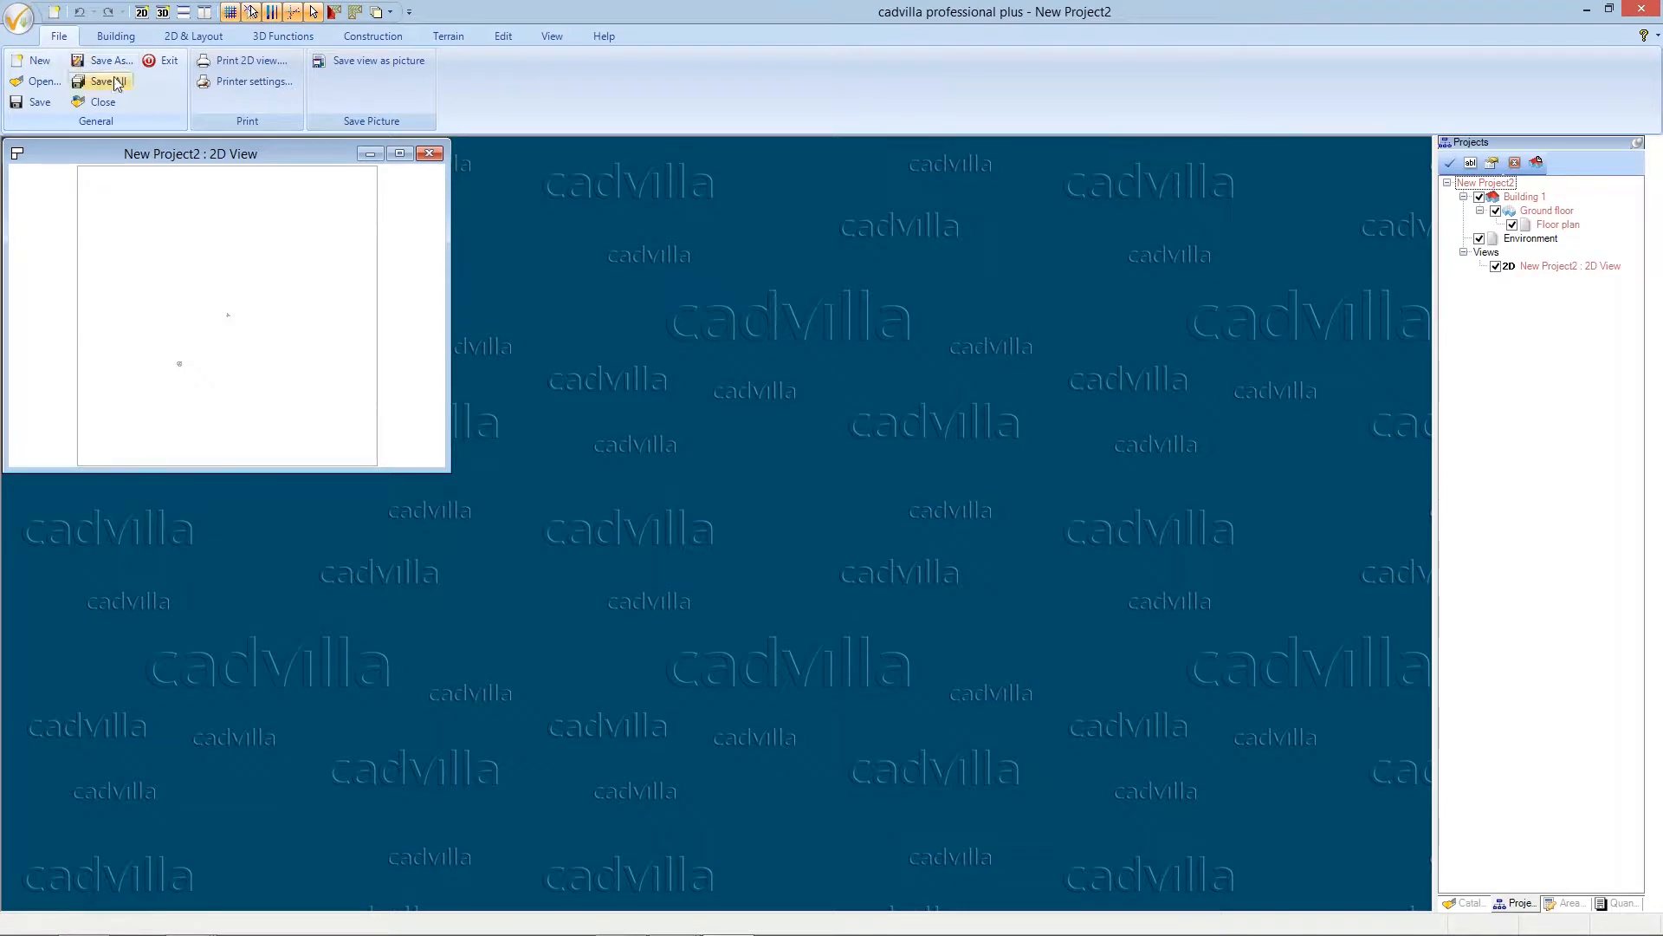
left_click(400, 155)
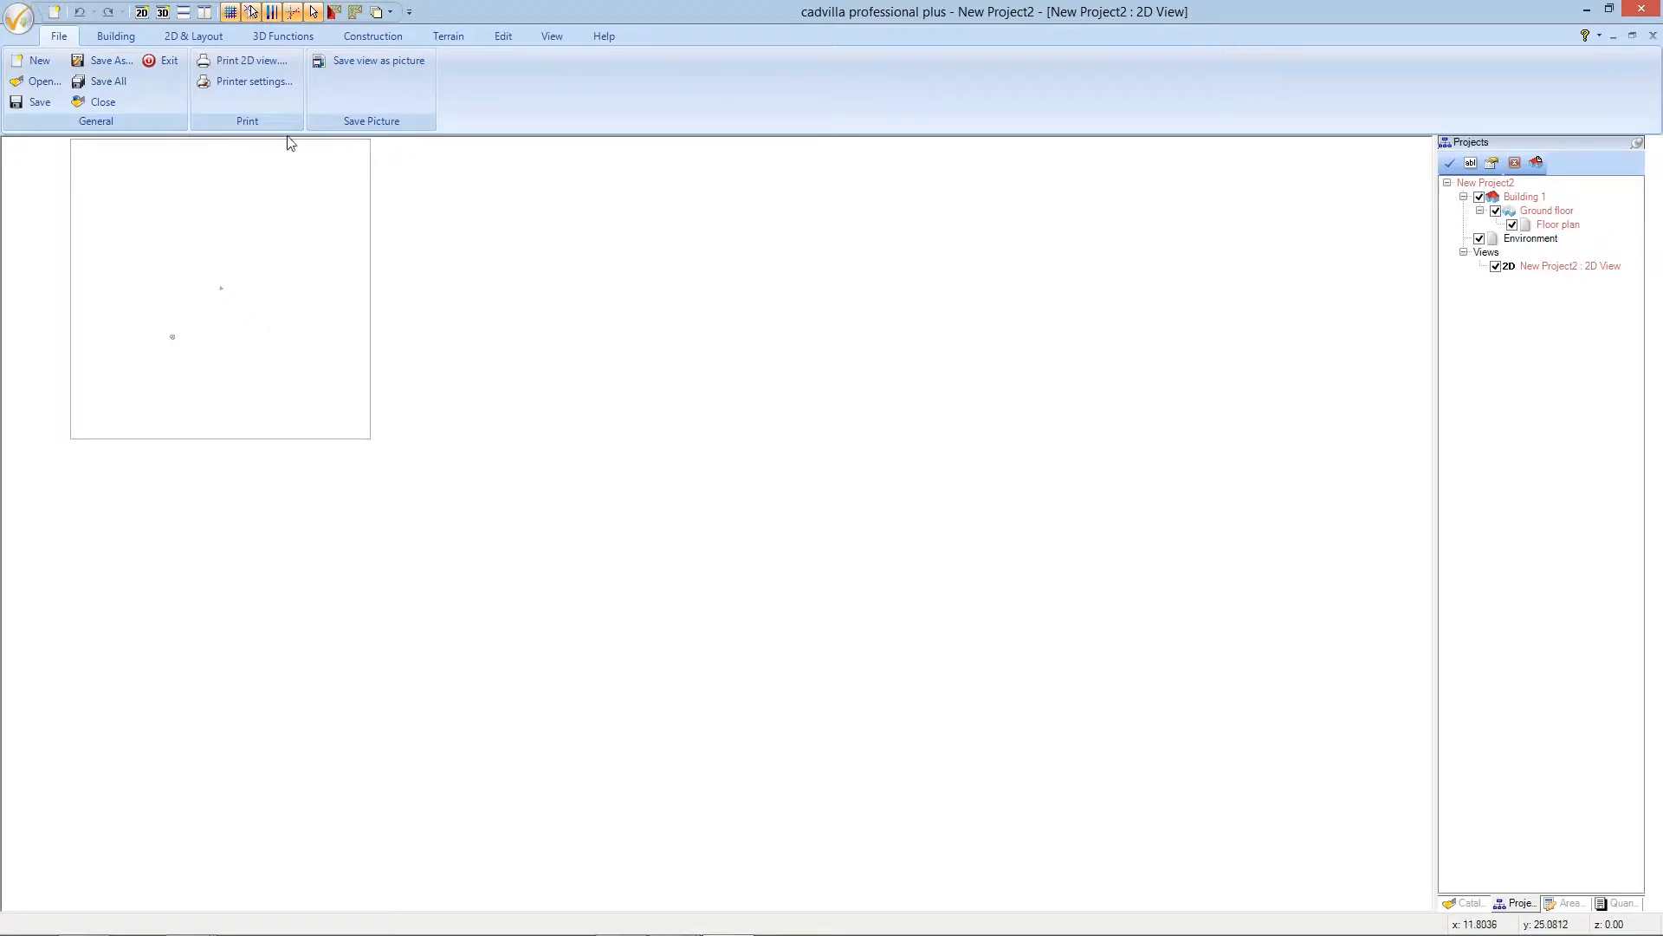
left_click(272, 12)
left_click(1478, 239)
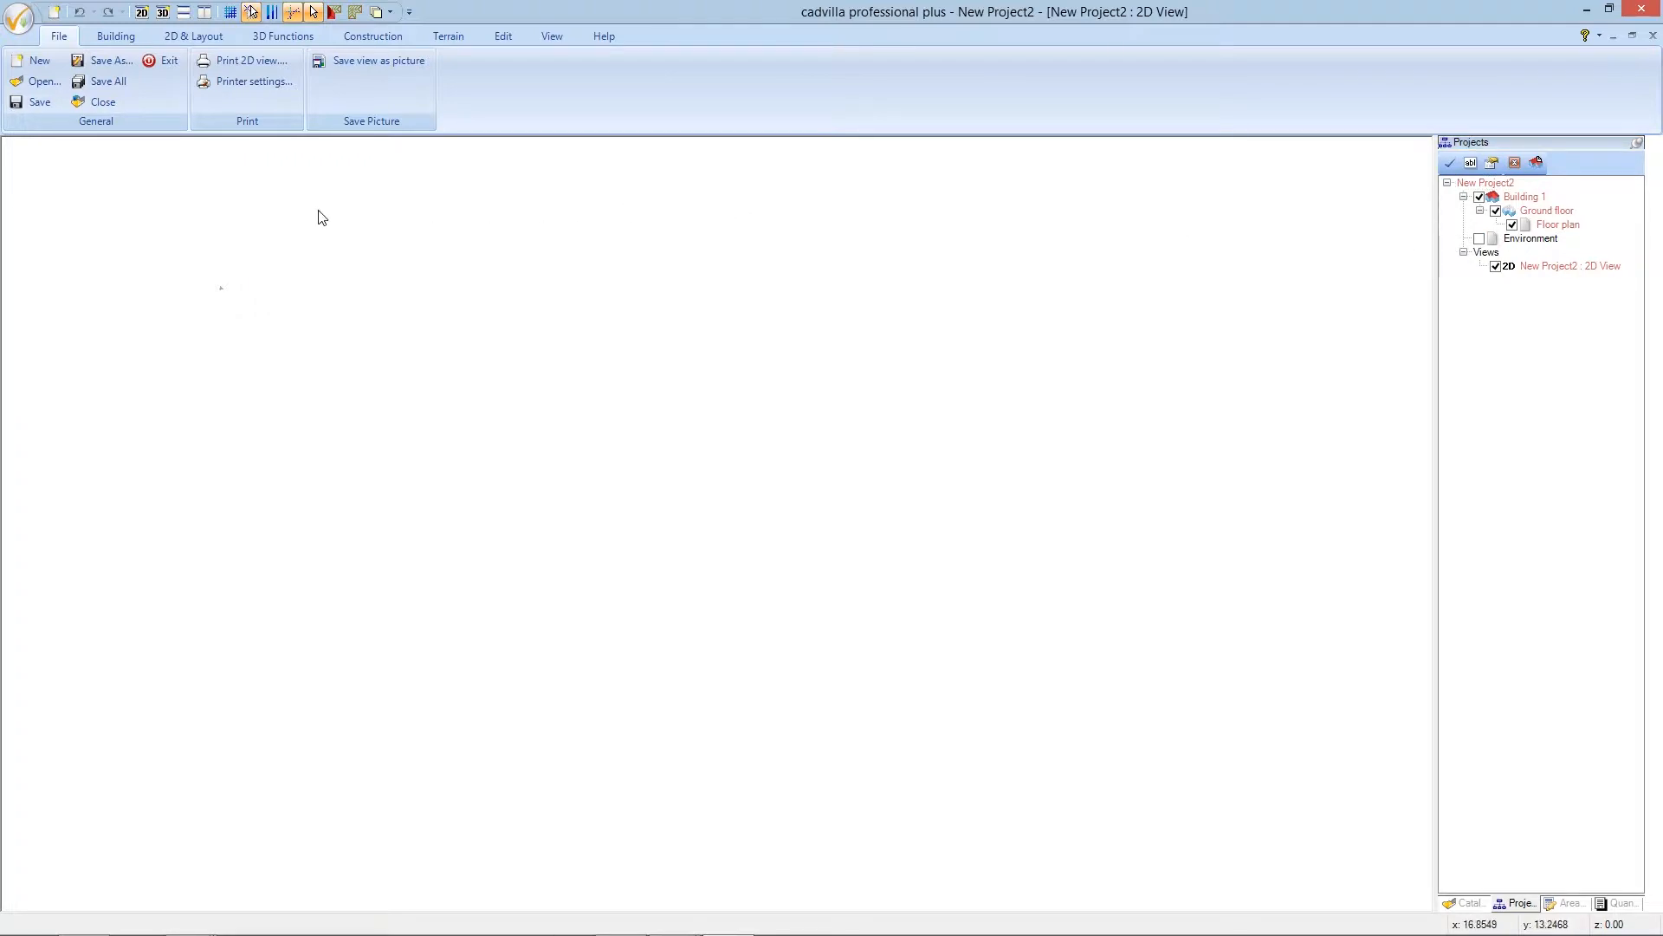
- In the 2D view's Properties, change the scale from 1:50 to 1:100
right_click(194, 258)
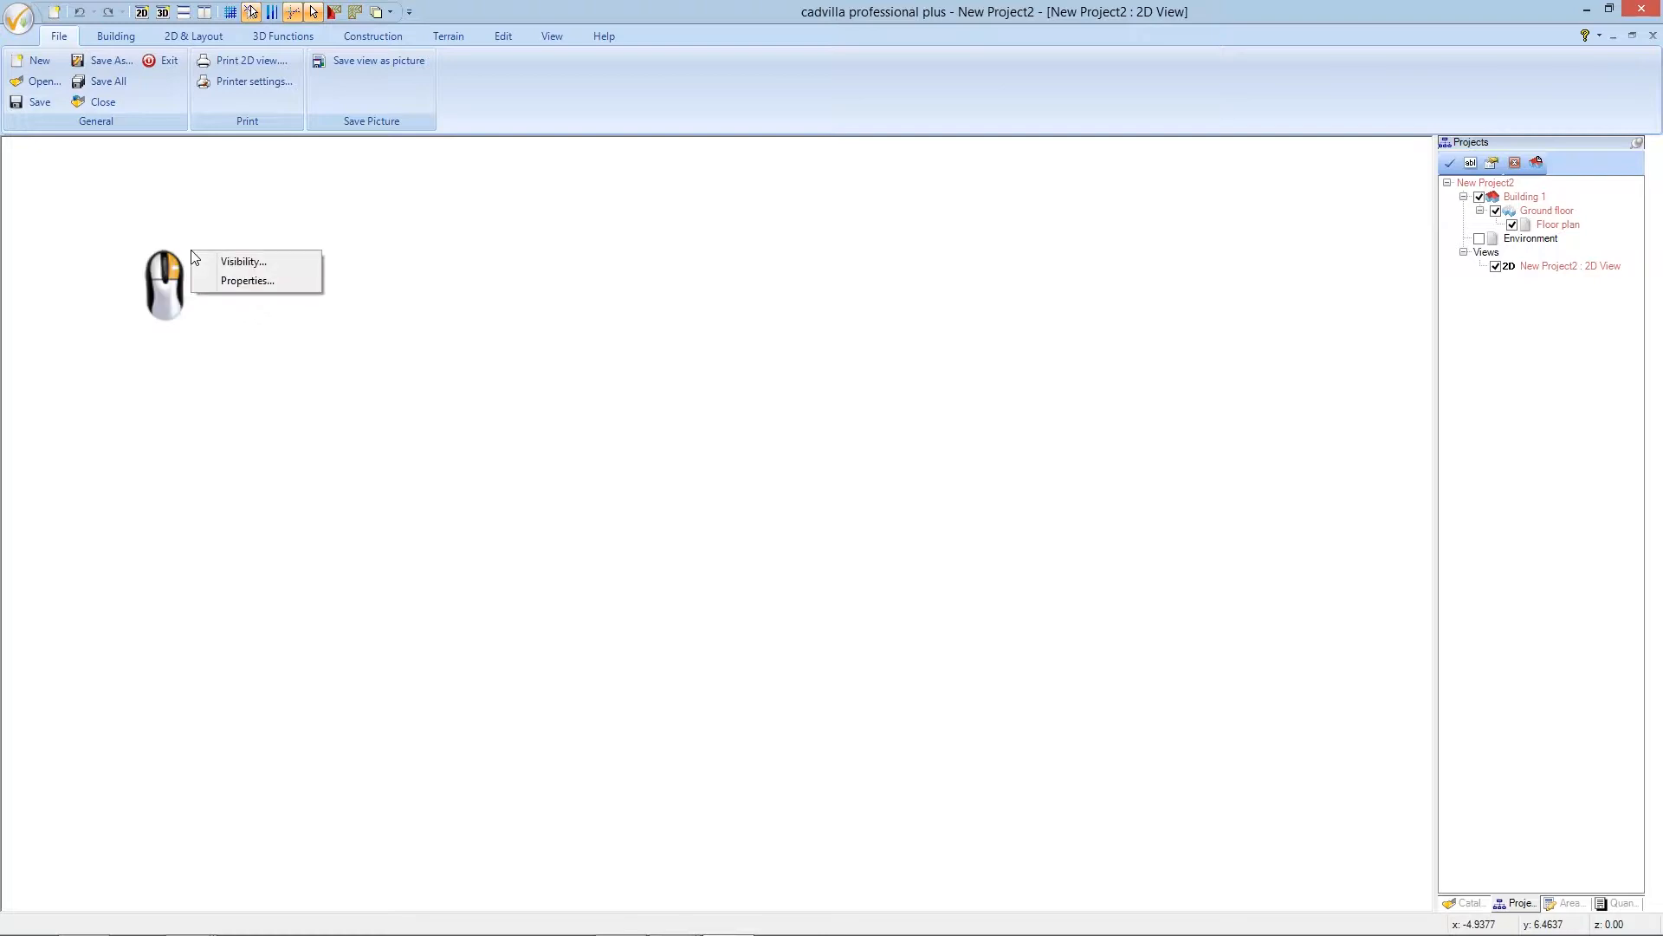
left_click(259, 282)
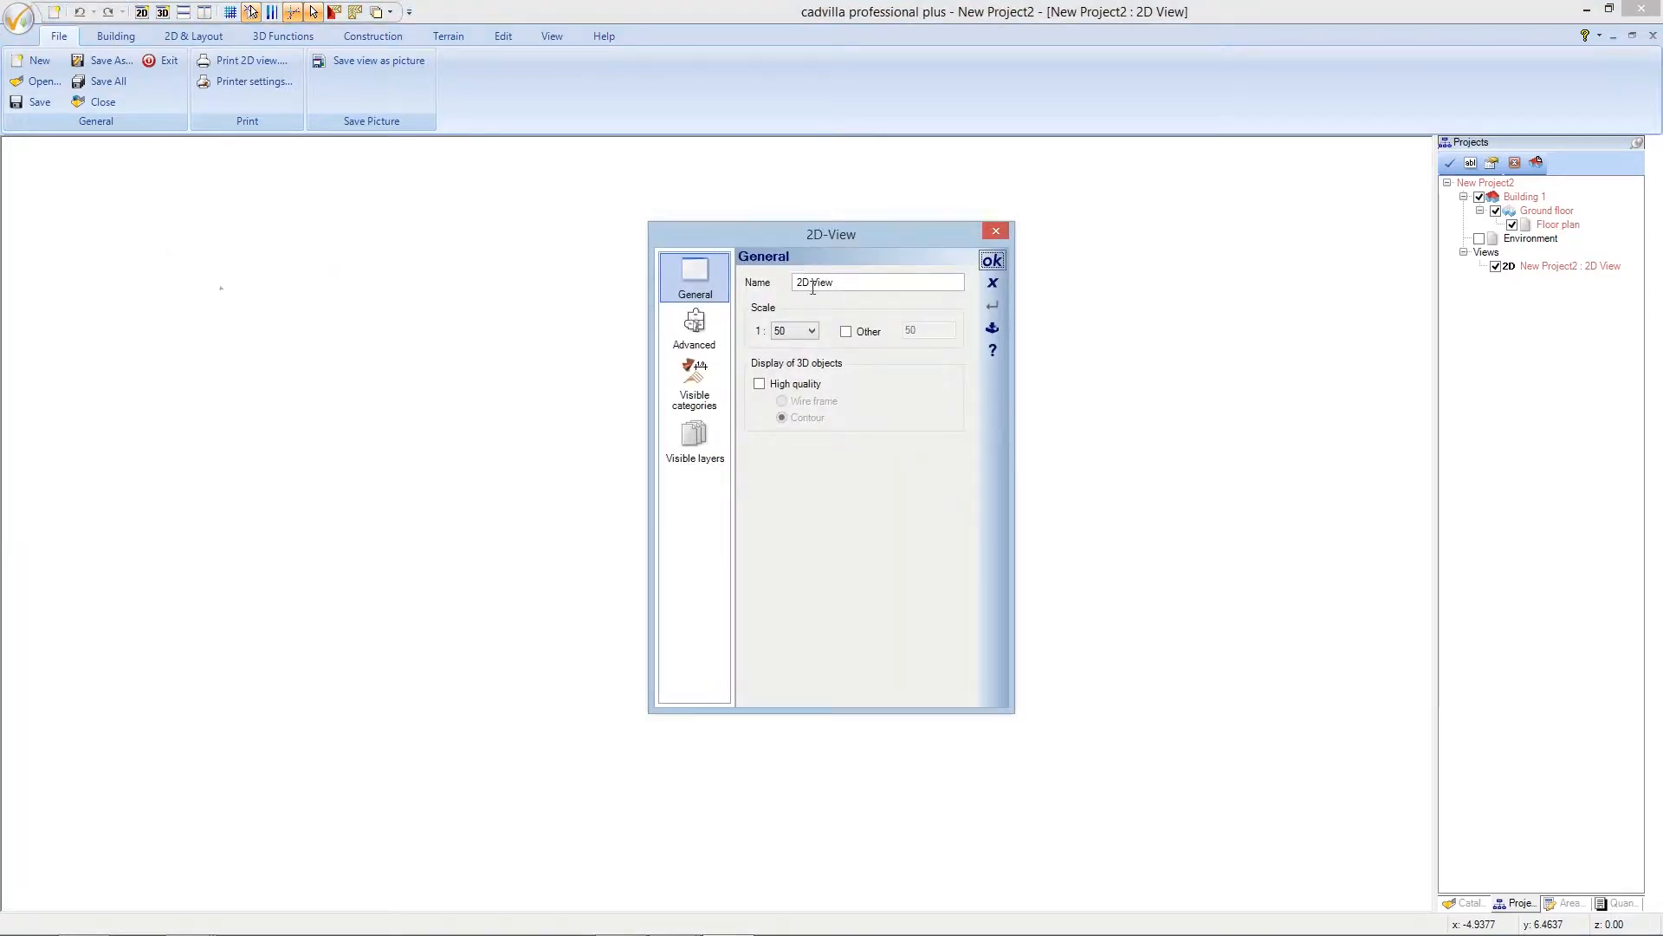
left_click(818, 330)
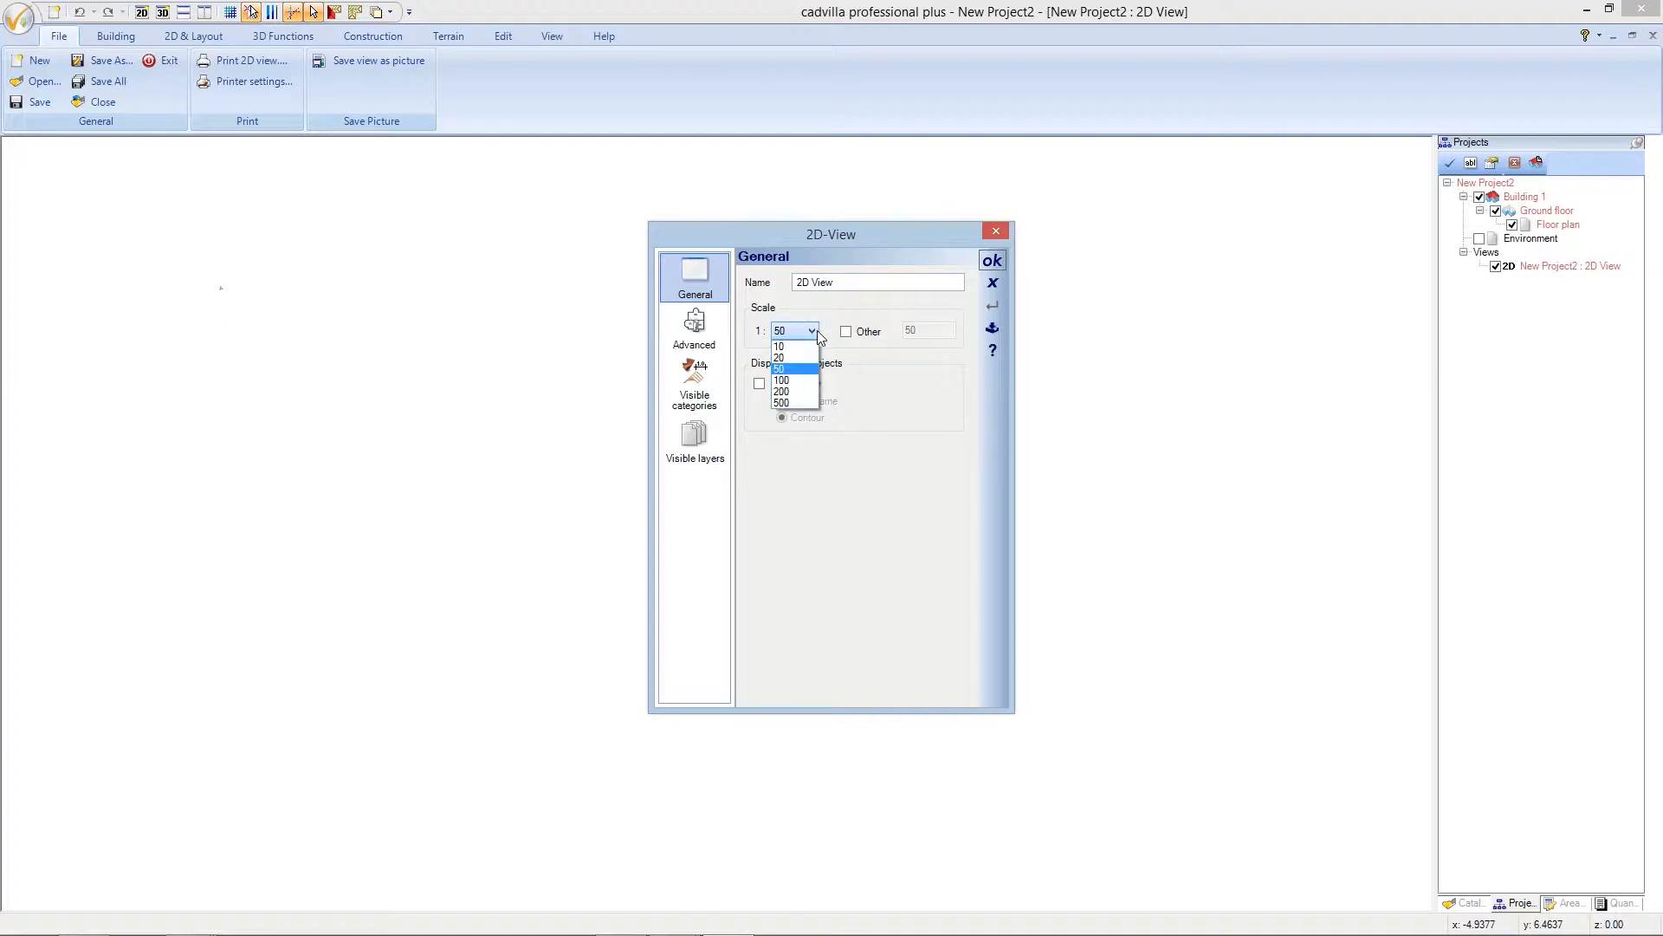
left_click(802, 382)
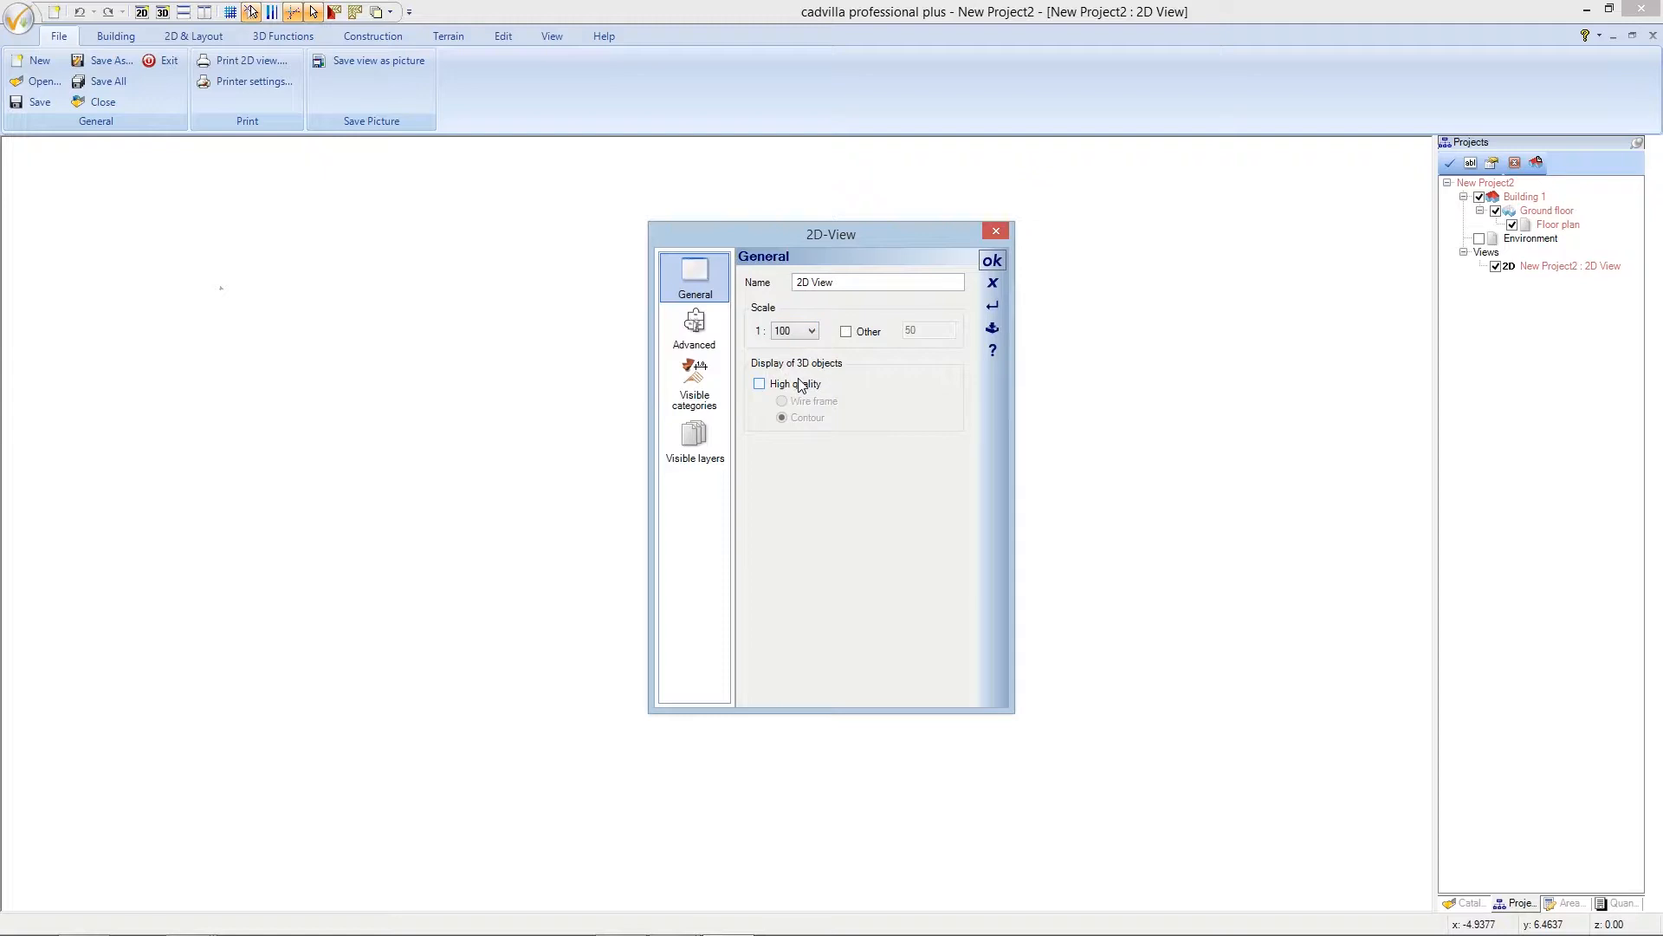
left_click(992, 262)
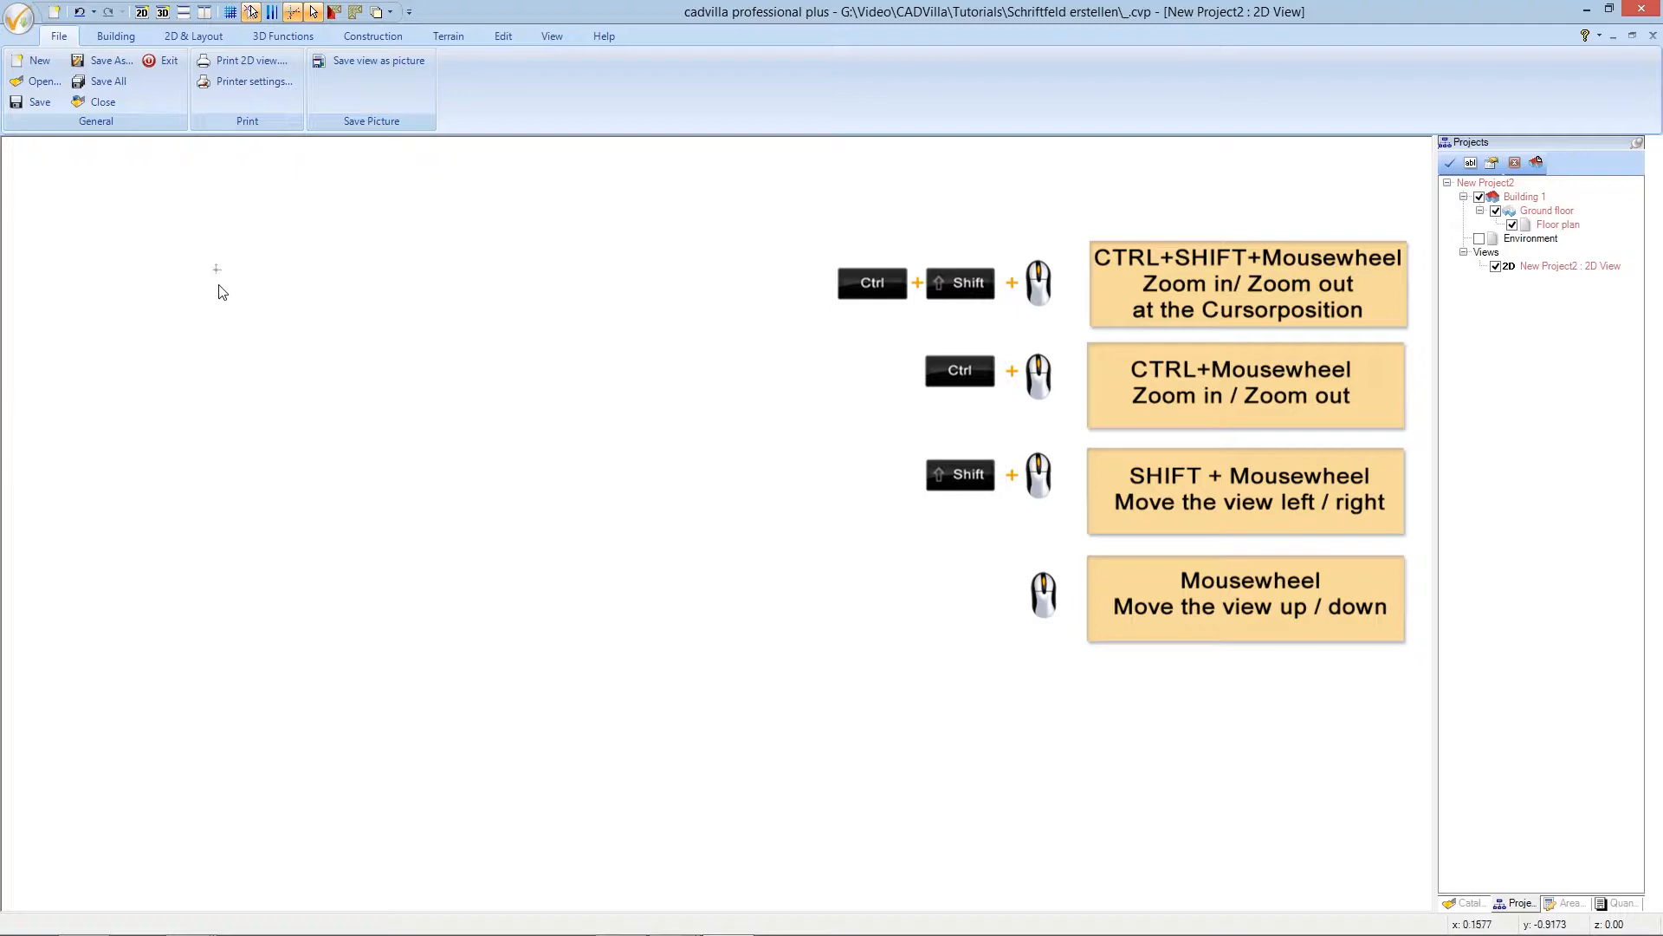
scroll(232, 292, "up", 5)
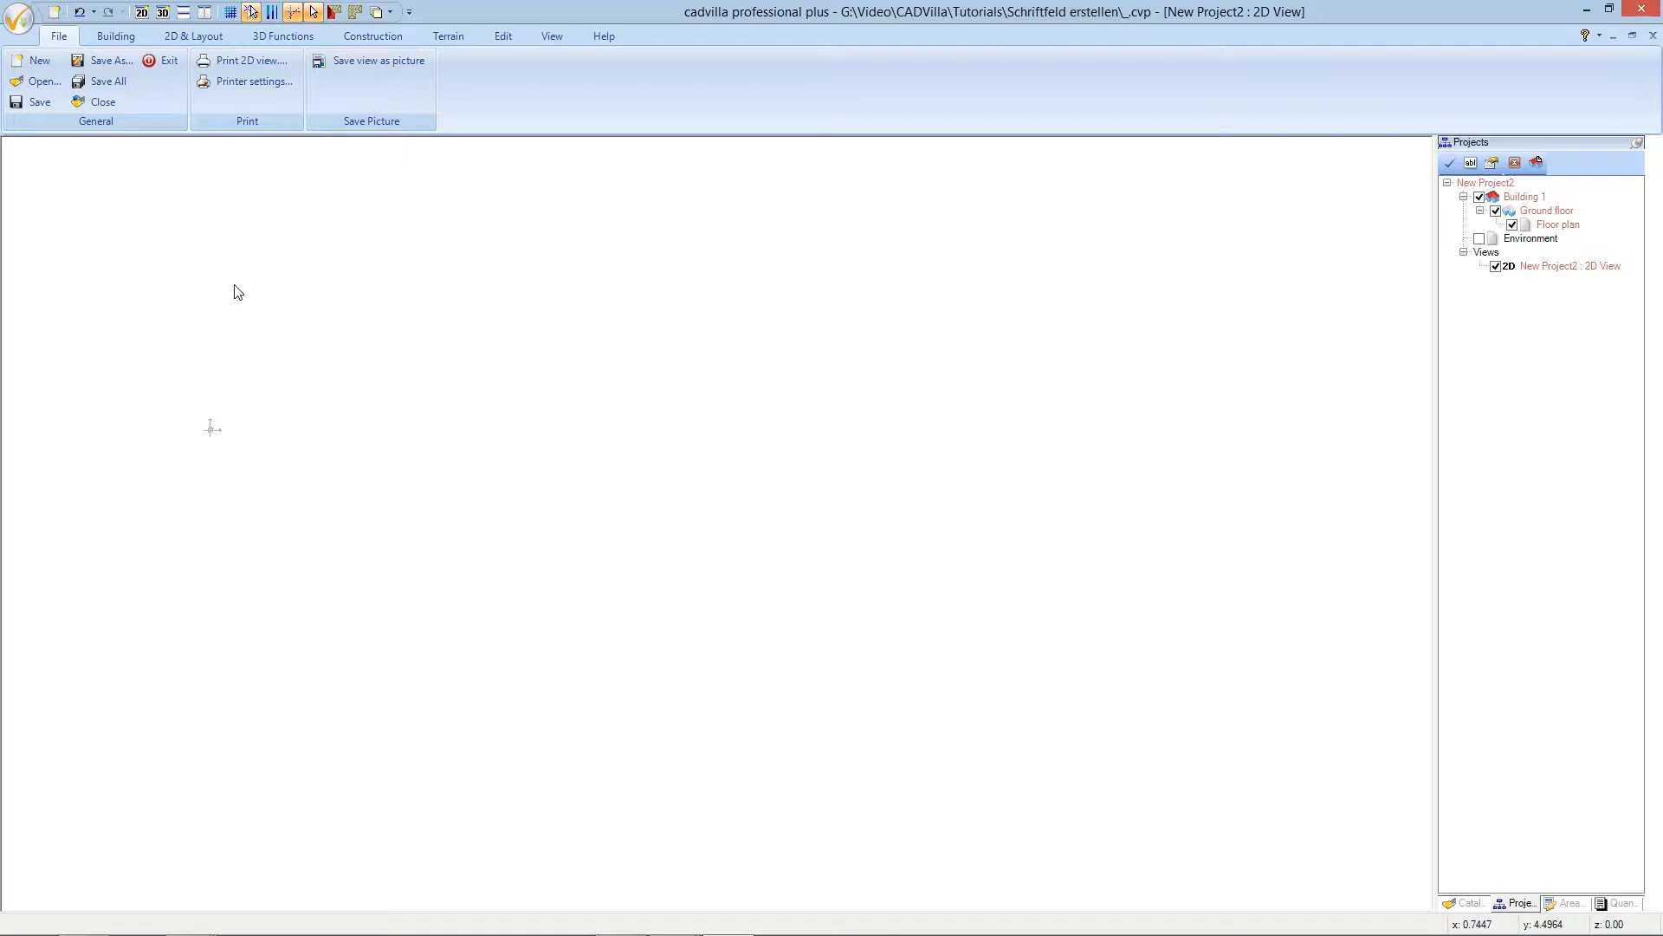
- Start the Vertical guideline tool from 2D & Layout's 2D guidelines
left_click(212, 42)
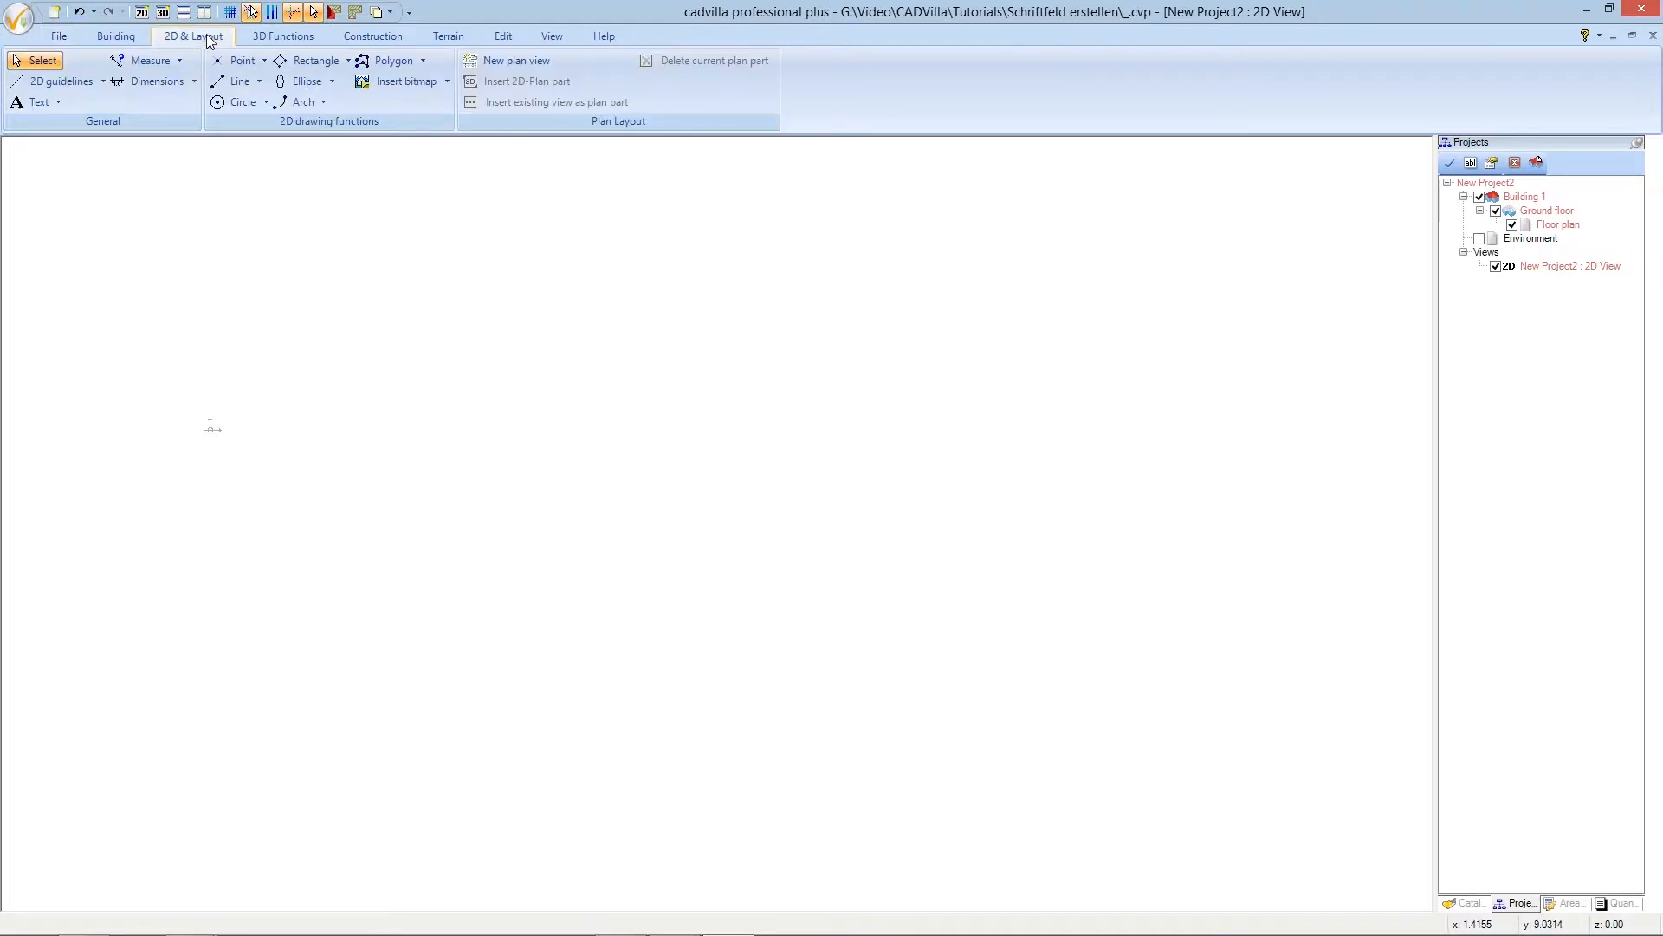
left_click(75, 84)
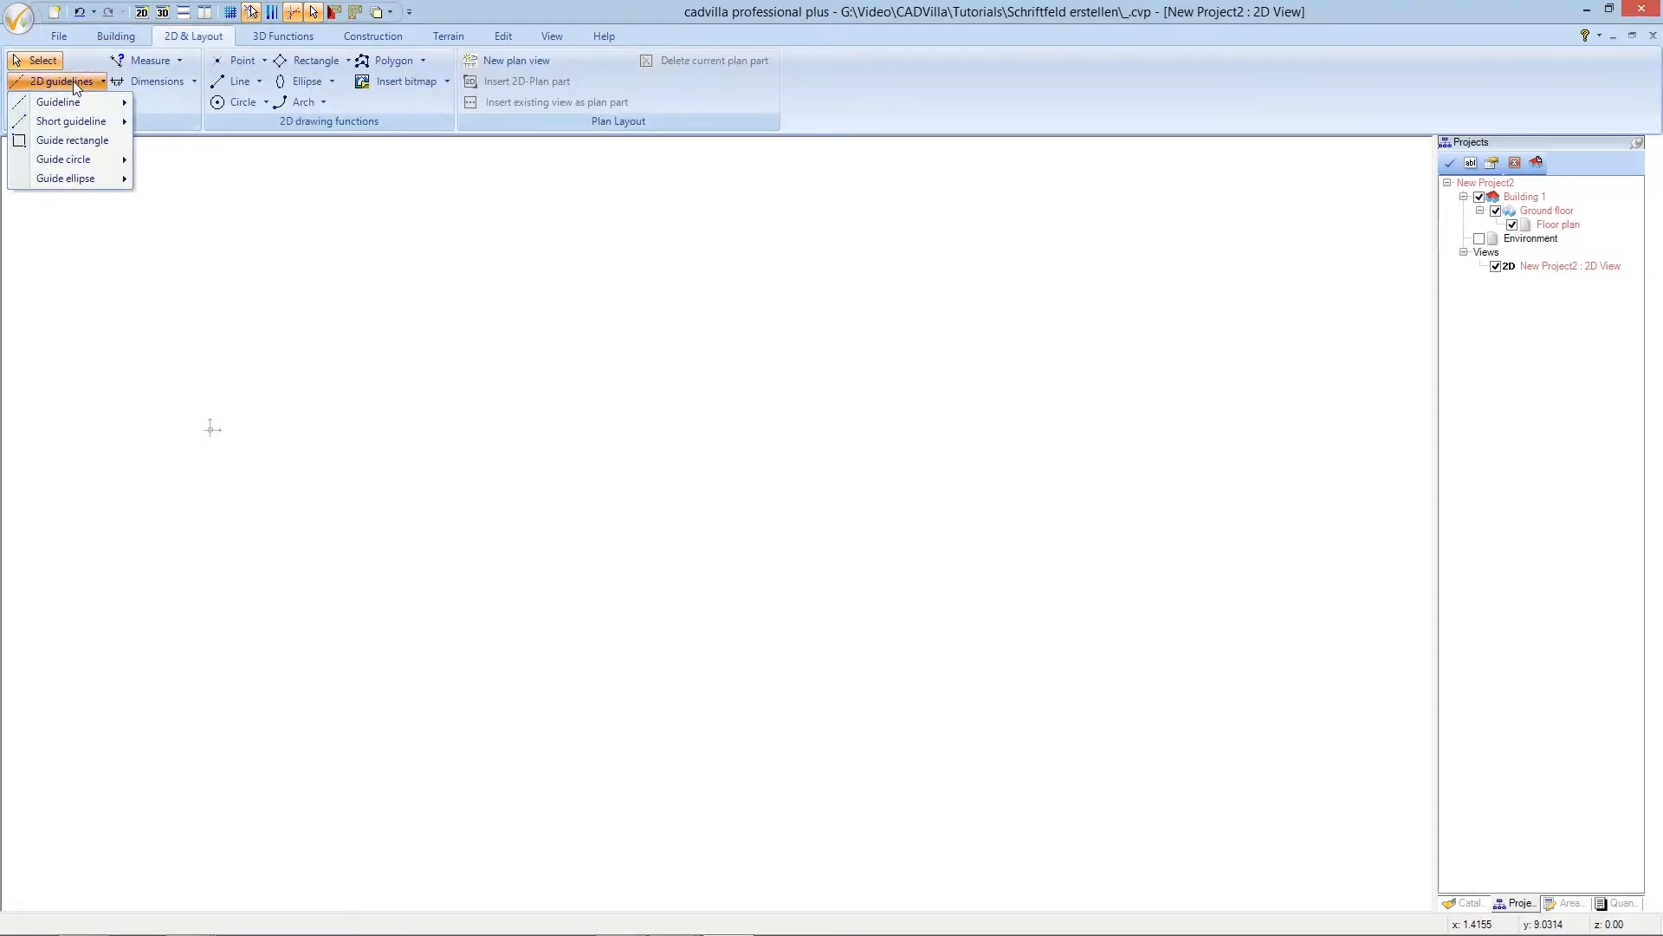
mouse_move(77, 102)
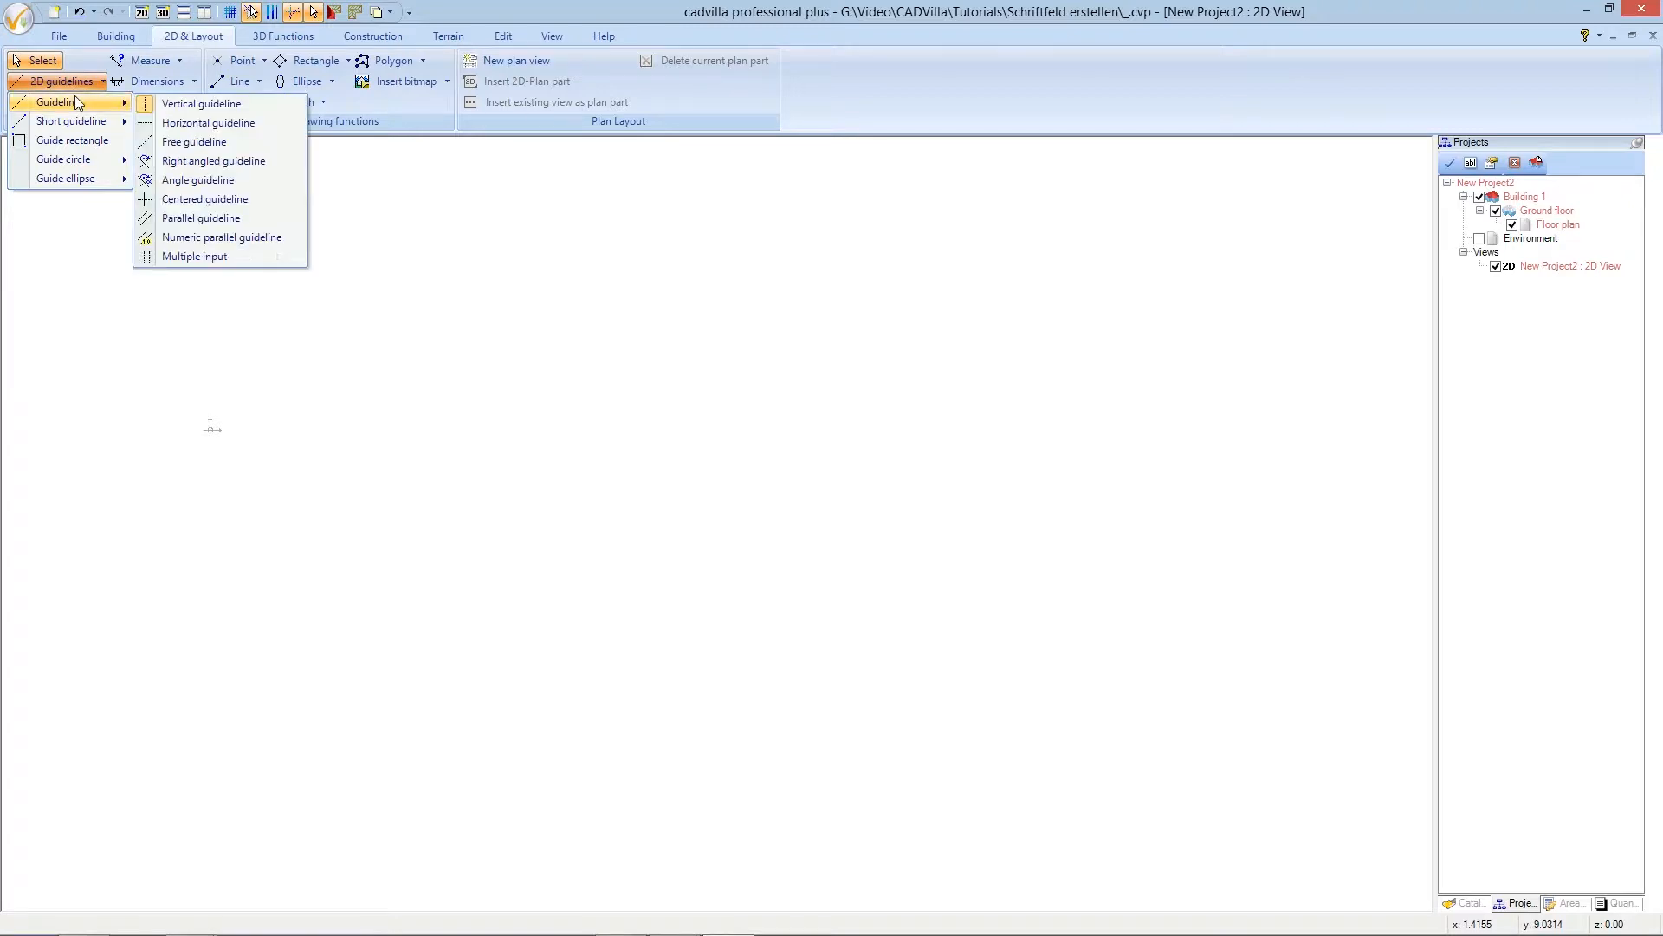
left_click(246, 105)
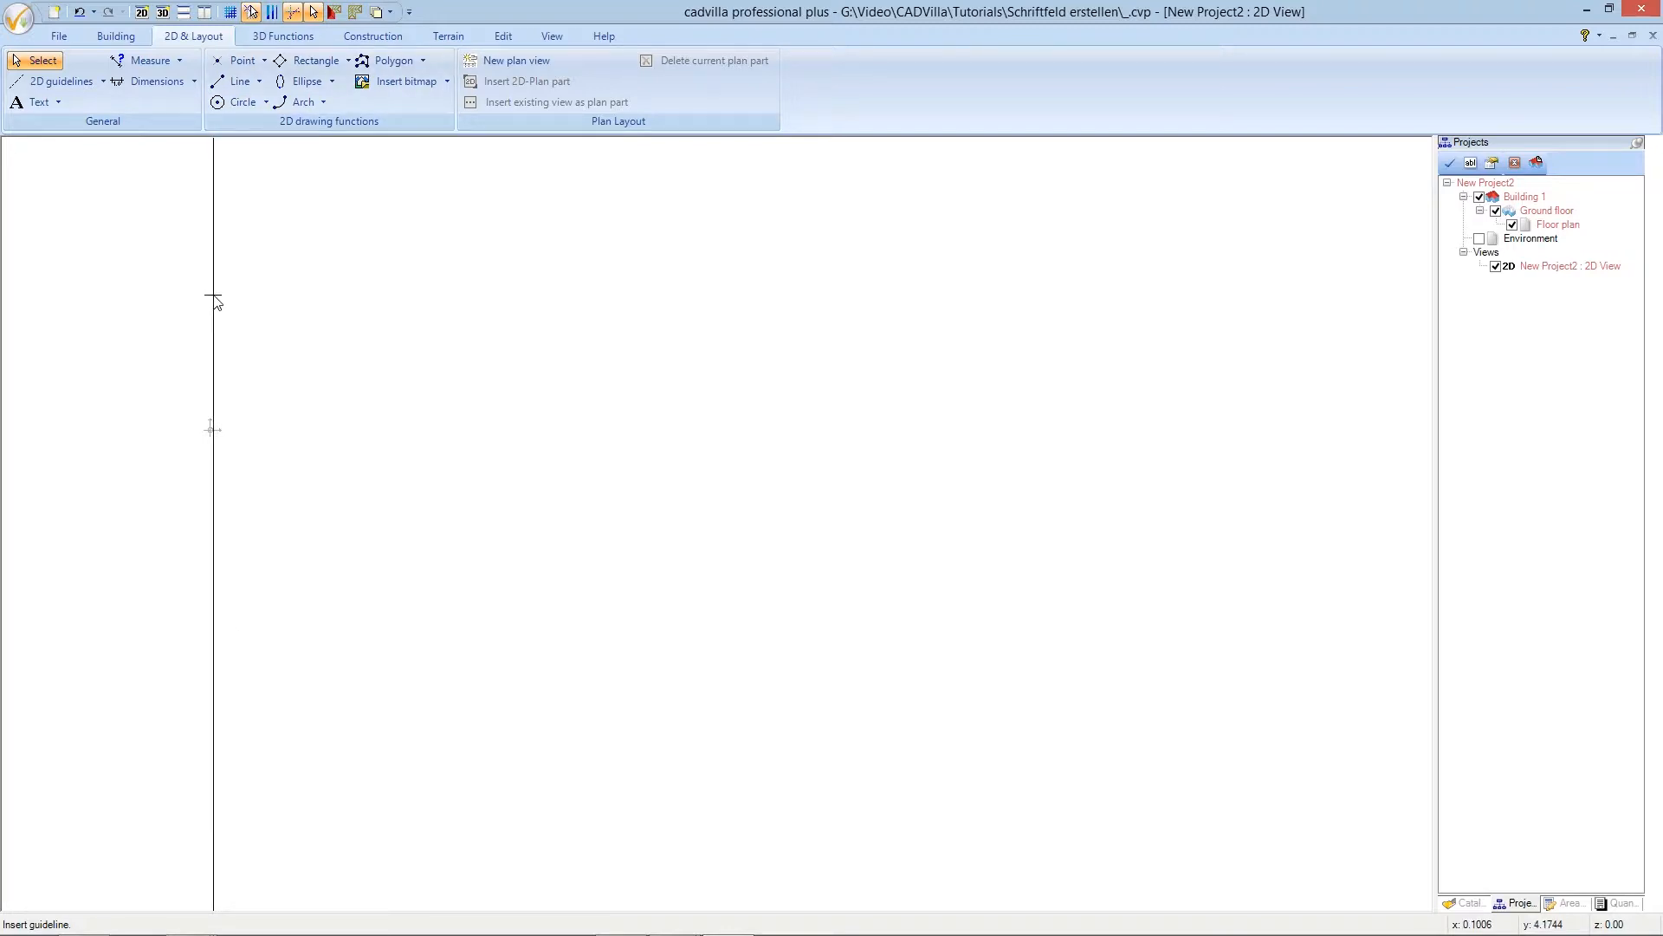
- Set the guideline appearance colour to Lime in the guideline properties
right_click(215, 298)
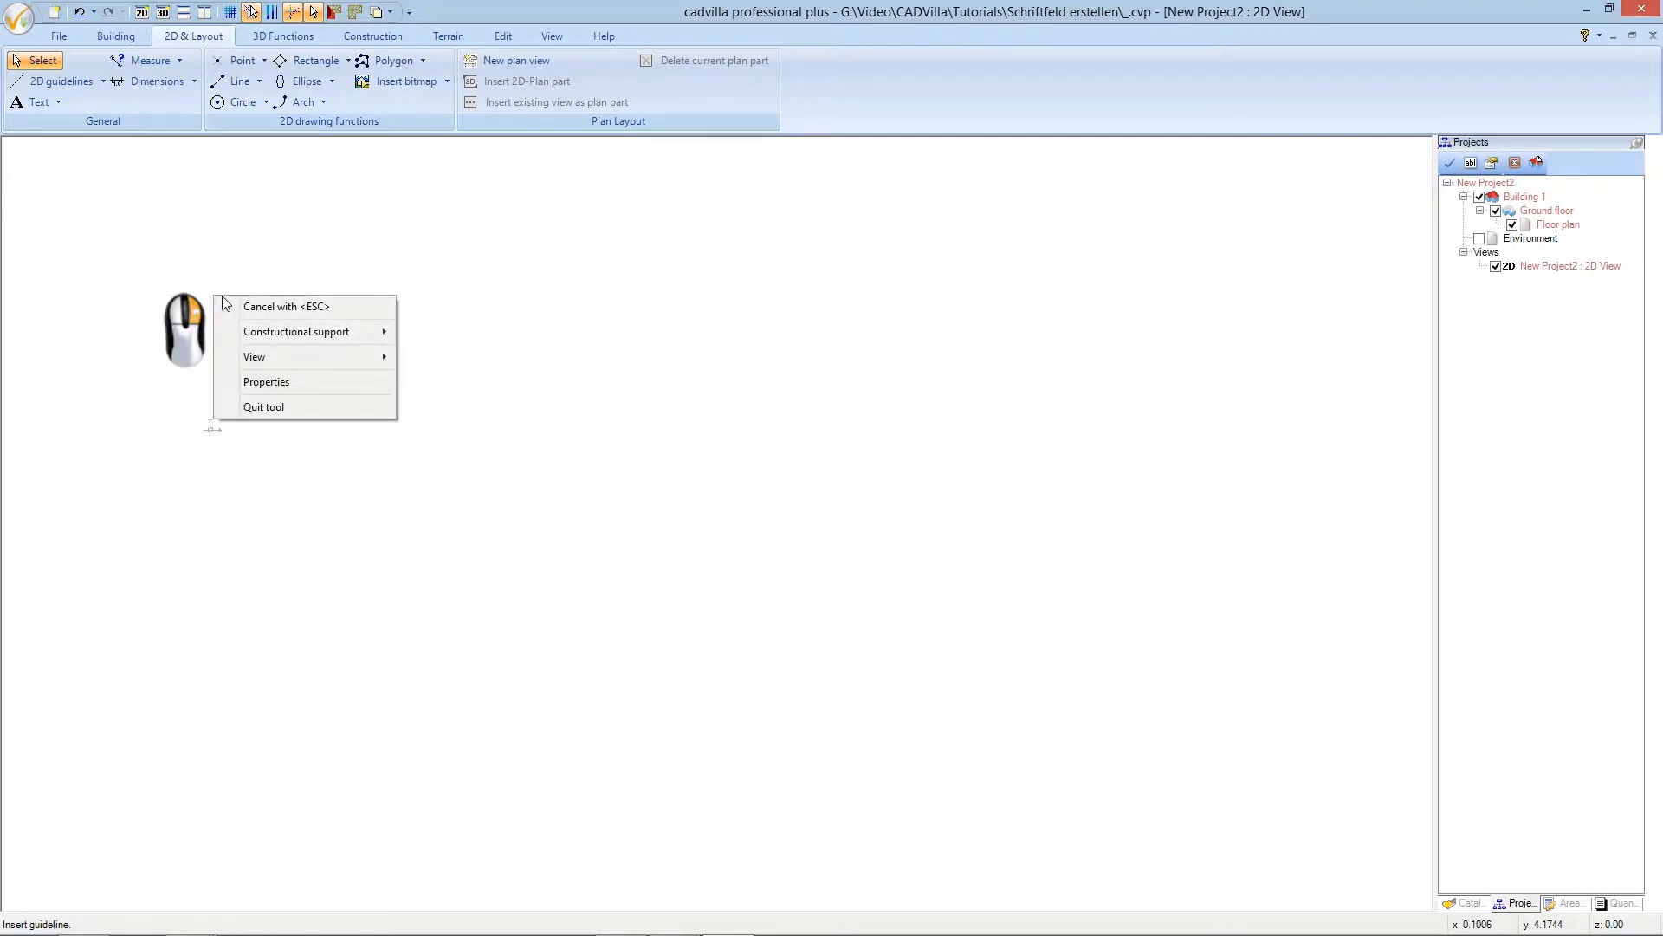
left_click(272, 382)
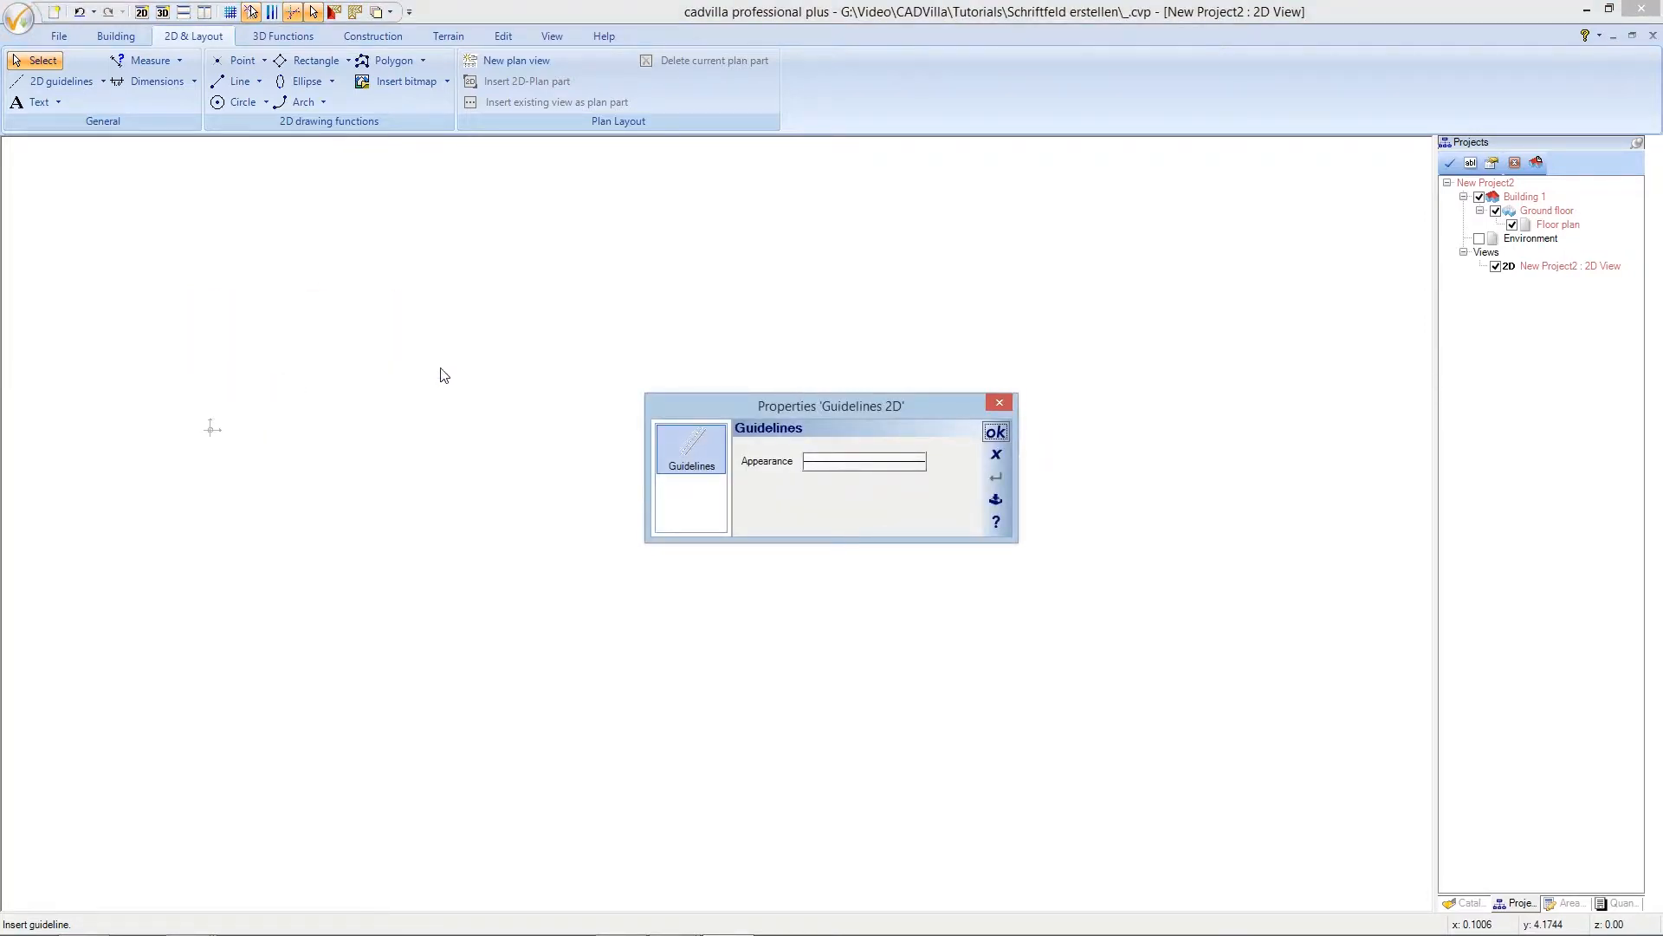
left_click(841, 470)
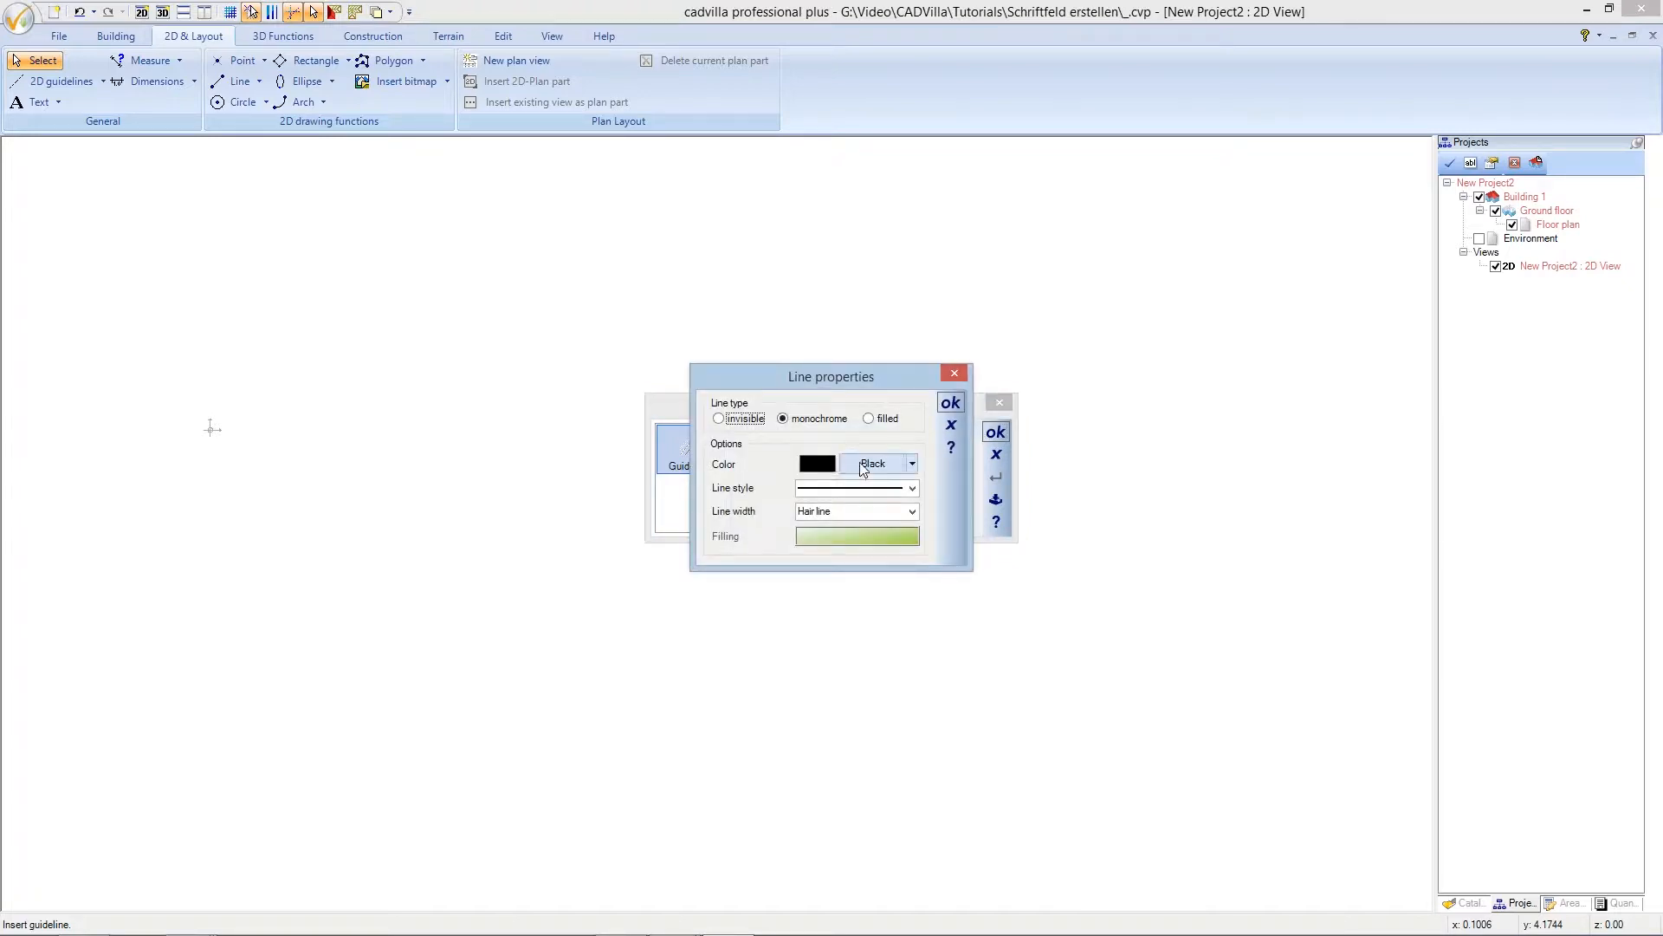
left_click(871, 466)
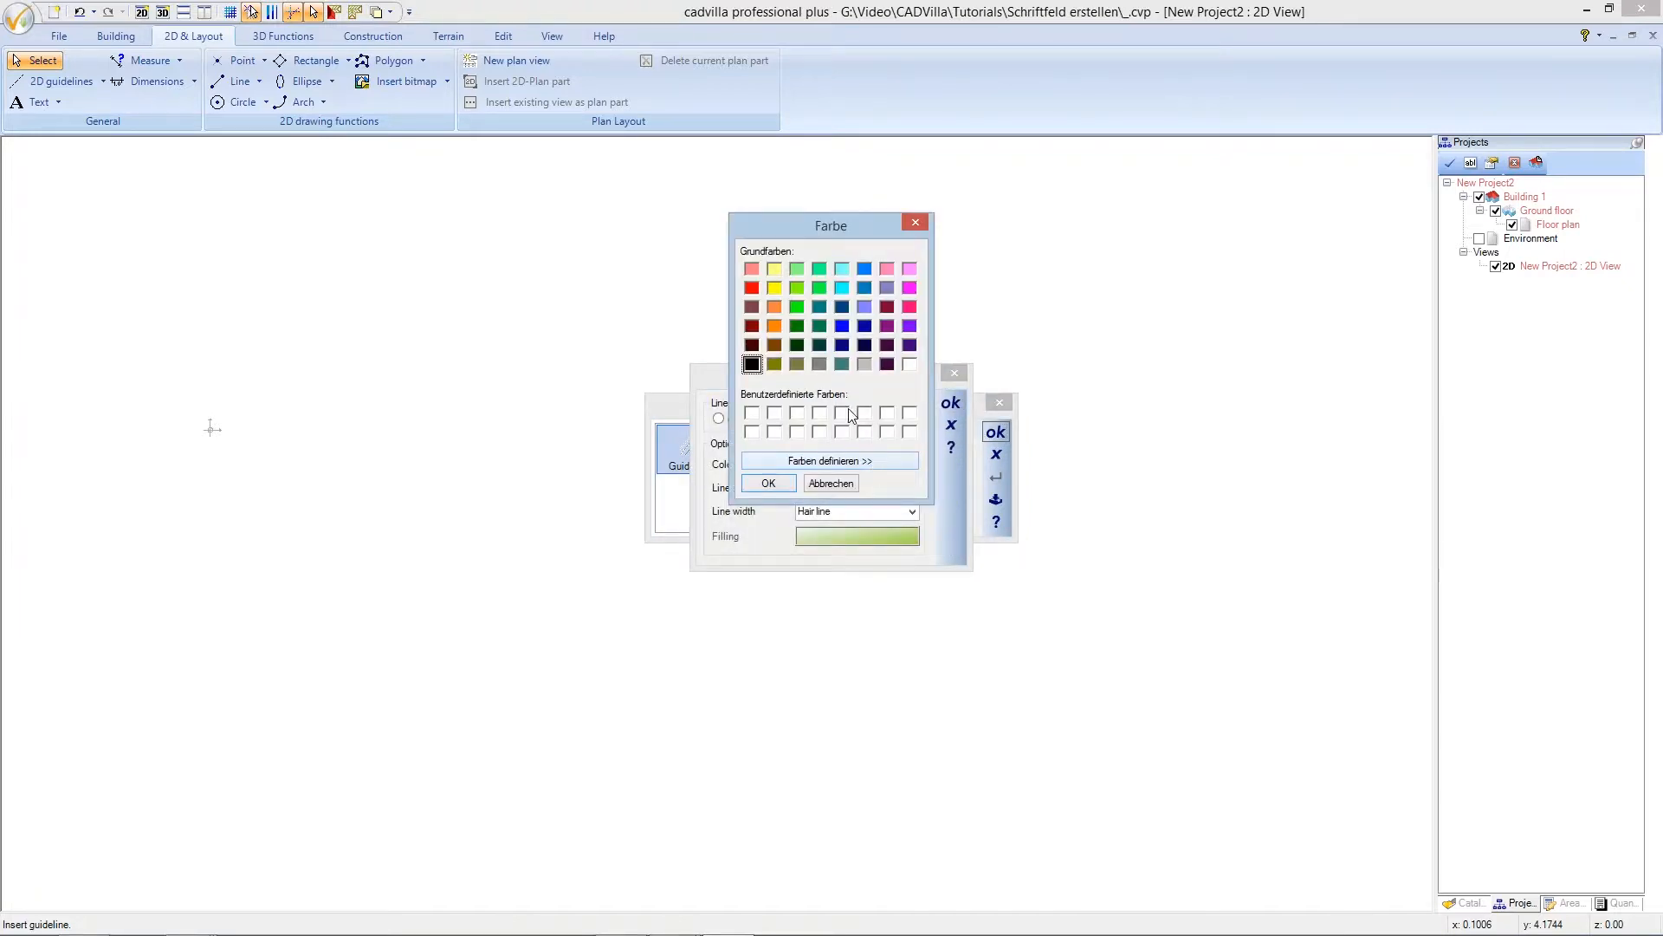
left_click(797, 308)
left_click(778, 485)
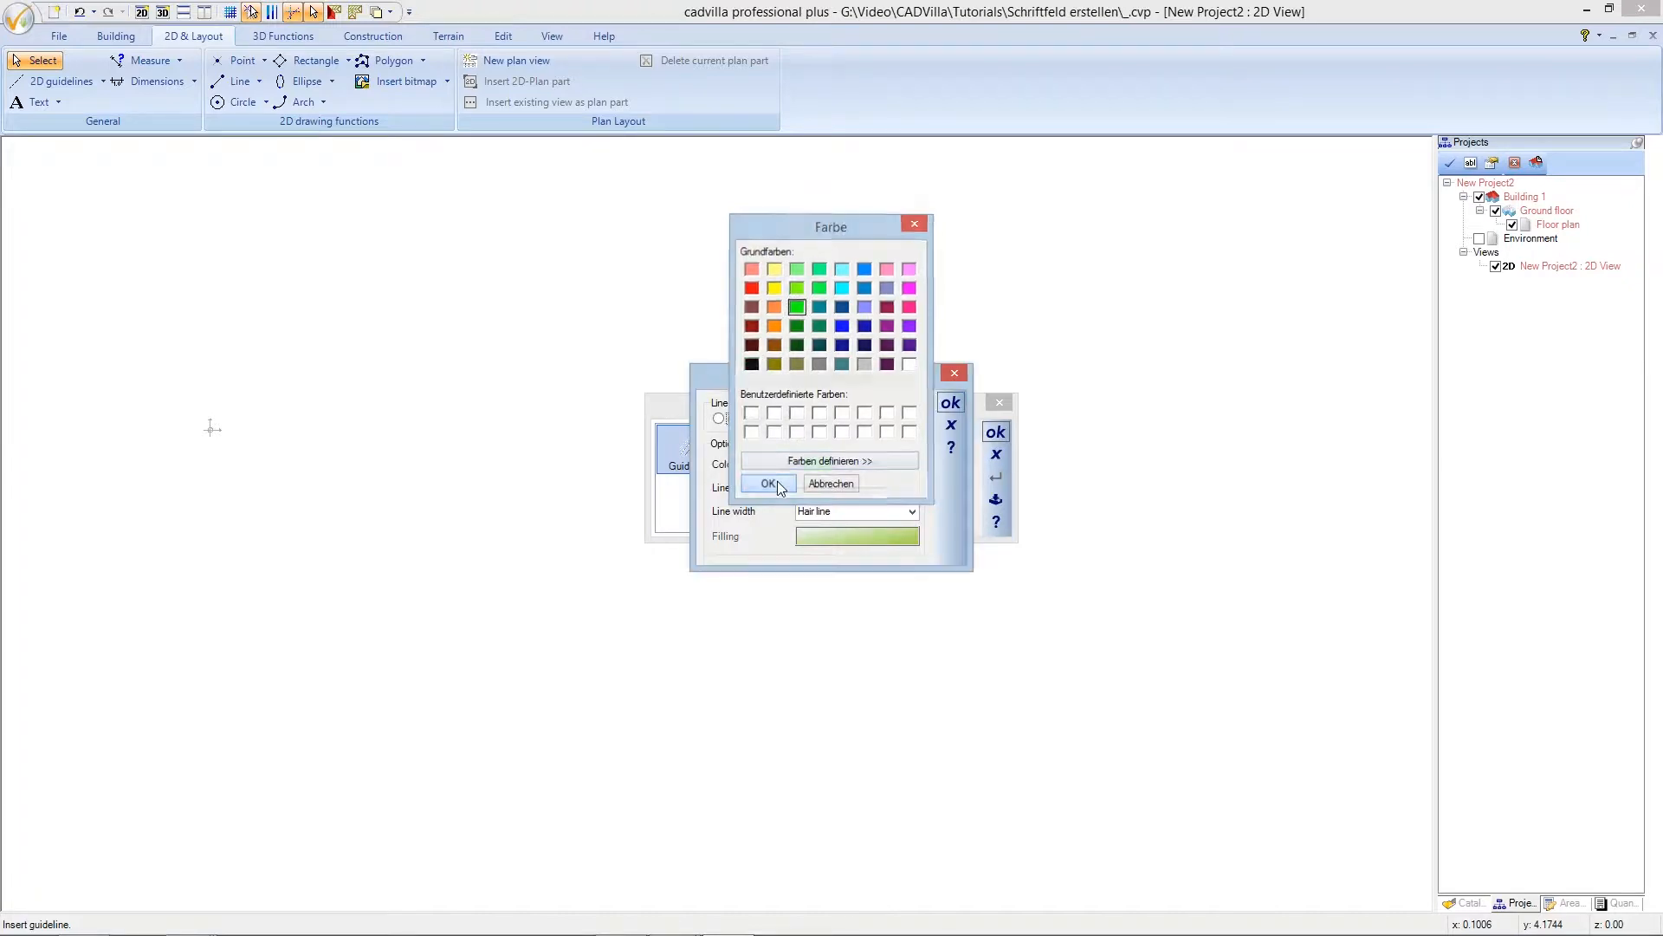
left_click(948, 404)
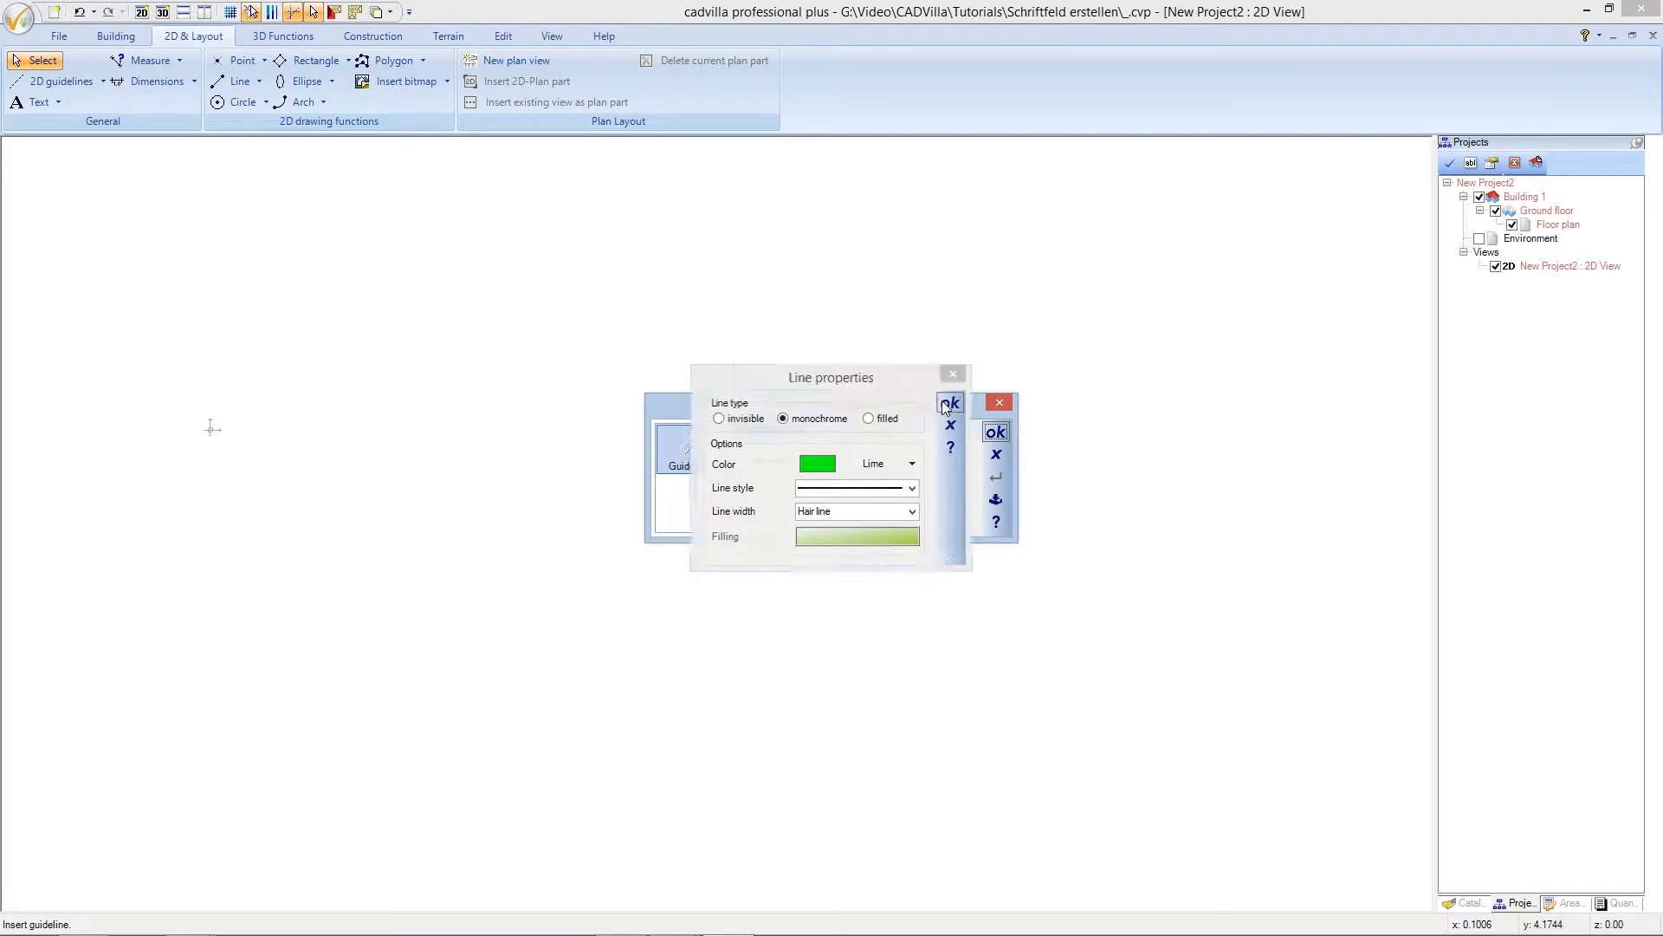
left_click(996, 433)
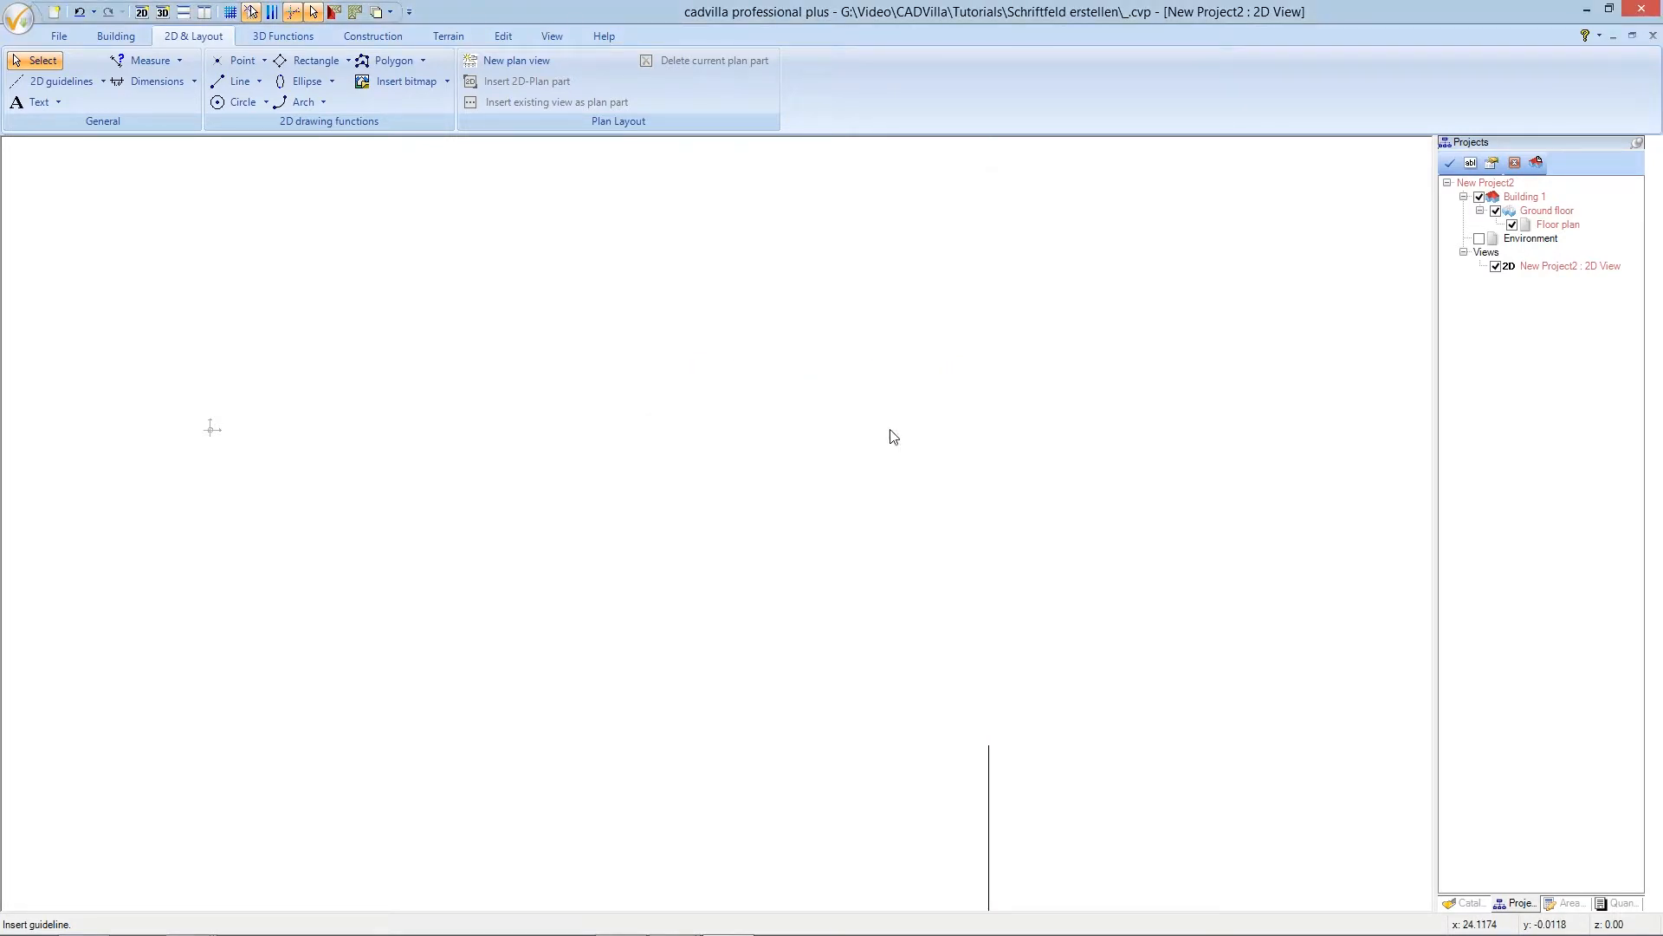
- Place a vertical guideline near the left edge and a horizontal guideline crossing it
left_click(261, 387)
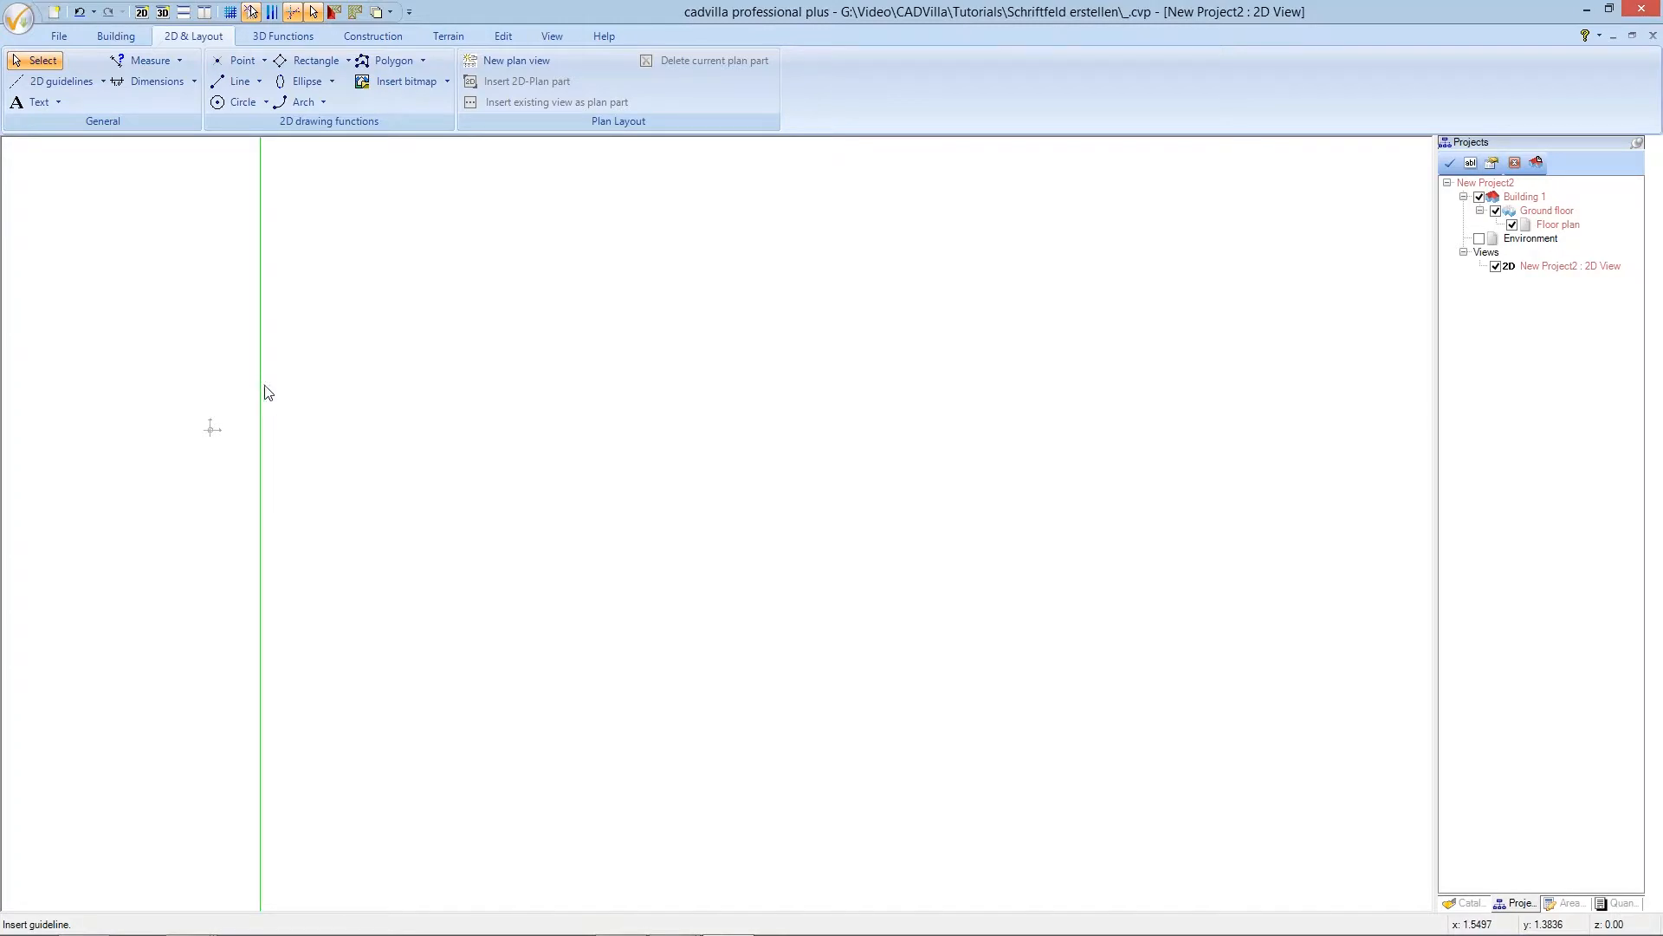
key("Escape")
left_click(71, 85)
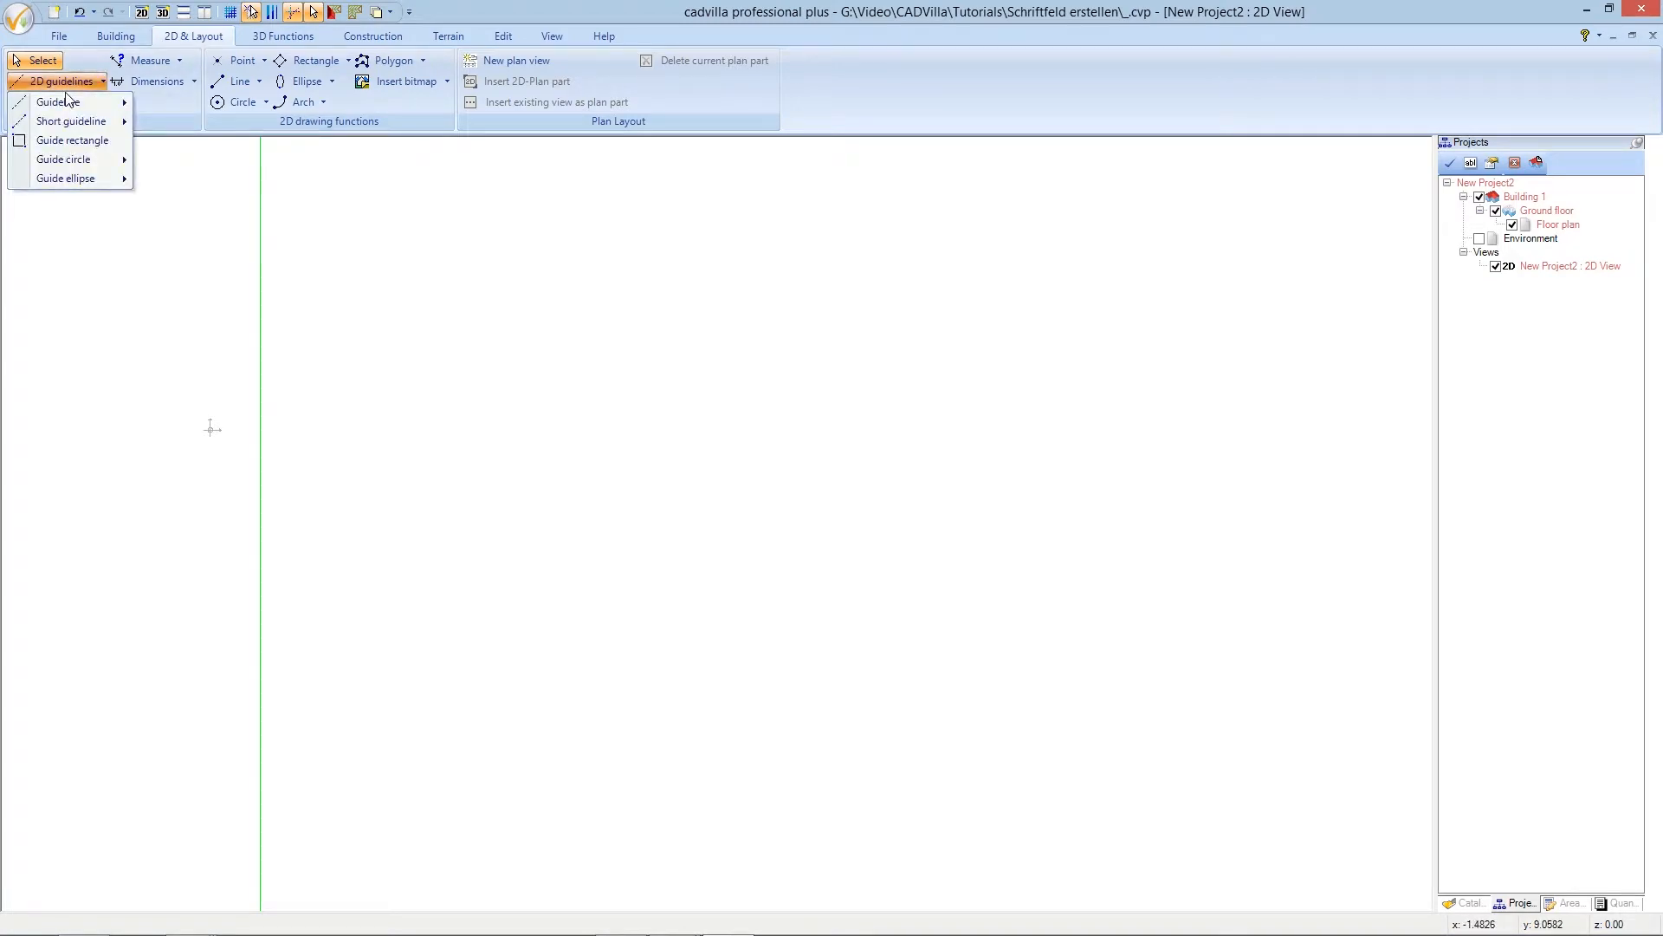
mouse_move(78, 104)
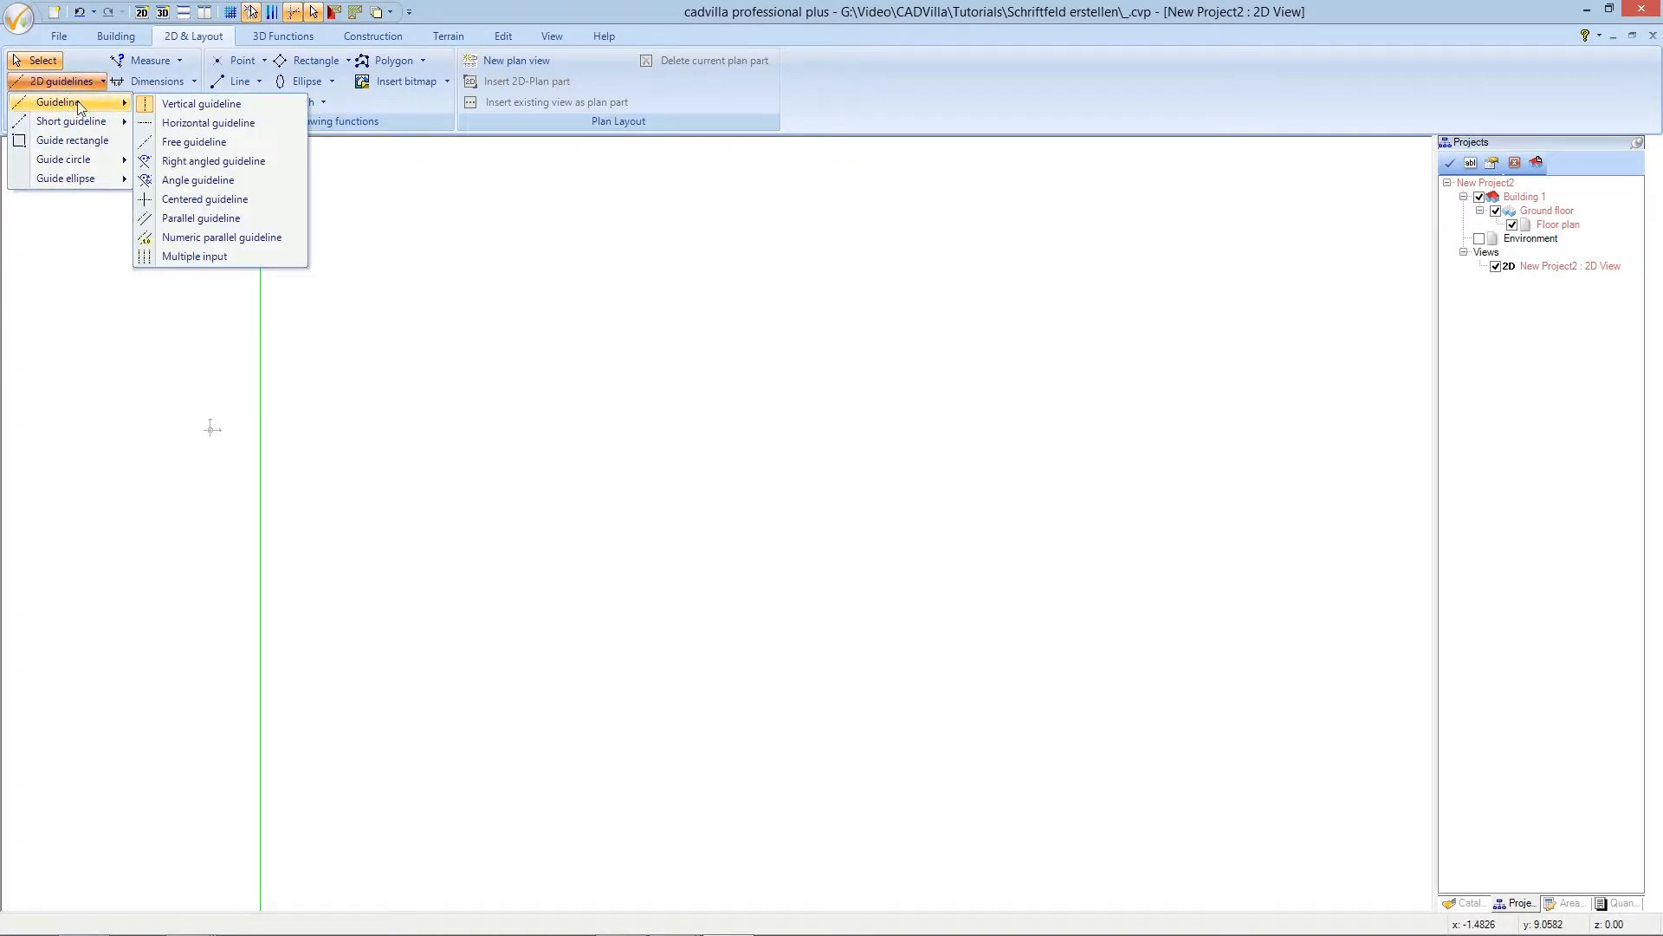
left_click(208, 122)
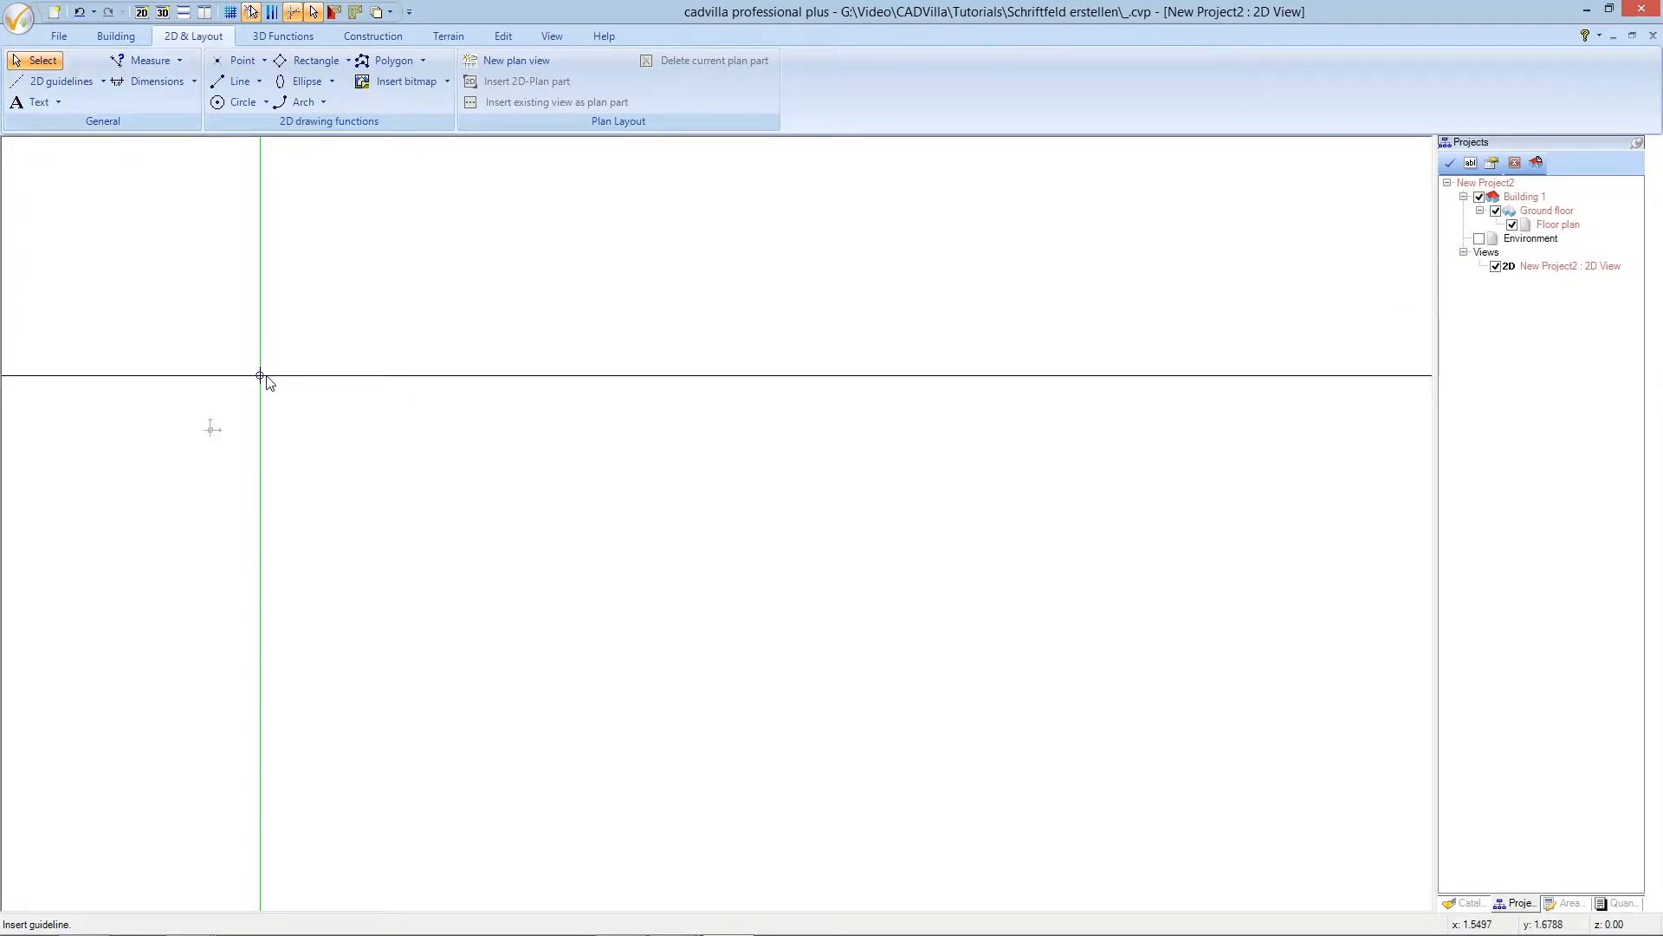
left_click(264, 383)
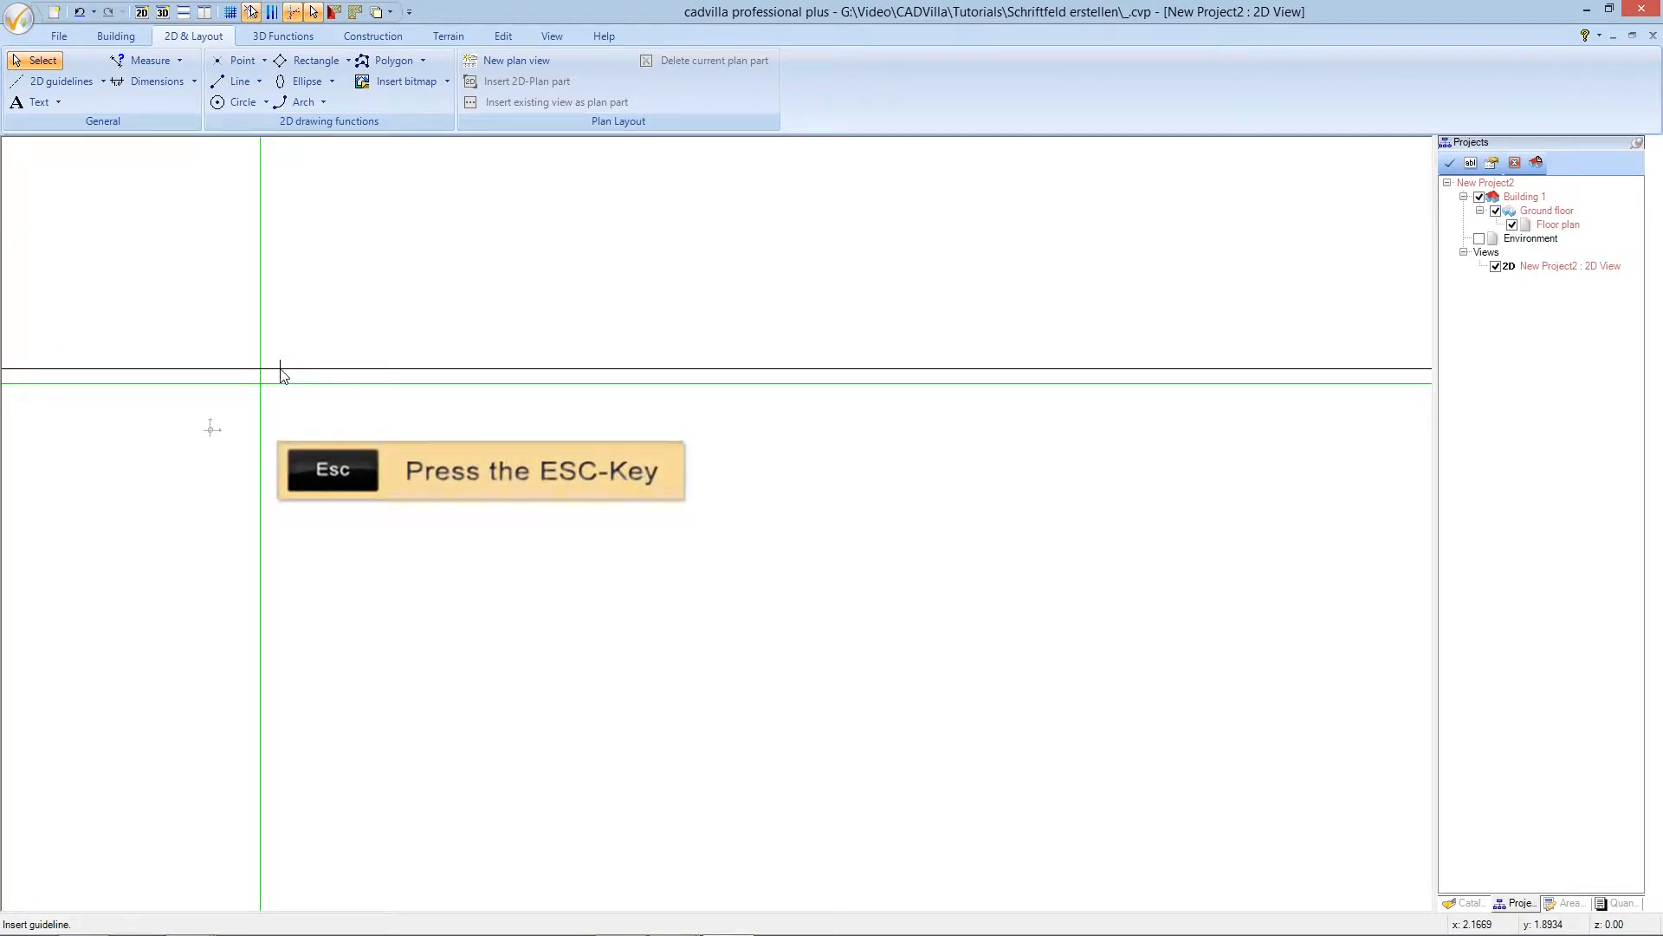
key("Escape")
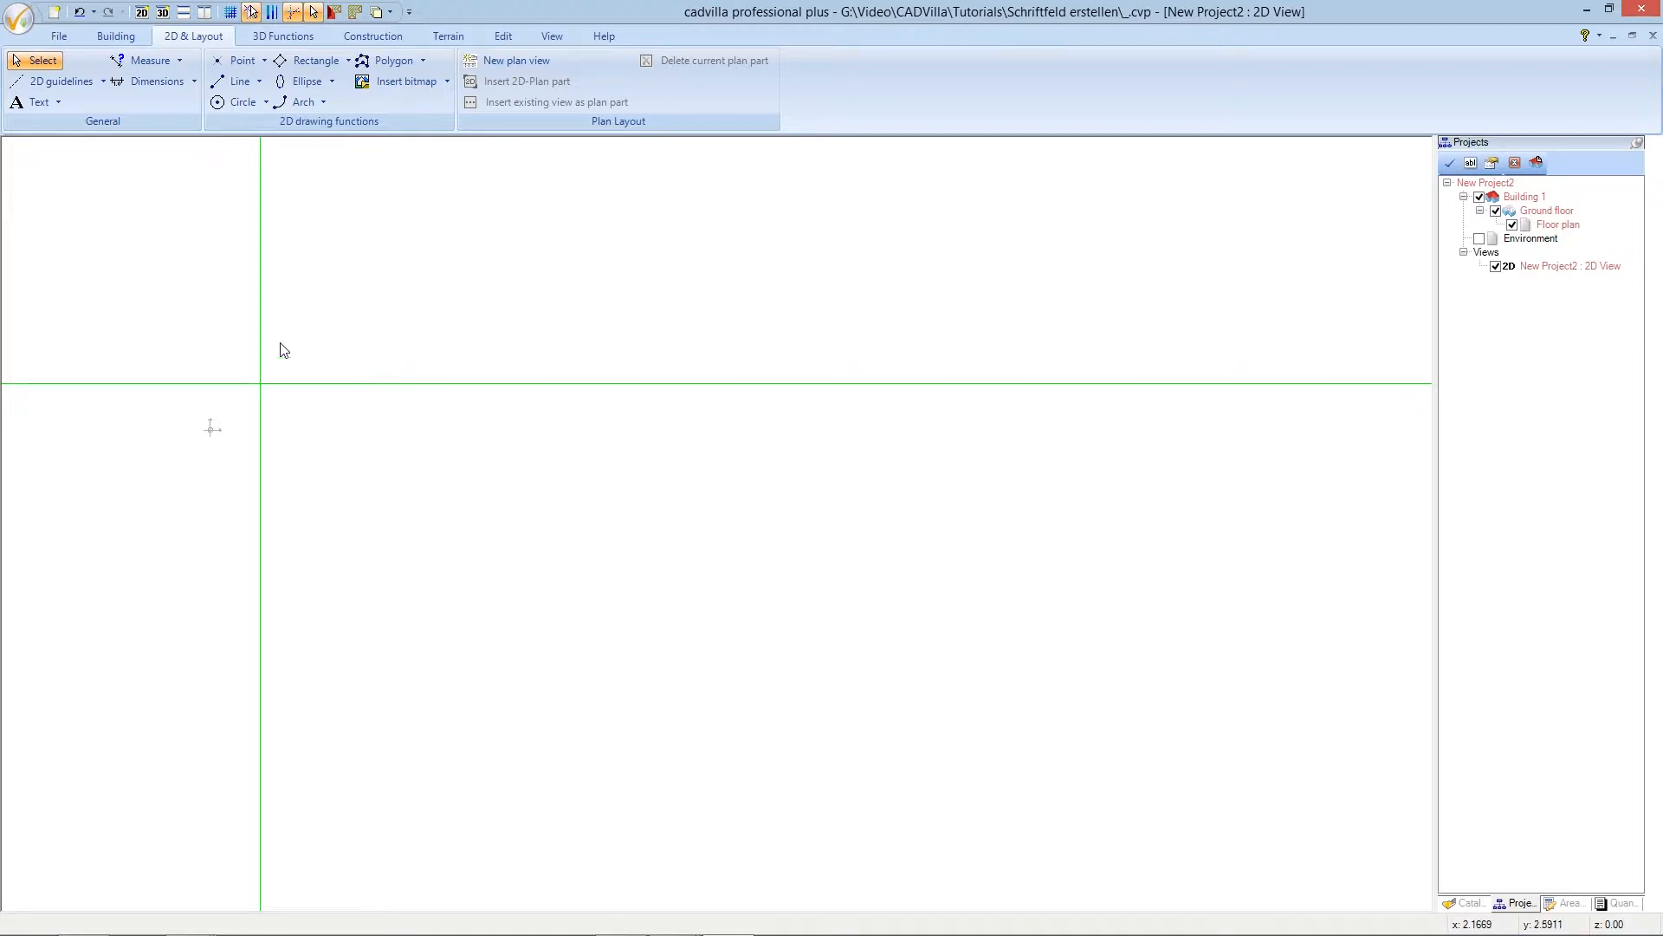
left_click(86, 87)
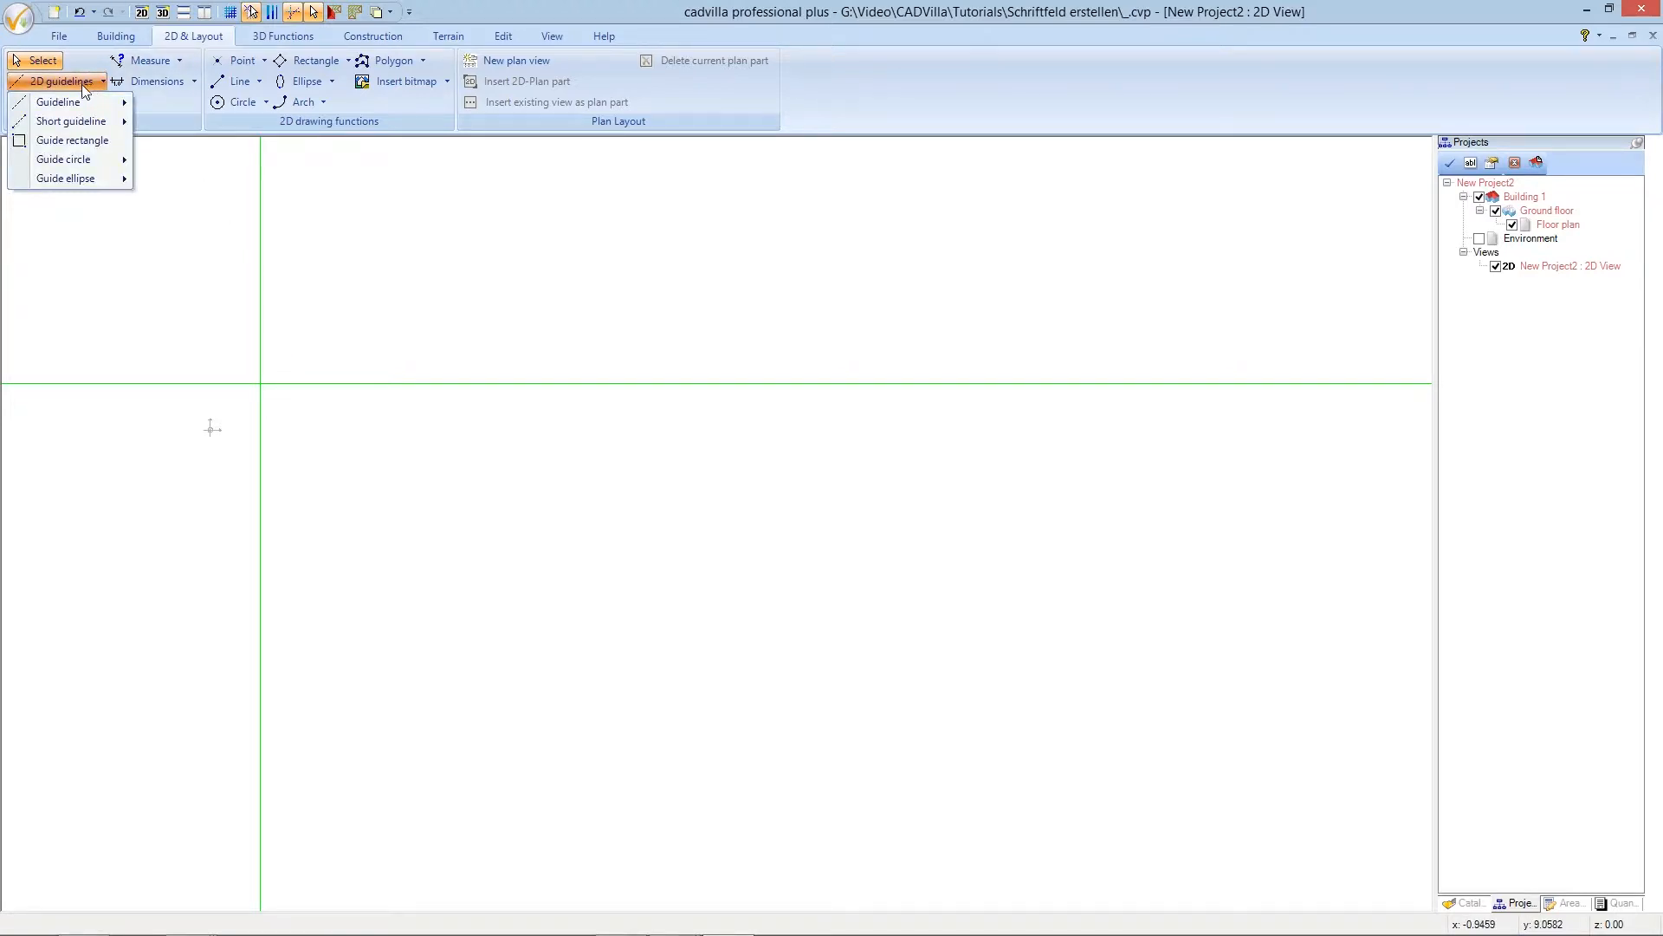
- Add a numeric parallel guideline 18.5 m to the right of the vertical guideline
mouse_move(87, 103)
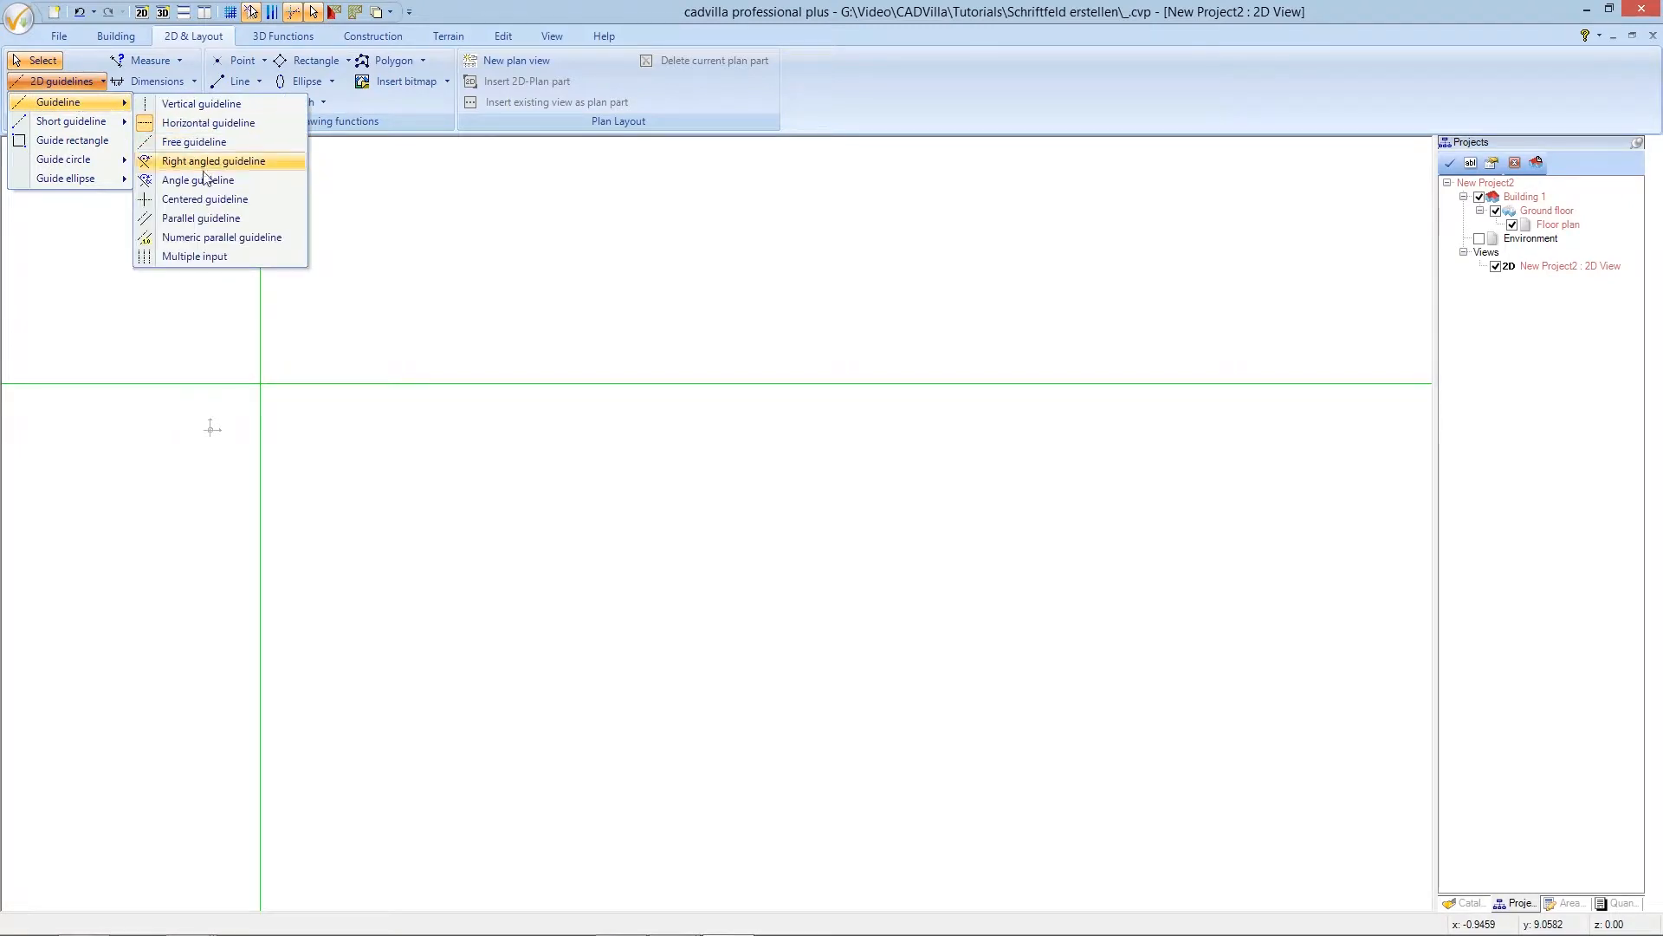
left_click(218, 237)
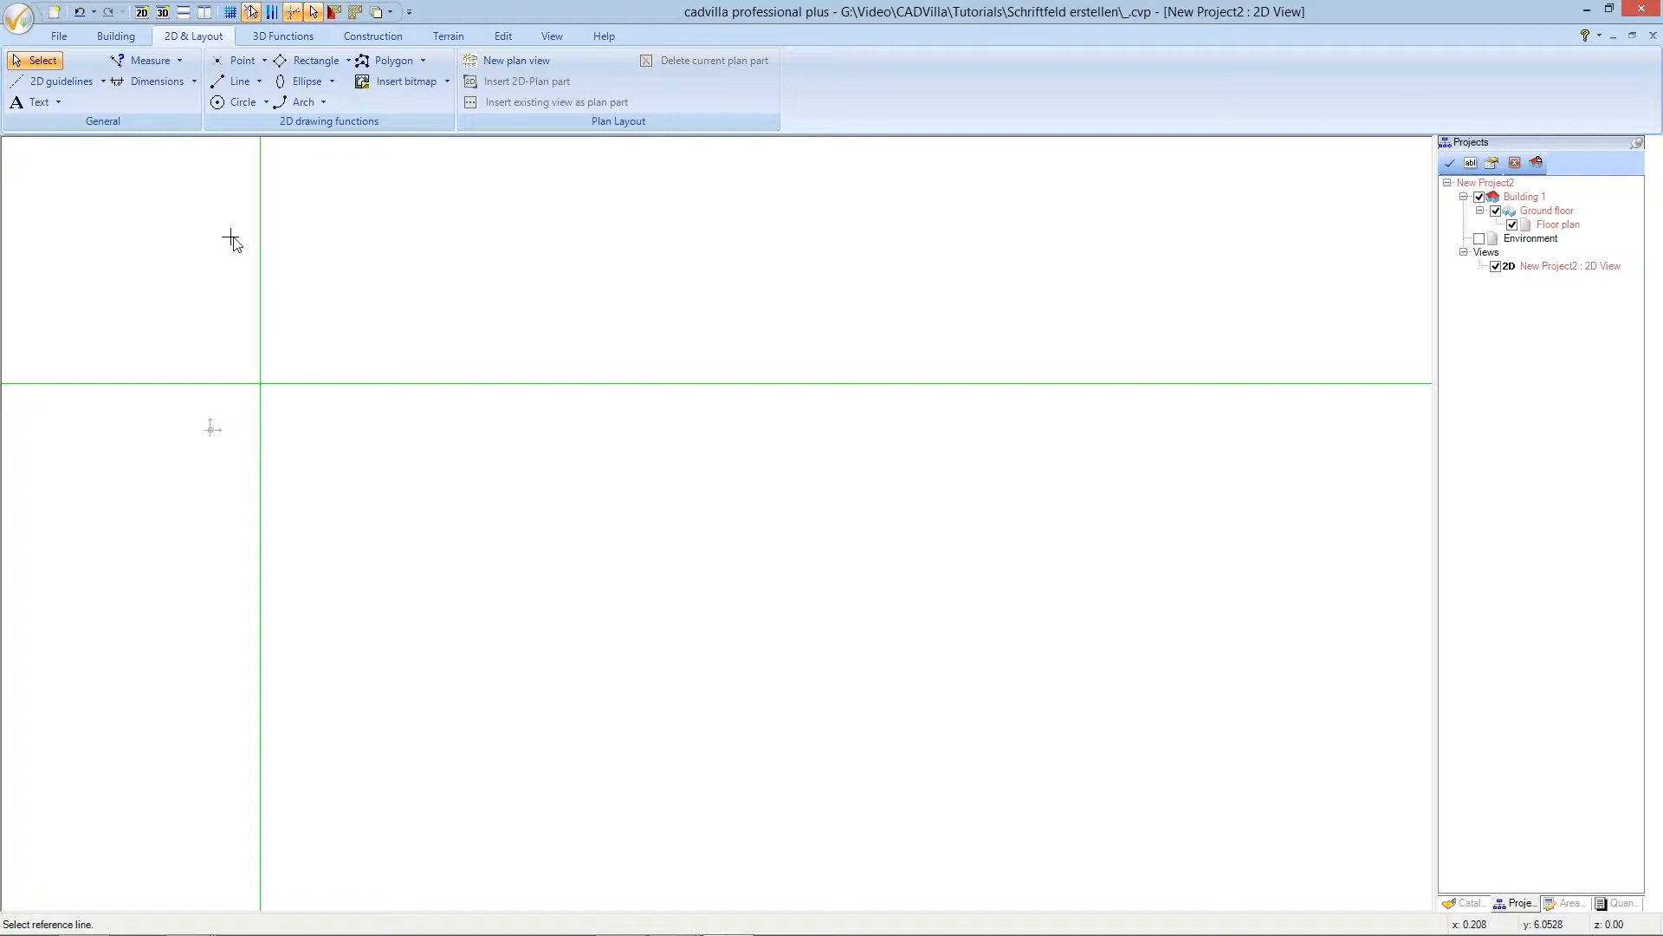
left_click(259, 245)
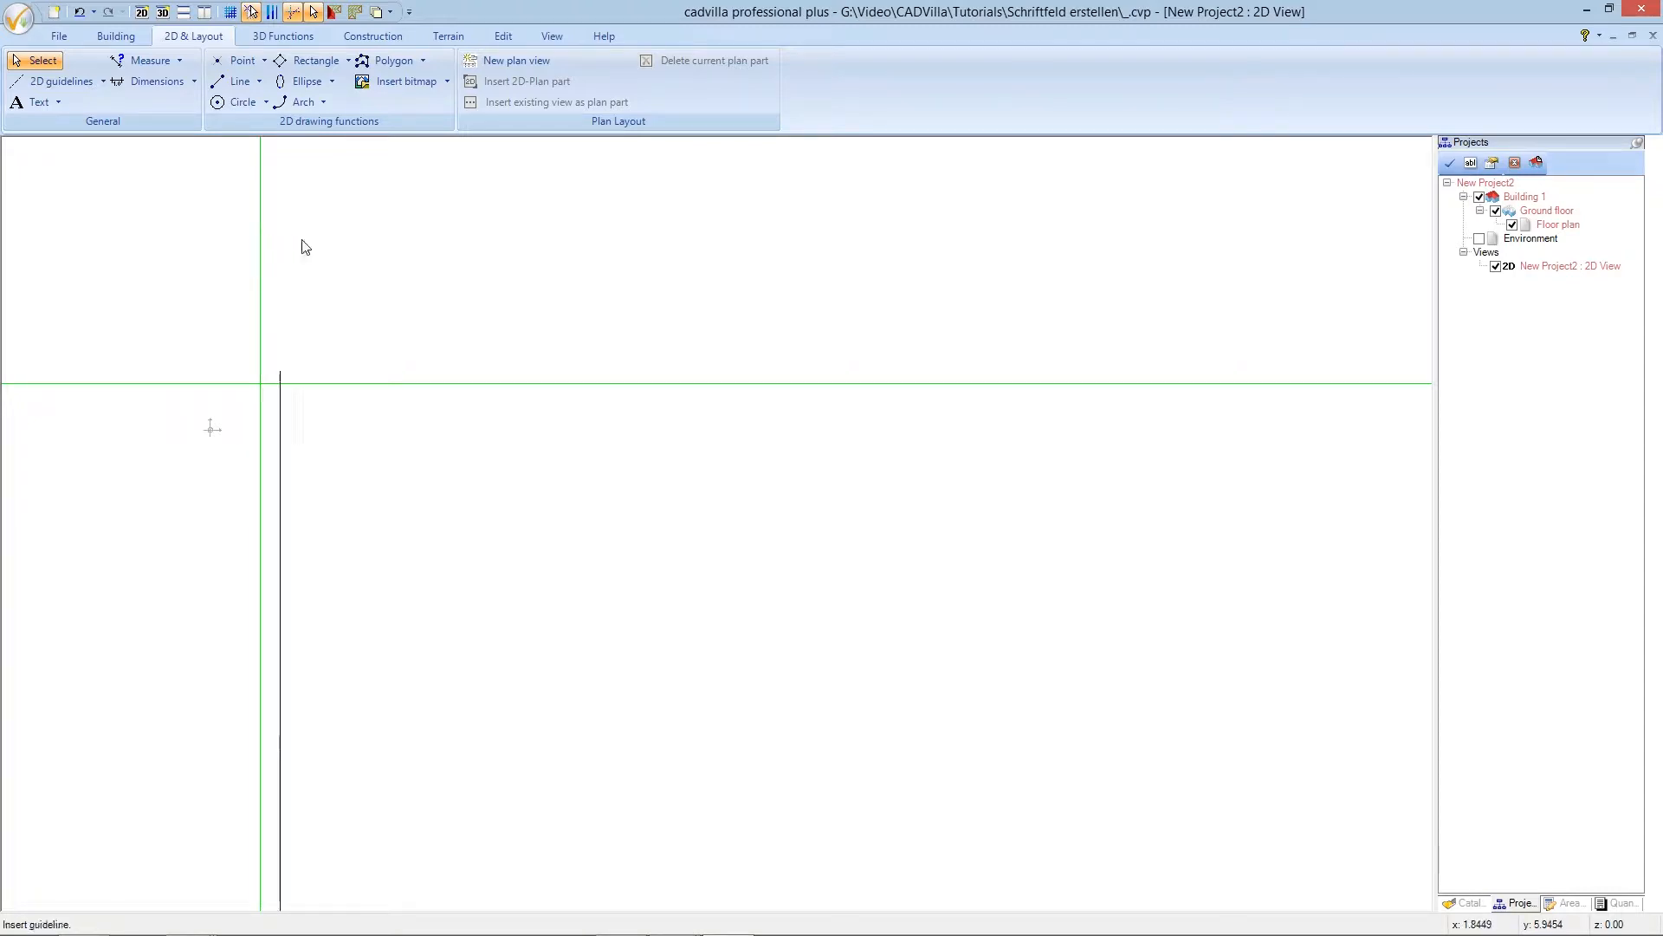
left_click(378, 261)
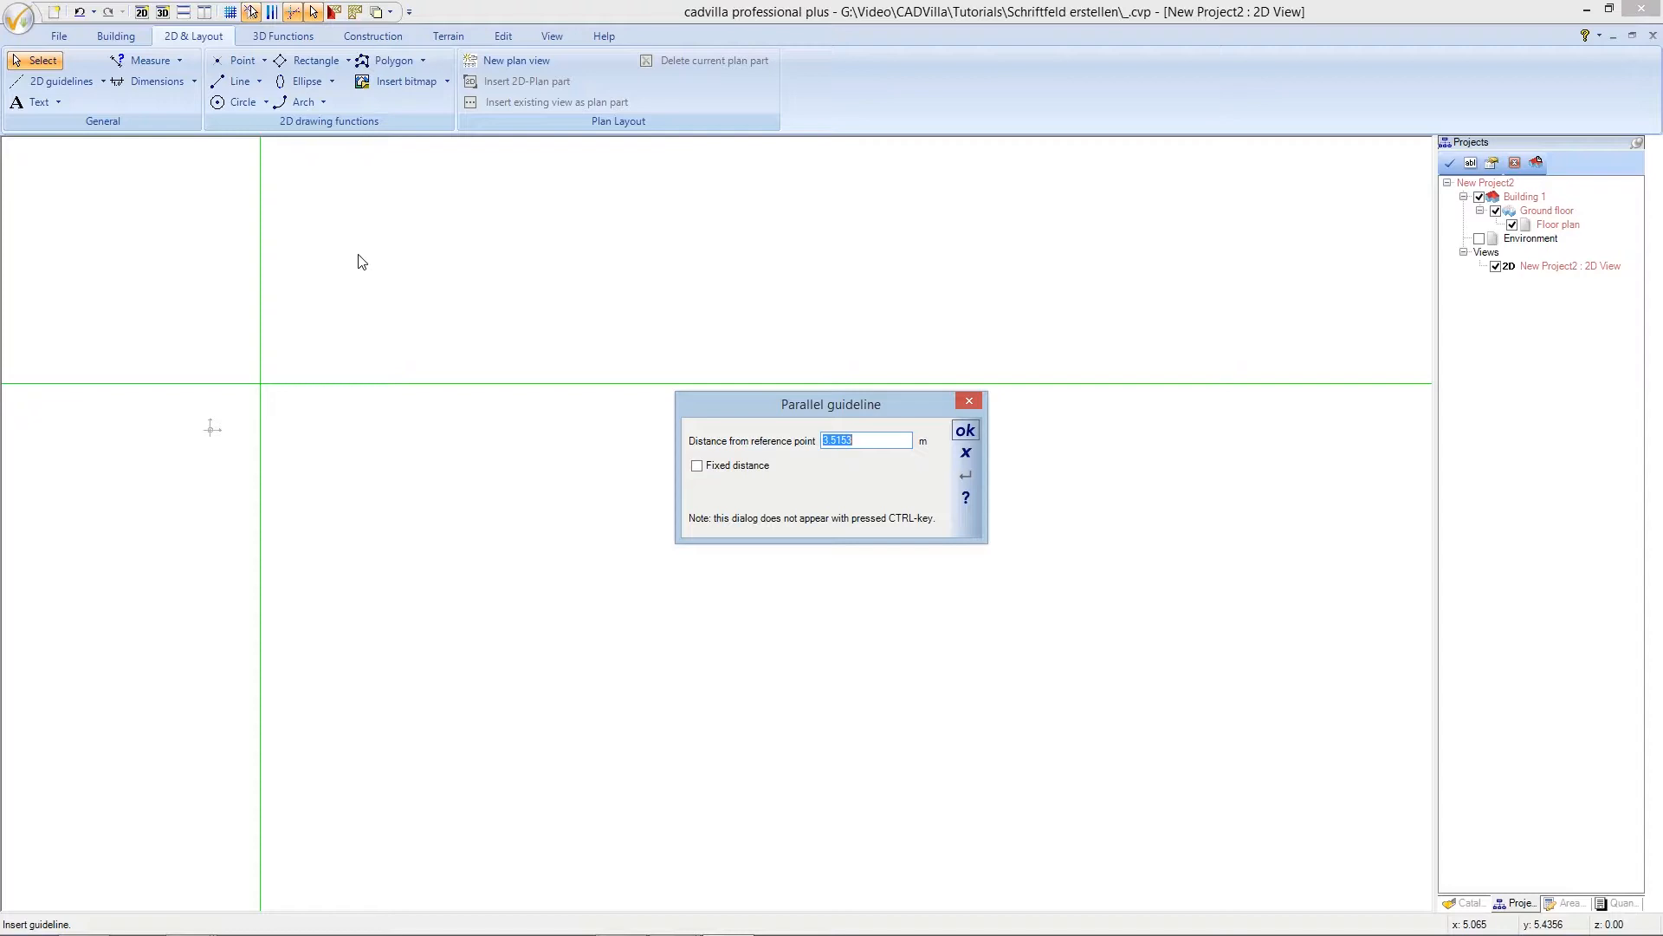
type("18,5")
left_click(966, 431)
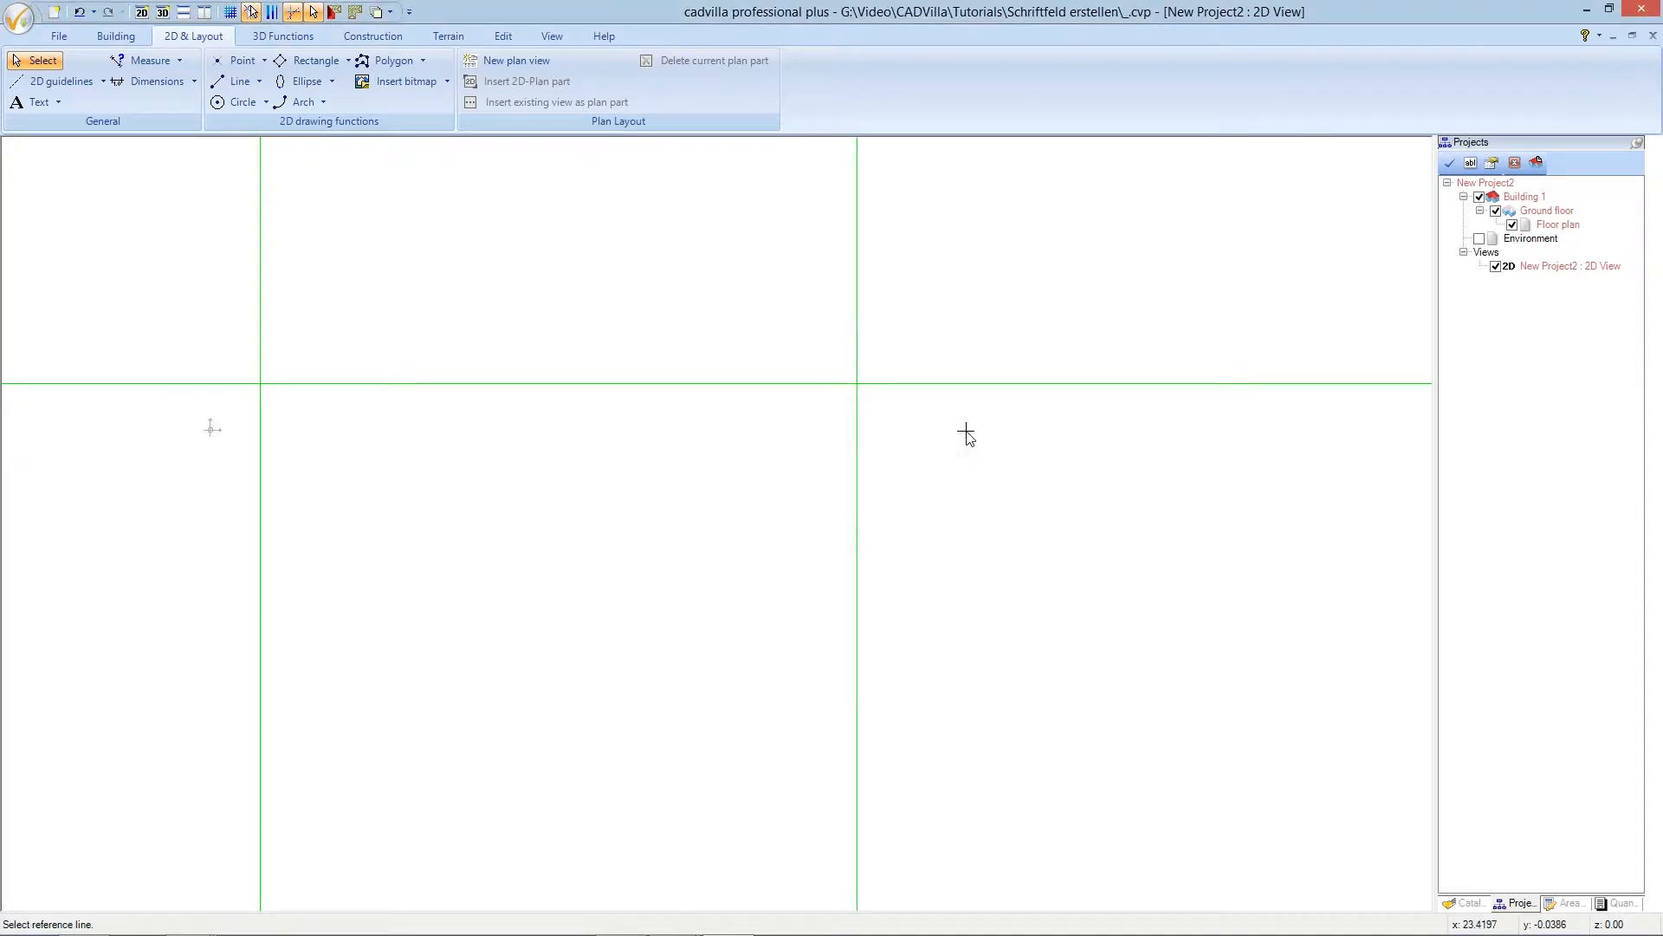
scroll(966, 432, "down", 4, "ctrl+shift")
- Add a parallel horizontal guideline 16.2 m above the existing one, then end placement
scroll(844, 453, "up", 1)
scroll(846, 452, "up", 3)
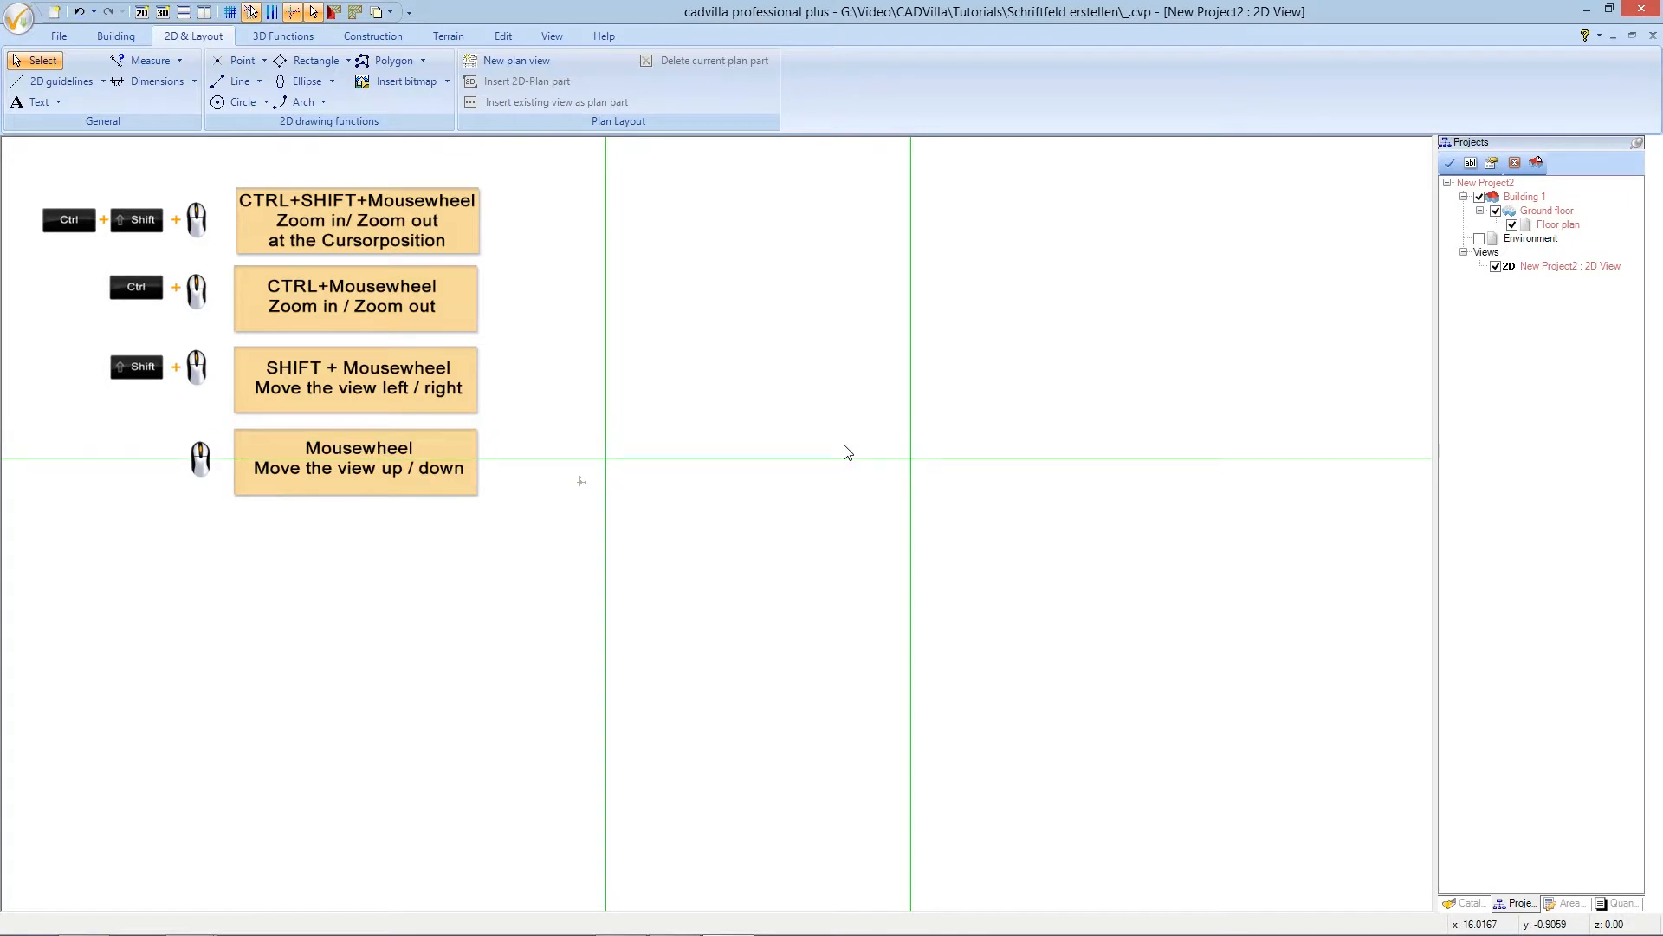
scroll(846, 447, "up", 1)
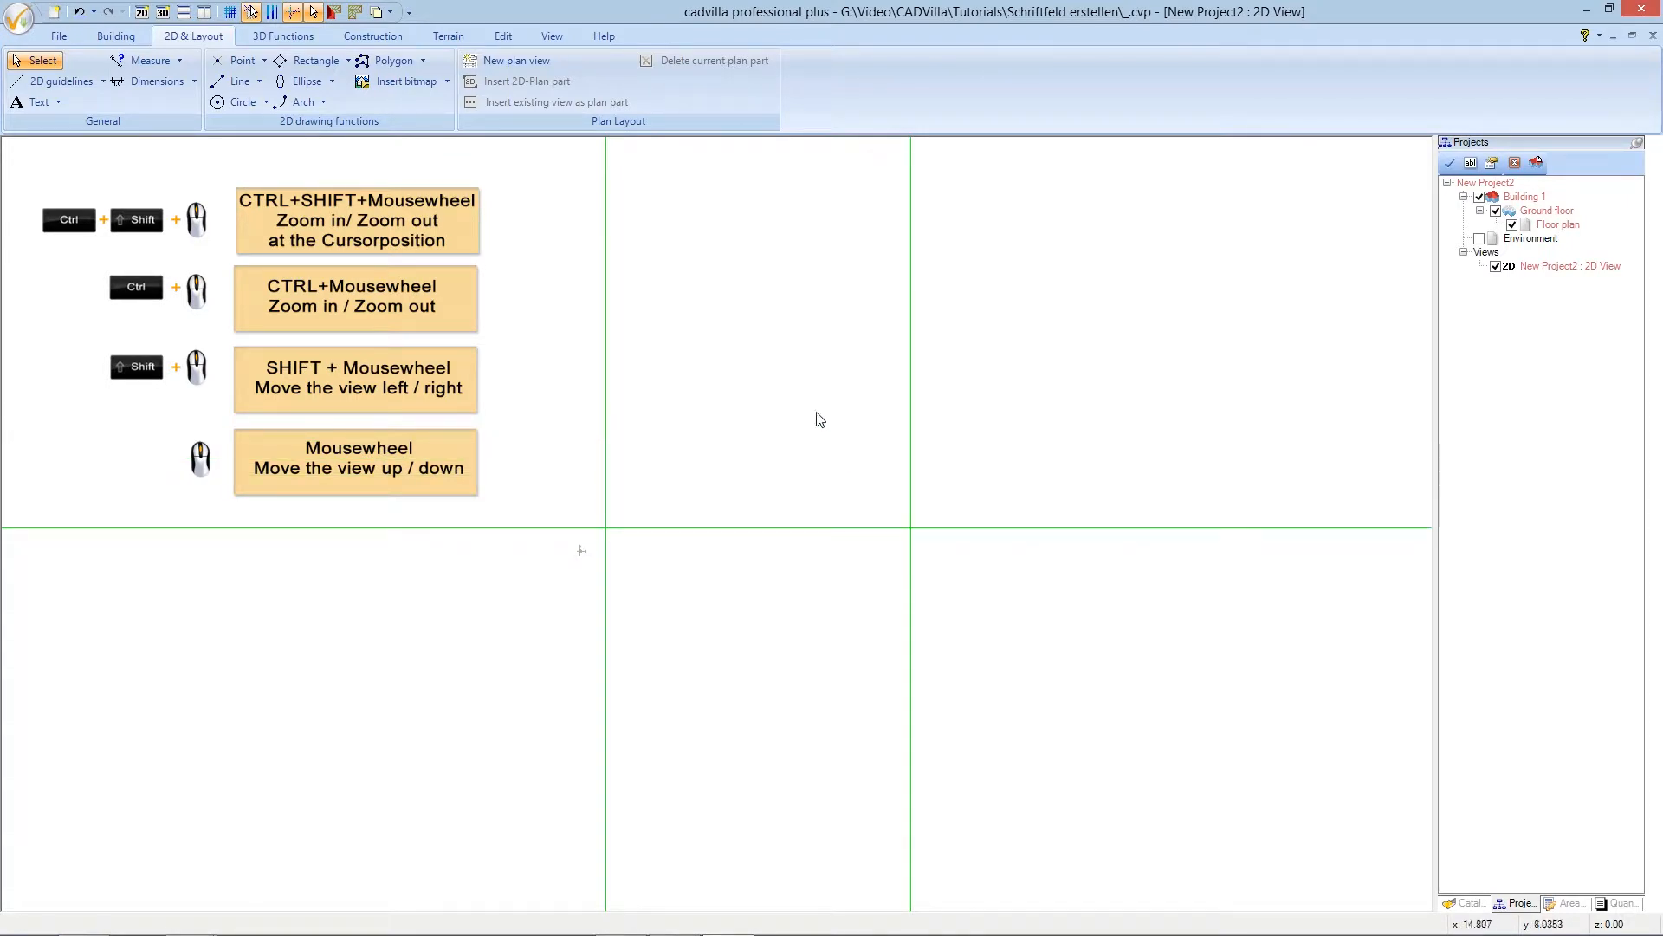
left_click(57, 82)
mouse_move(66, 103)
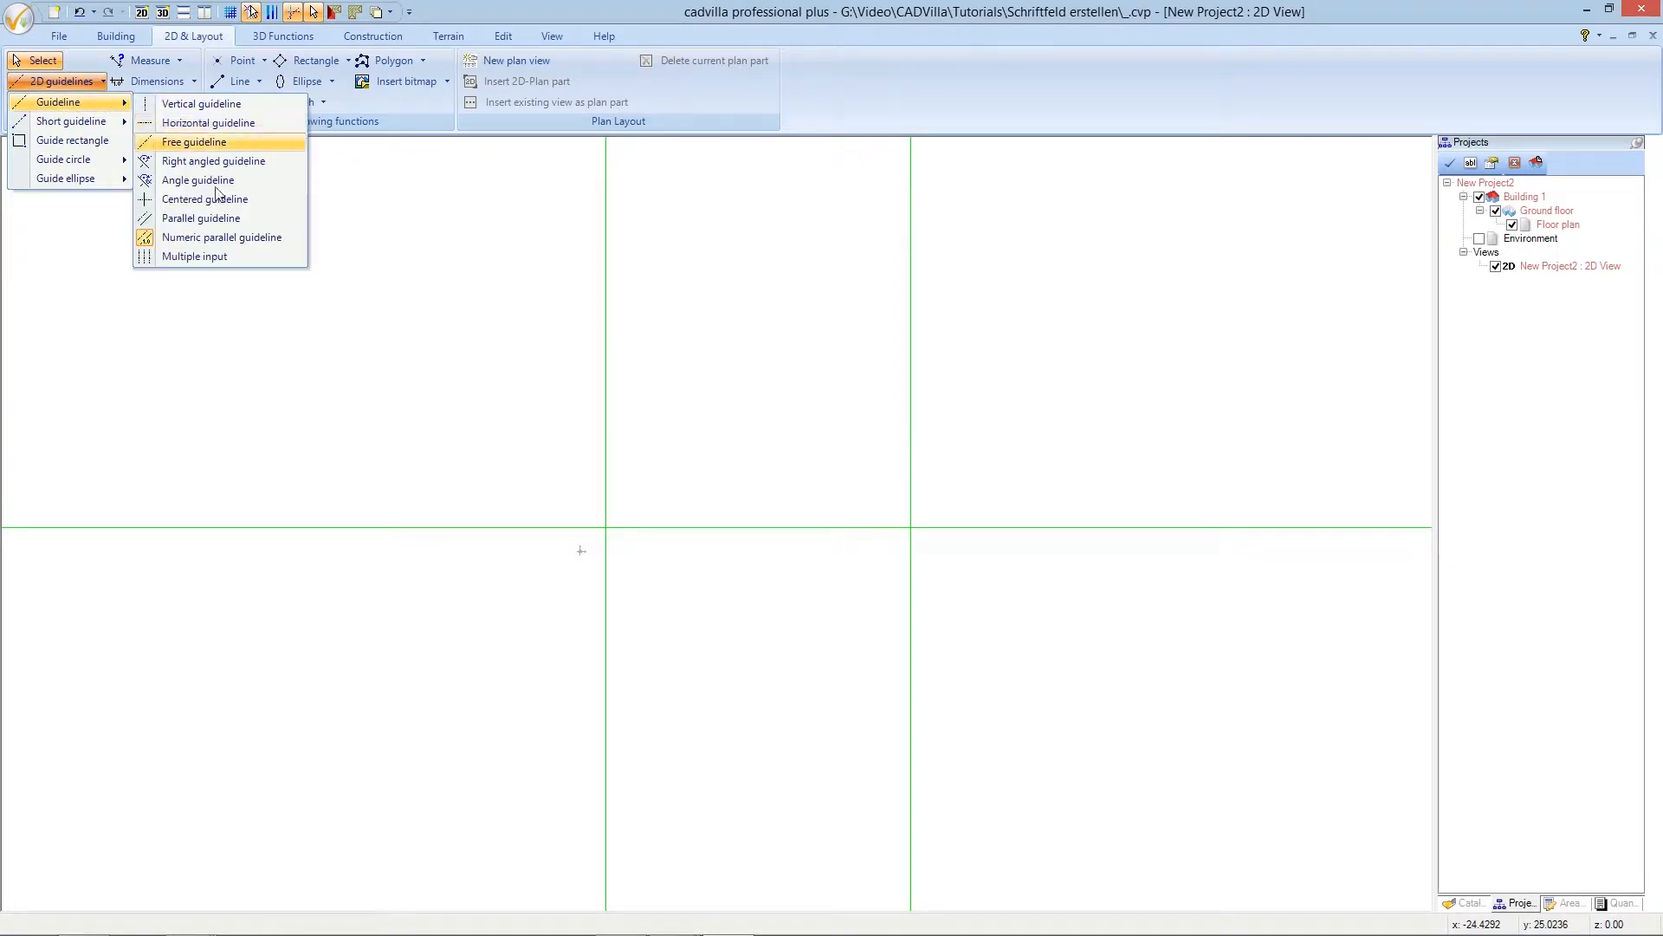
left_click(220, 237)
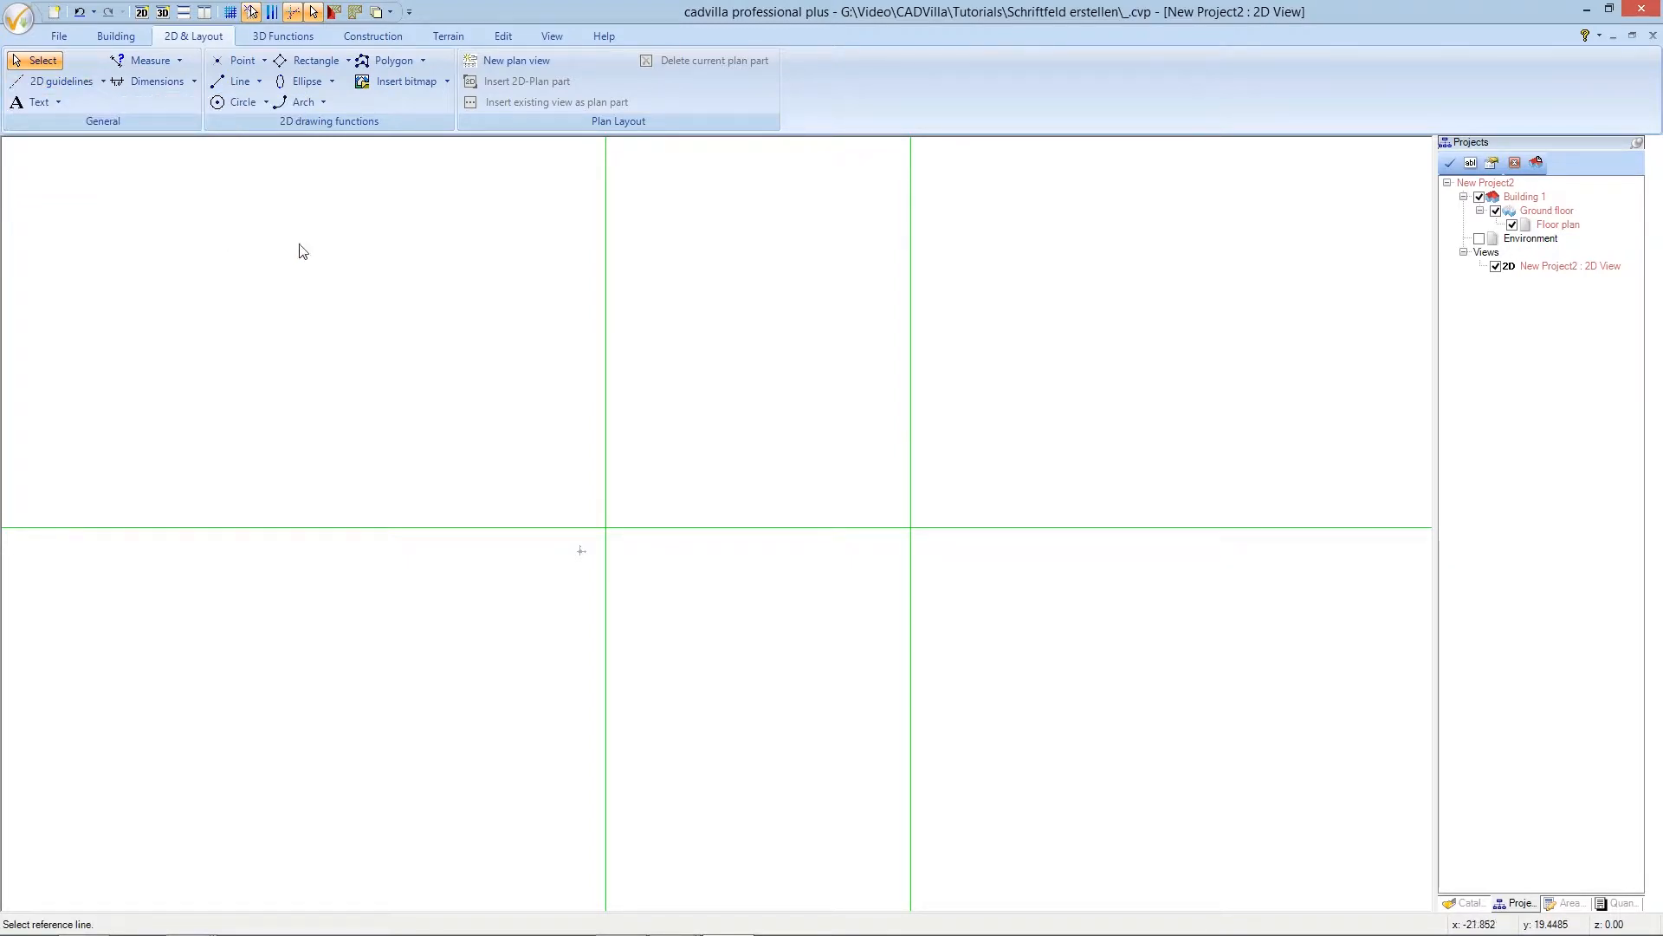
left_click(711, 526)
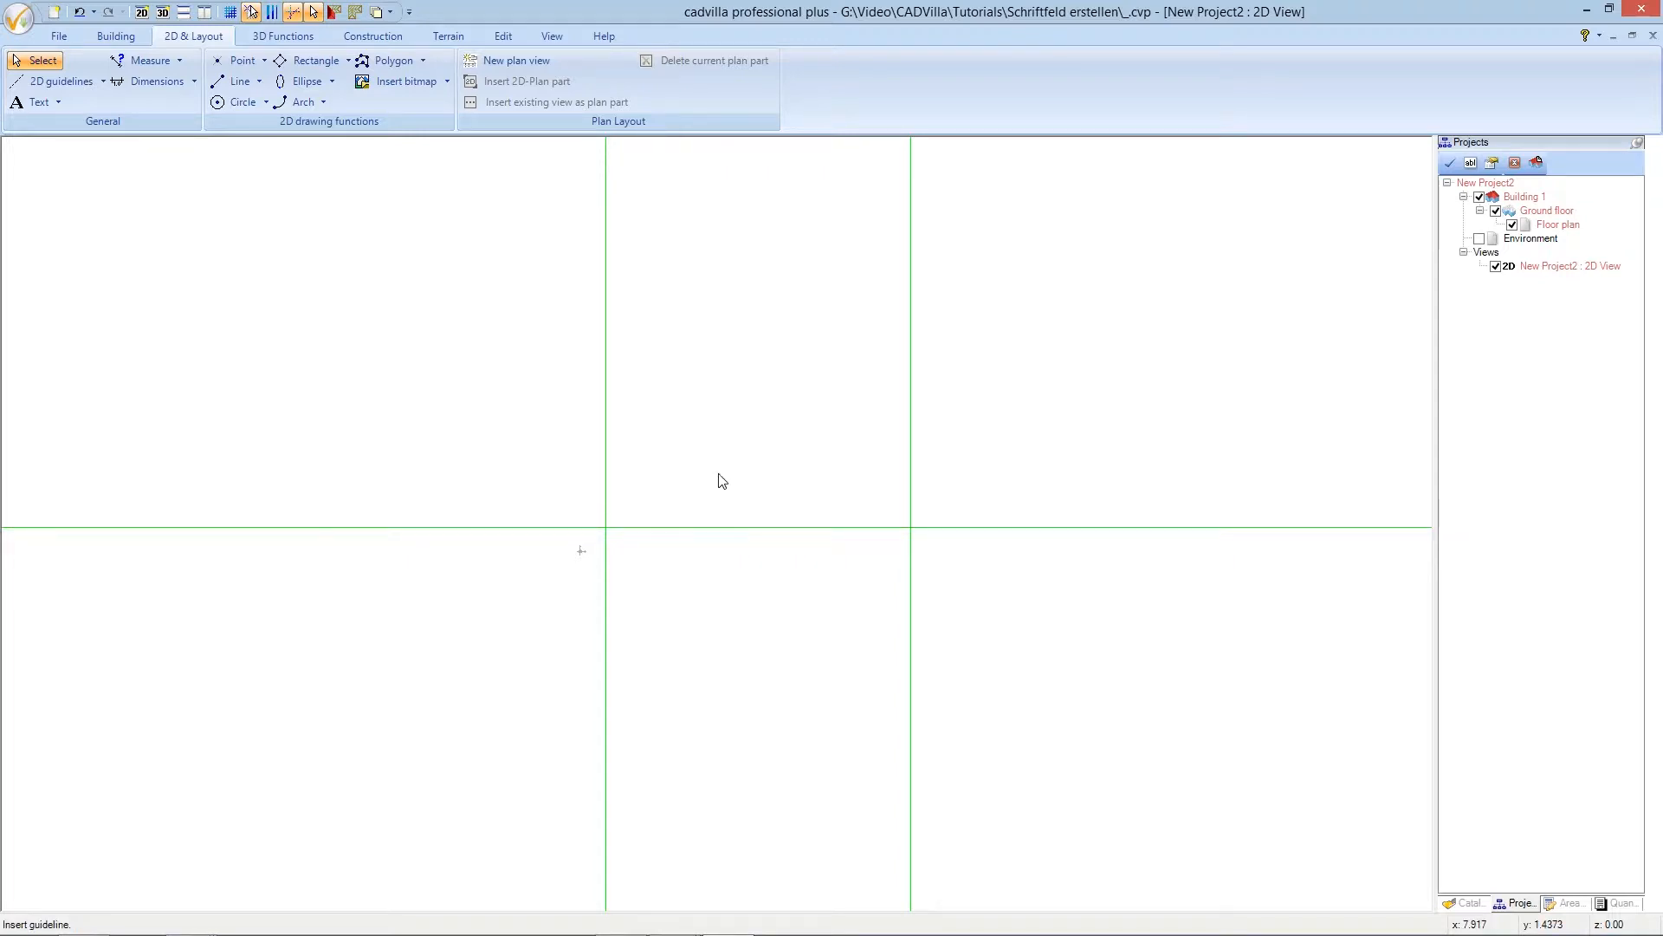
left_click(725, 408)
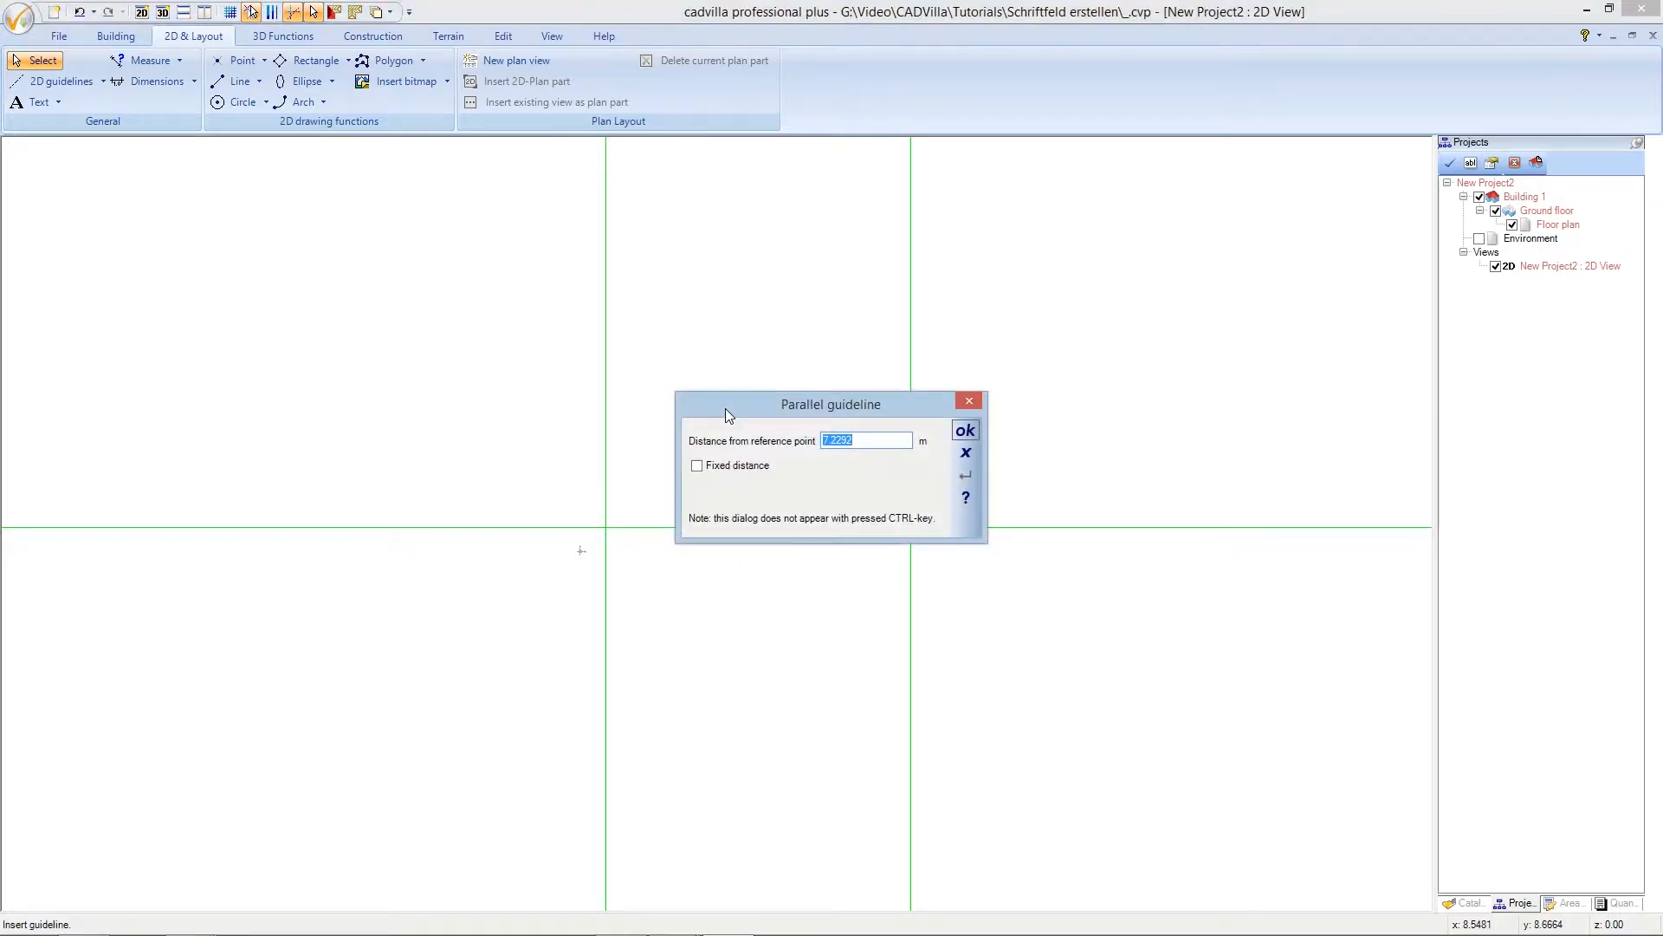
type("16,2")
left_click(964, 431)
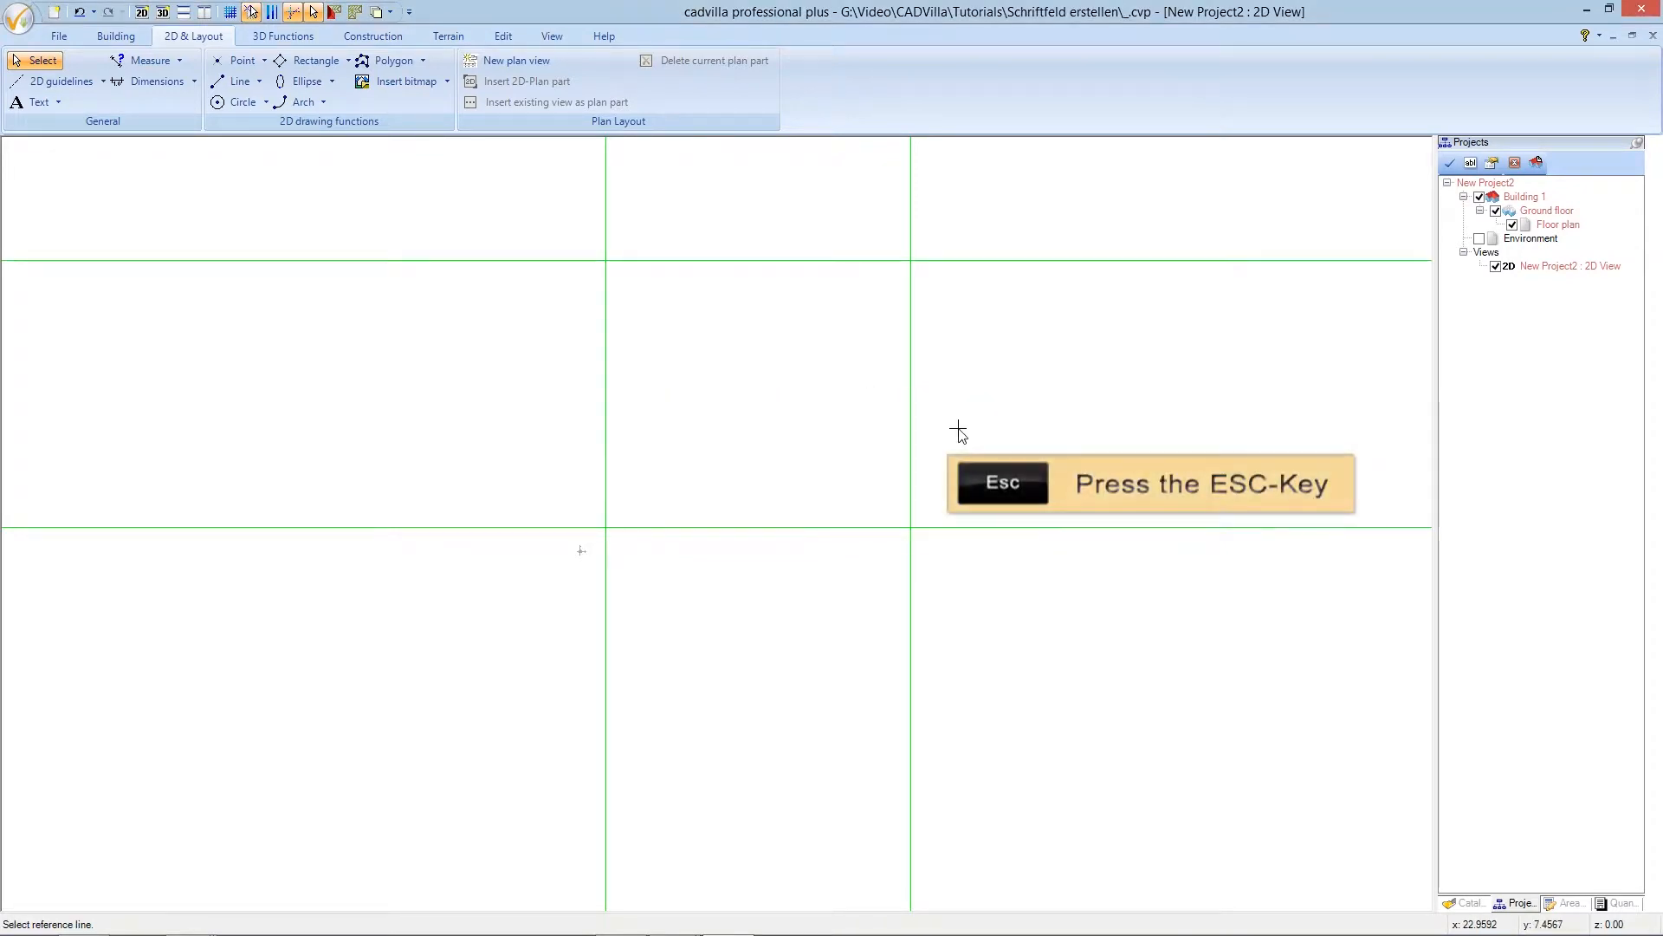
key("Escape")
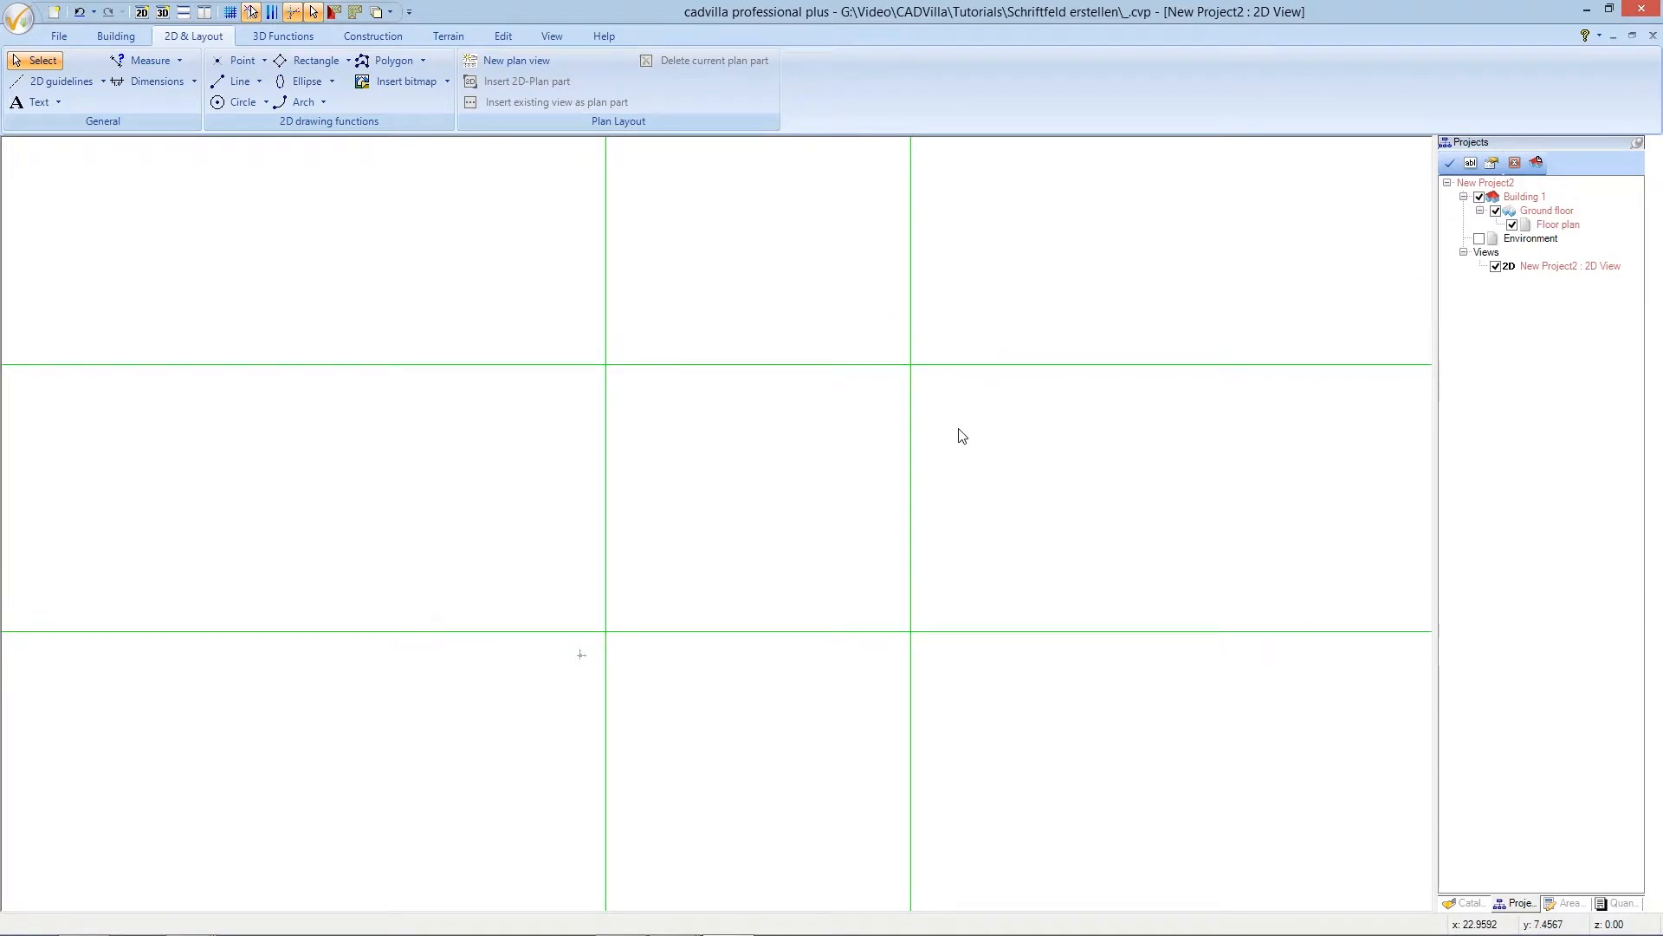
key("Down")
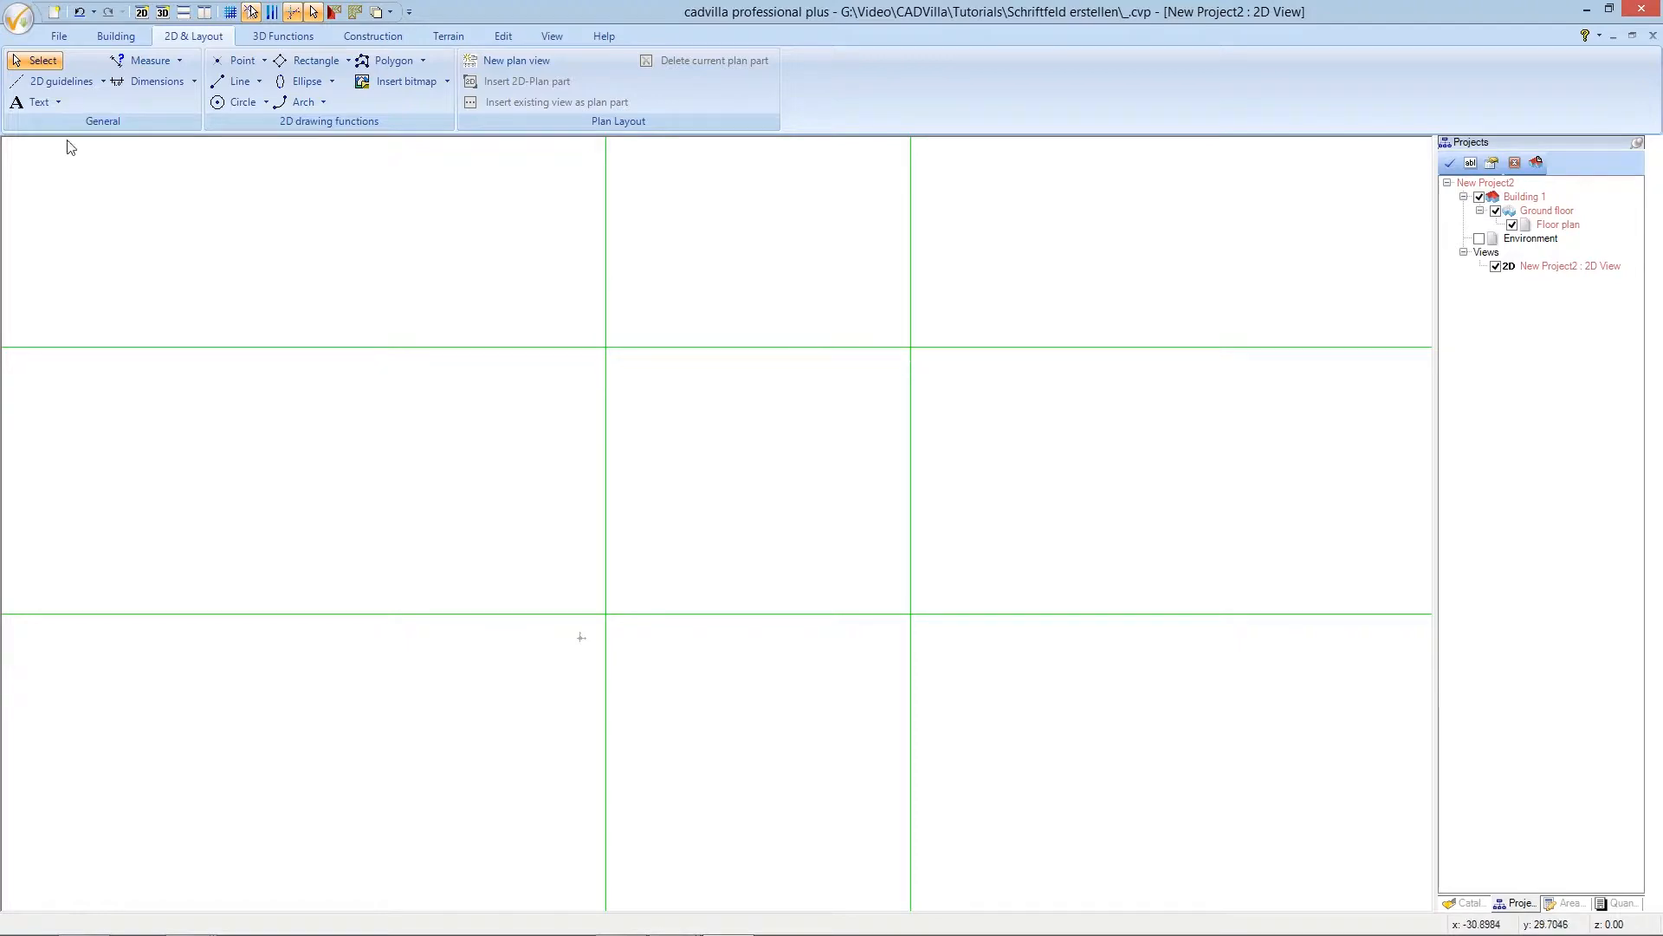
left_click(61, 81)
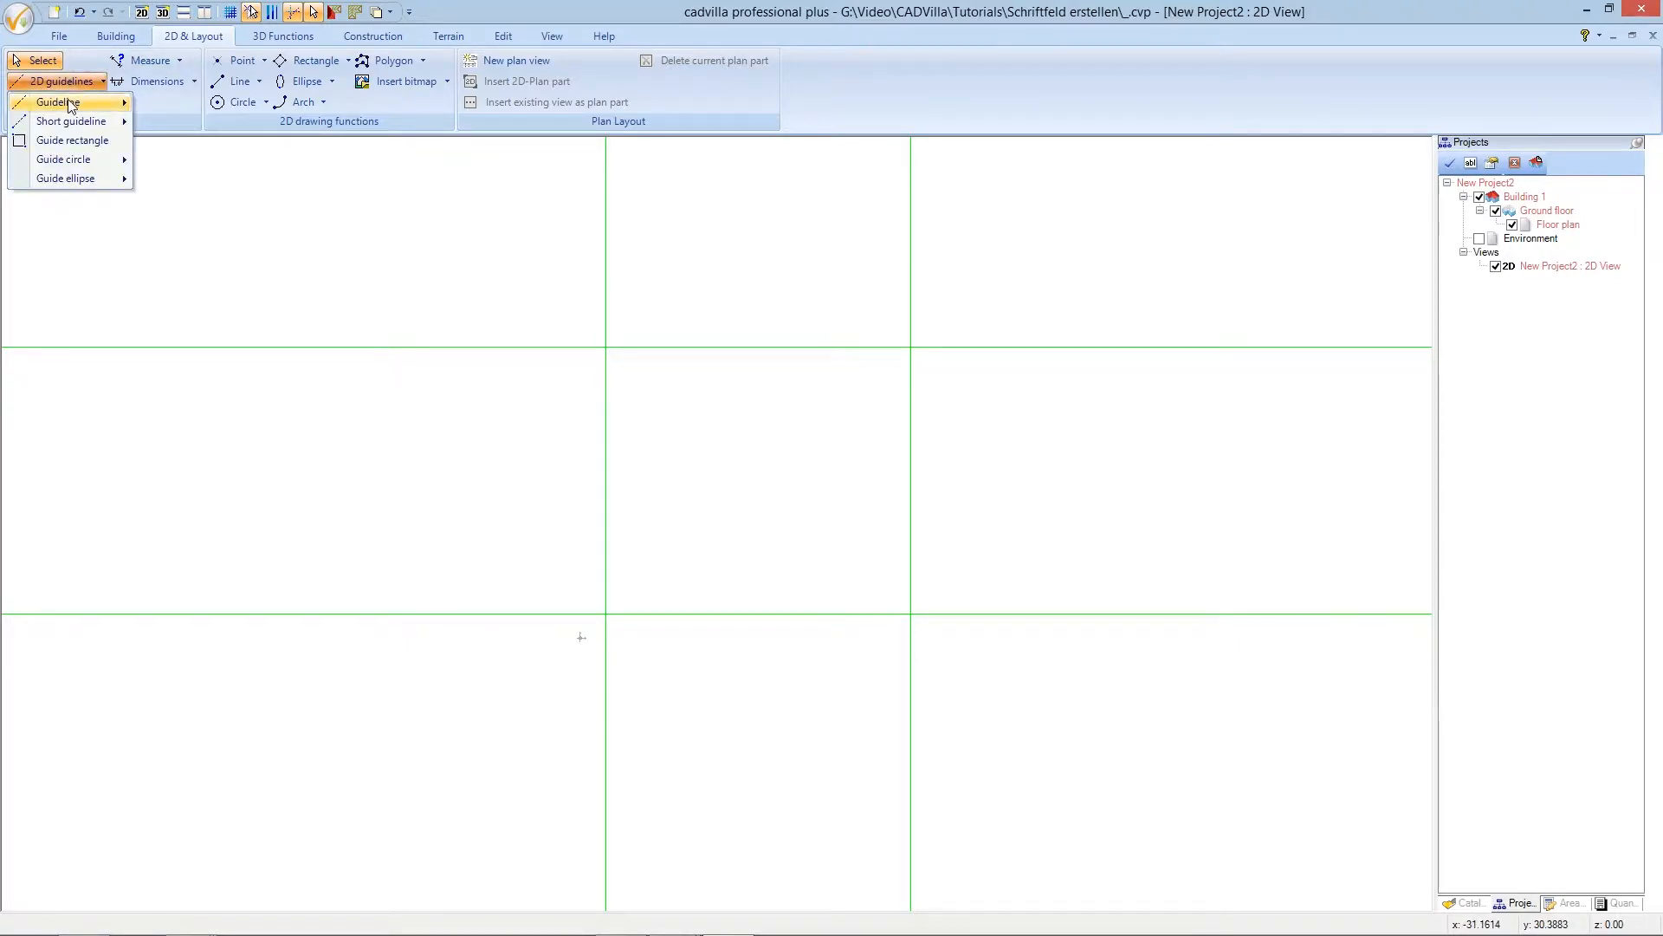
- Add a parallel horizontal guideline 4.2 m above the lowest horizontal guideline
mouse_move(69, 105)
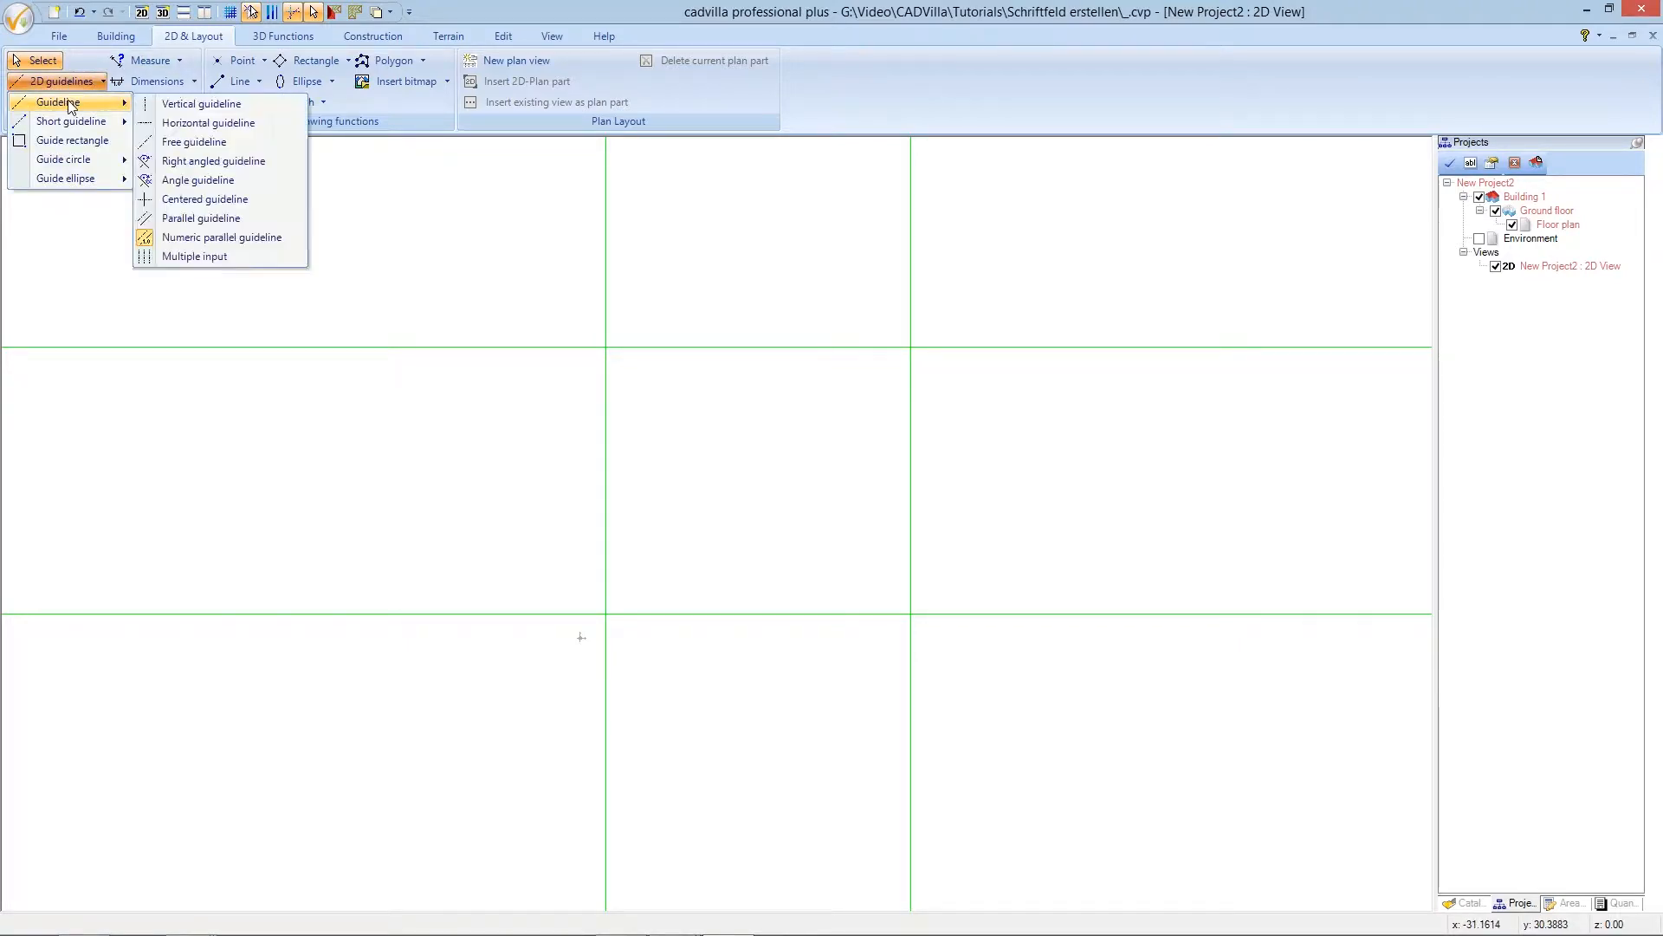
left_click(255, 236)
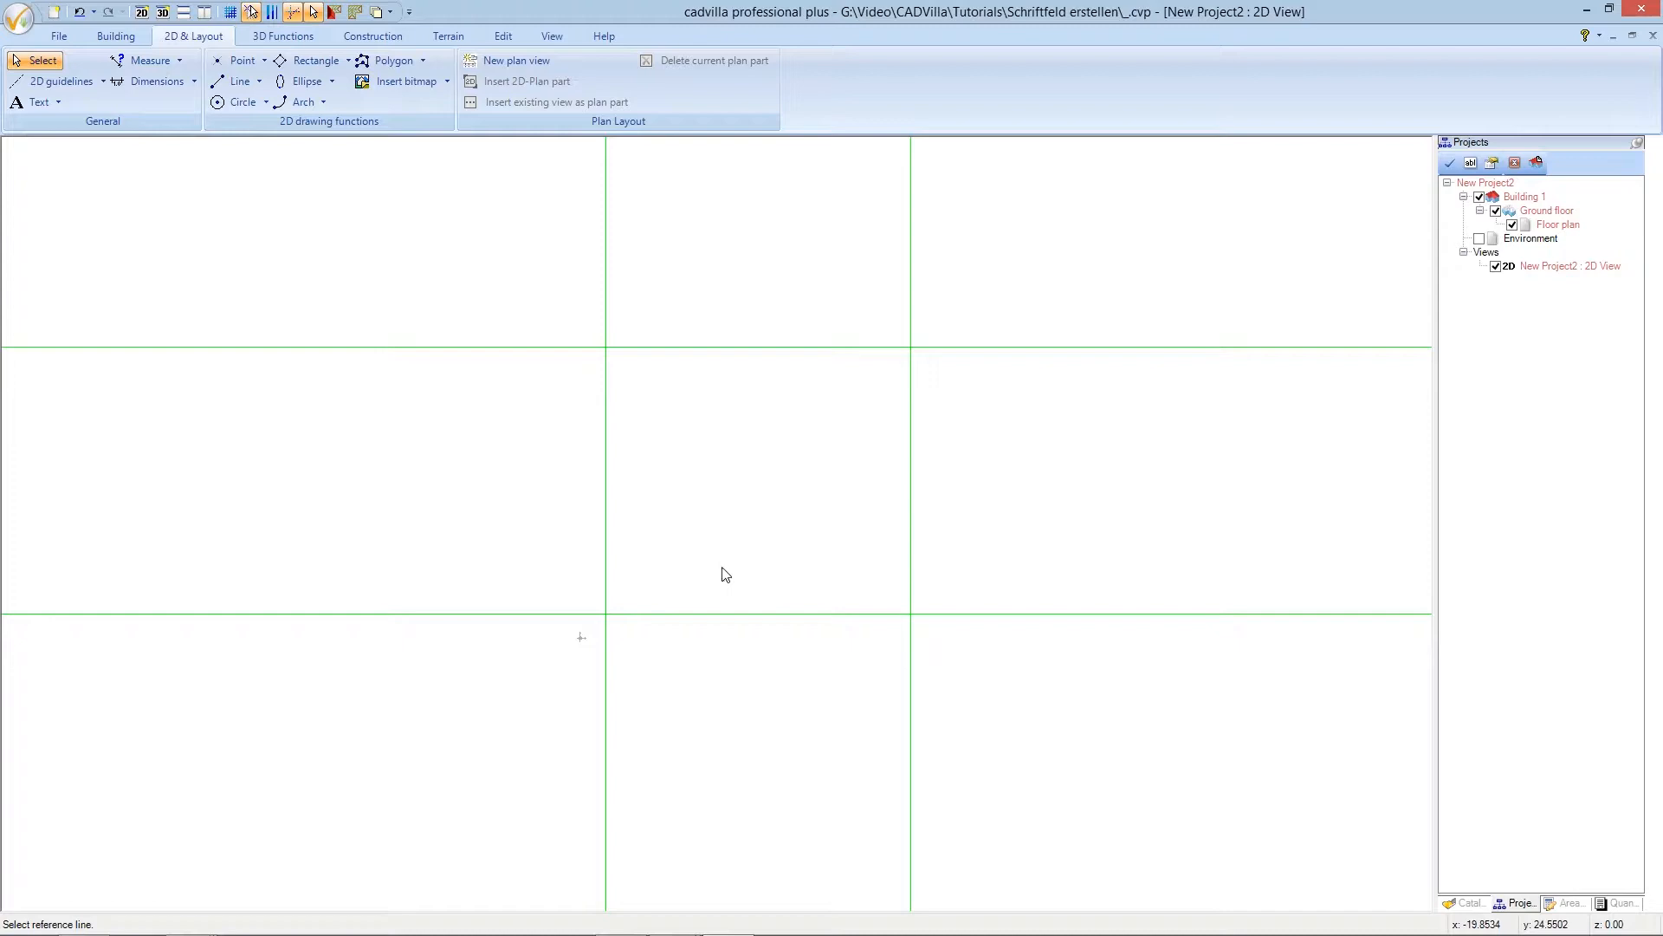
left_click(723, 607)
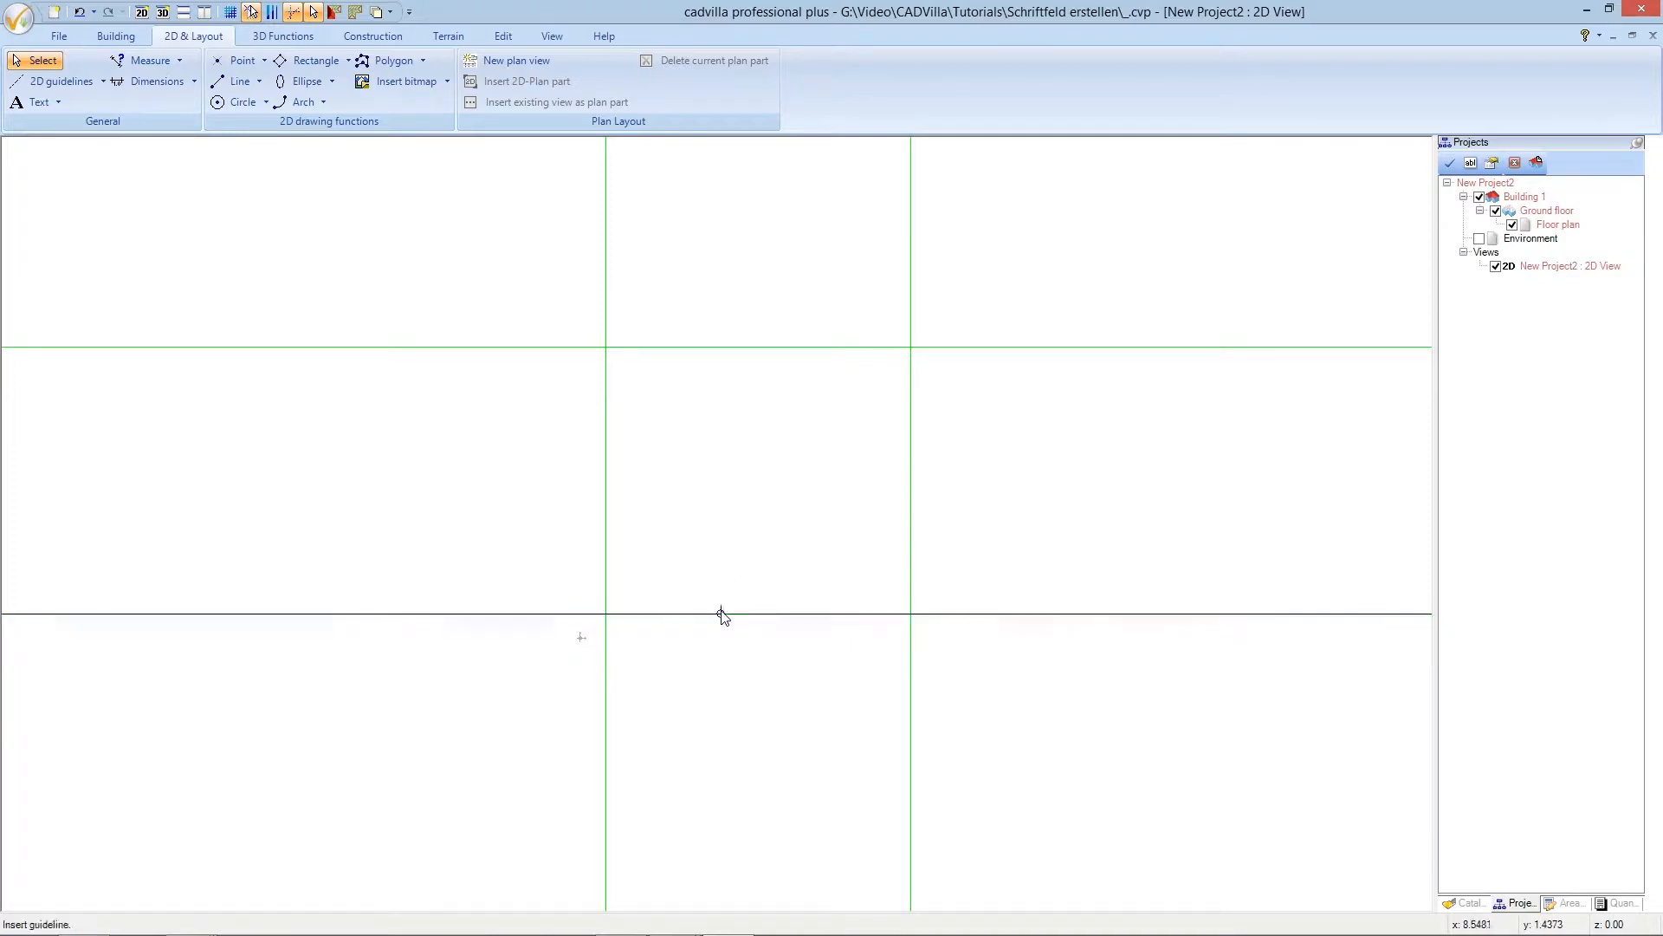
left_click(728, 560)
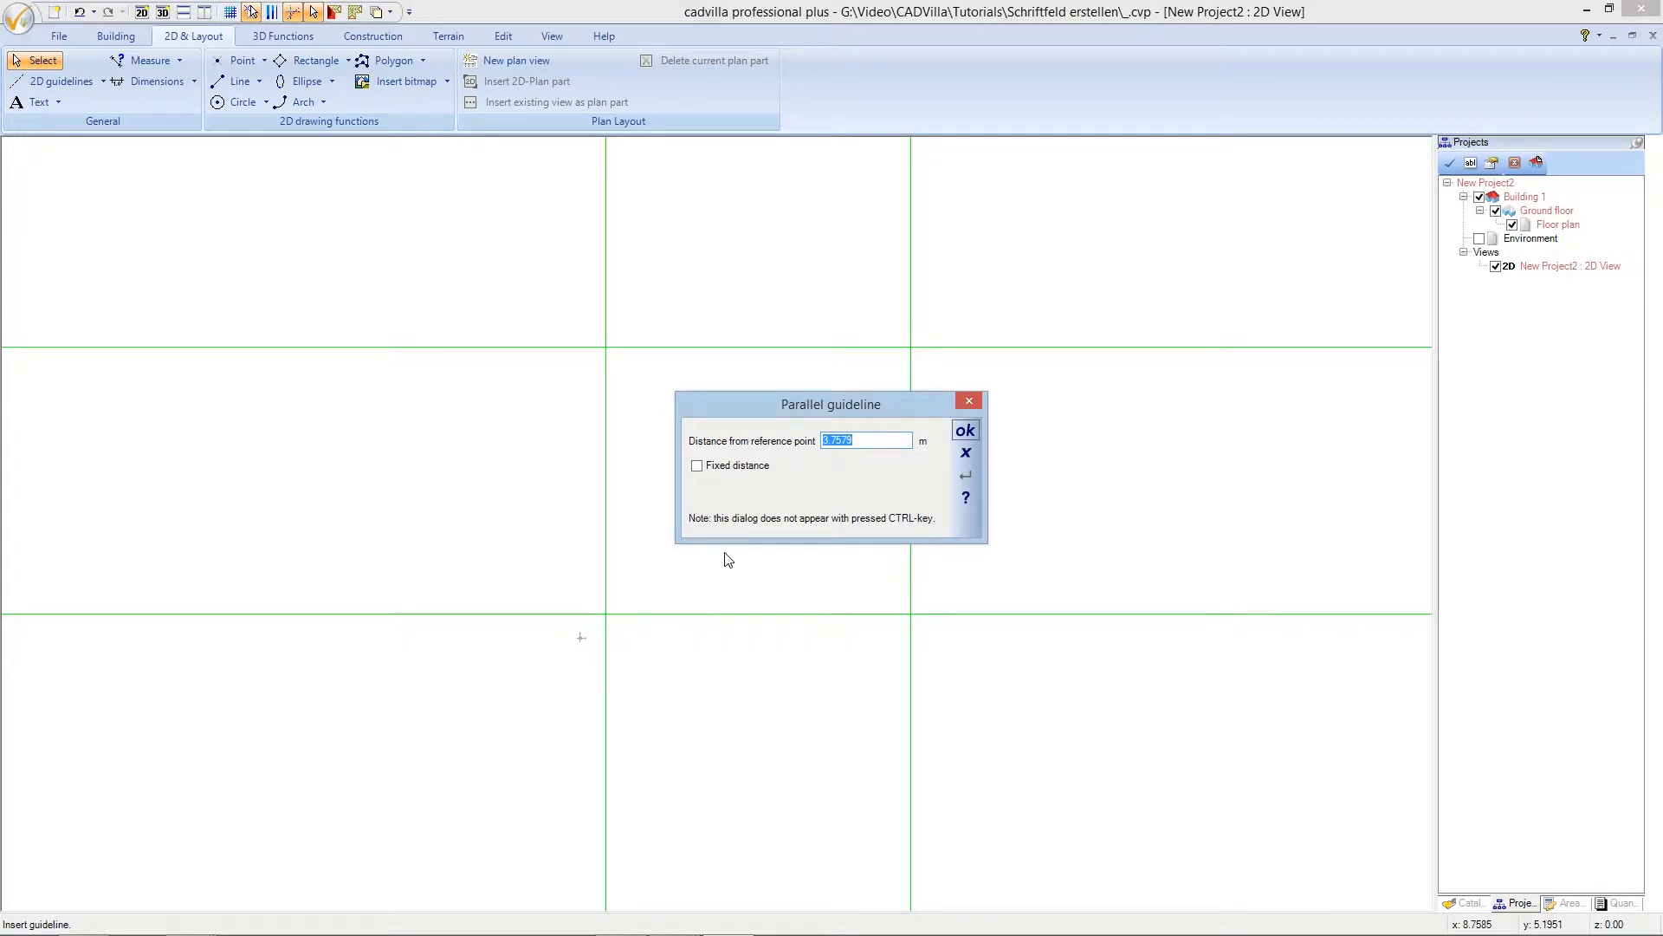
type("4,2")
left_click(960, 438)
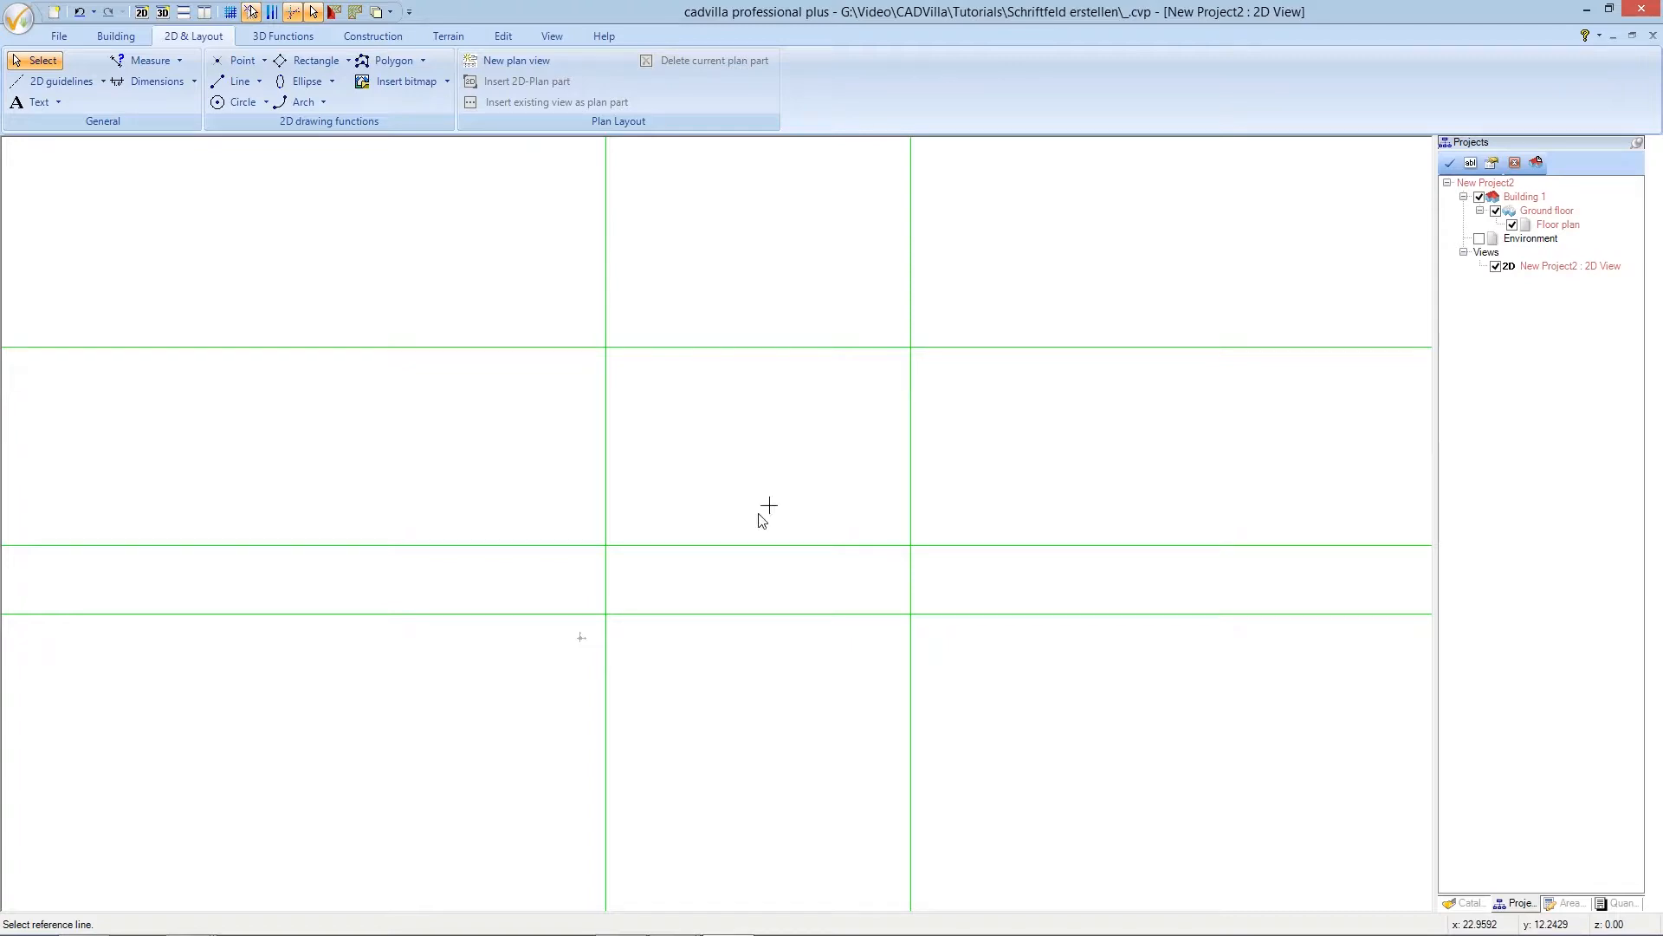
left_click(742, 545)
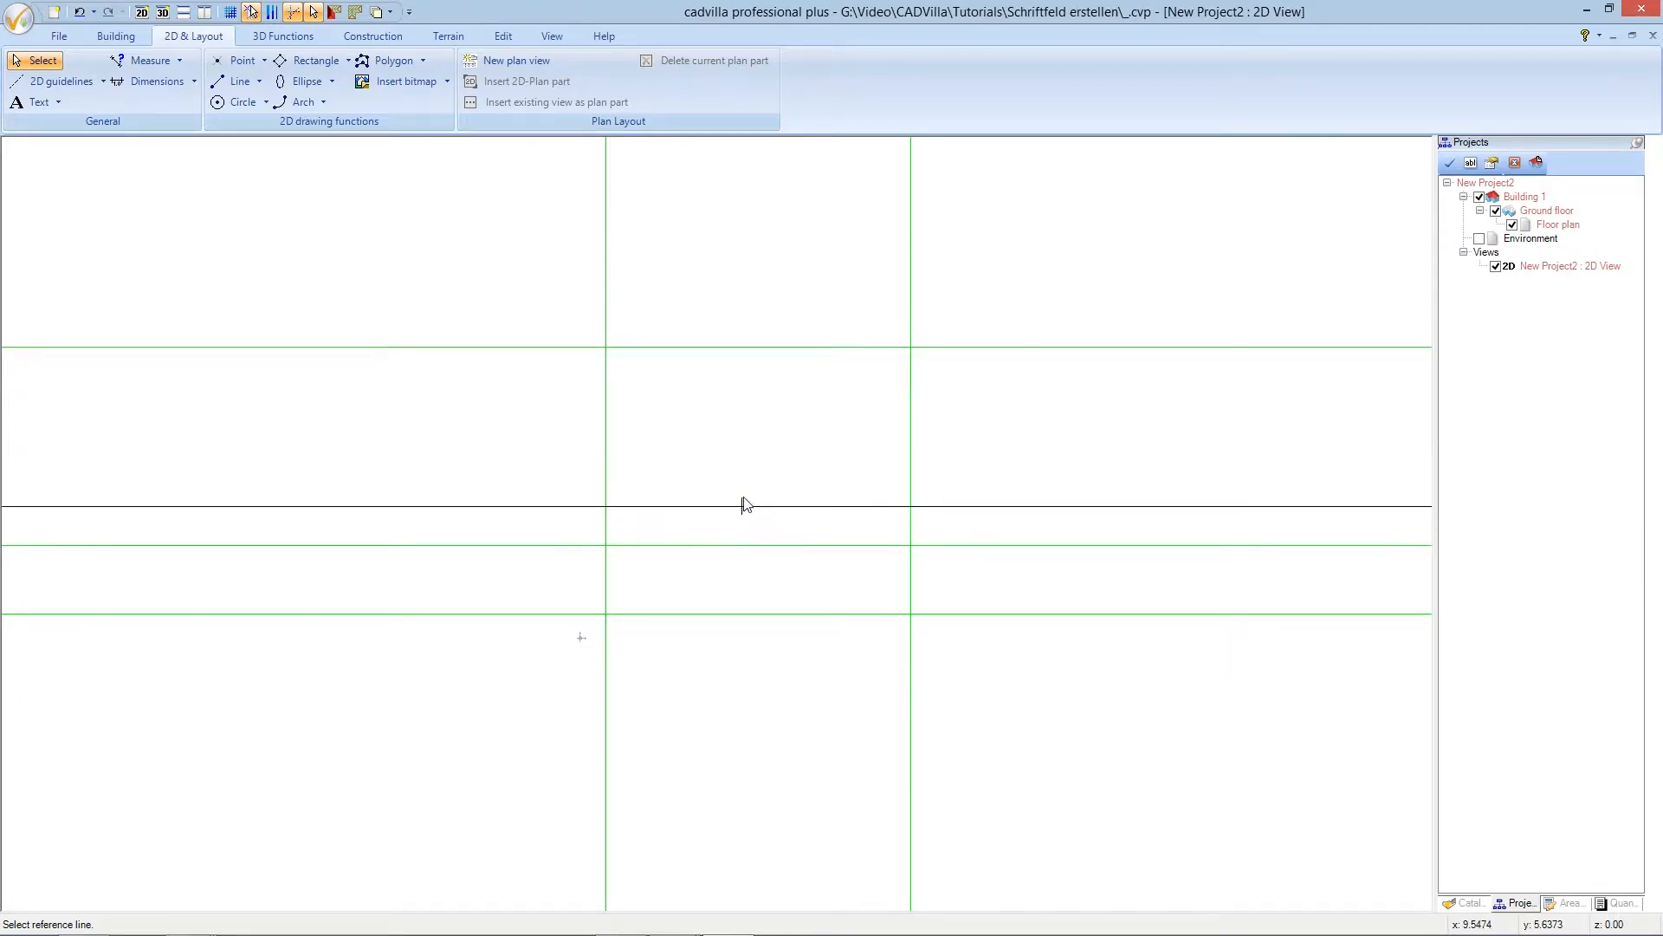
- Stack two more horizontal guidelines upward at 3.5 m and then 6 m spacing
left_click(745, 490)
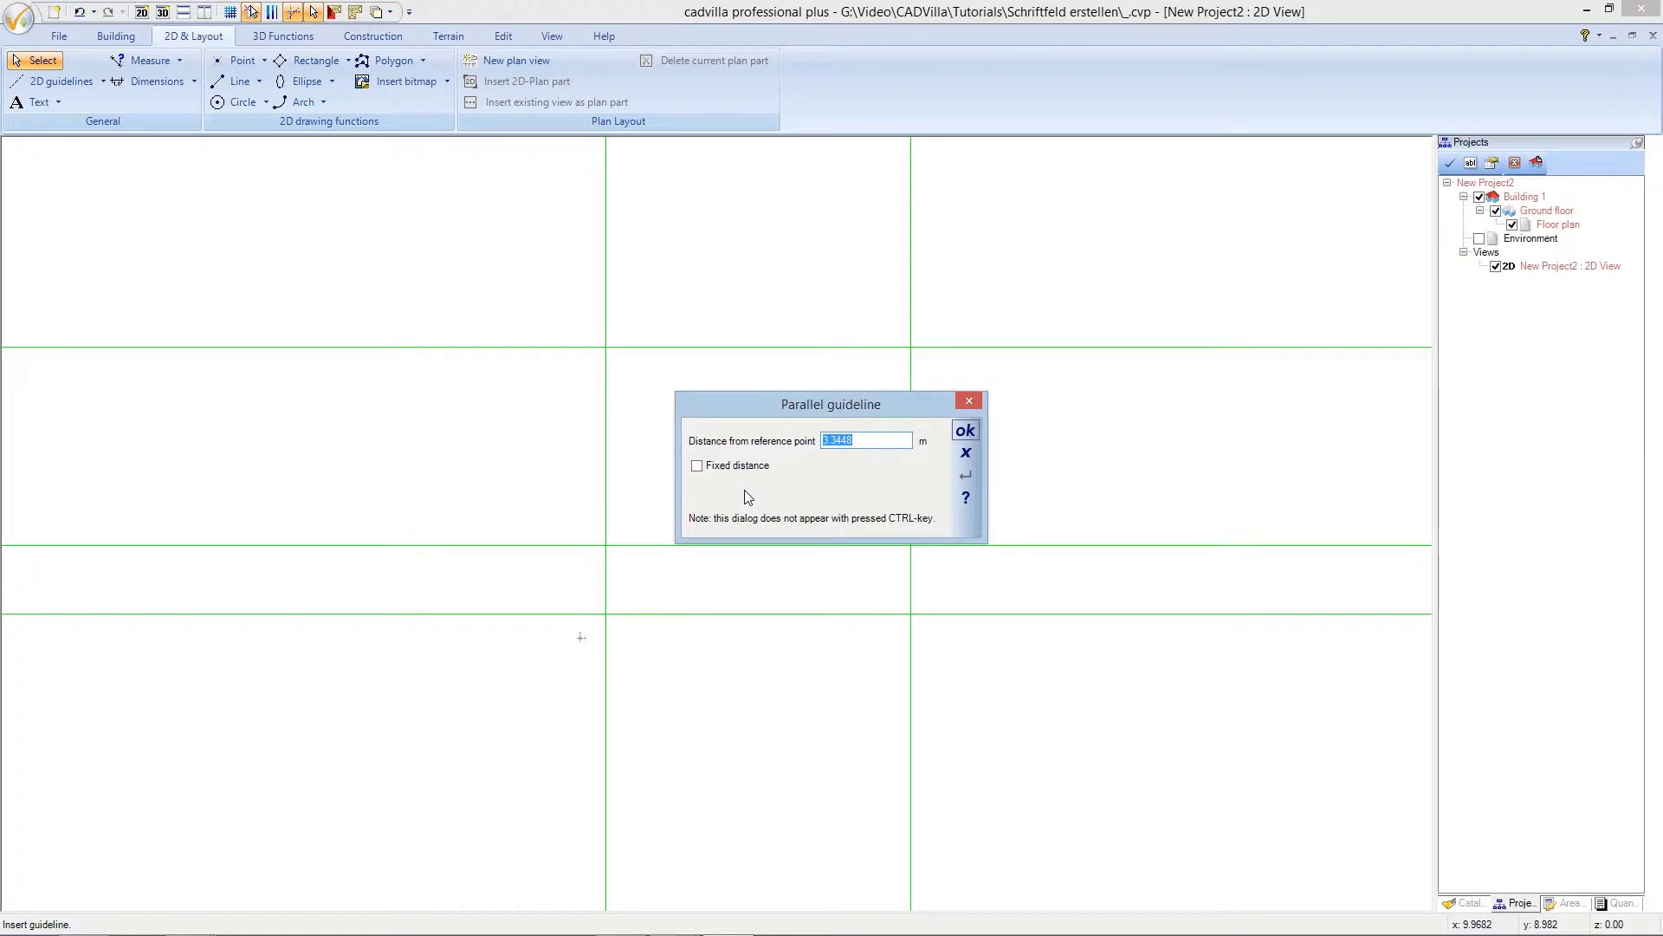
type("3,5")
left_click(962, 432)
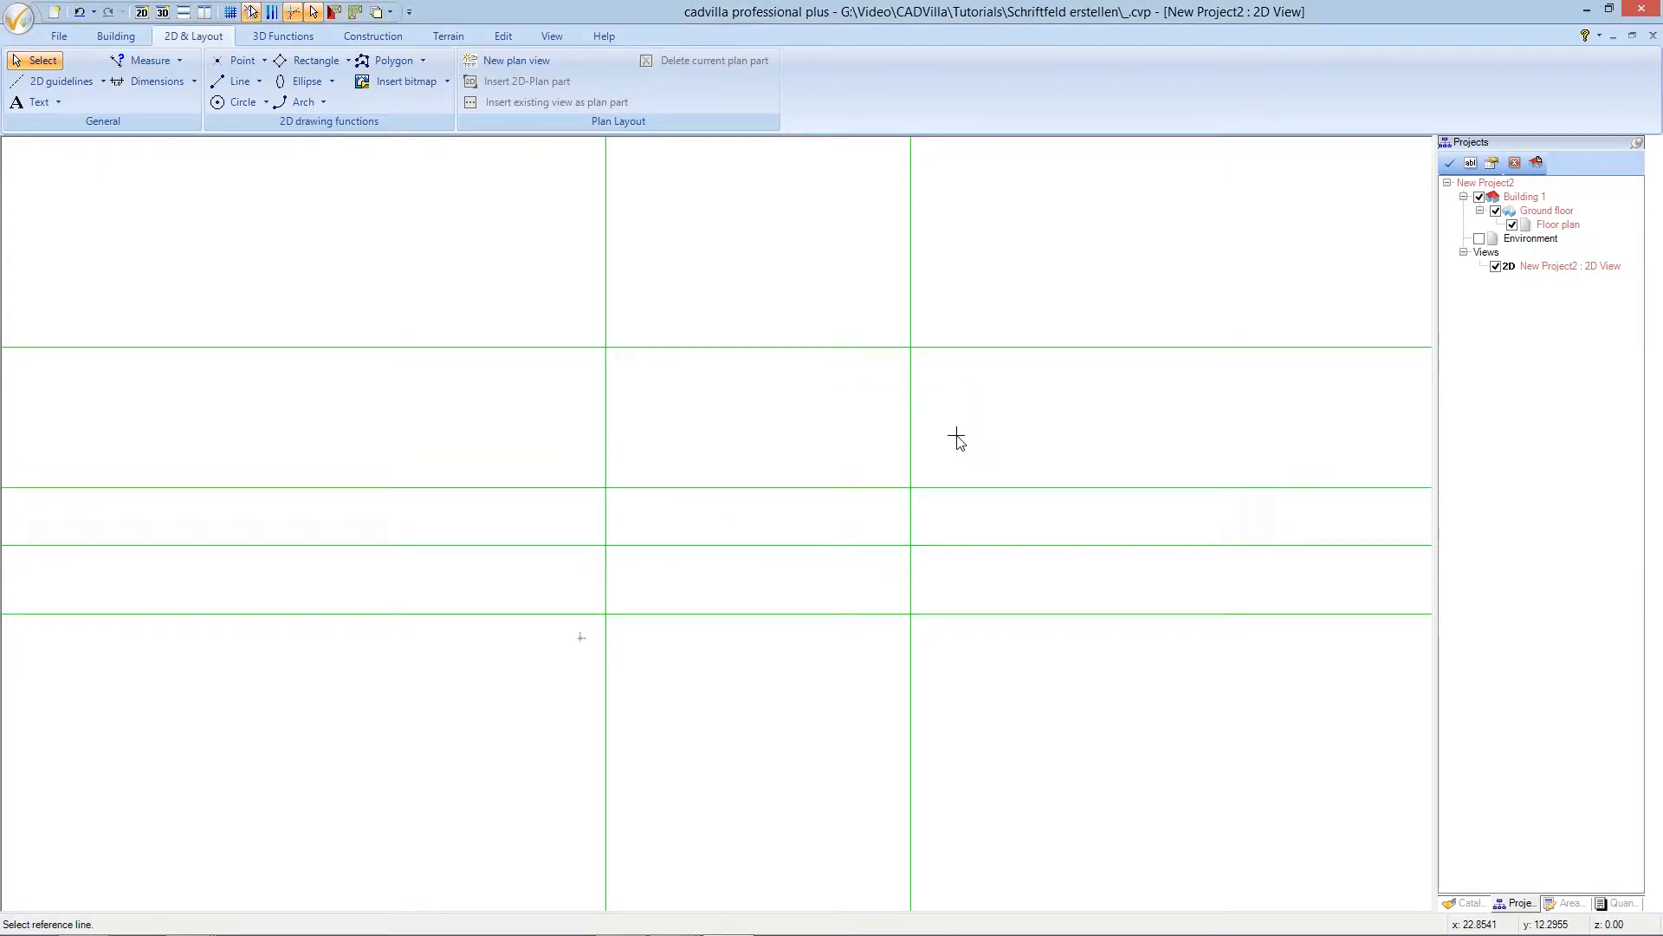
left_click(839, 487)
left_click(833, 419)
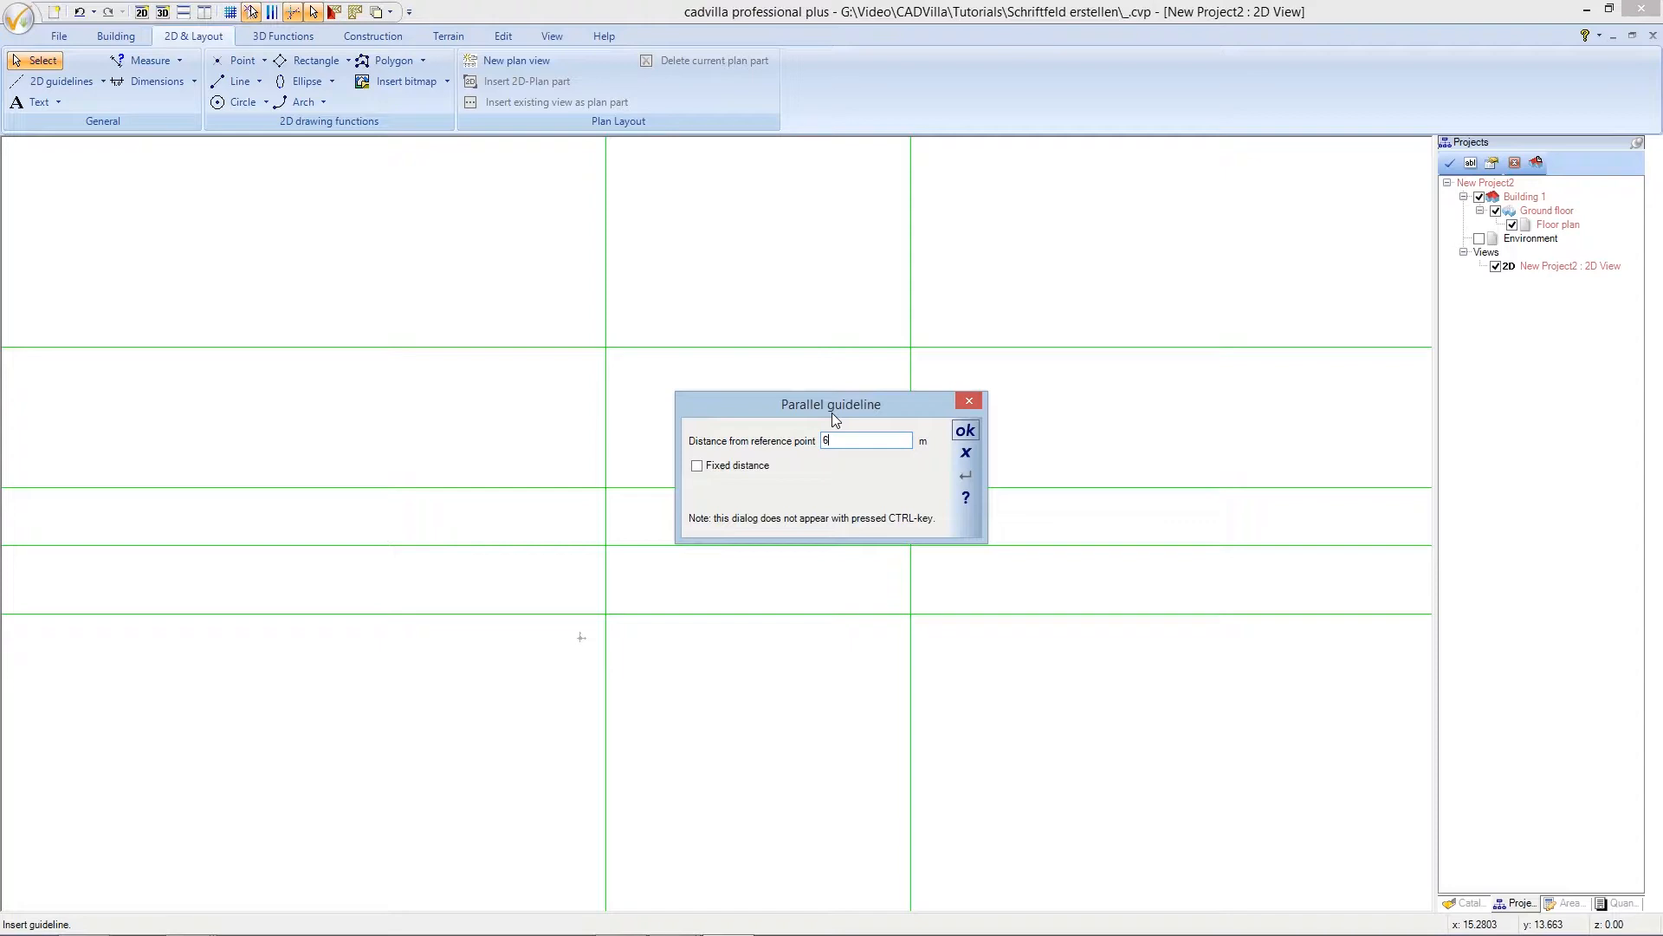
left_click(962, 430)
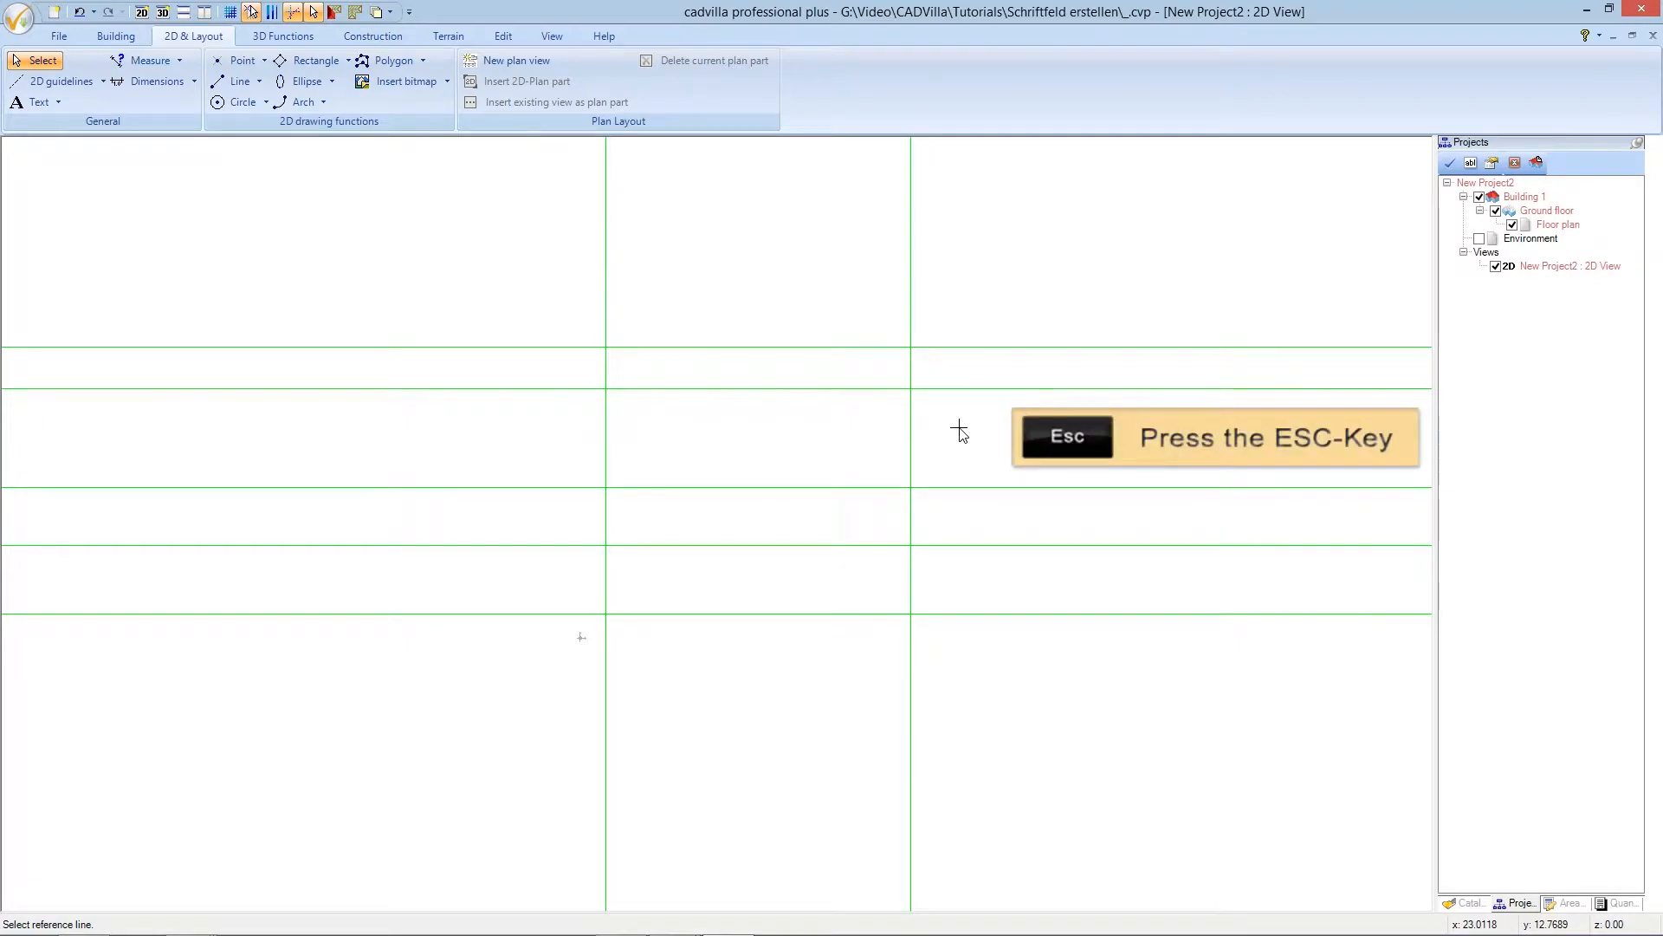
key("Escape")
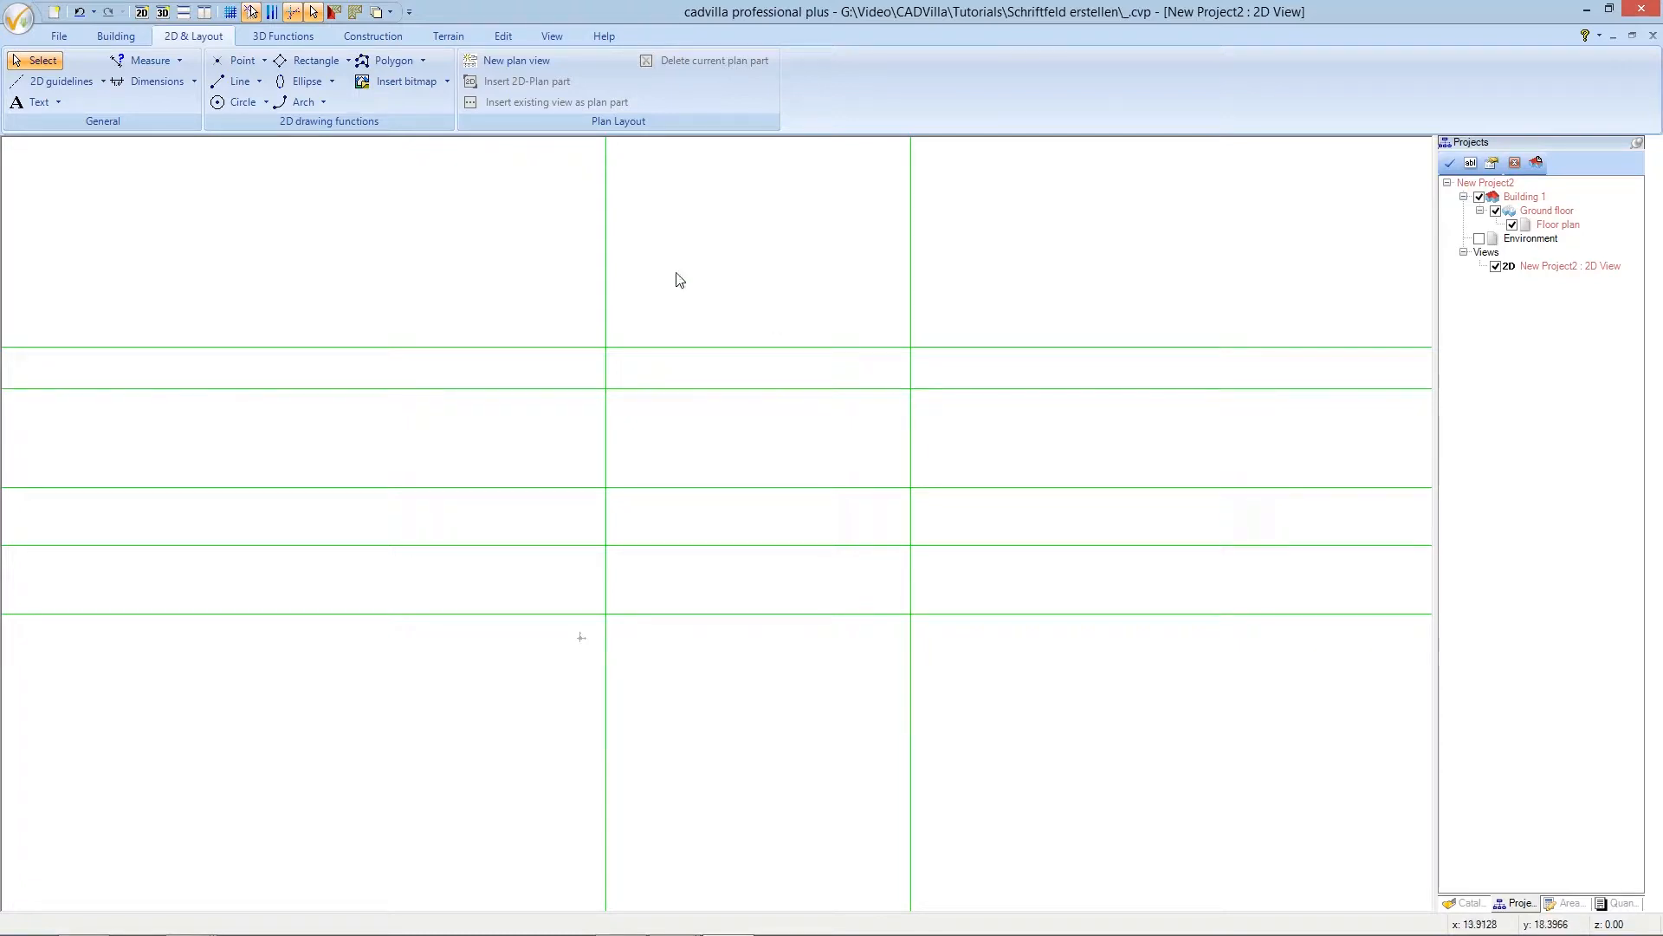
- Draw the box's four border lines between the guideline intersections with the Line tool
left_click(255, 84)
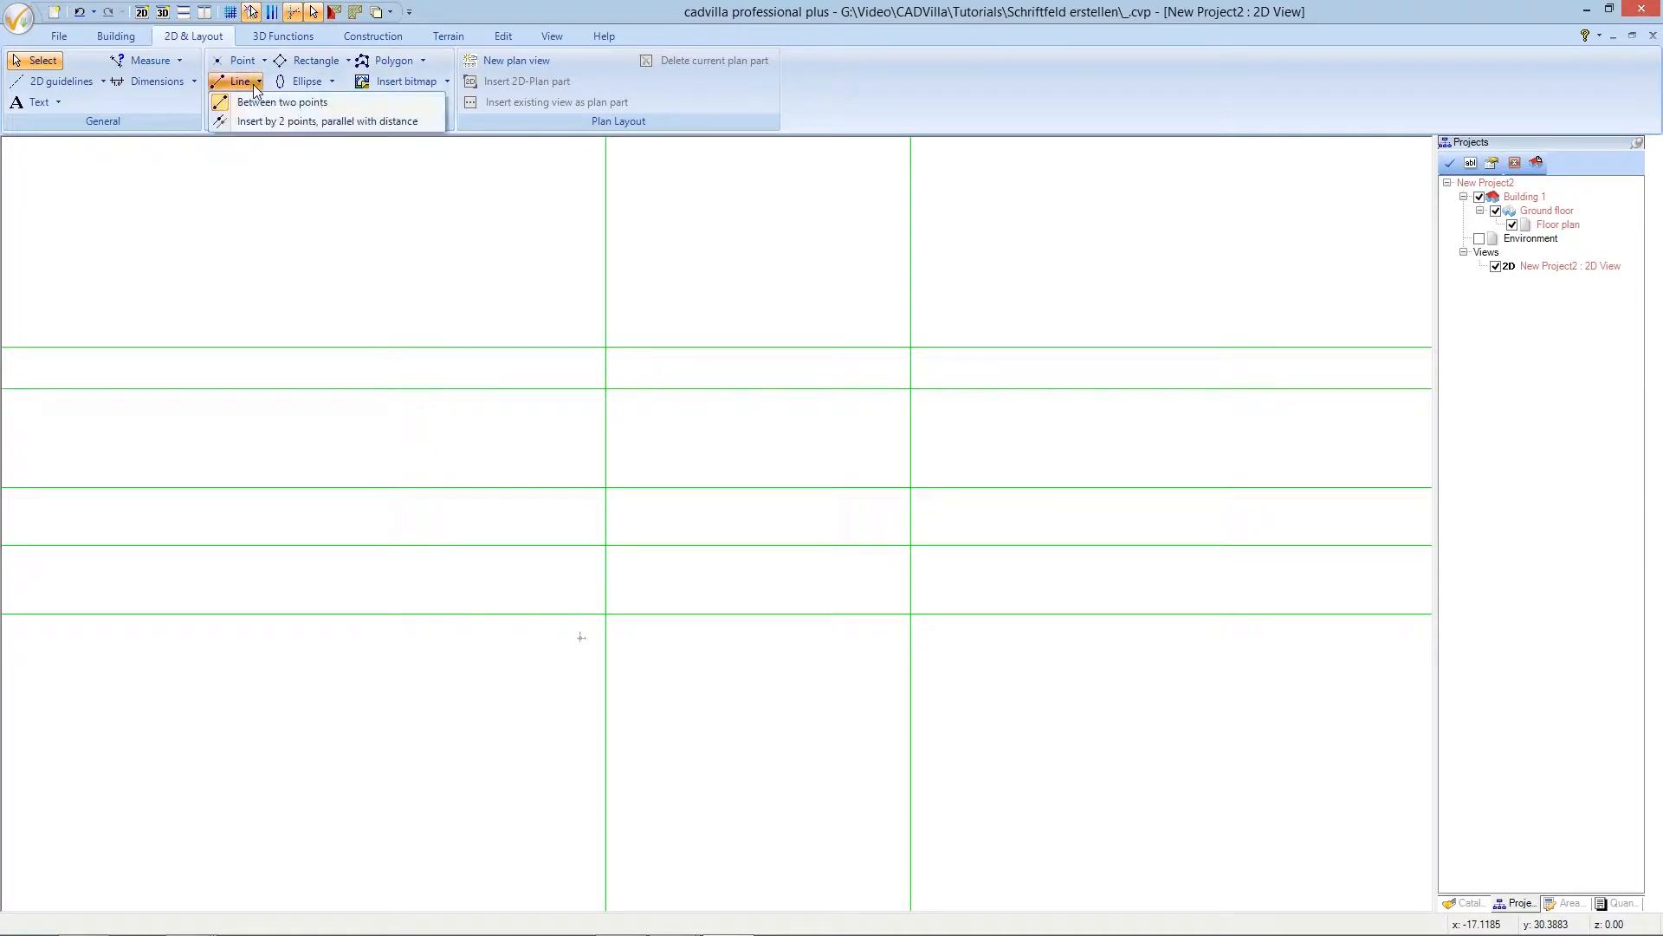
left_click(351, 105)
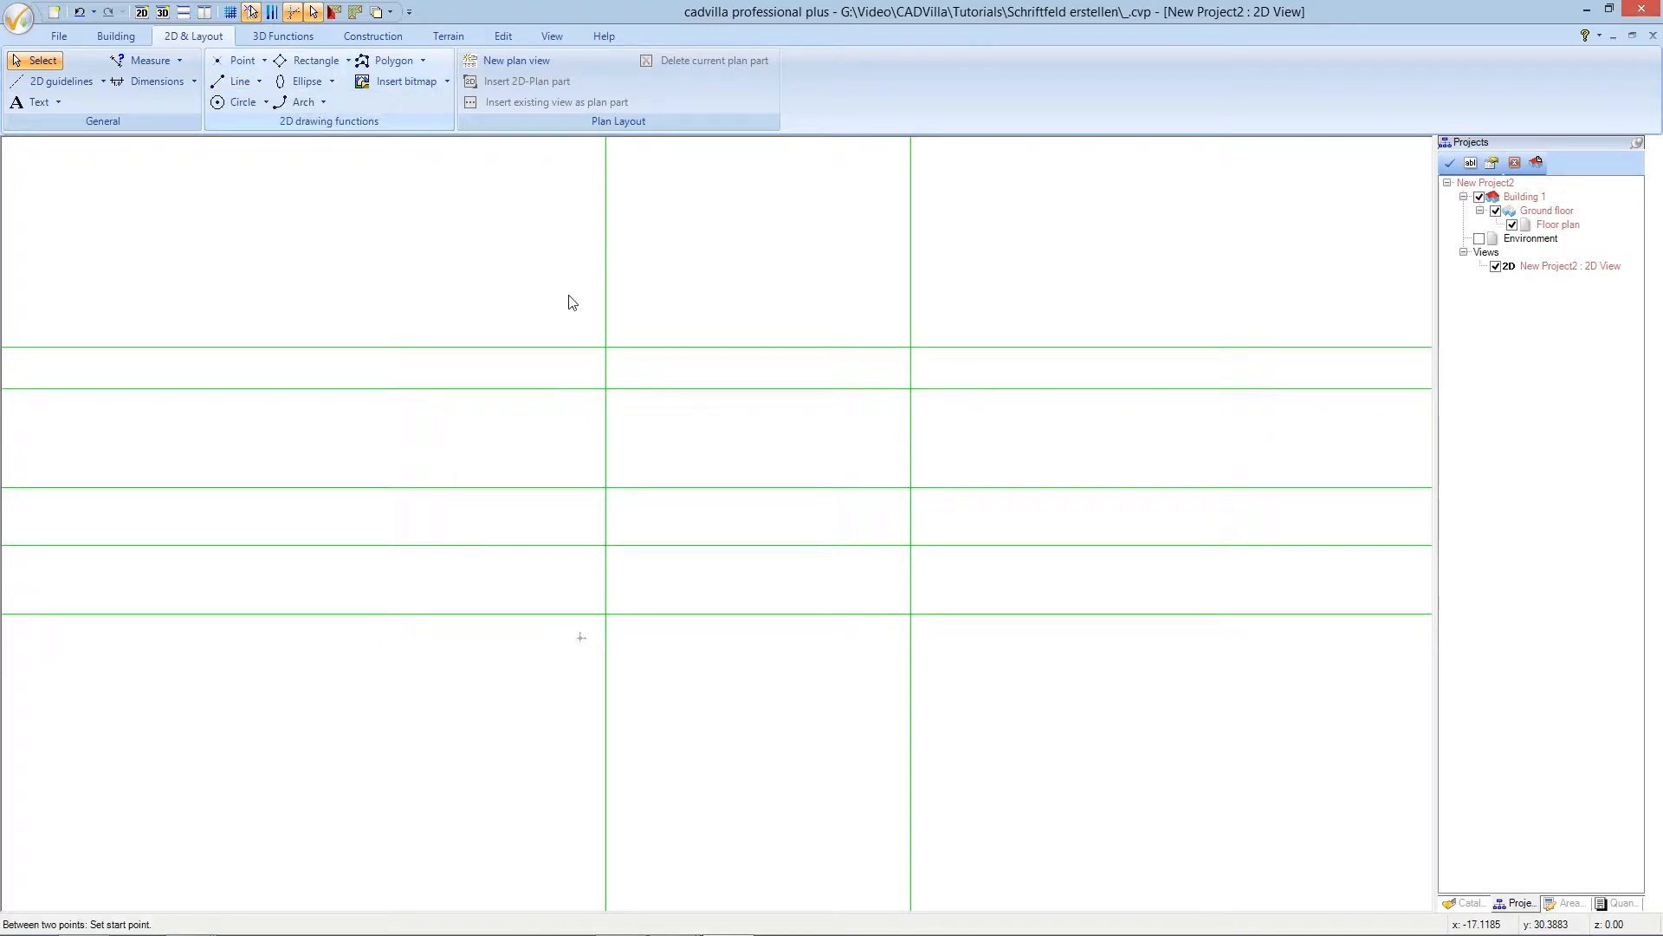
left_click(607, 348)
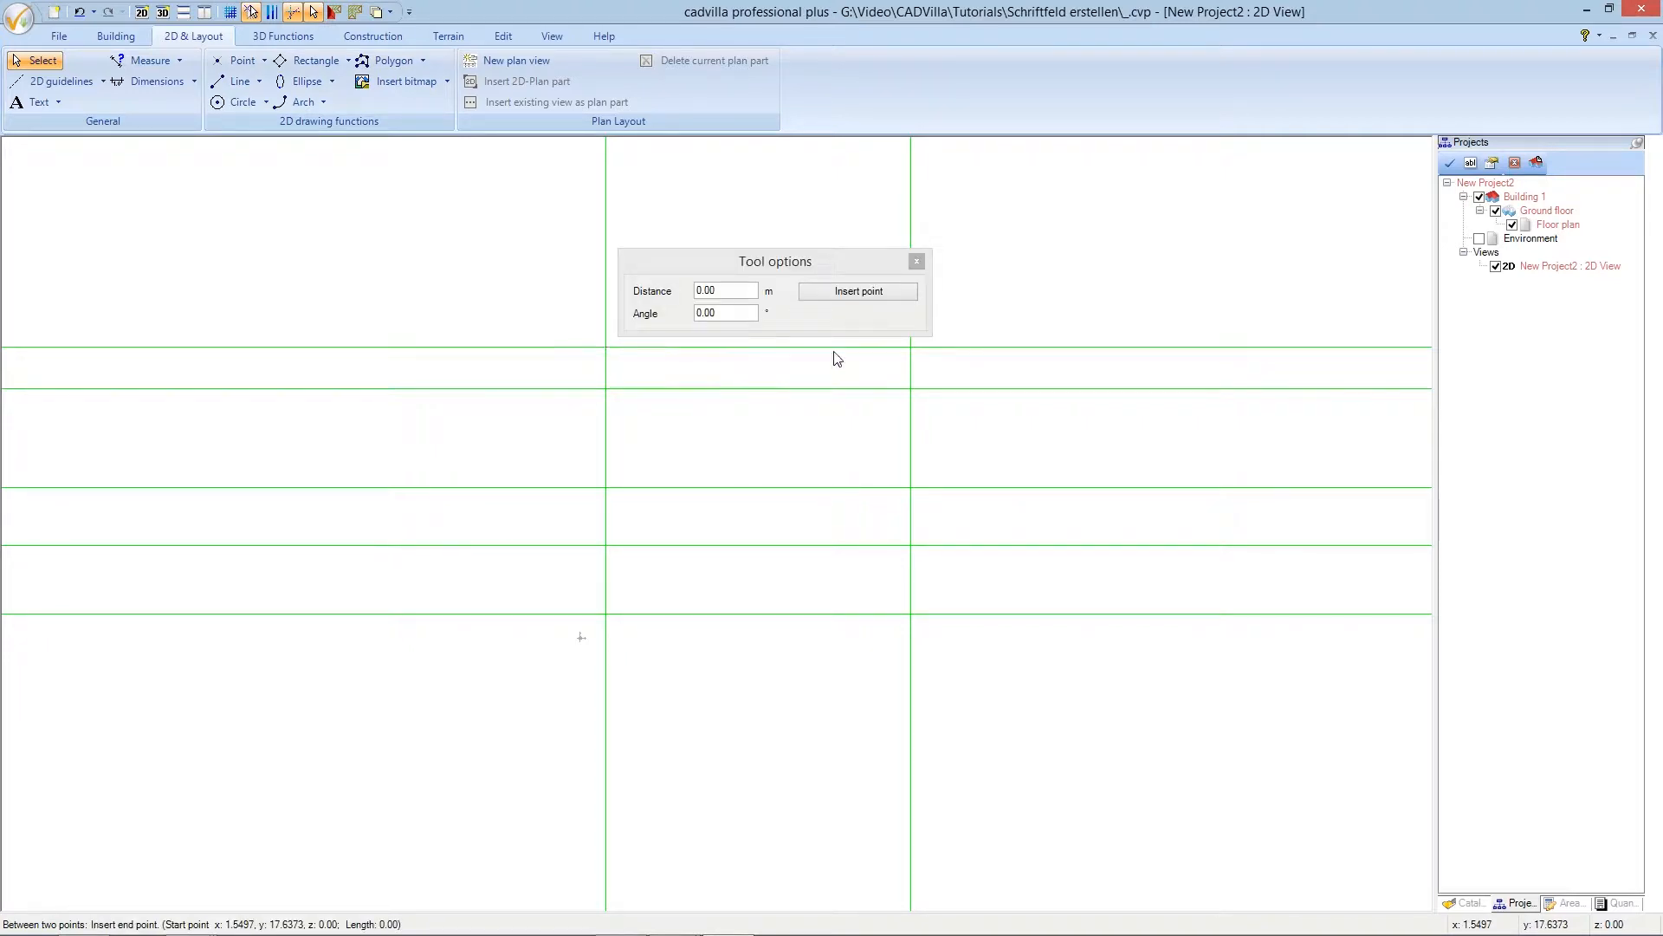
left_click(911, 349)
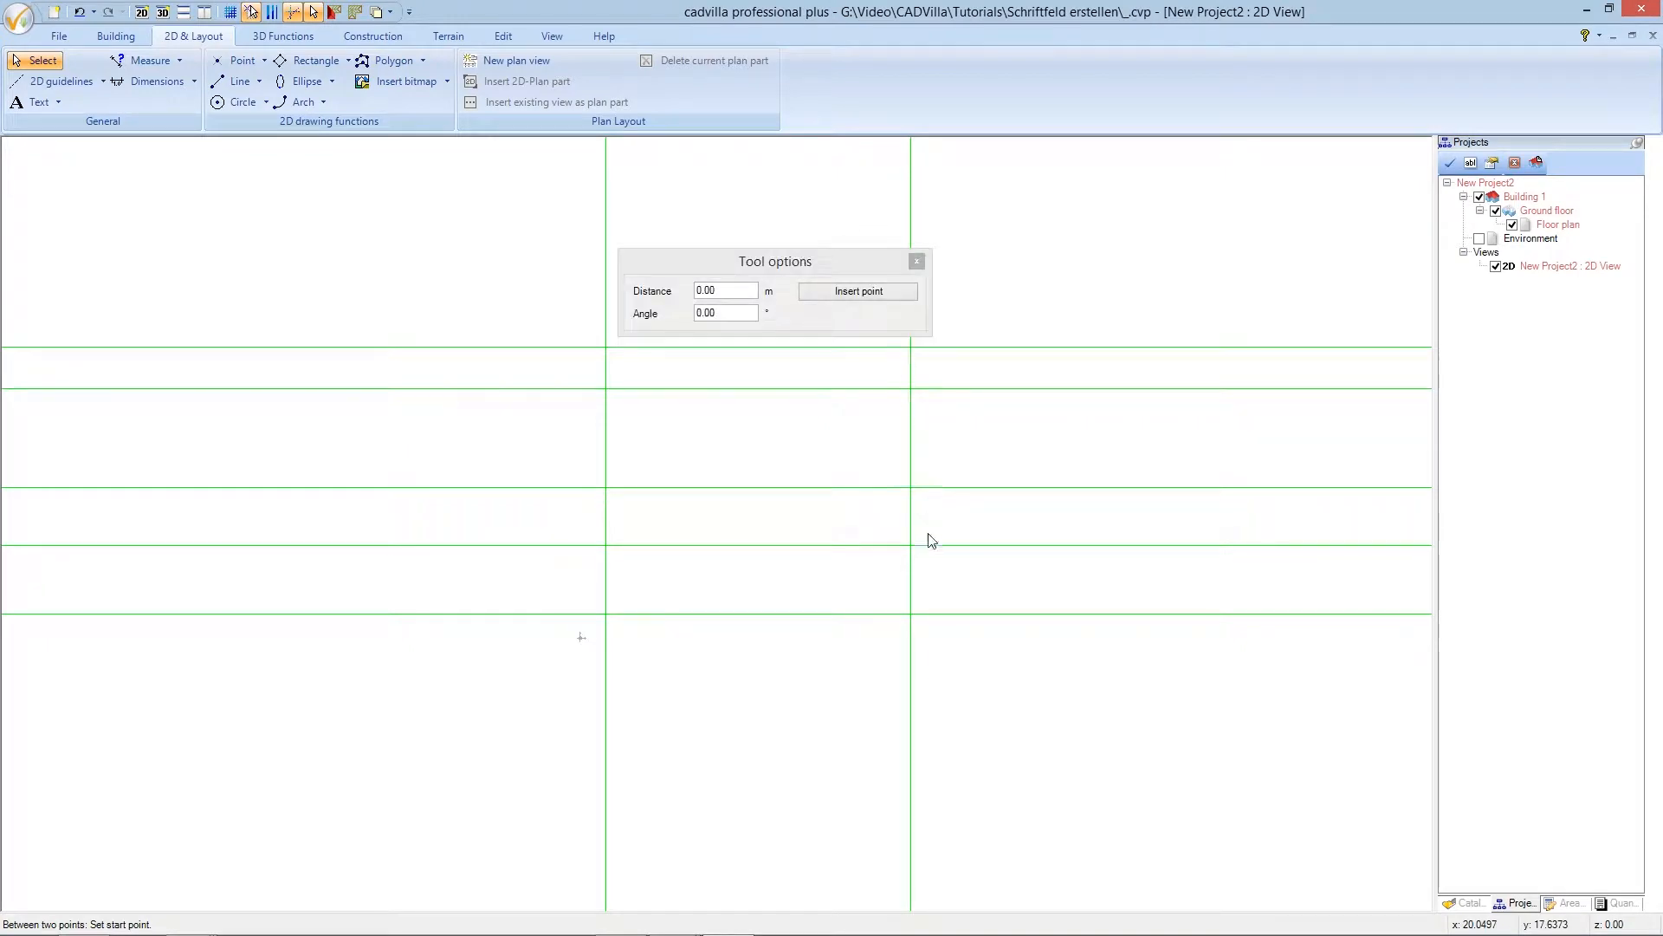
left_click(911, 614)
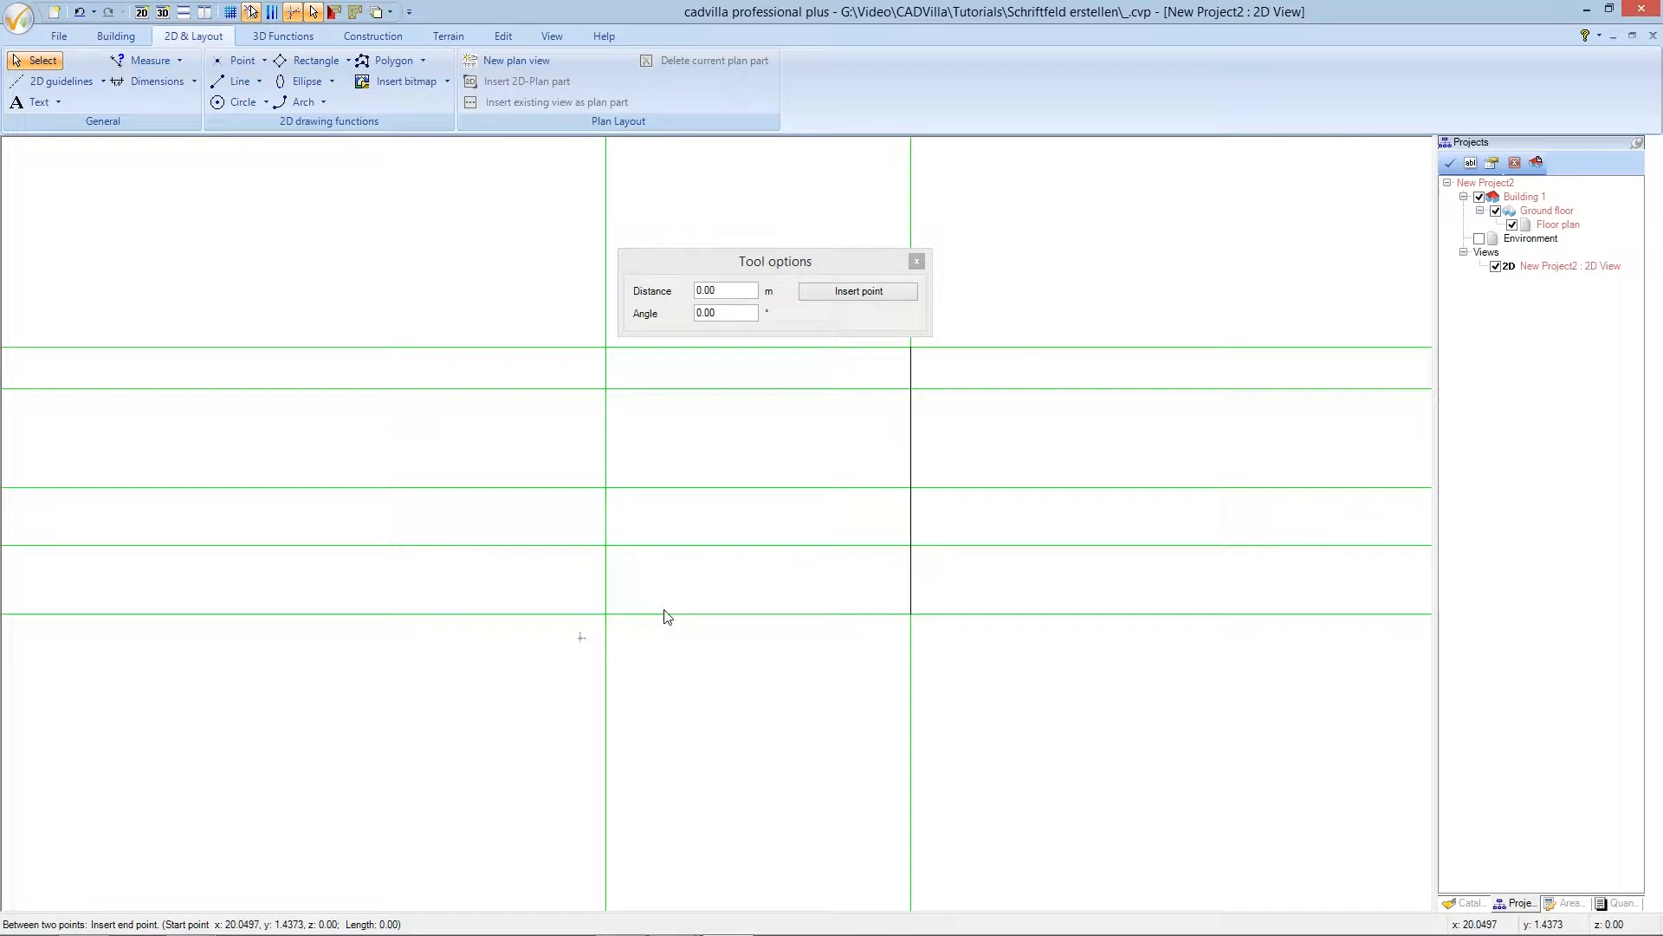
left_click(606, 613)
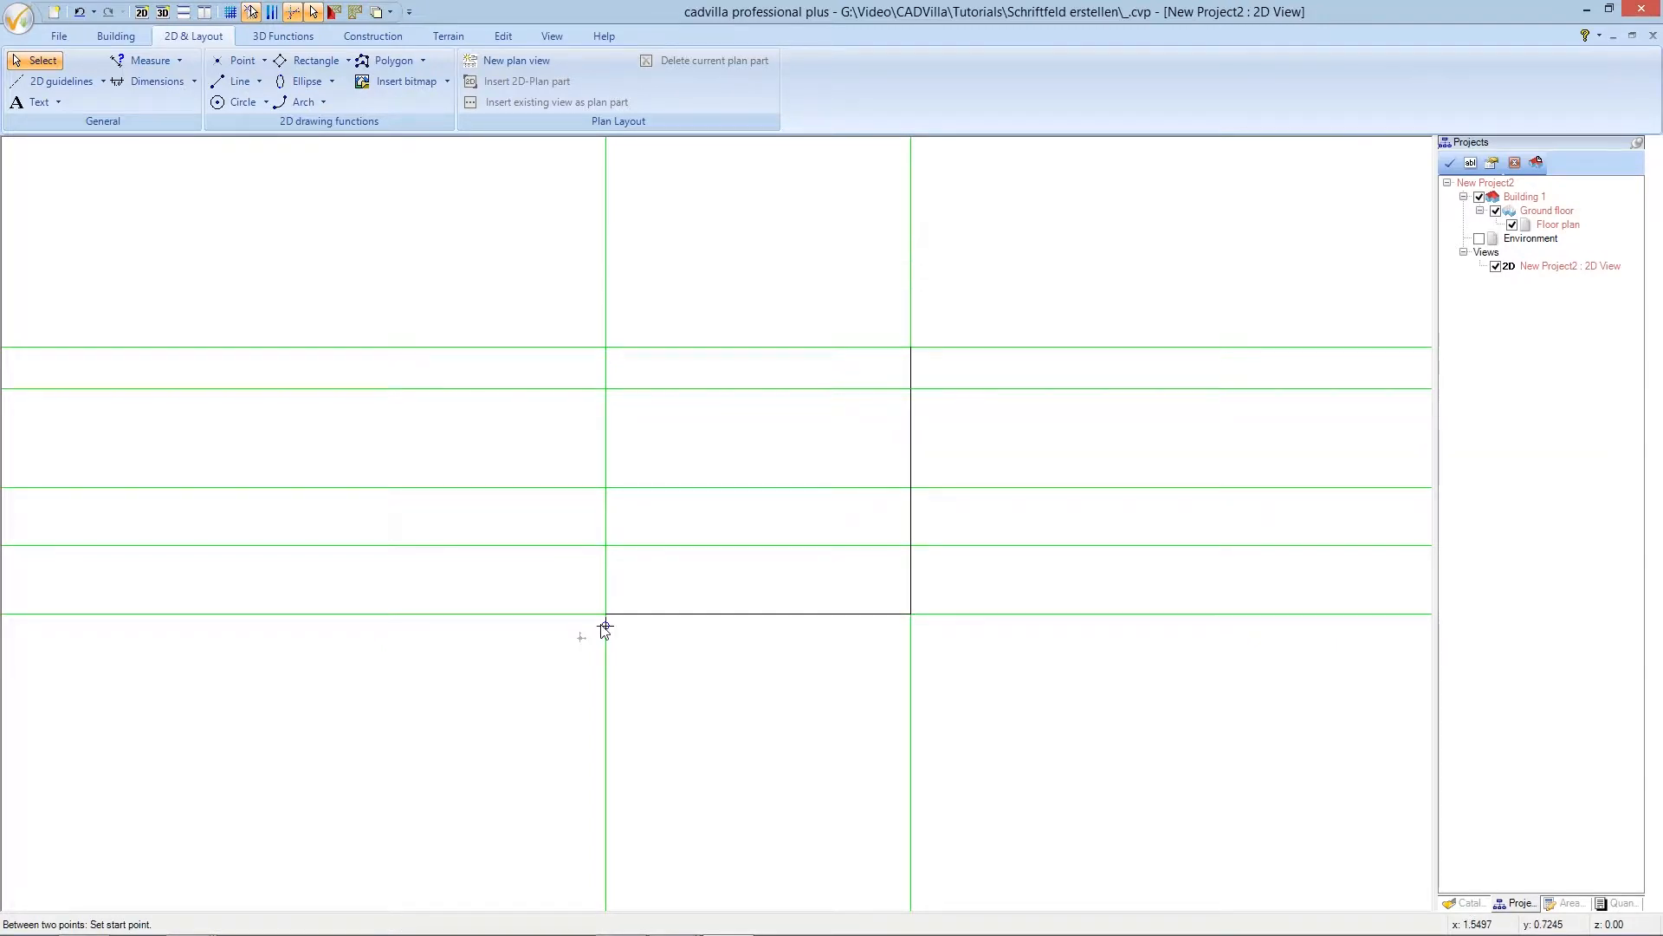
left_click(606, 613)
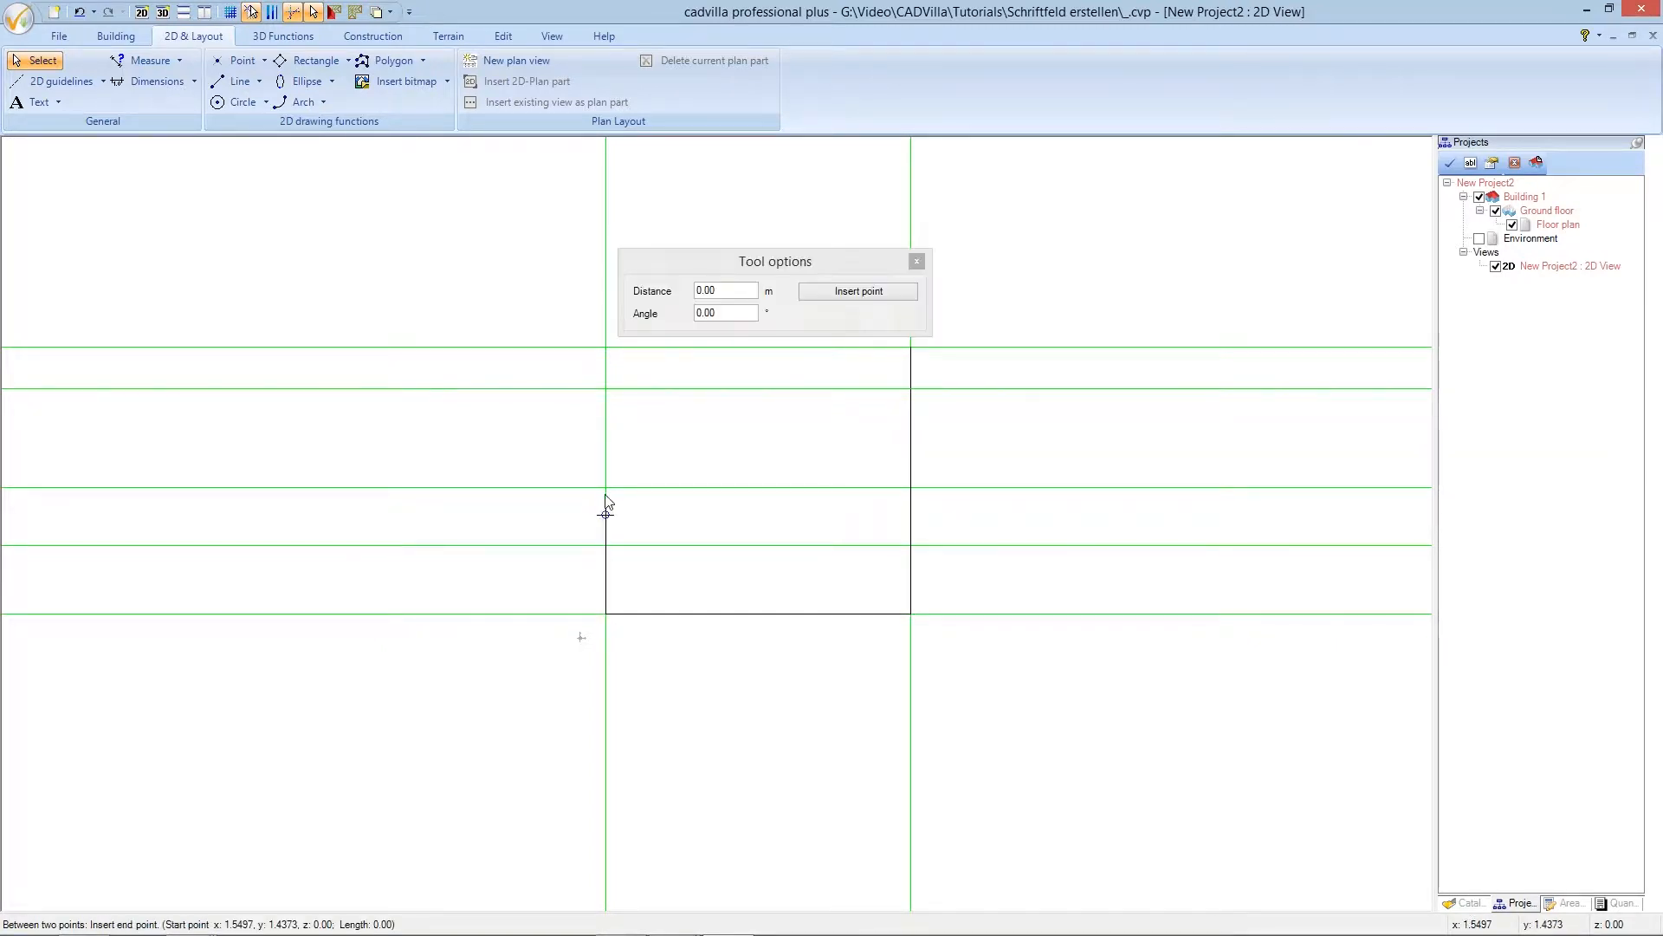
left_click(607, 349)
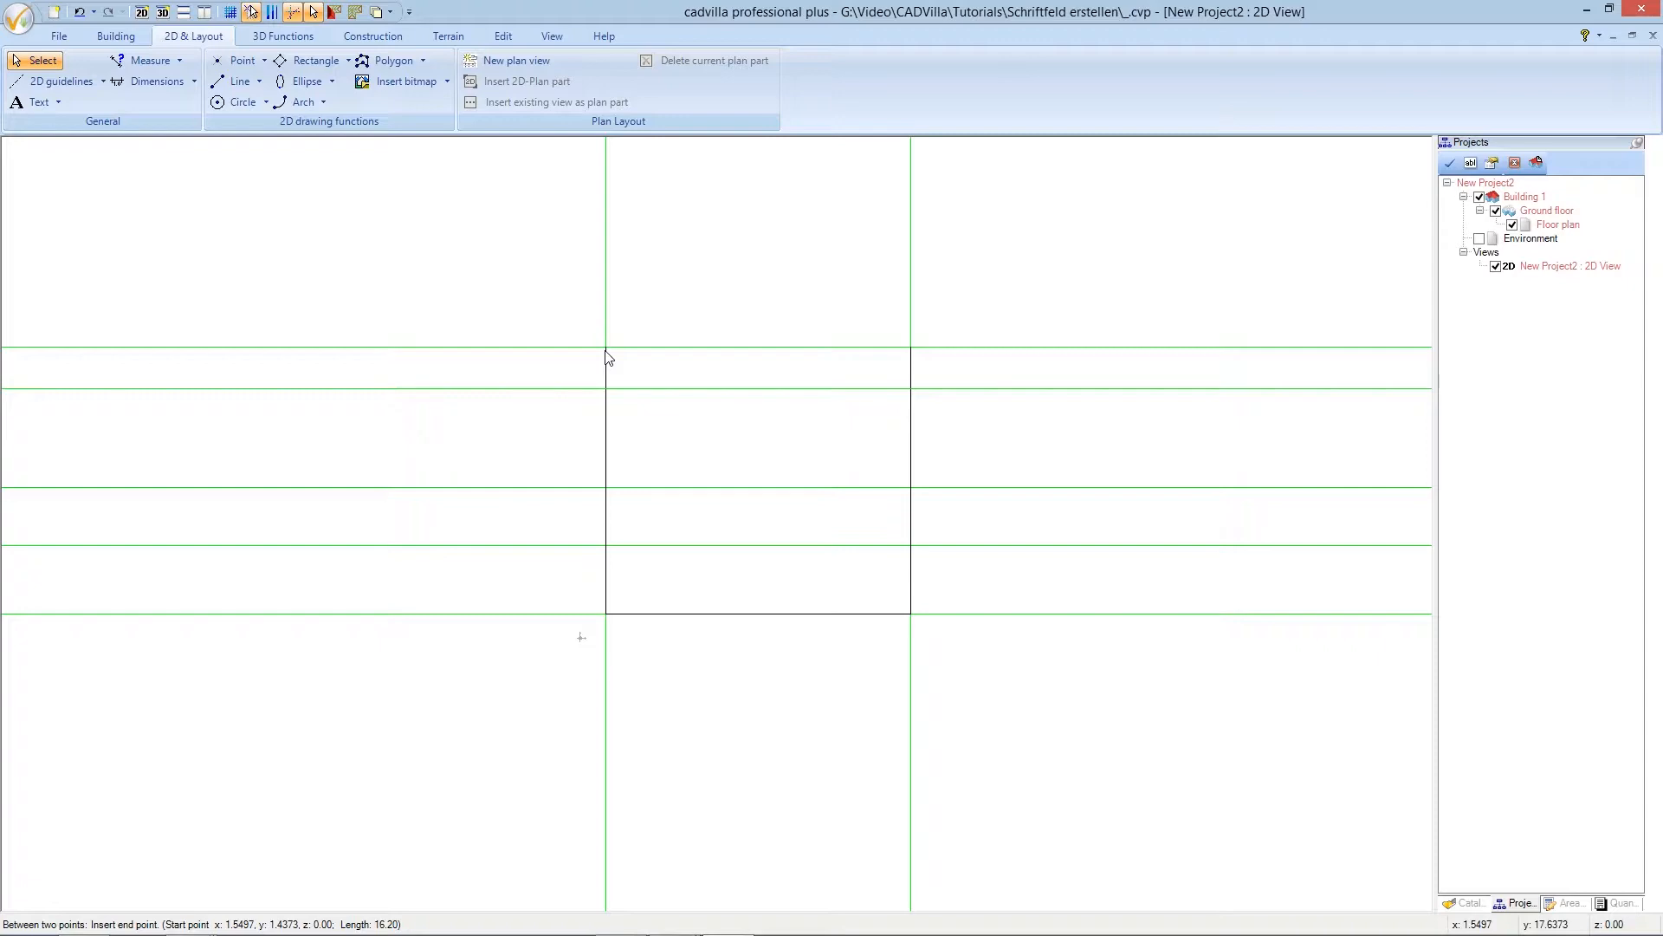
- Draw three horizontal dividers across the box to split it into rows
left_click(608, 389)
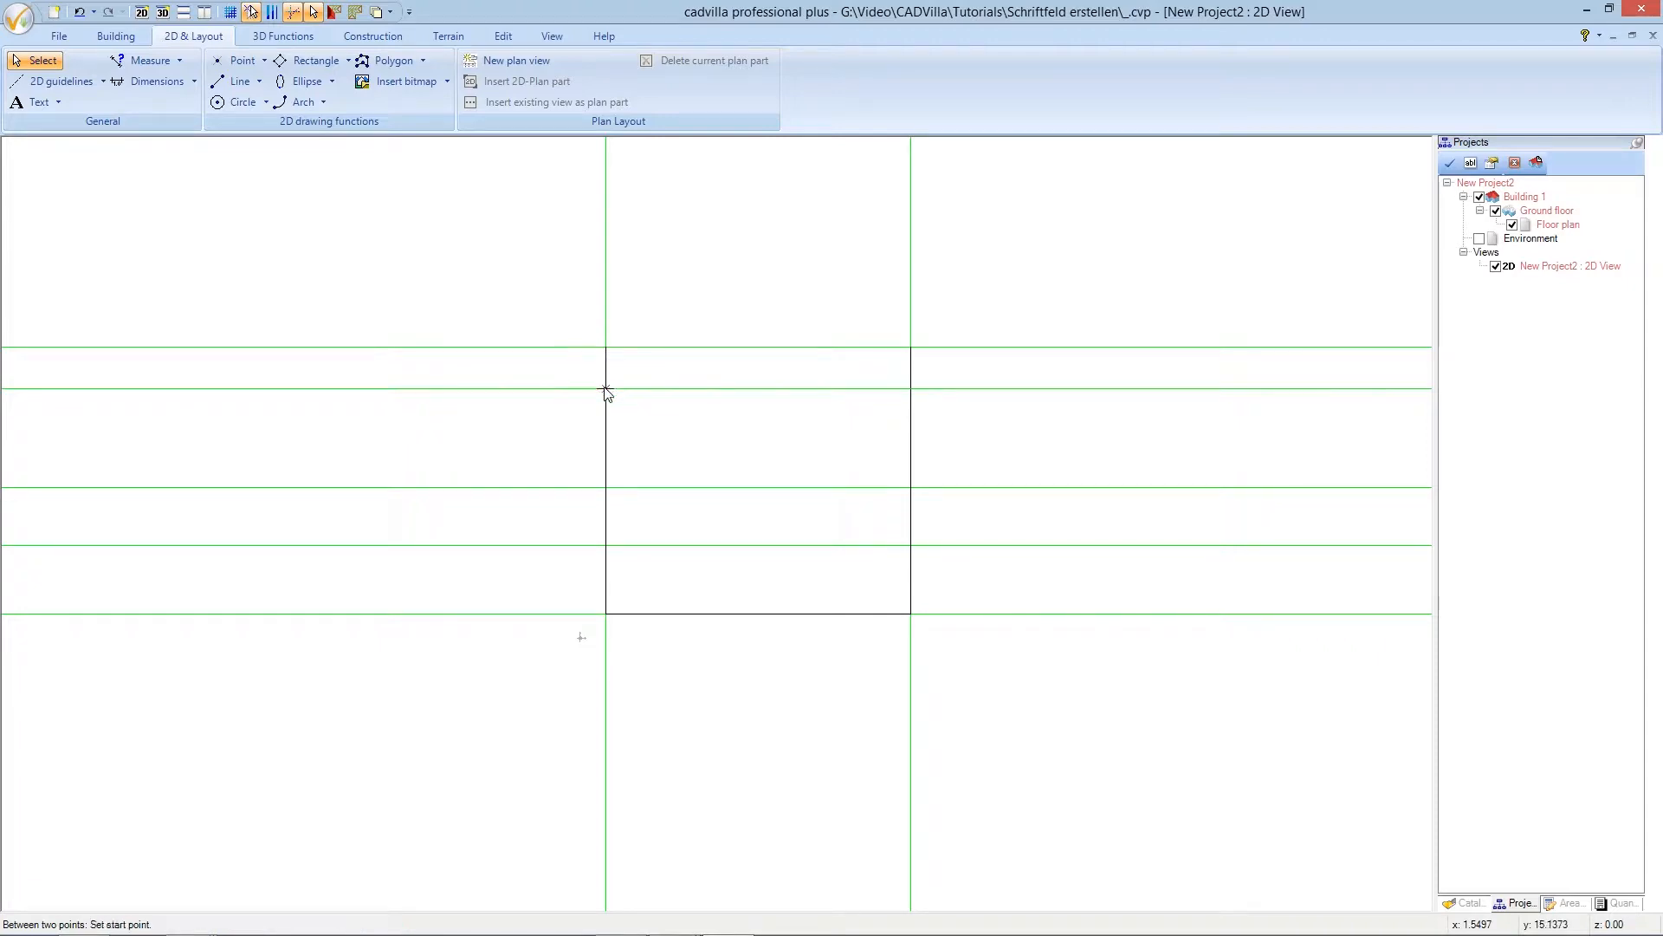
left_click(607, 389)
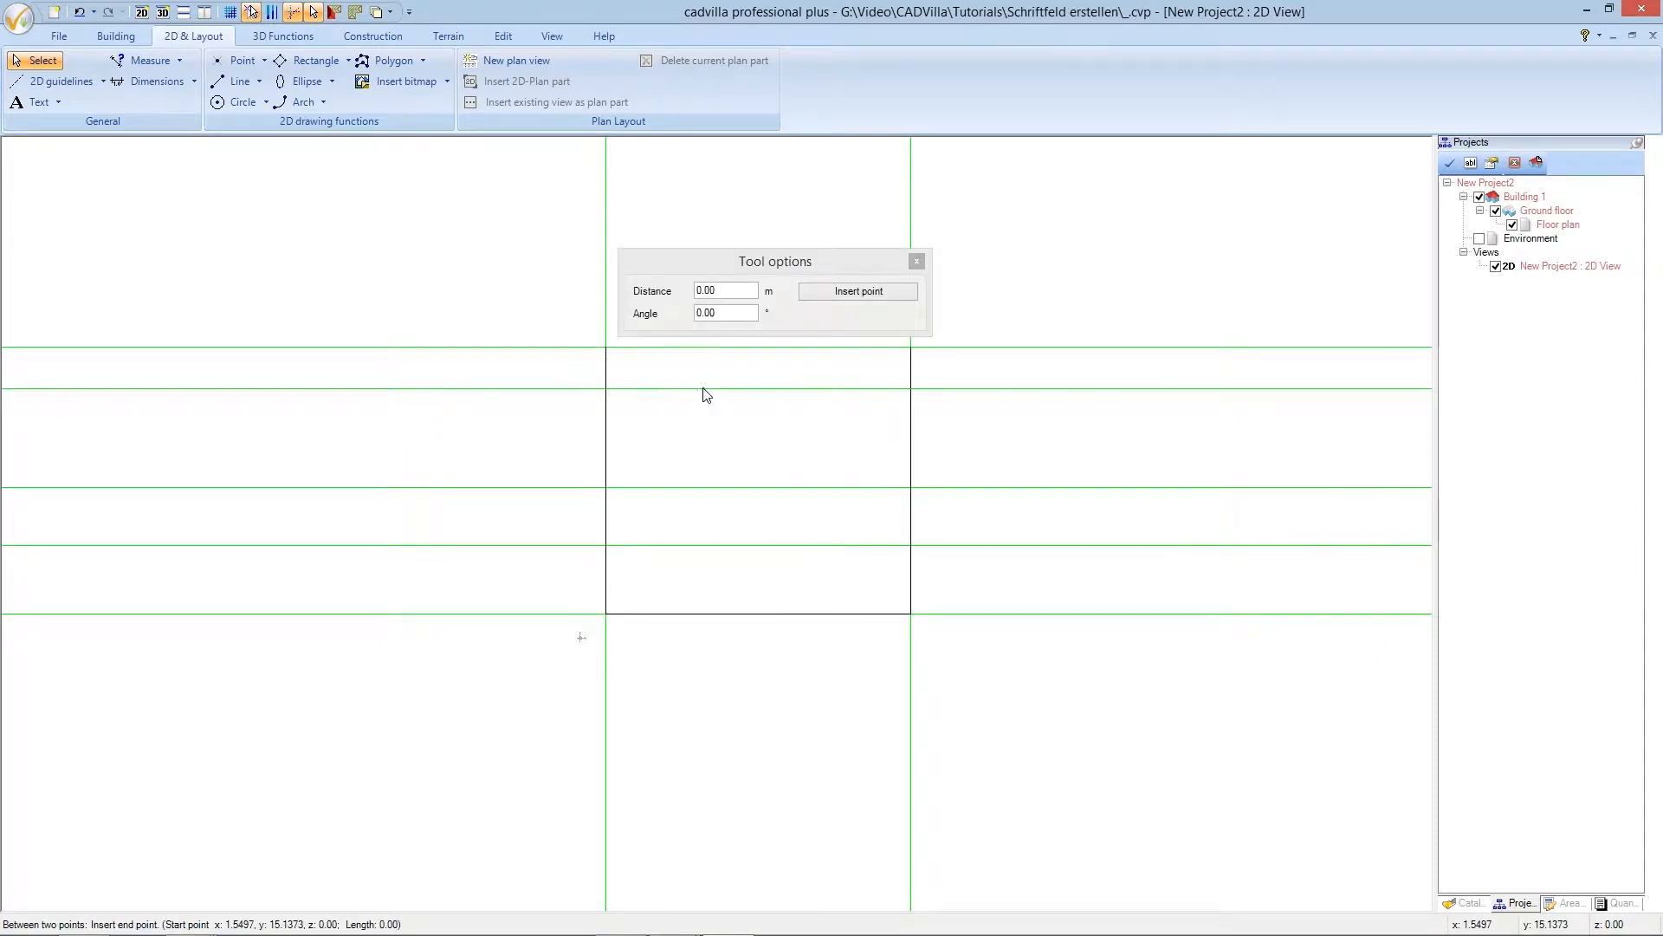
left_click(909, 389)
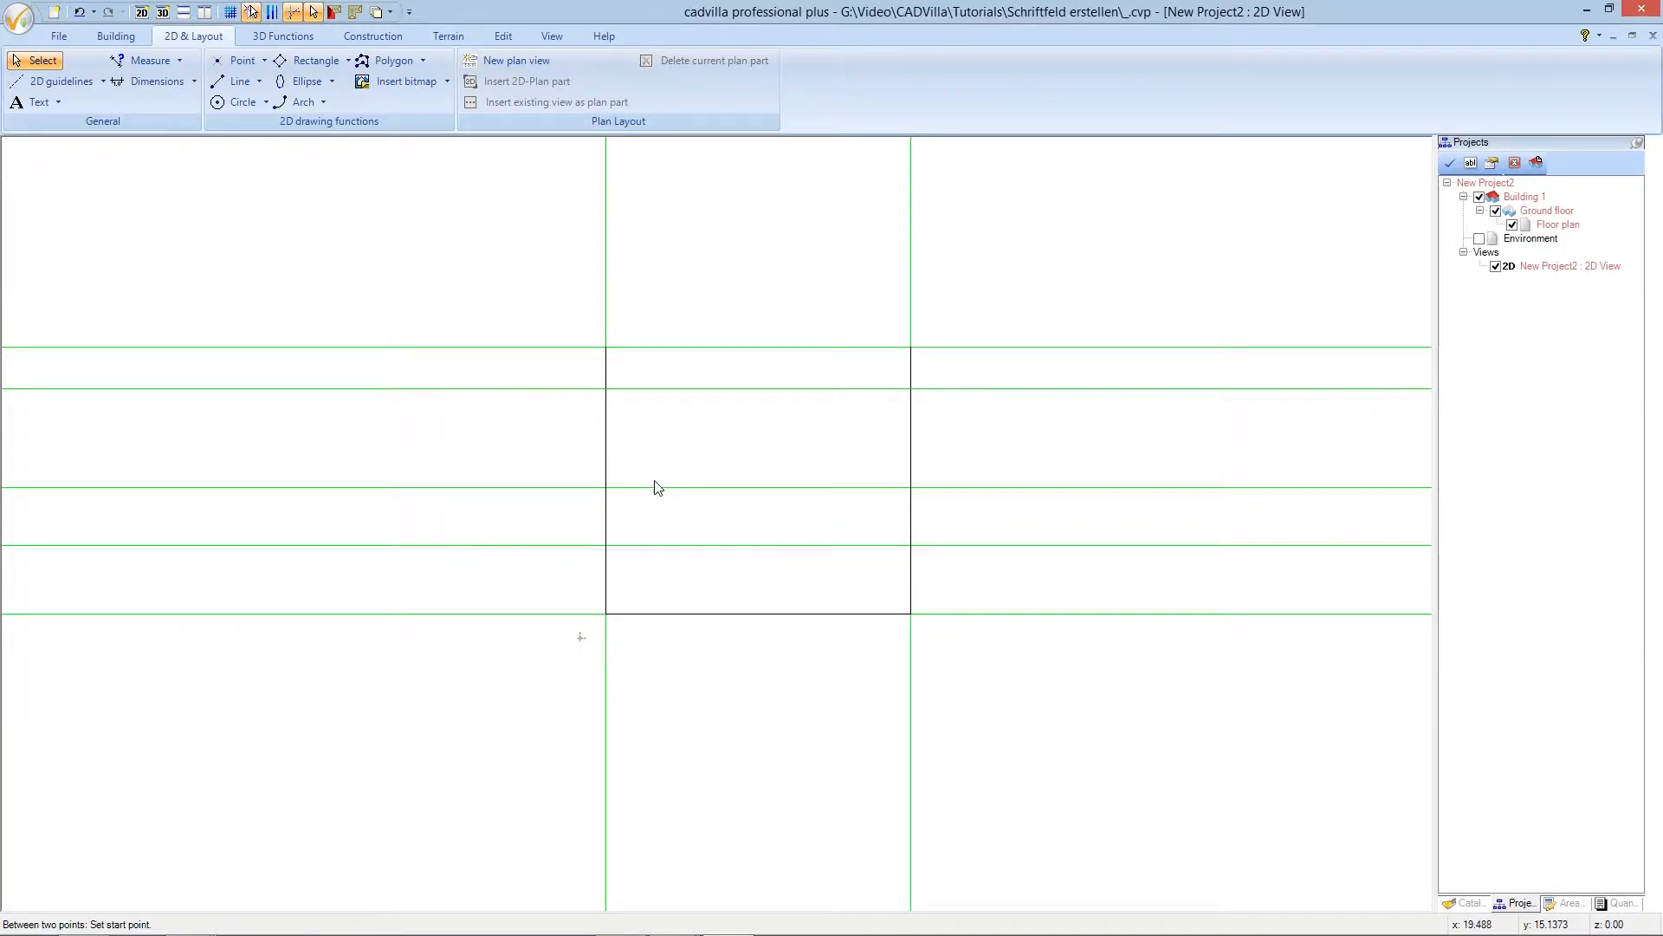
left_click(610, 491)
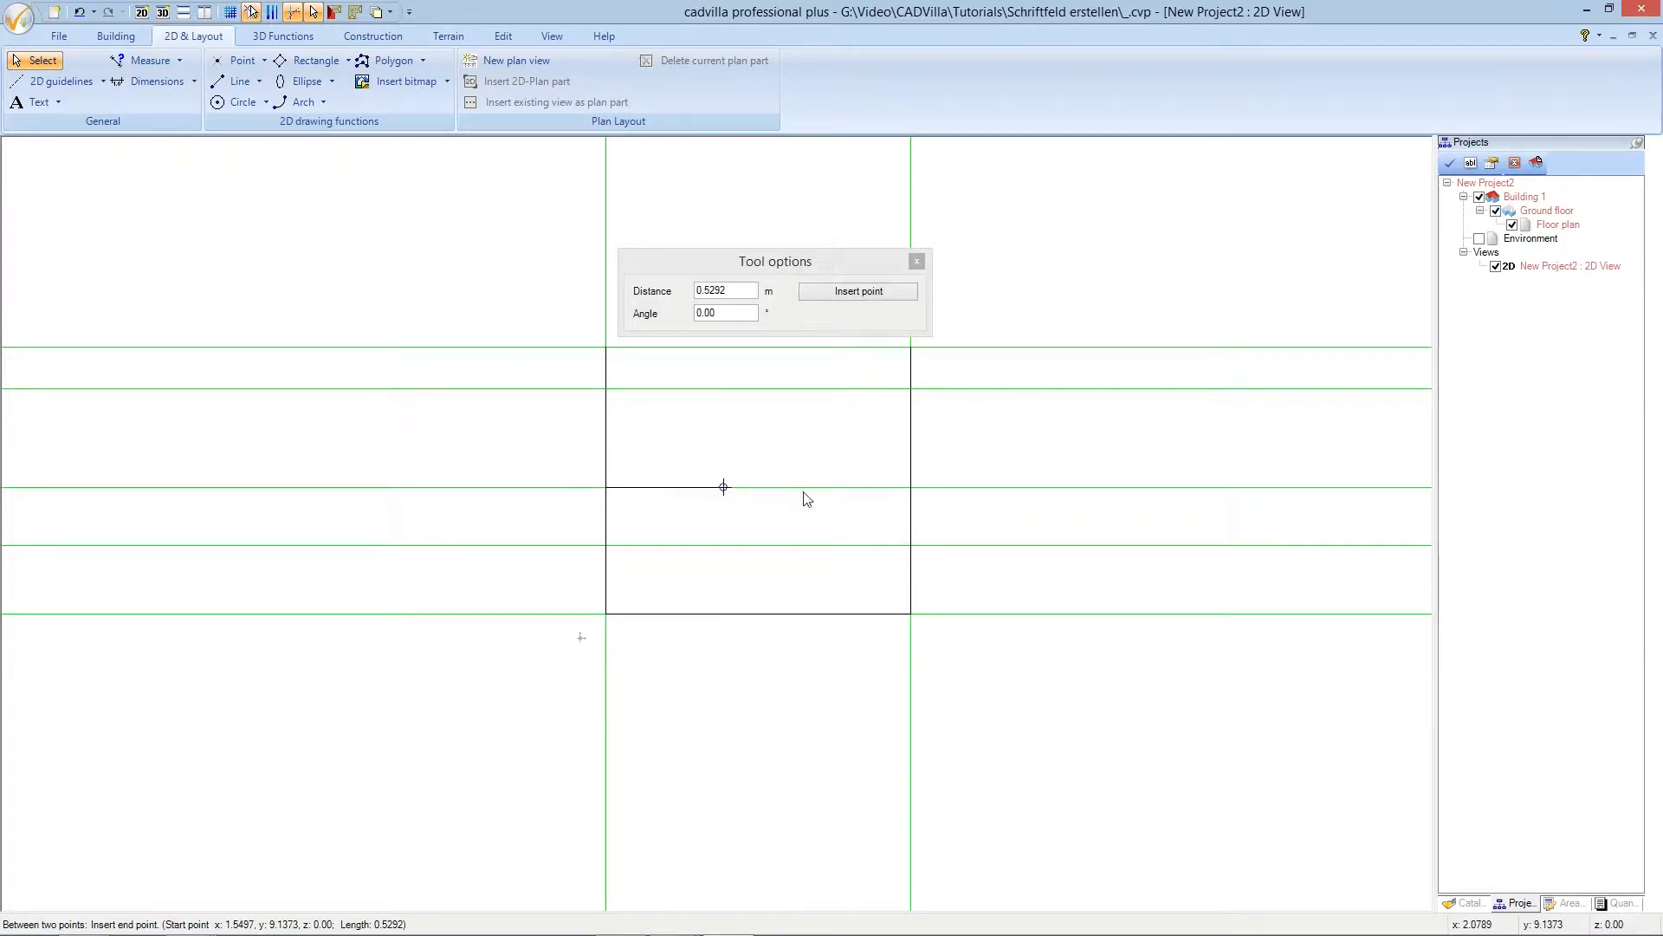
left_click(910, 490)
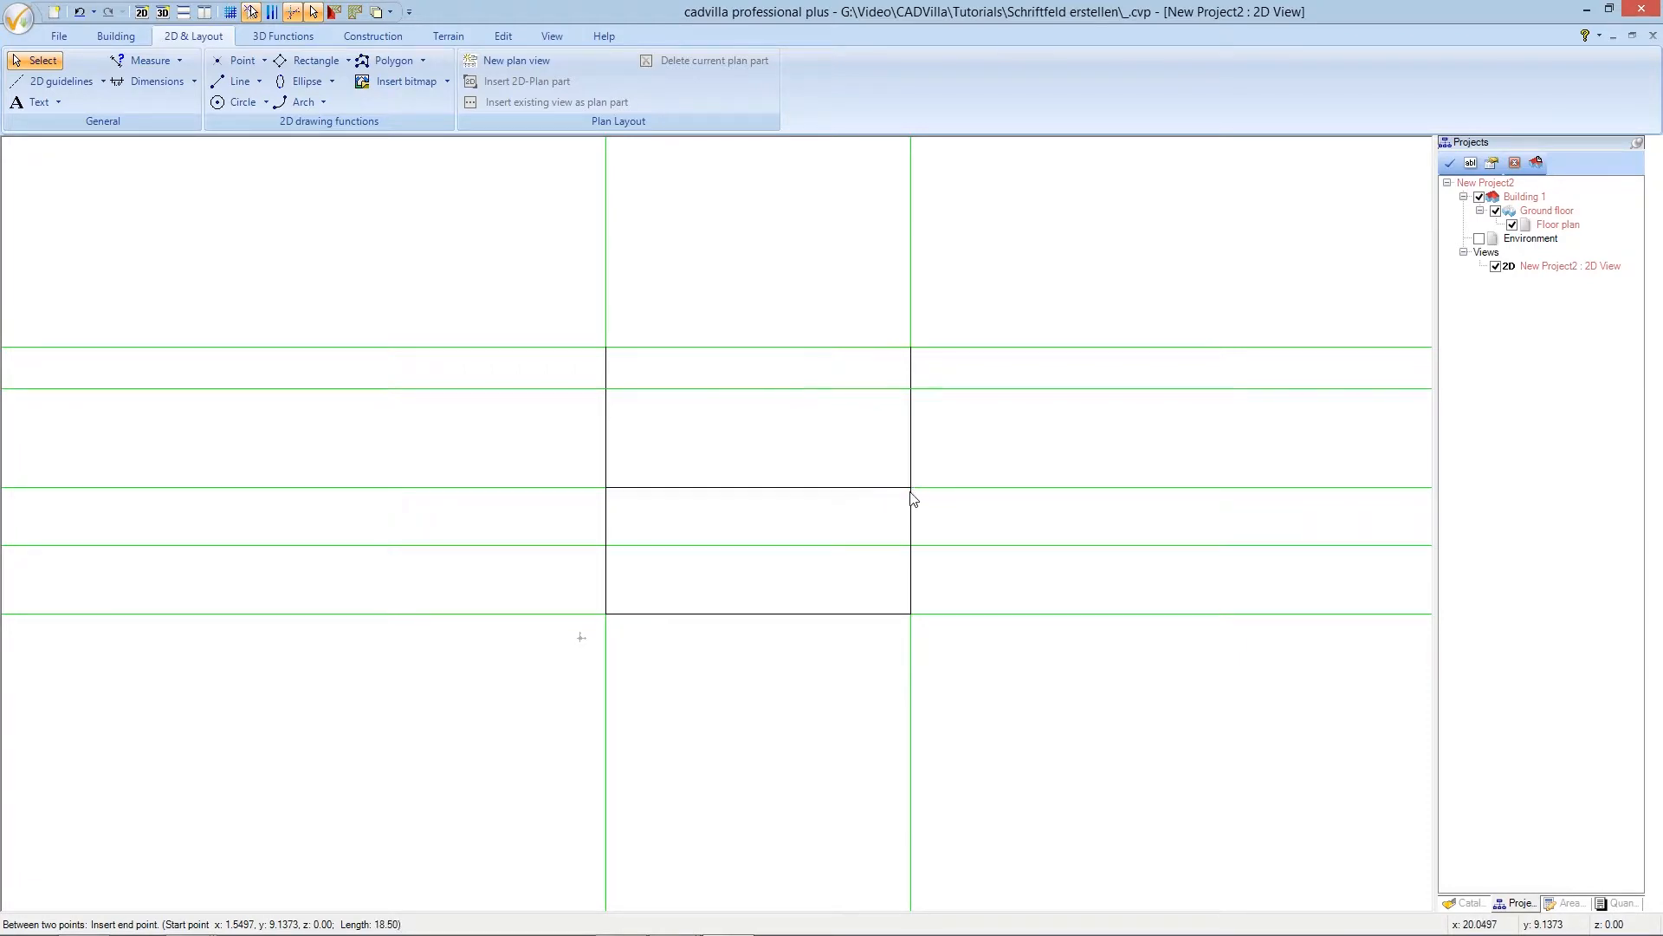
left_click(607, 546)
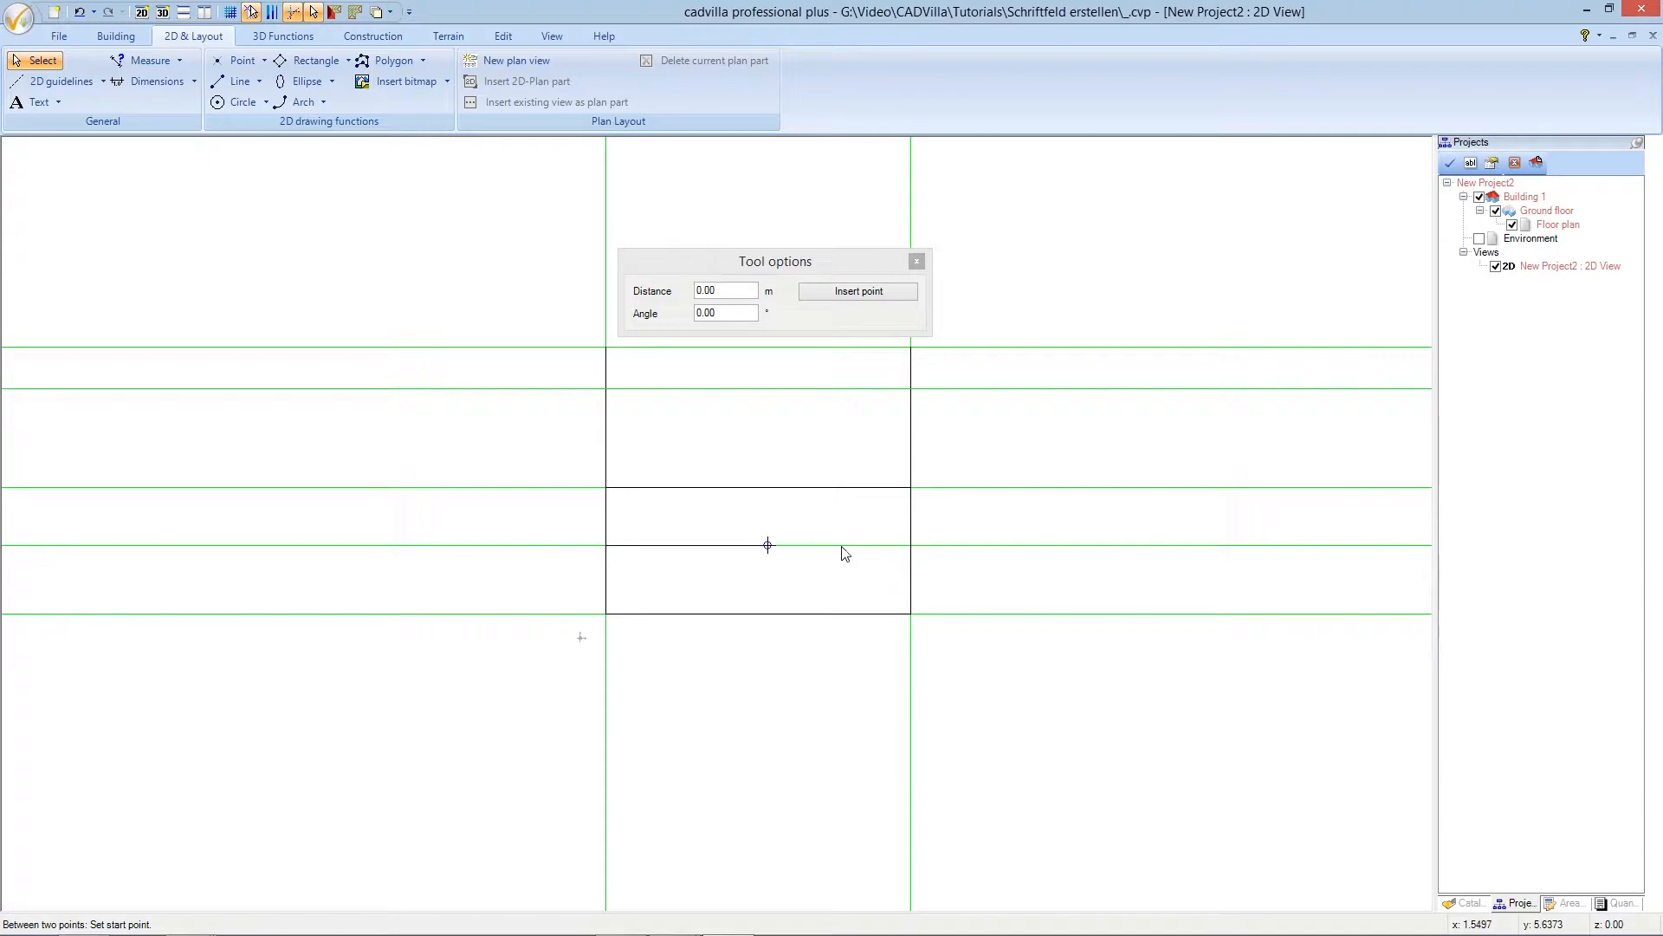
left_click(910, 547)
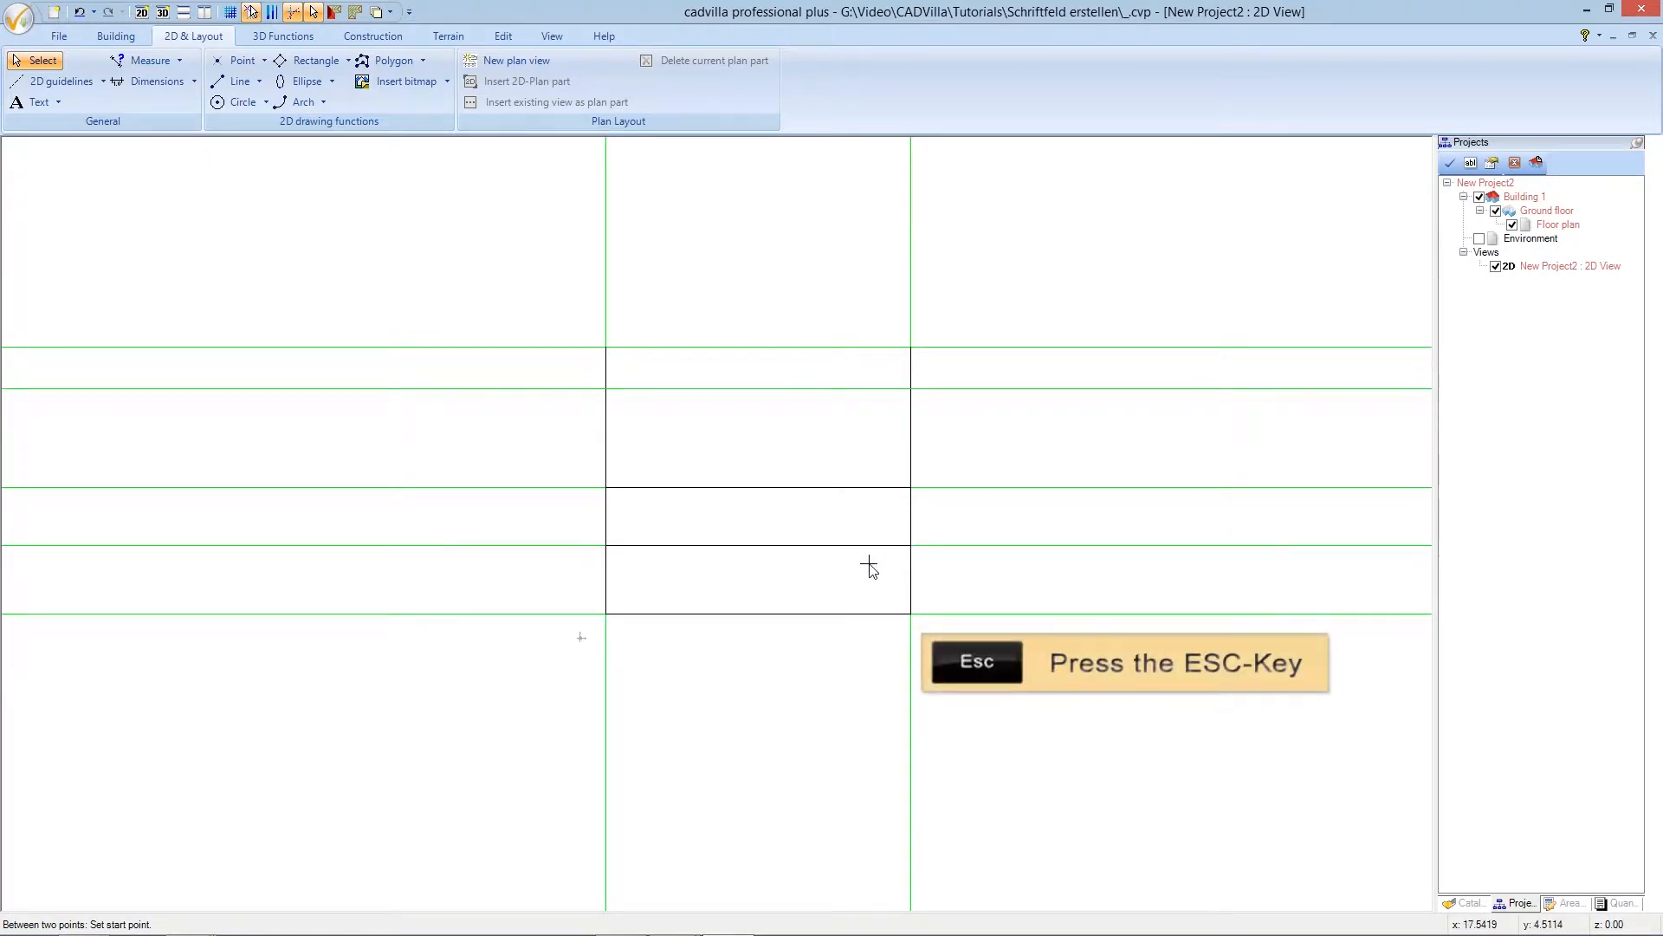
key("Escape")
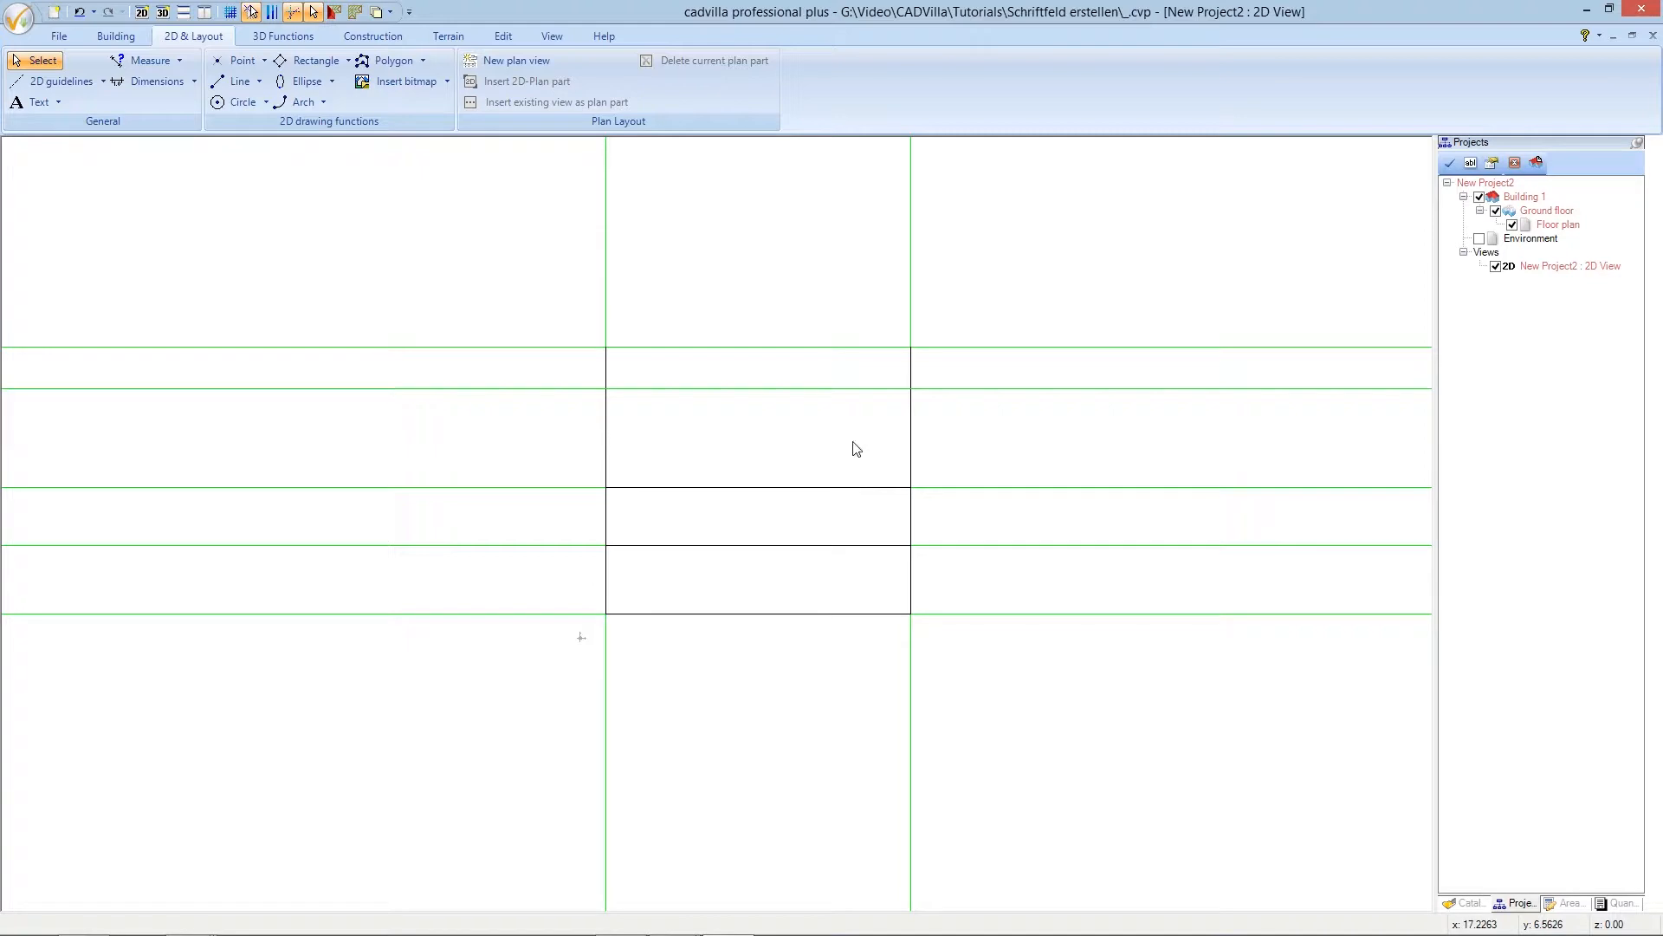
left_click(837, 389)
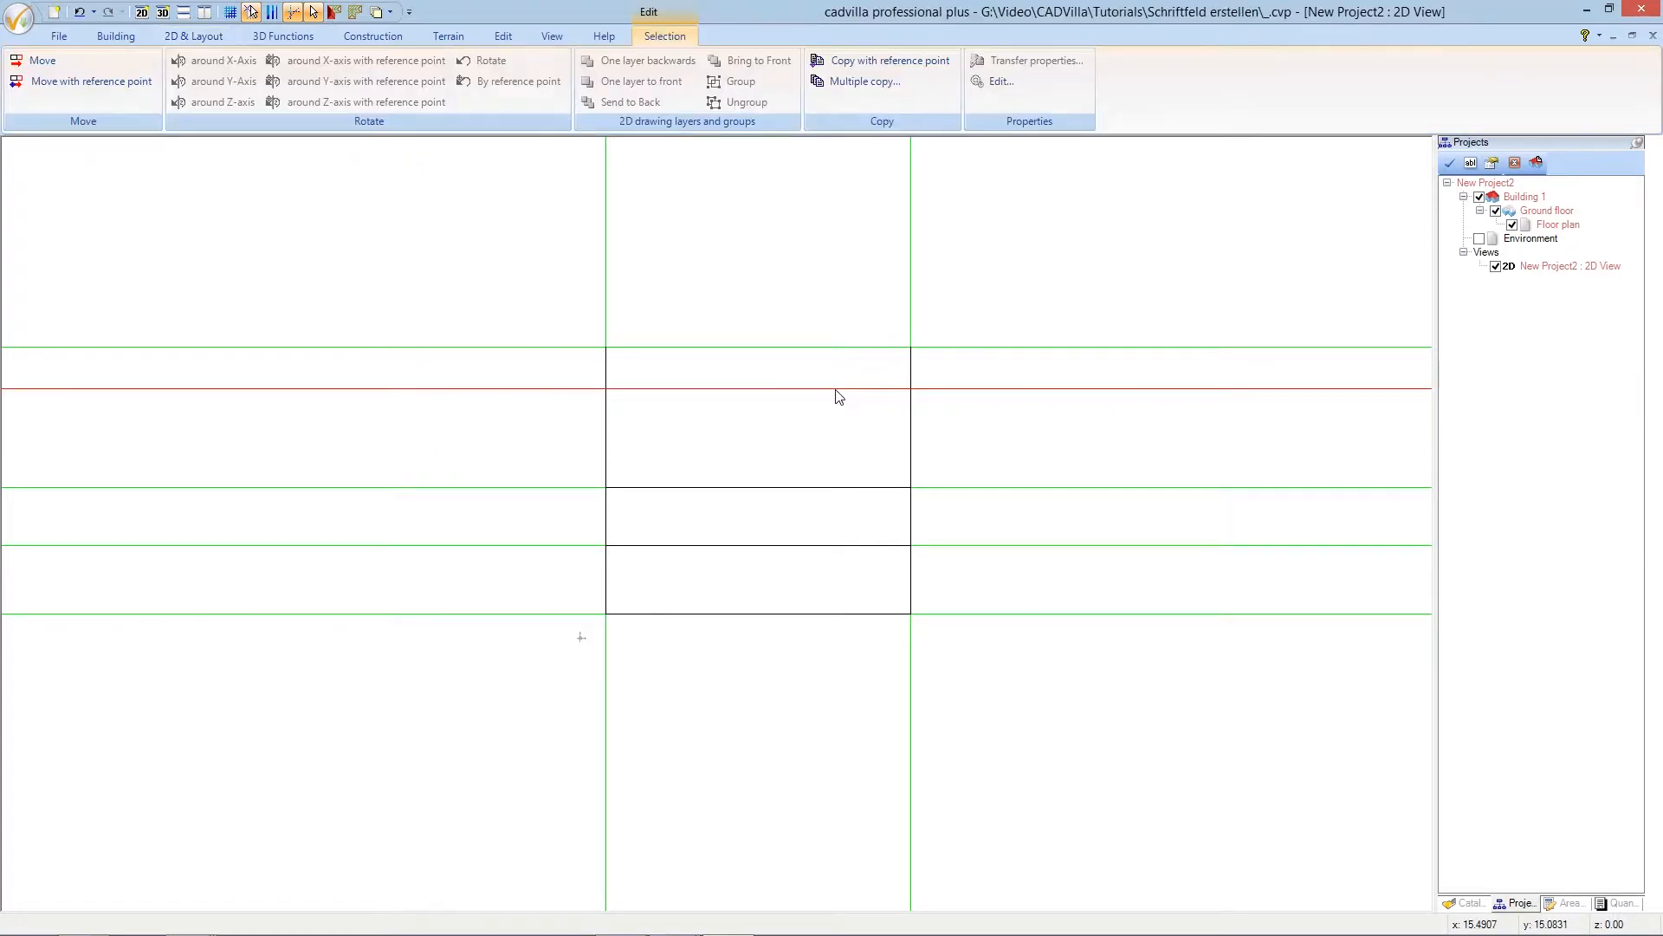
left_click(837, 391)
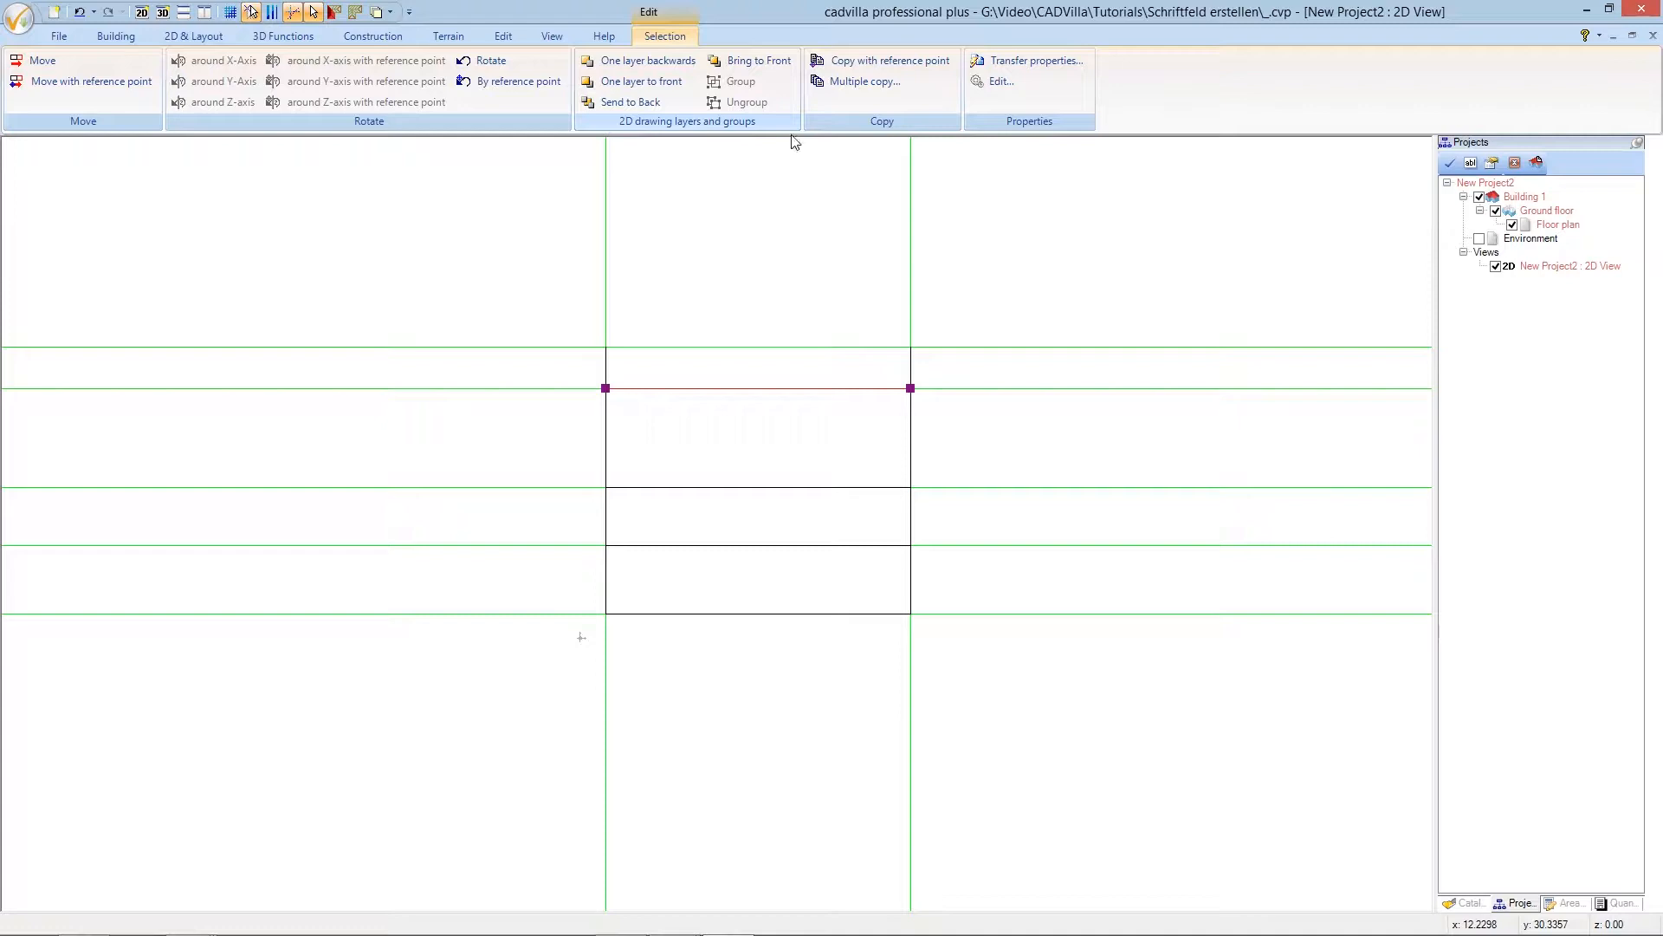
left_click(789, 309)
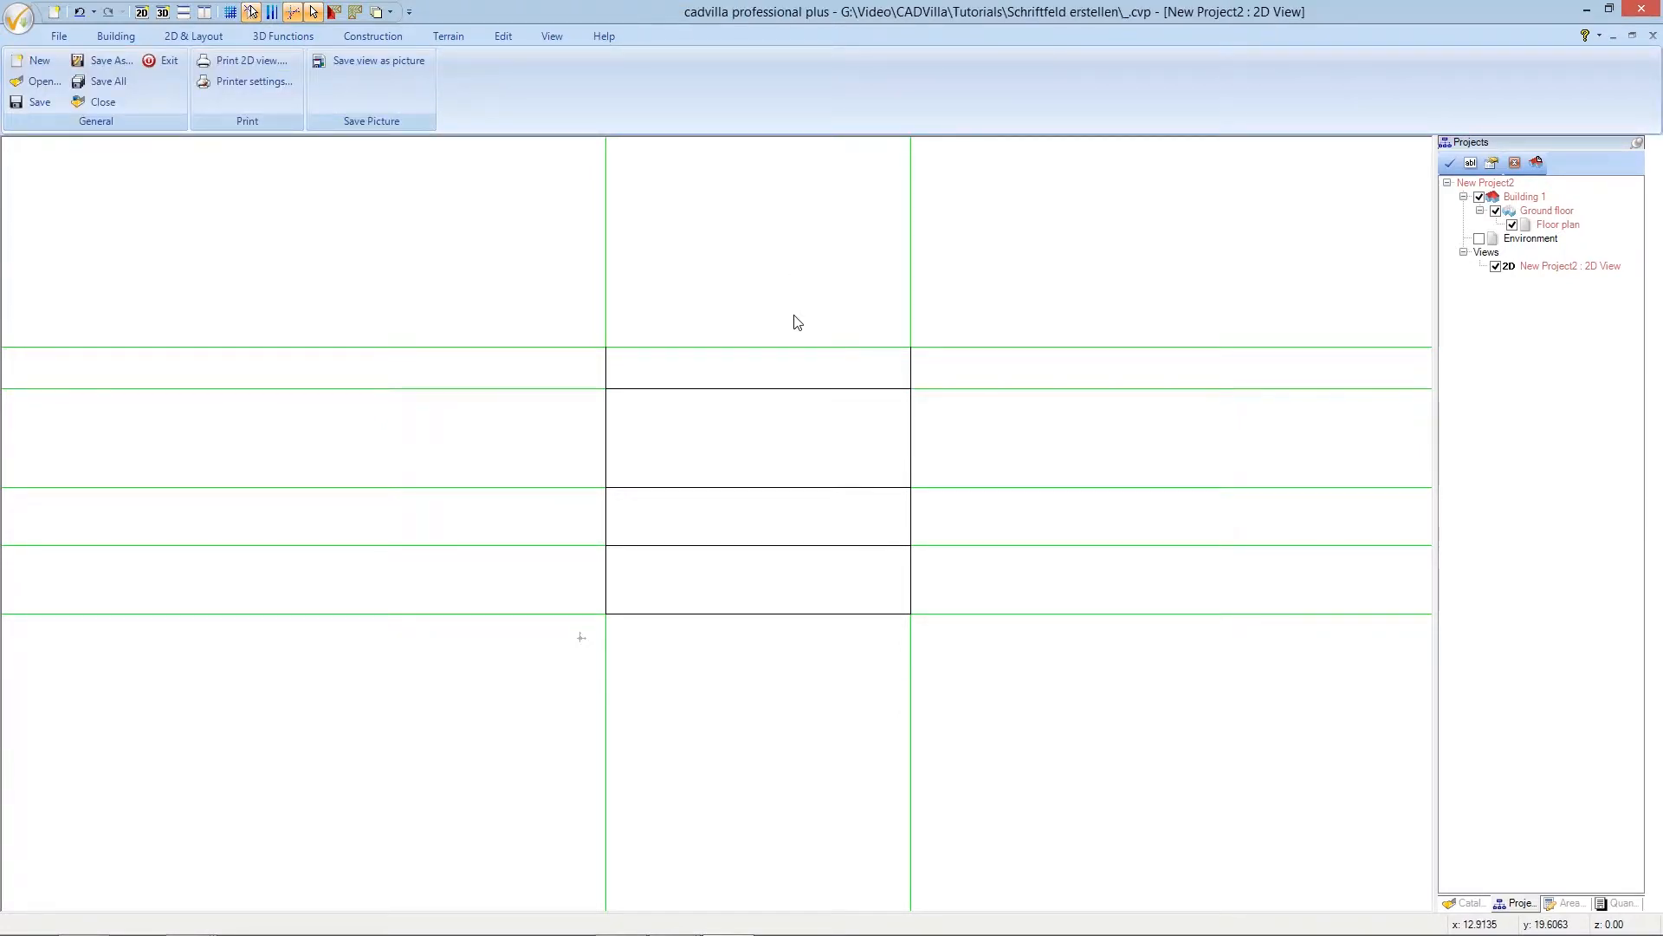
left_click(825, 349)
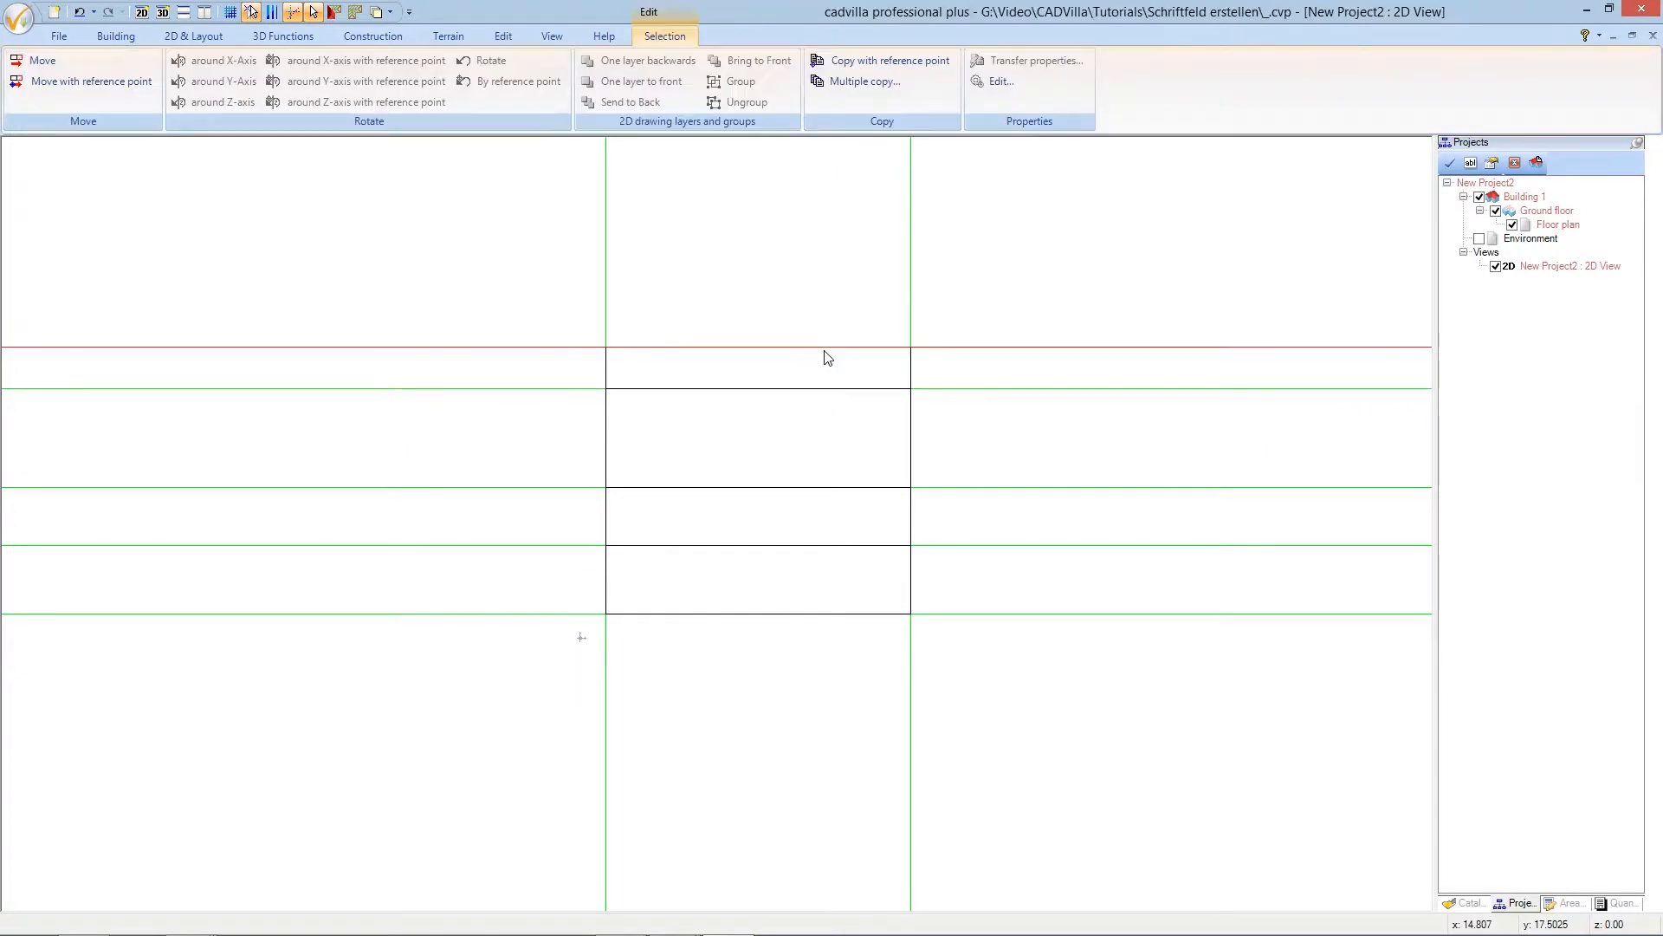
left_click(825, 348)
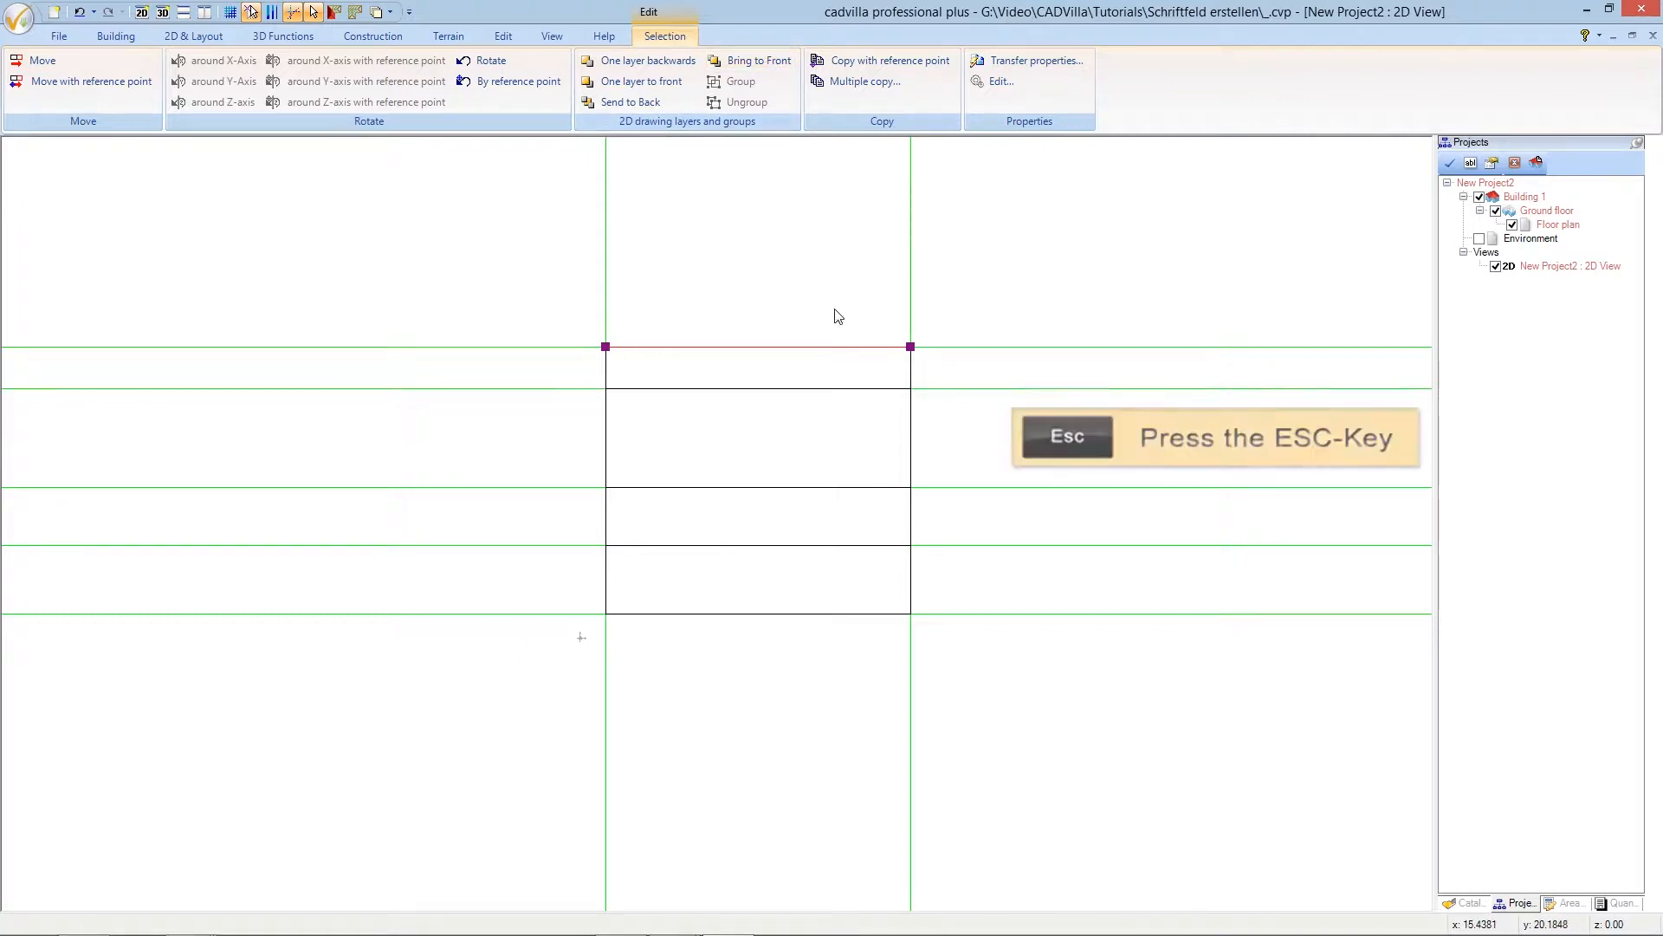
key("Escape")
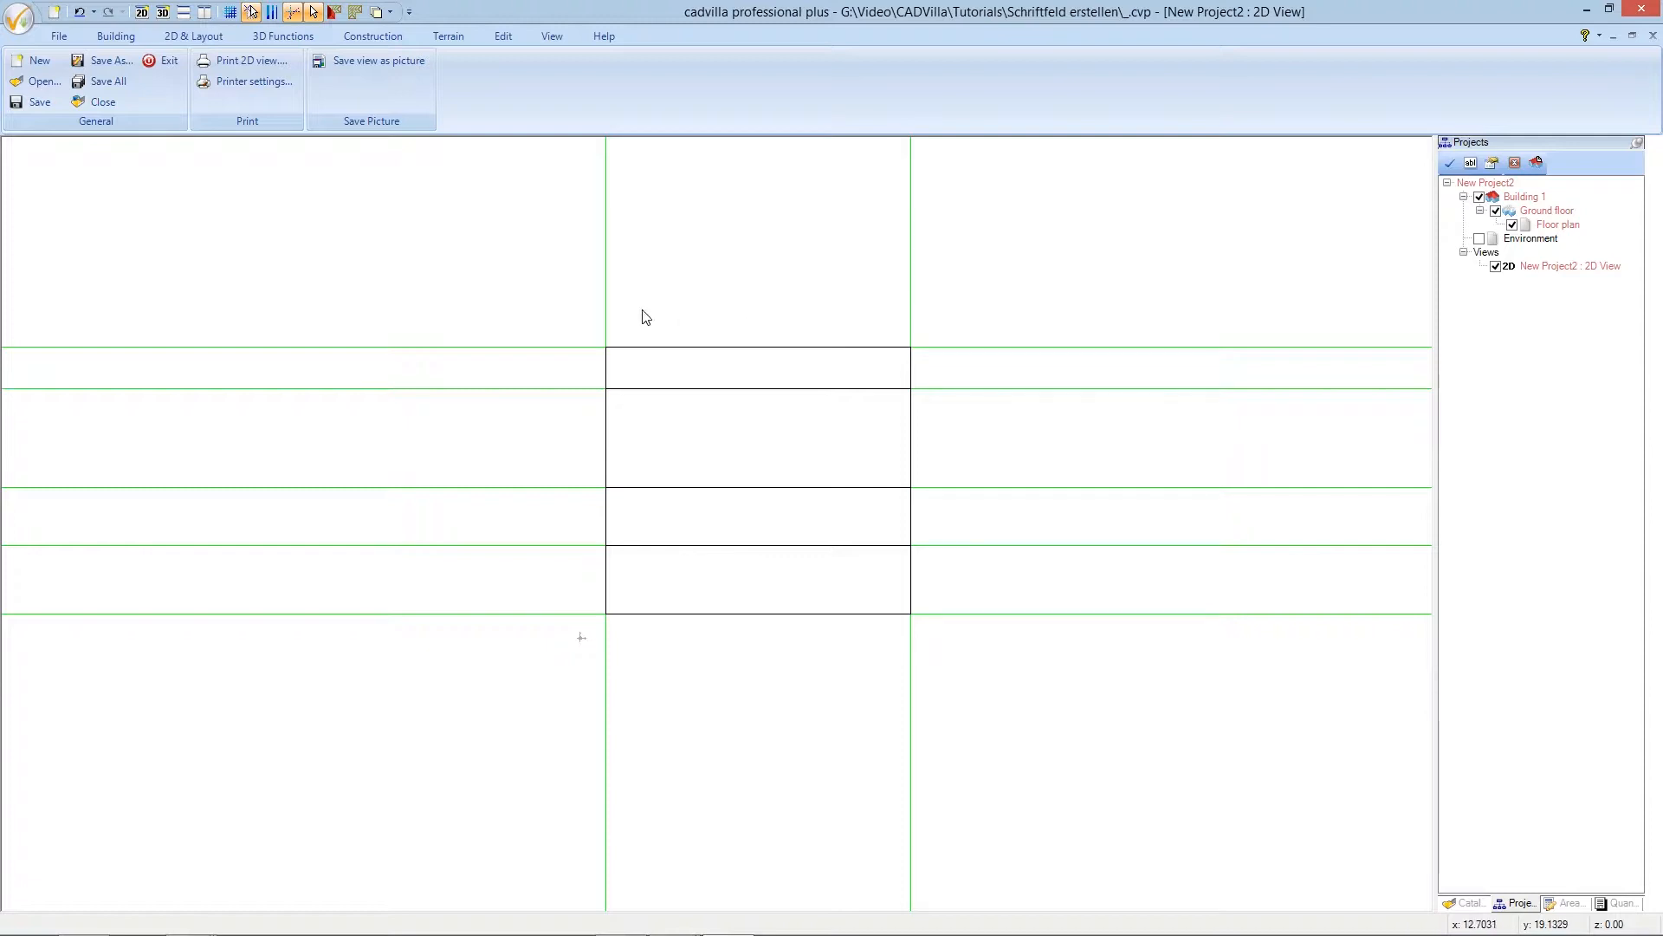
- Start a Labelling text in the title block's top cell
left_click(207, 37)
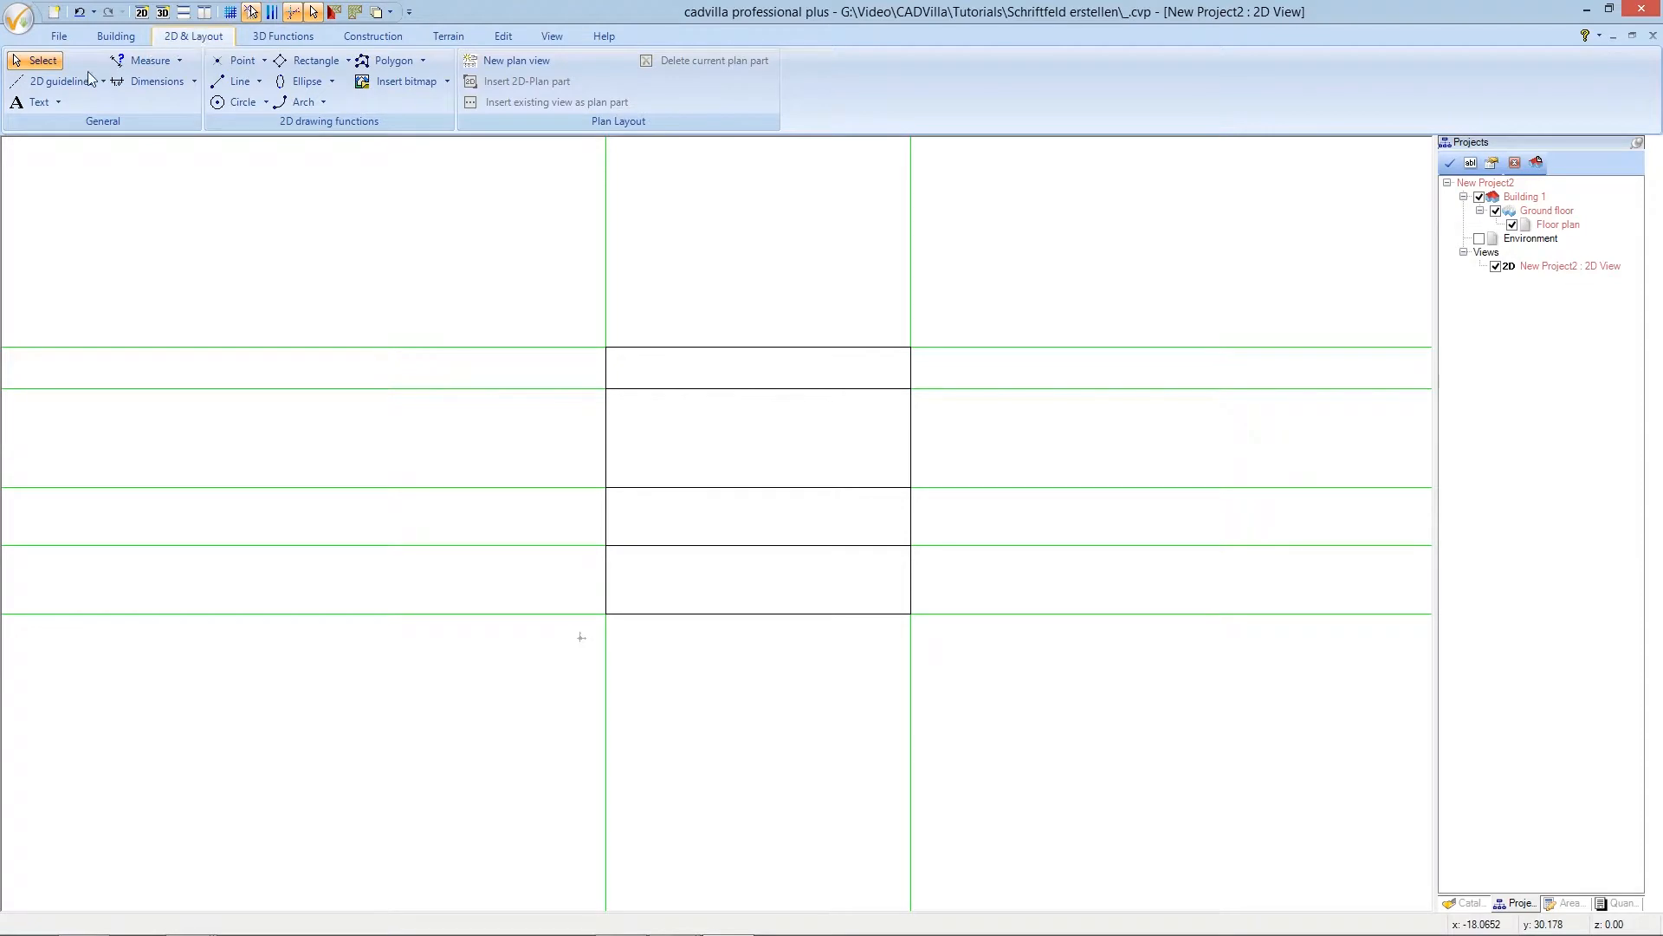
left_click(51, 104)
left_click(58, 103)
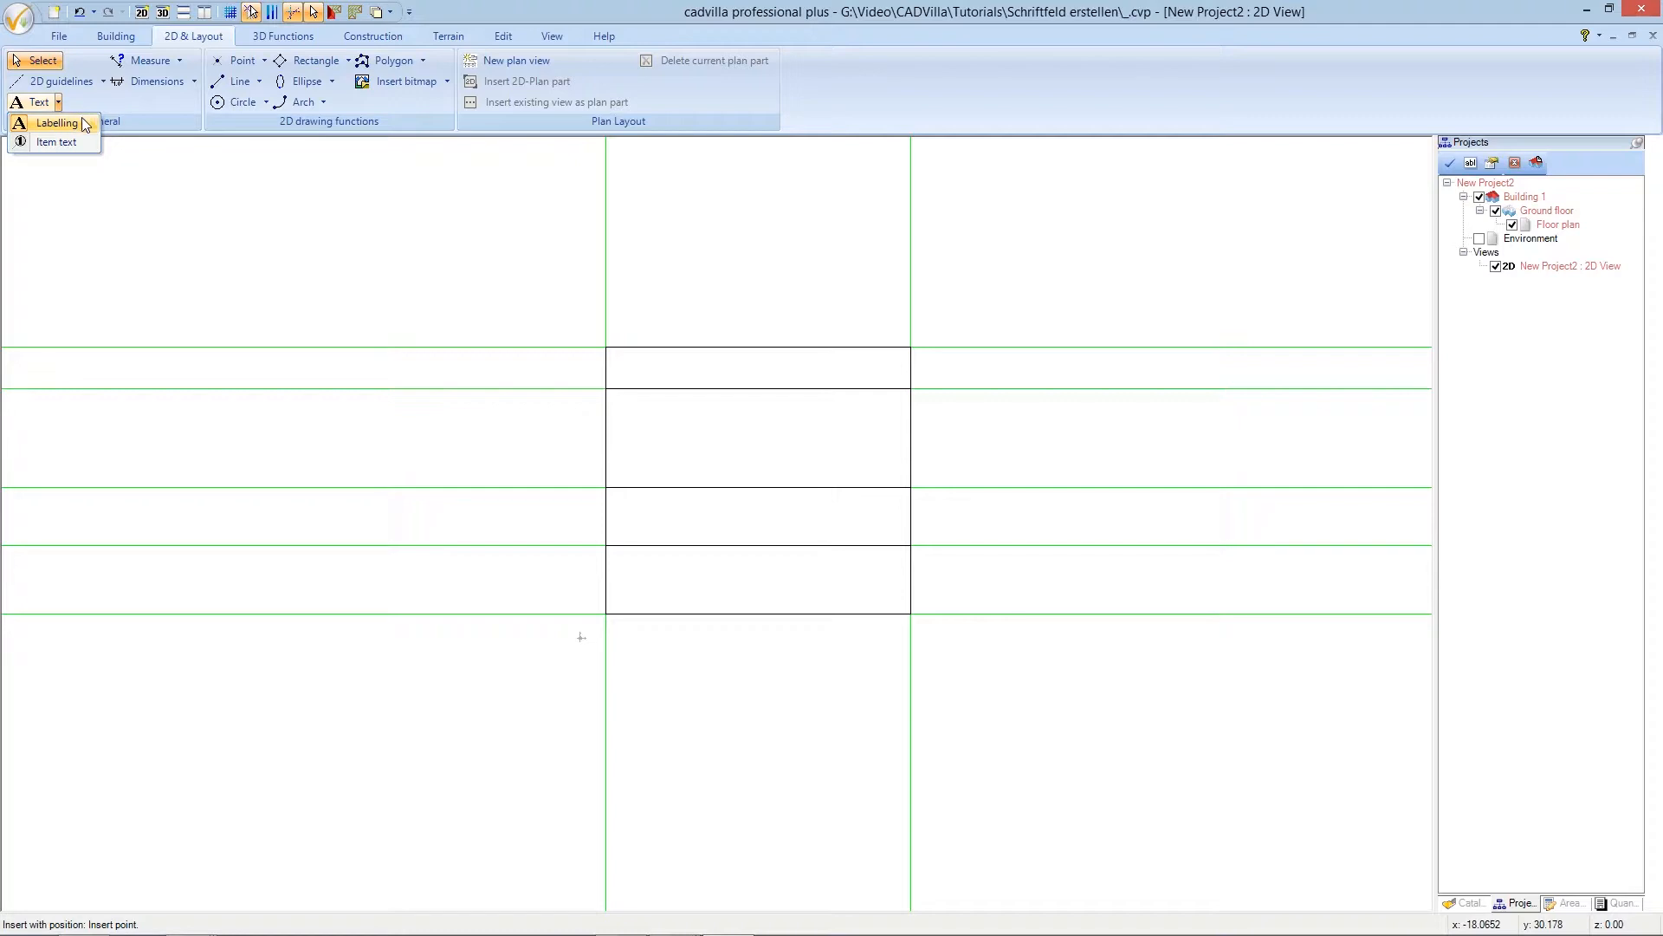
left_click(55, 123)
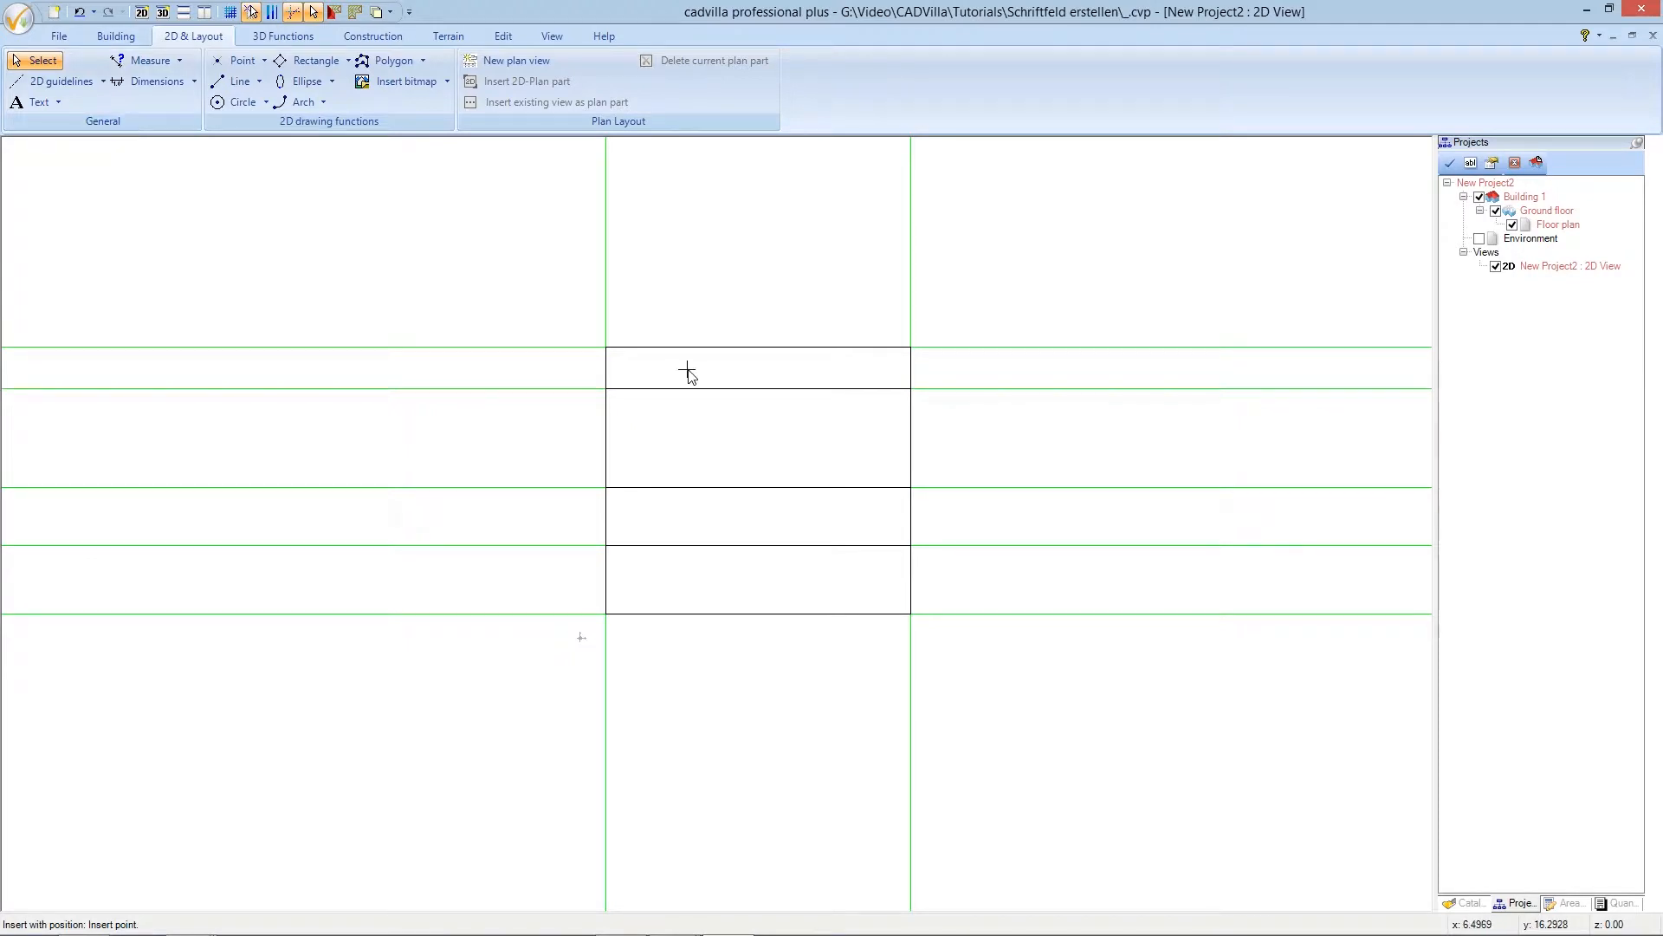
left_click(736, 369)
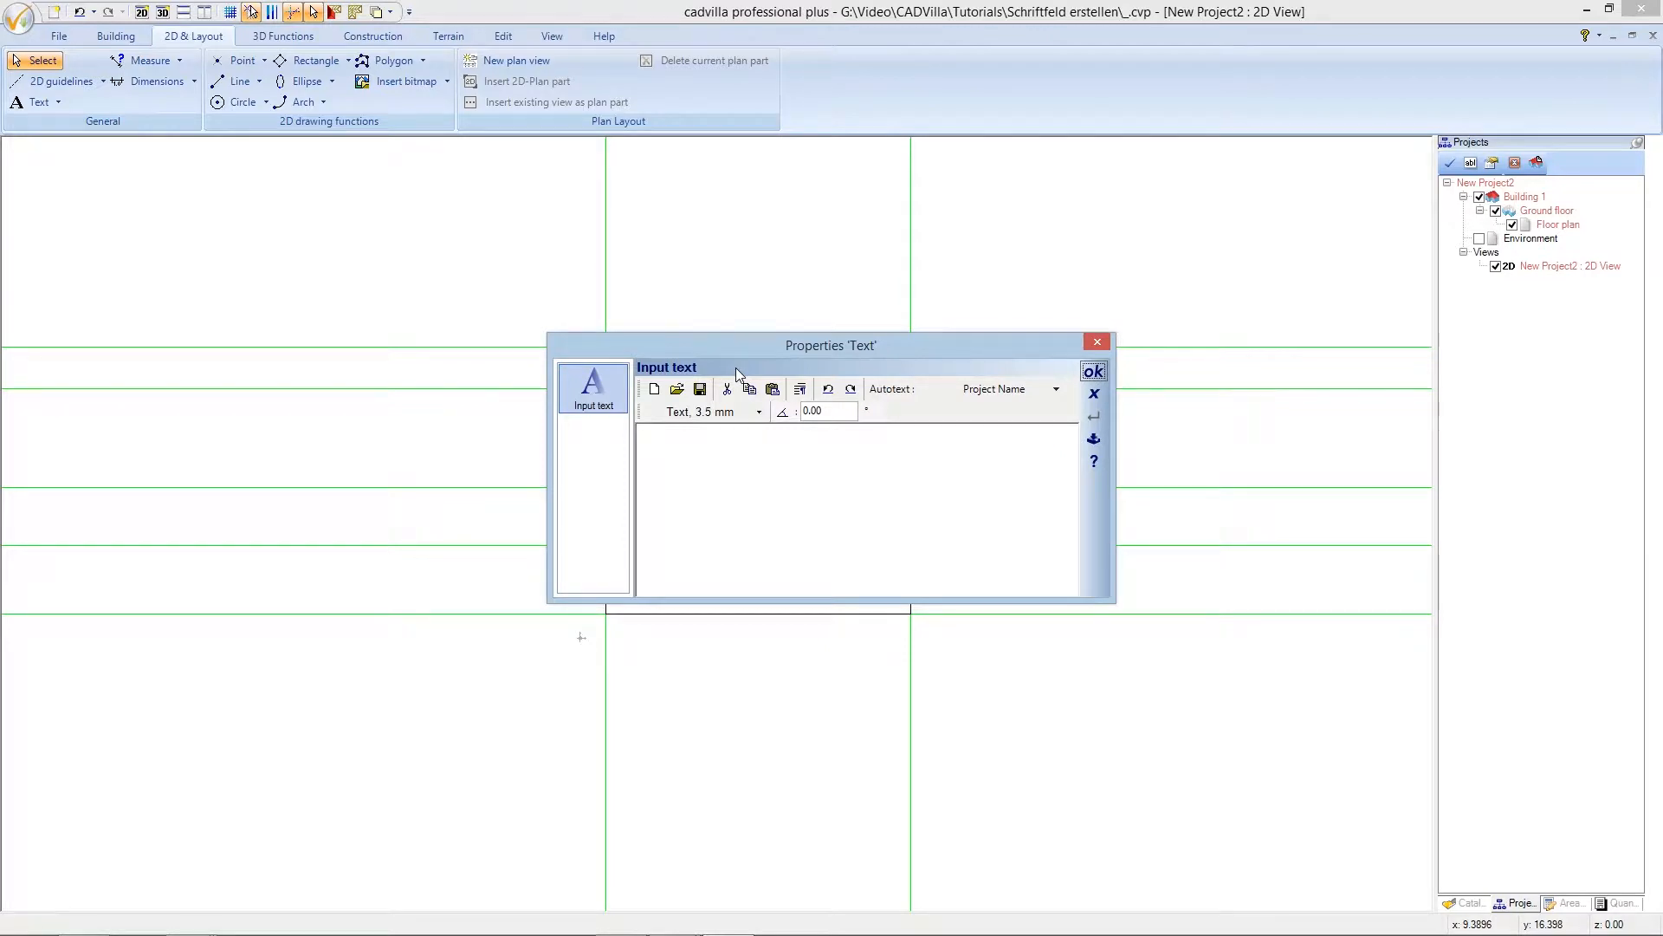
- Set the label style to scale-linked 0.6 m Arial, centered
left_click(751, 413)
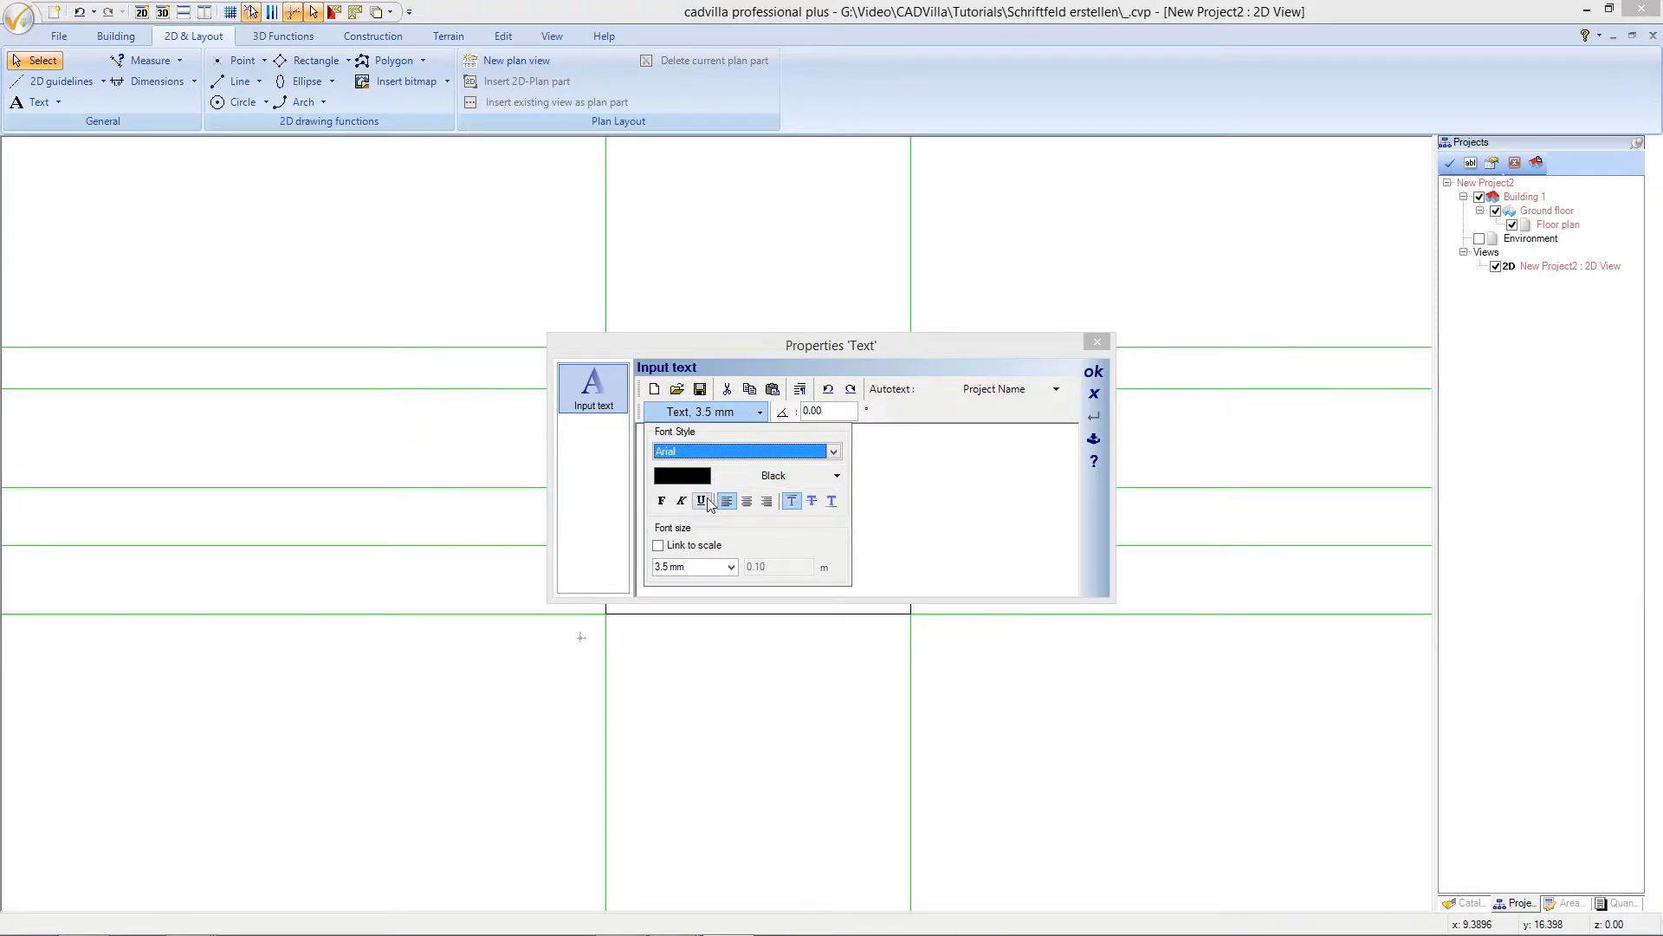
left_click(659, 546)
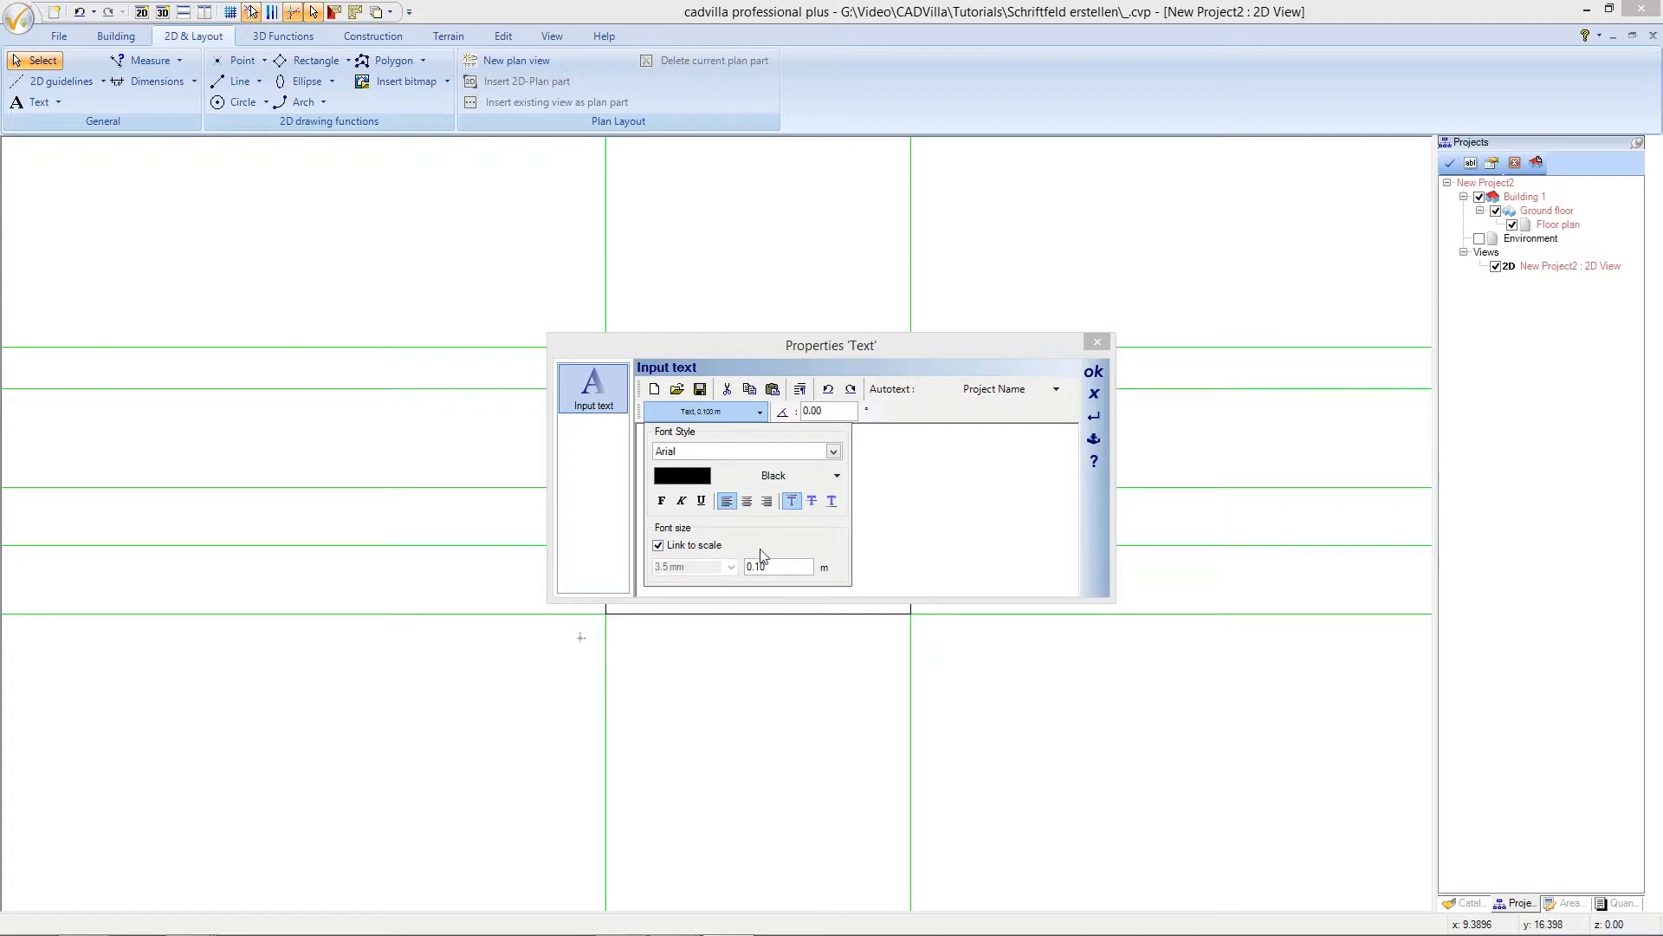
left_click_drag(775, 567, 745, 566)
left_click(746, 502)
left_click(720, 413)
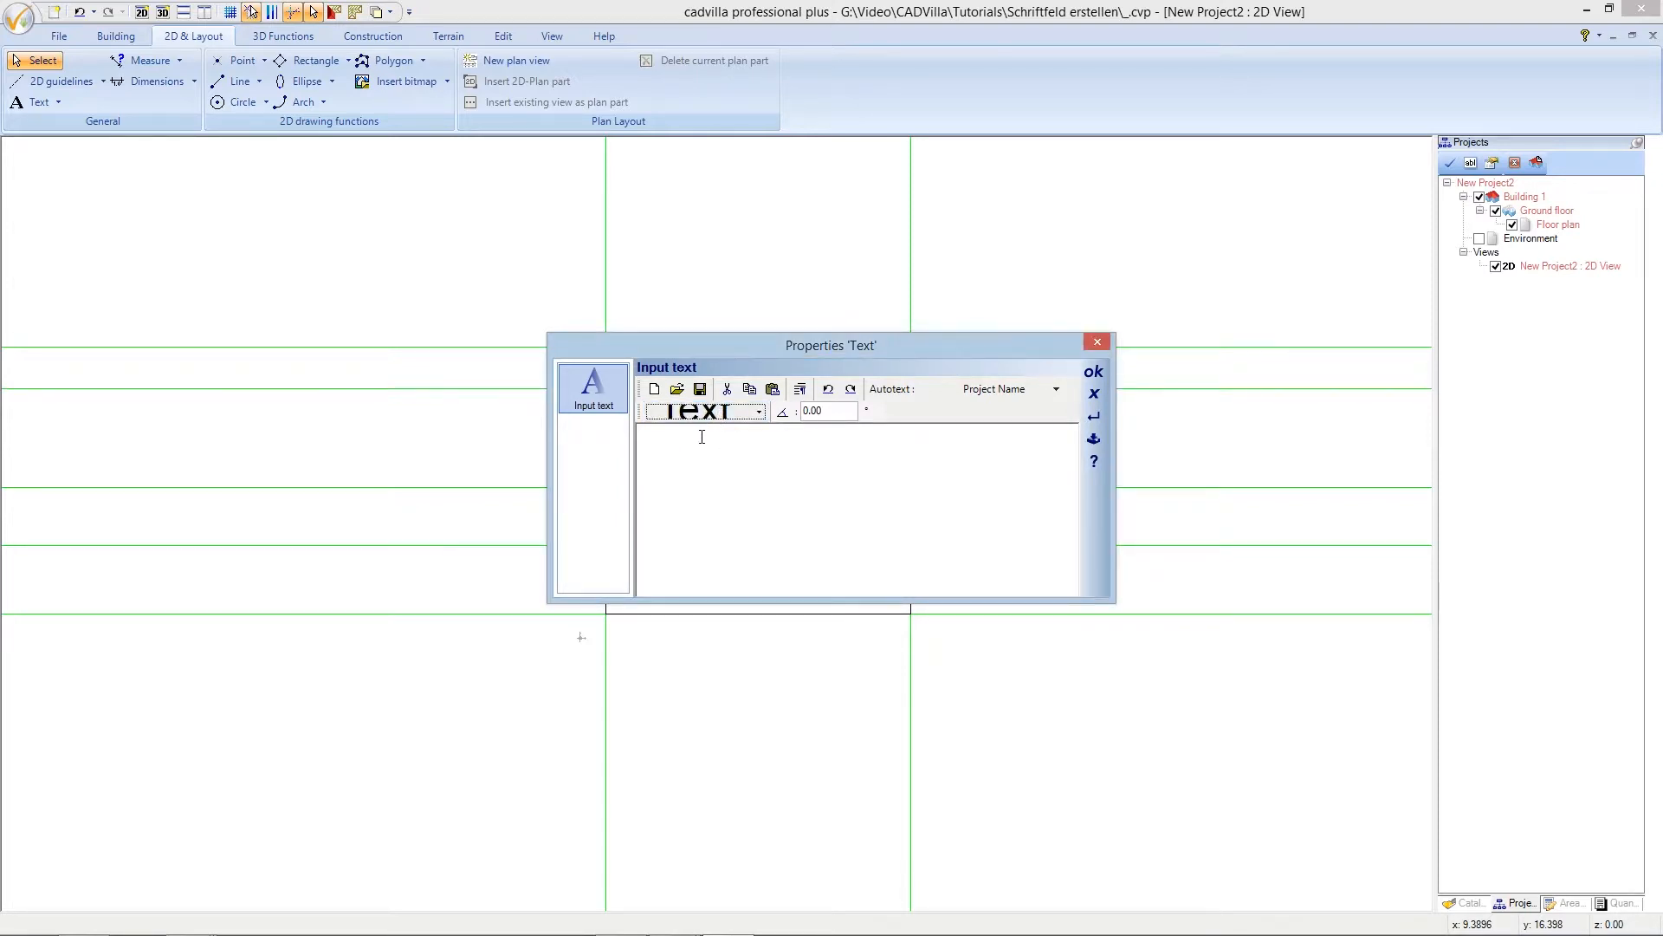
- Enter the label text APPLICATION PLAN with Unreleased on a second line, and confirm
left_click(701, 438)
type("APPLICA")
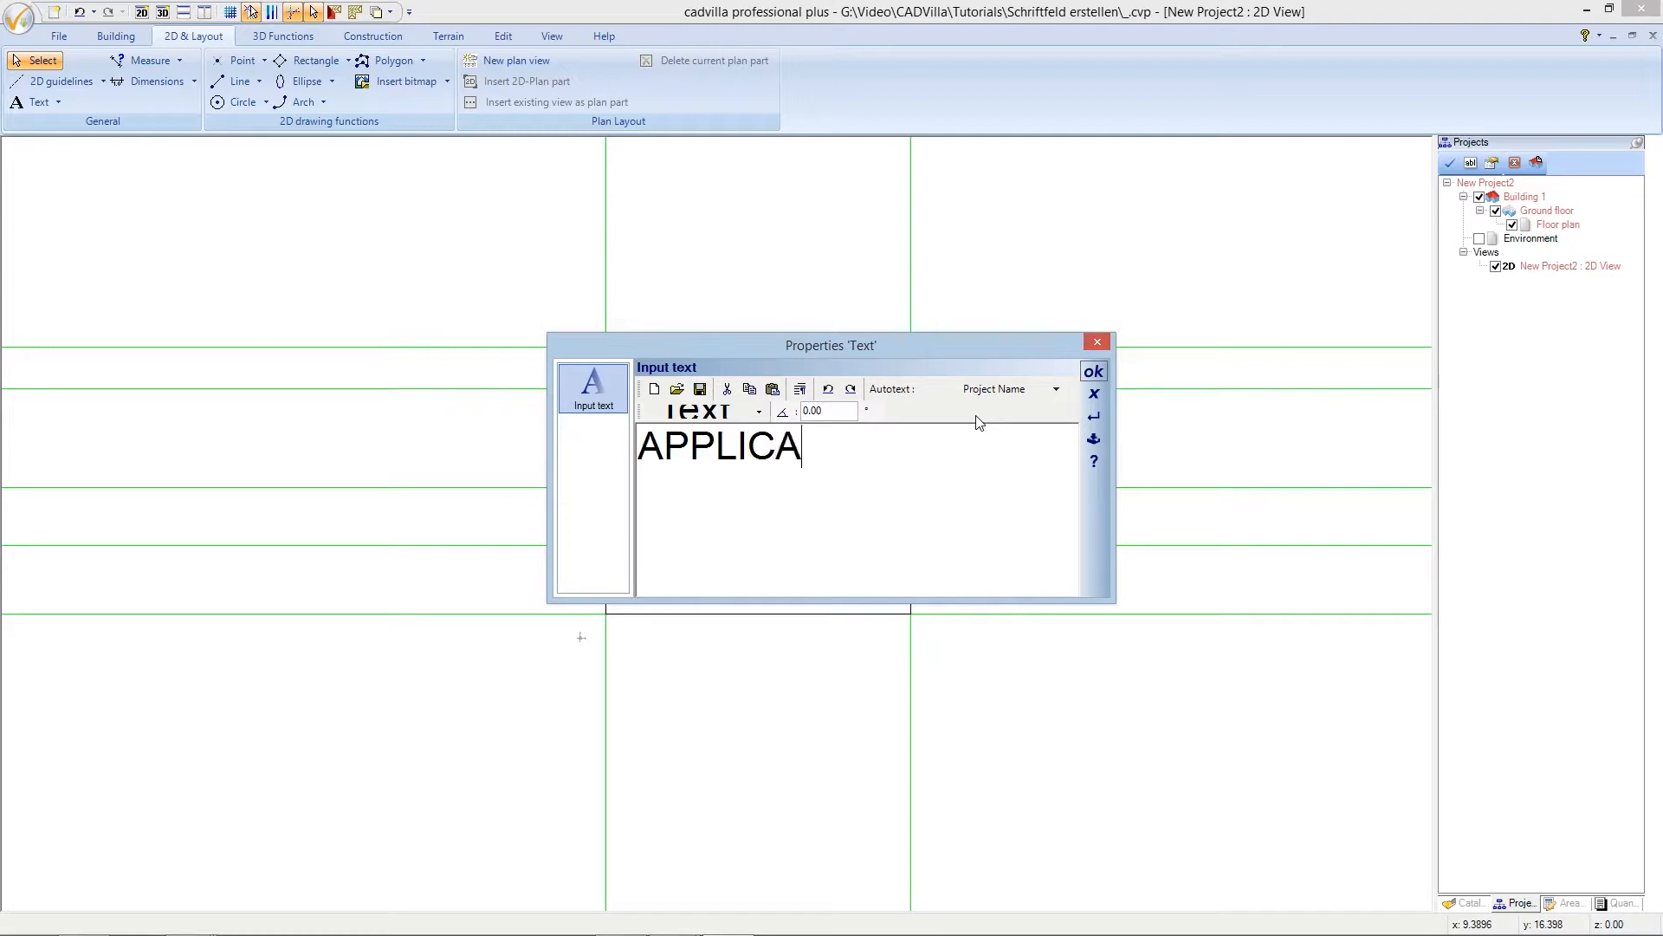
type("TION ")
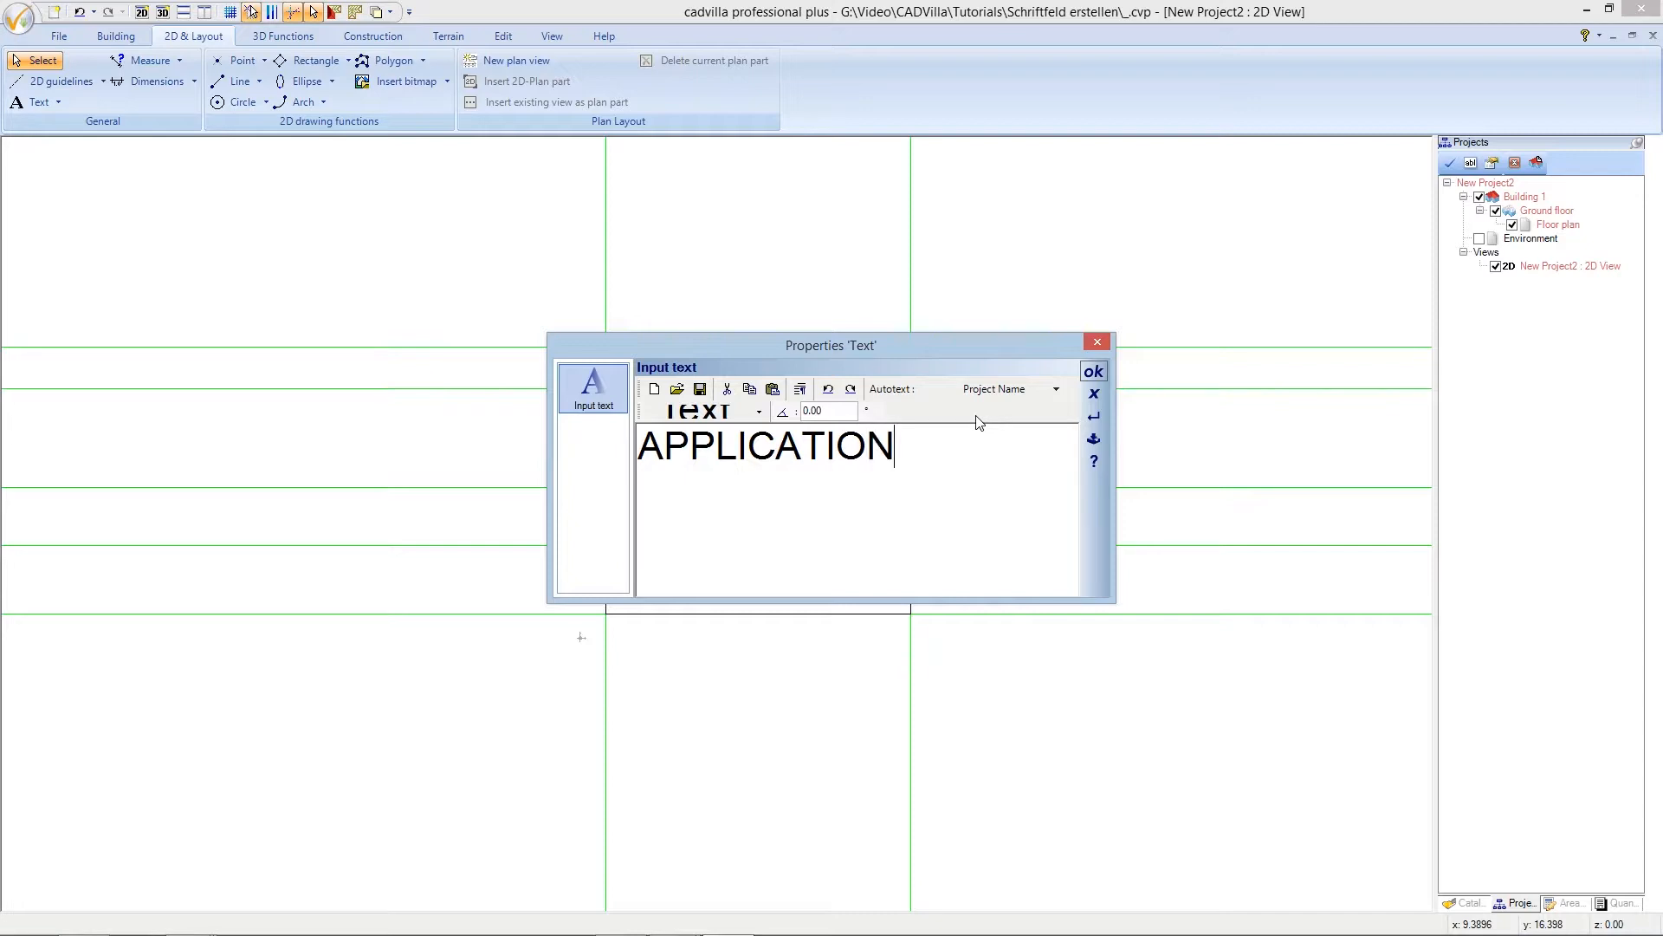
type("PLAN")
left_click(802, 391)
type("Unr")
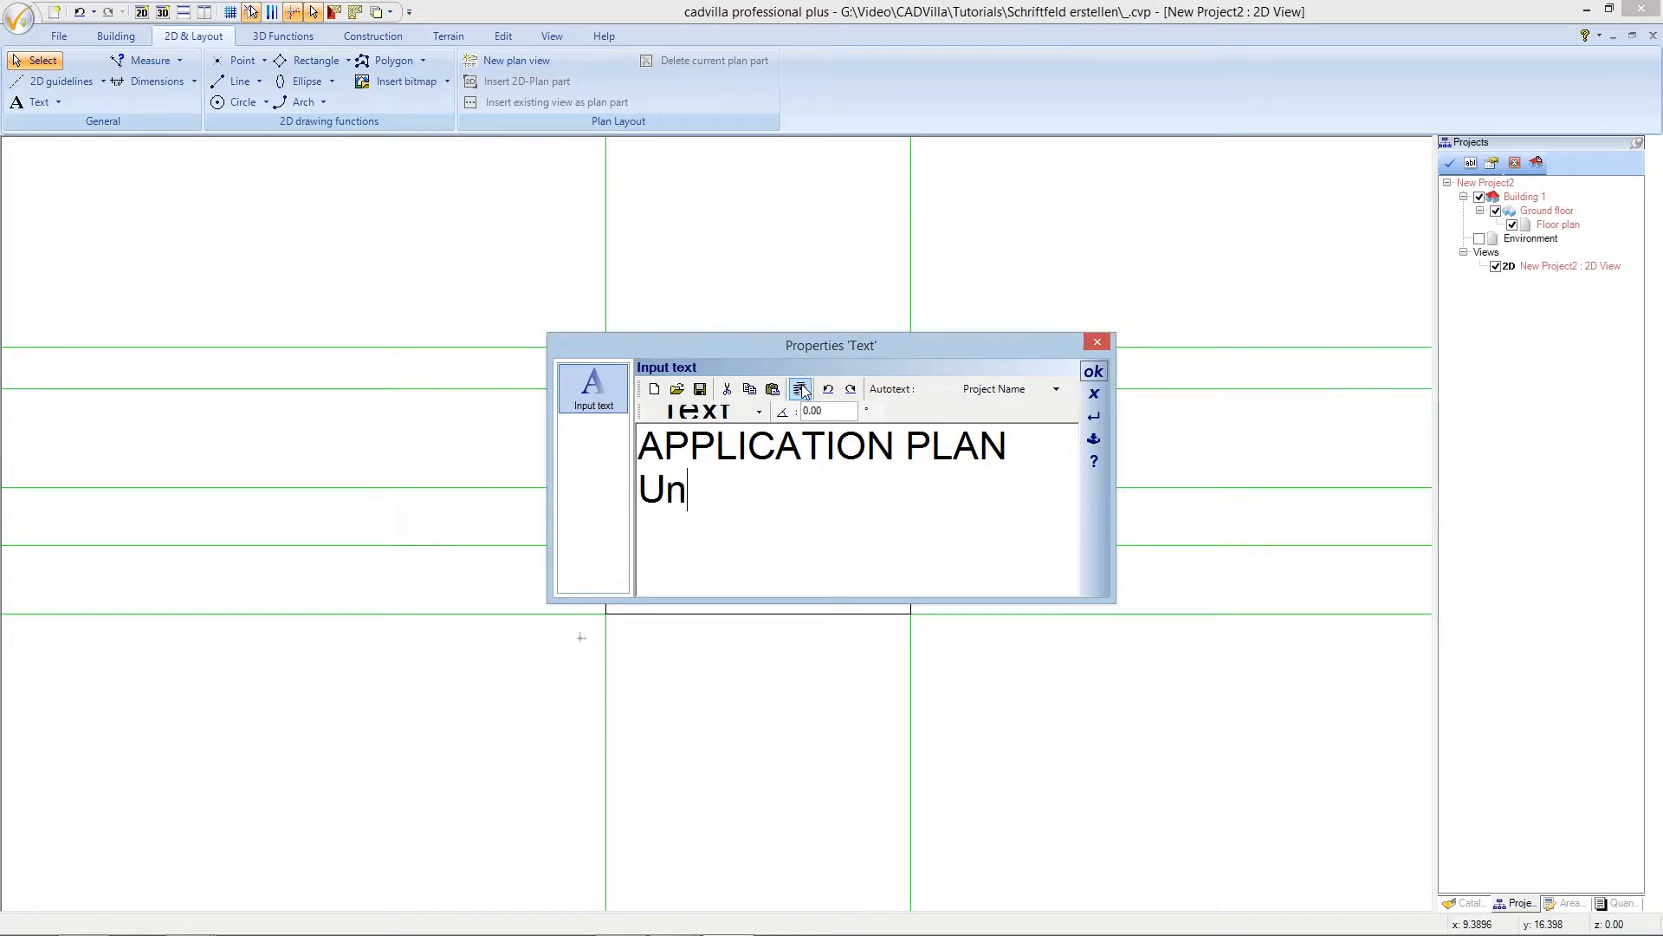
type("eleas")
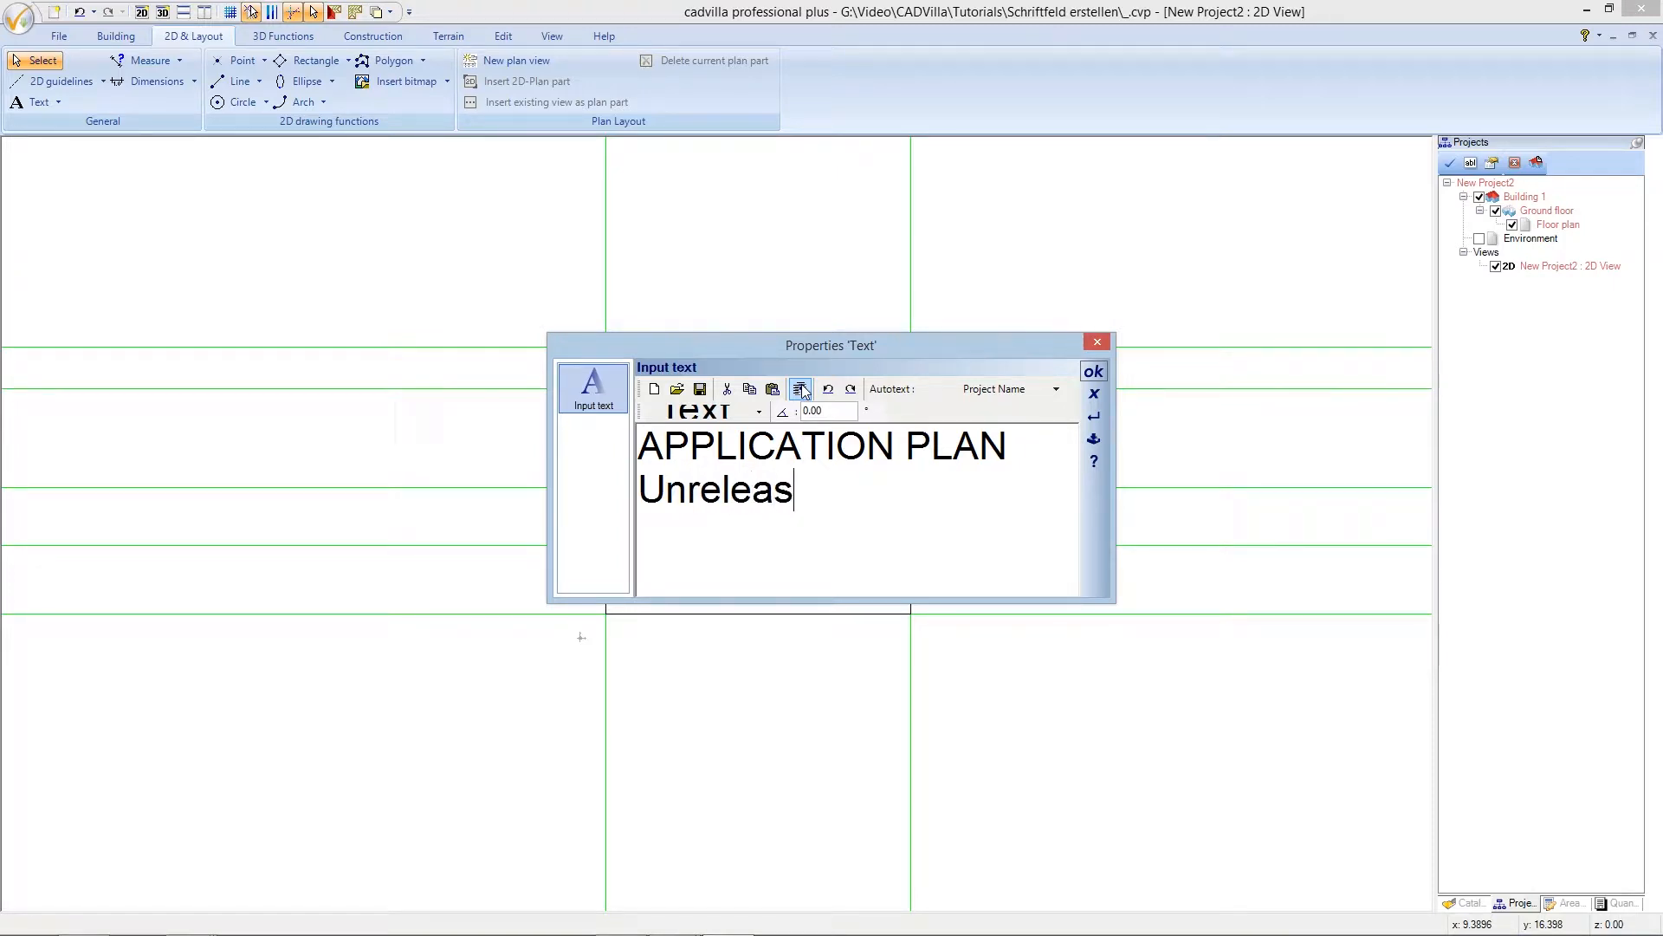
type("ed")
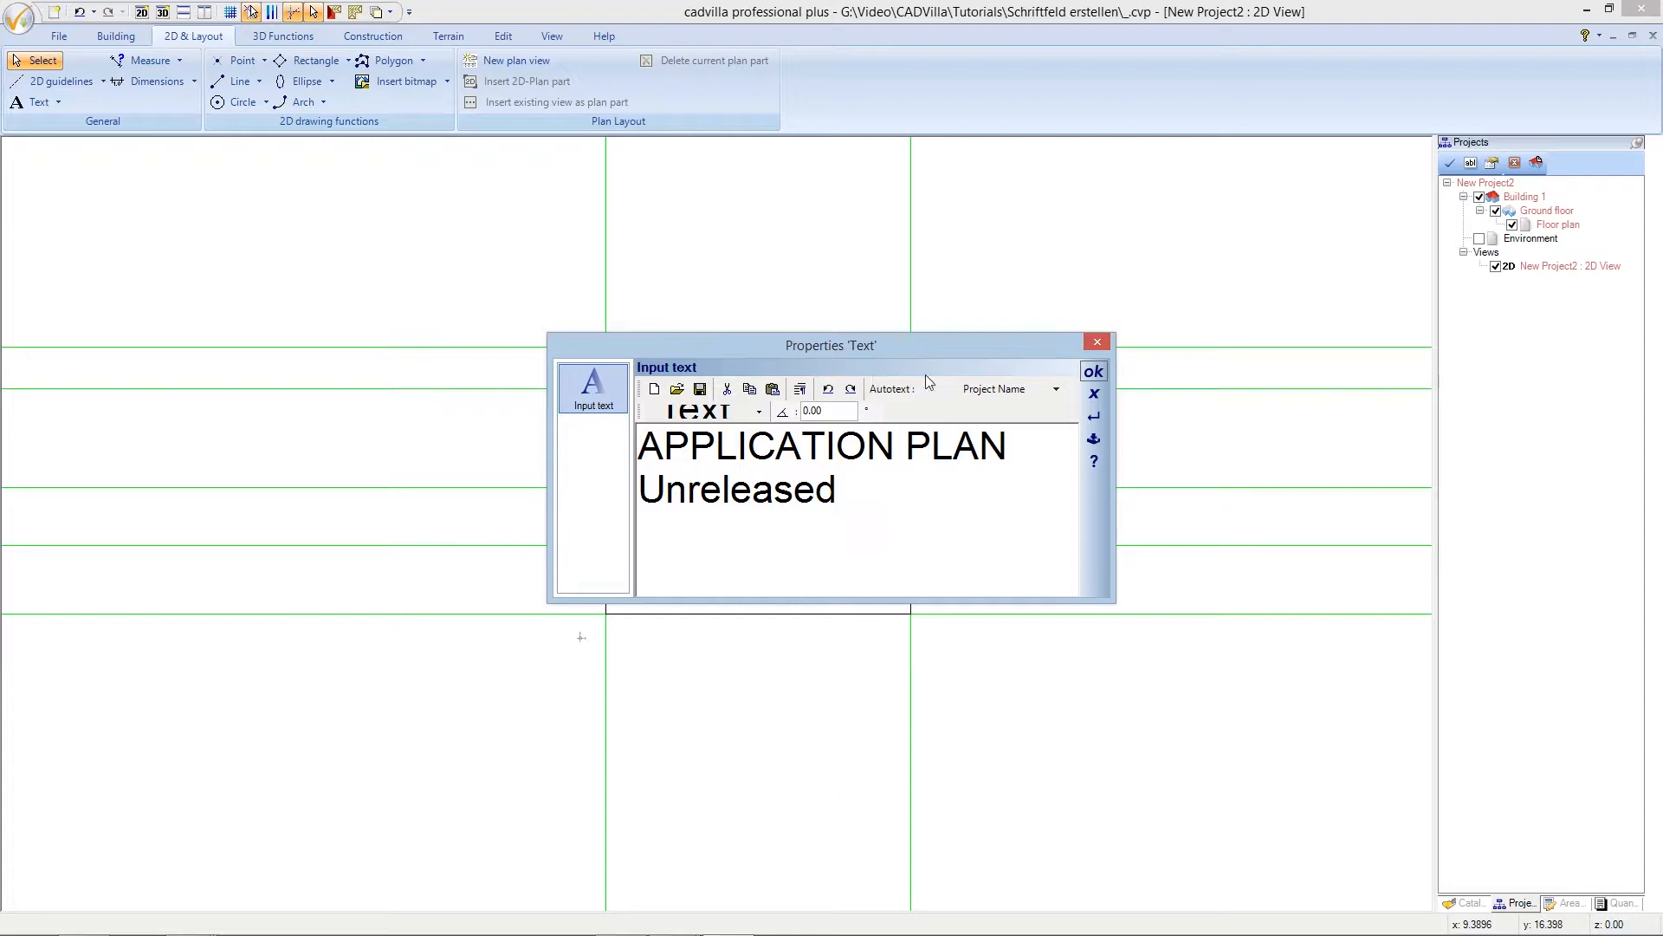
left_click(1093, 372)
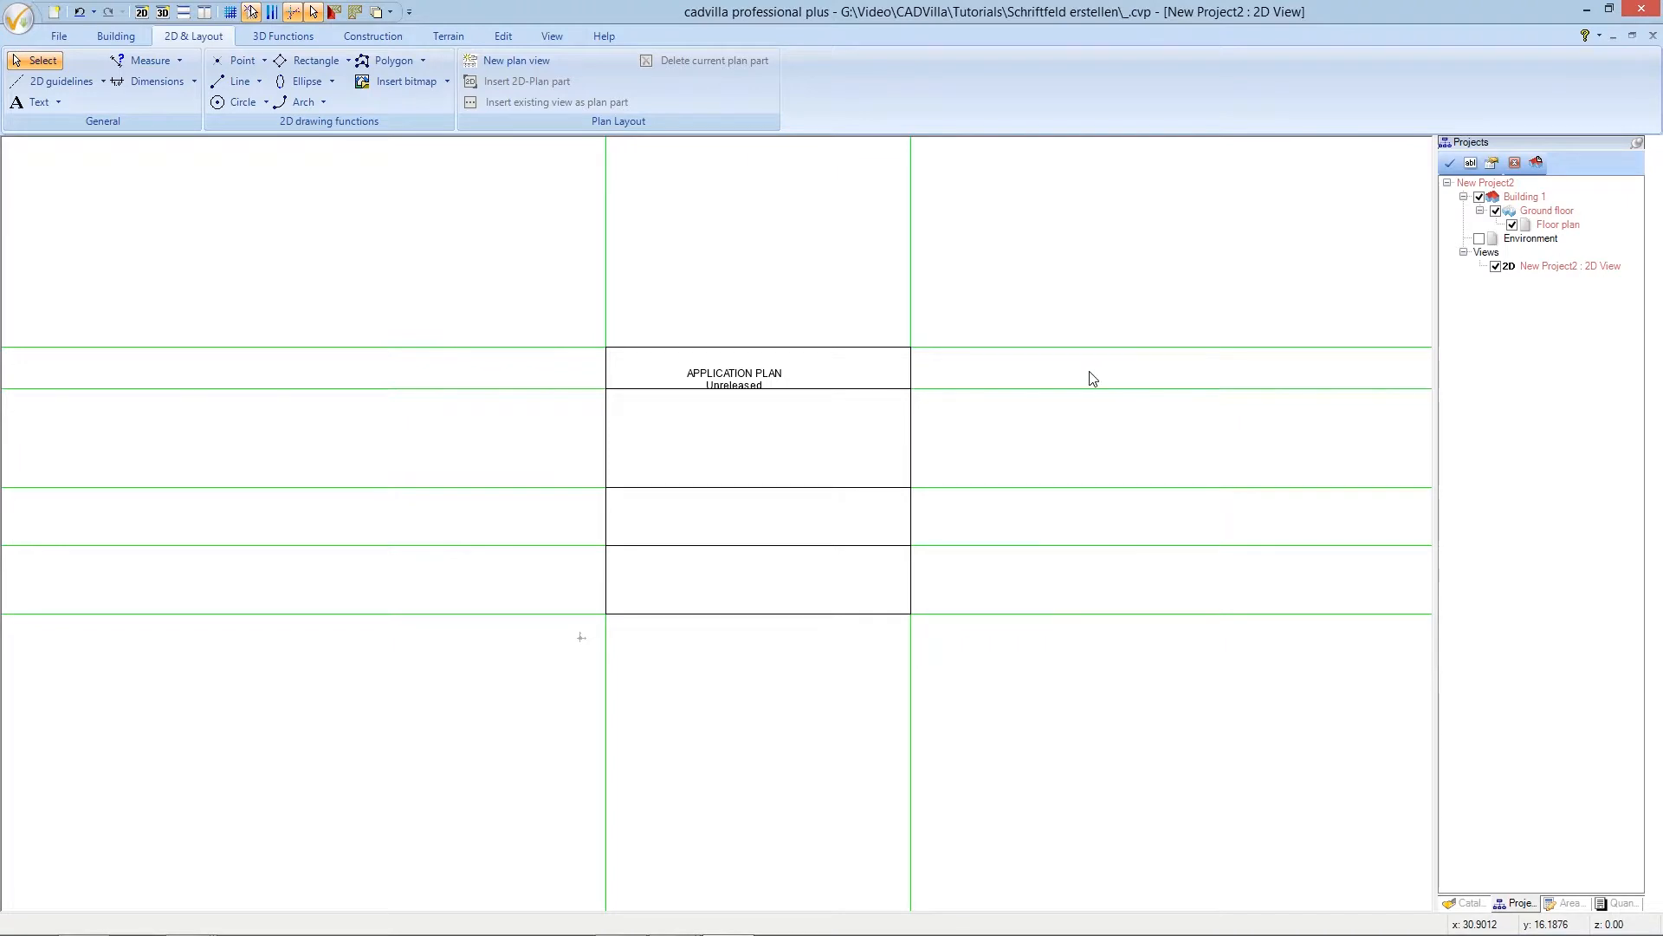
- Move the APPLICATION PLAN text to the centre point between the frame's top-left and top-right corners
middle_click_drag(919, 382, 956, 368)
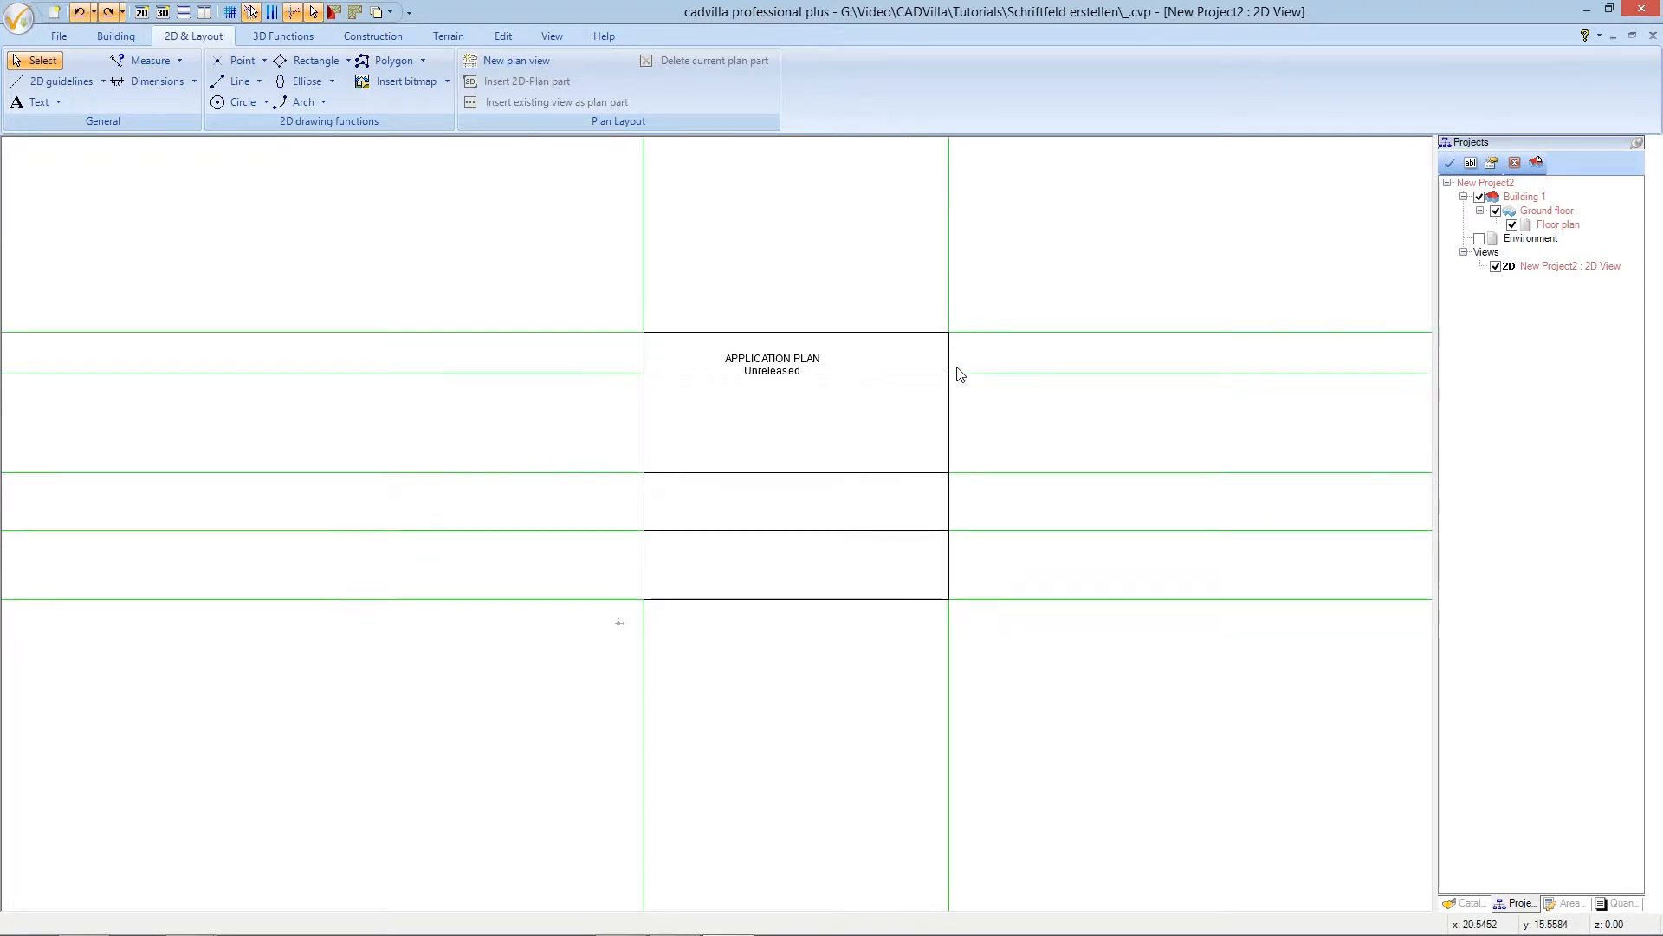
left_click(801, 364)
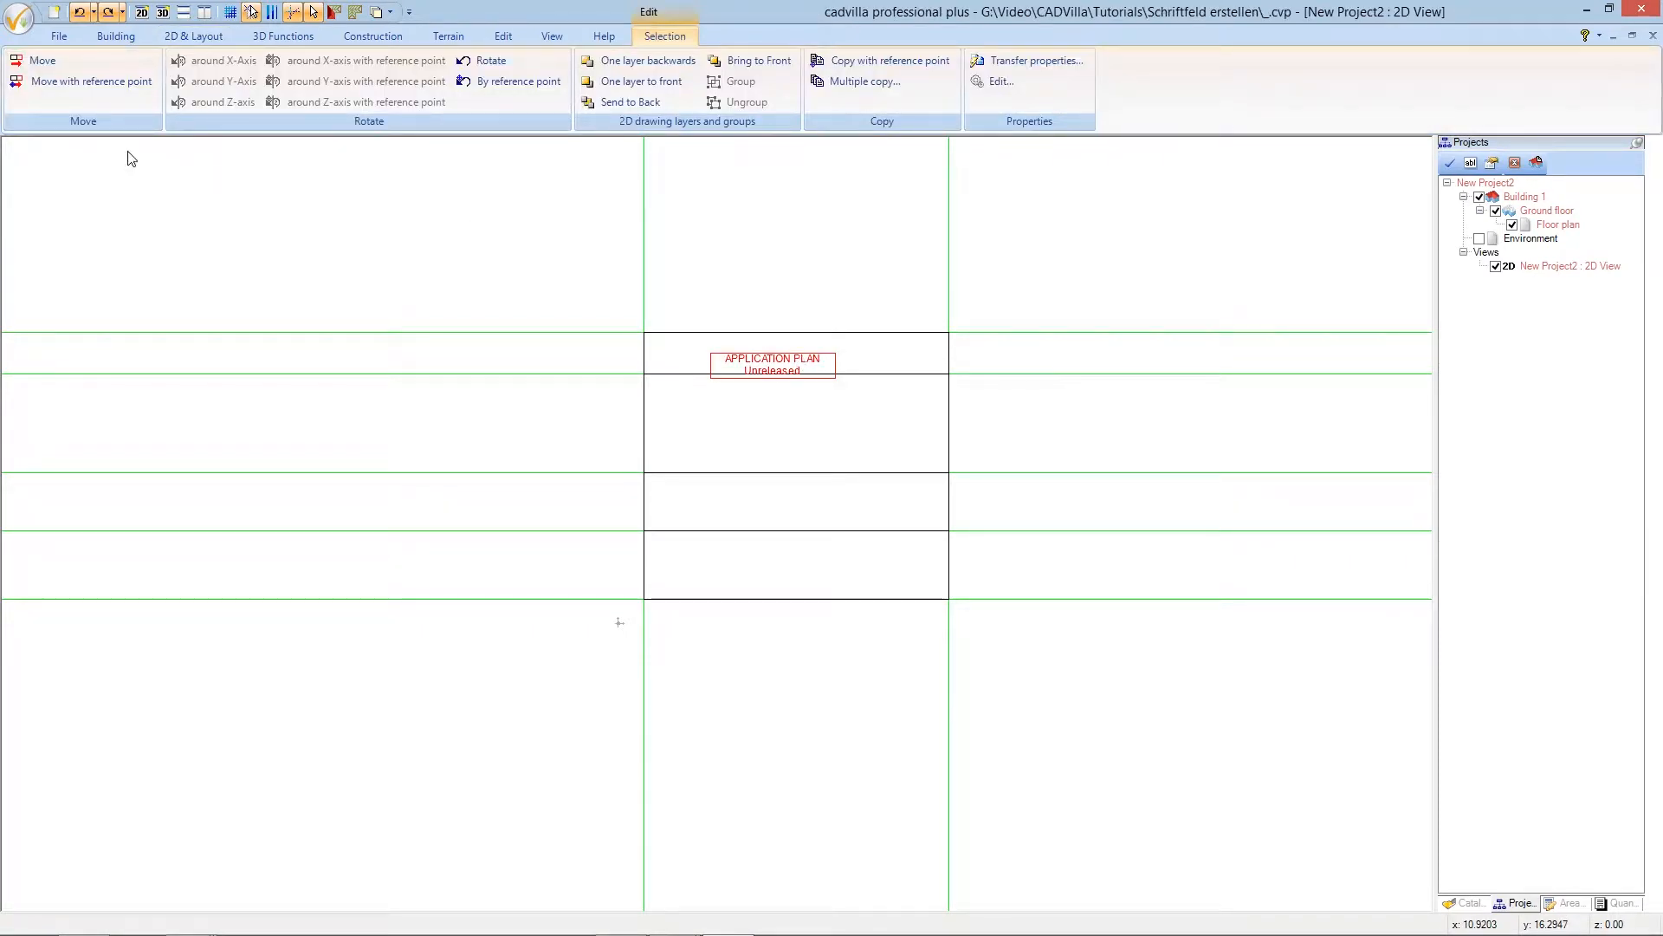
left_click(39, 62)
left_click(39, 63)
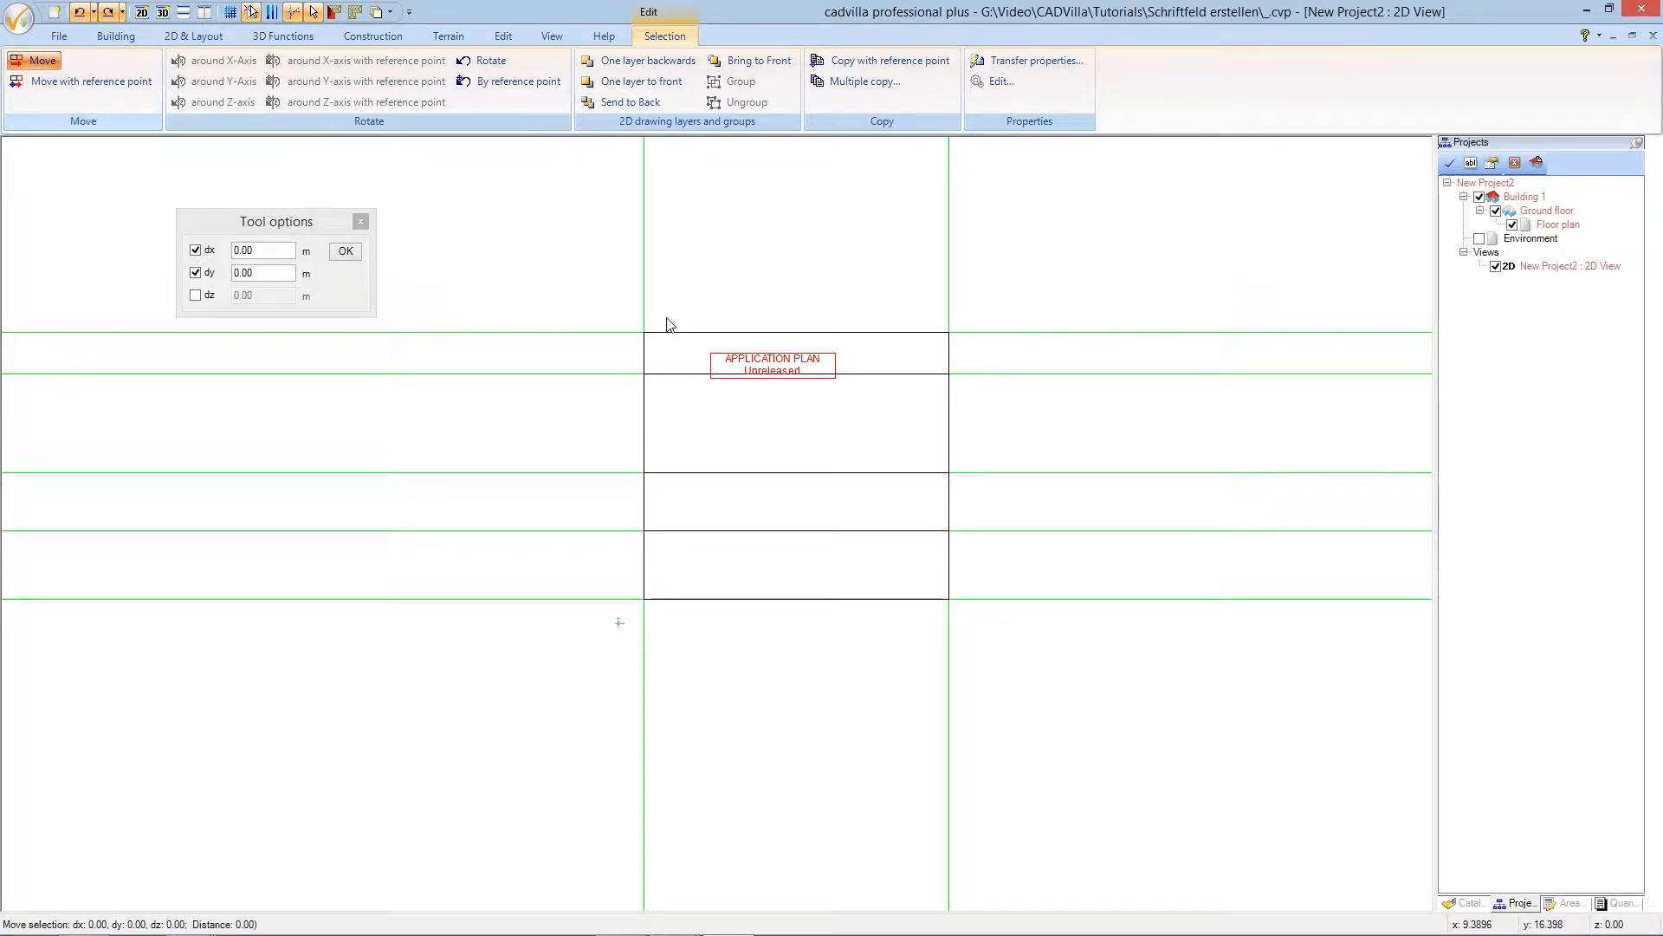
right_click(698, 347)
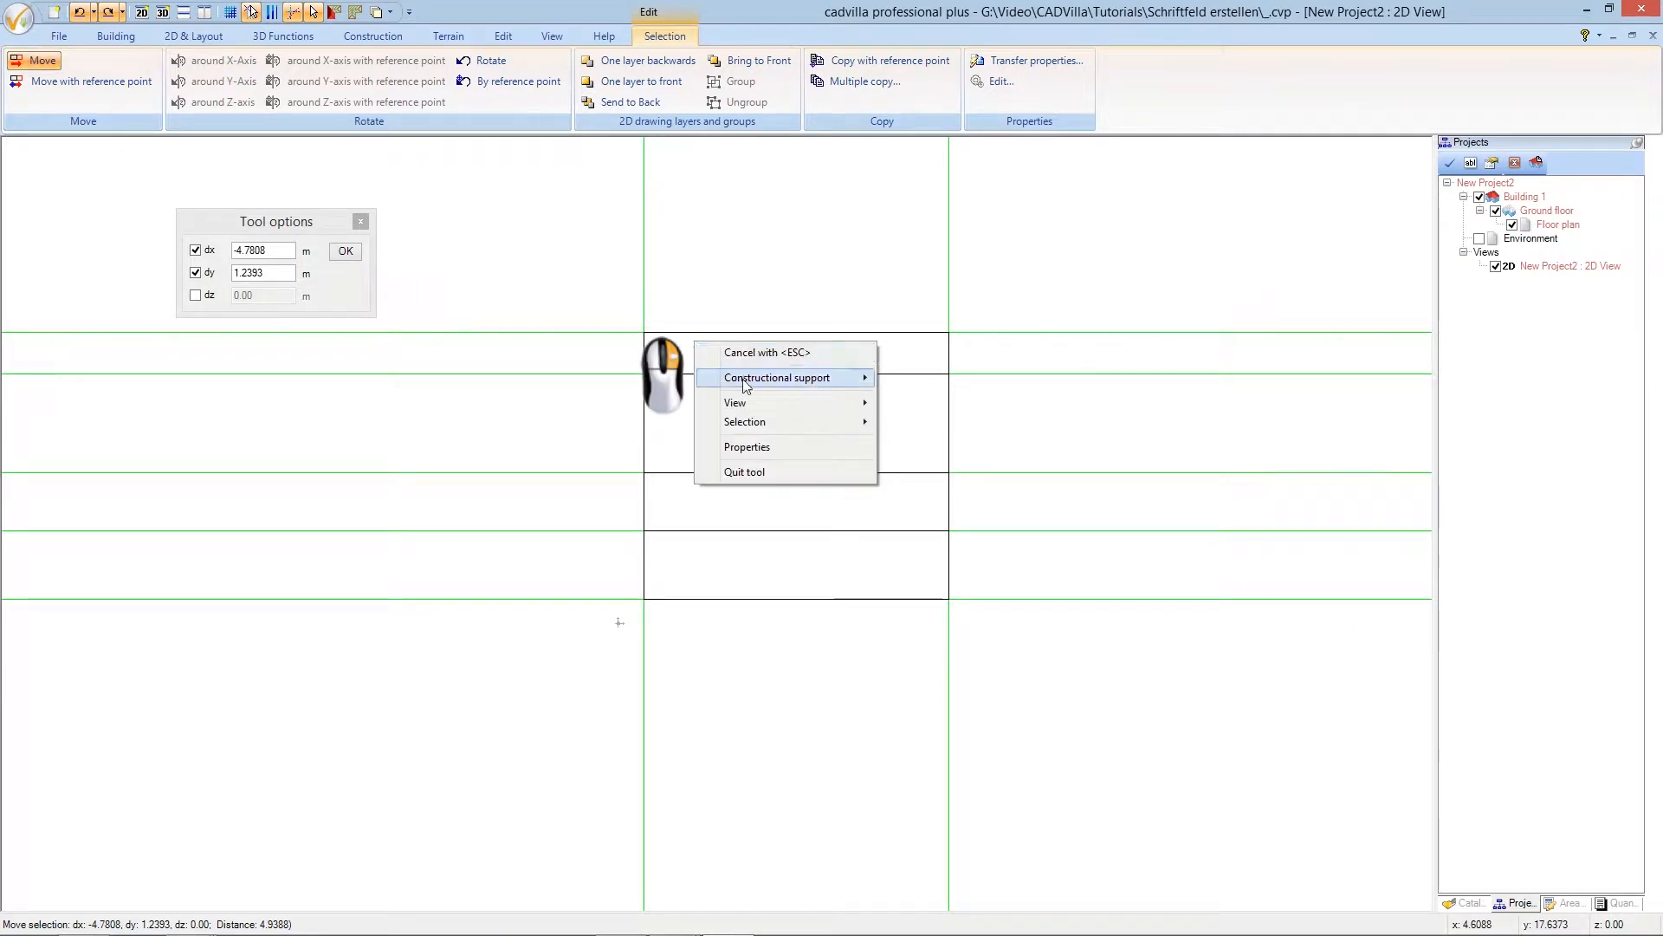
mouse_move(747, 381)
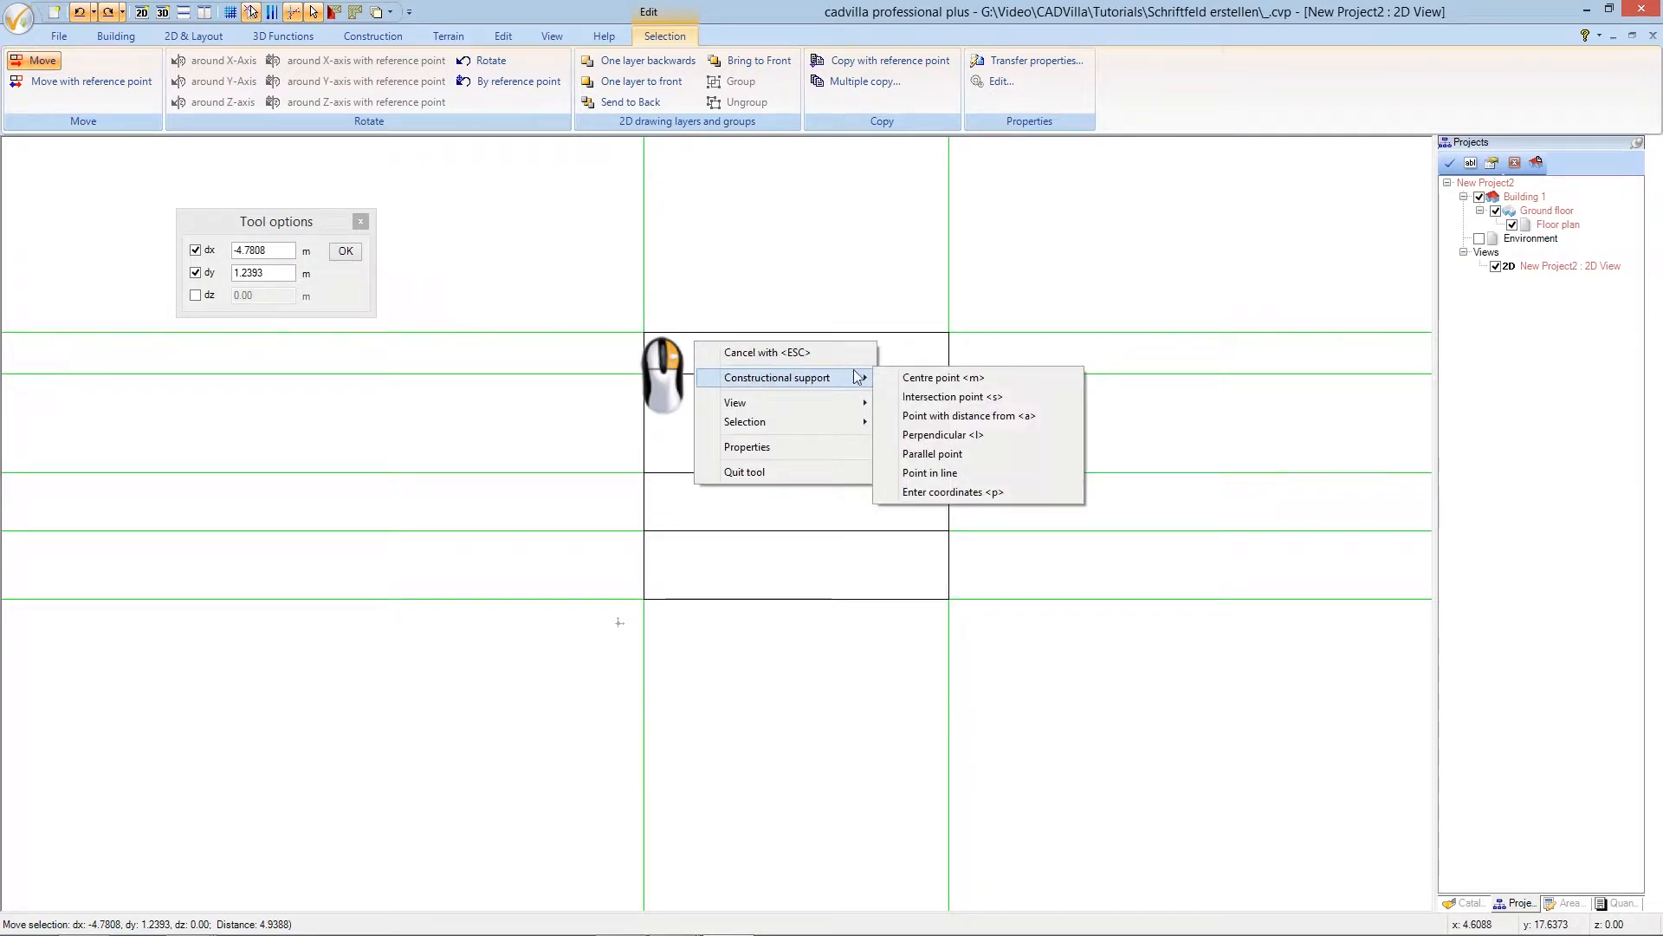
left_click(925, 378)
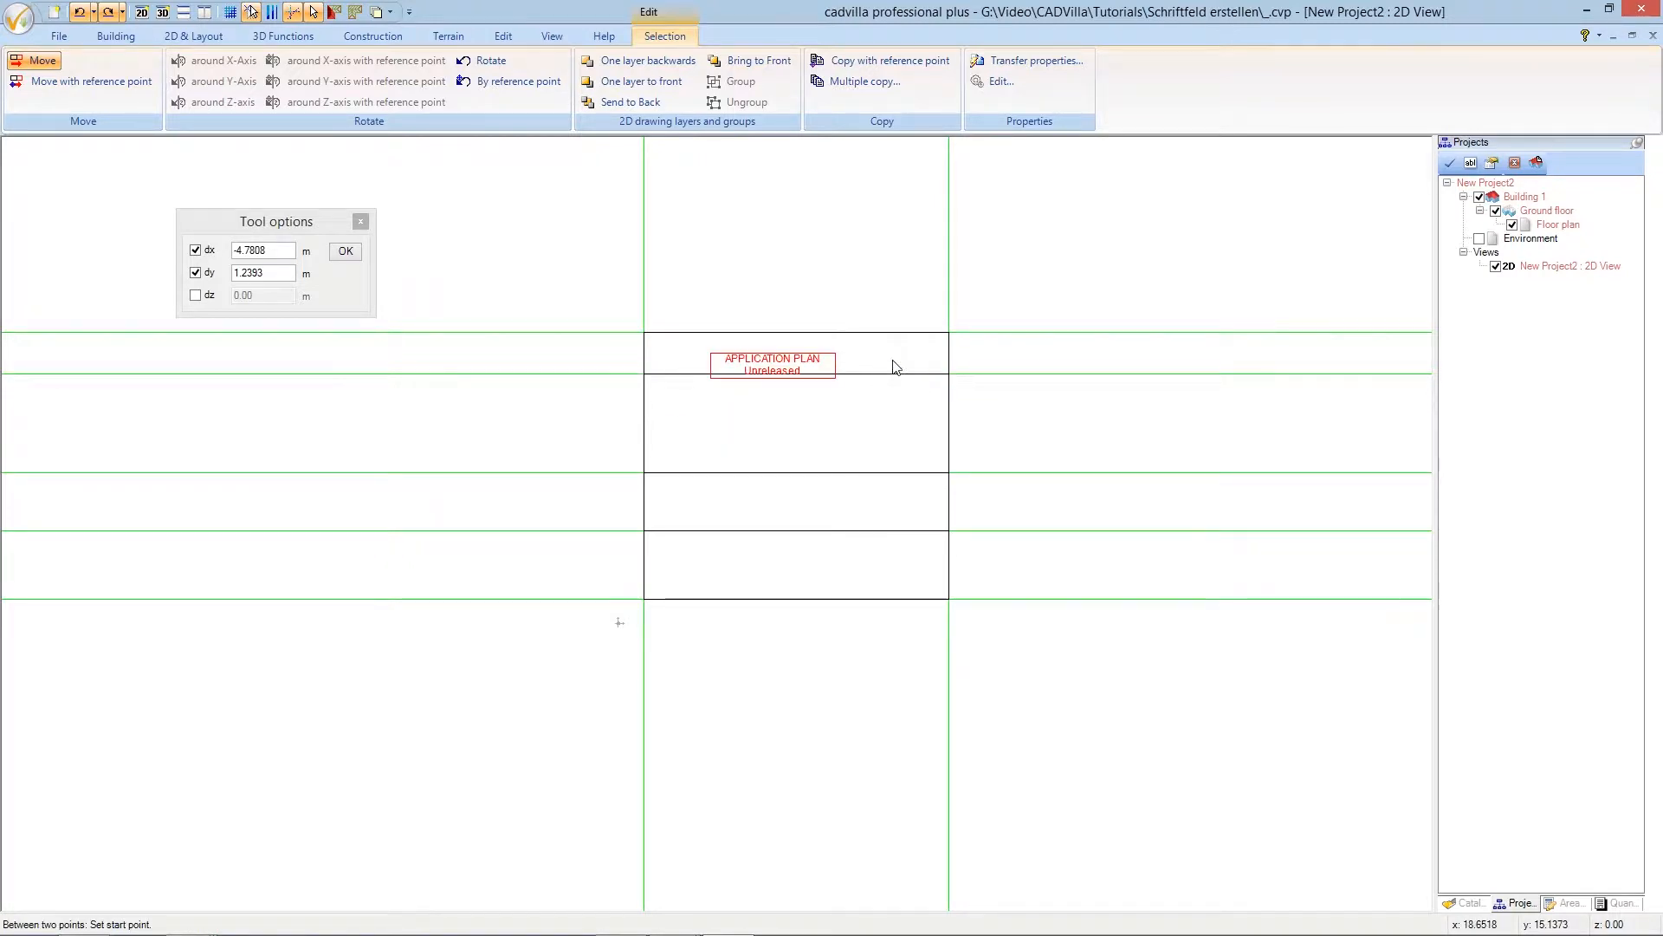
left_click(647, 335)
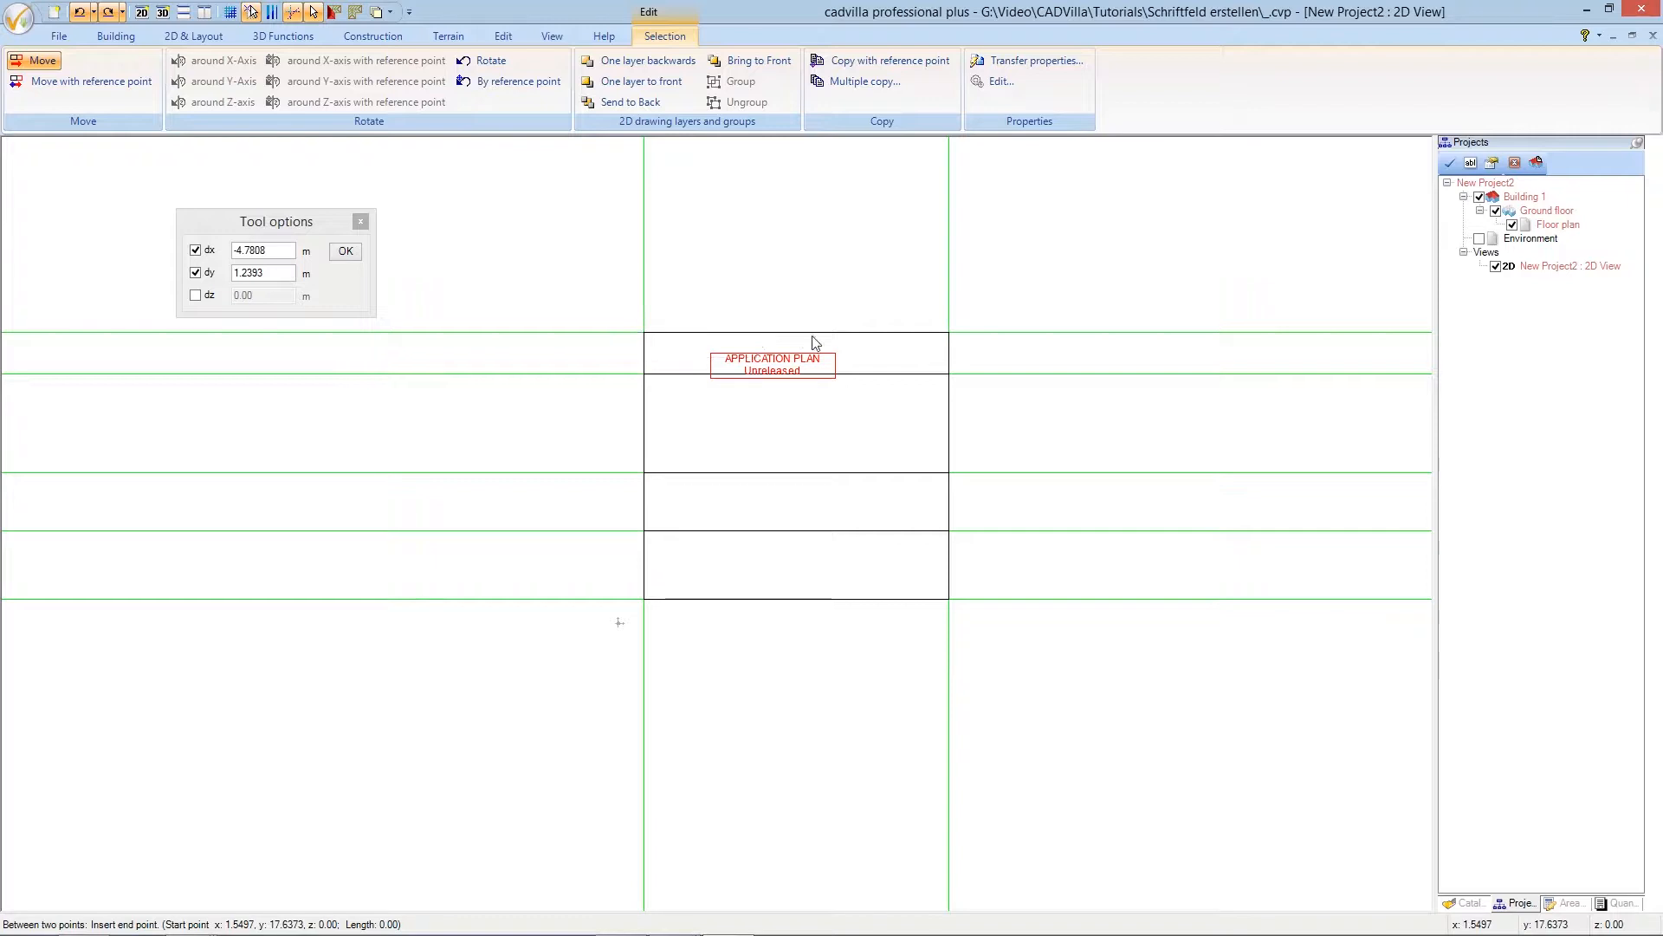
left_click(950, 338)
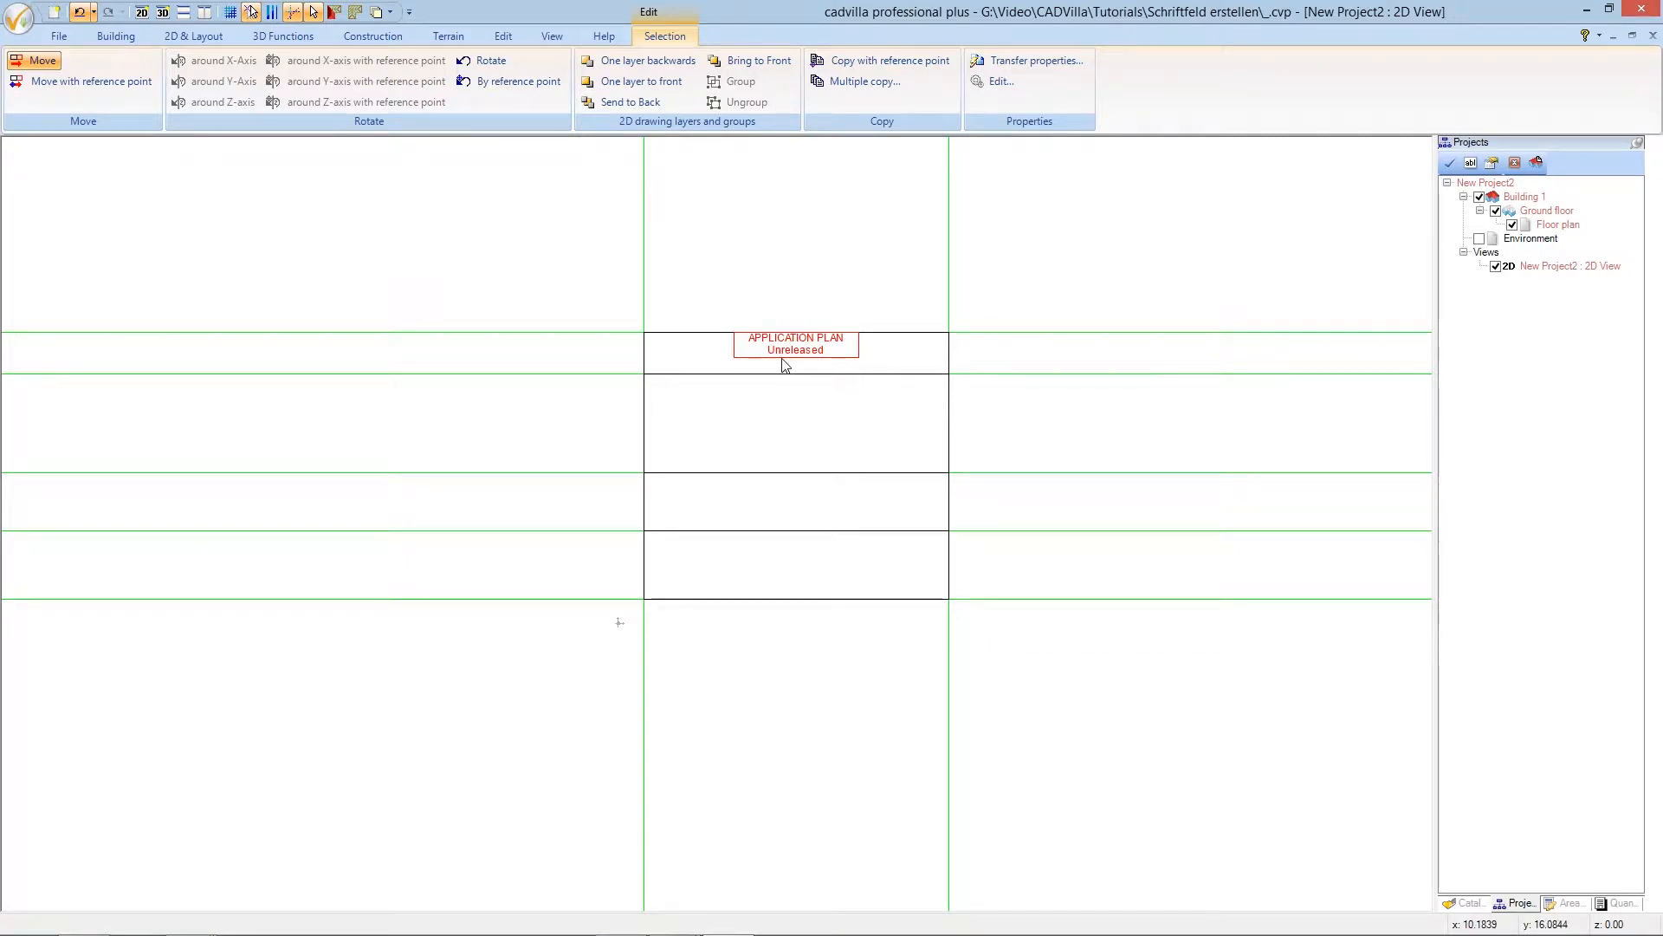
scroll(786, 364, "up", 2, "ctrl+shift")
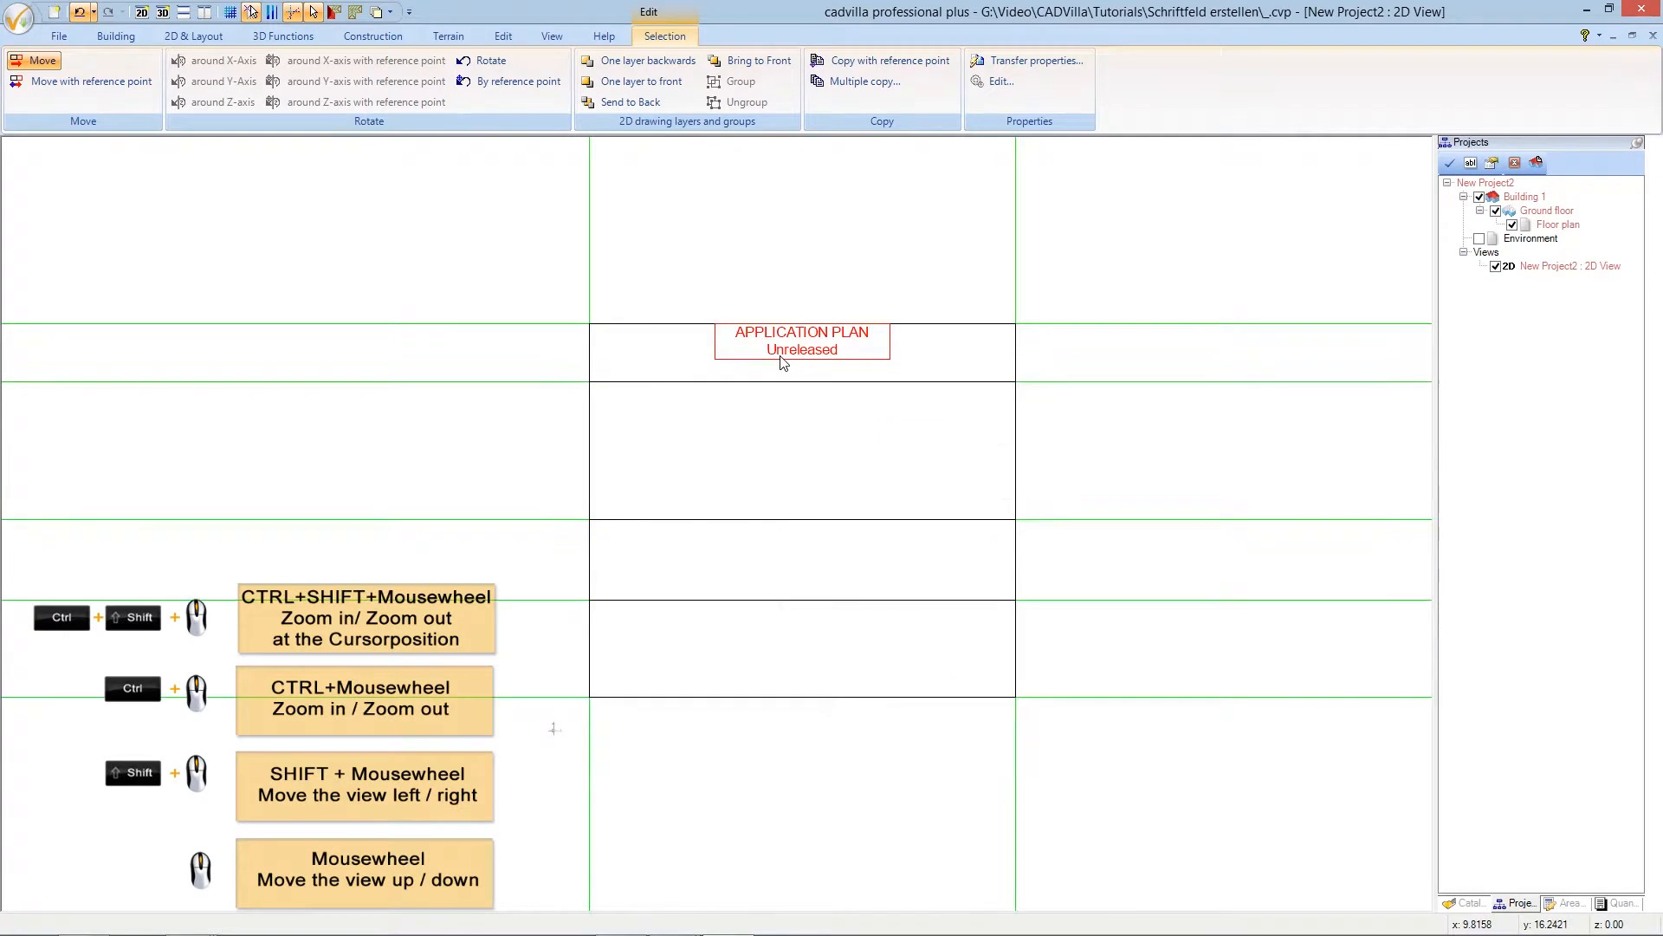
- Shift the heading text box down from its top-left corner to sit just inside the top cell
scroll(788, 364, "up", 2, "ctrl+shift")
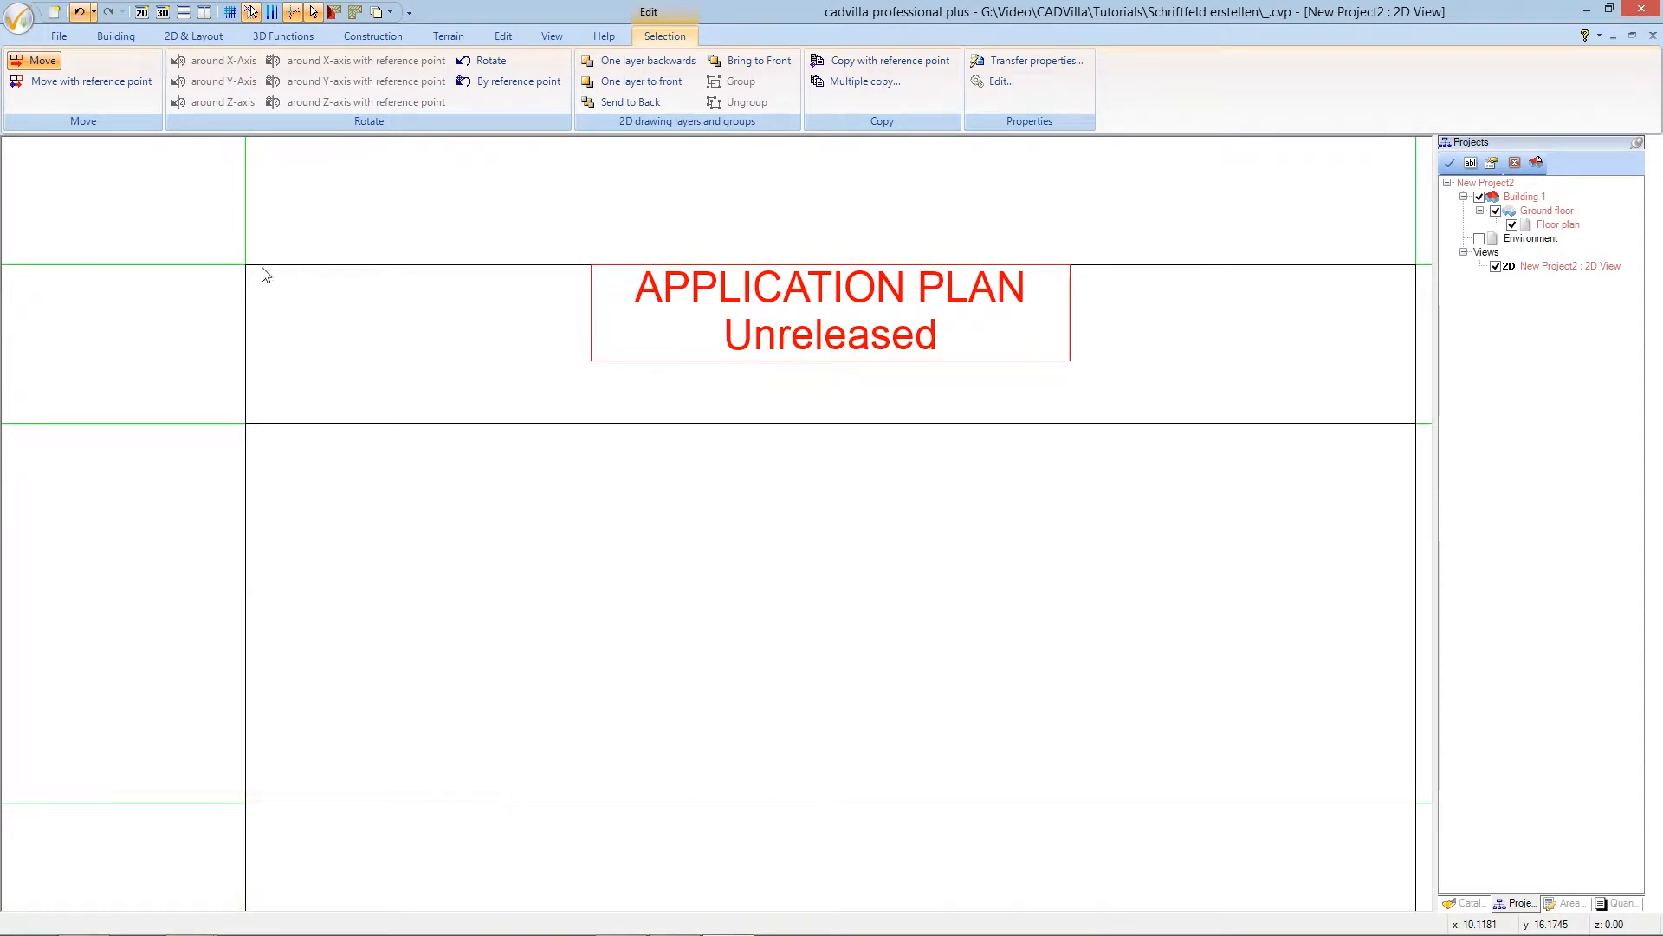
left_click(132, 84)
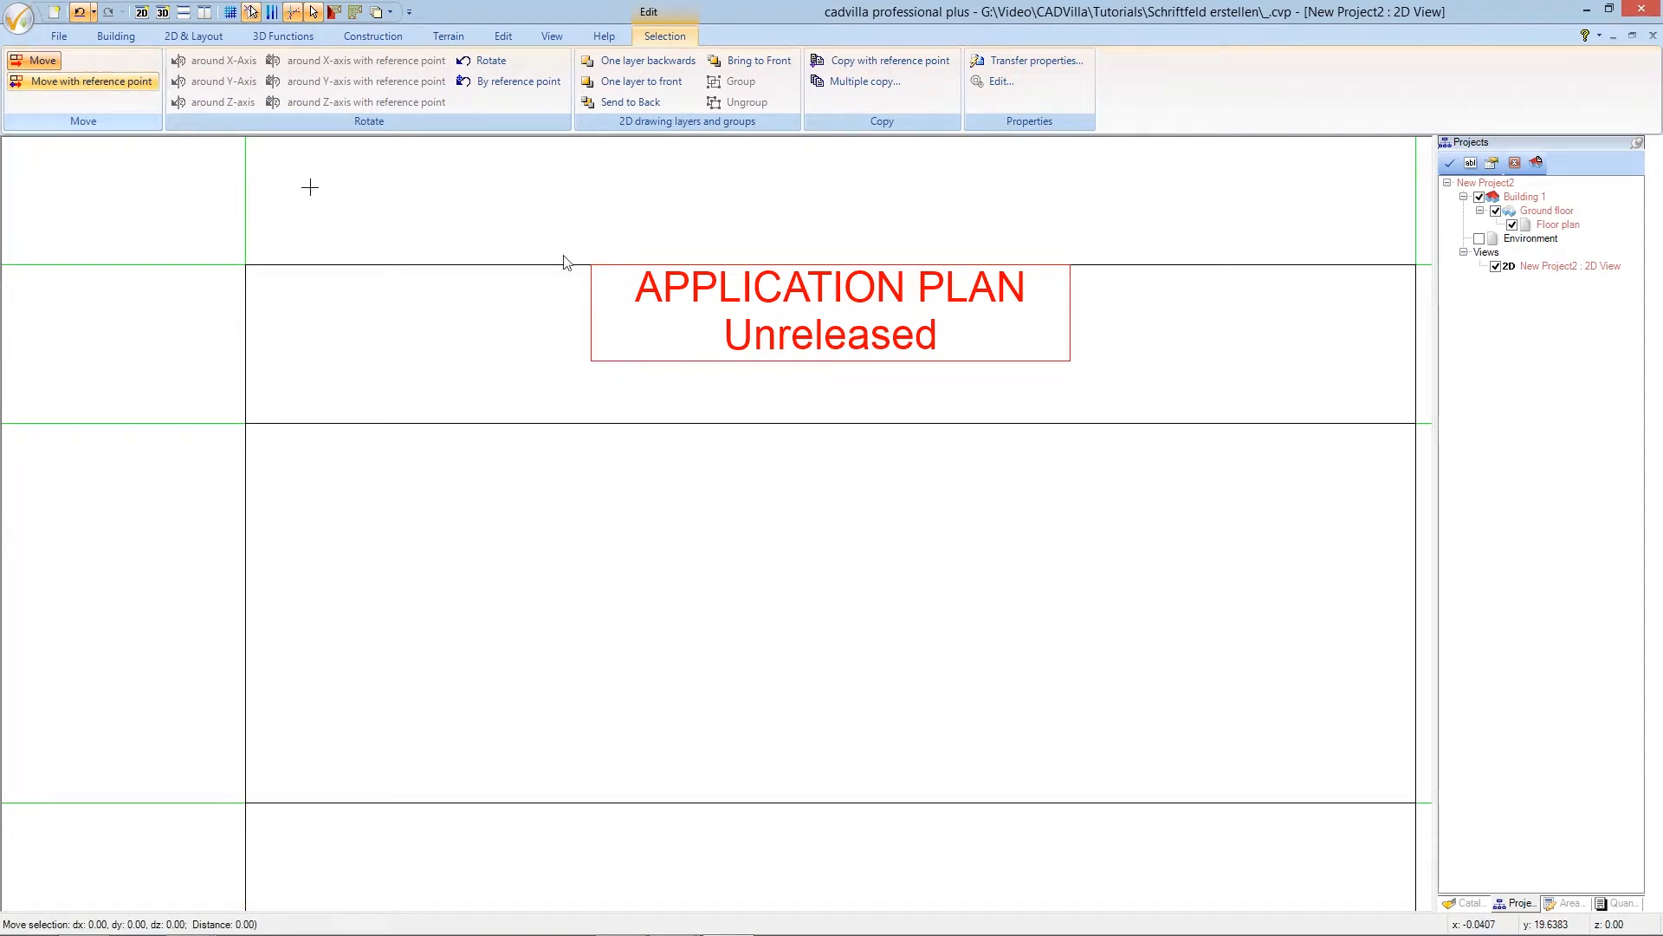
left_click(594, 274)
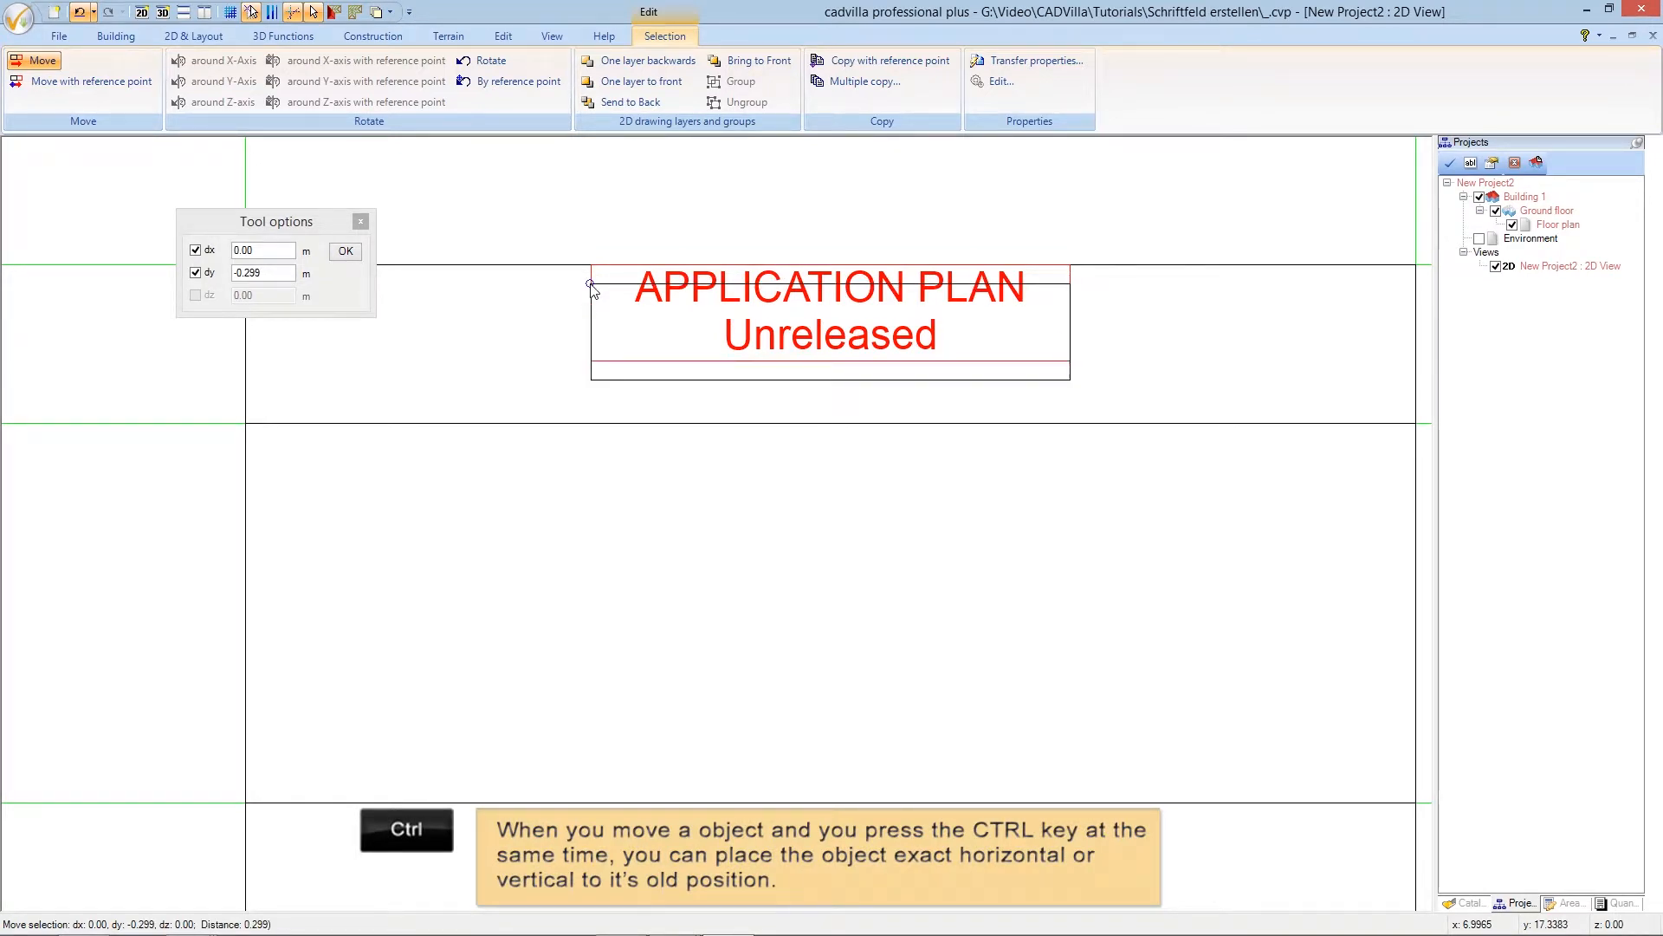
left_click(592, 291, "ctrl")
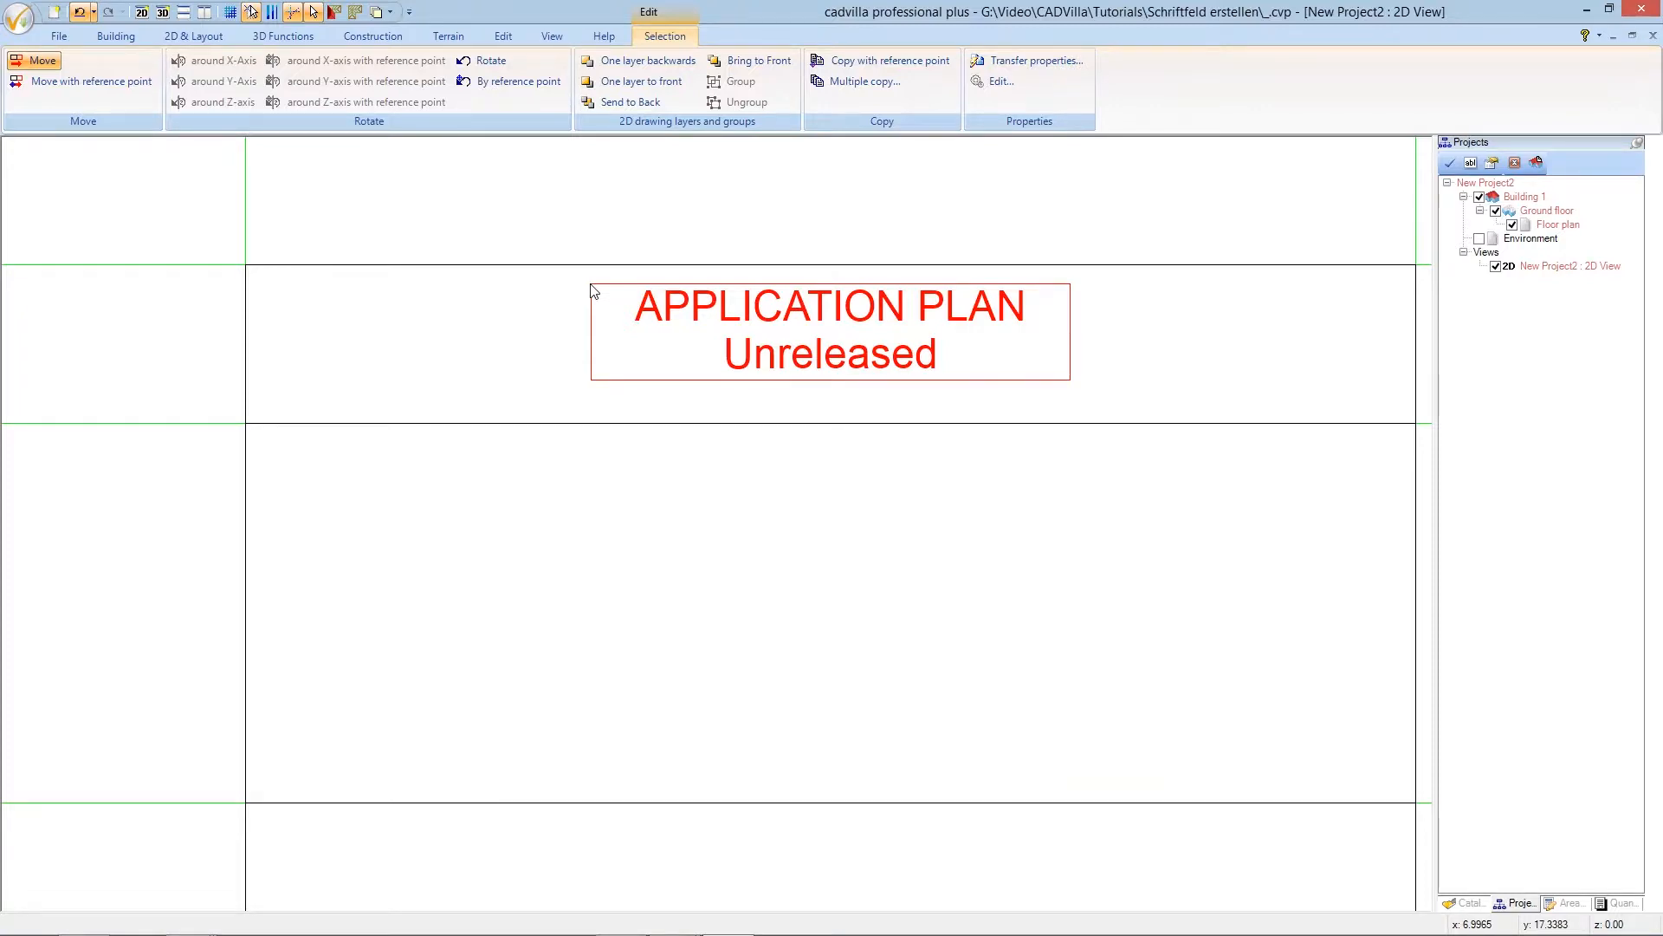
scroll(594, 292, "down", 4)
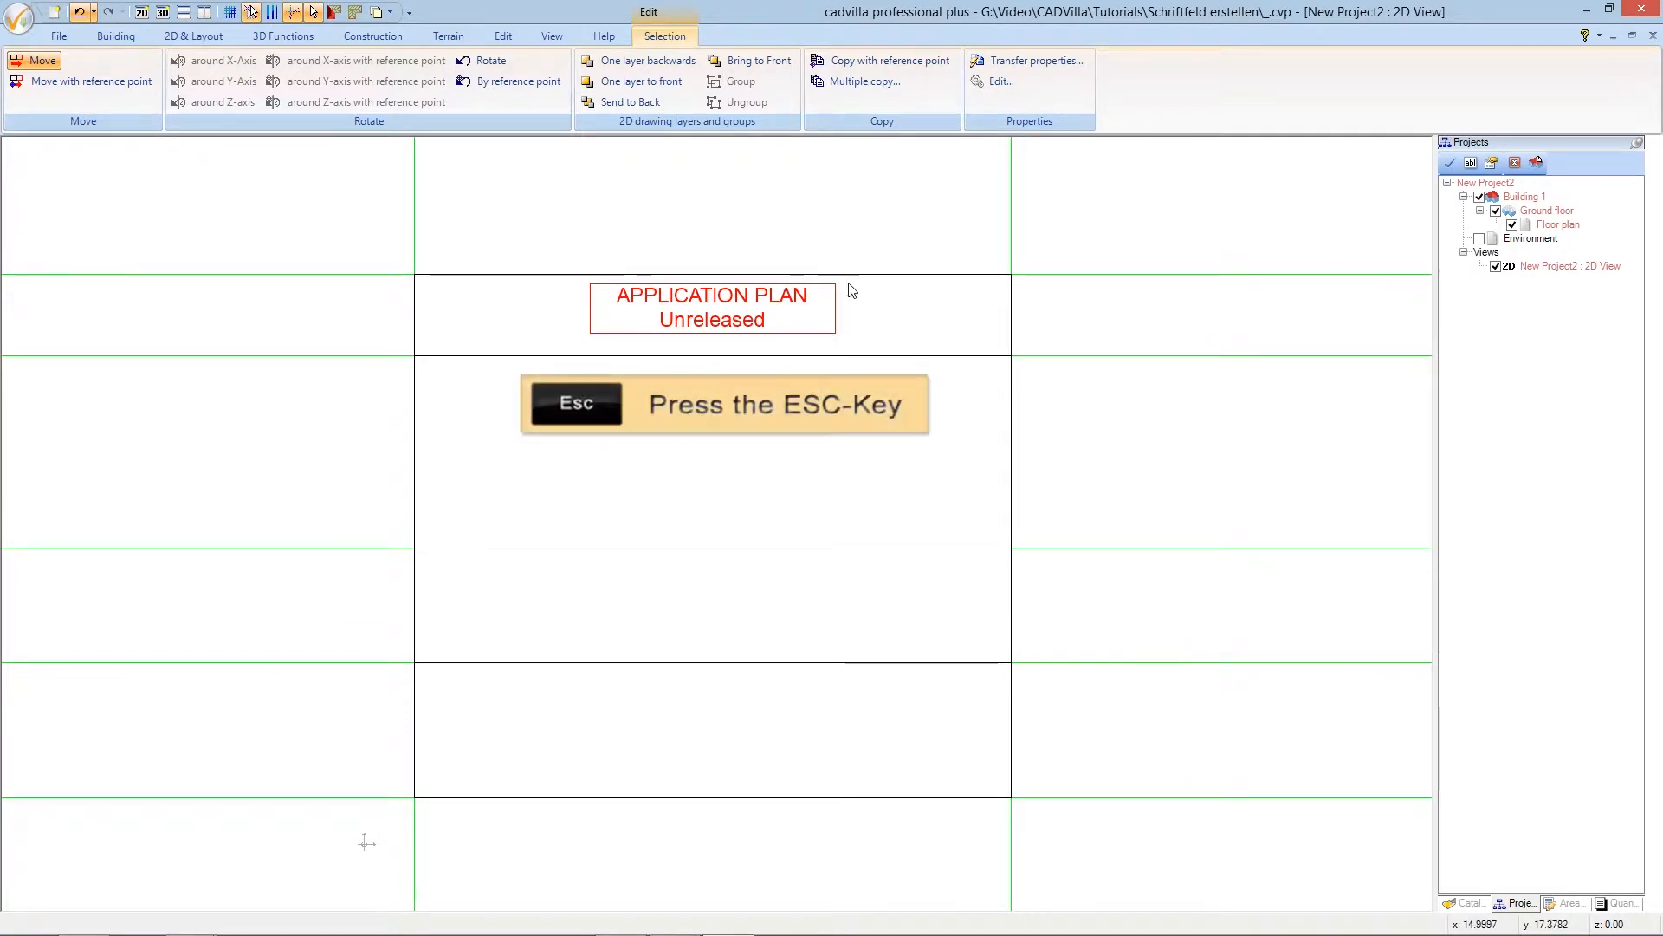
key("Escape")
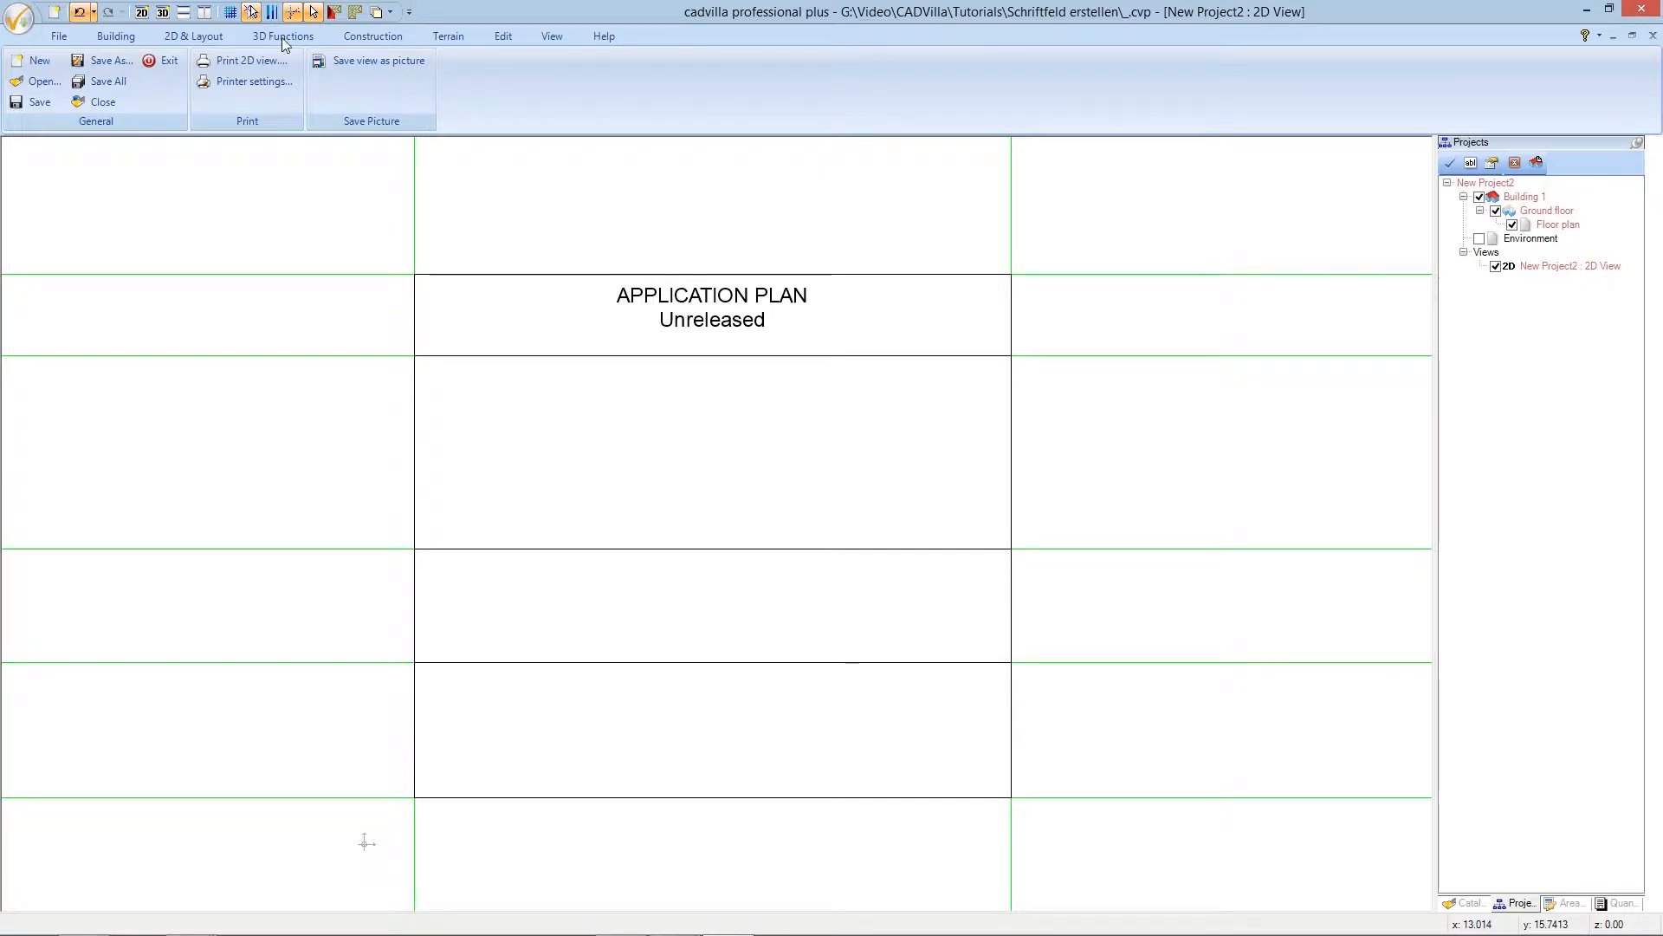
- Insert cadvilla_logo.png as a rectangle bitmap spanning two corners in the title block's lower cell
left_click(197, 38)
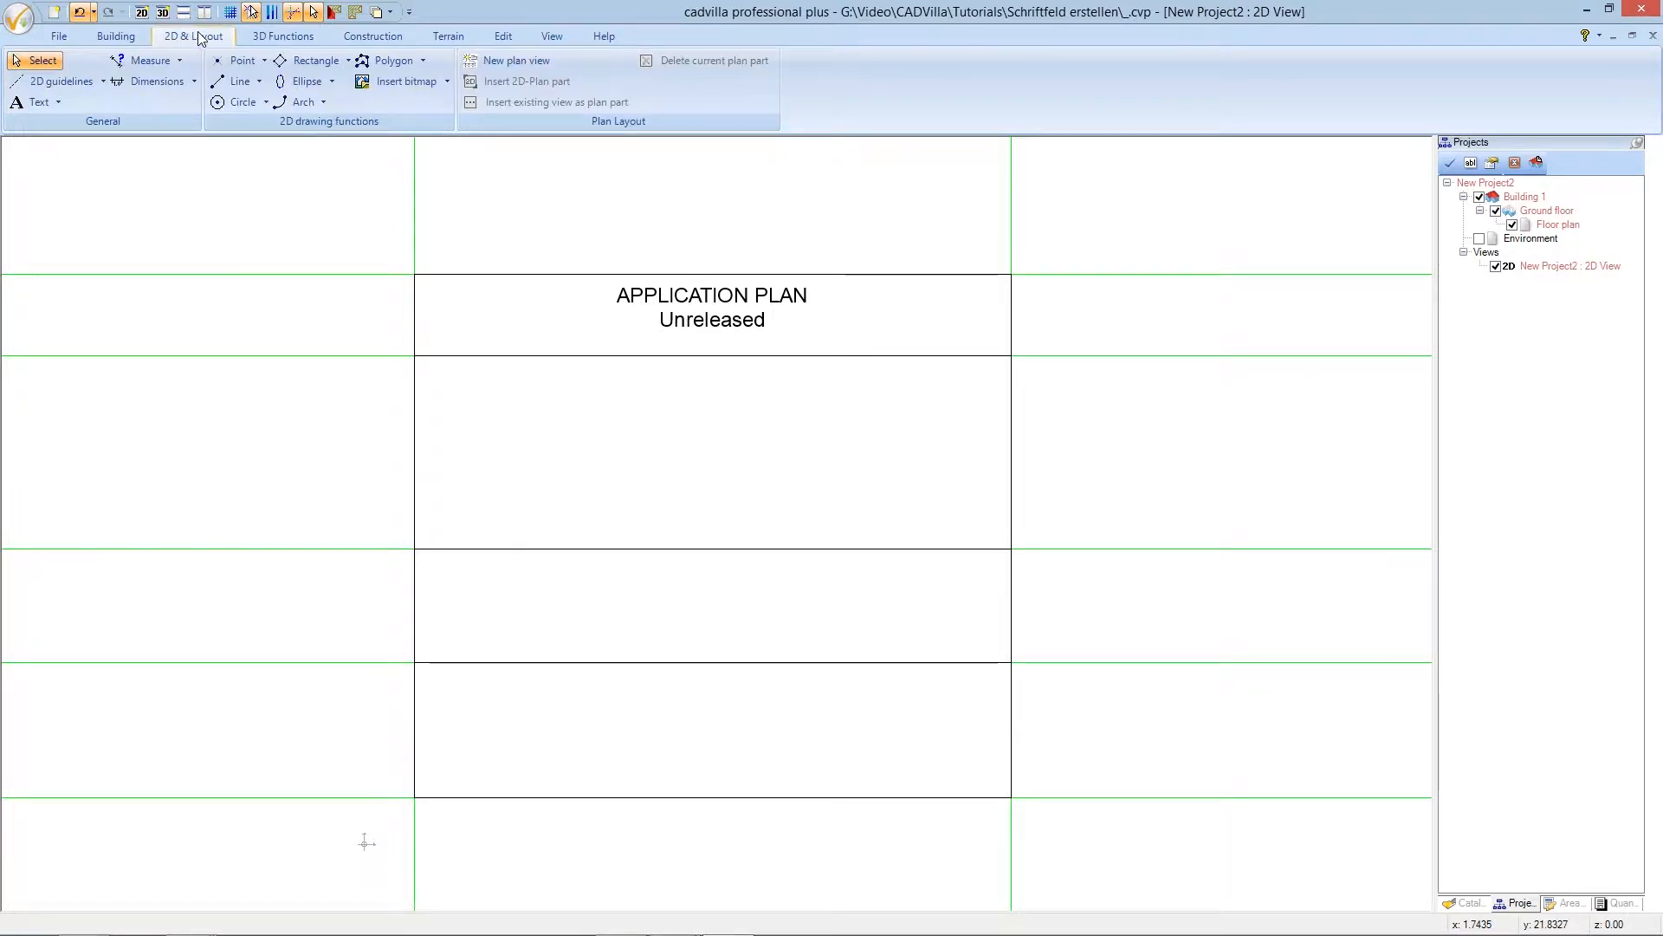
left_click(433, 82)
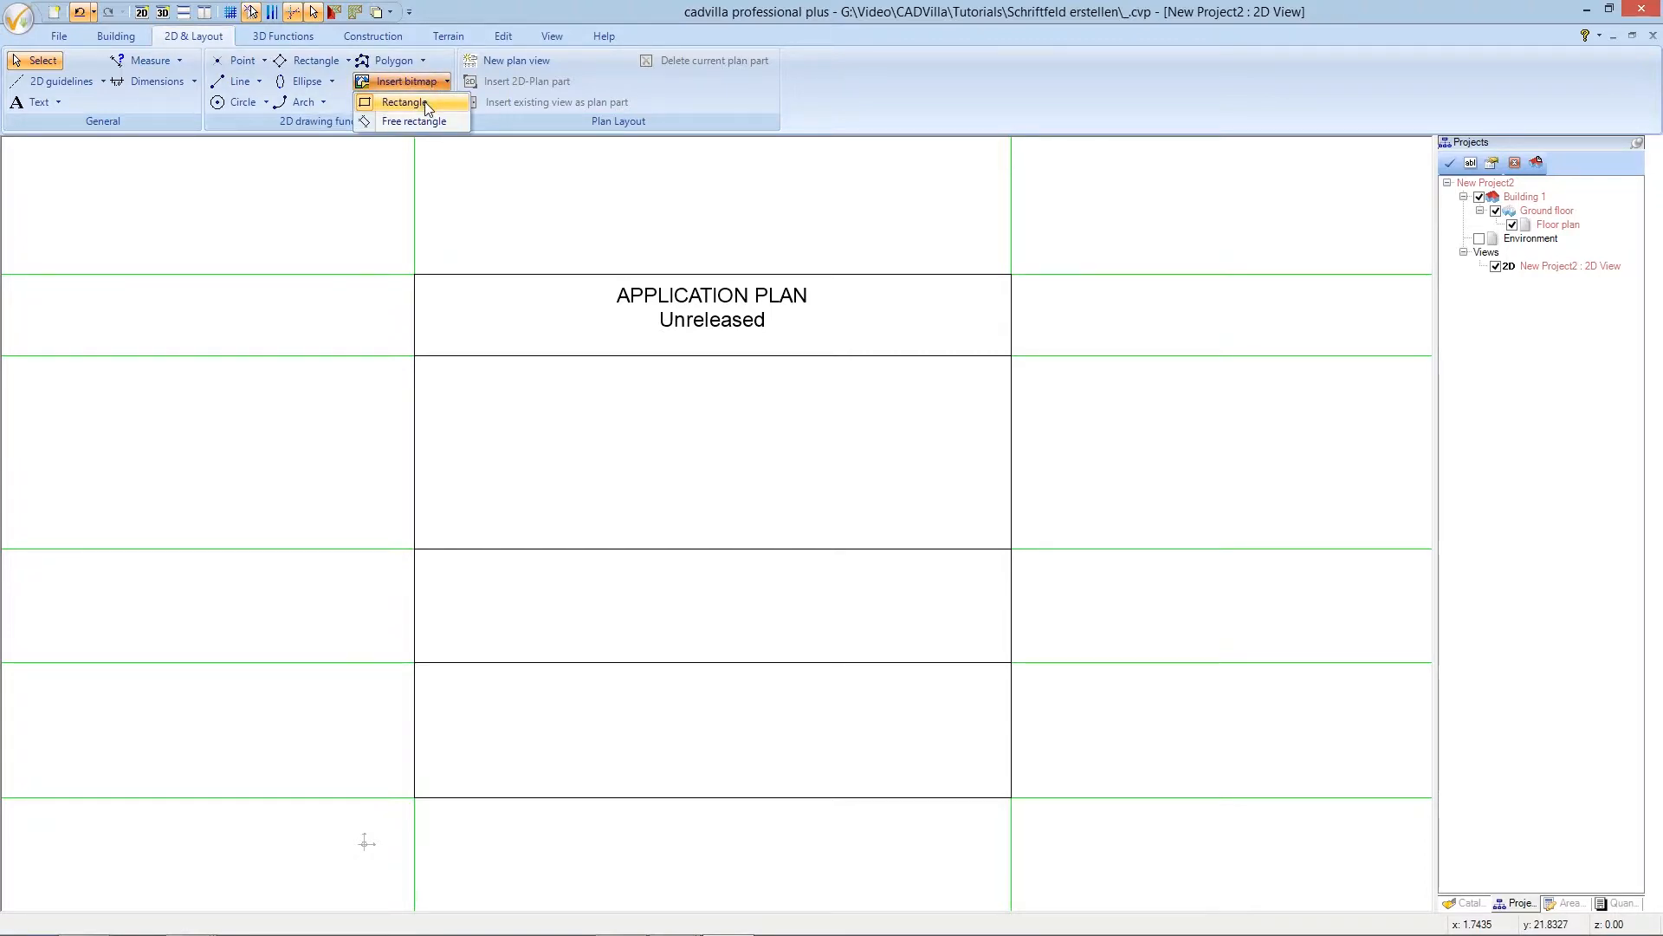
left_click(406, 103)
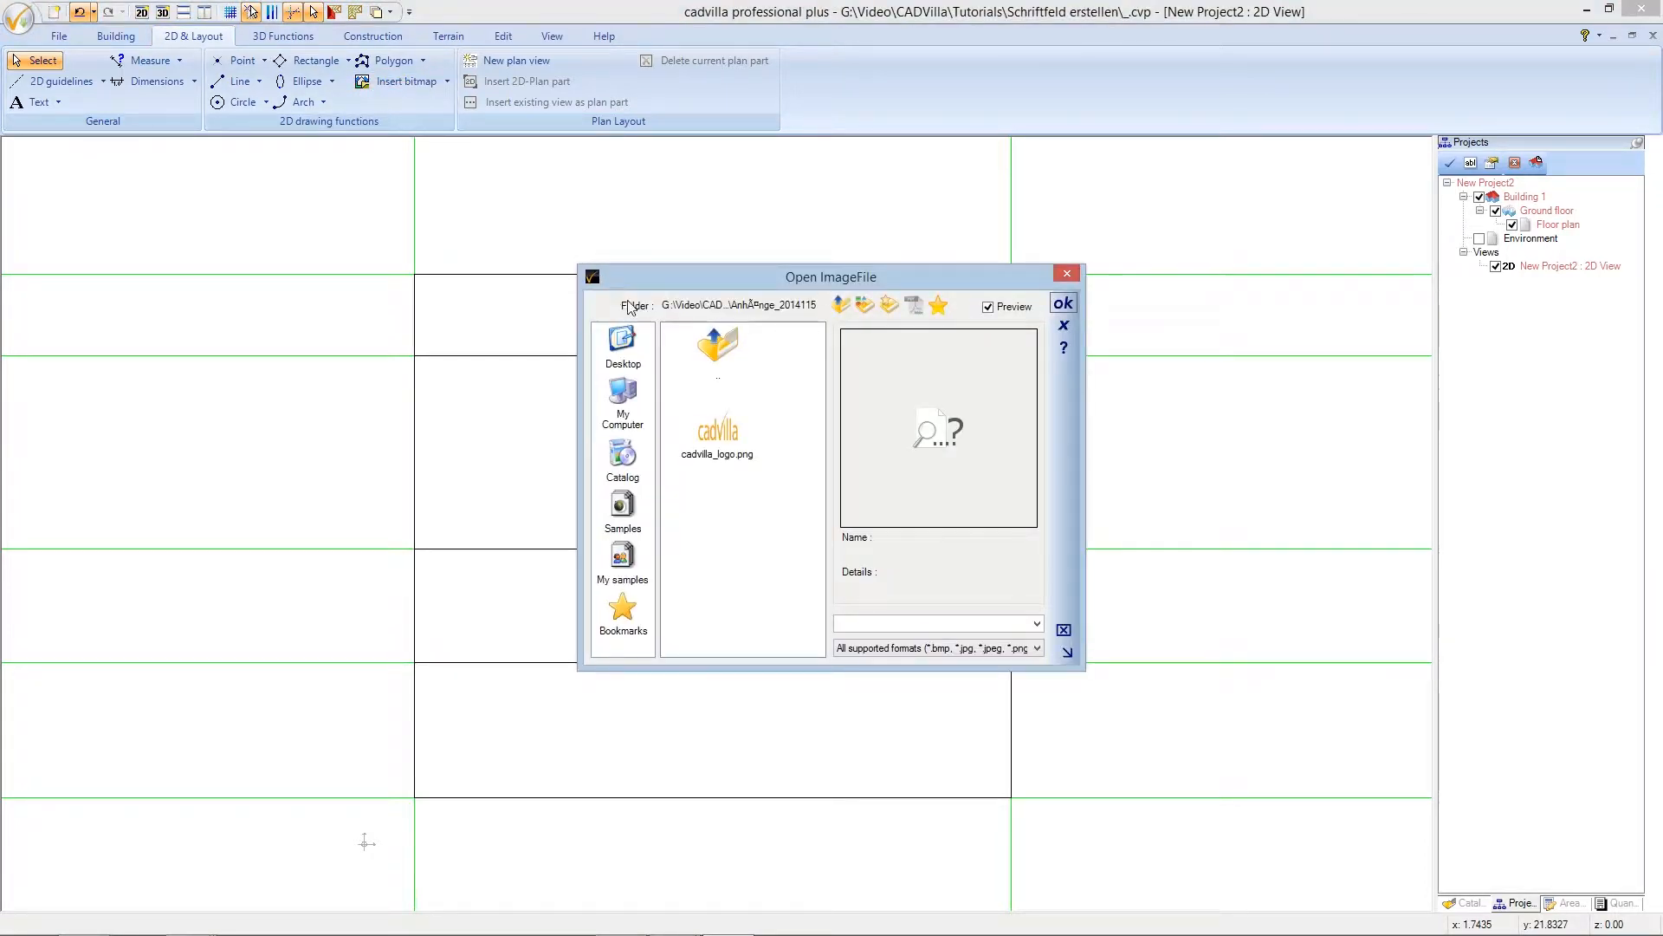
left_click(720, 439)
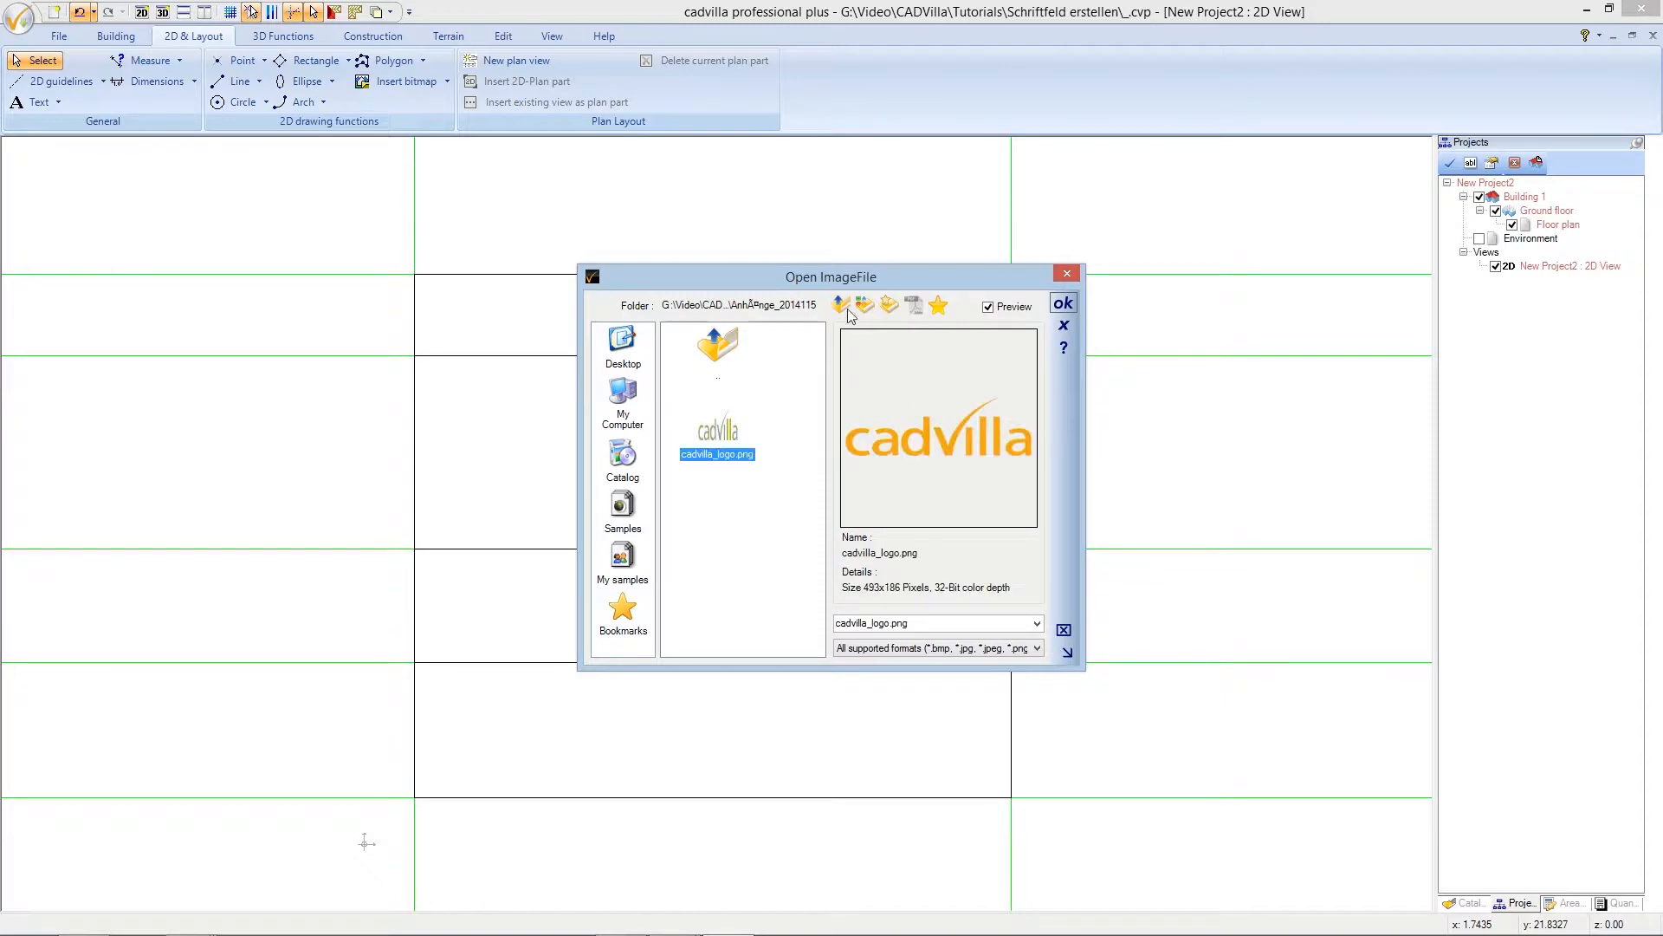
left_click(1061, 305)
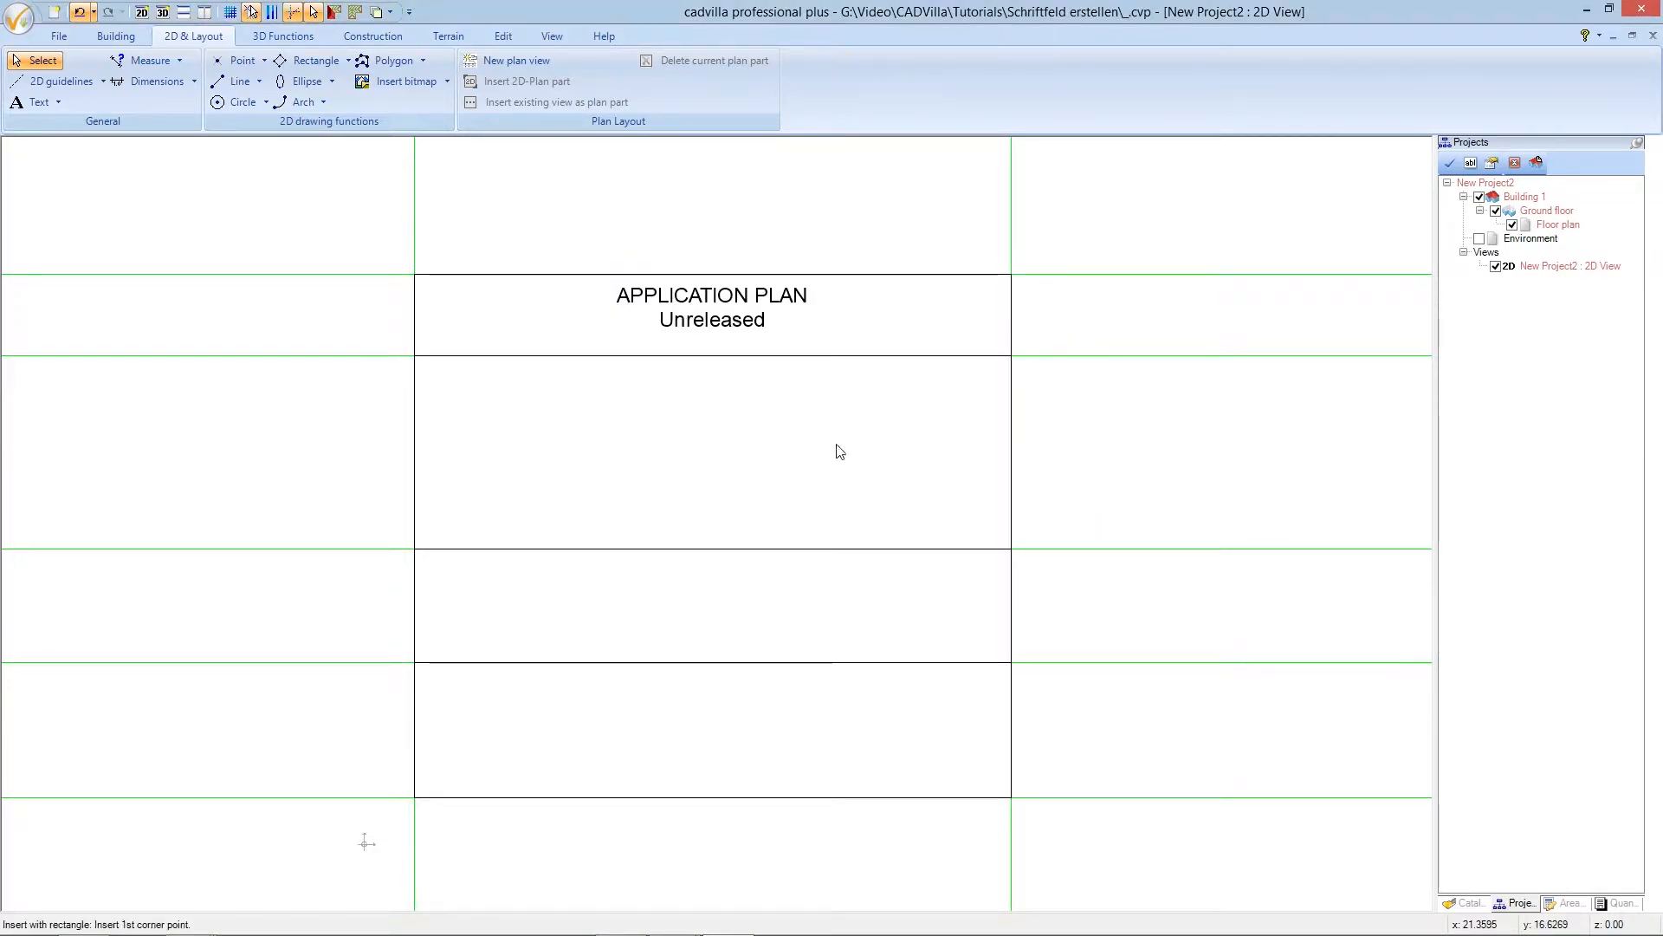
left_click(437, 696)
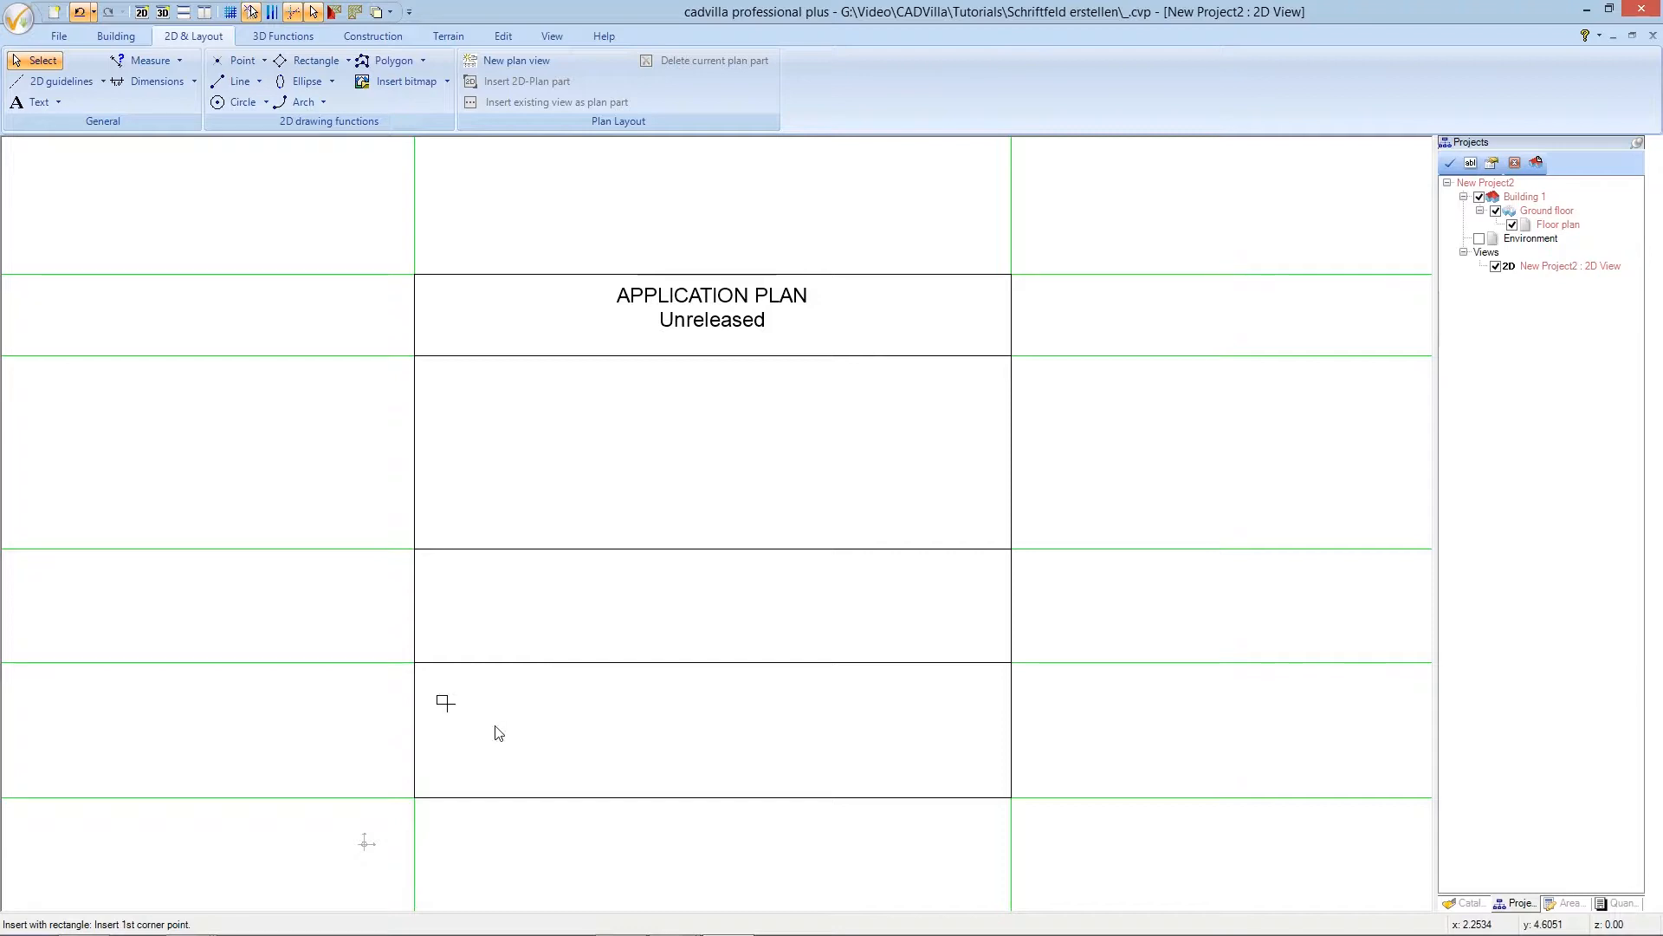
left_click(589, 772)
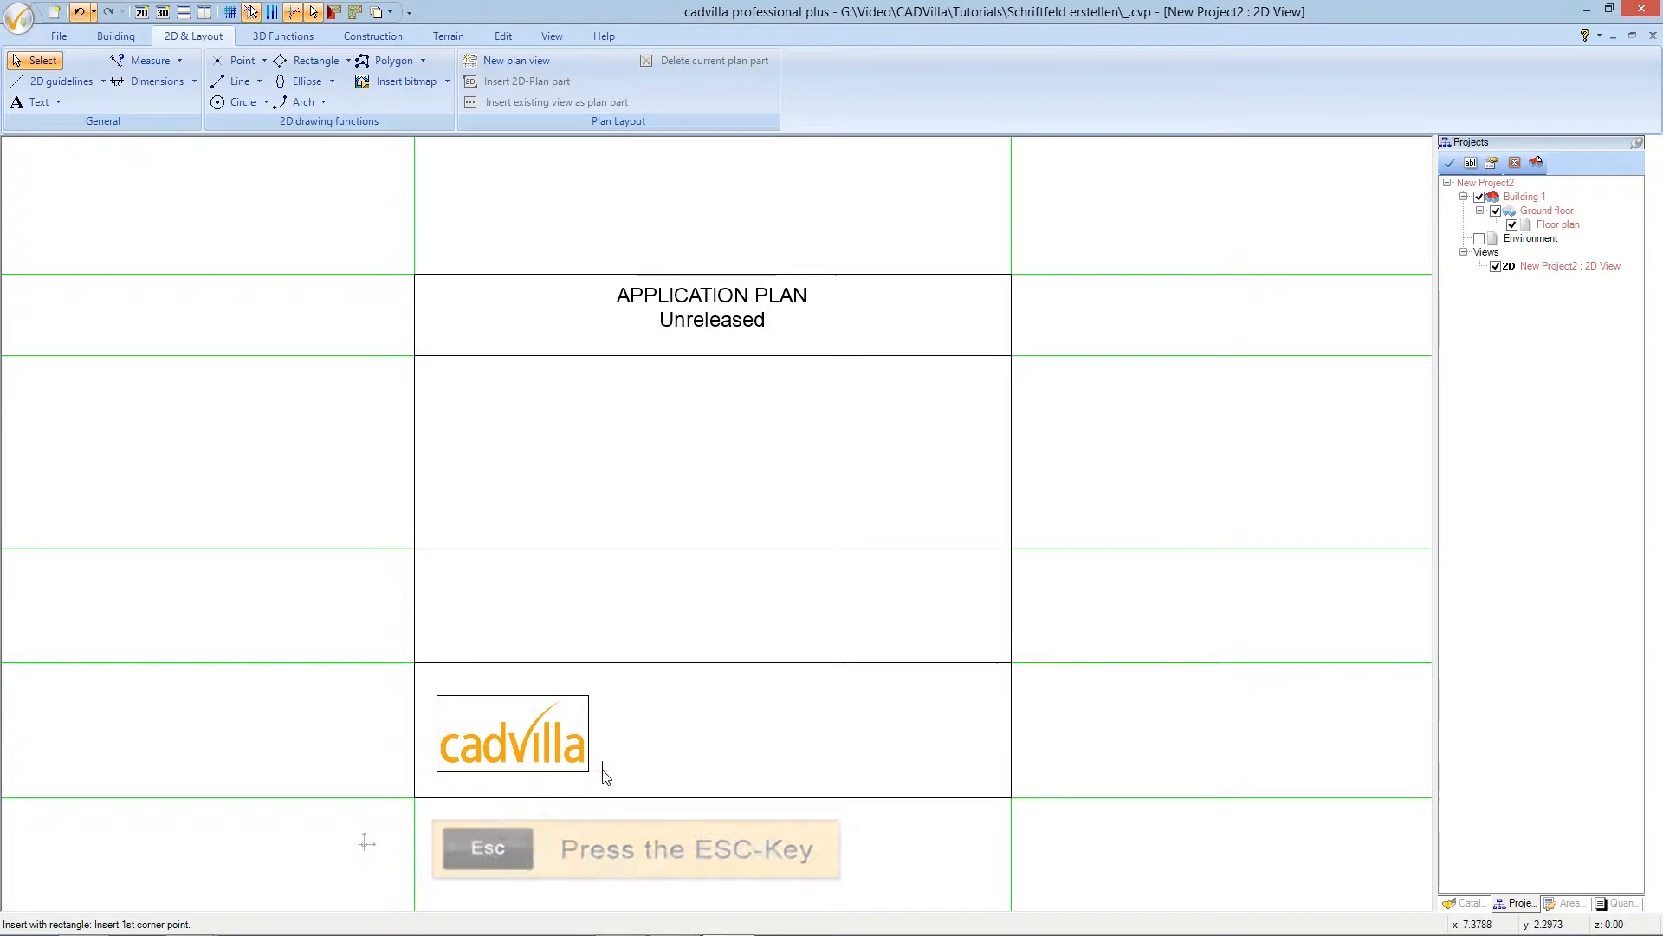
key("Escape")
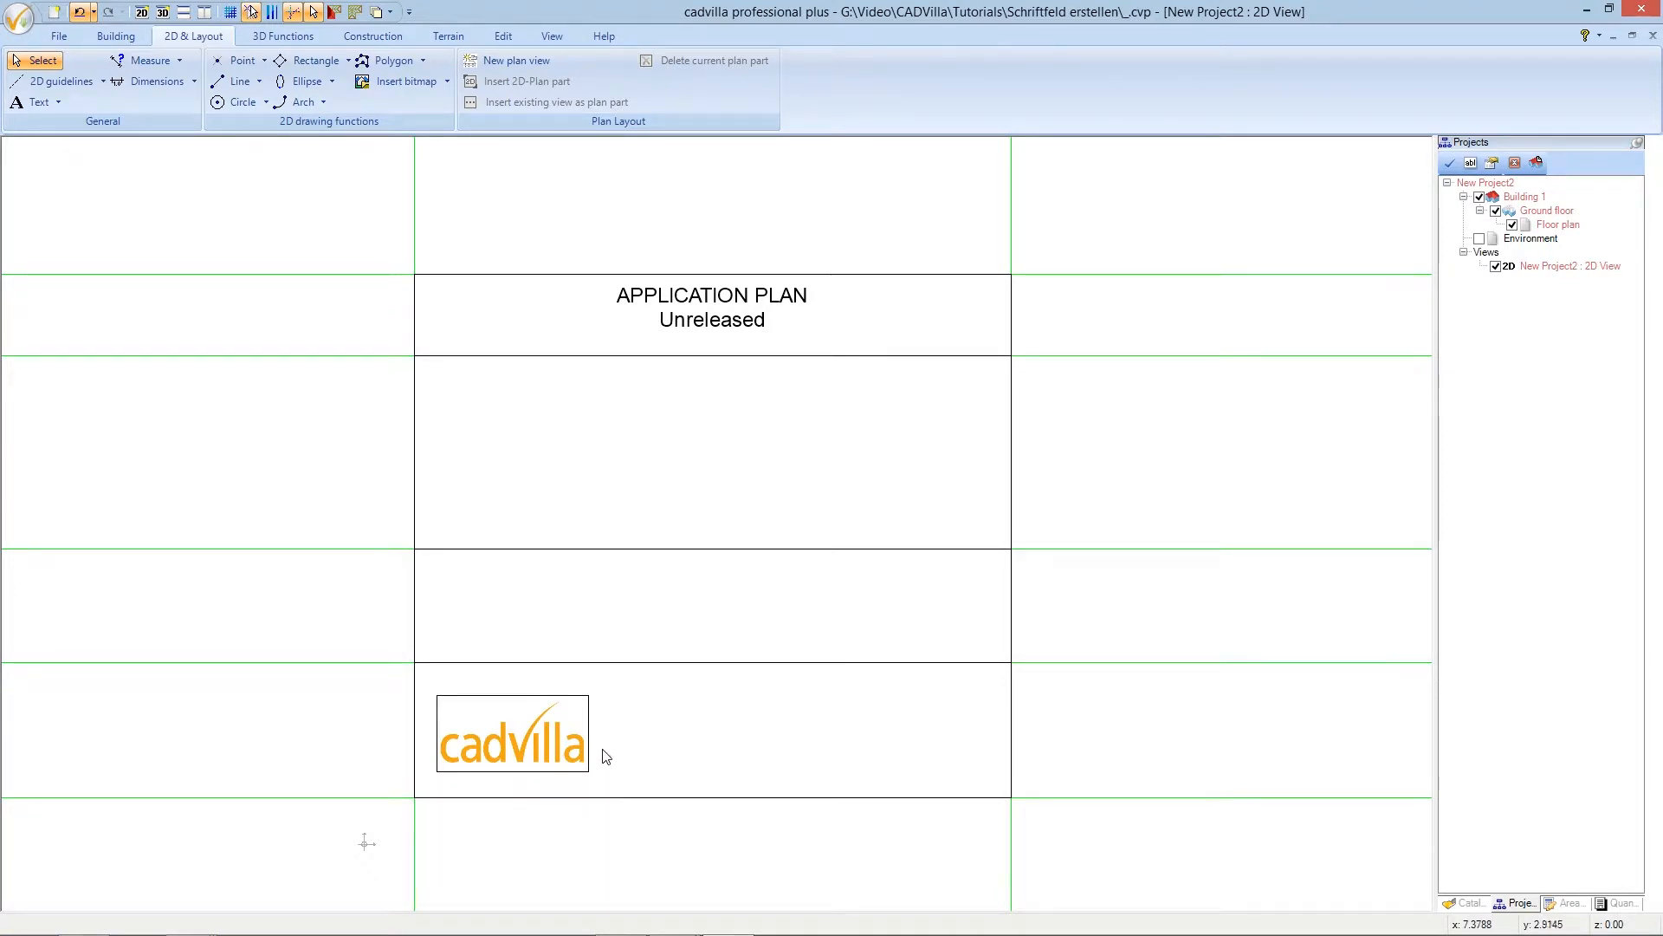
left_click(534, 733)
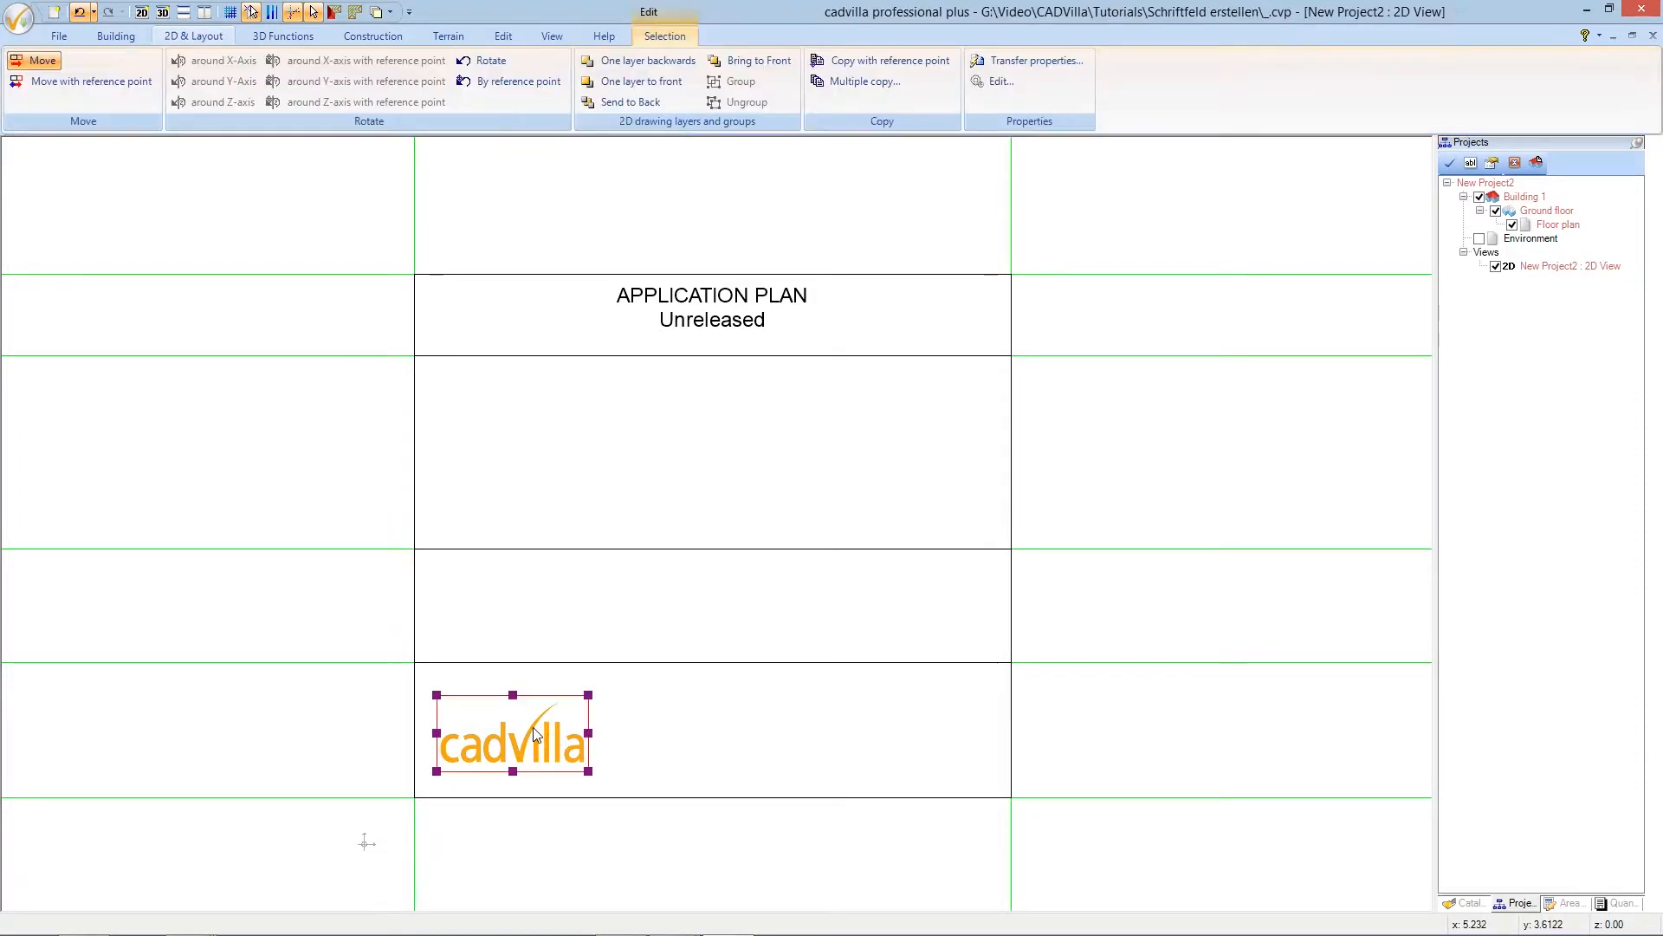
- Scale the cadvilla logo between its left and right edges to a target length of 4 m
right_click(535, 733)
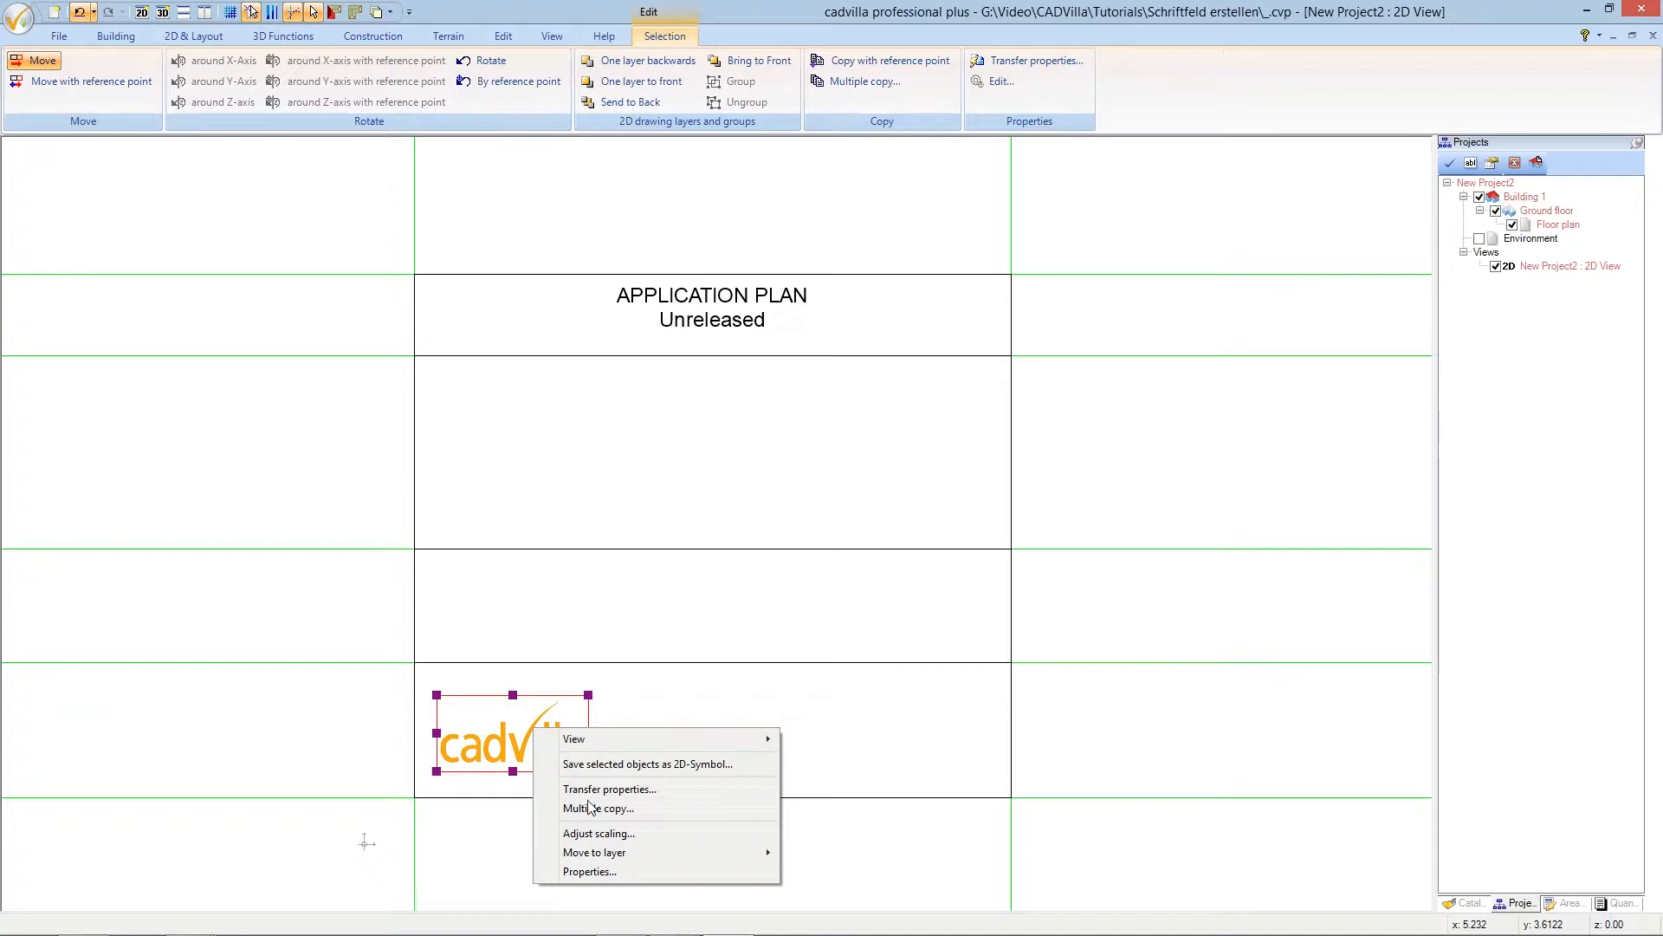
left_click(589, 834)
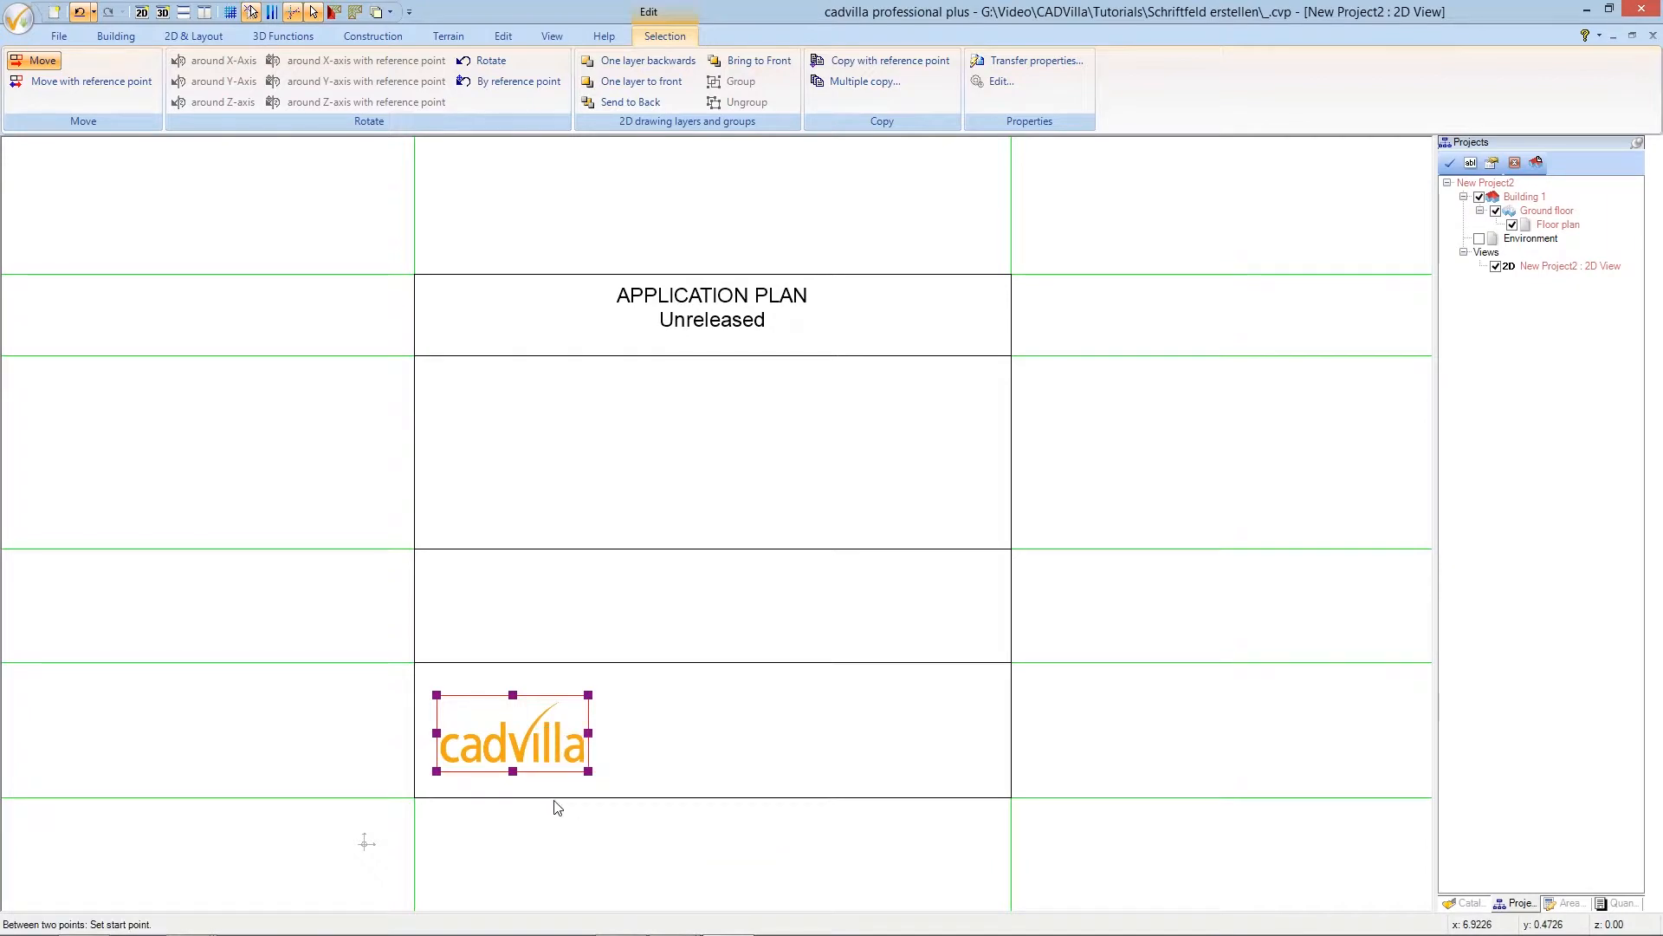
left_click(437, 733)
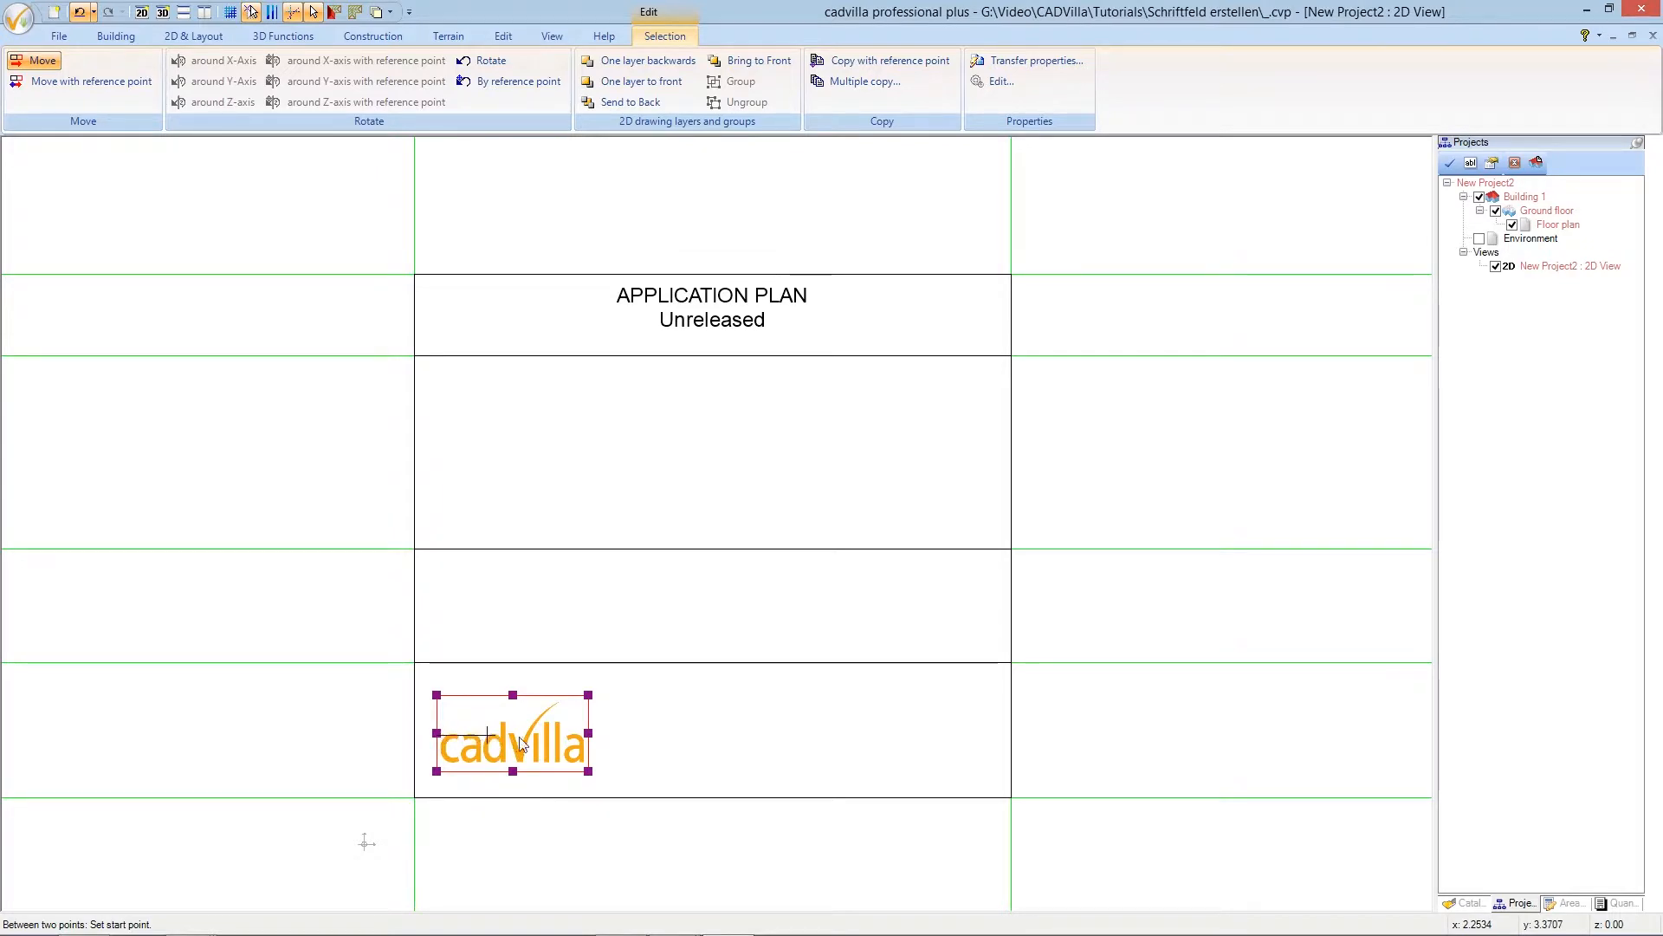
left_click(578, 743)
left_click(589, 738)
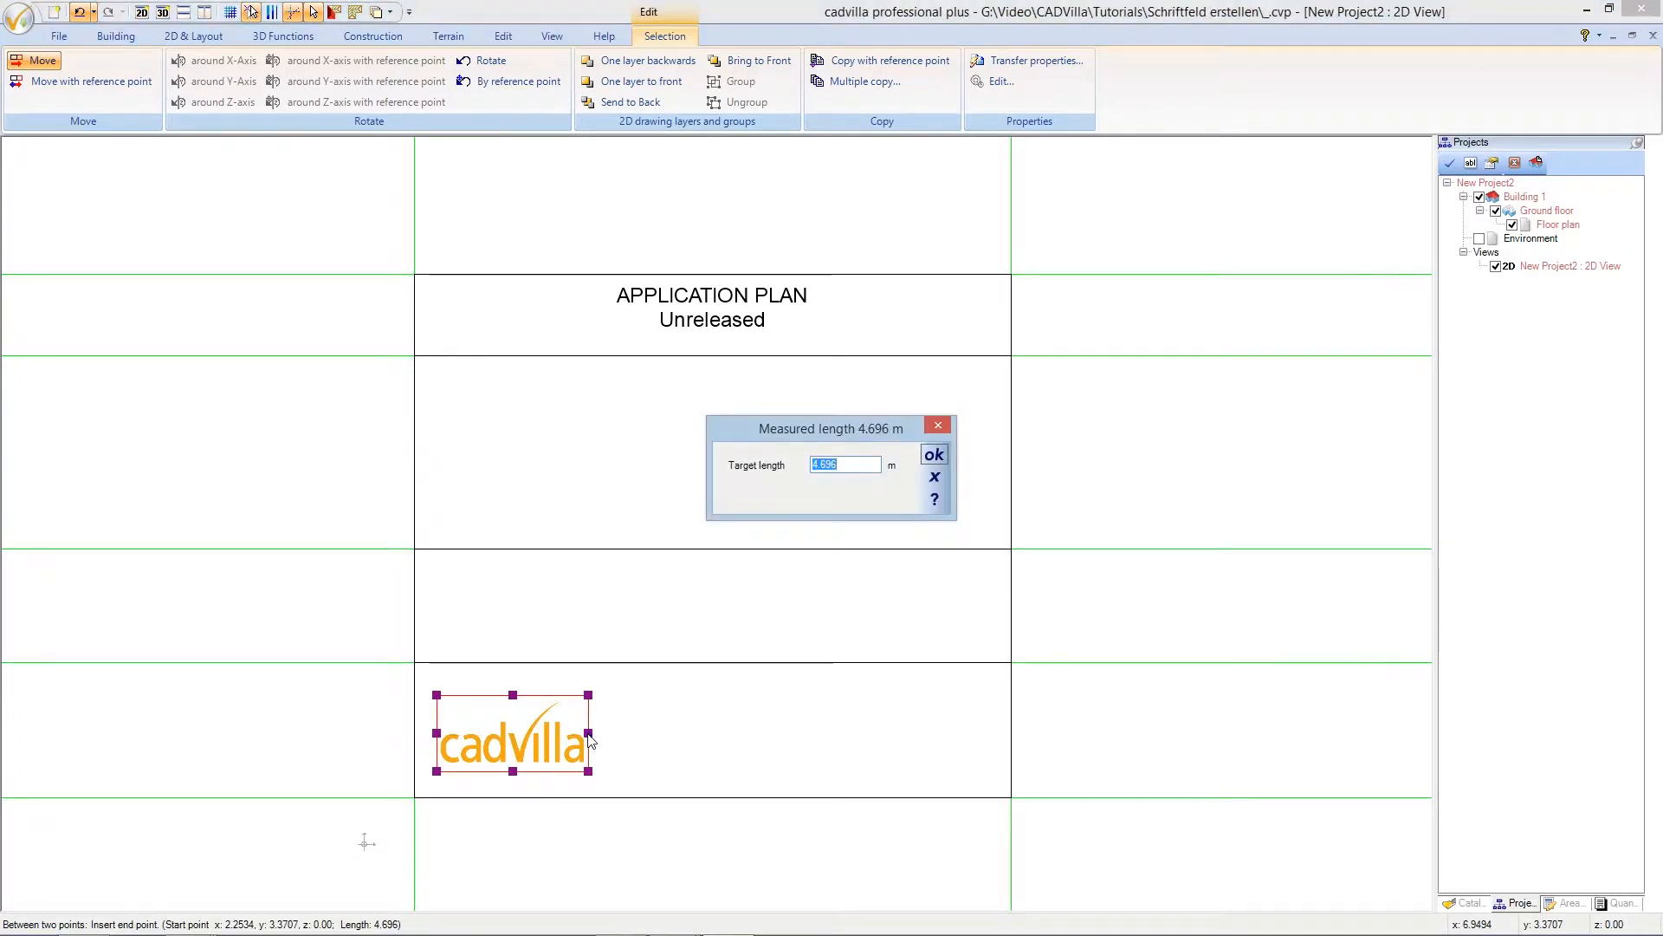
type("4")
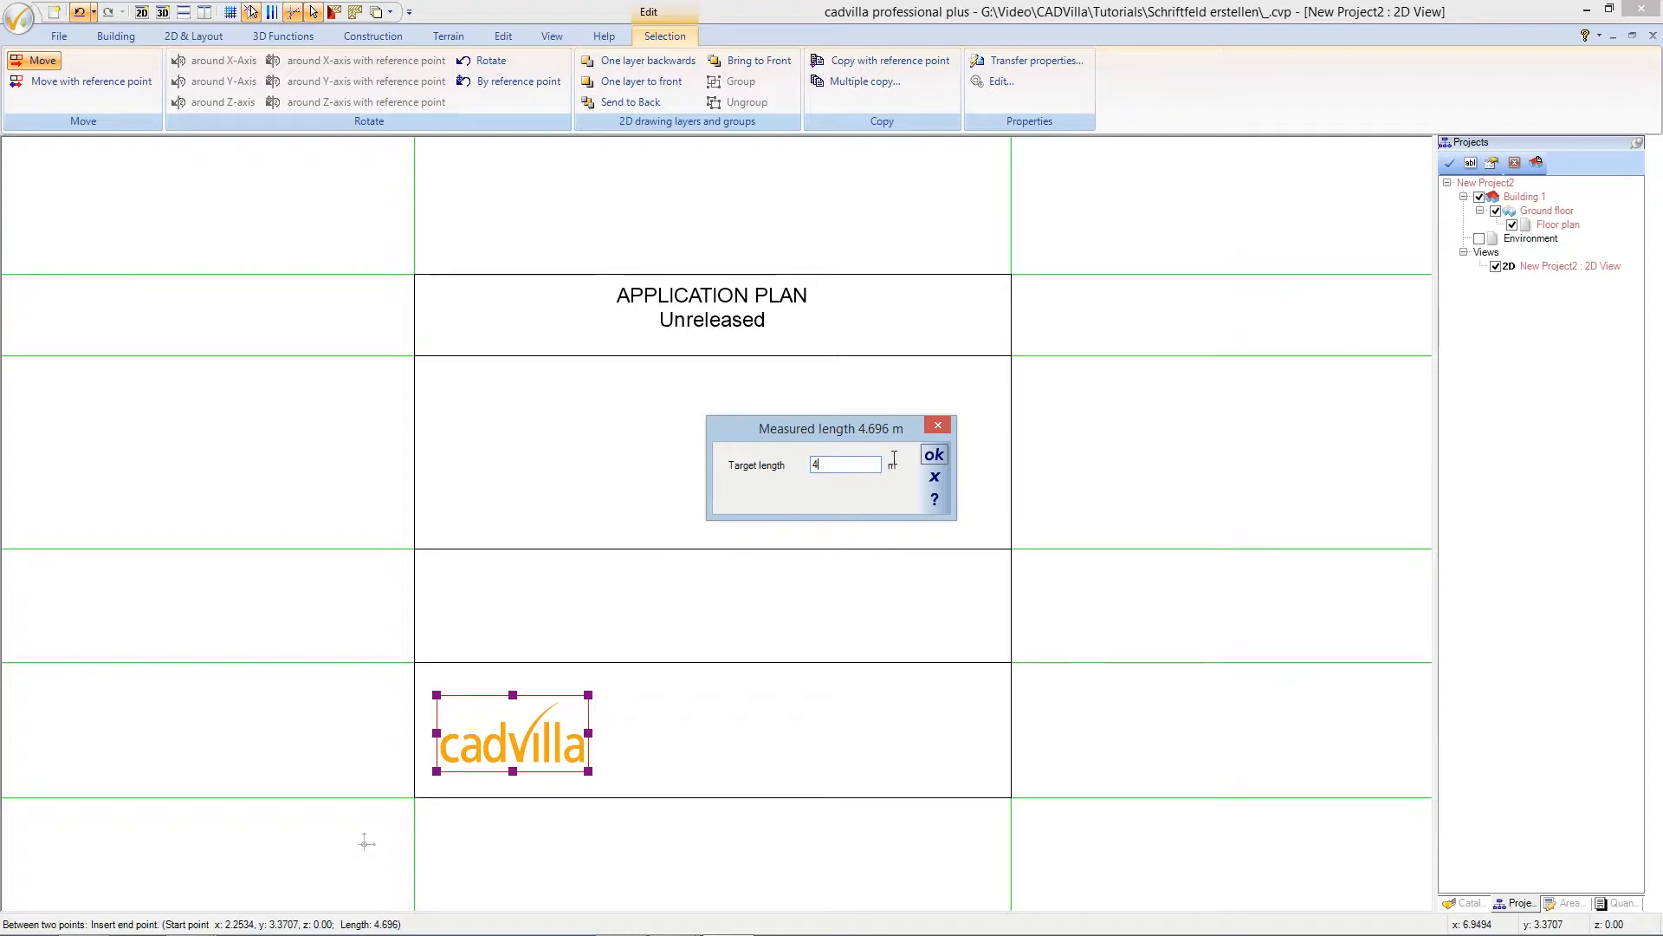
left_click(934, 455)
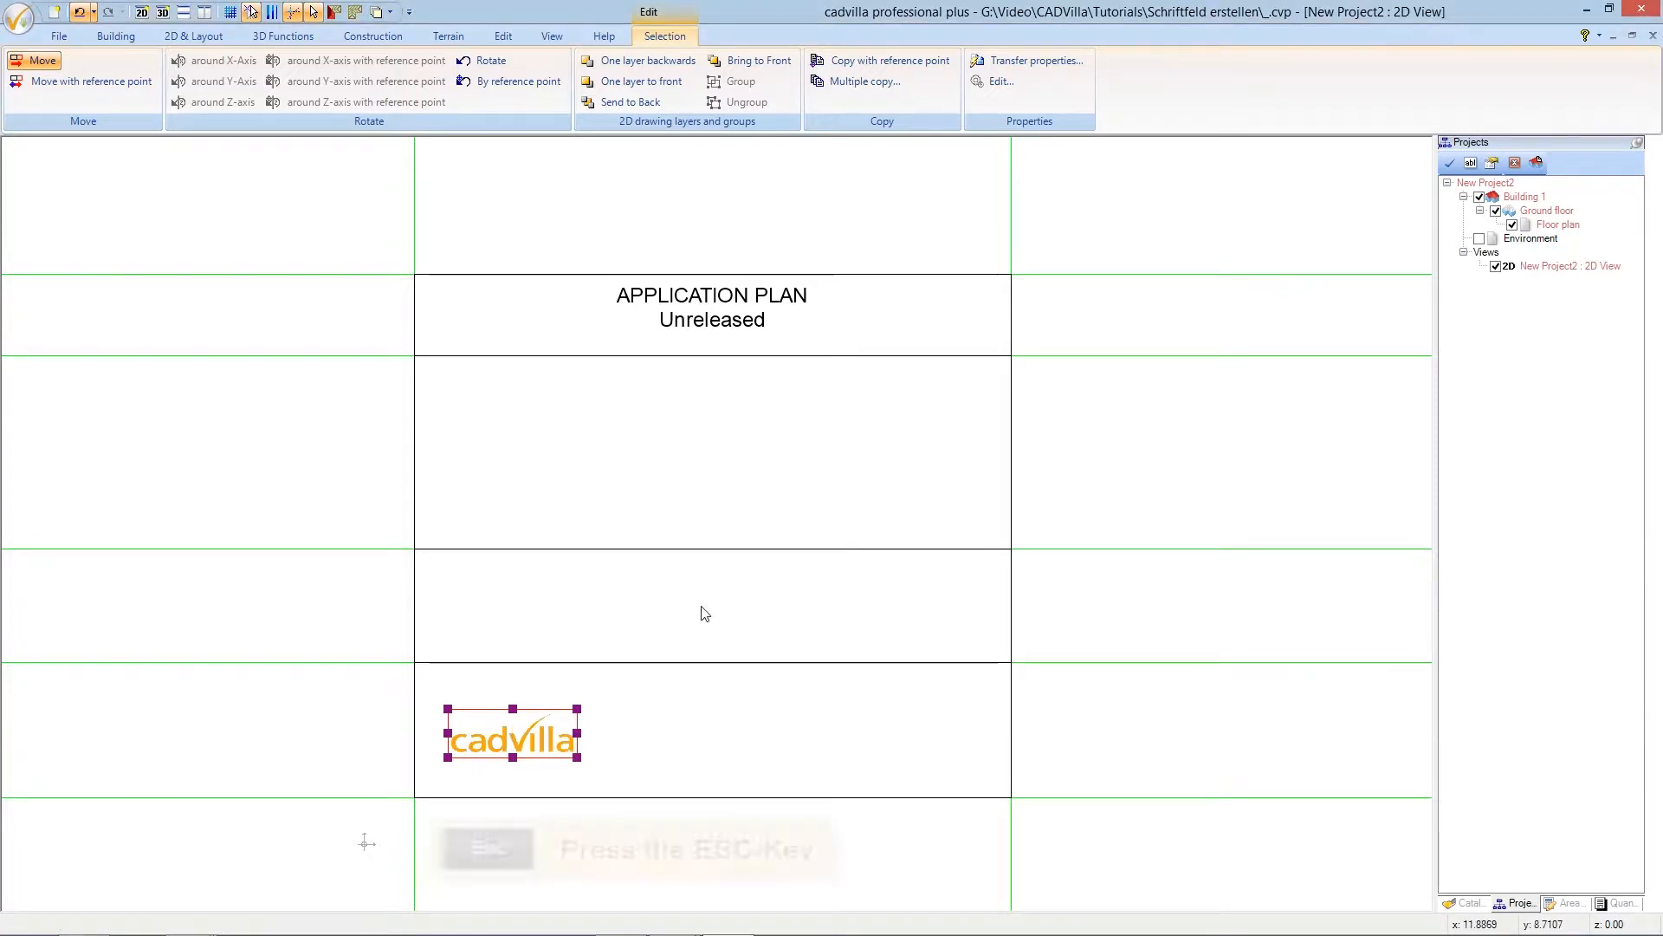
key("Escape")
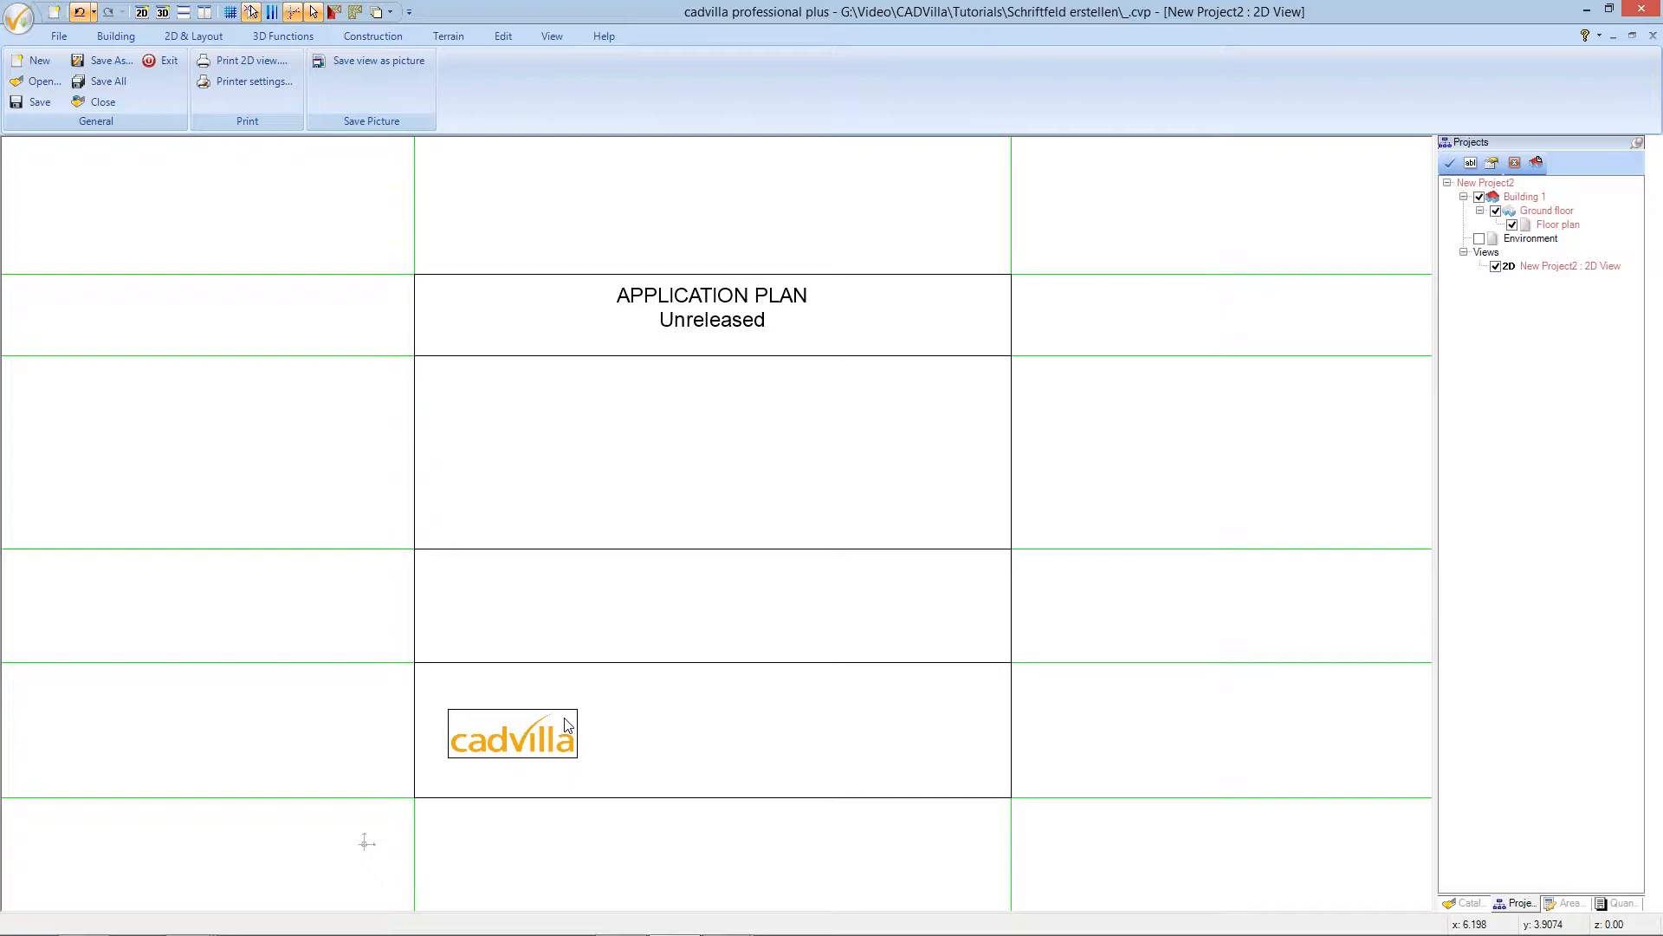
left_click(568, 725)
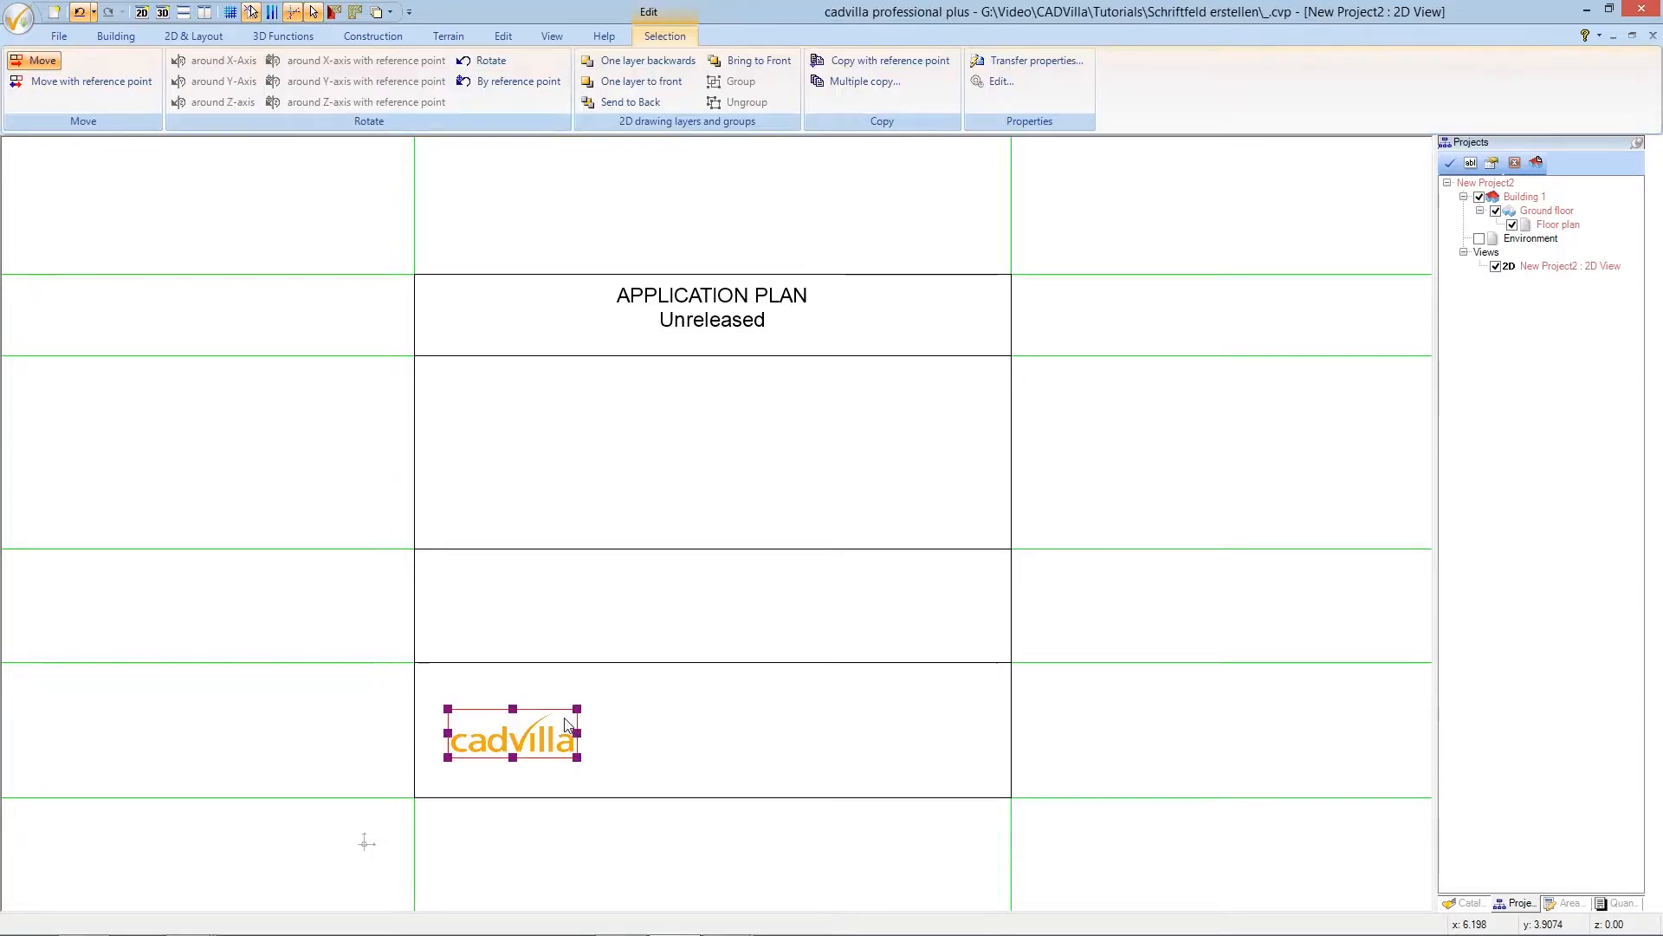
right_click(565, 724)
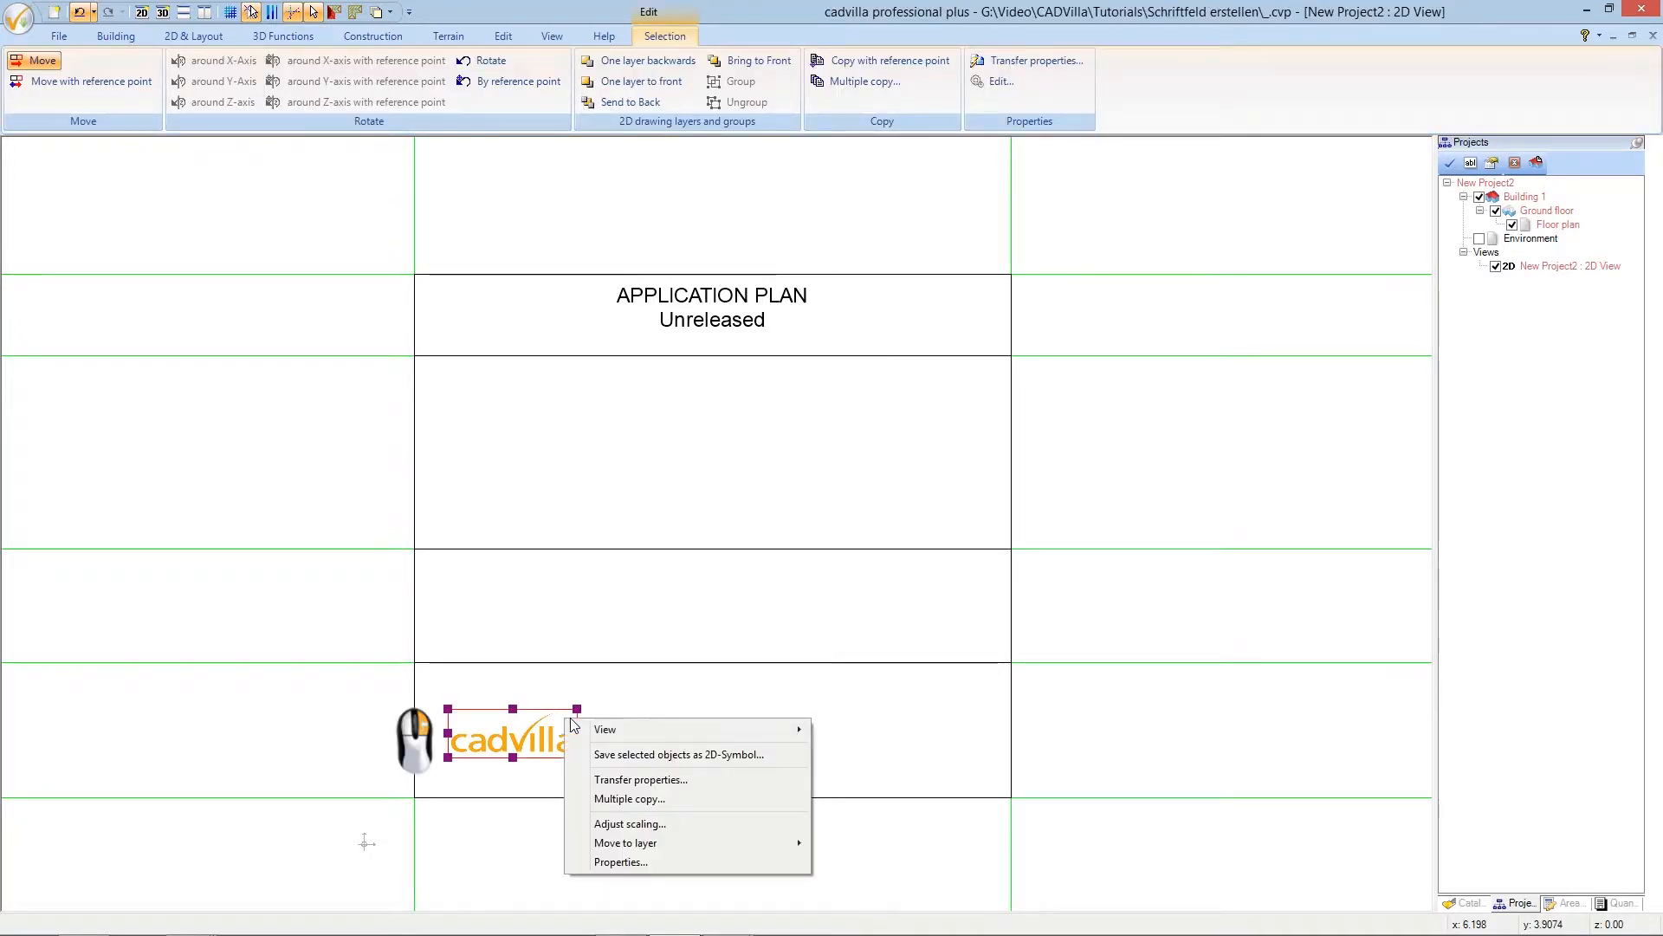
- Set the logo's outline line type to invisible in its image properties
left_click(672, 862)
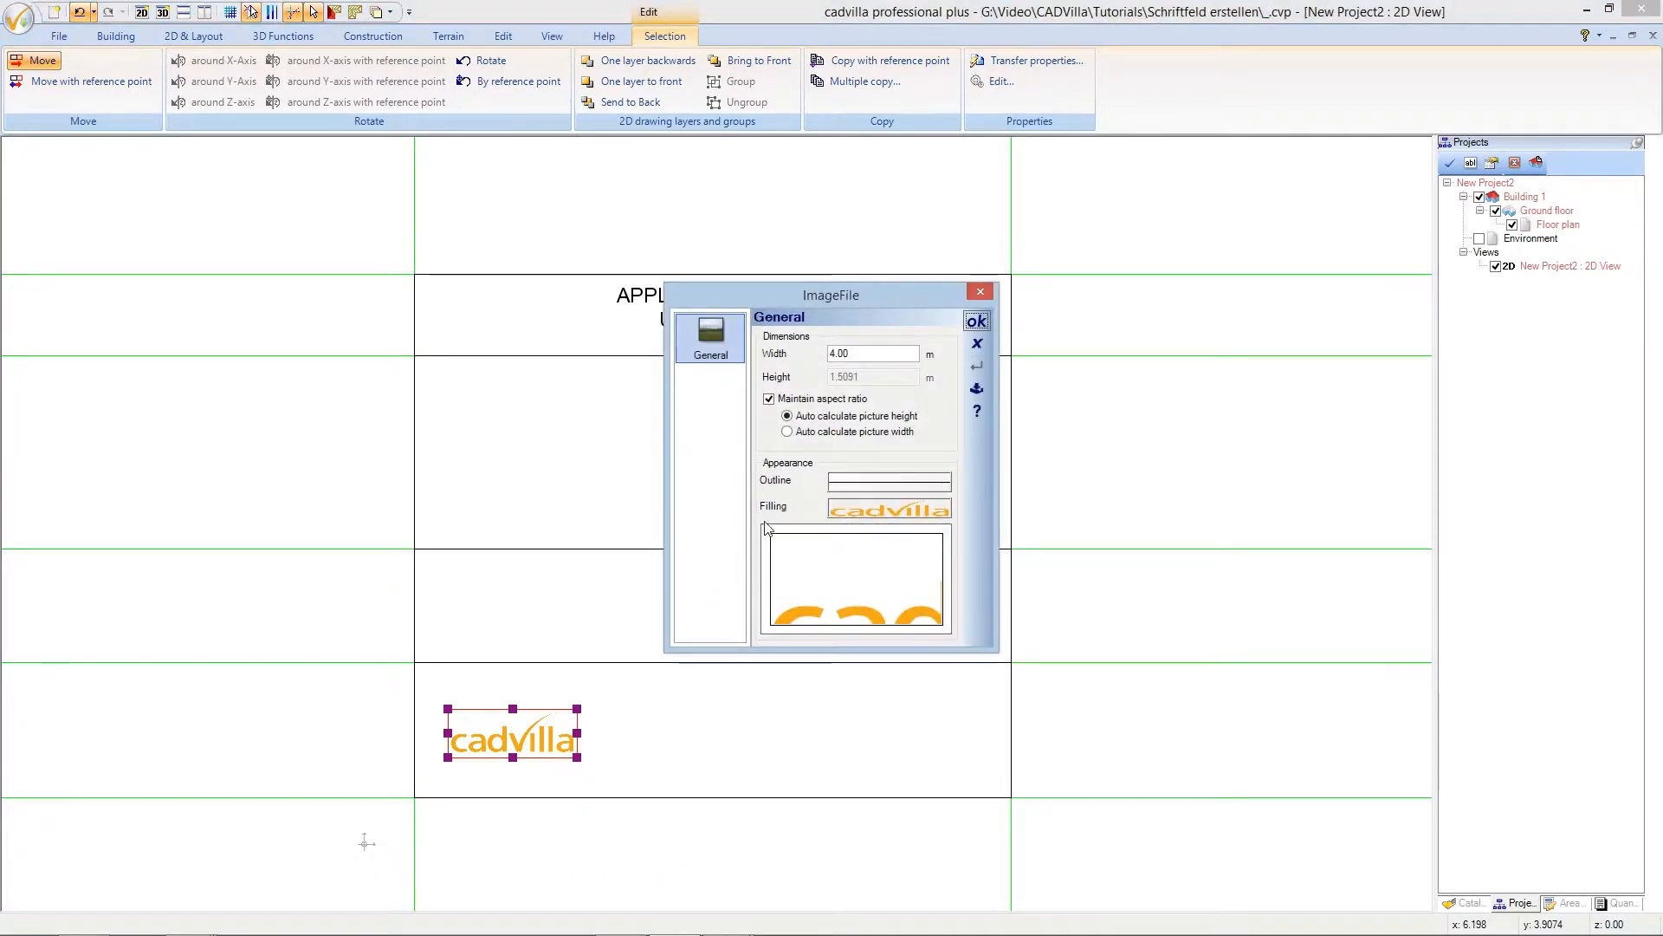
left_click(843, 487)
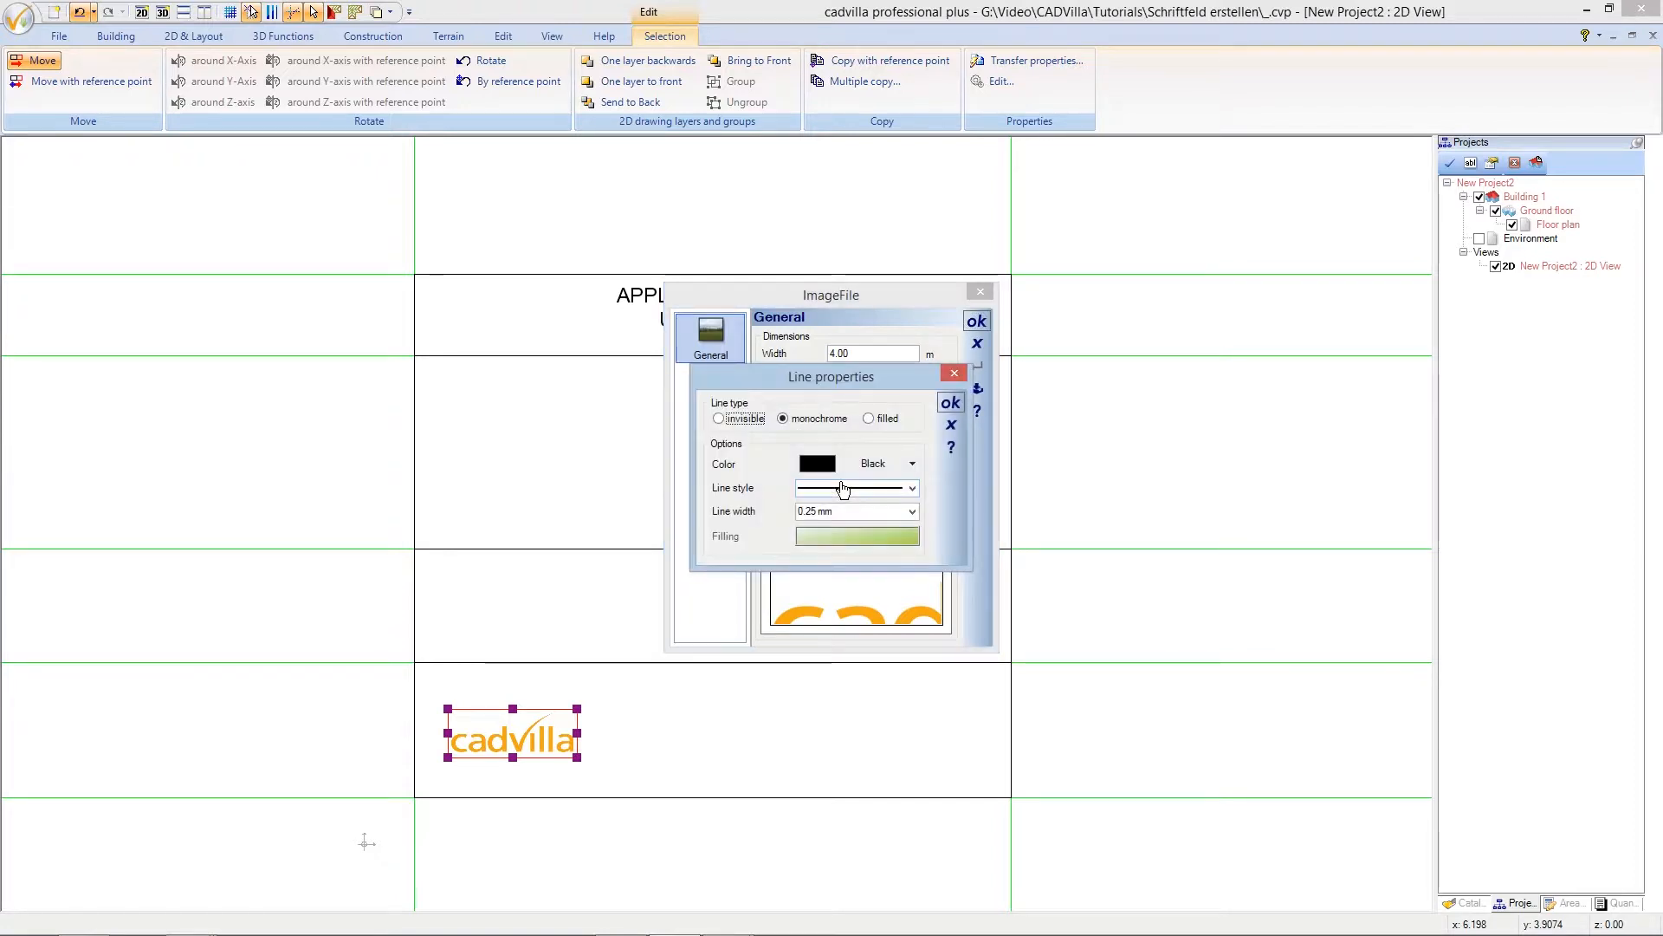
left_click(726, 420)
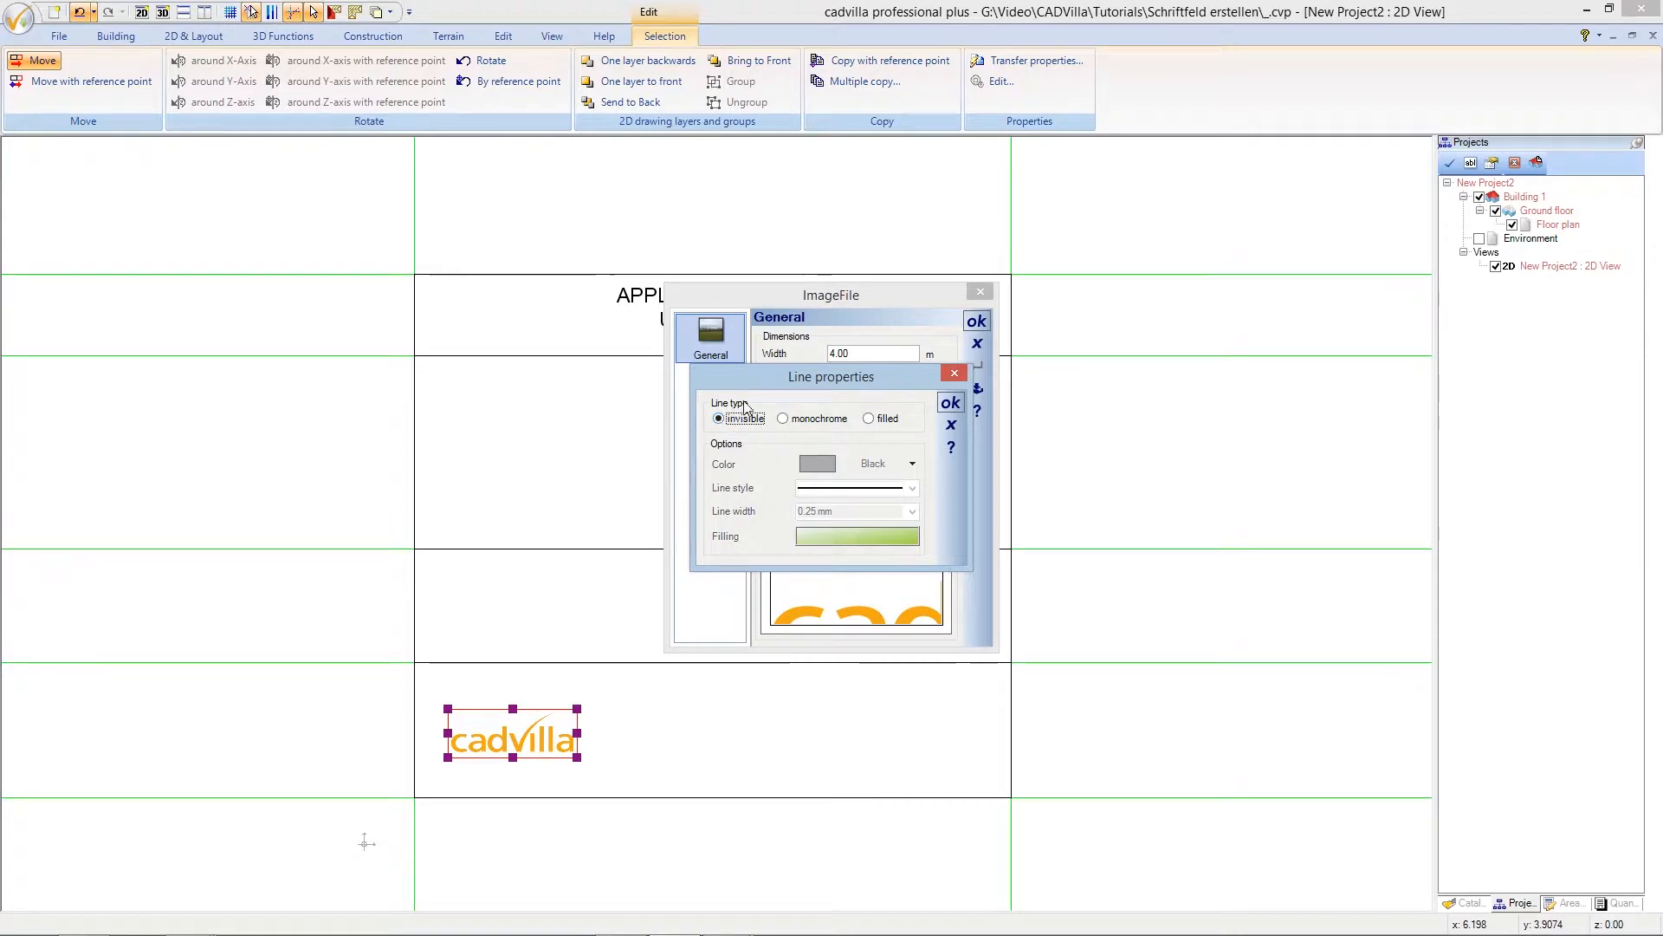
left_click(950, 404)
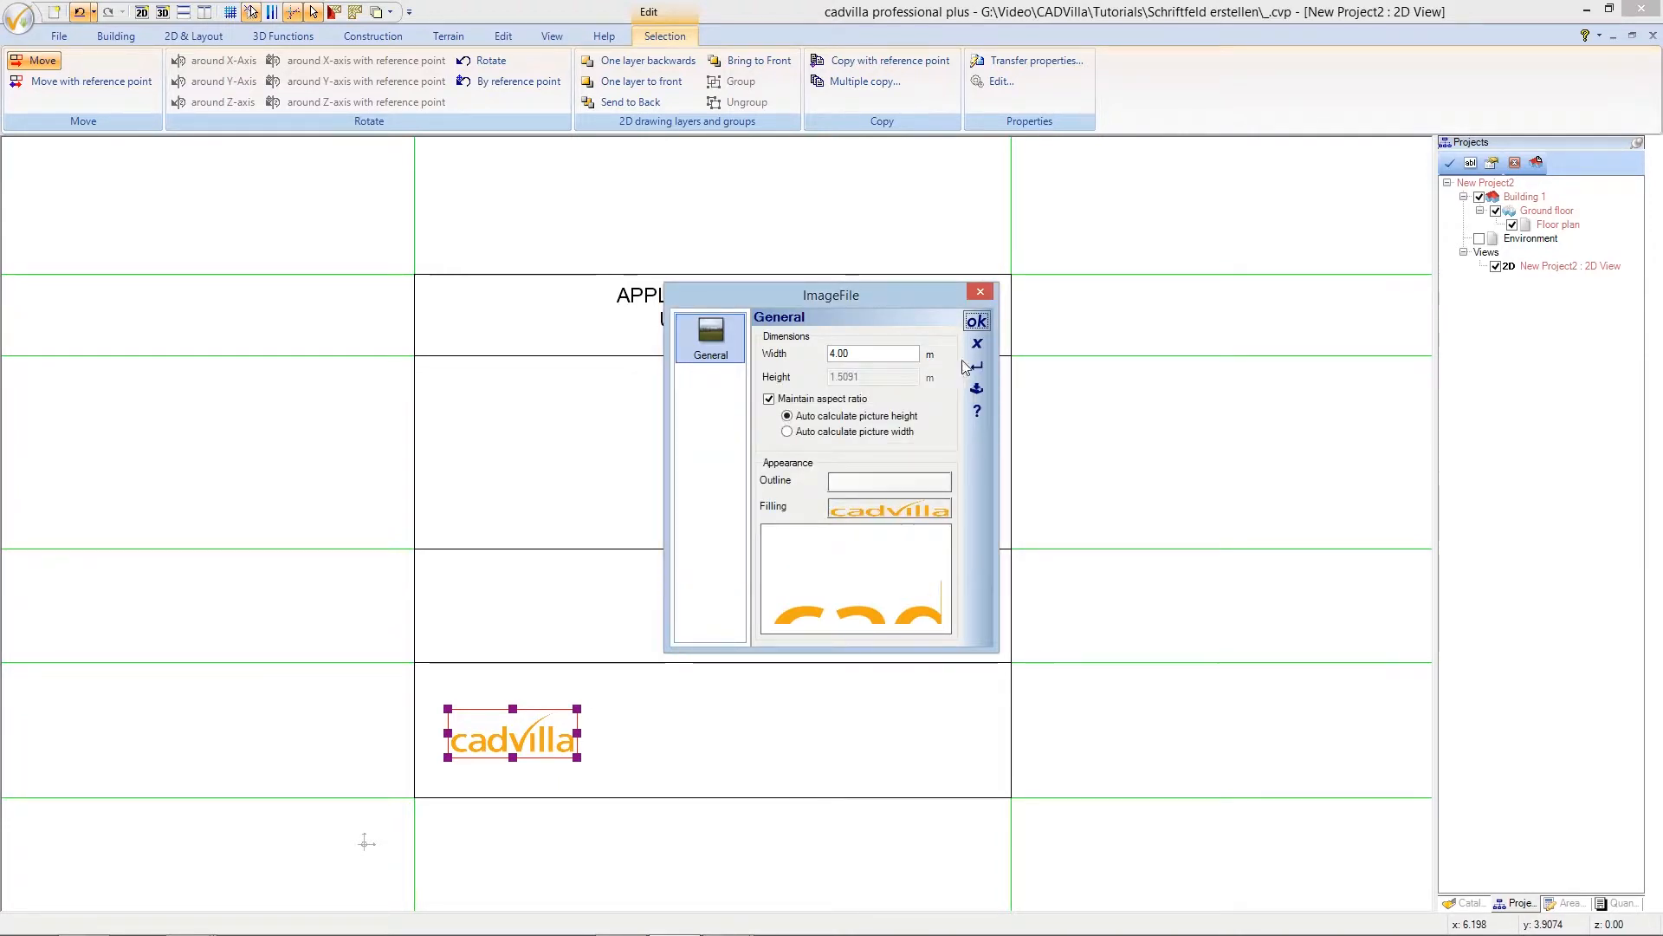
left_click(977, 324)
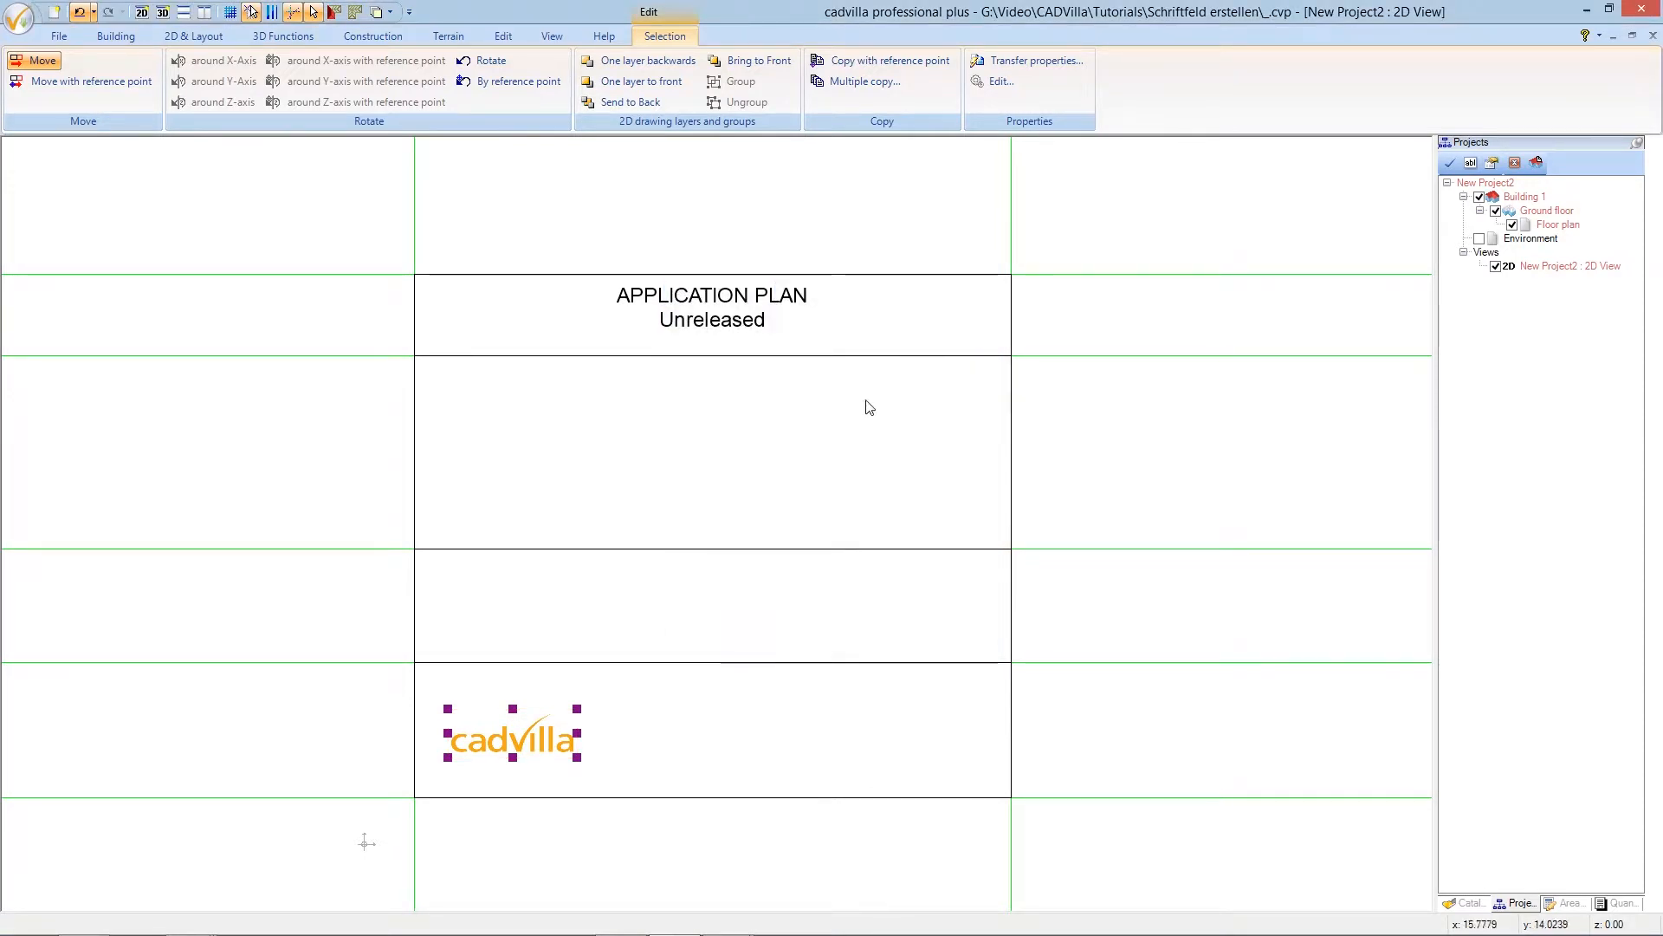
key("Escape")
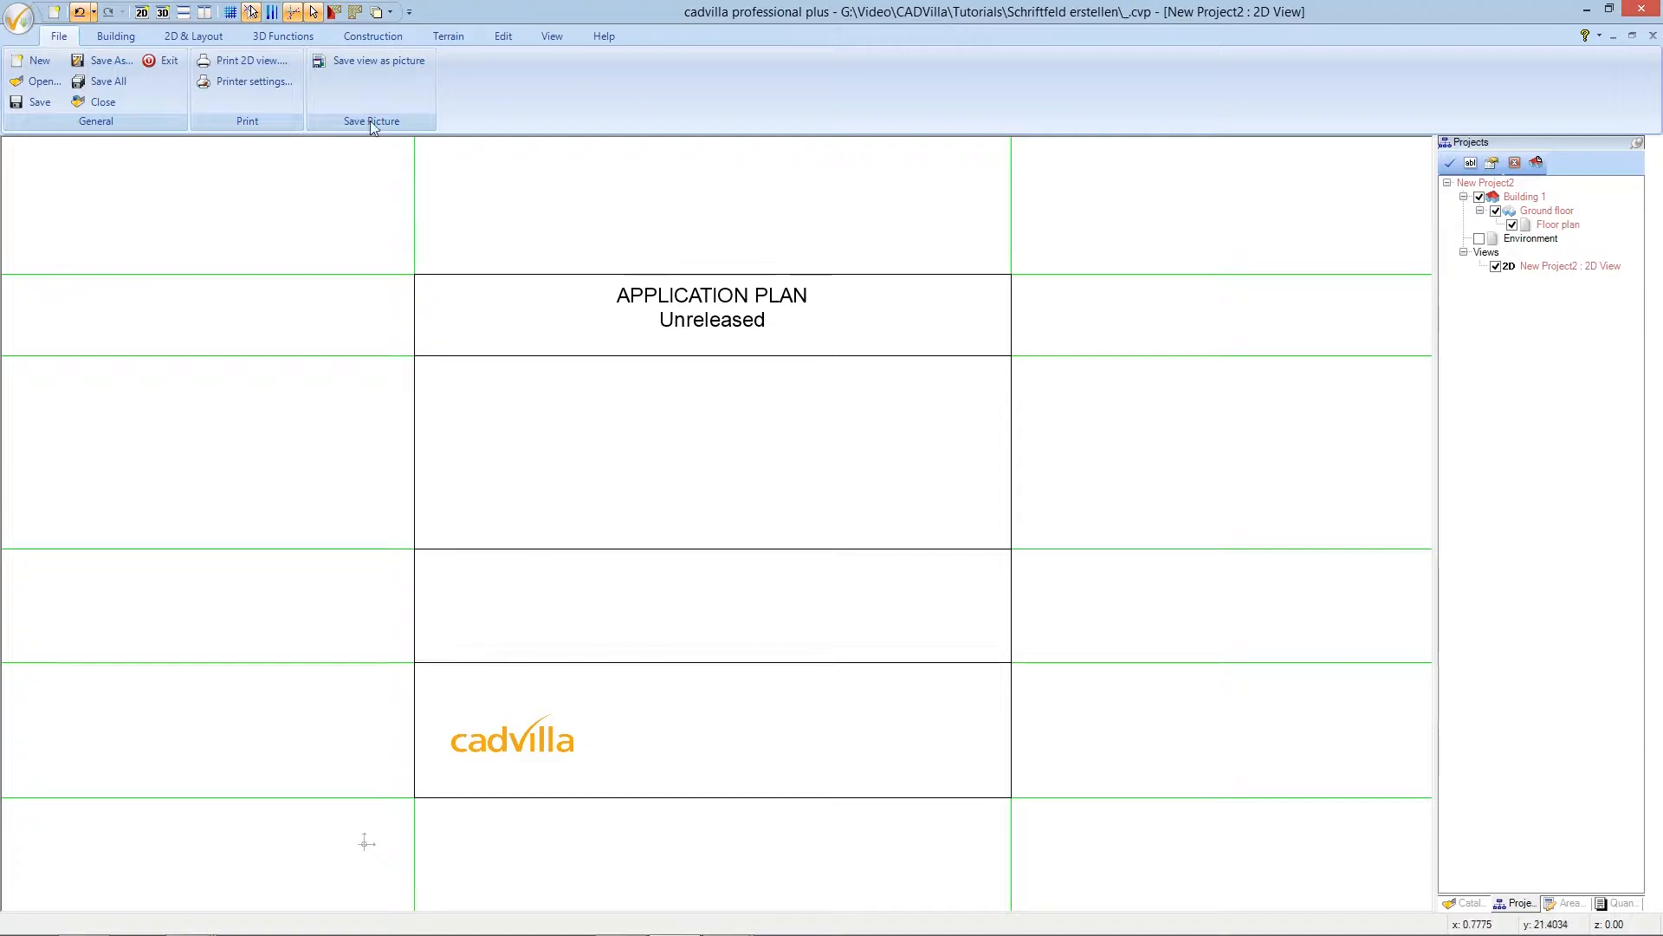
- Place a new Labelling text on the plan below the logo and select its prefilled contents
left_click(216, 36)
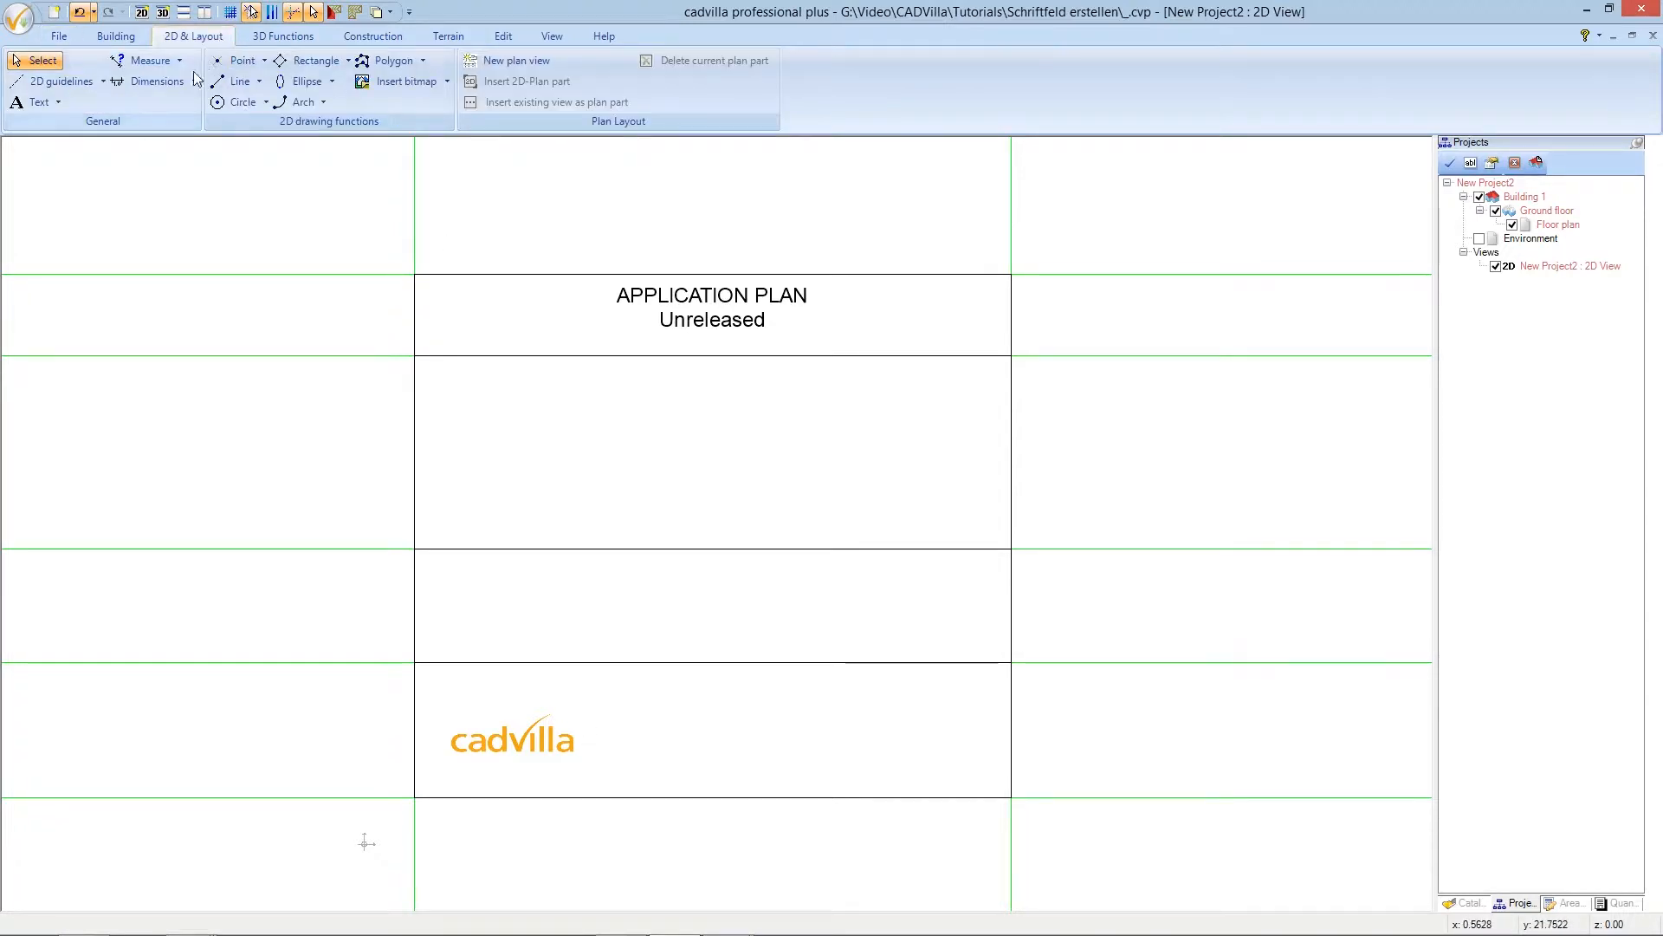
left_click(58, 102)
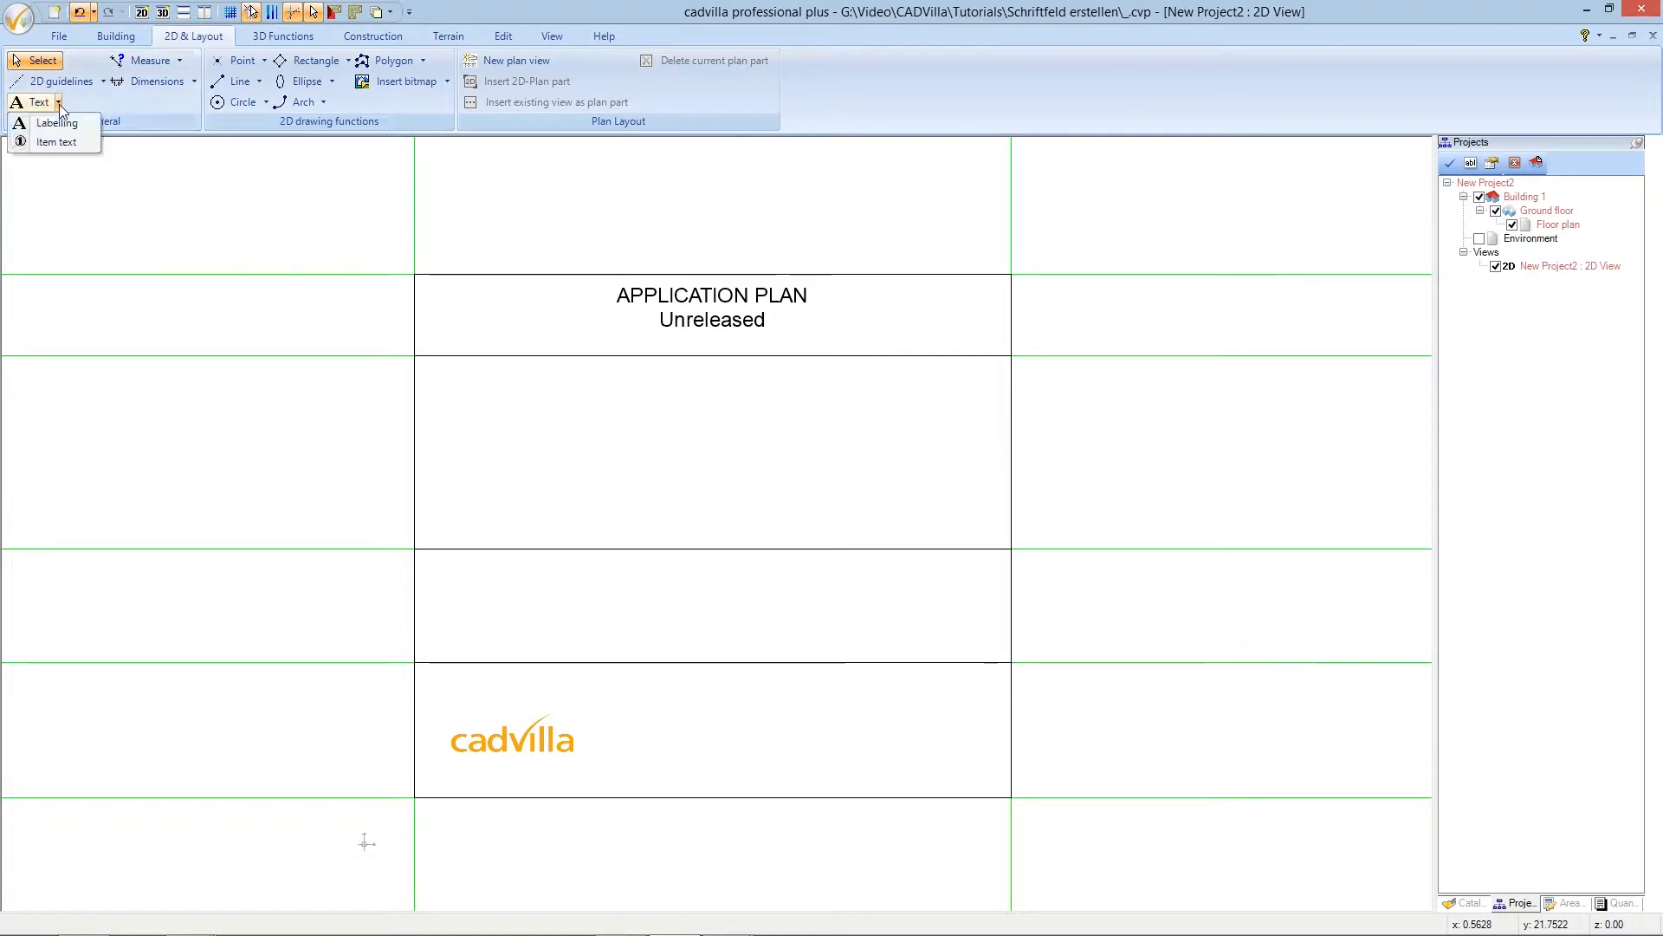
left_click(64, 122)
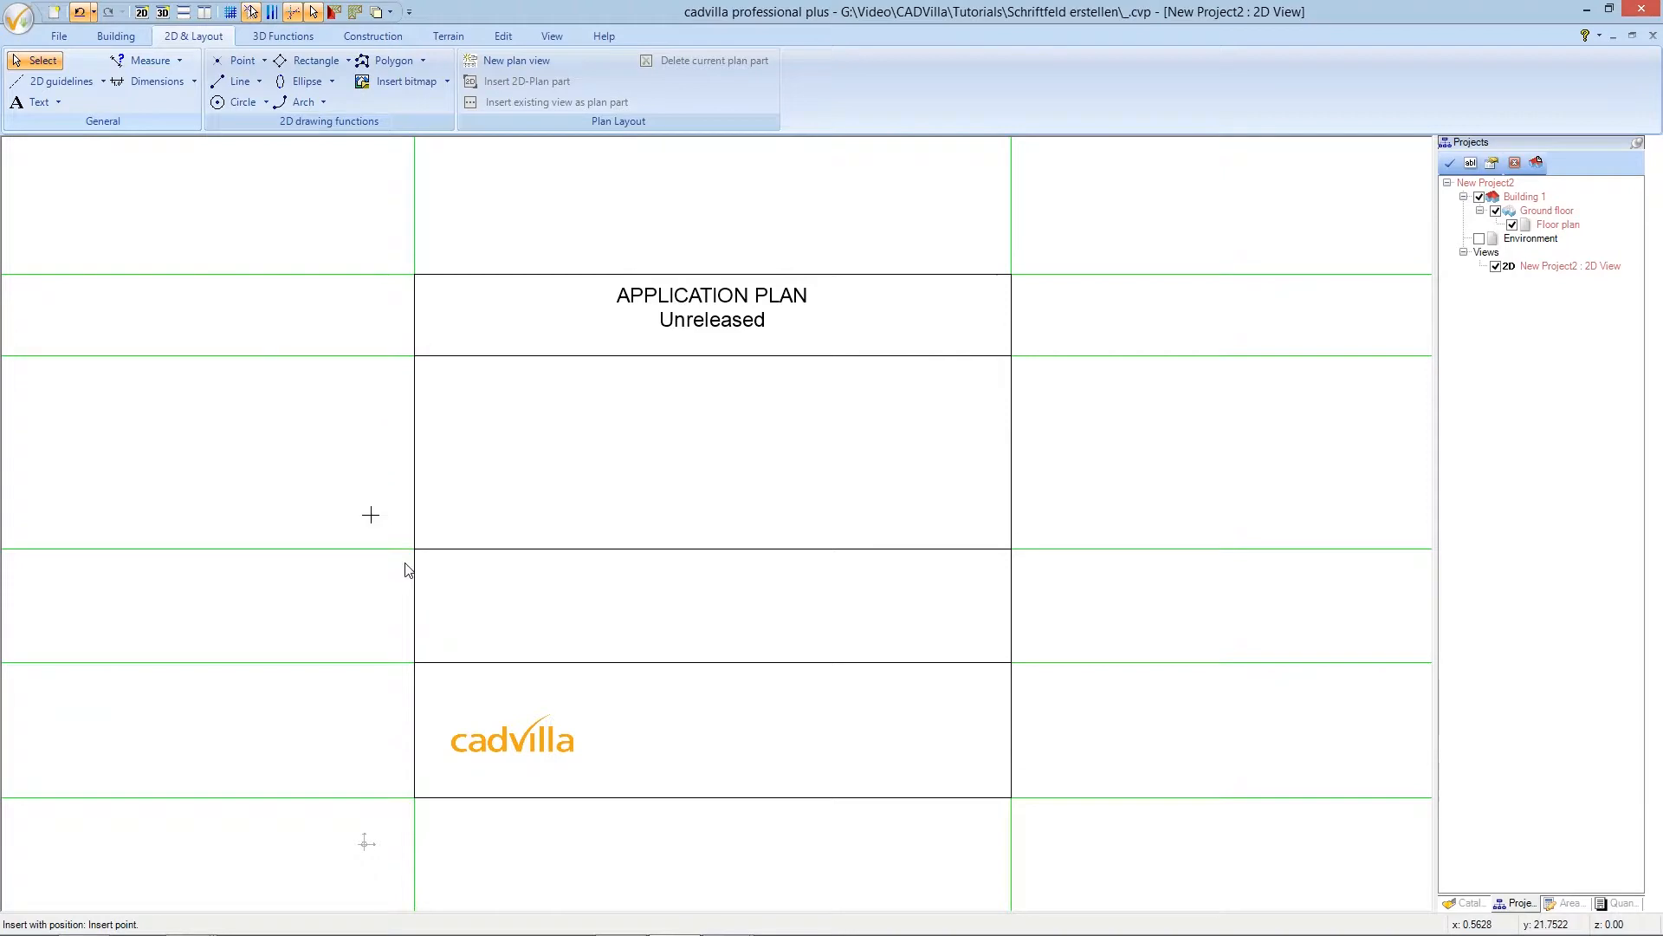
left_click(494, 783)
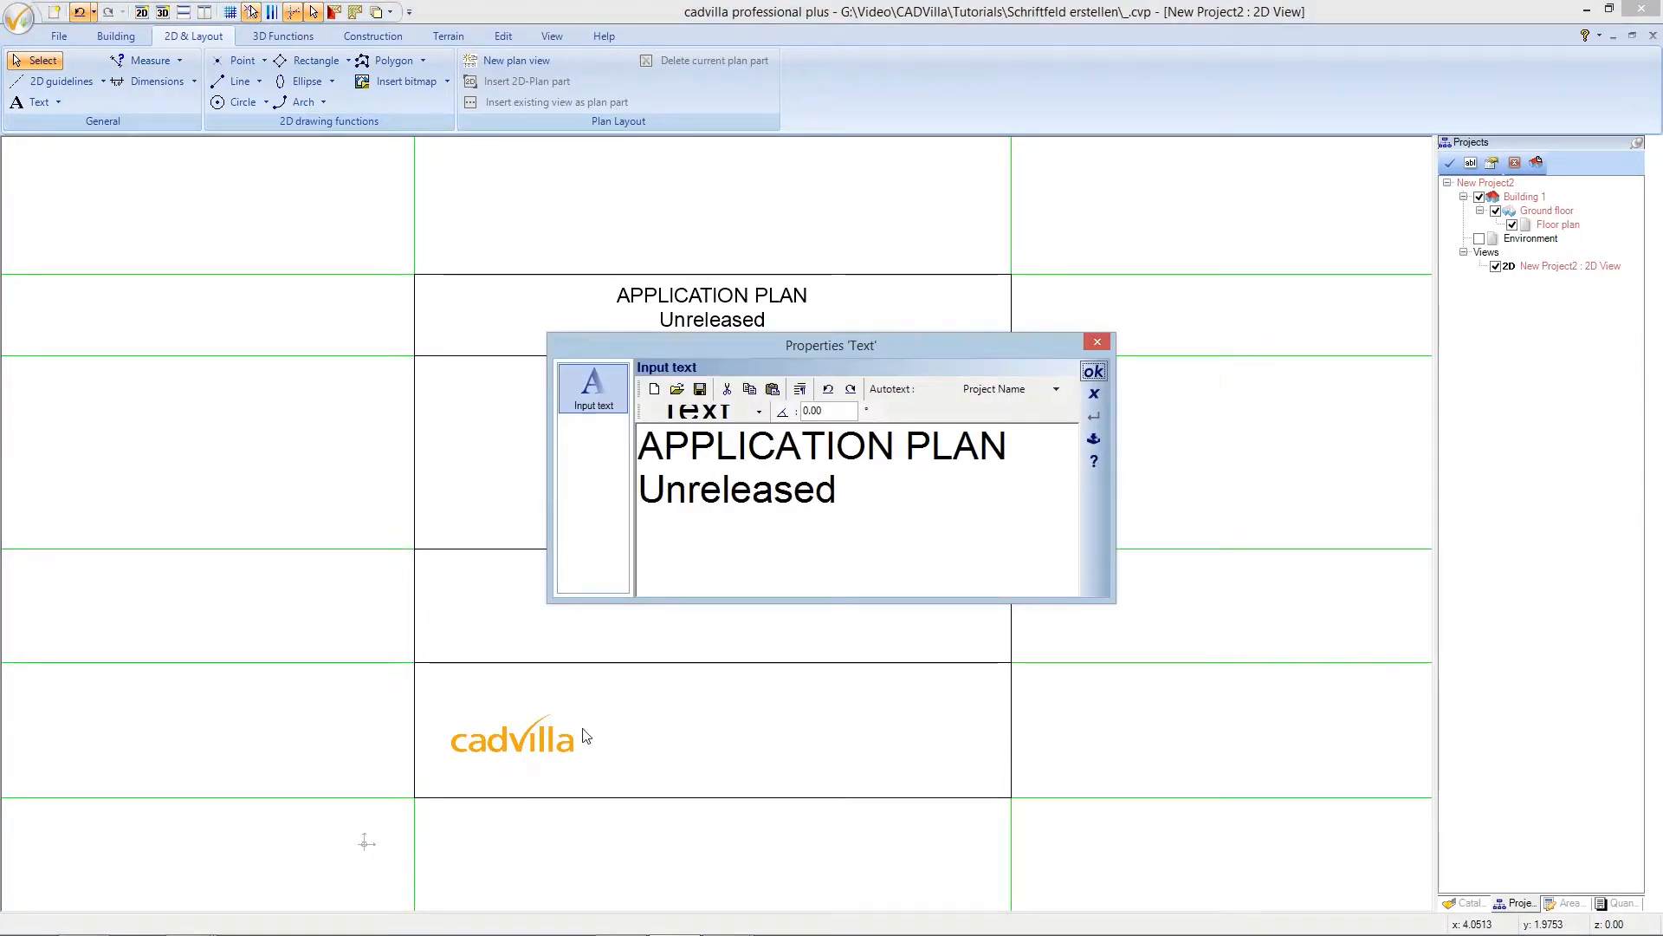
left_click_drag(840, 491, 674, 447)
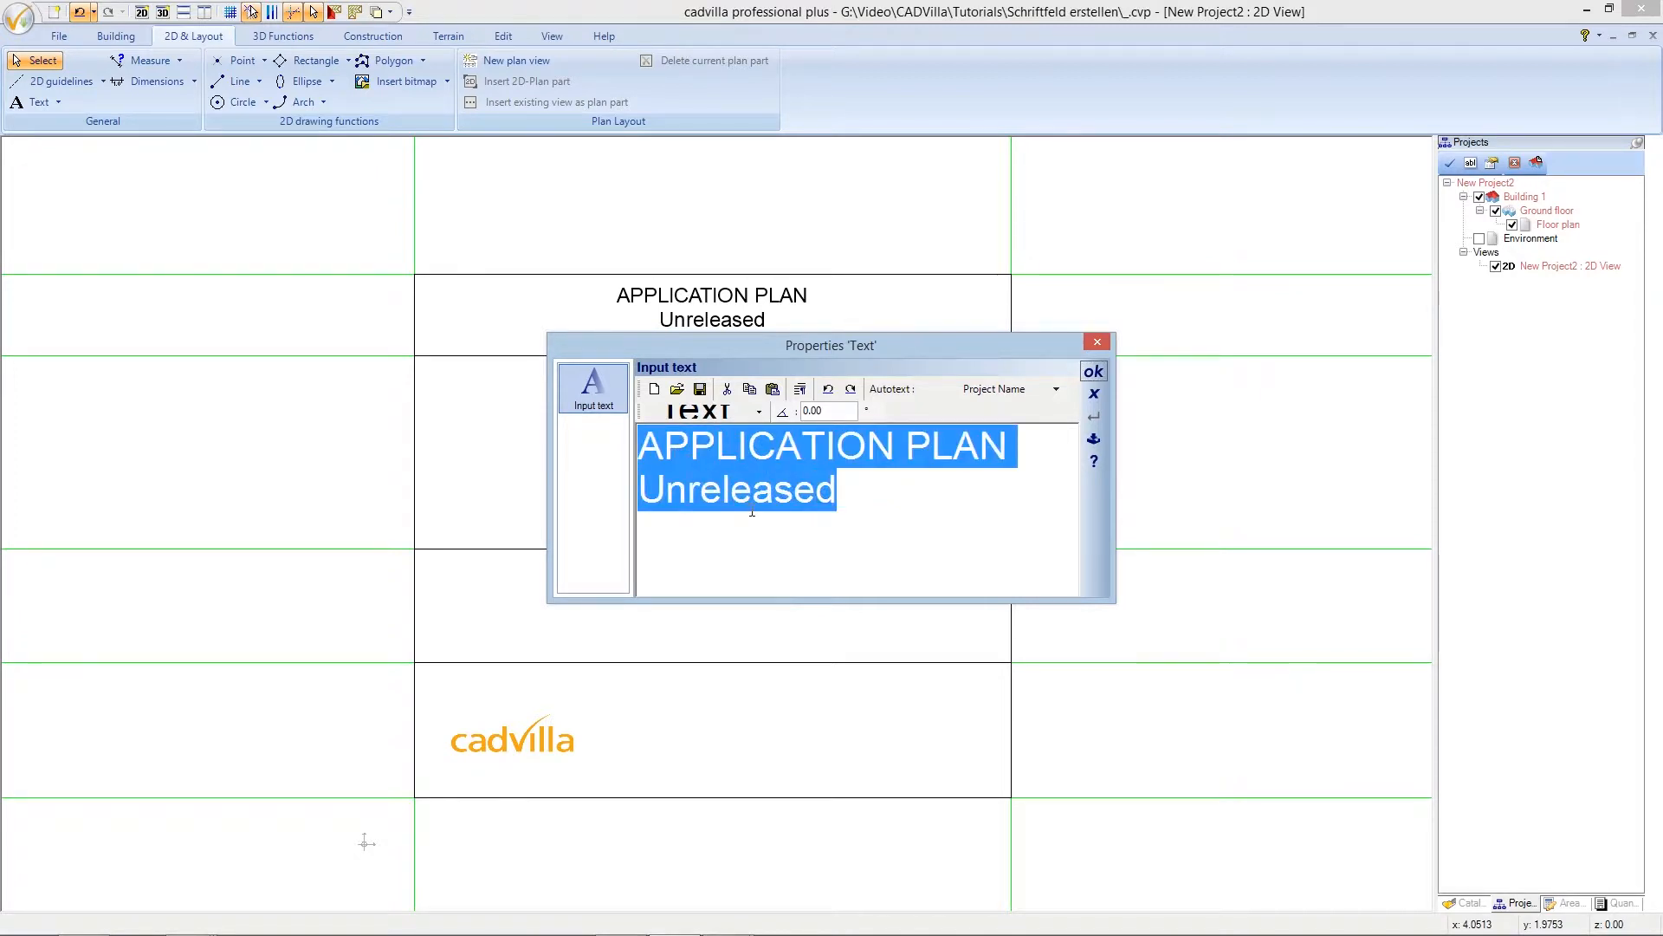
- Delete the label's prefilled text and change its font size to 0.35
key("Delete")
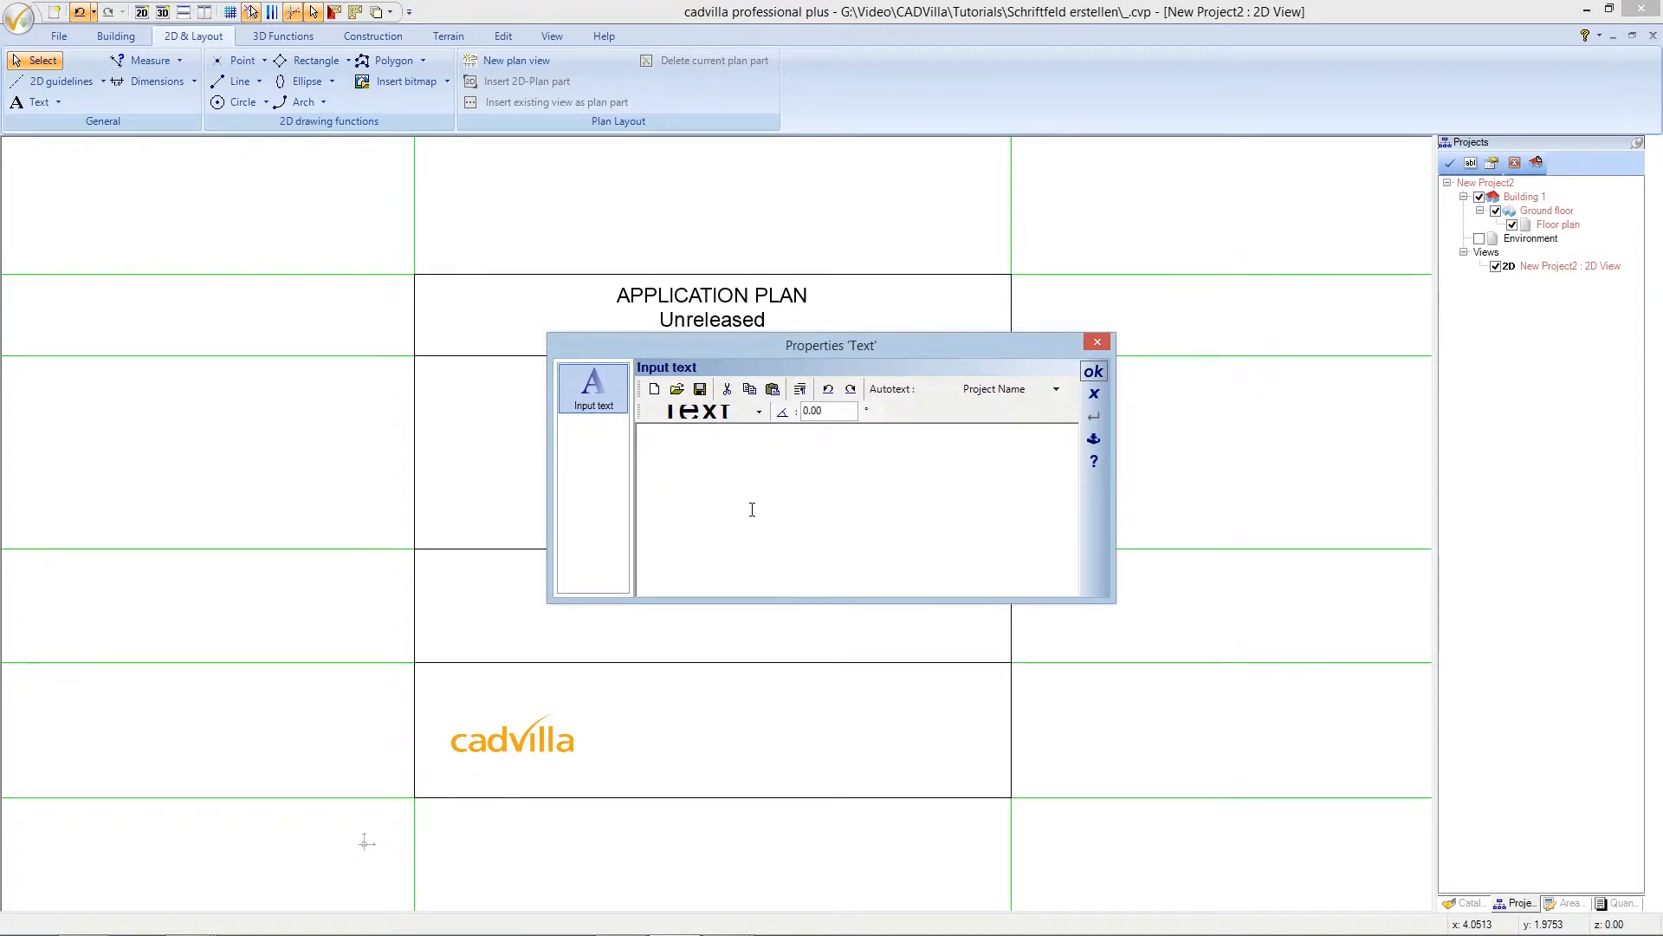
left_click(704, 413)
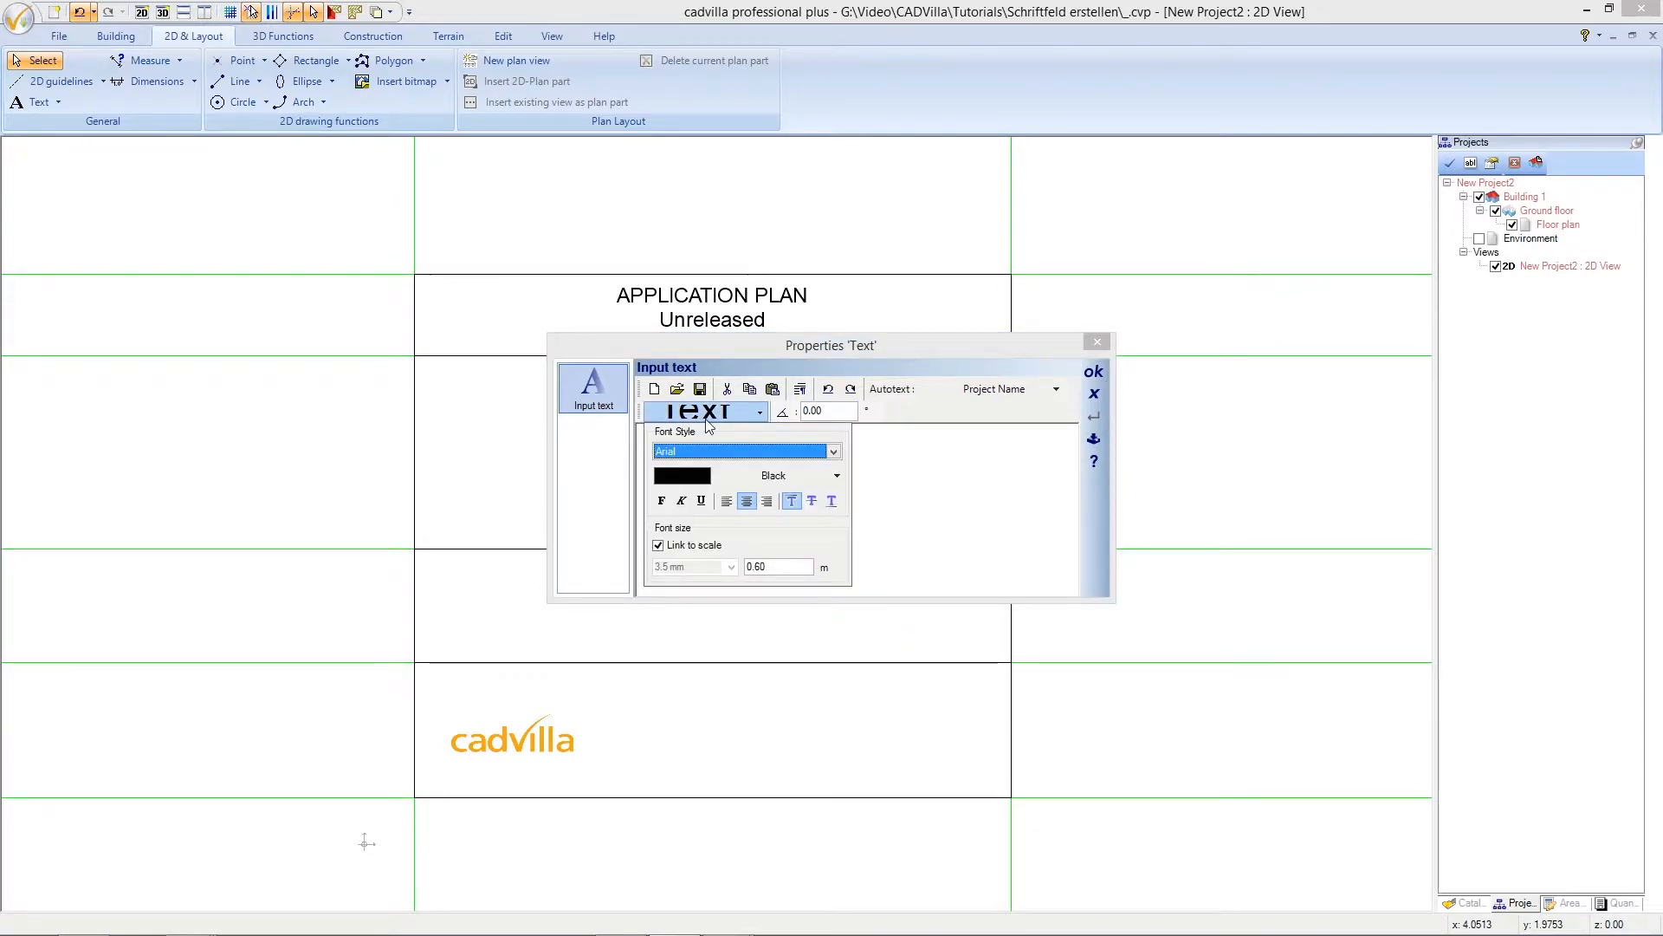
left_click(765, 566)
double_click(761, 567)
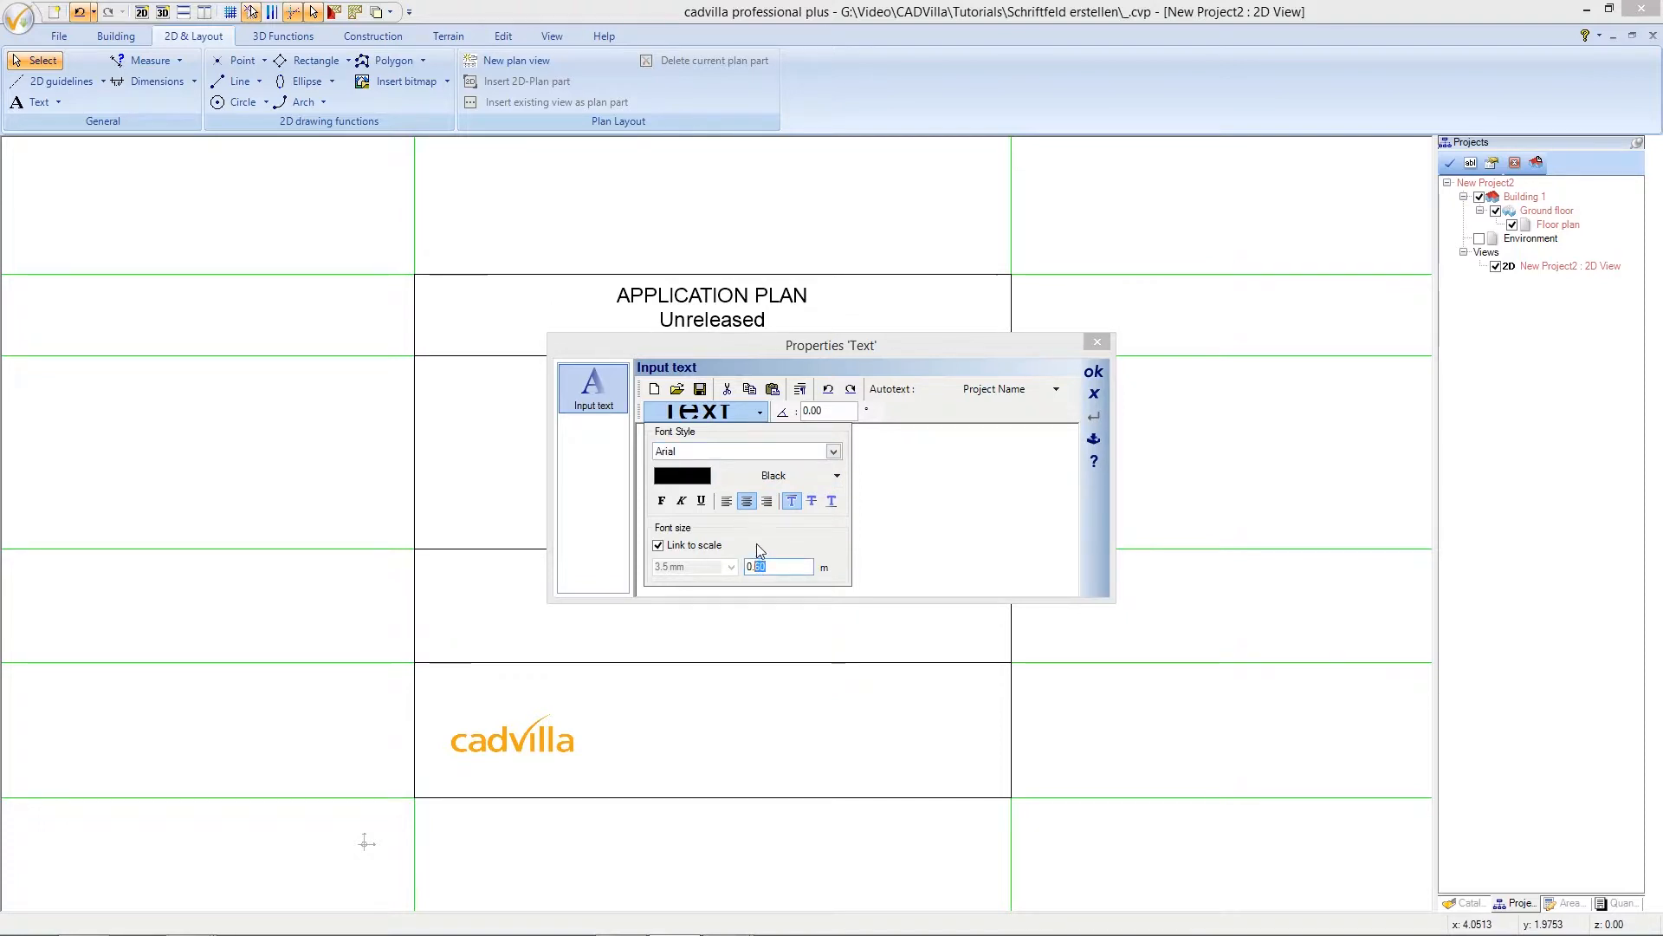
type("0.35")
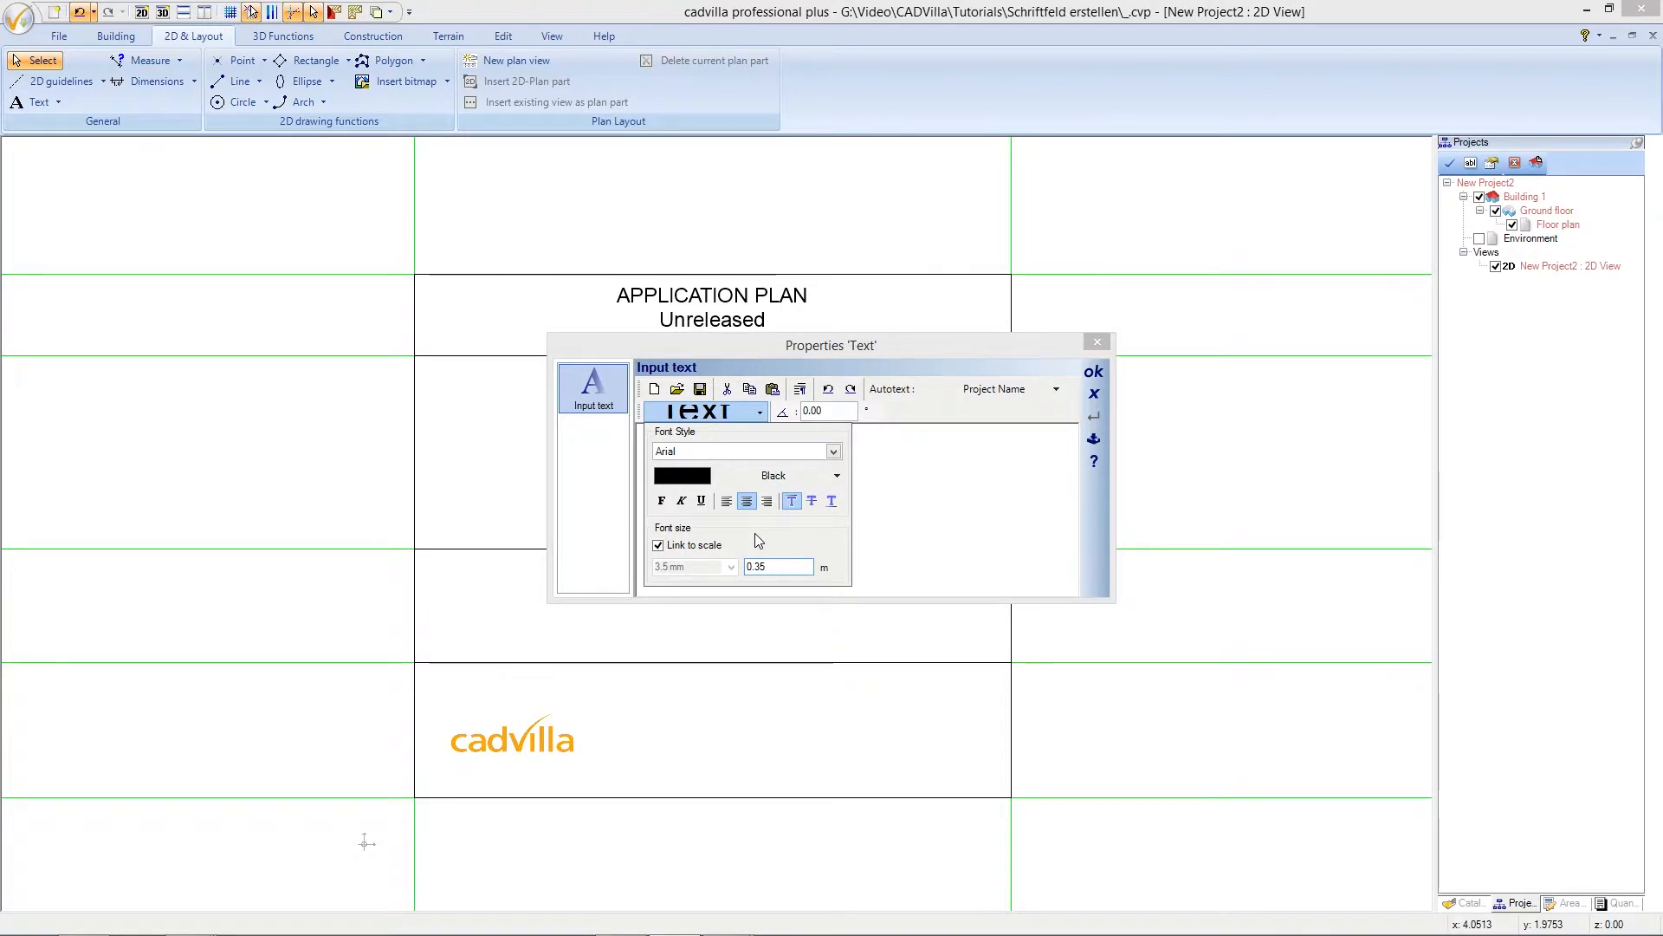
left_click(732, 412)
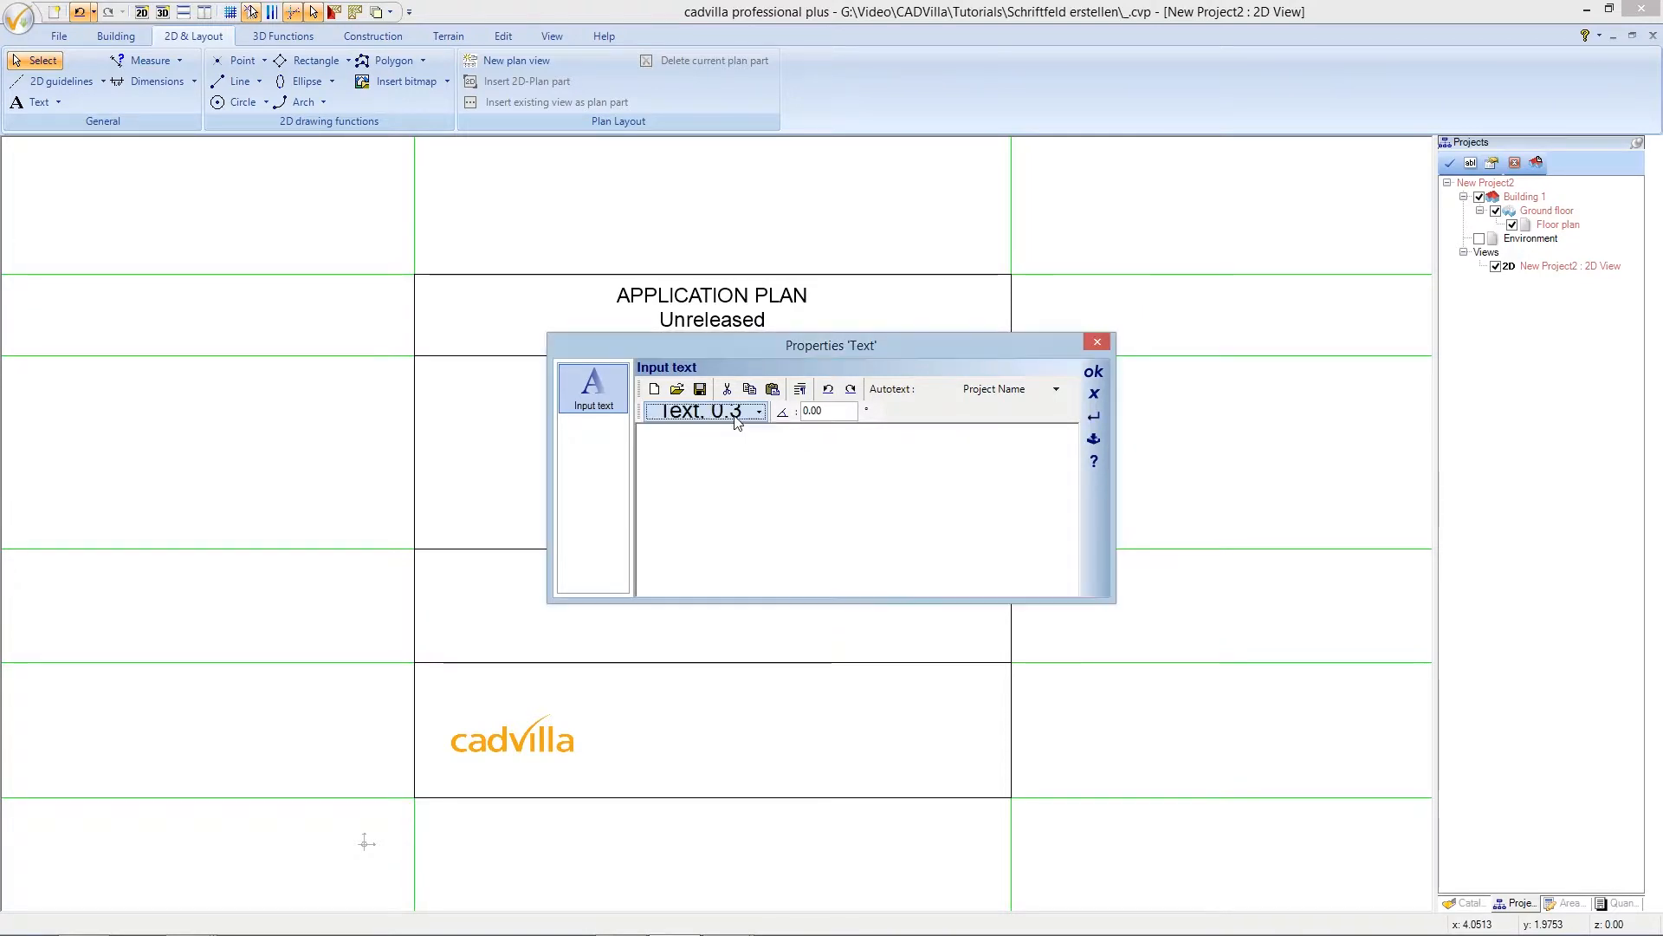
left_click(717, 437)
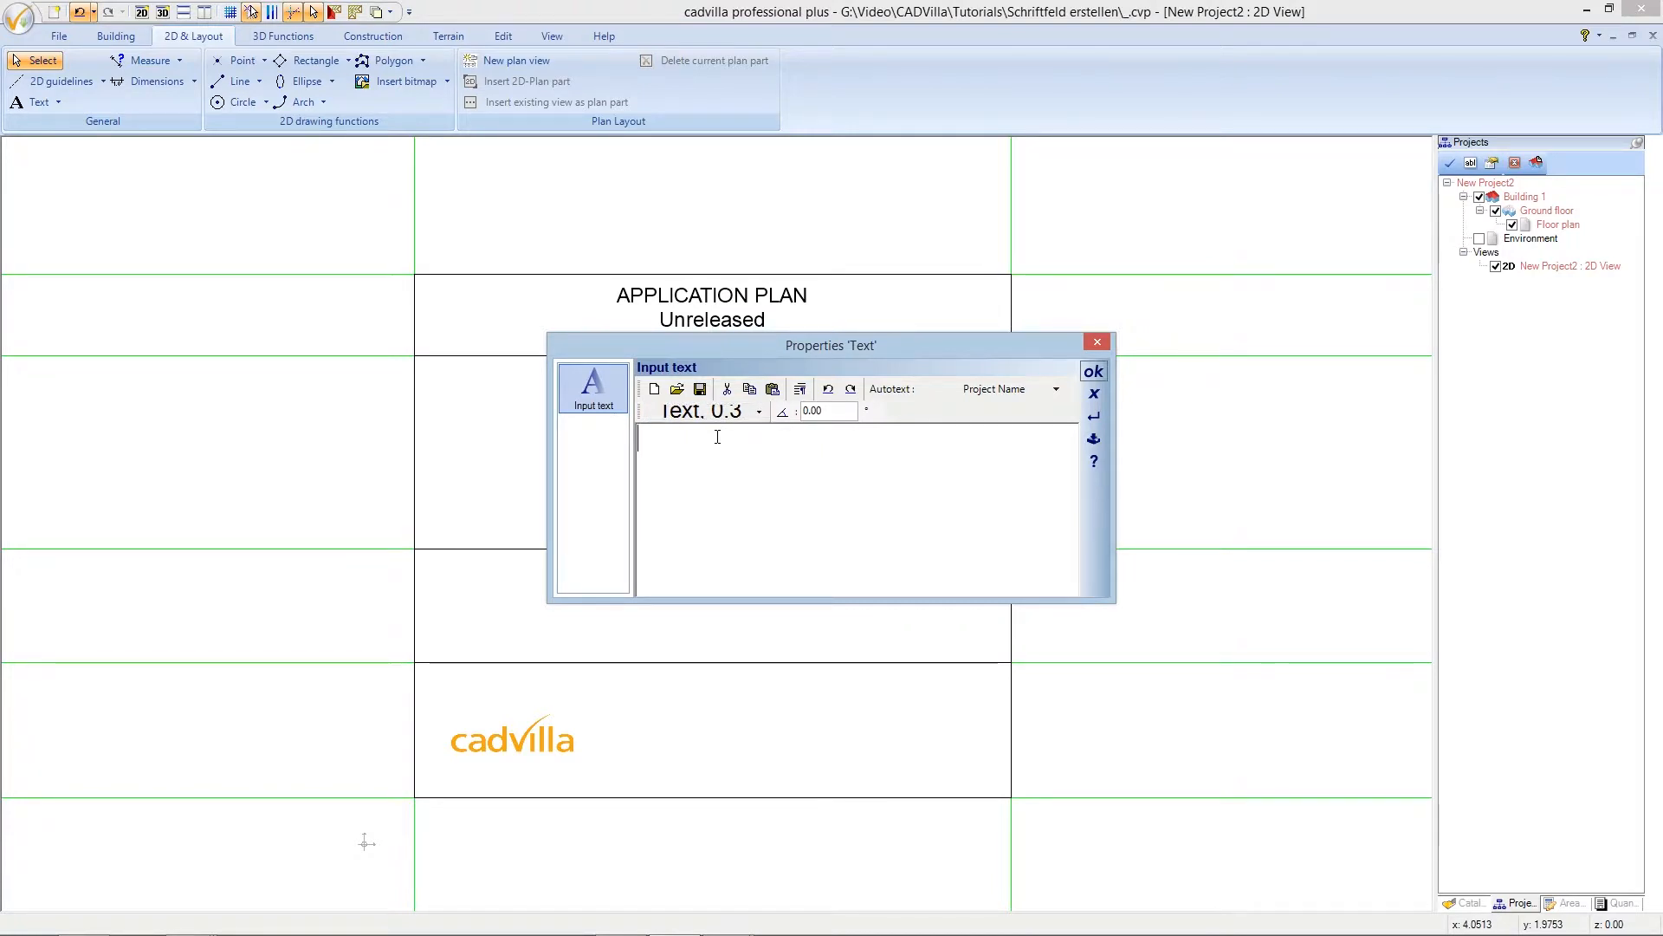
- Type the street address, postcode and city, and a TEL phone number on three lines, then confirm
type("Aigner")
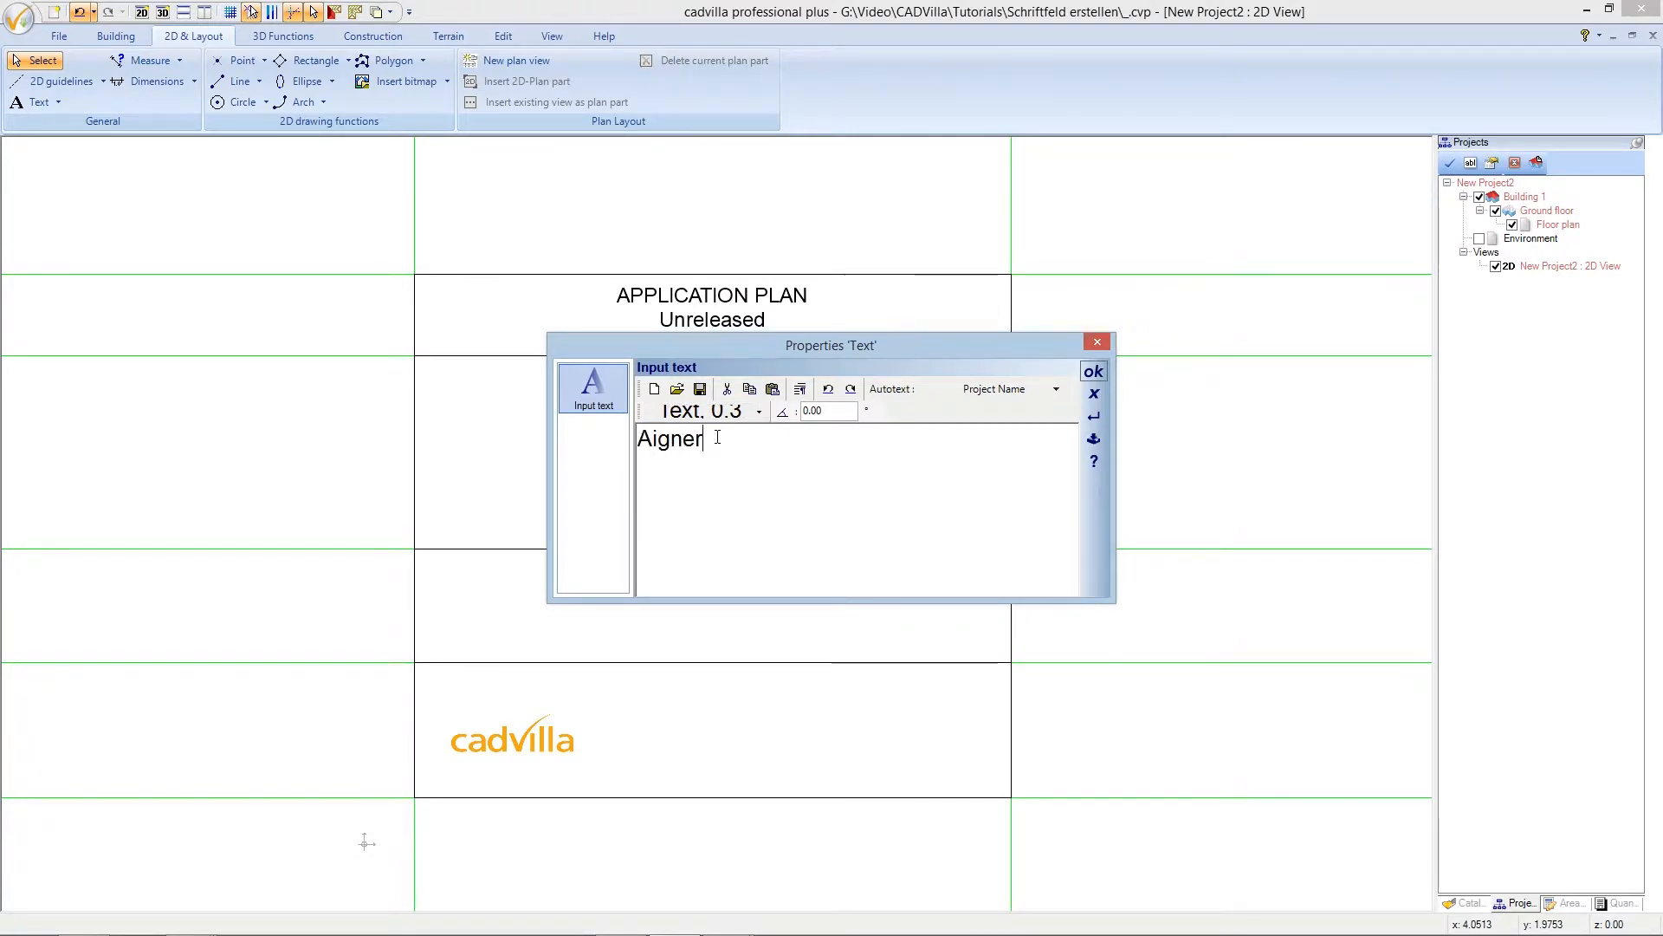
type(" St")
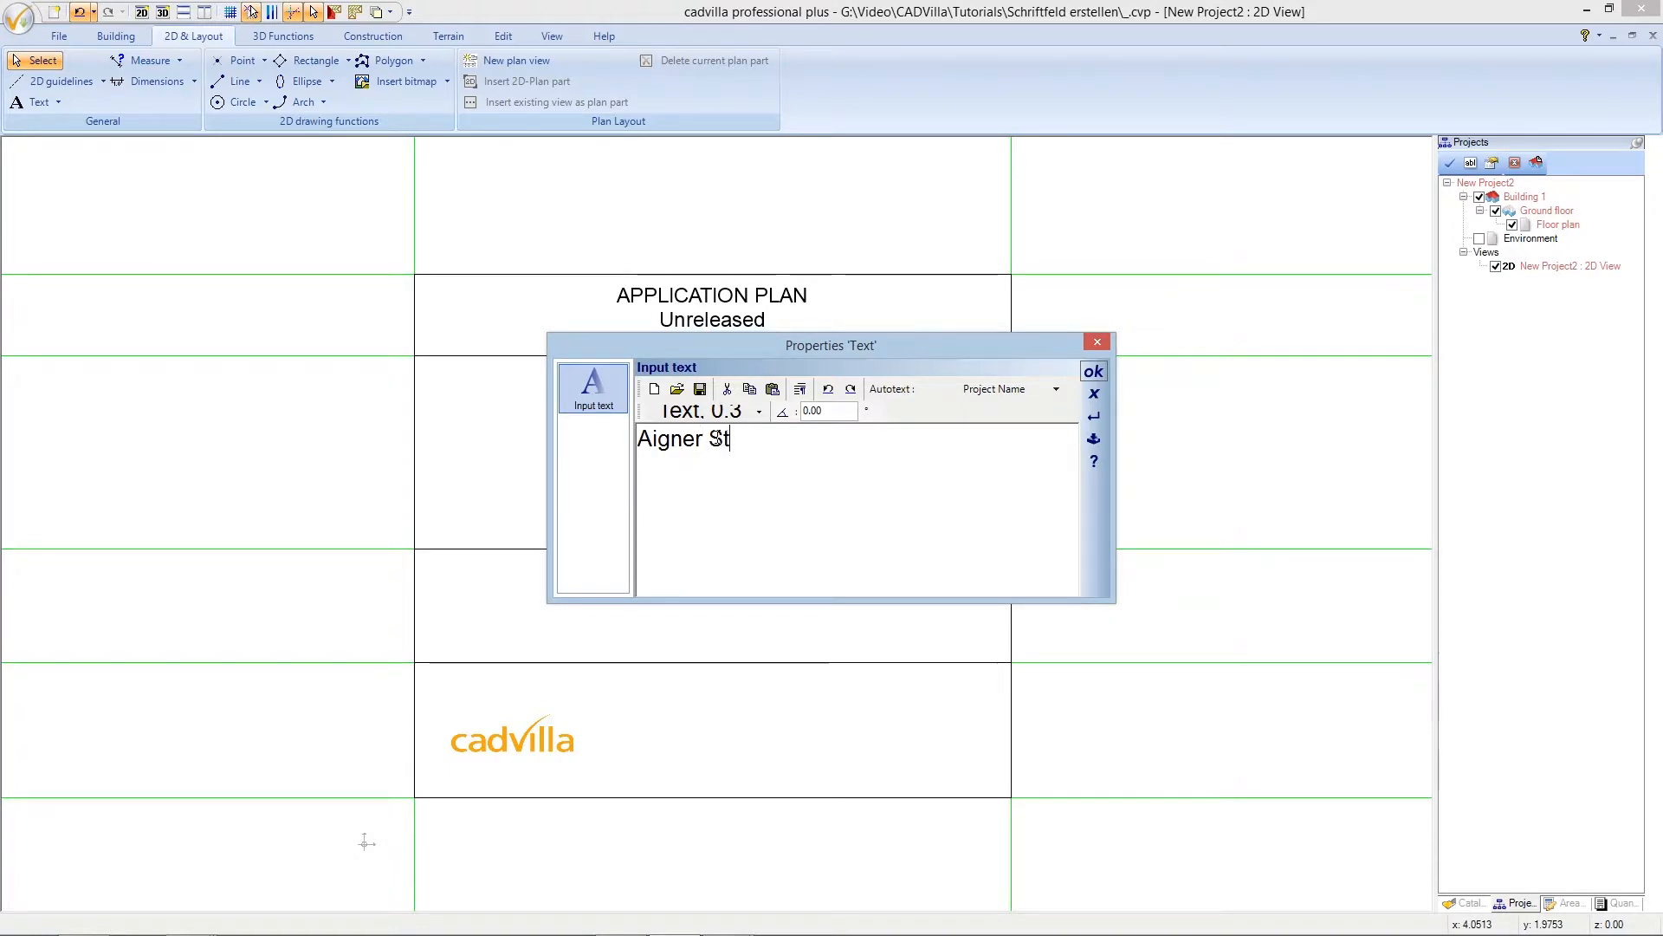
type("rasse 35")
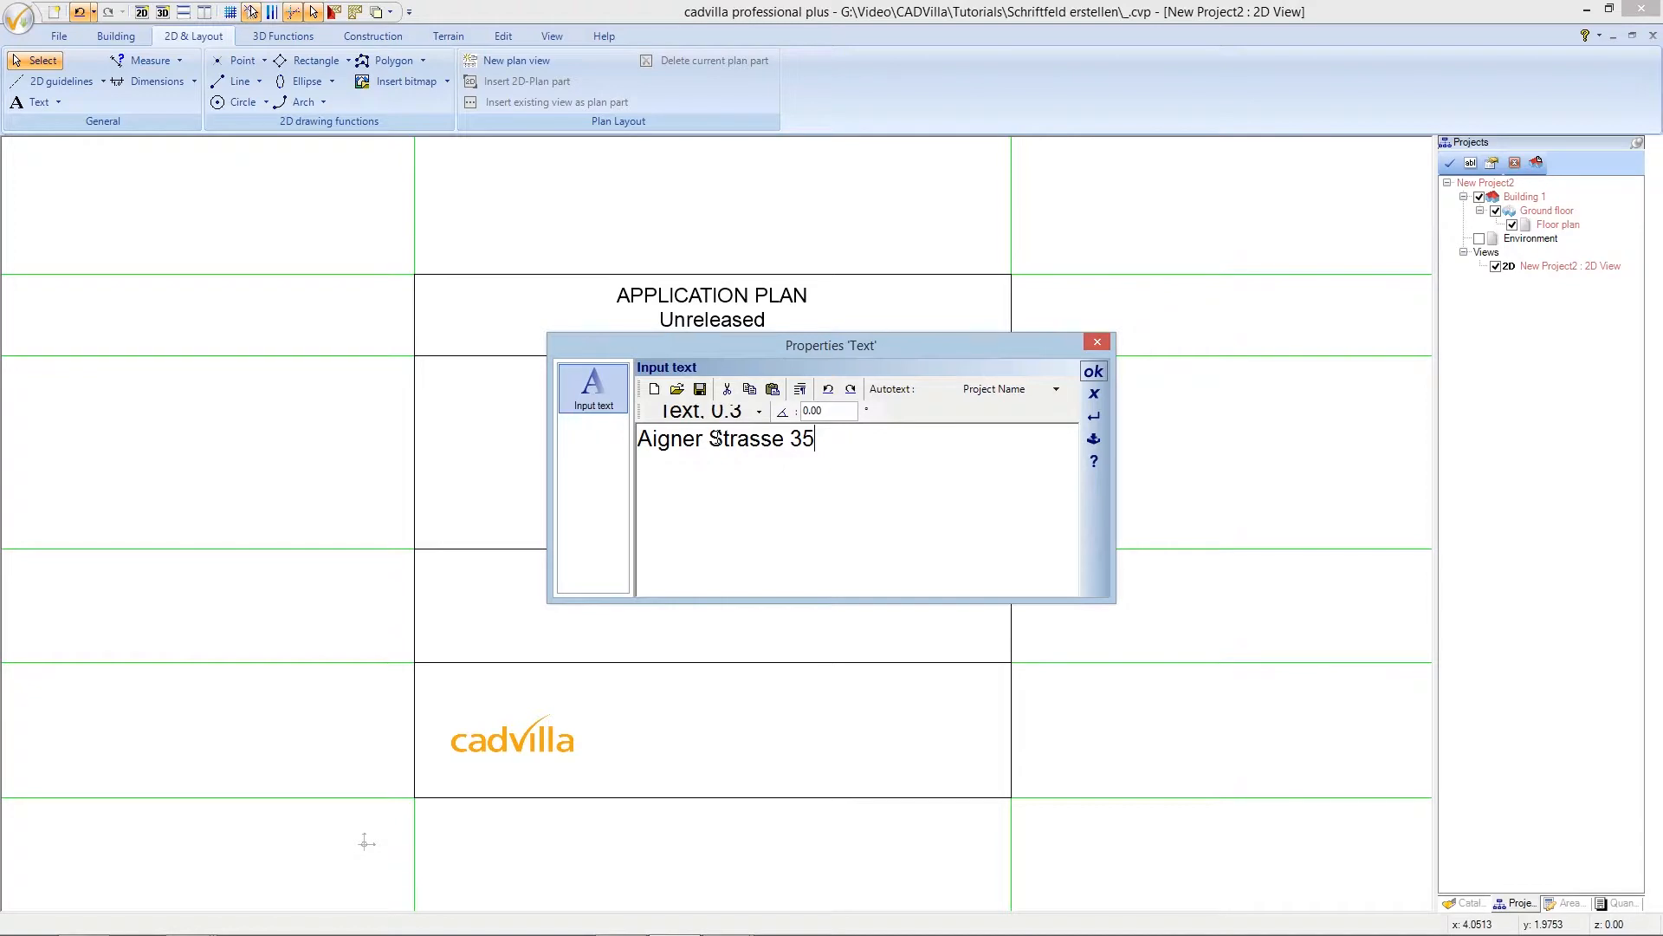
left_click(800, 391)
type("A-5020")
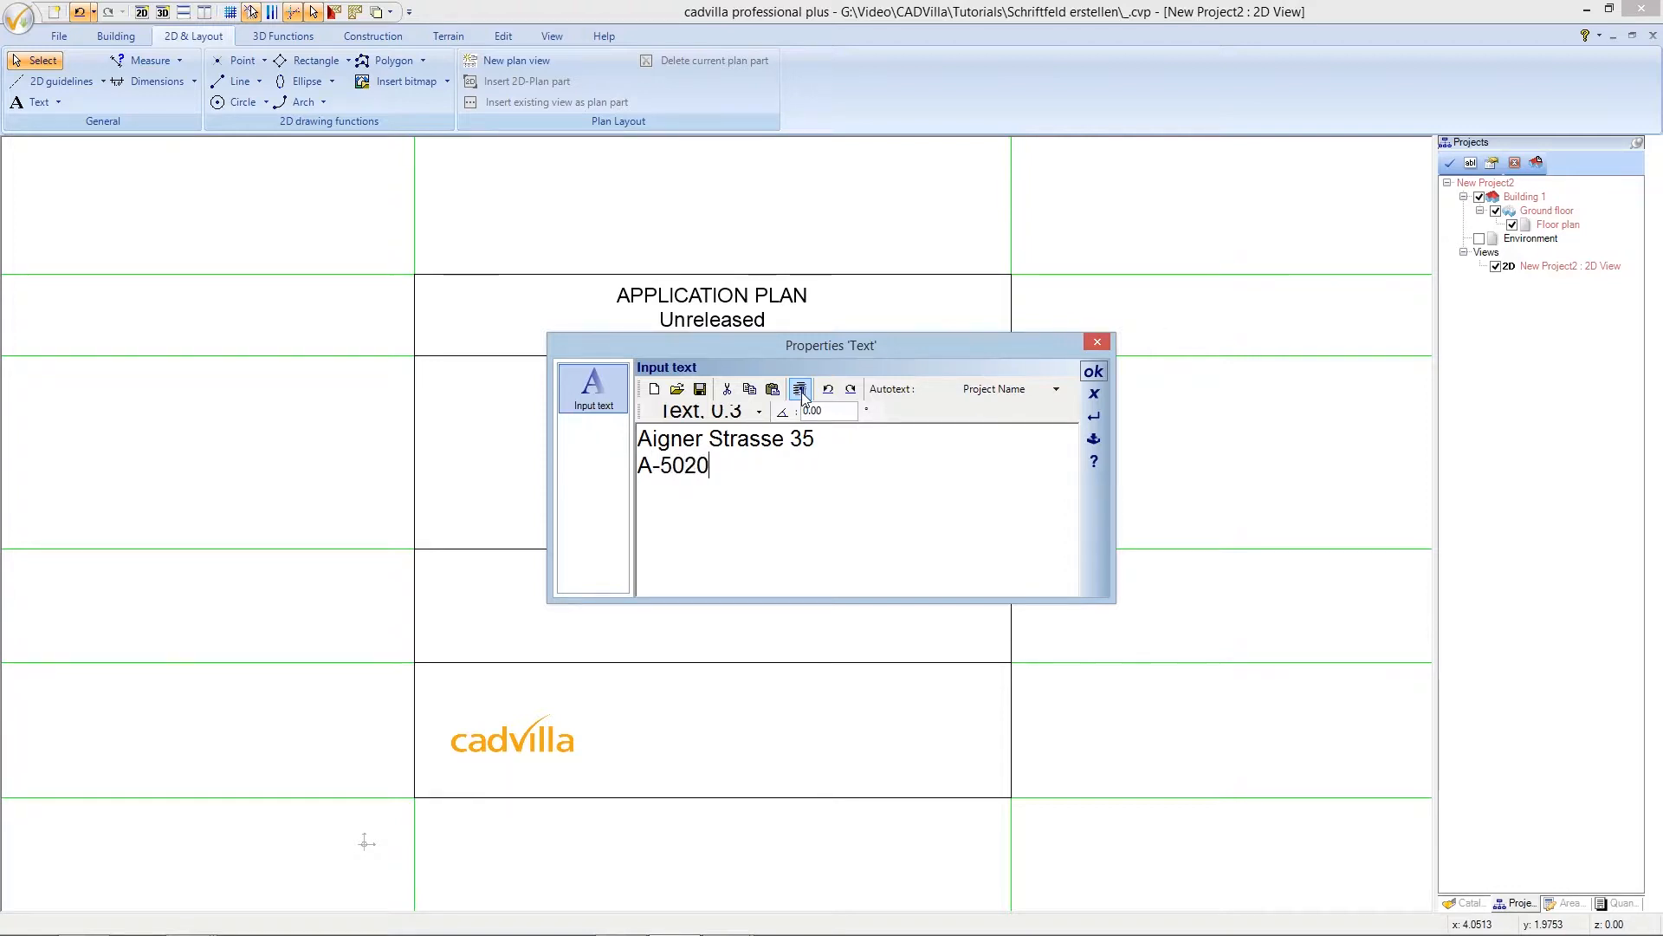
type(" Salzburg")
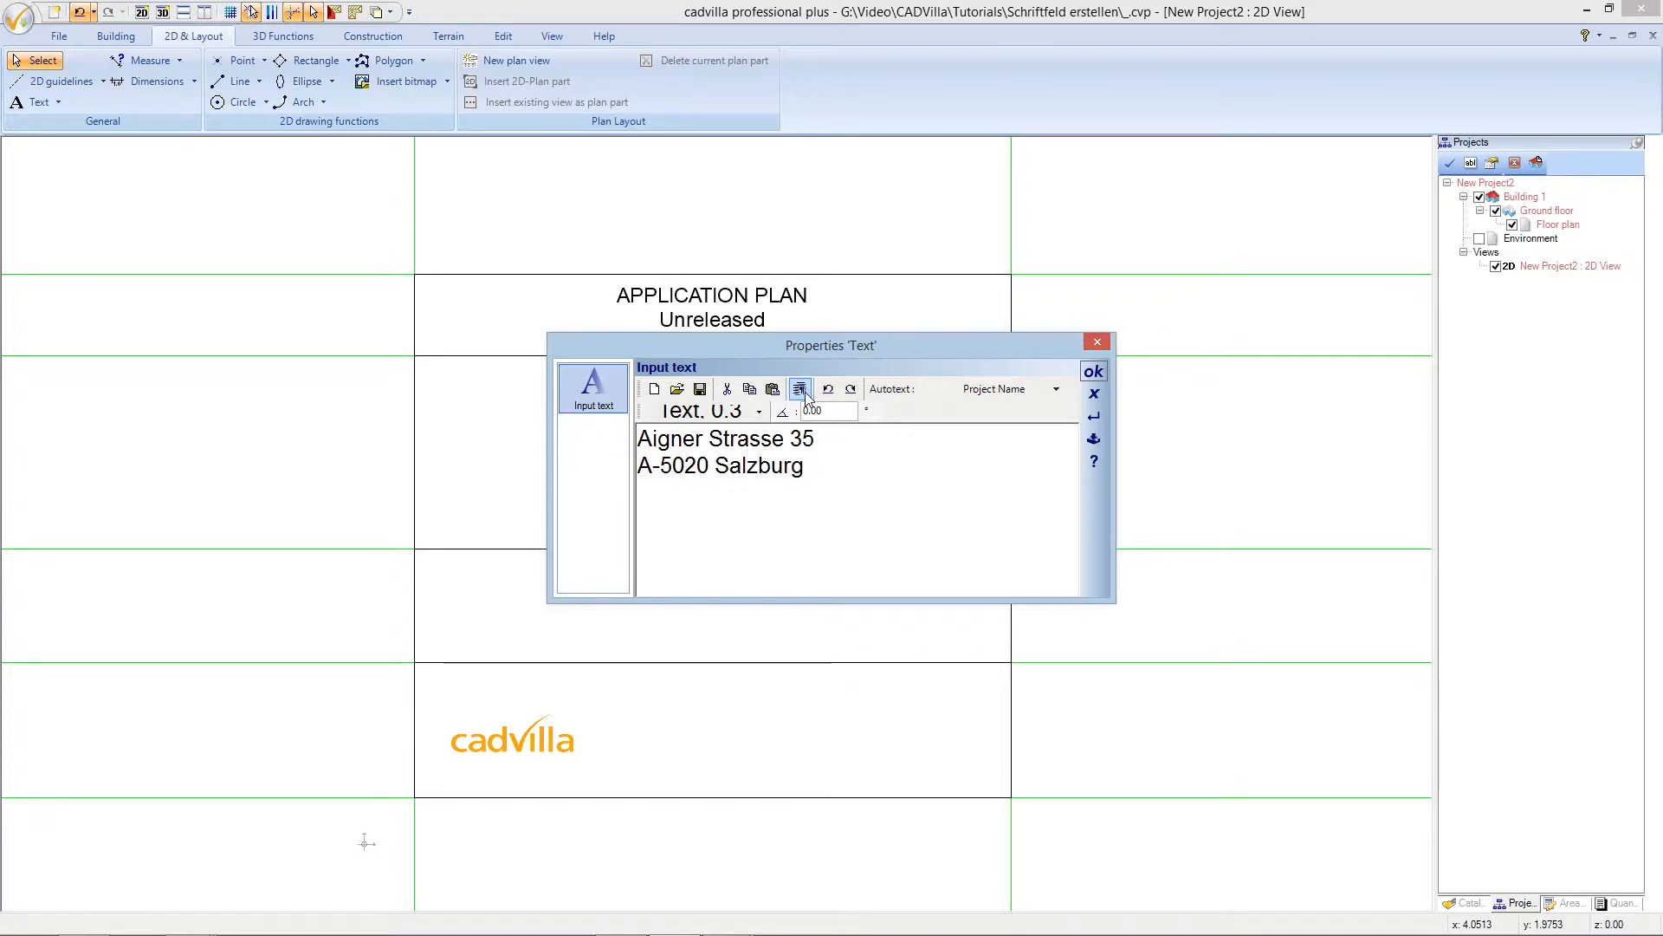
key("Return")
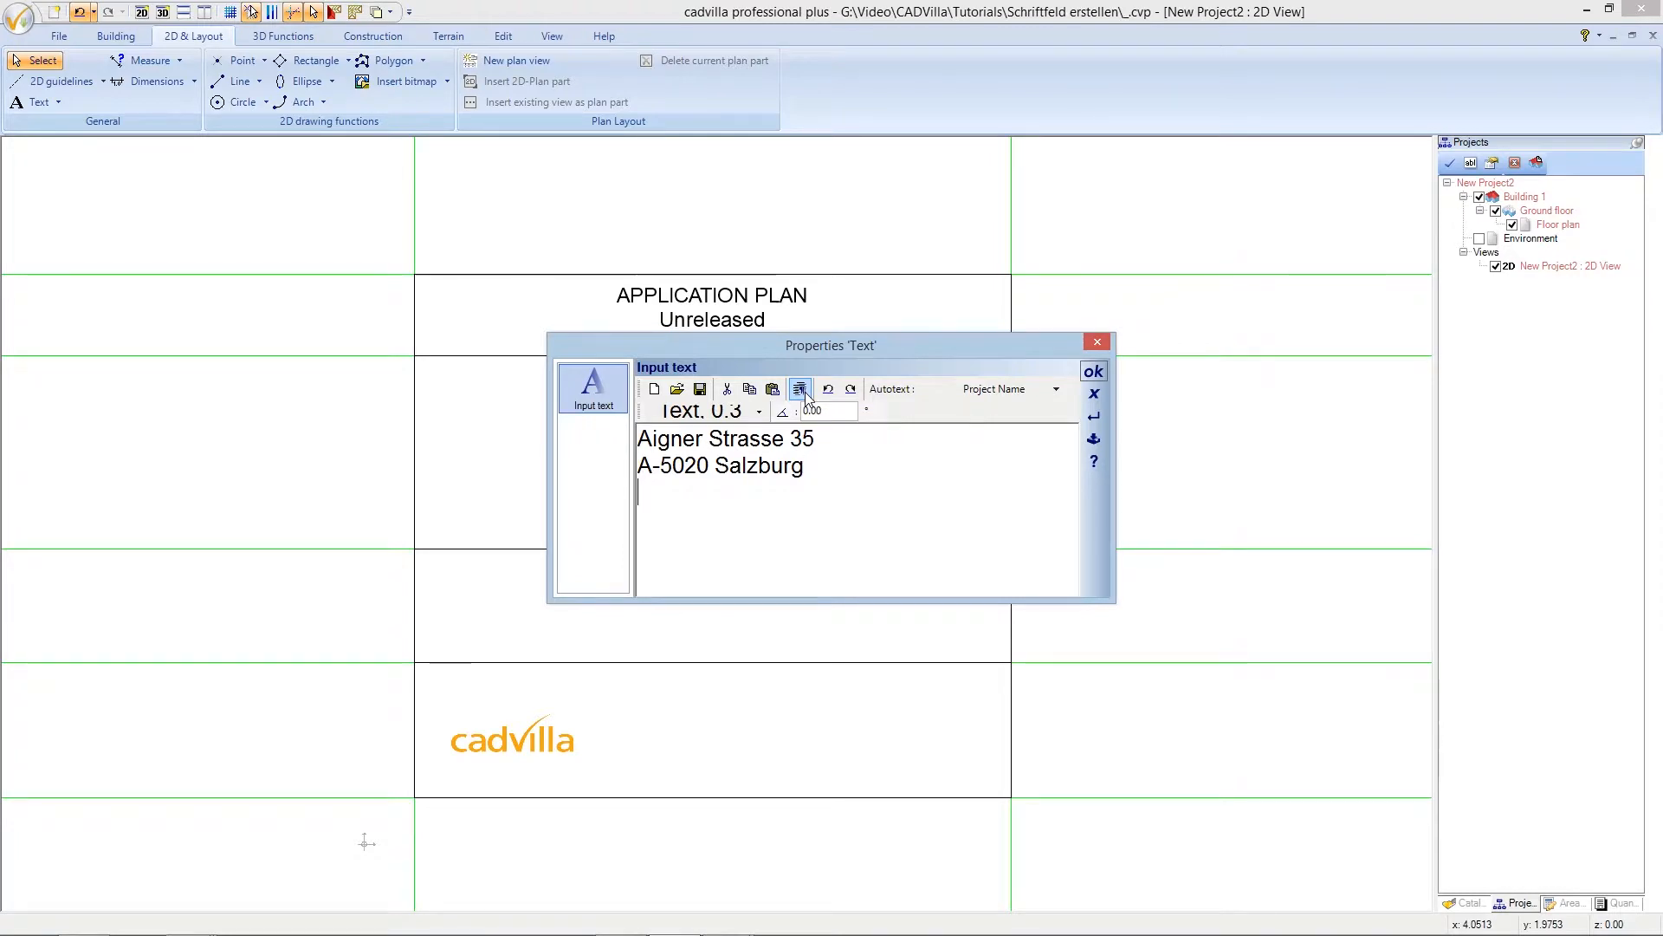
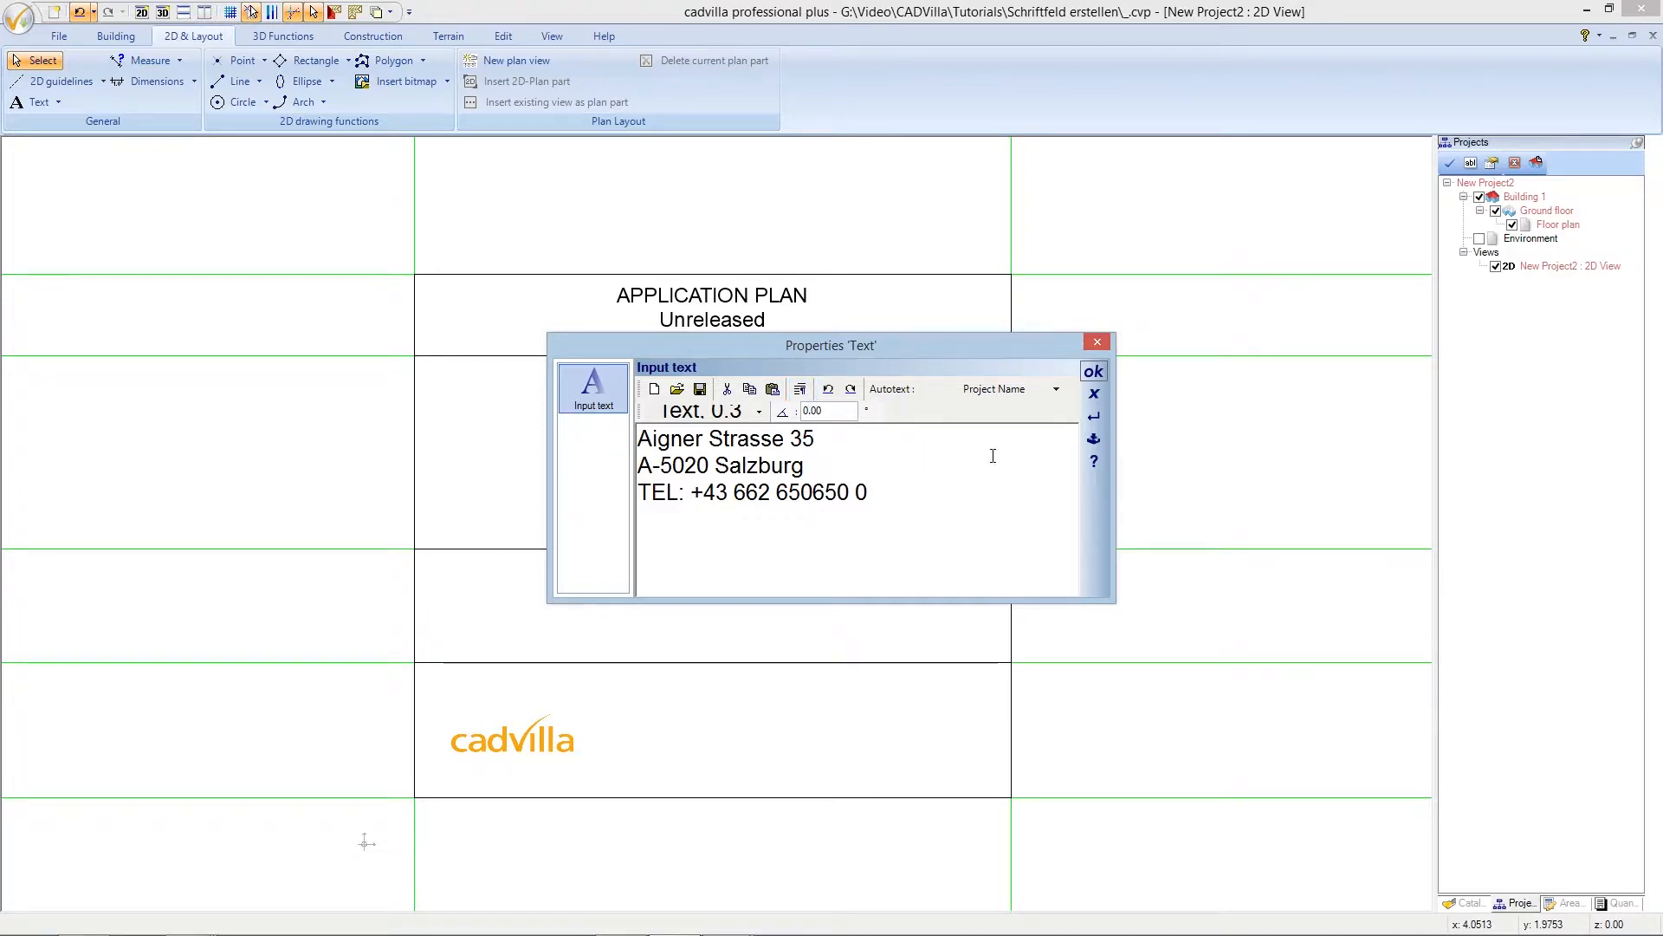
left_click(1093, 371)
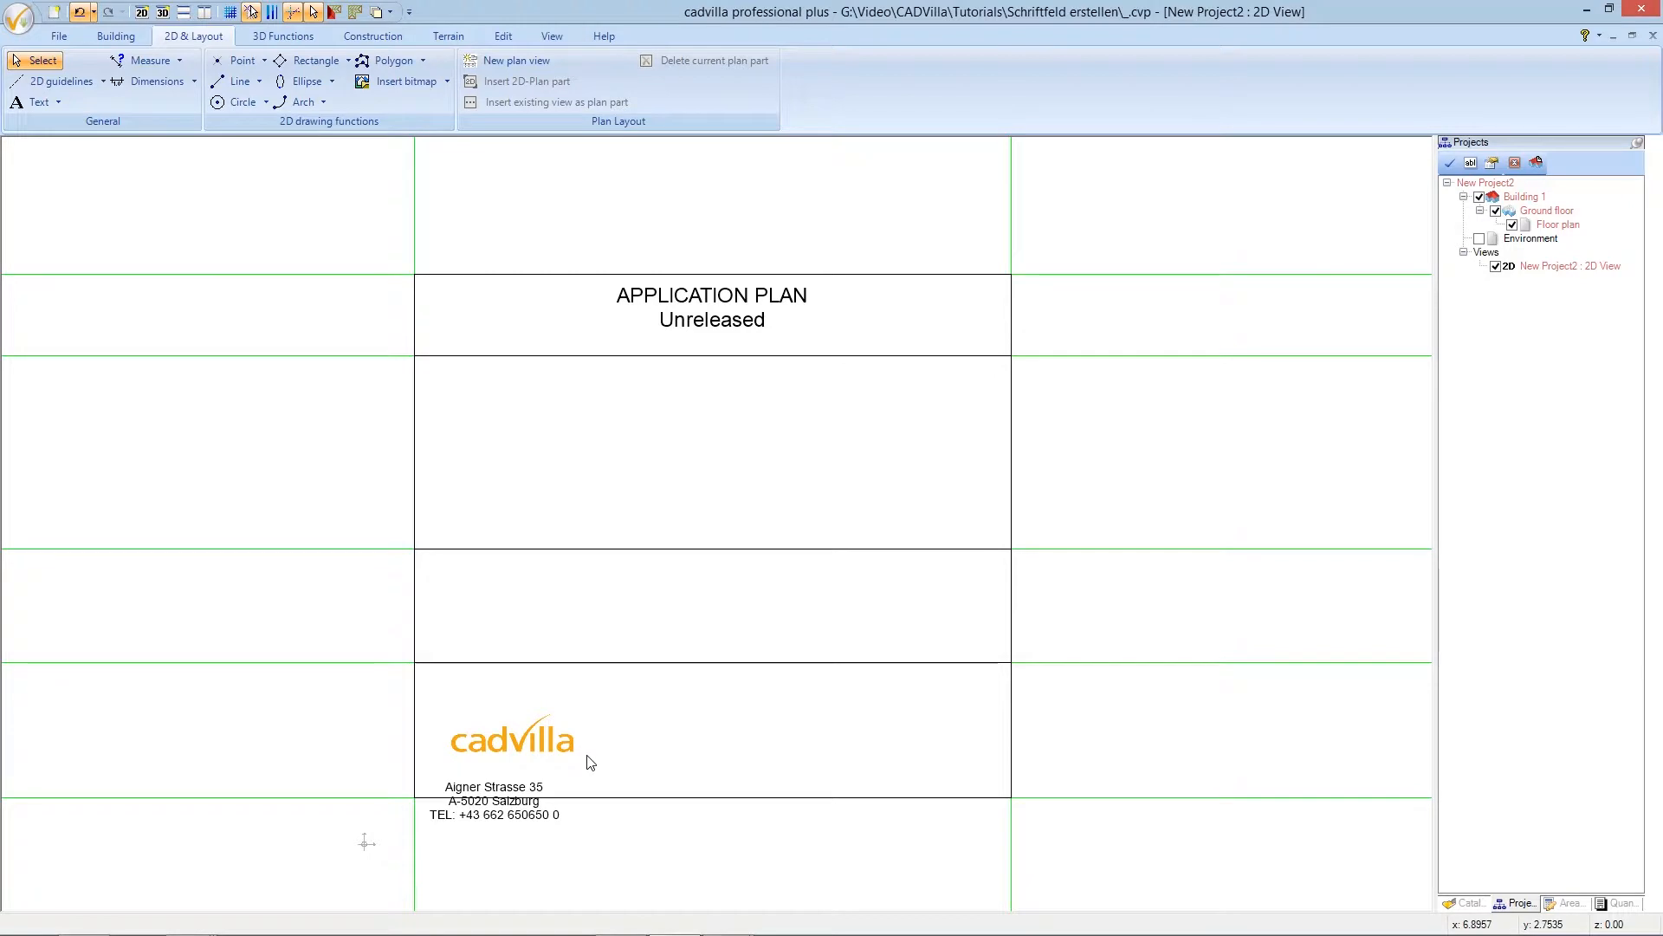
- Move the cadvilla logo about 0.585 m higher, using its top-left corner as reference point
left_click(541, 738)
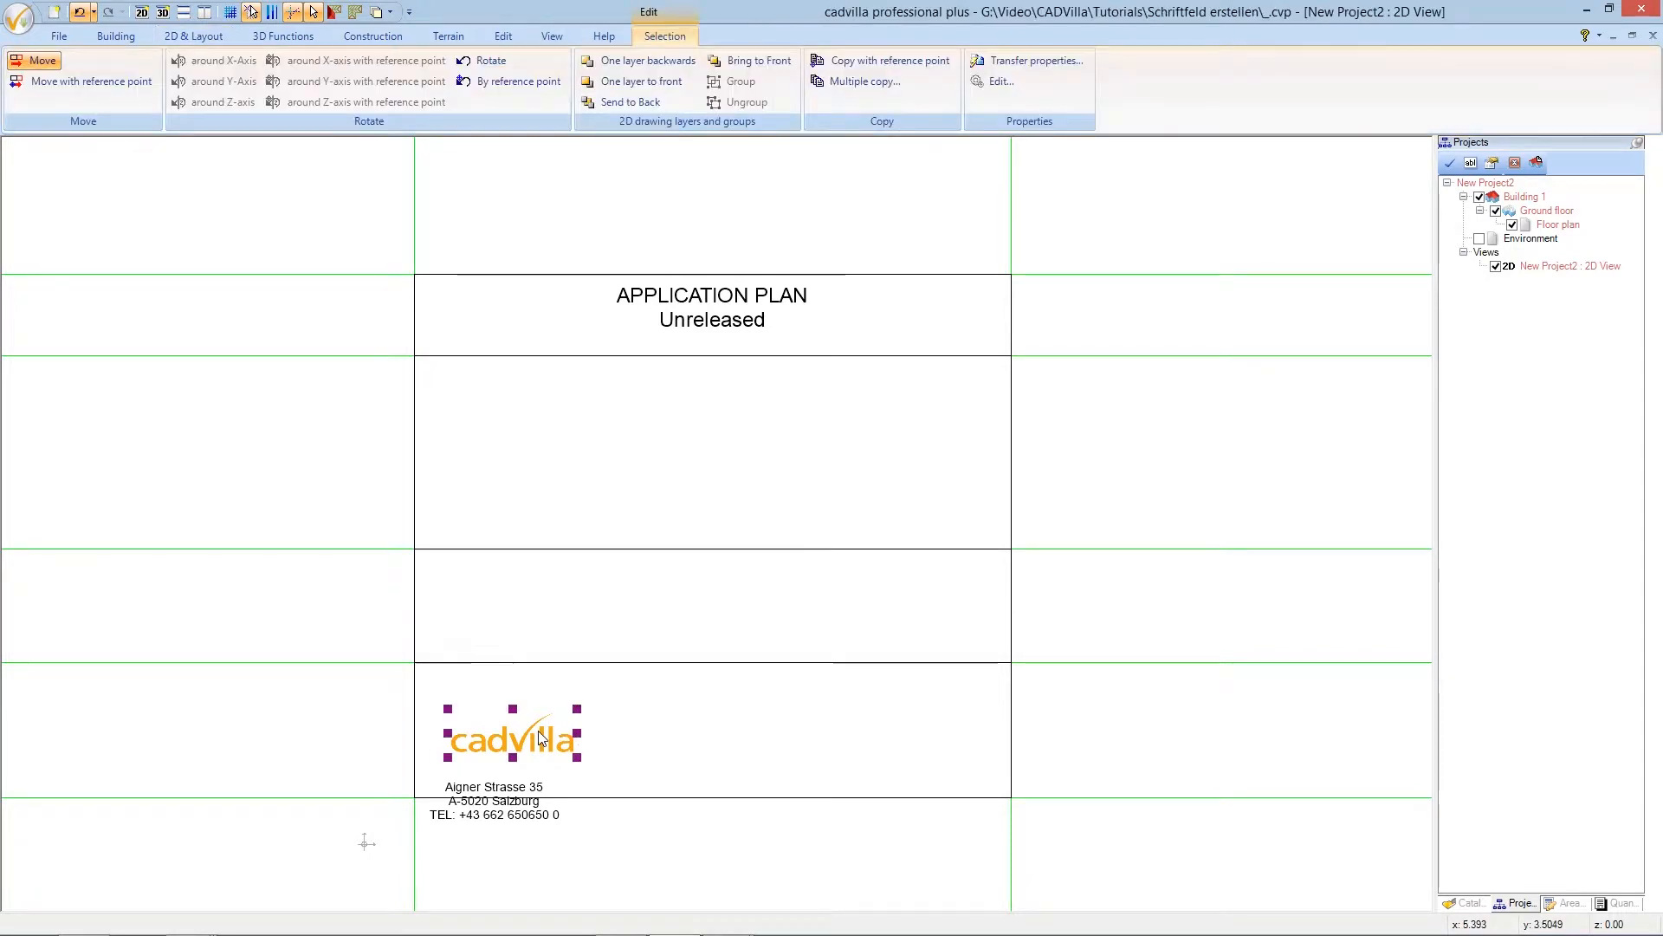
left_click(87, 81)
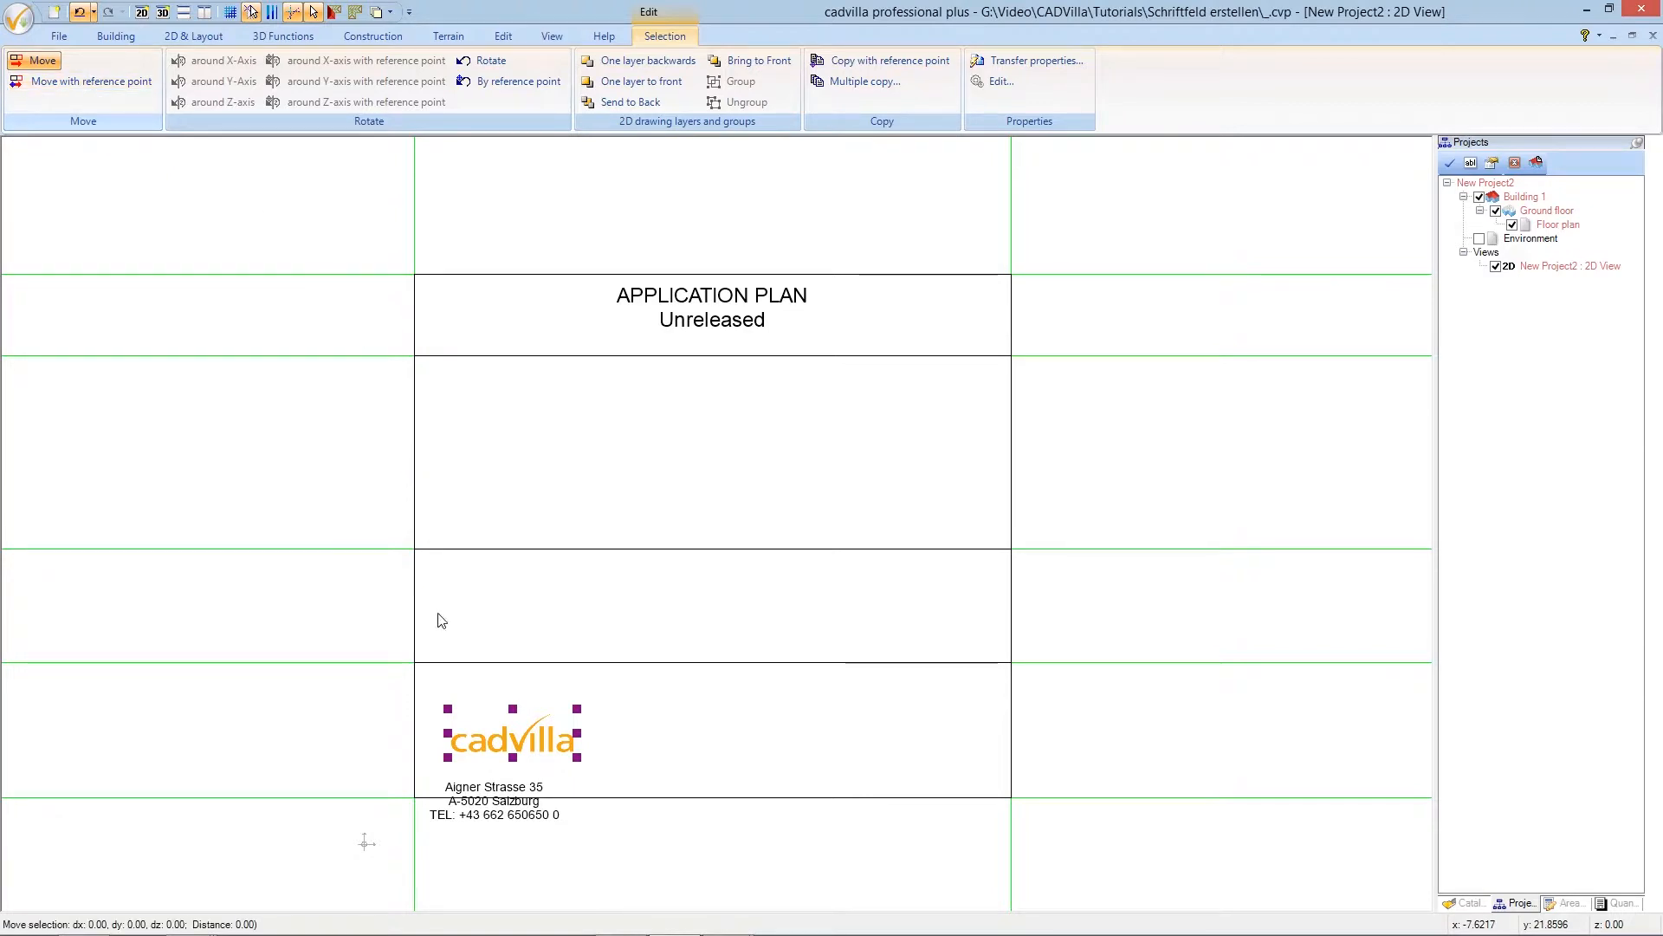
scroll(439, 667, "up", 4)
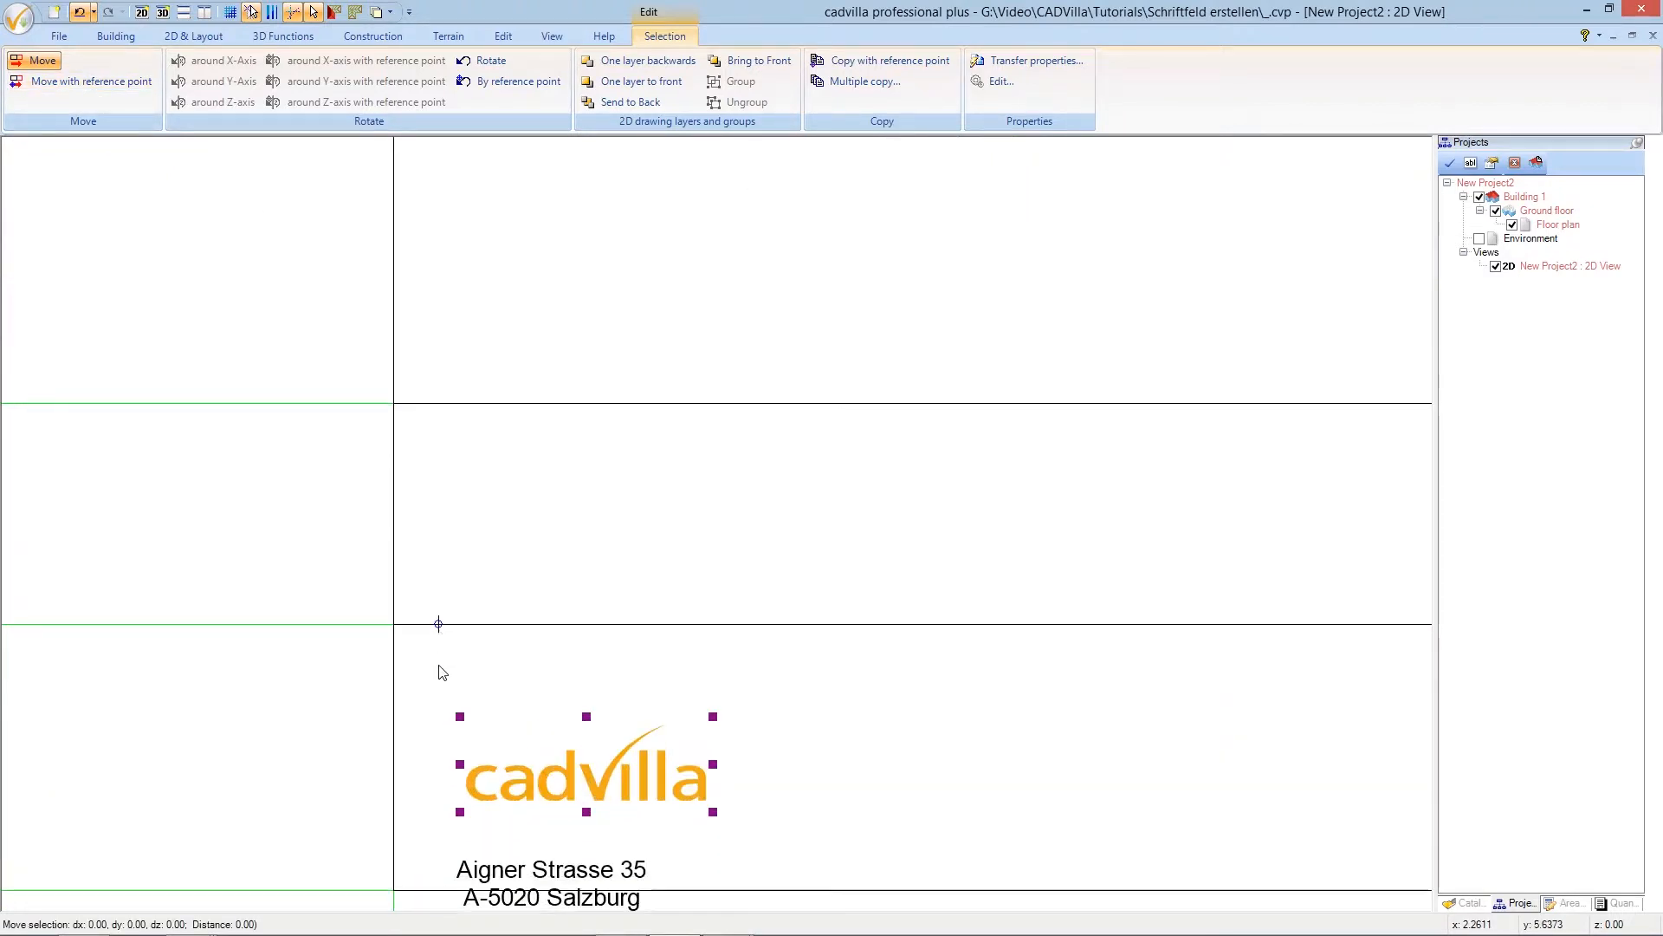
middle_click_drag(447, 643, 446, 616)
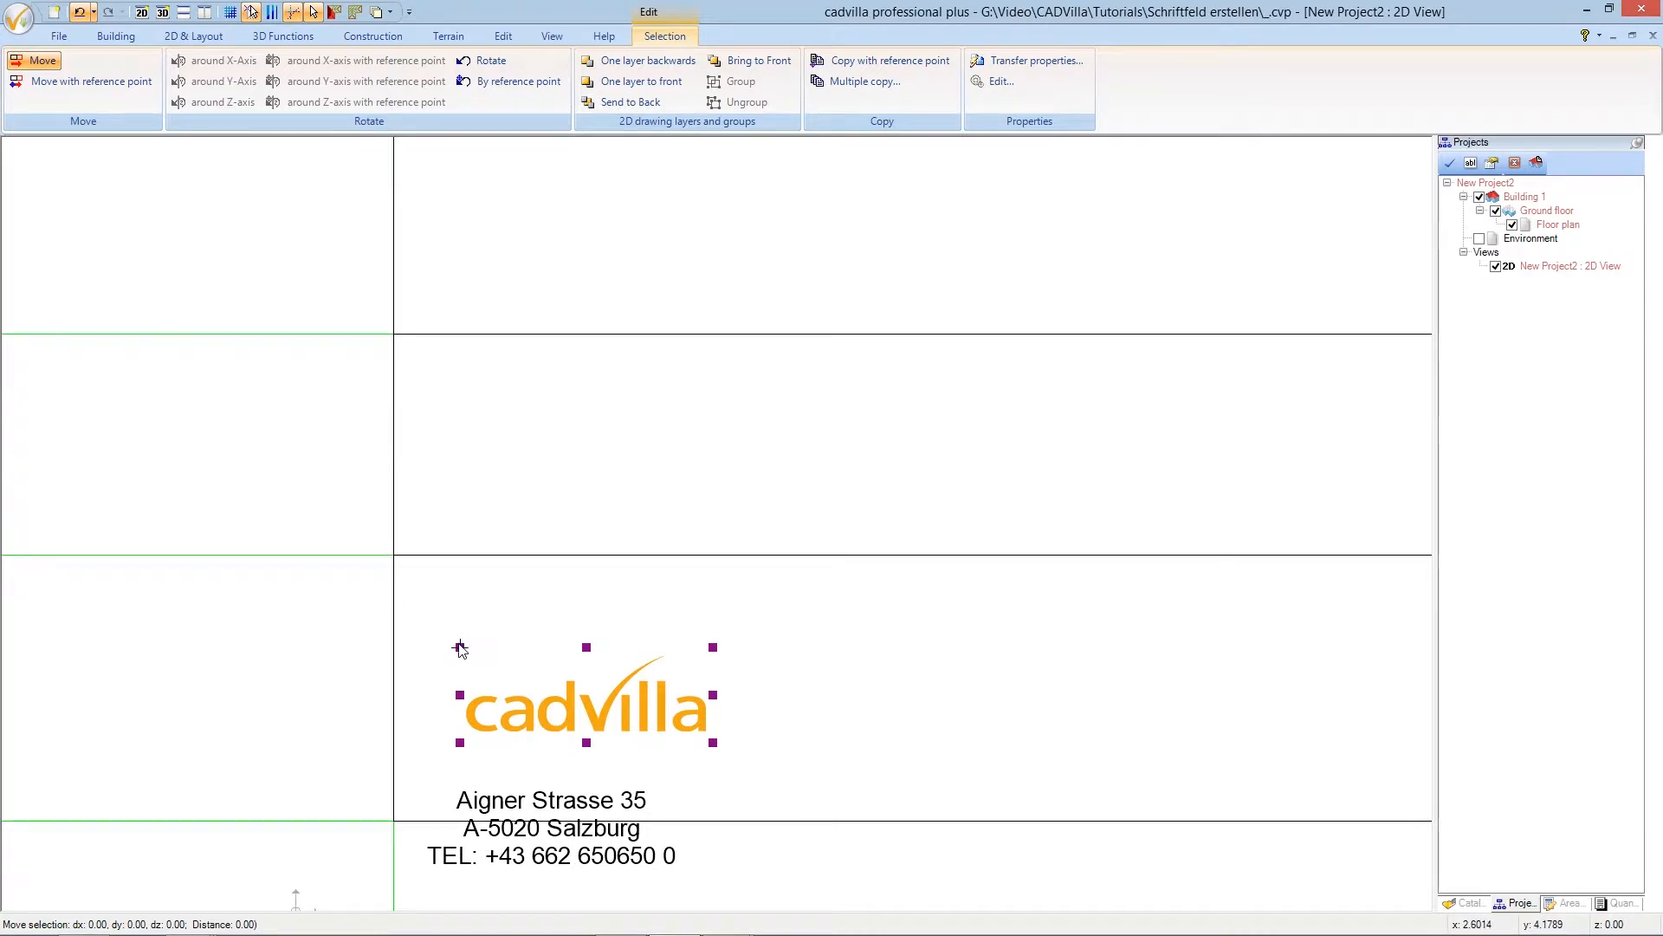
left_click(460, 648)
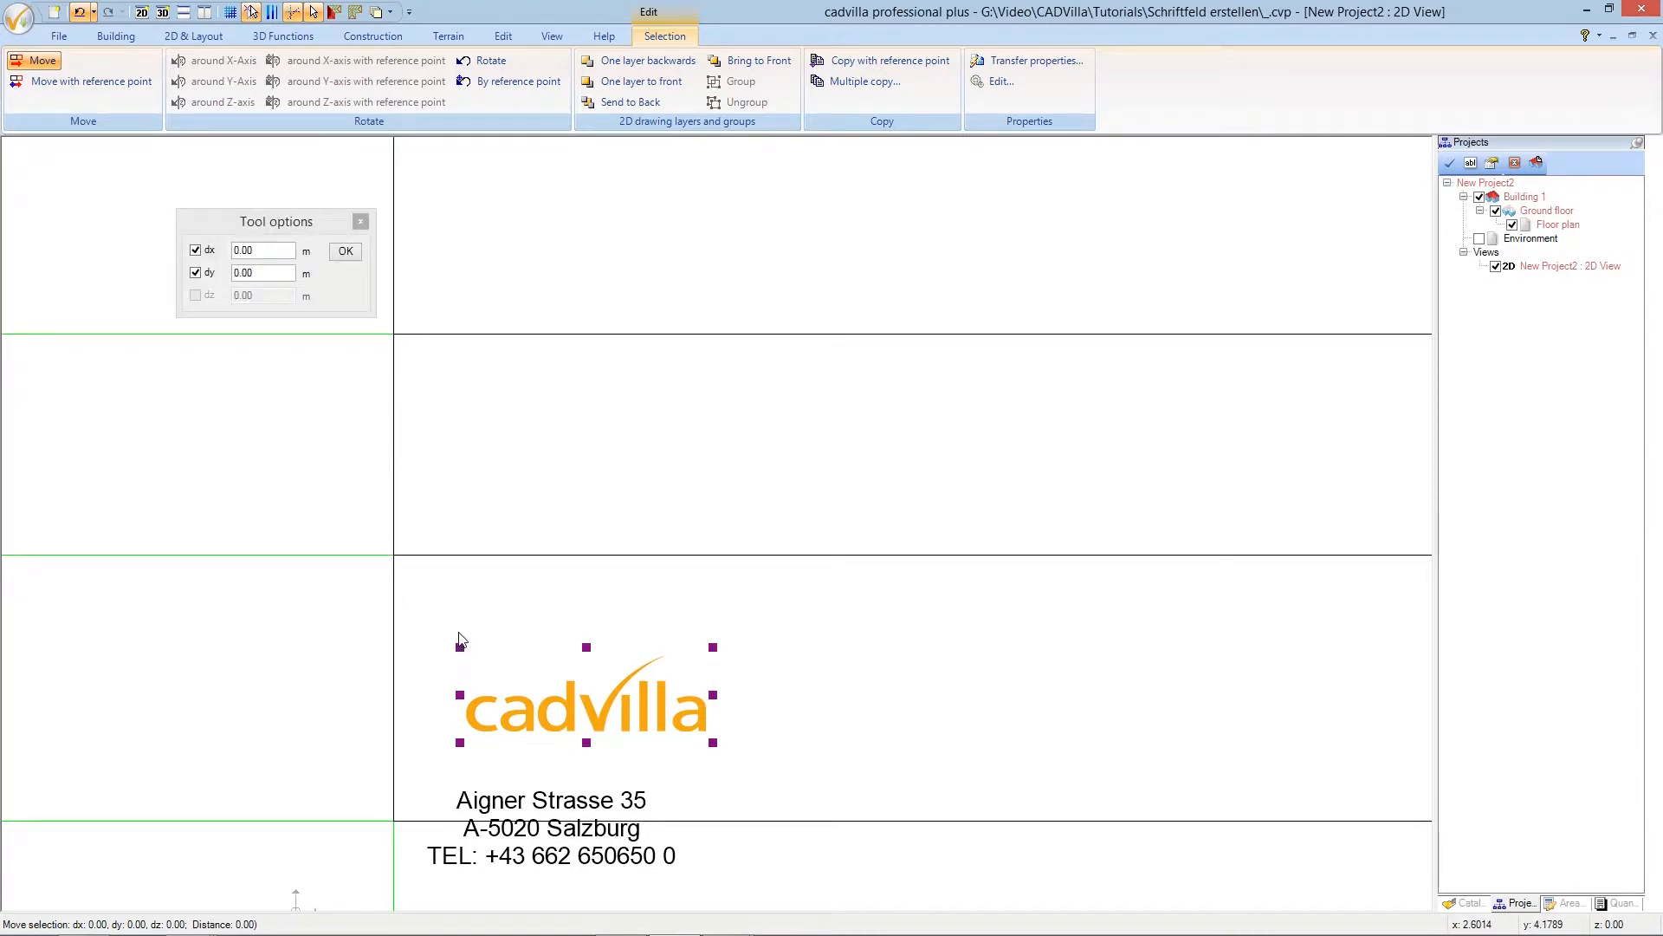
left_click(460, 586)
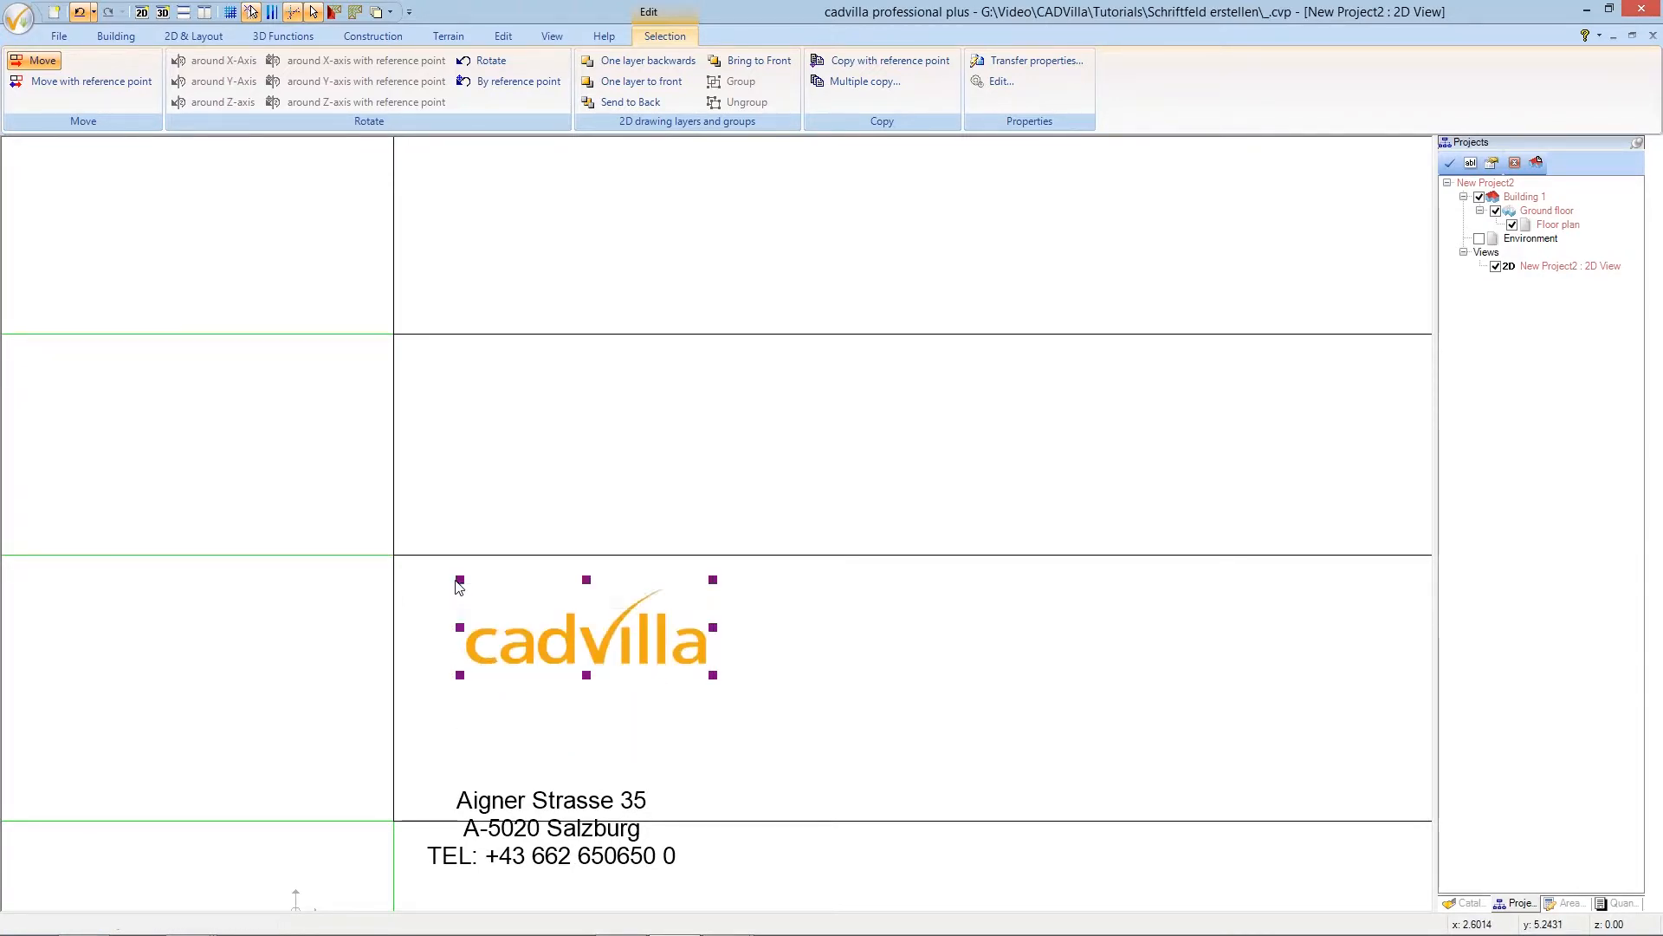
key("Escape")
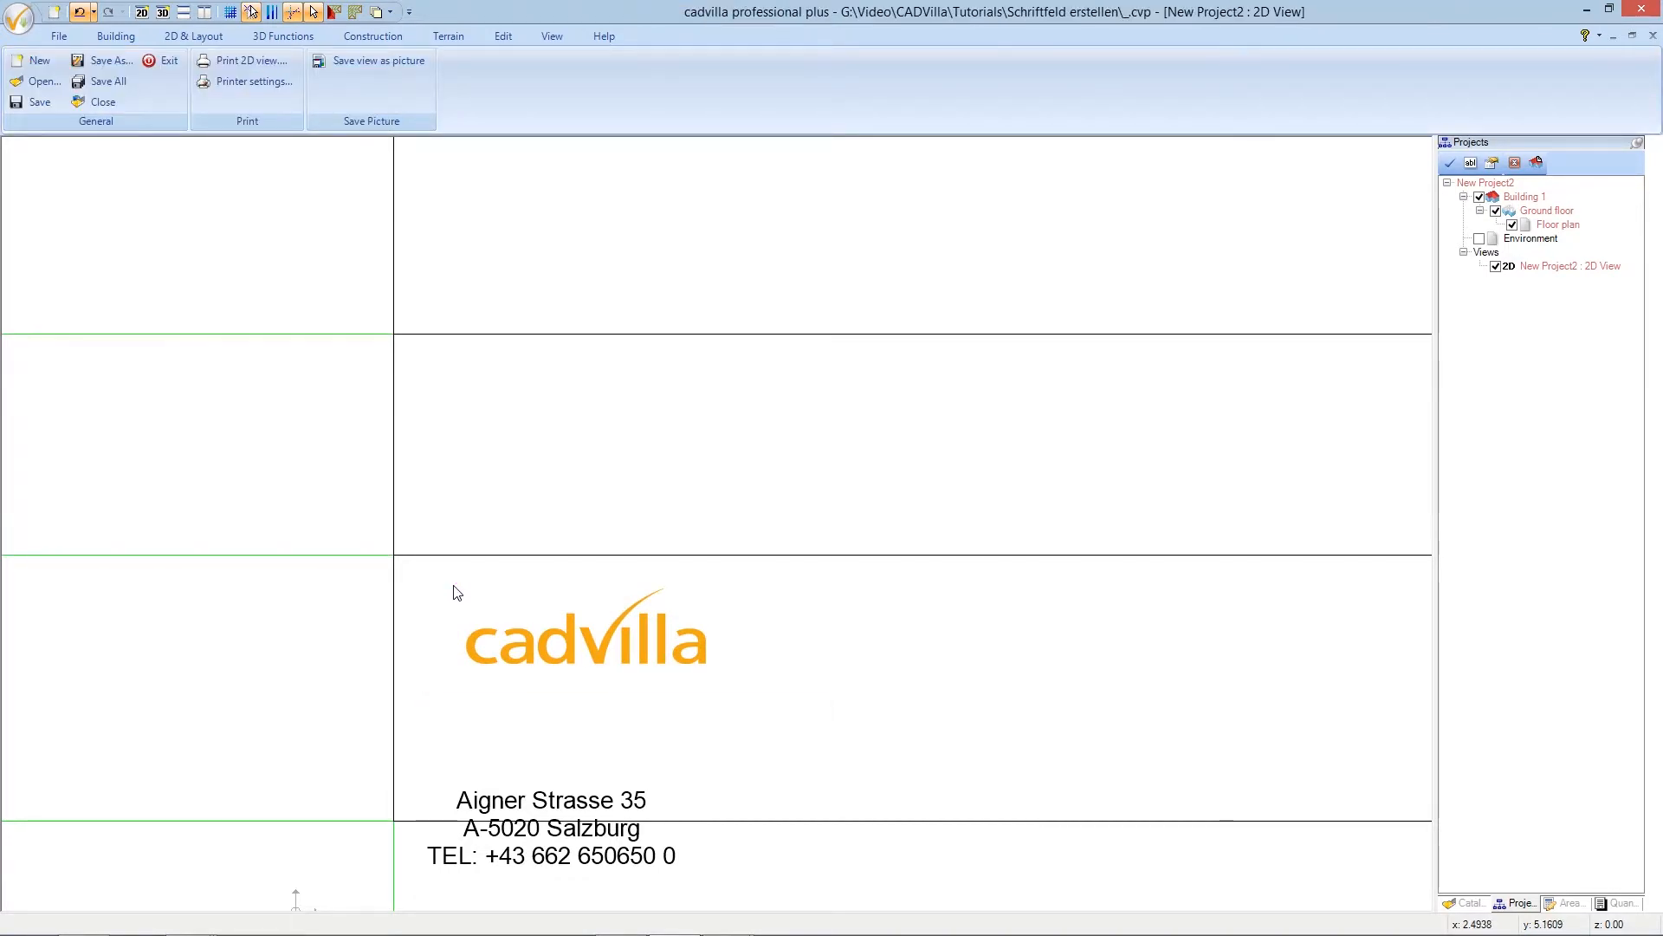
left_click(531, 803)
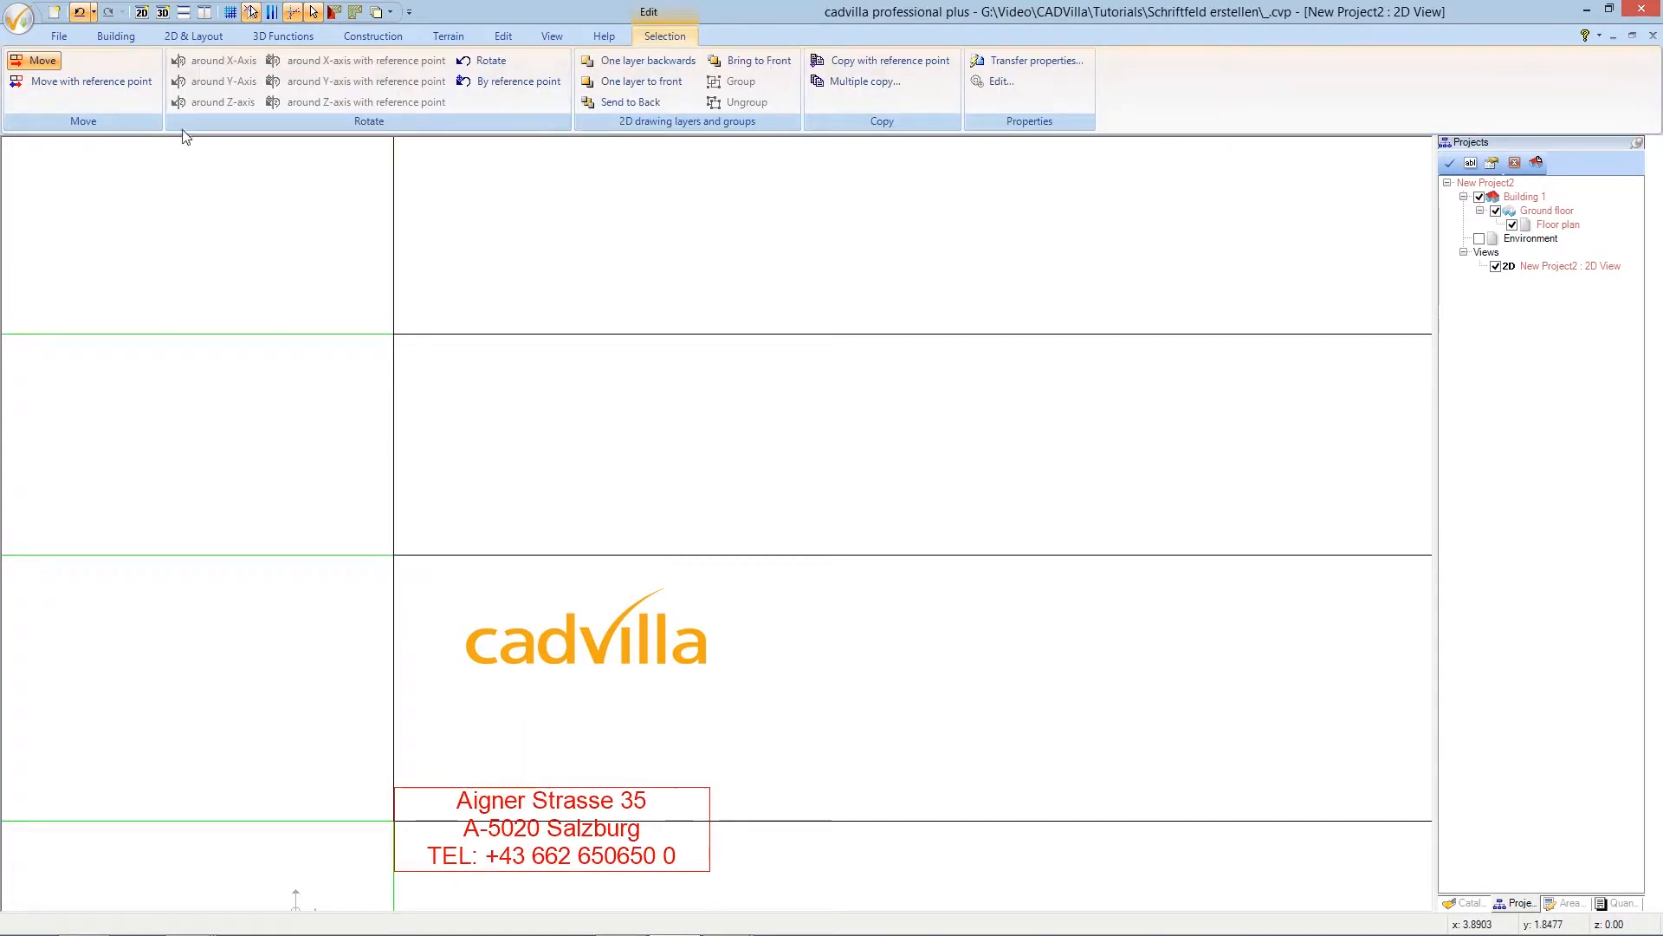
- Move the three-line address block by its top edge up to just below the cadvilla logo
left_click(138, 83)
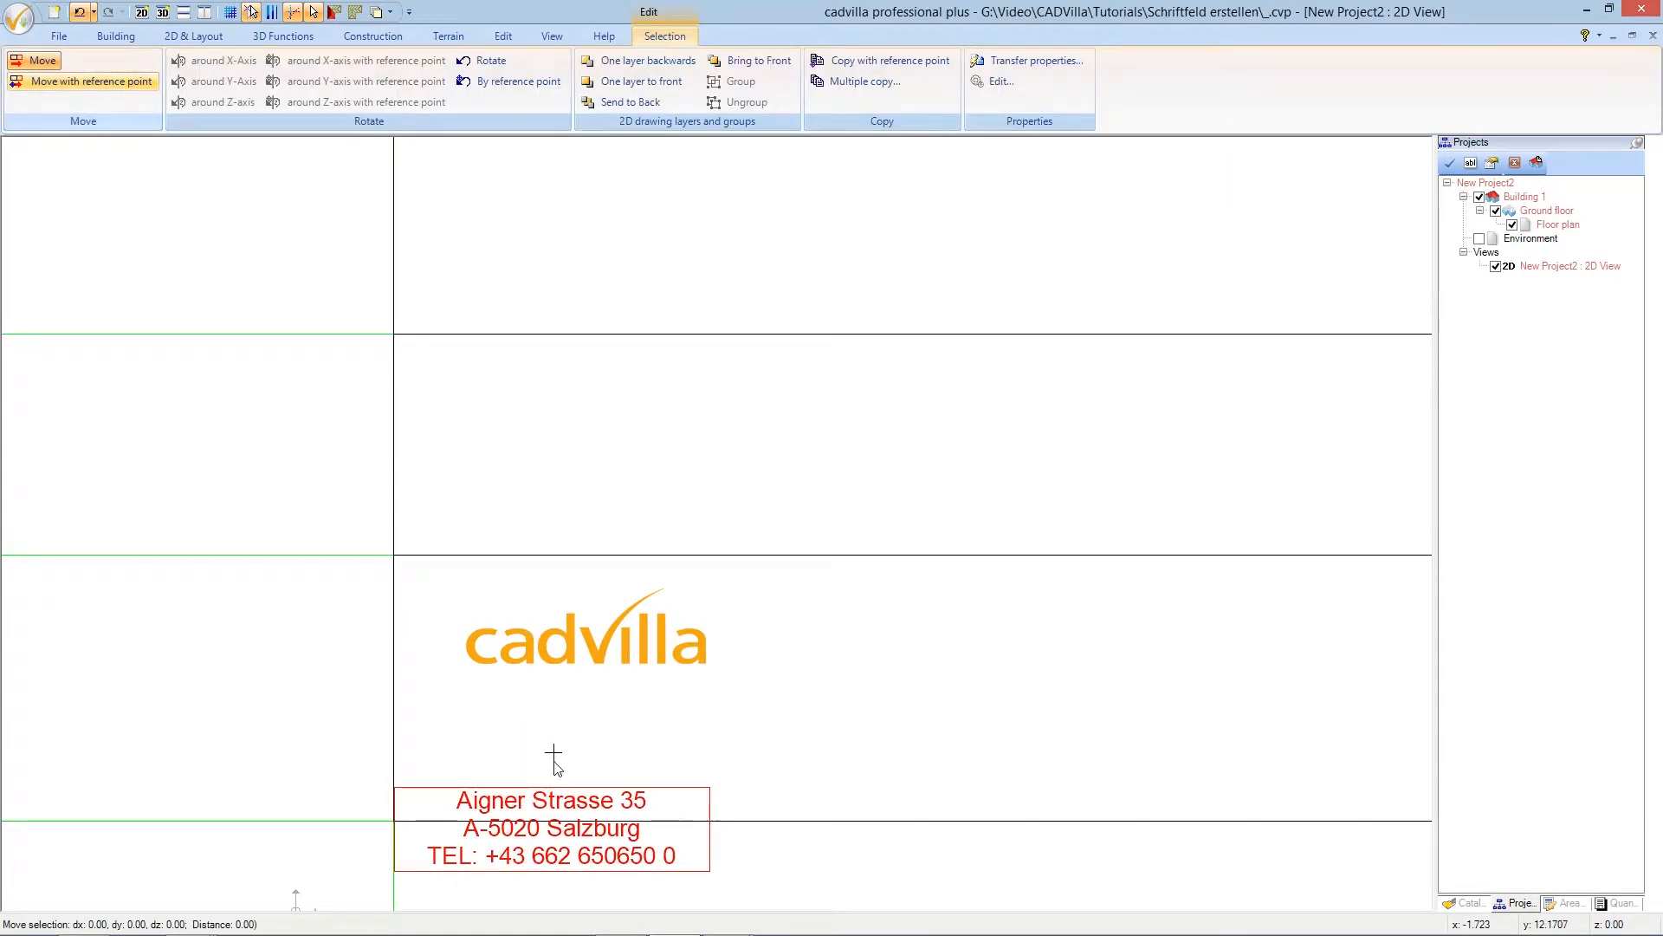
left_click(556, 788)
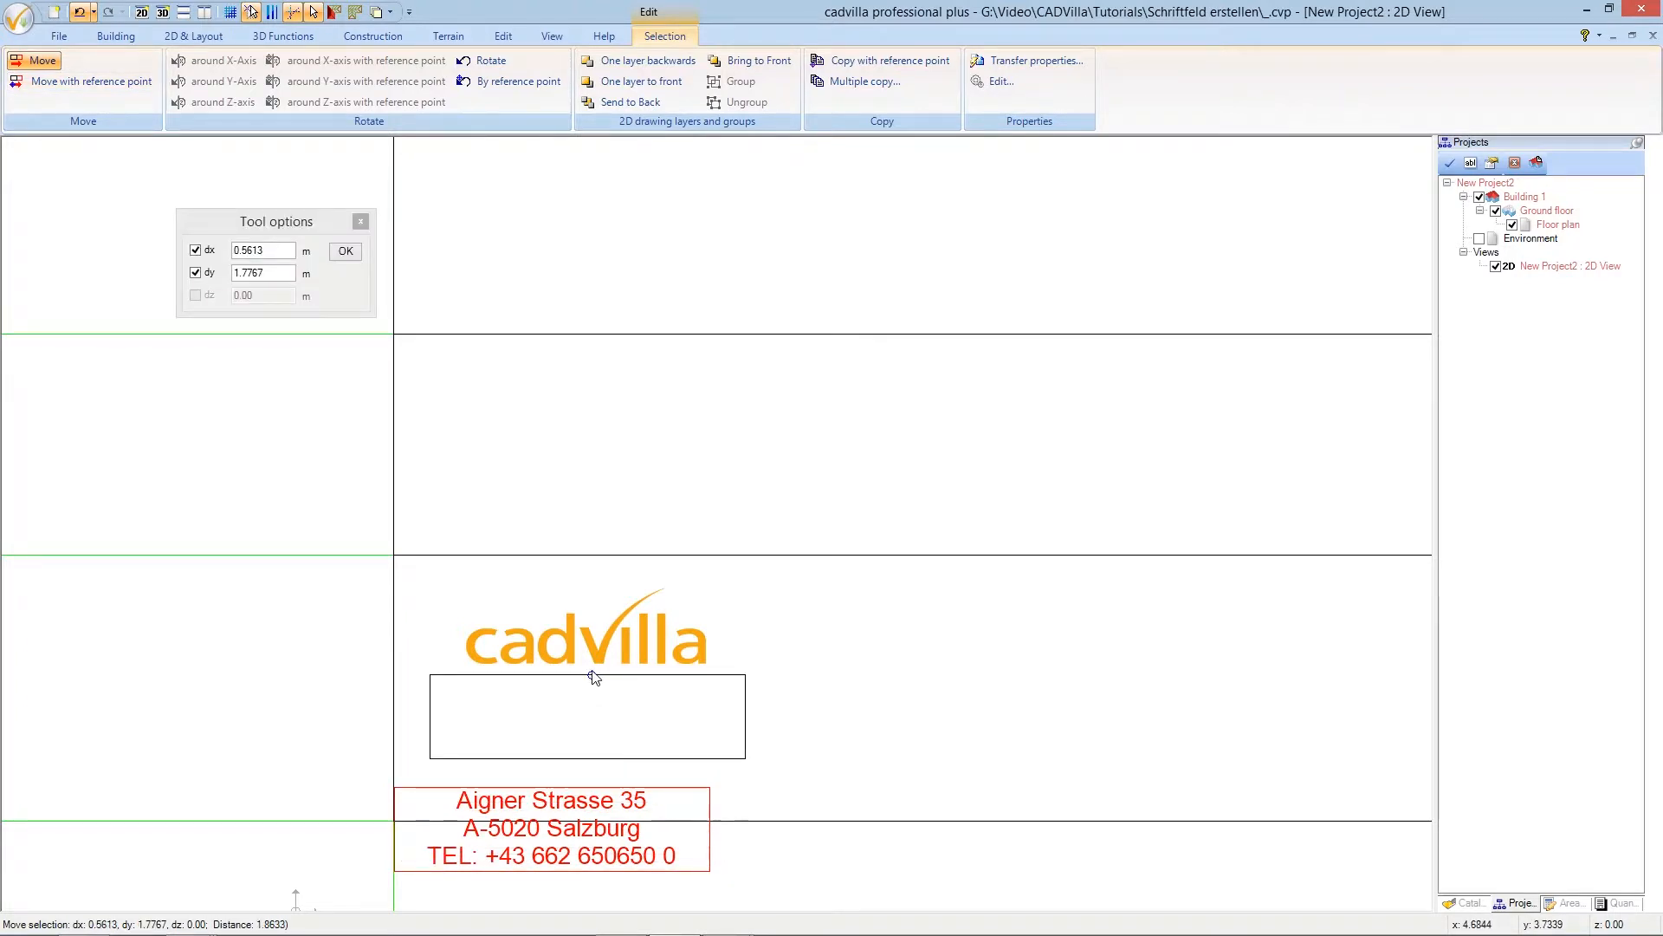
left_click(593, 676)
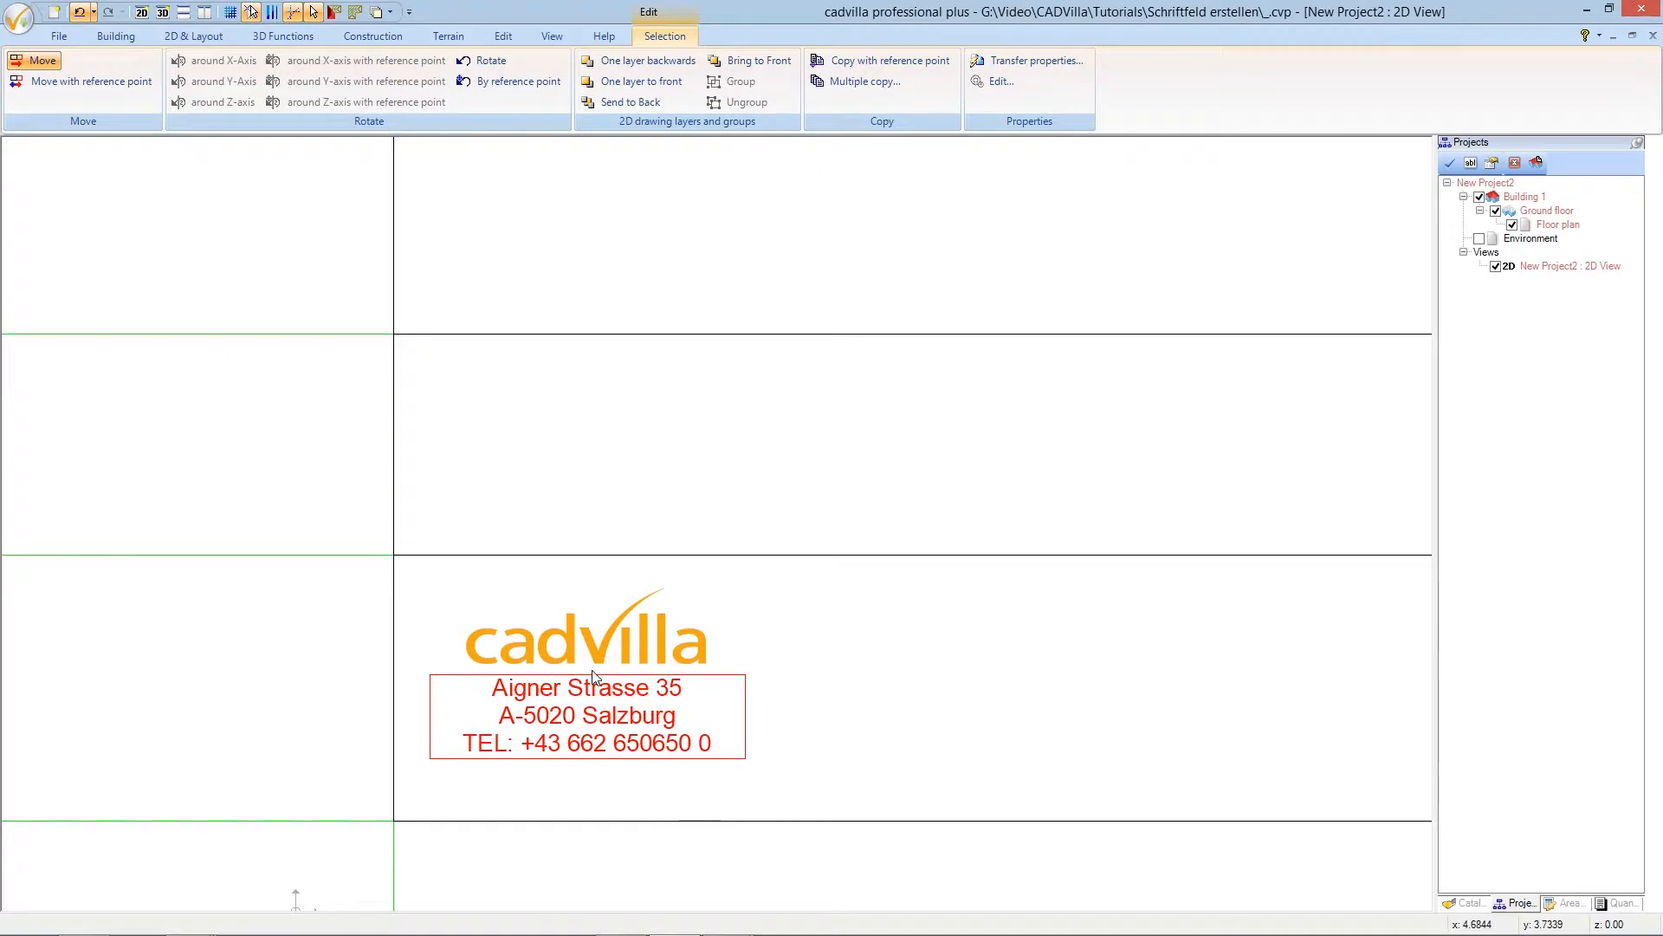
key("Escape")
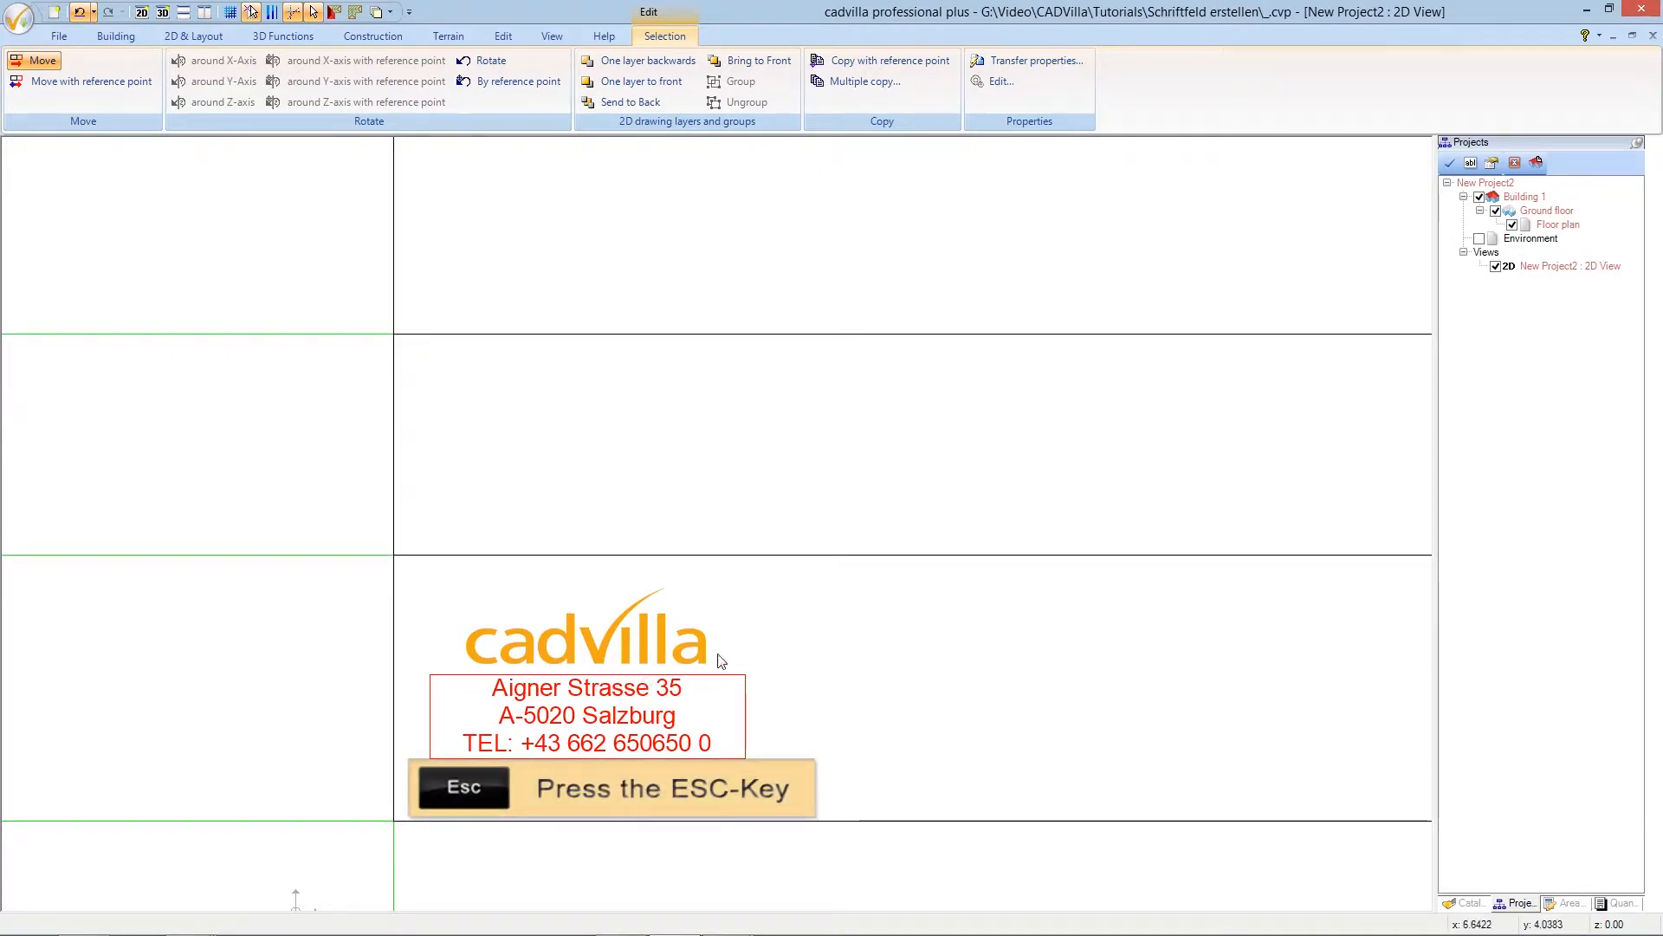
key("Escape")
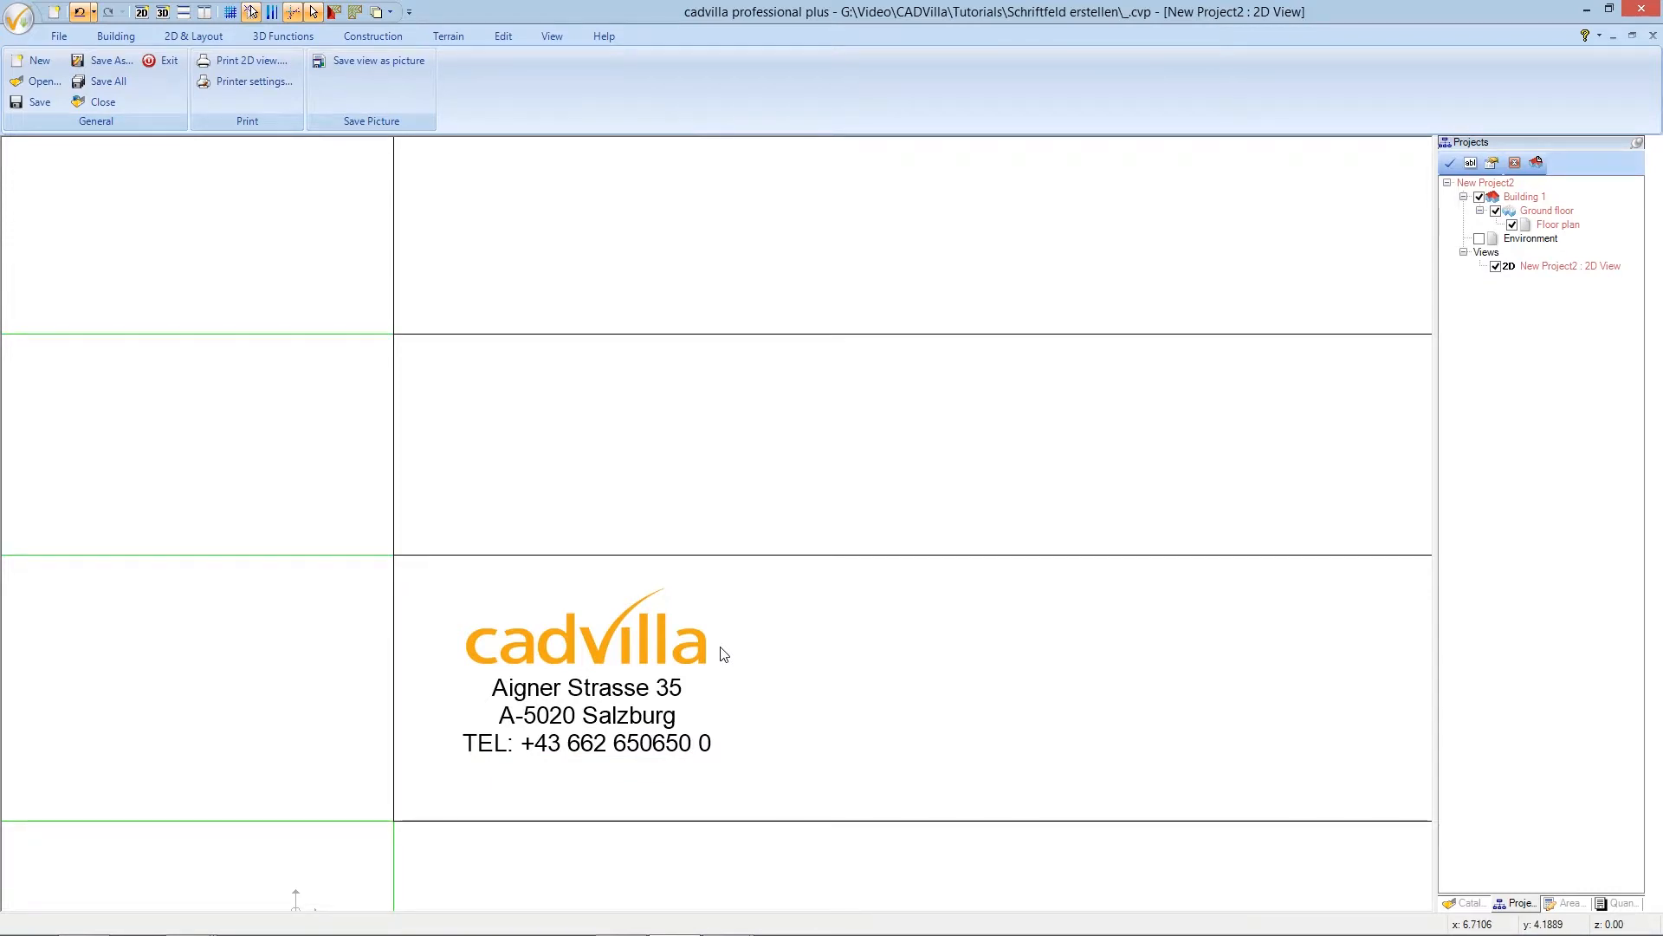
scroll(724, 654, "down", 1)
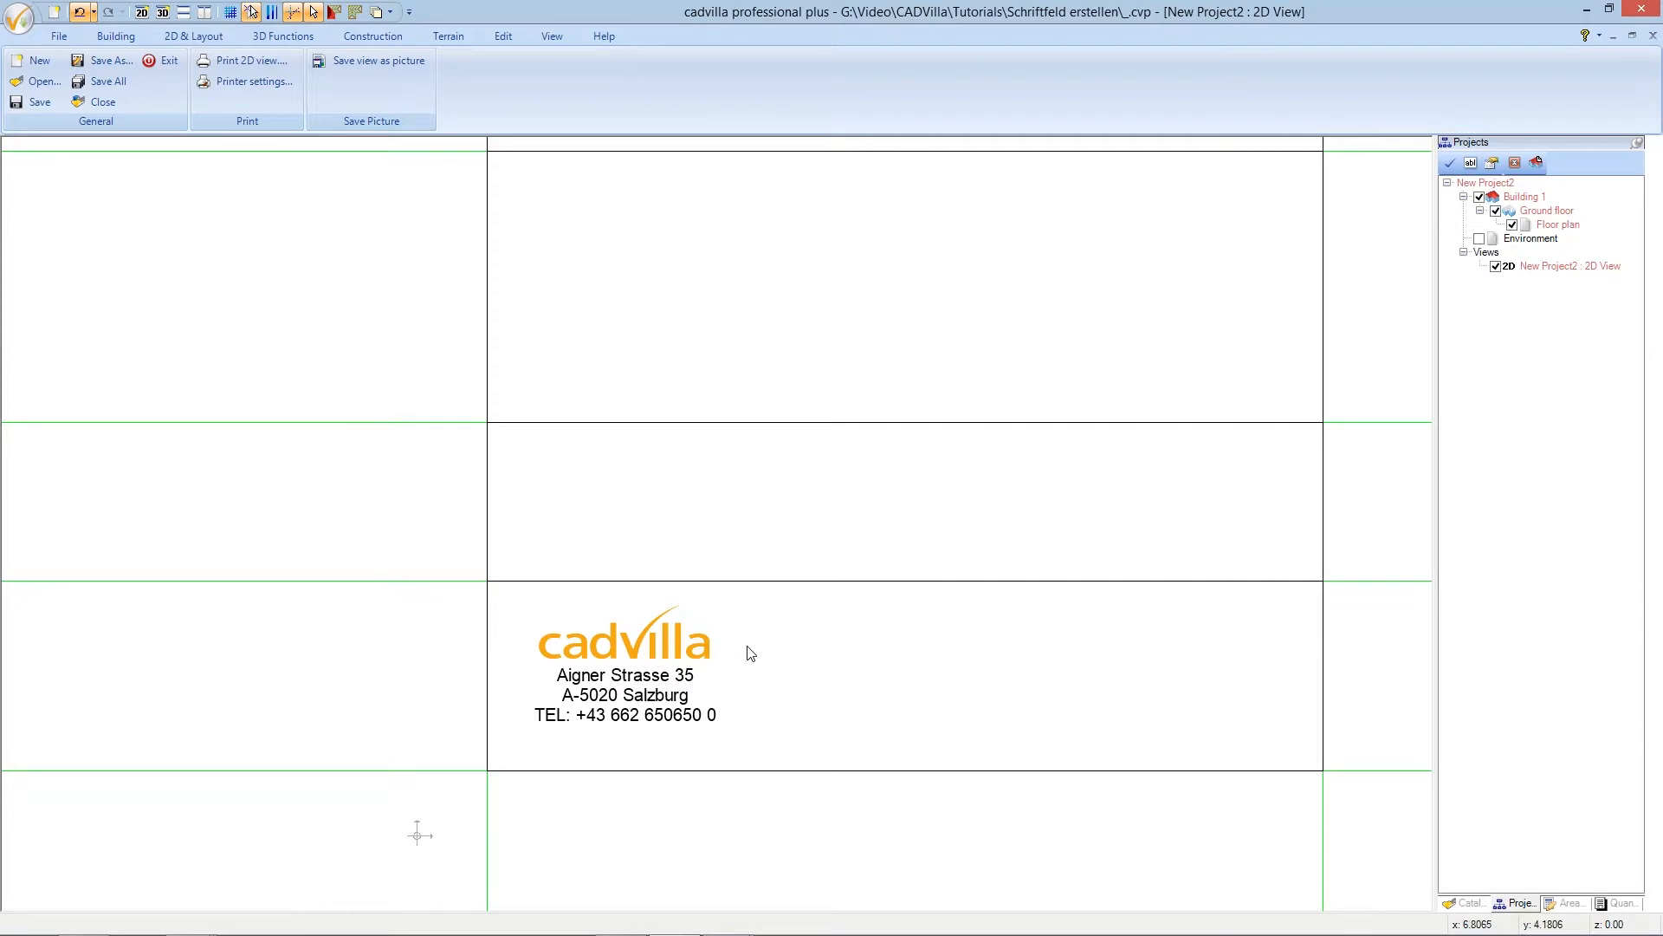
- Add a Labelling text right of the logo, replacing its prefilled address with 'Application Plan'
key("Right")
key("Right")
key("Right")
key("Right")
key("Right")
key("Right")
key("Right")
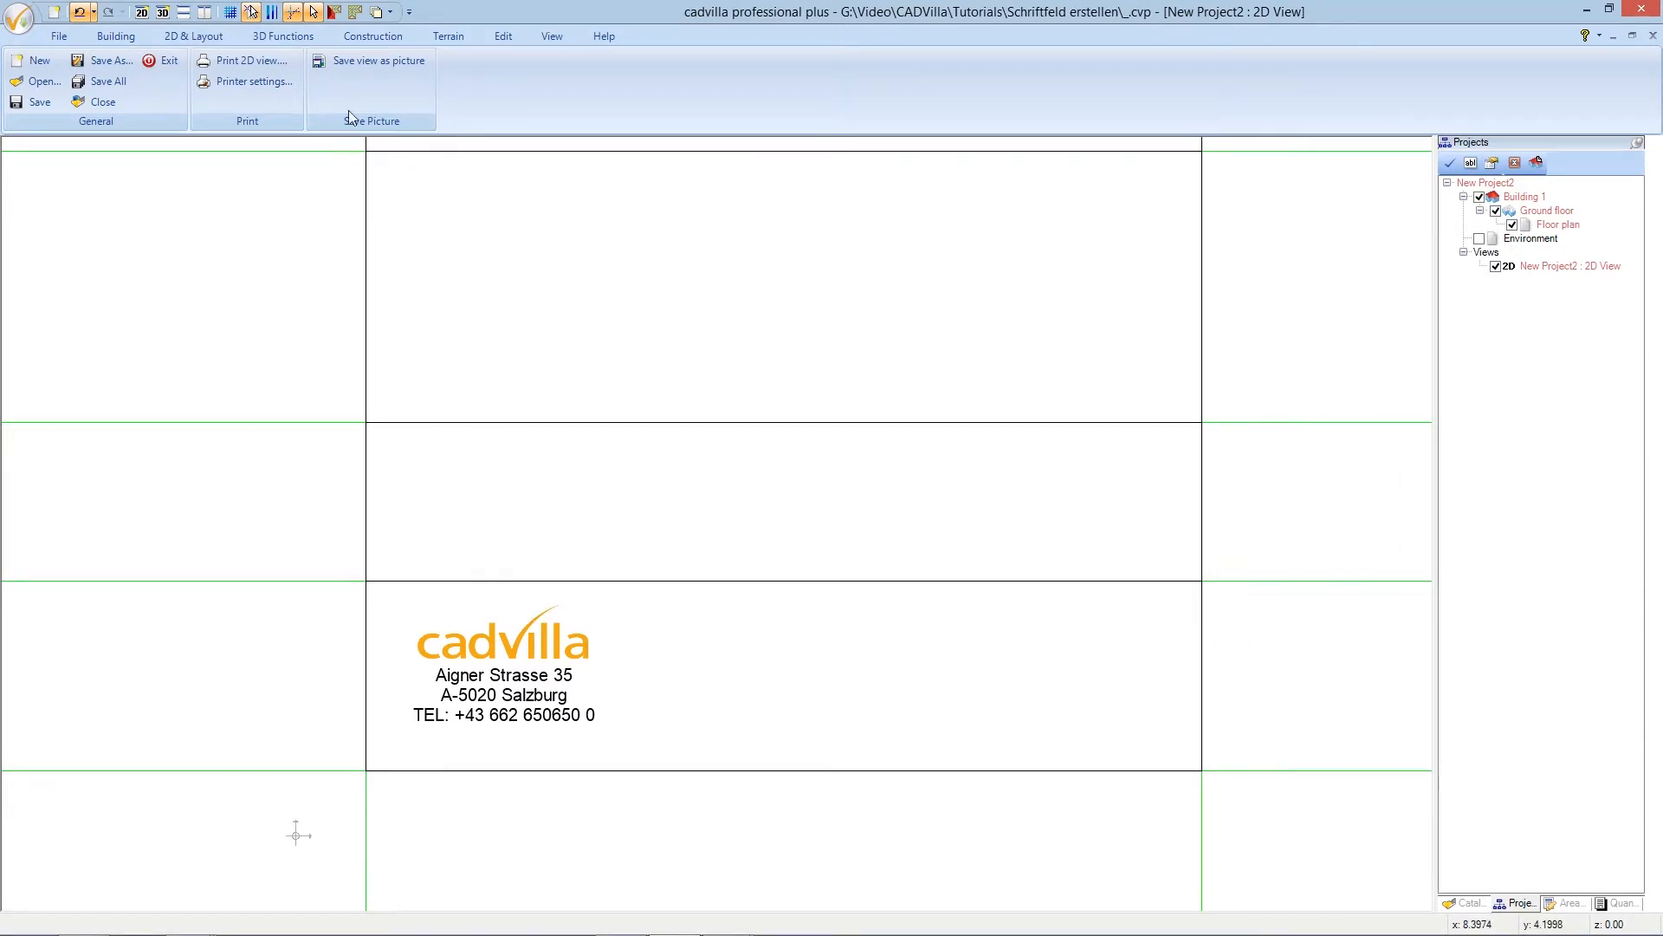
left_click(216, 40)
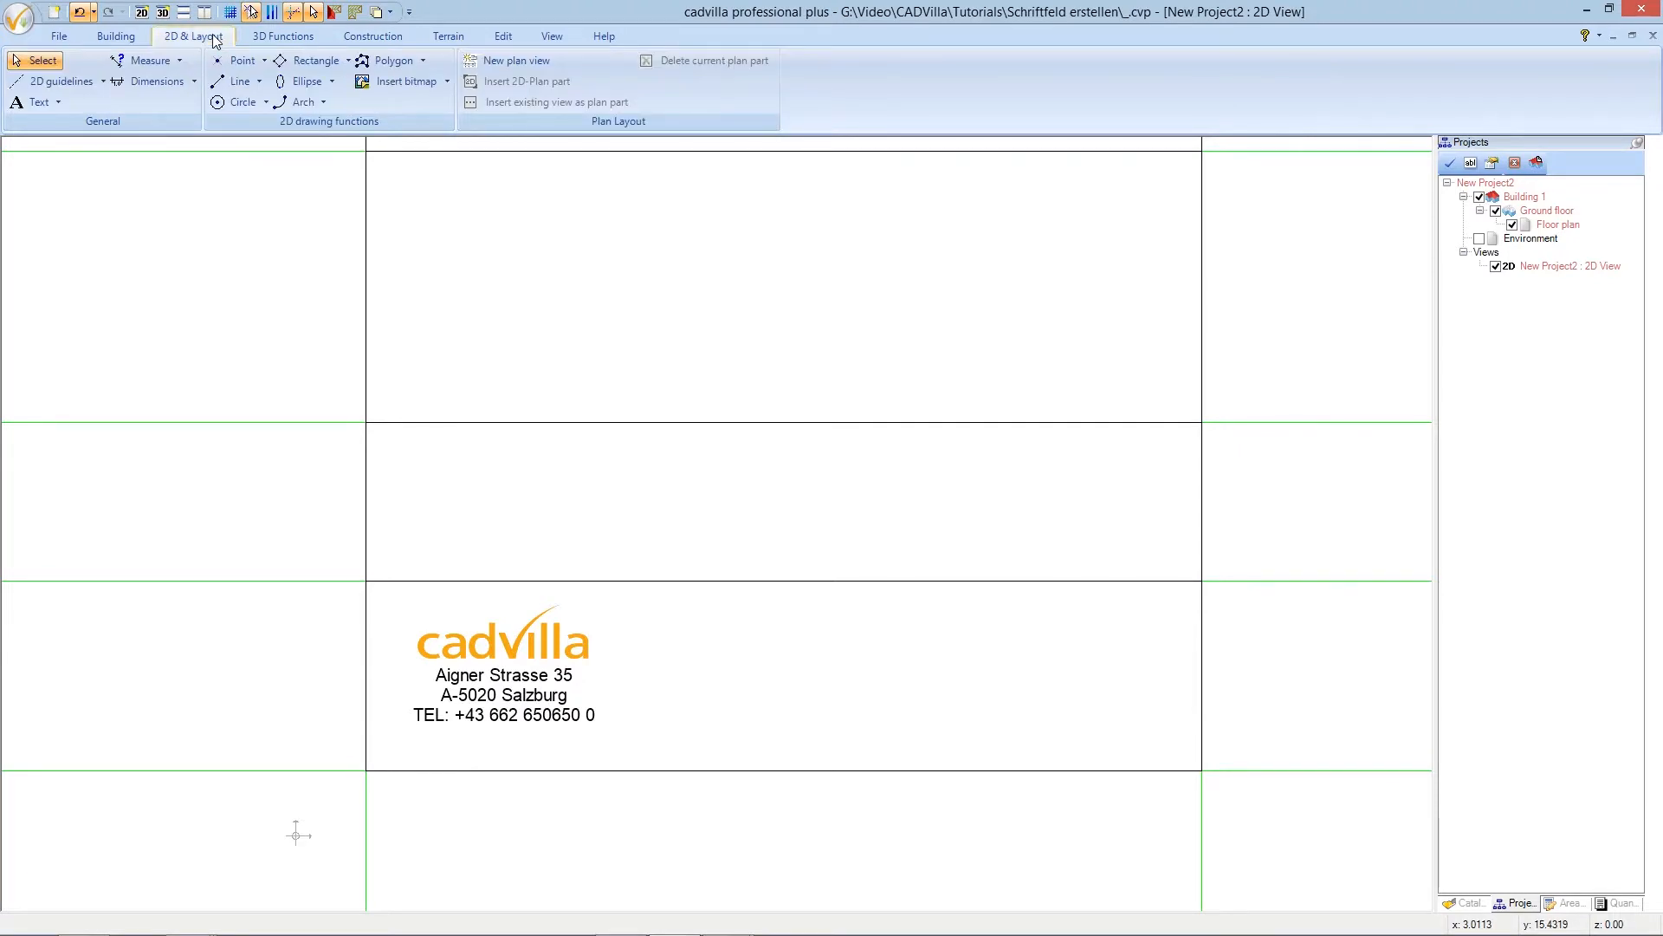
left_click(58, 102)
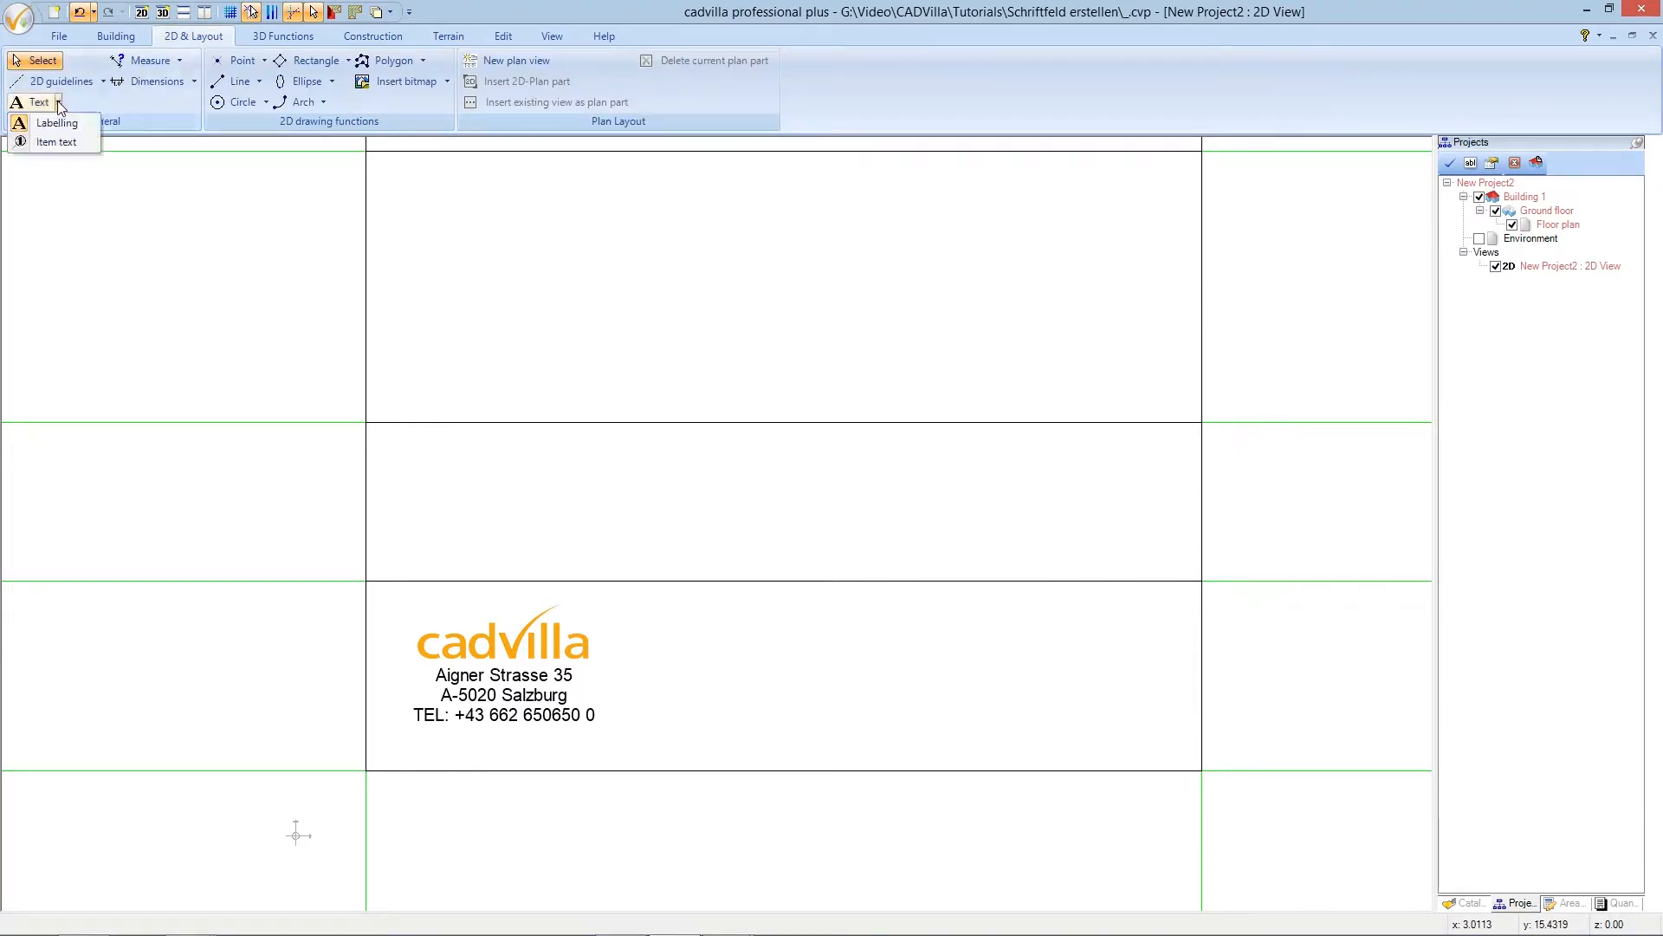
left_click(56, 122)
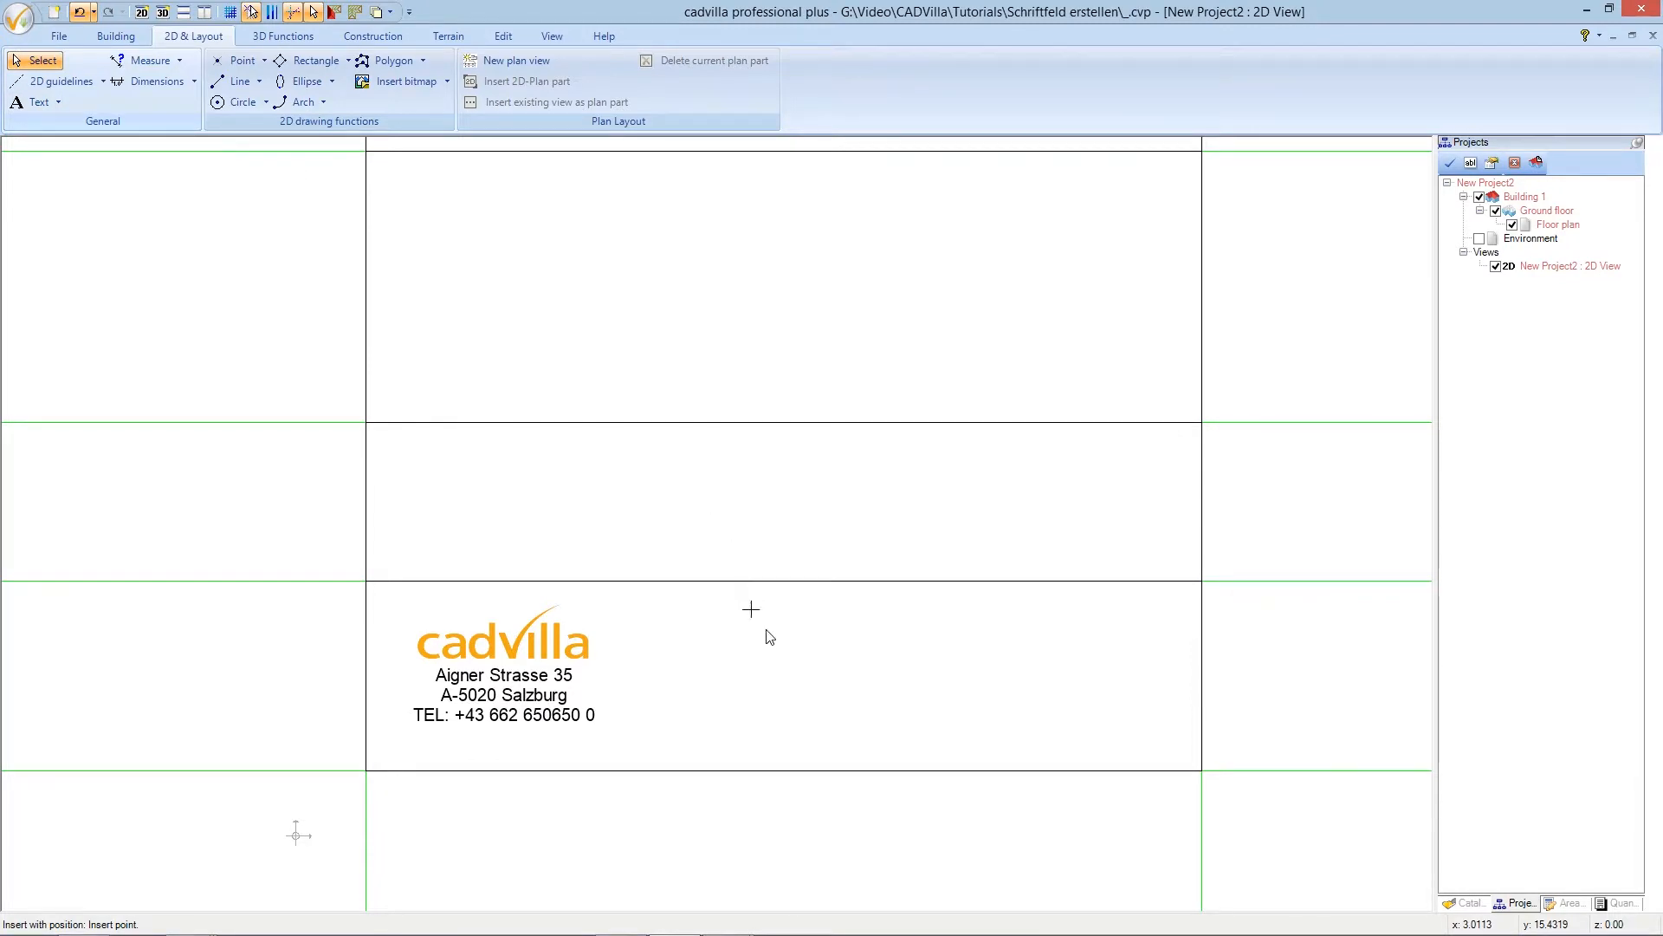
left_click(789, 642)
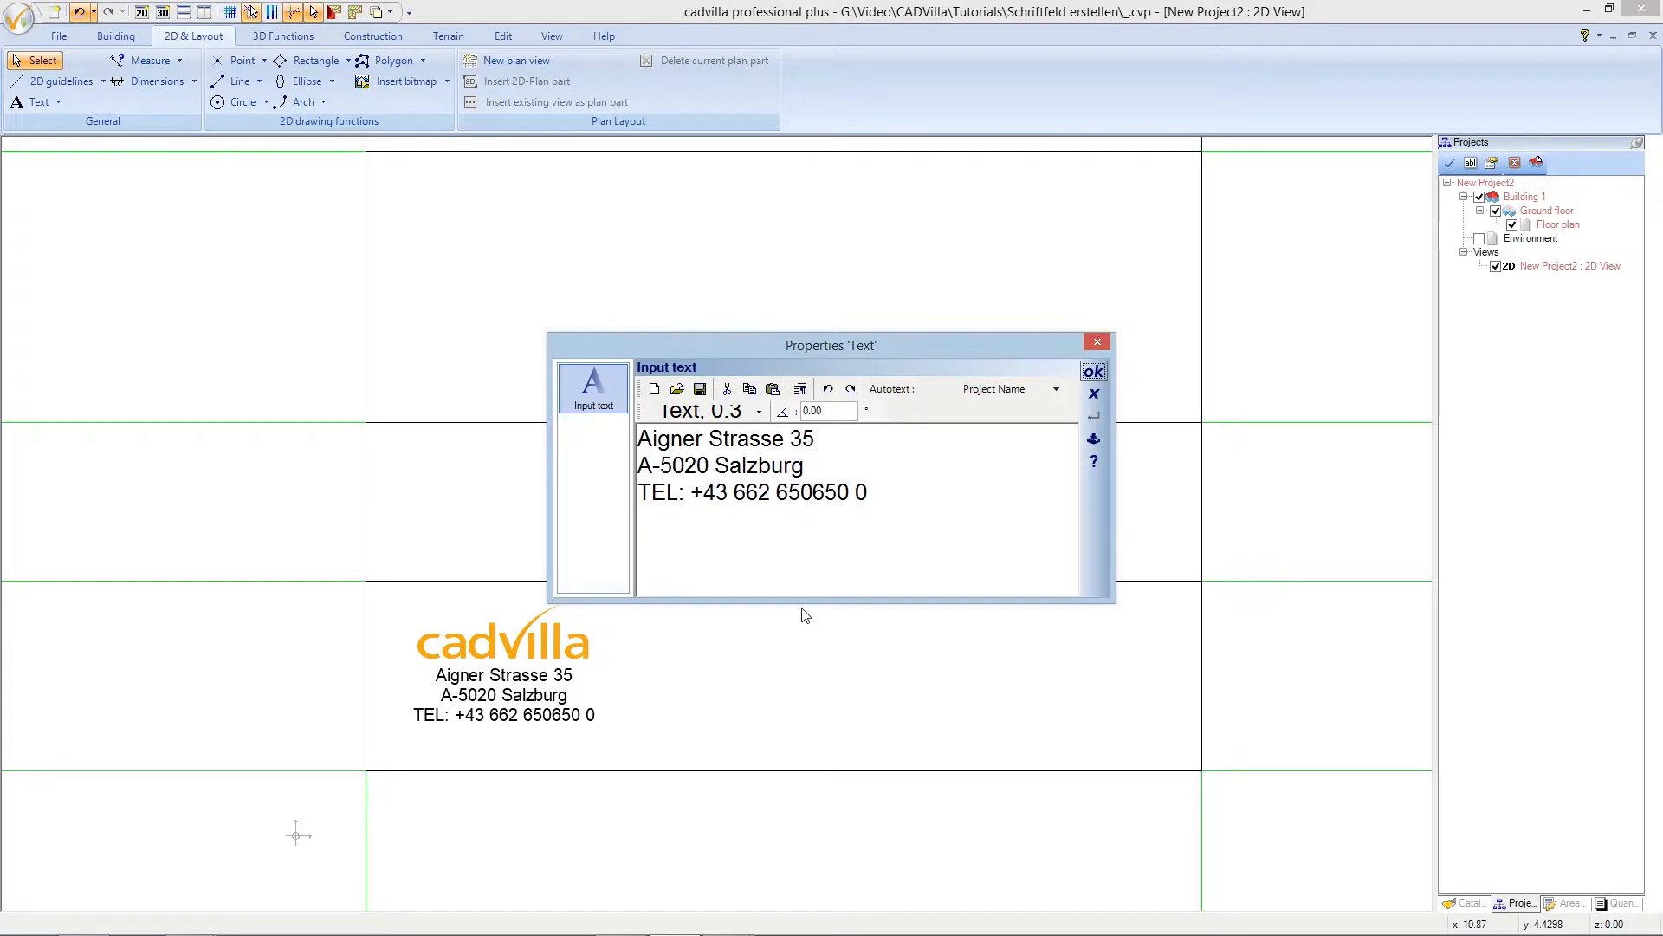
left_click_drag(875, 496, 639, 440)
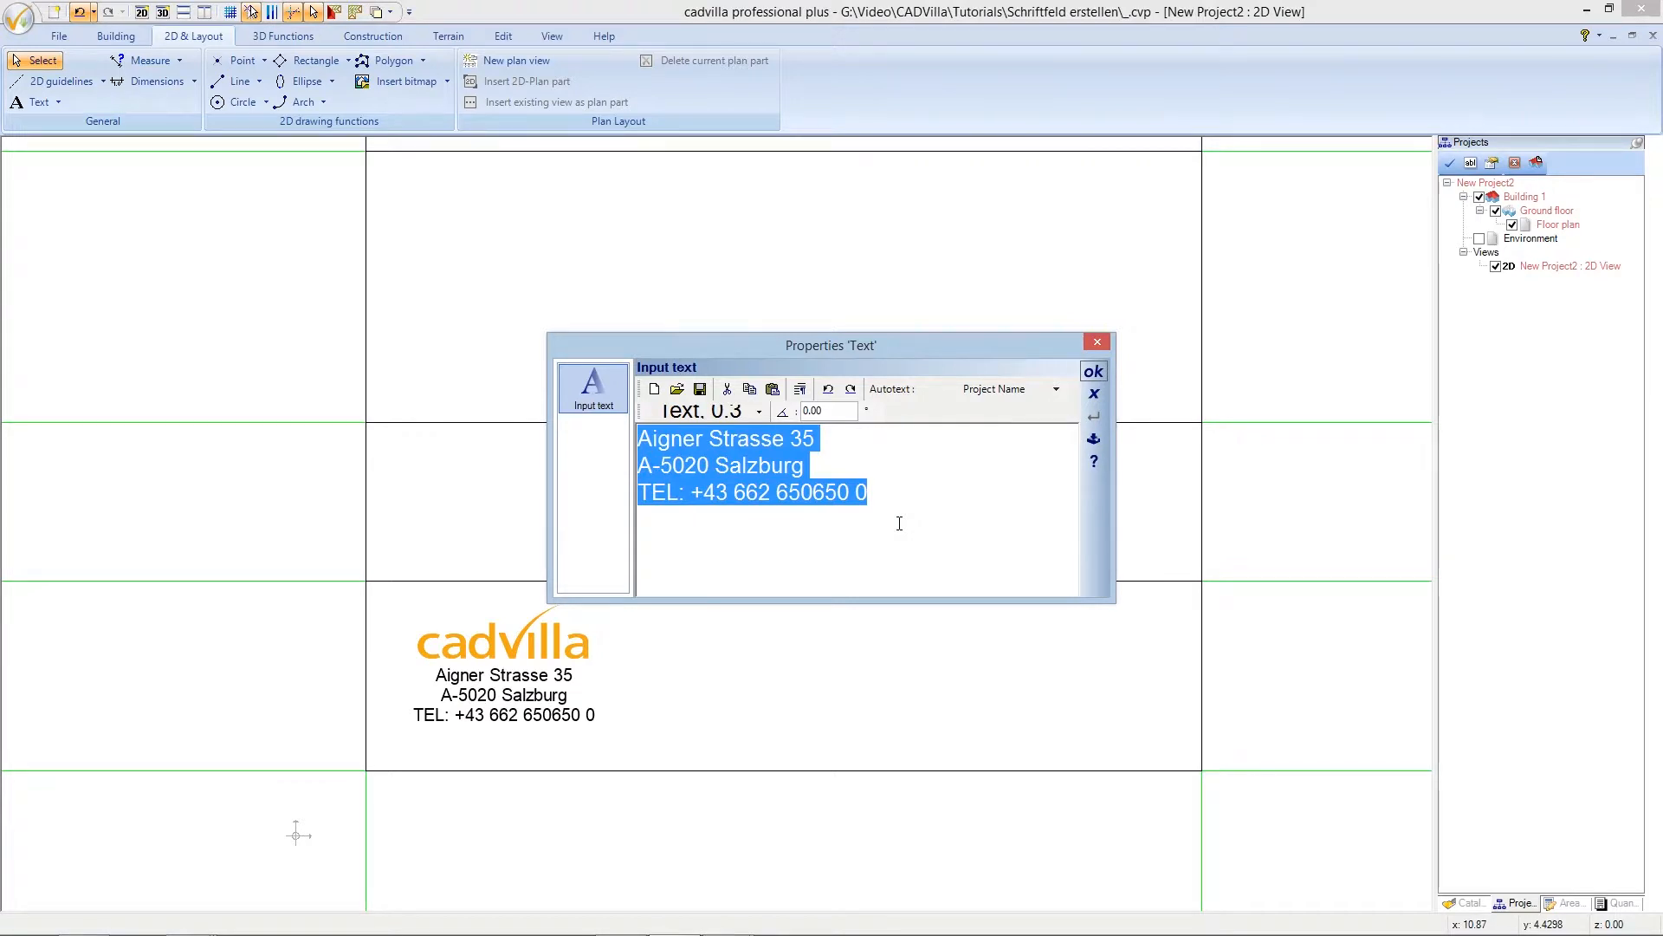
type("Applicatio")
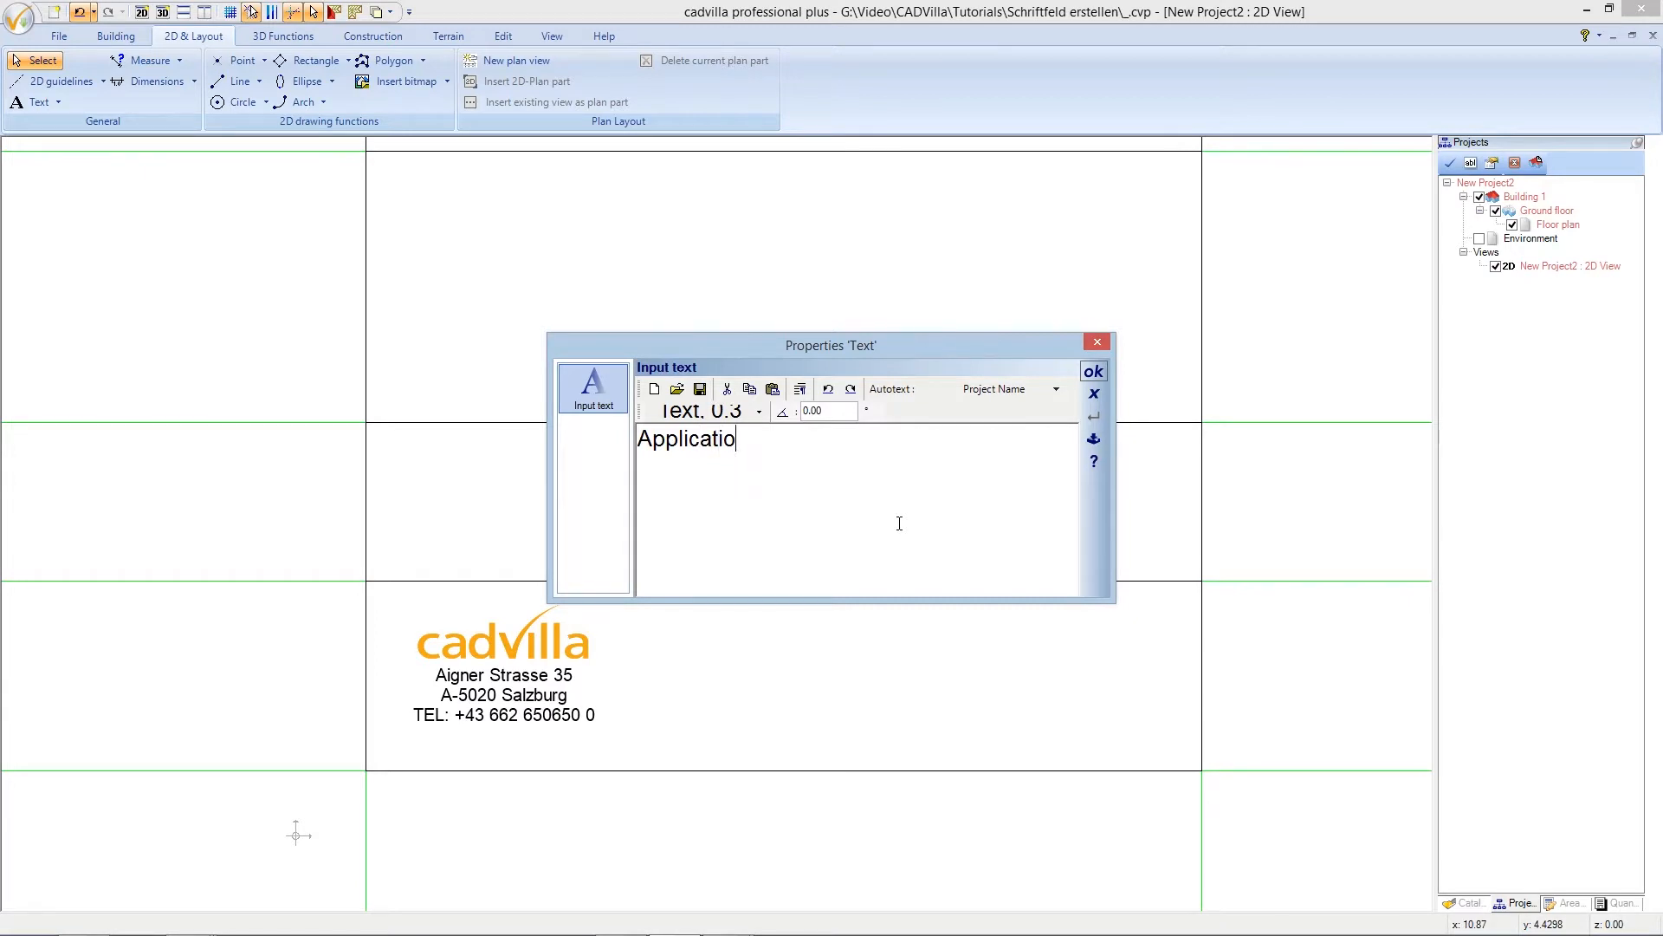
type("n Plan")
- Make the heading 0.6 m left-aligned text and place 'Application Plan' in the title block
left_click(738, 414)
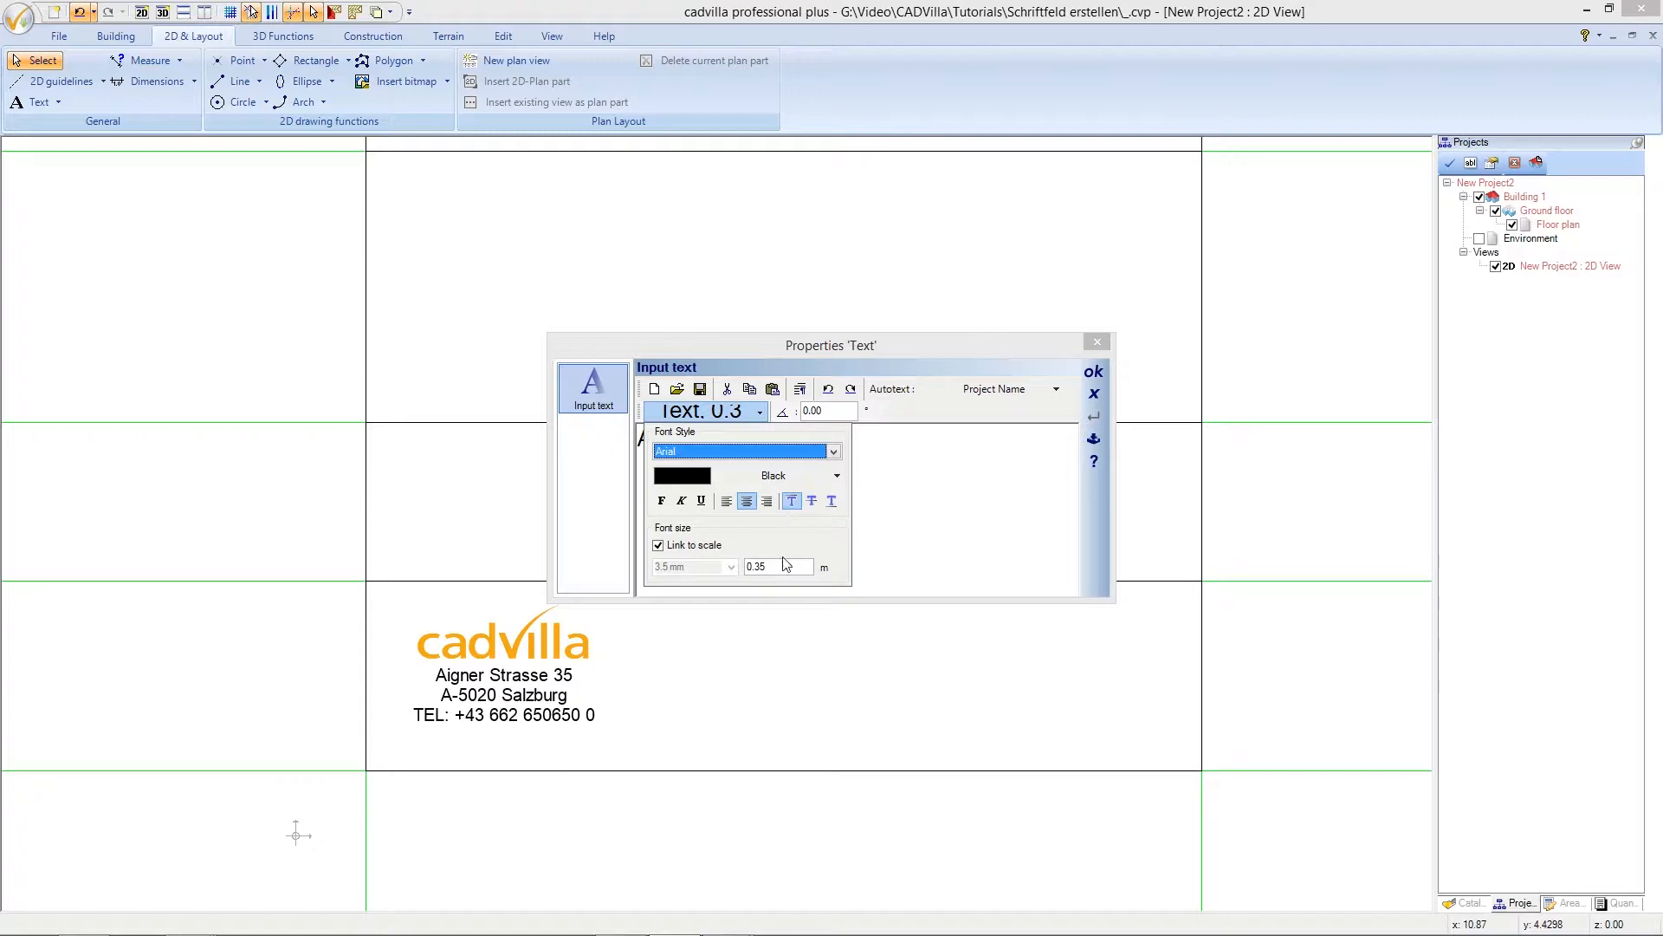
left_click_drag(782, 565, 741, 570)
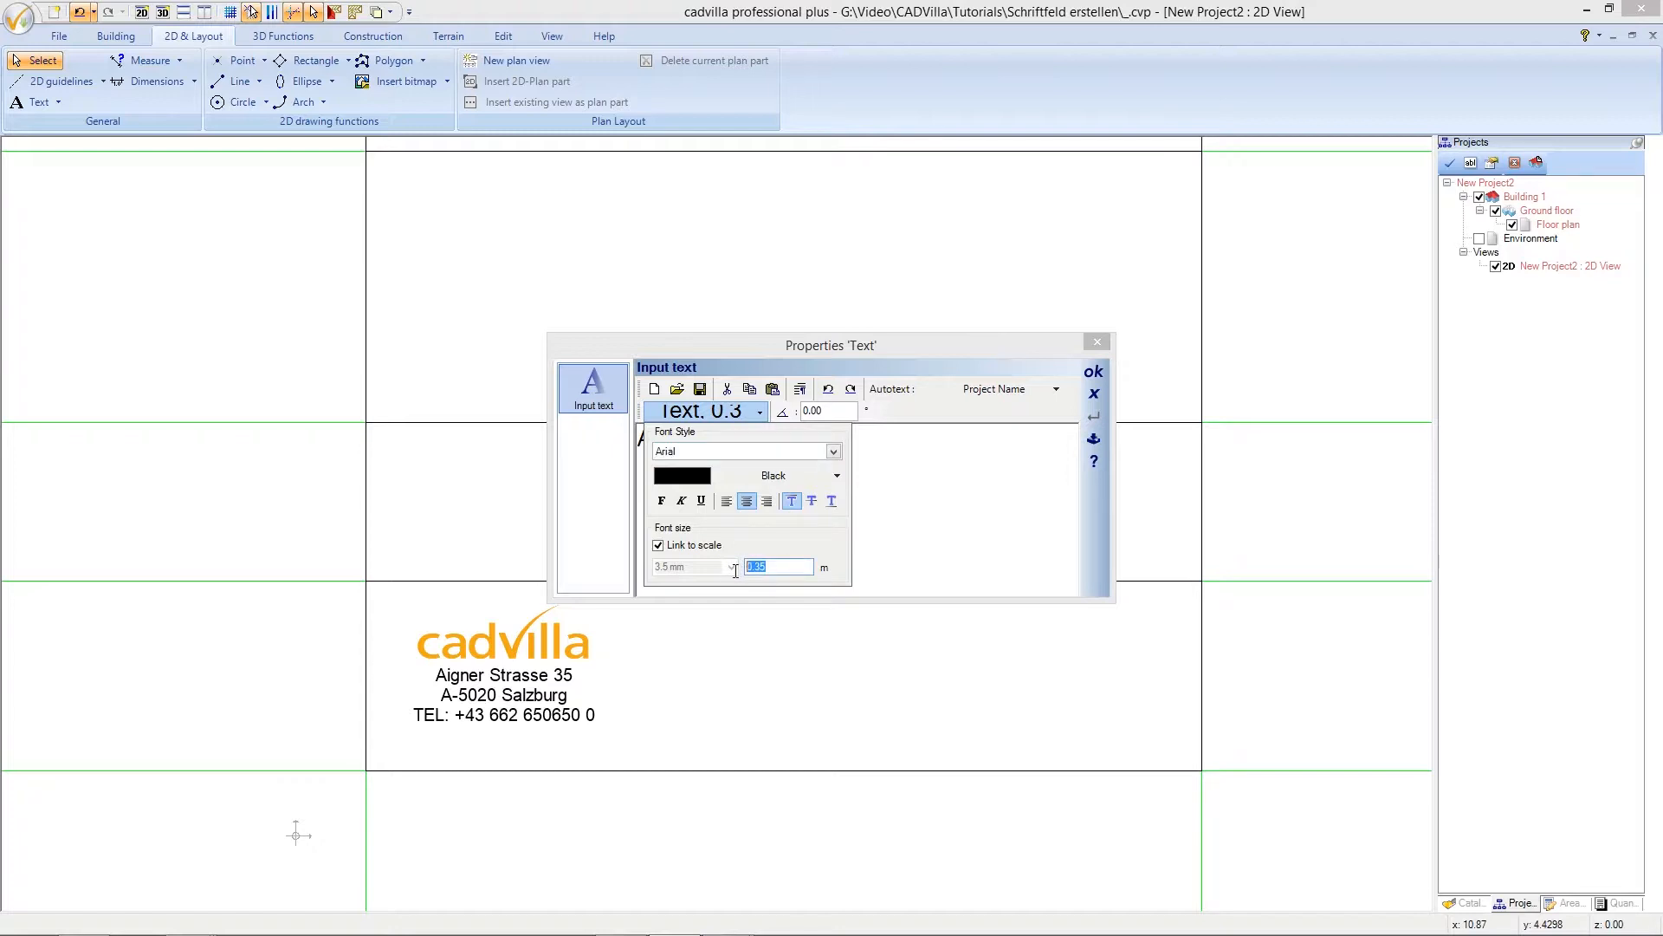
type("0,6")
left_click(728, 503)
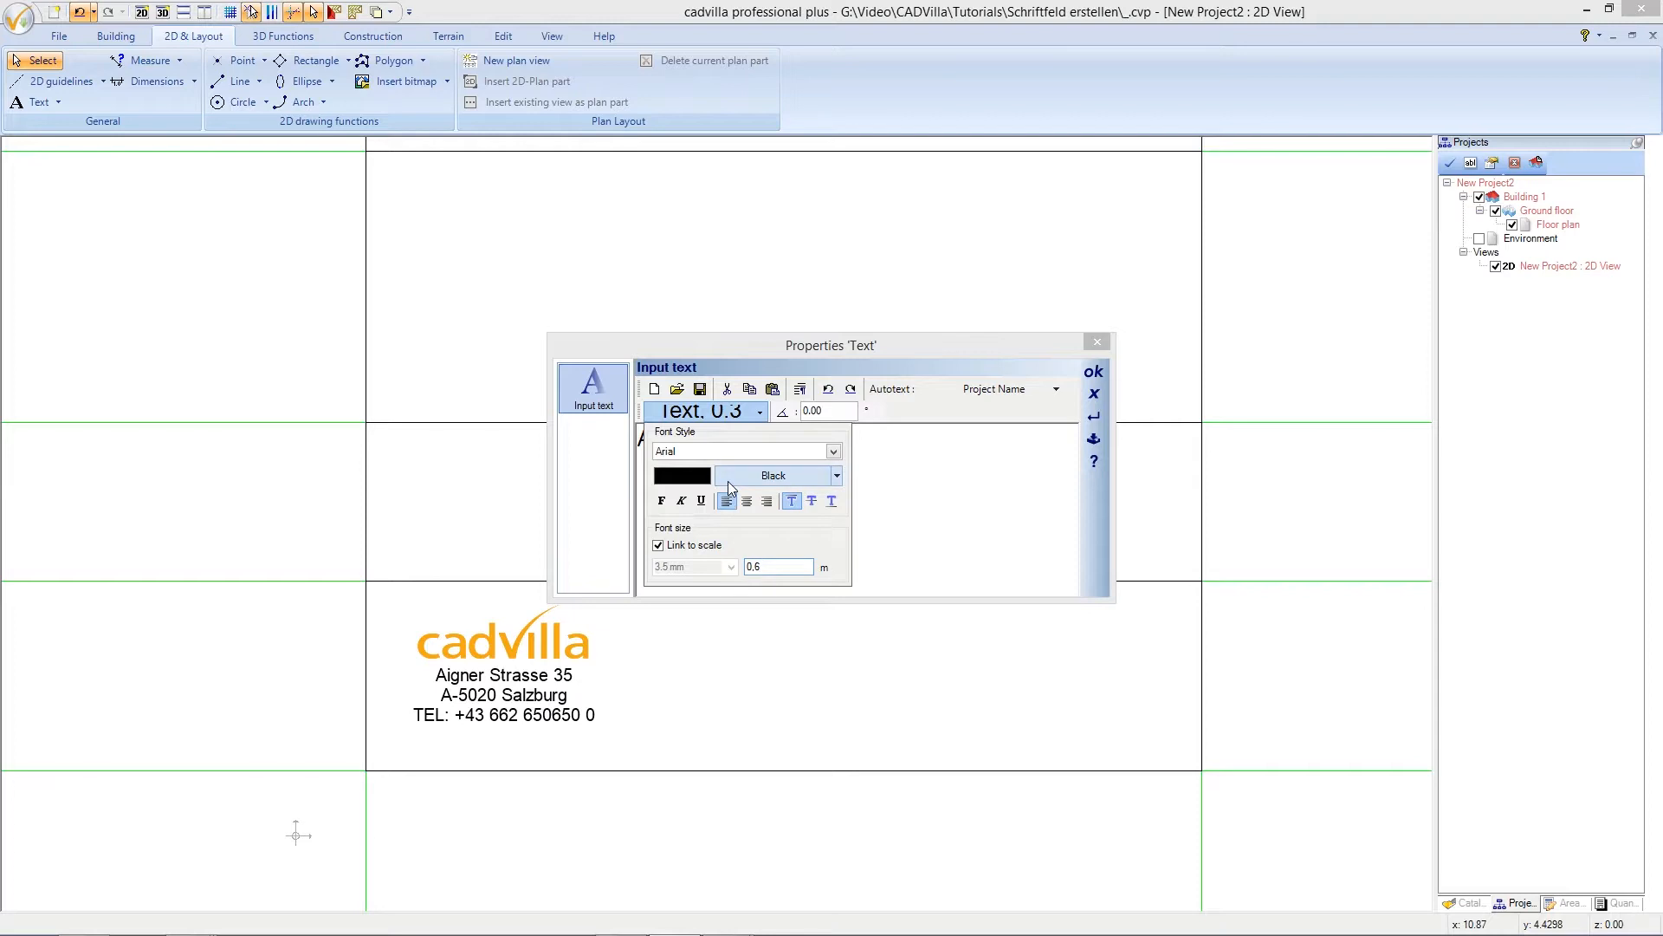
left_click(726, 415)
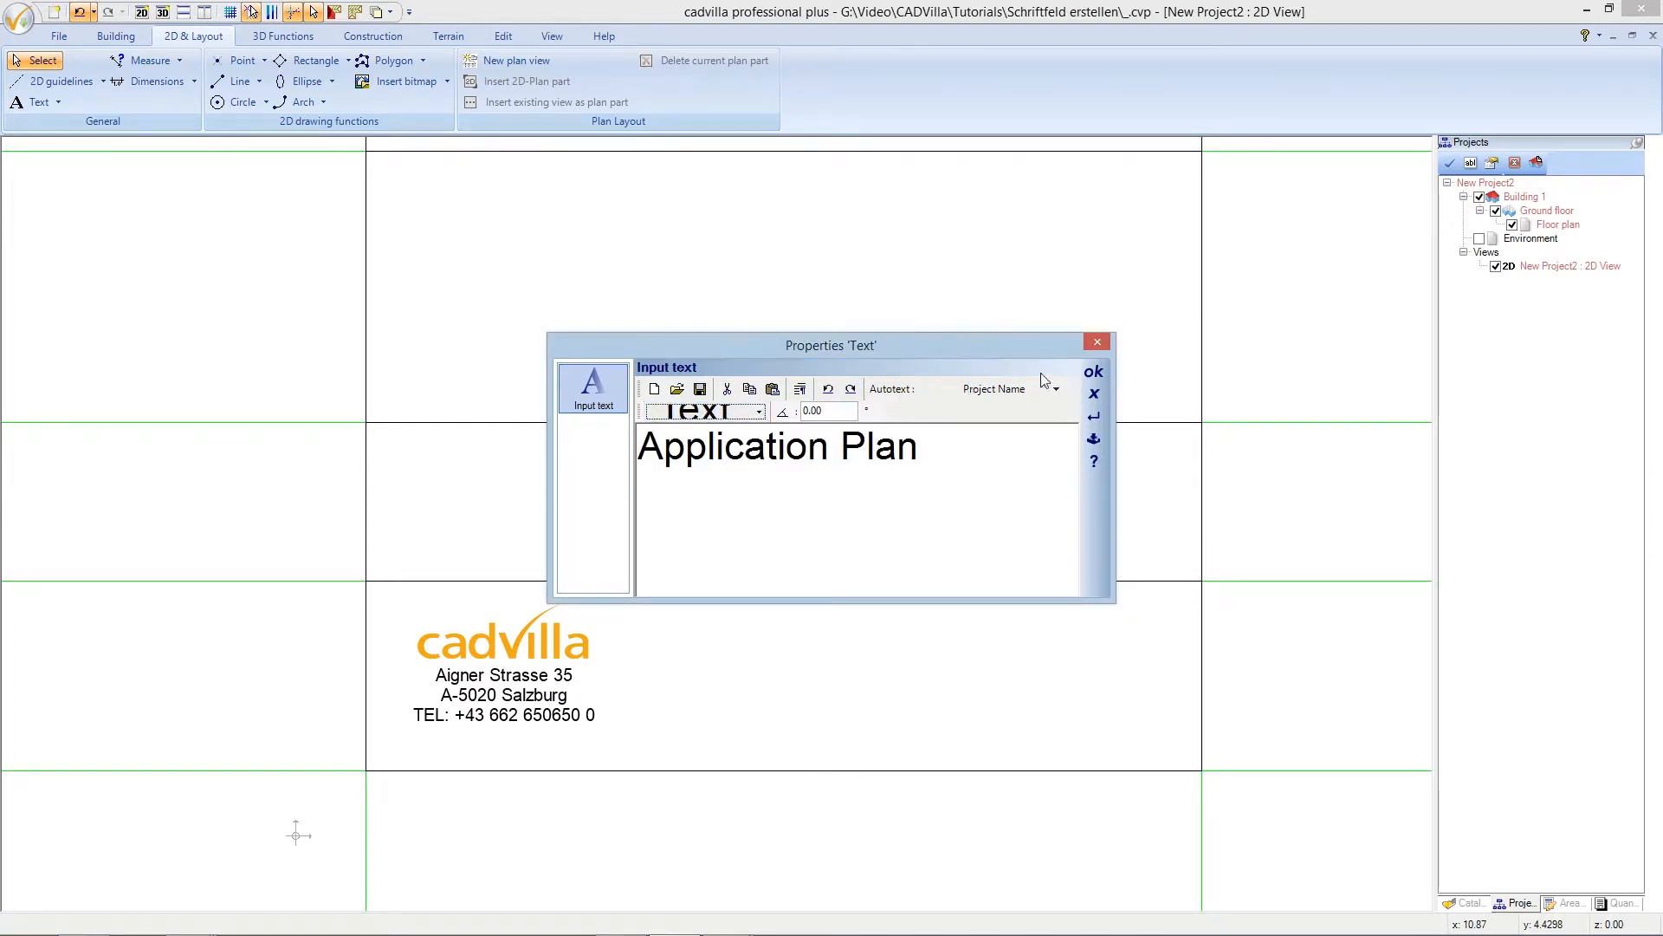
left_click(1092, 373)
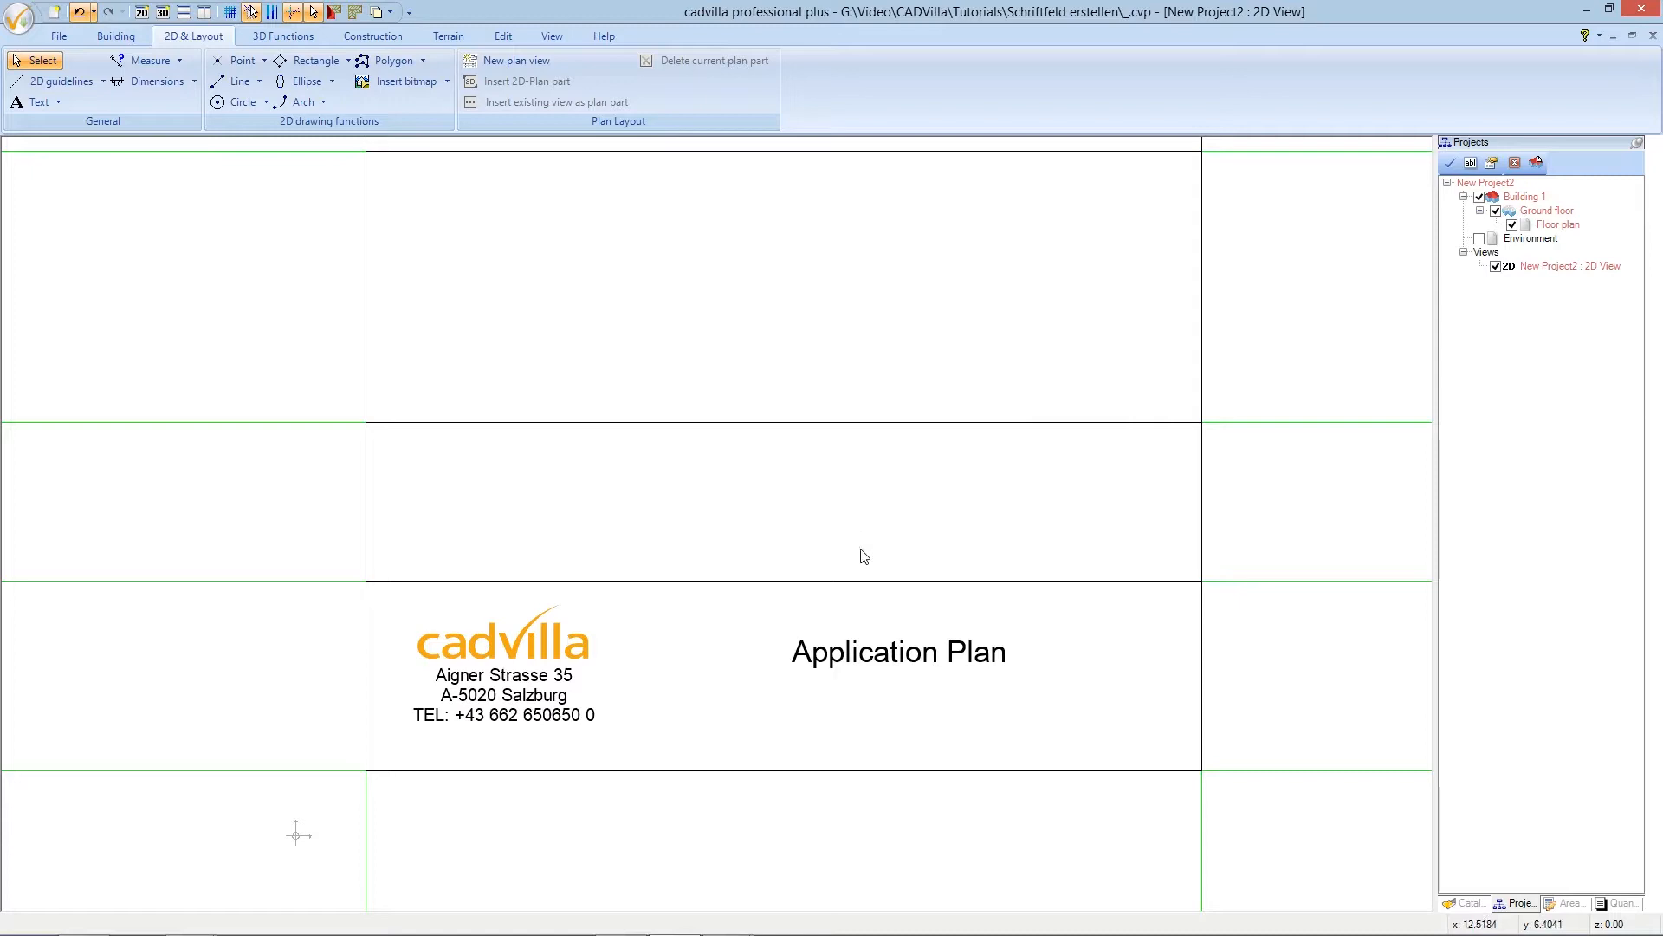
left_click(829, 661)
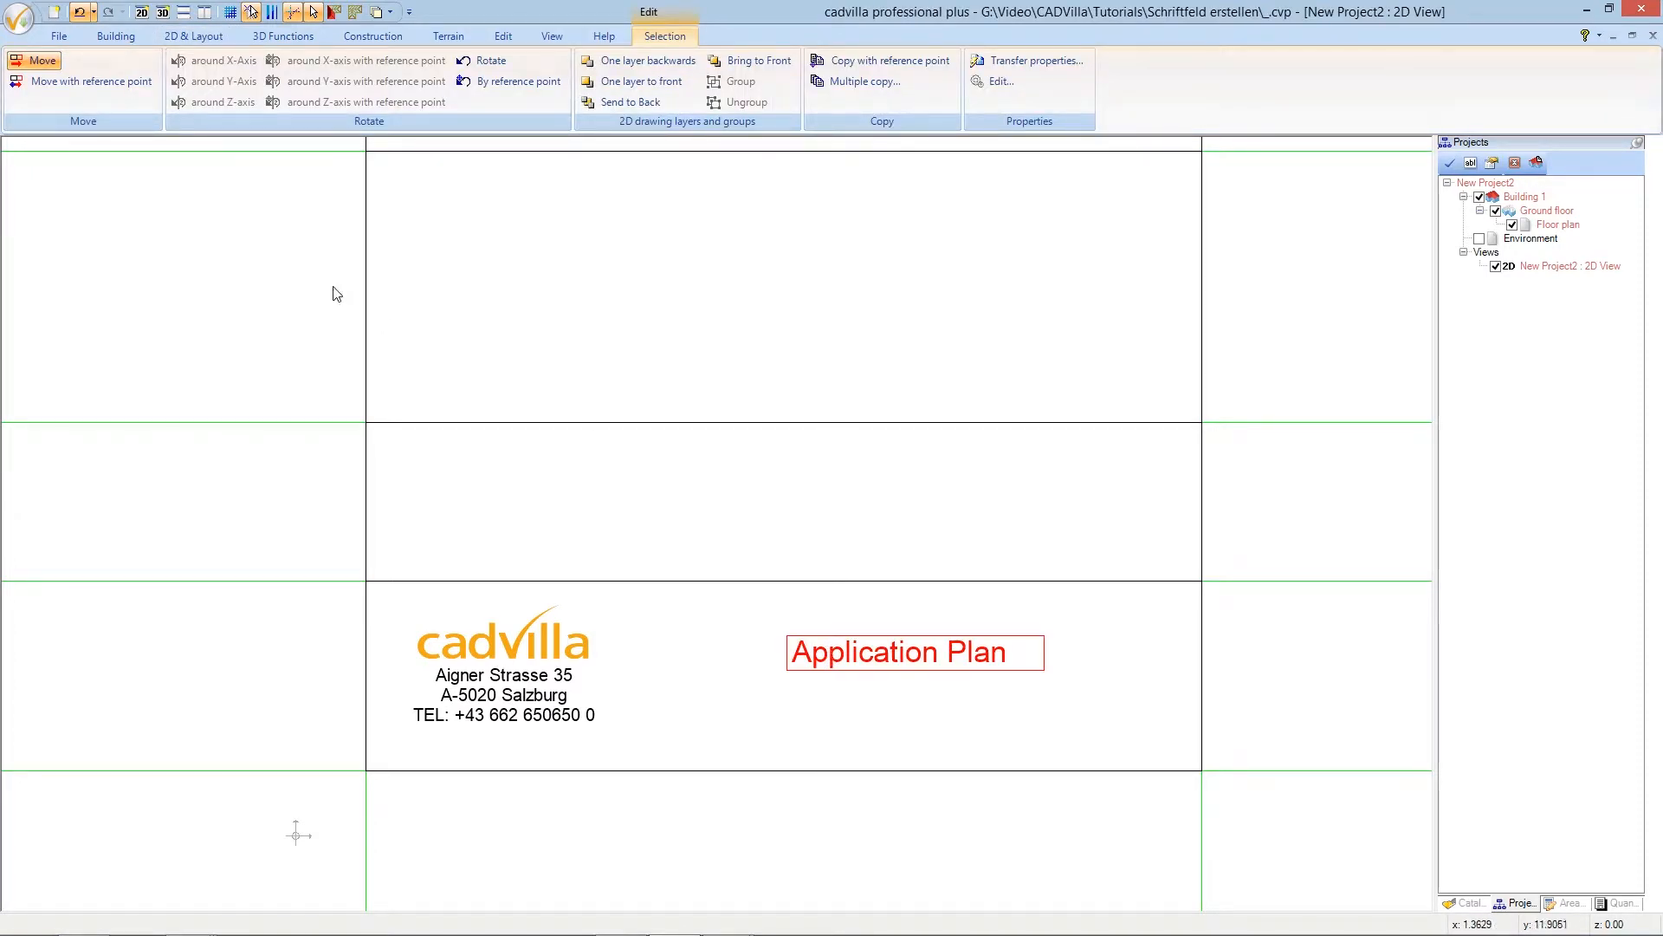
- Move the 'Application Plan' heading up and left from its left edge, level with the logo
left_click(44, 62)
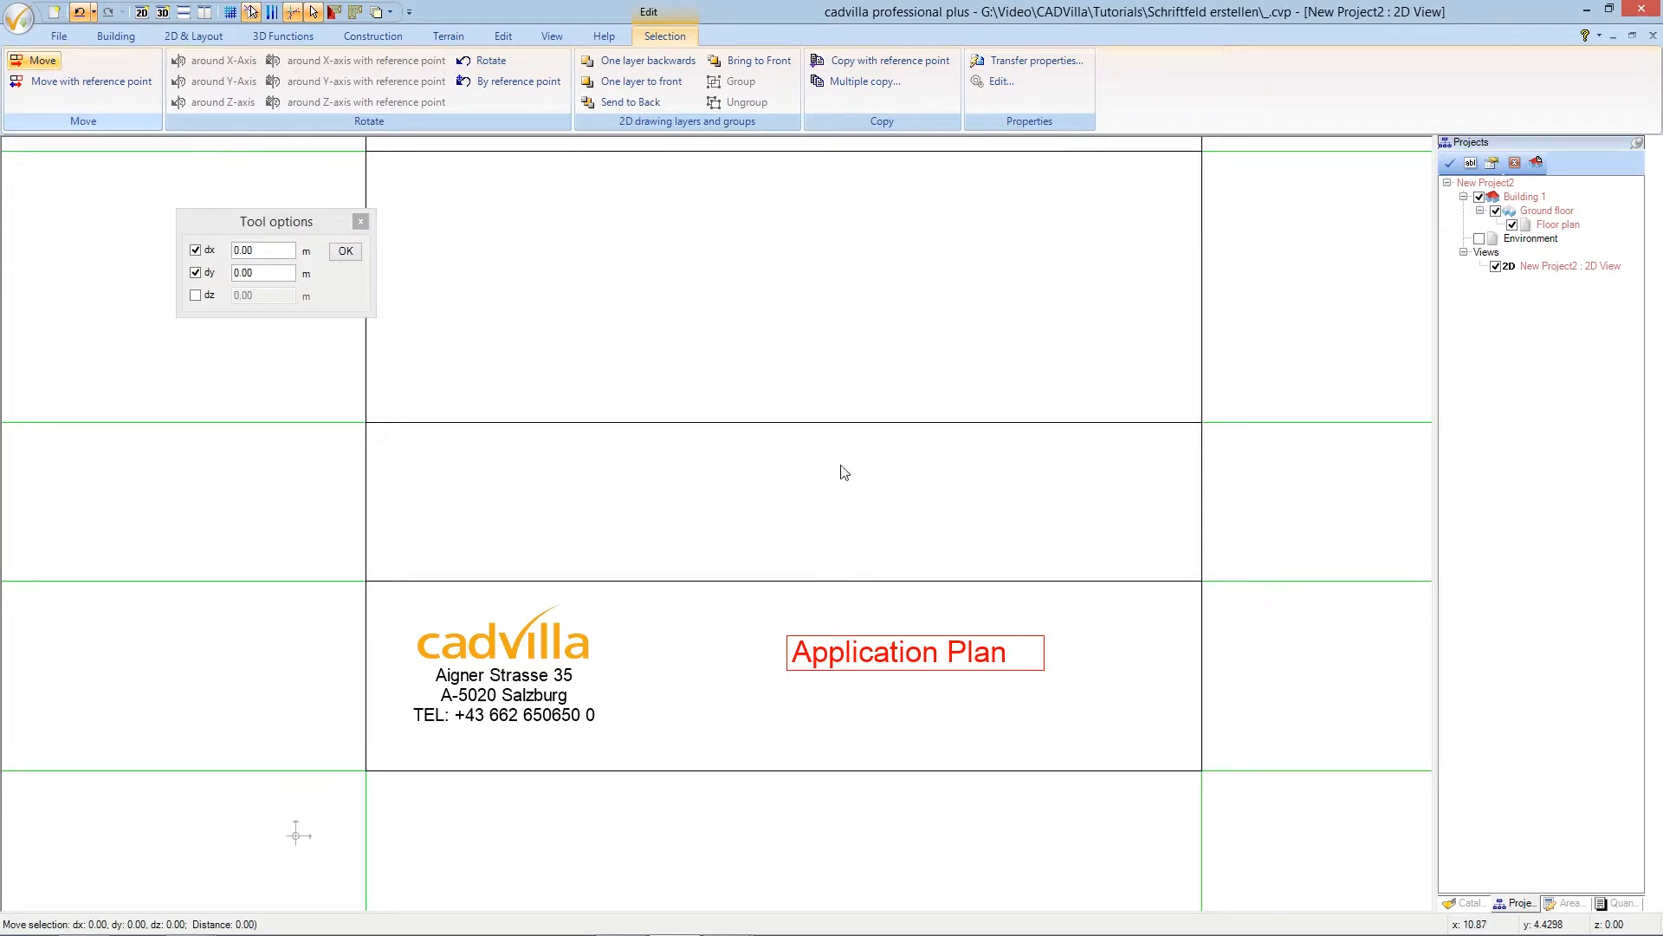
left_click(787, 649)
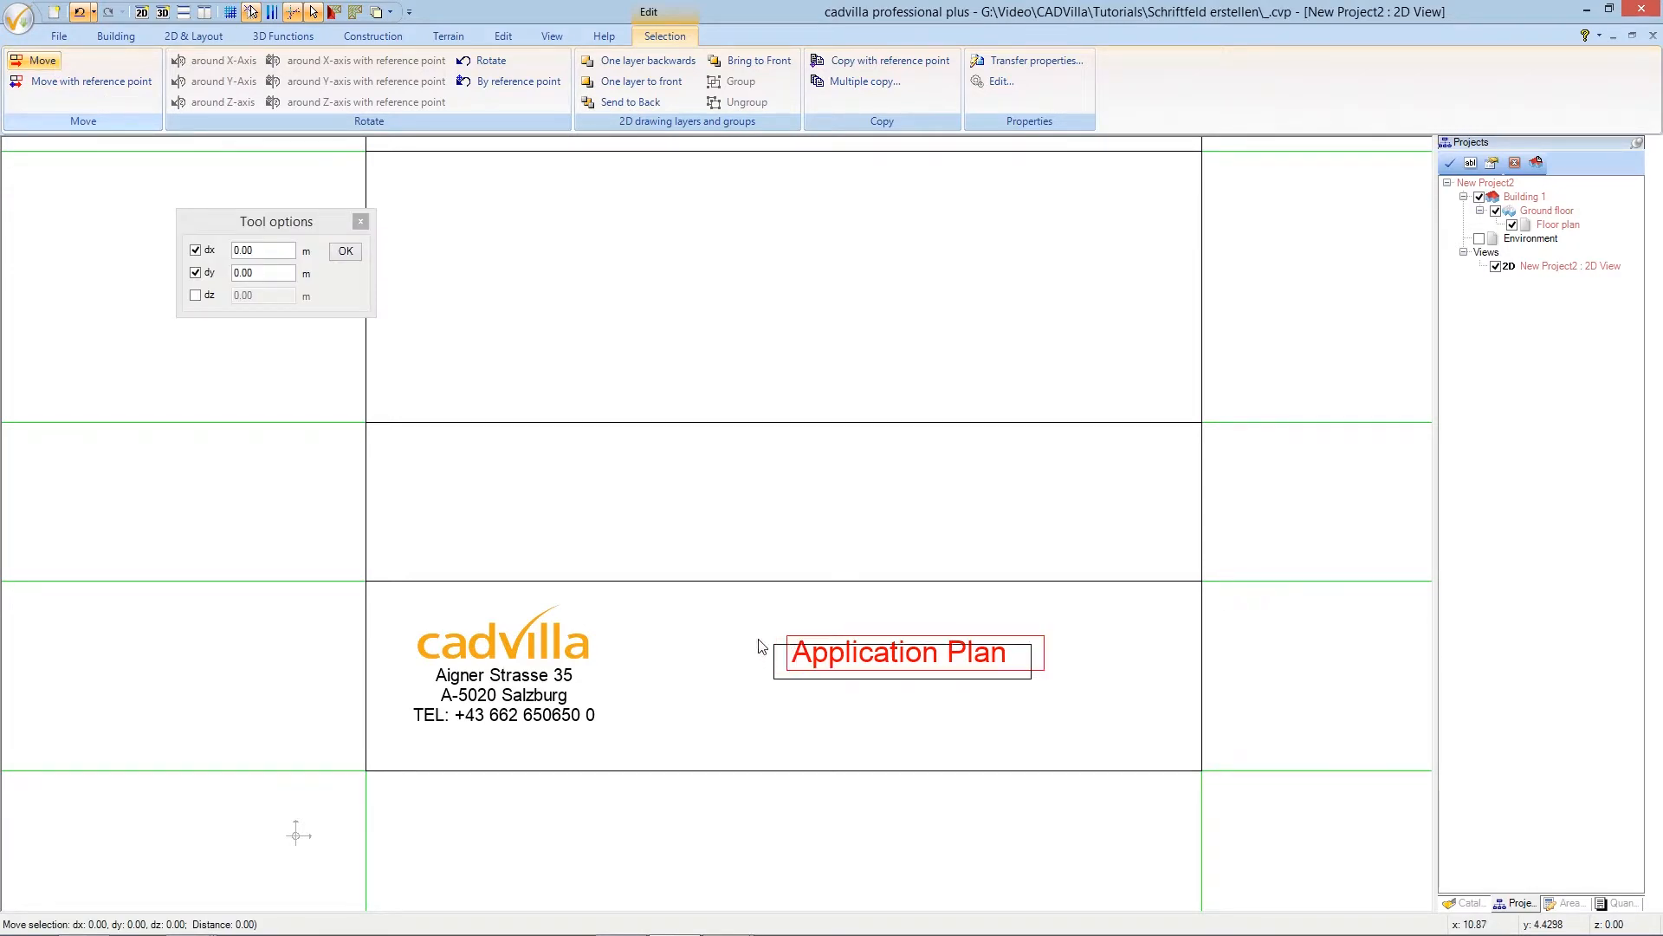
left_click(701, 622)
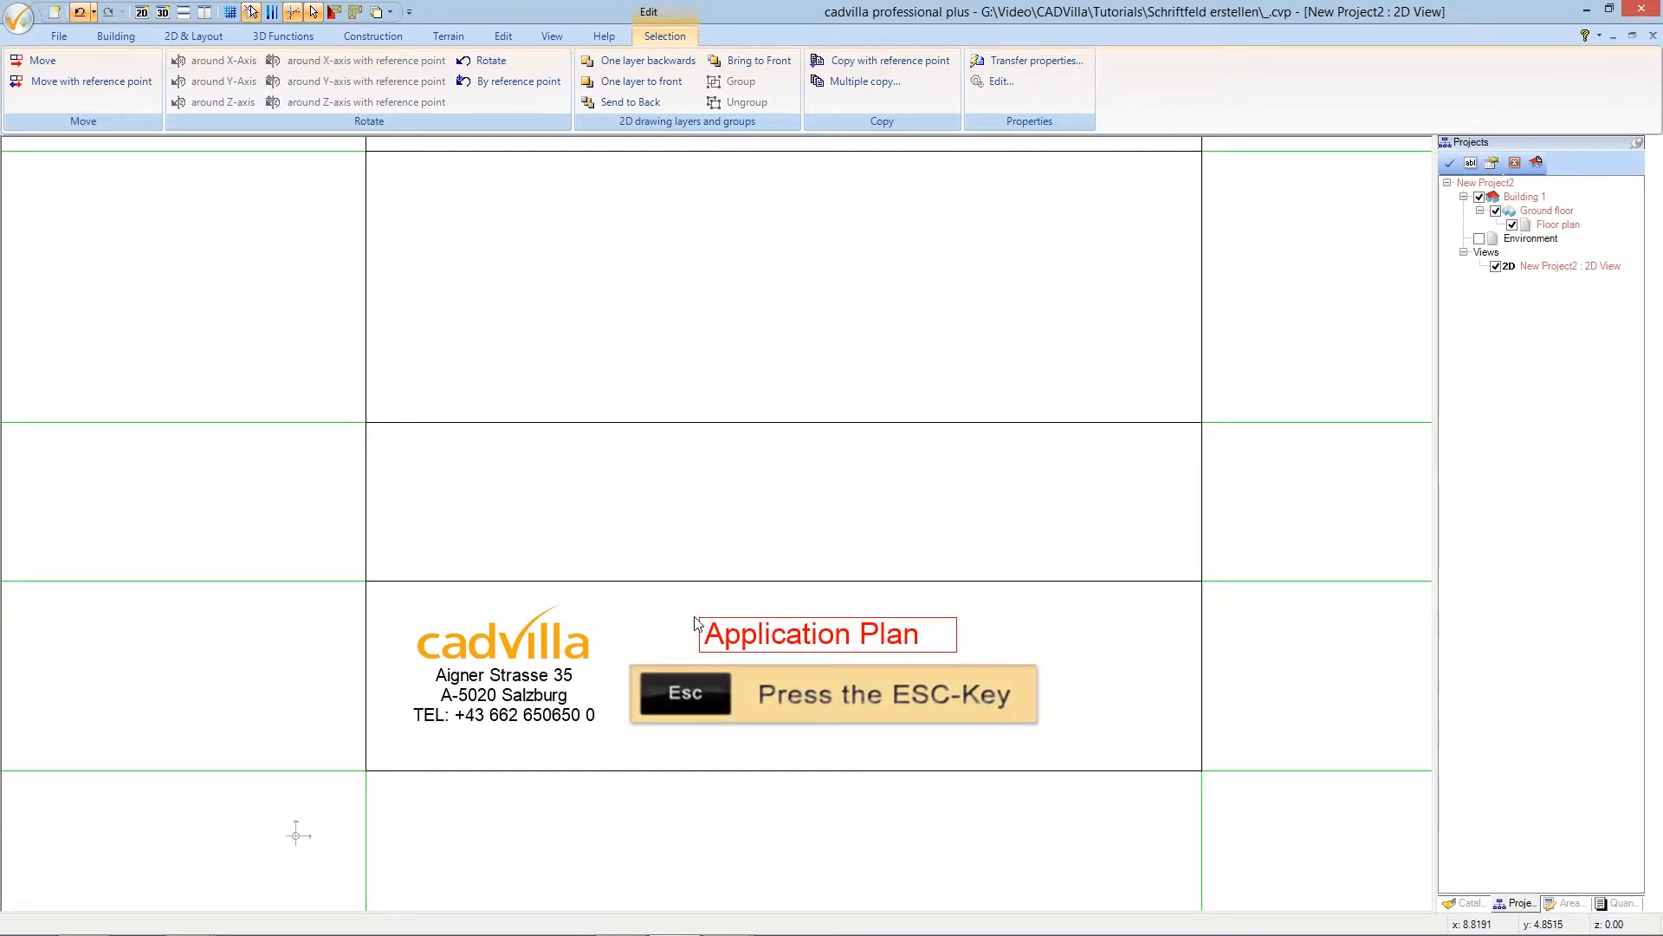
key("Escape")
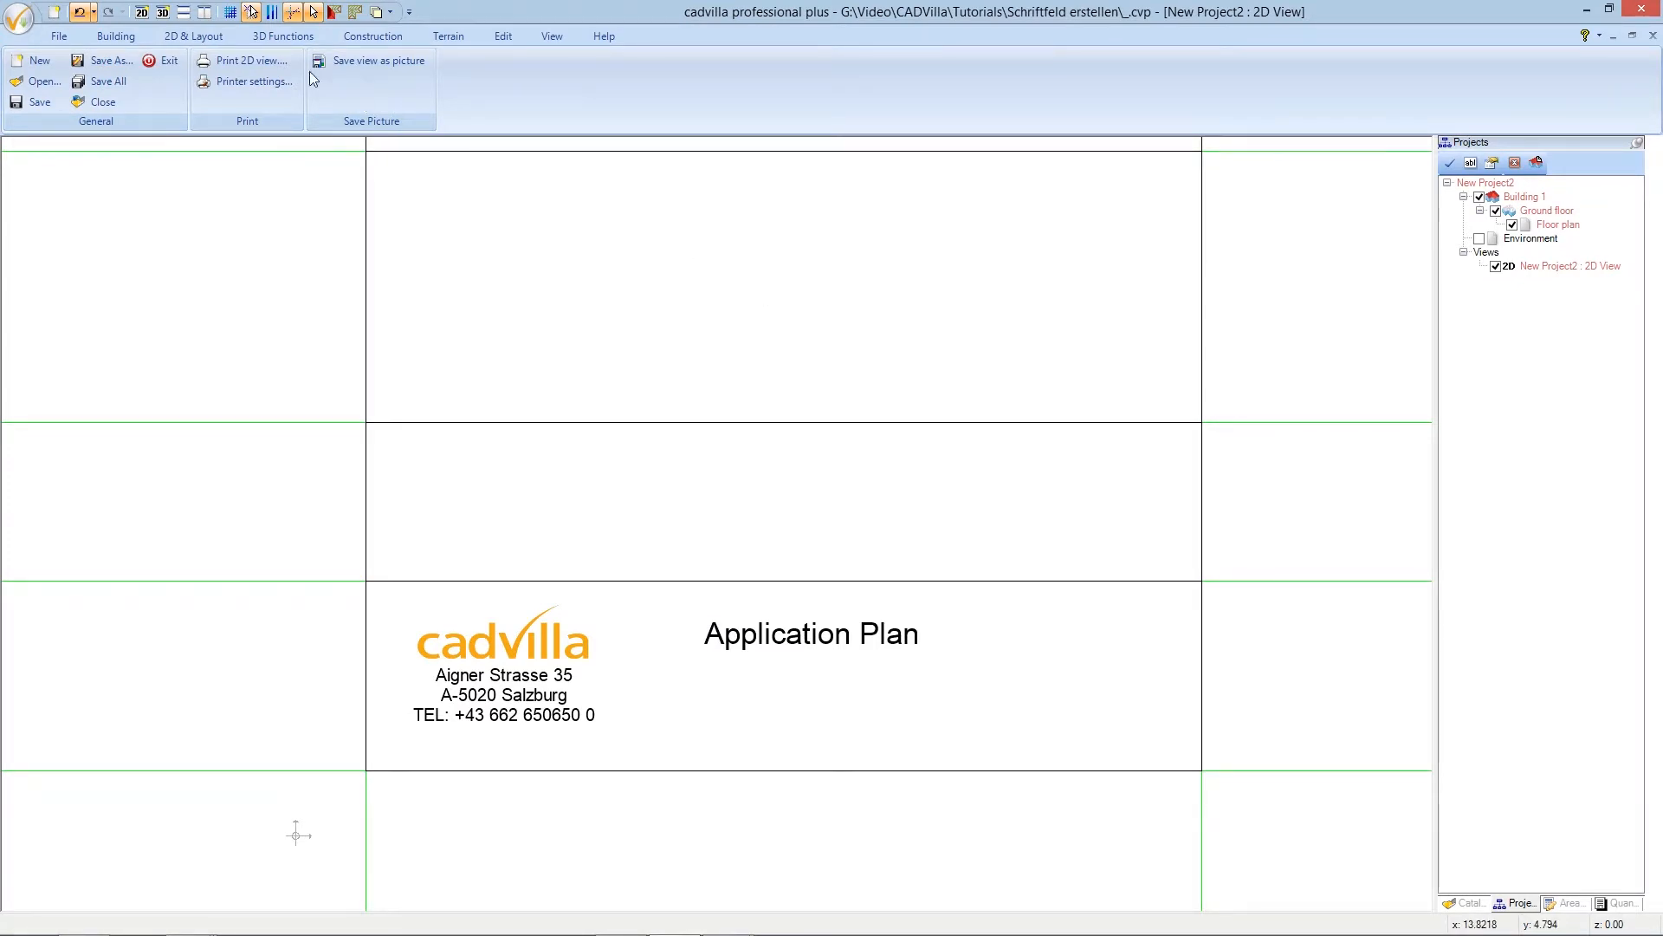
left_click(201, 36)
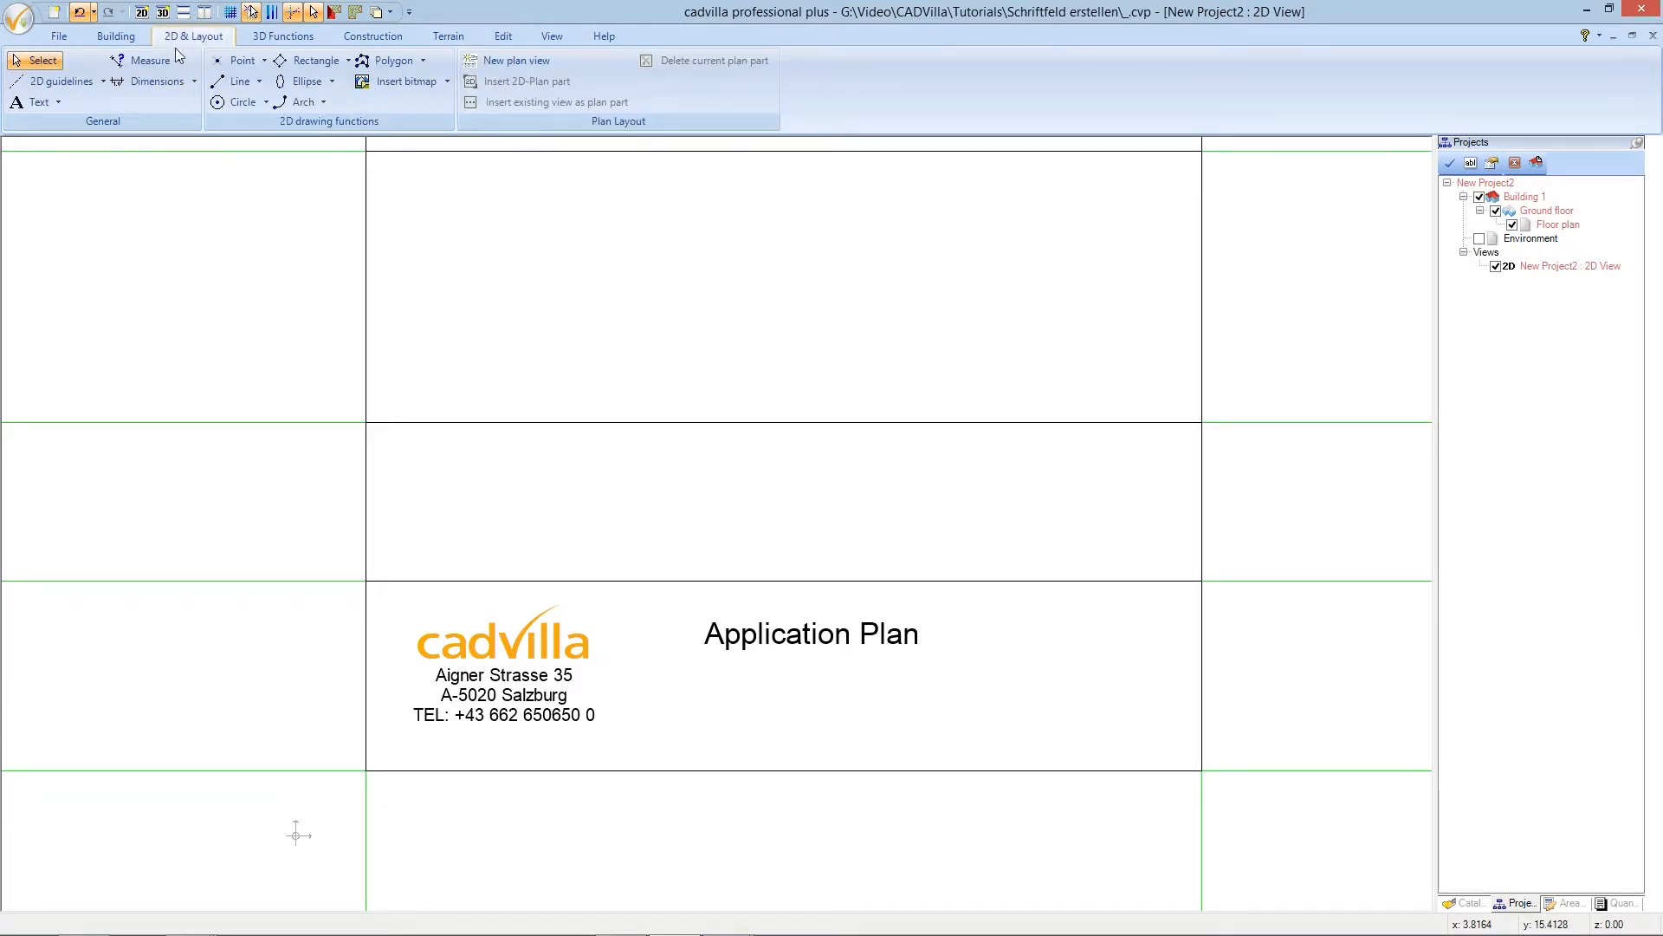
- Insert a Labelling text below the heading and delete its prefilled 'Application Plan' text
left_click(59, 102)
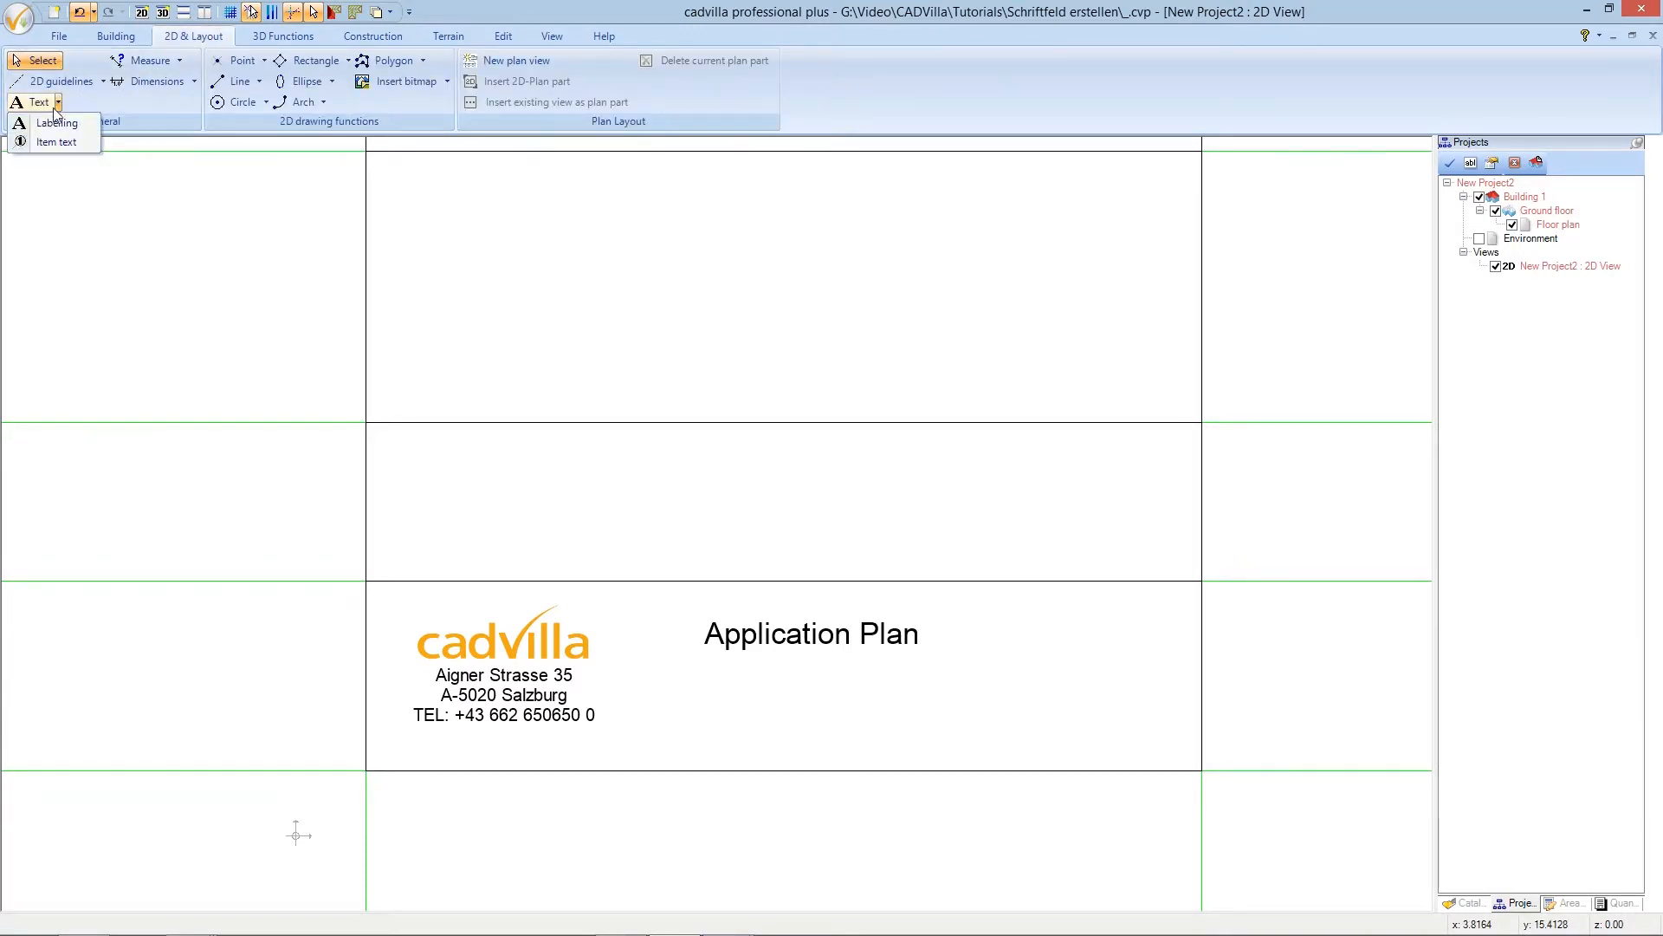
left_click(52, 121)
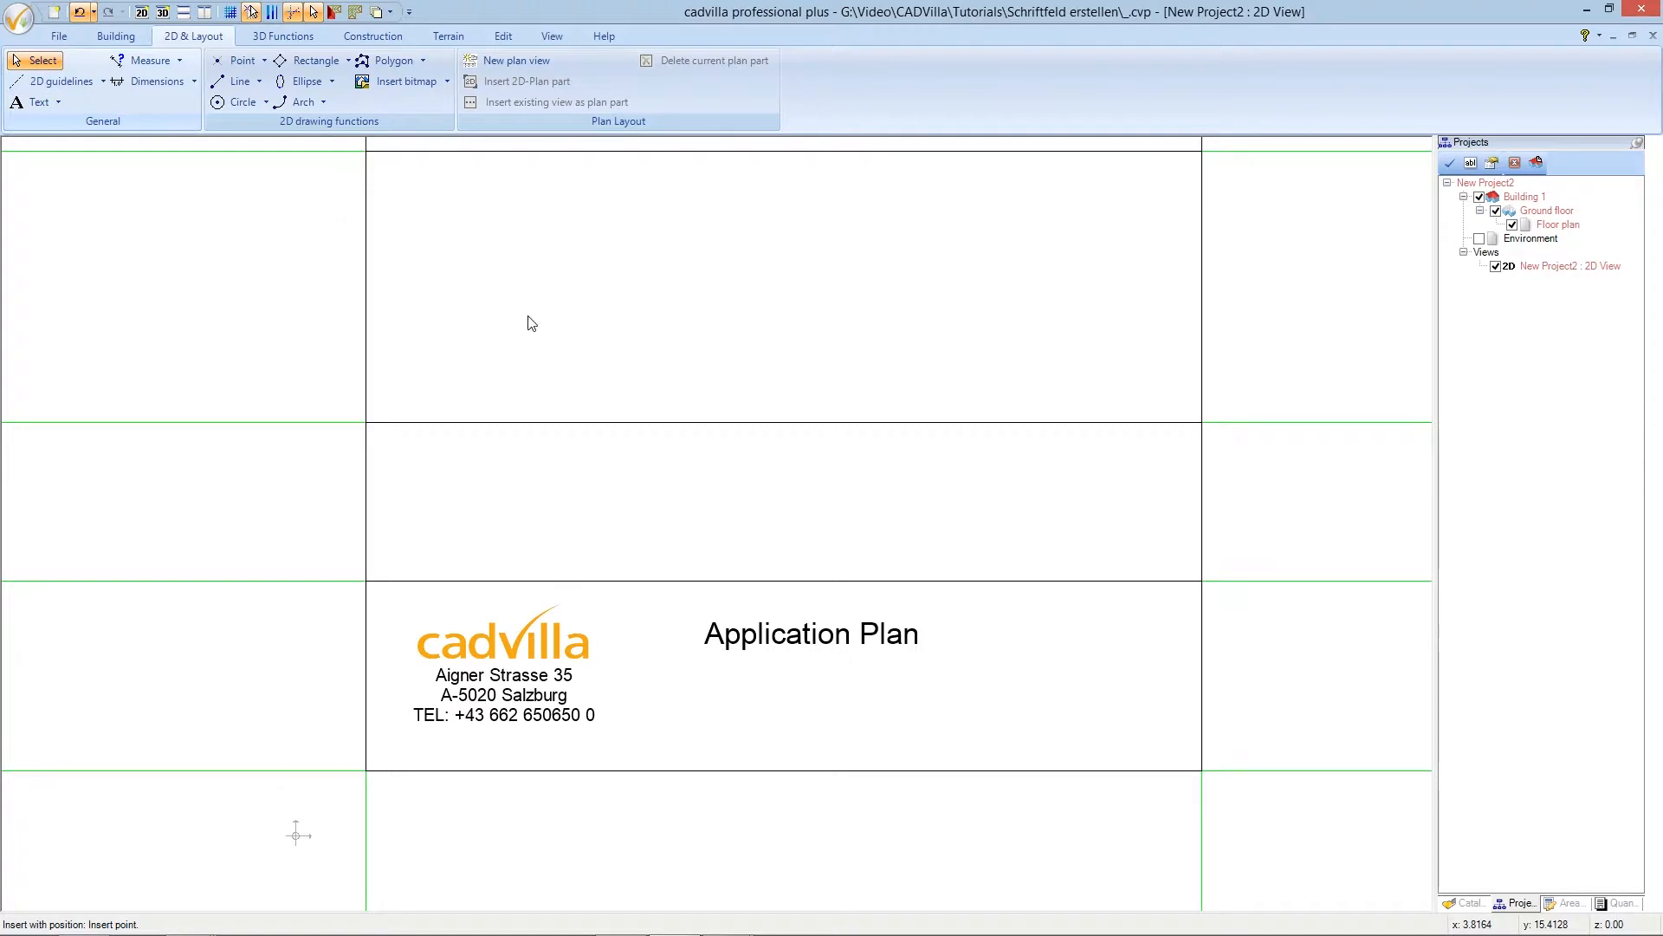
left_click(803, 708)
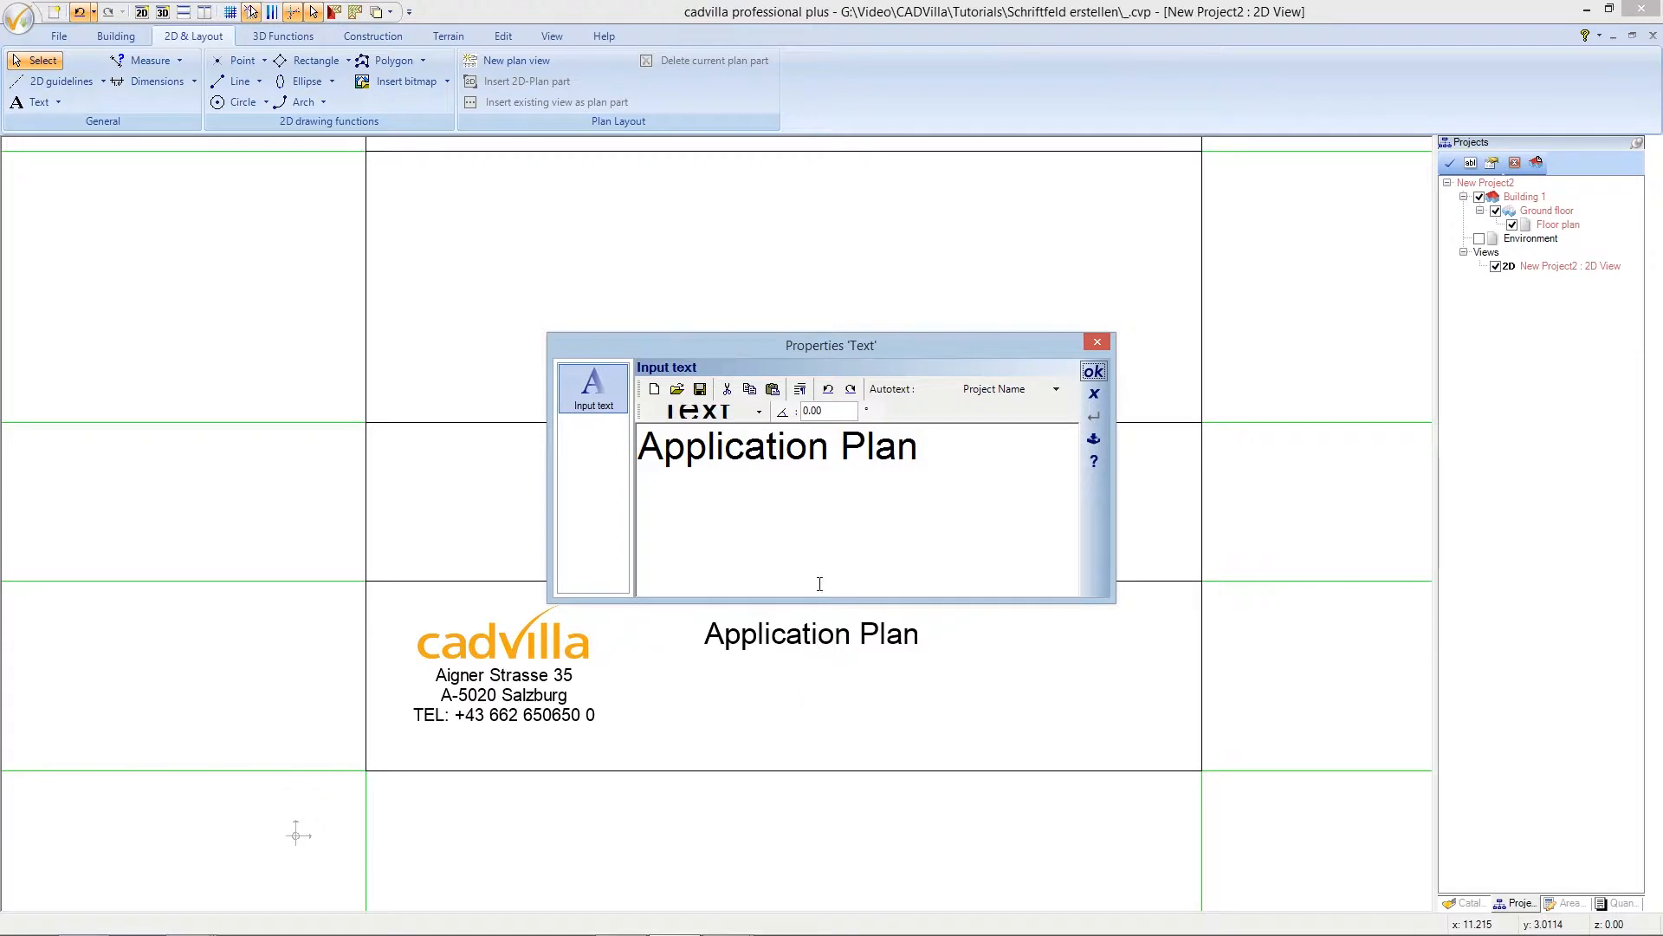
left_click_drag(924, 448, 680, 447)
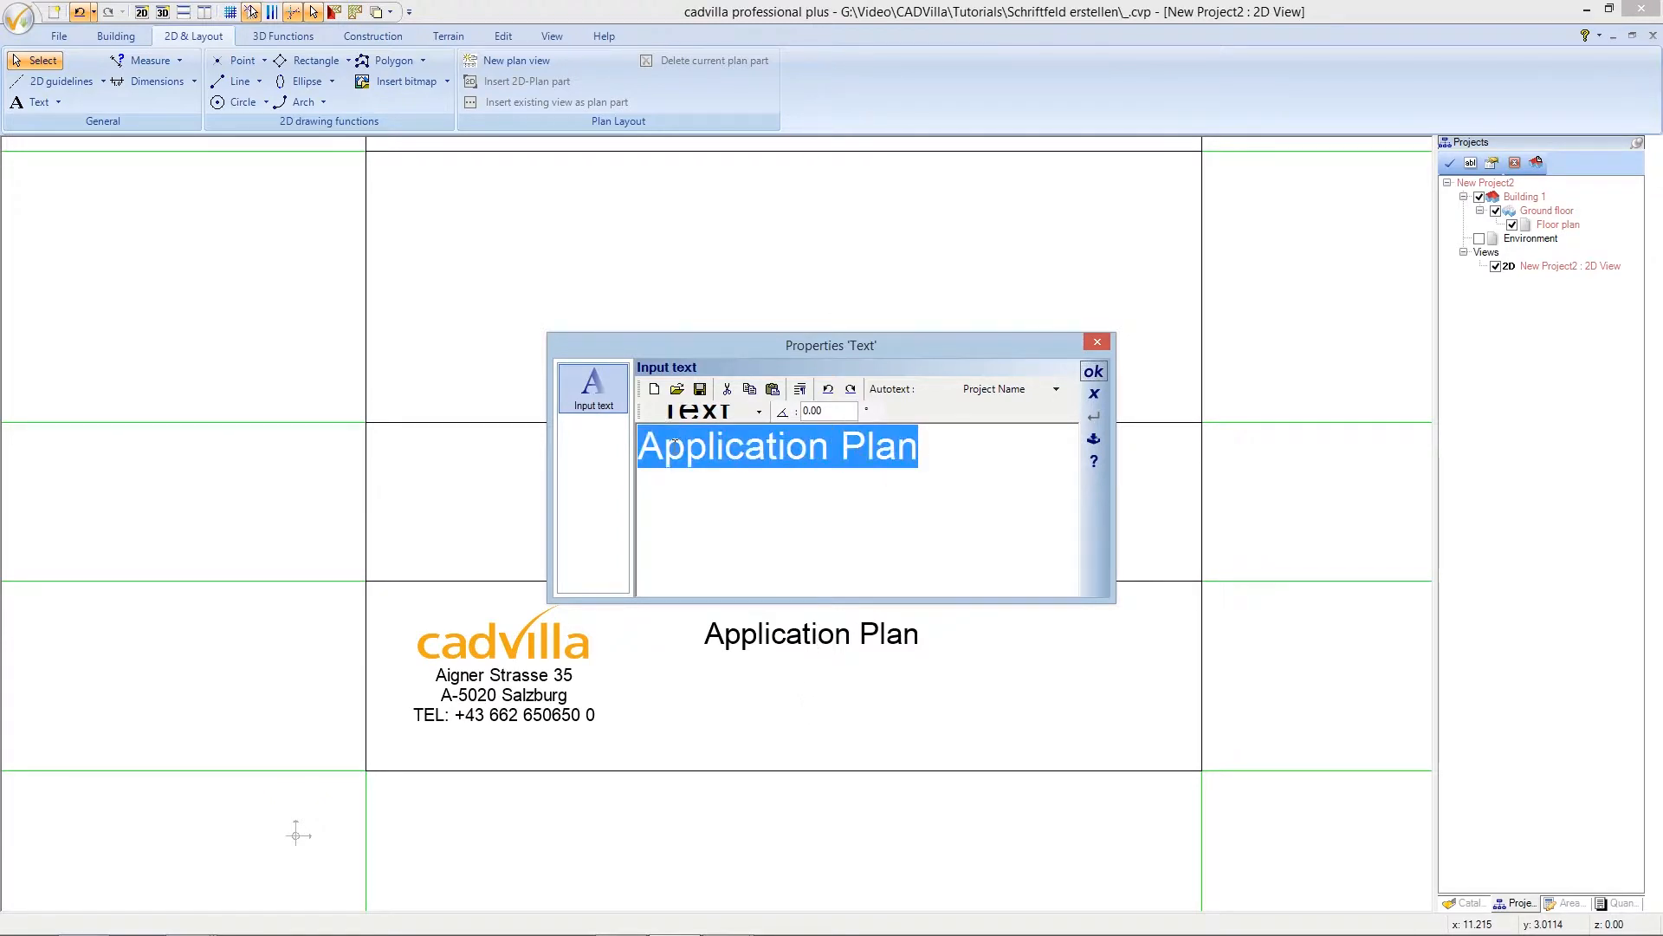
key("BackSpace")
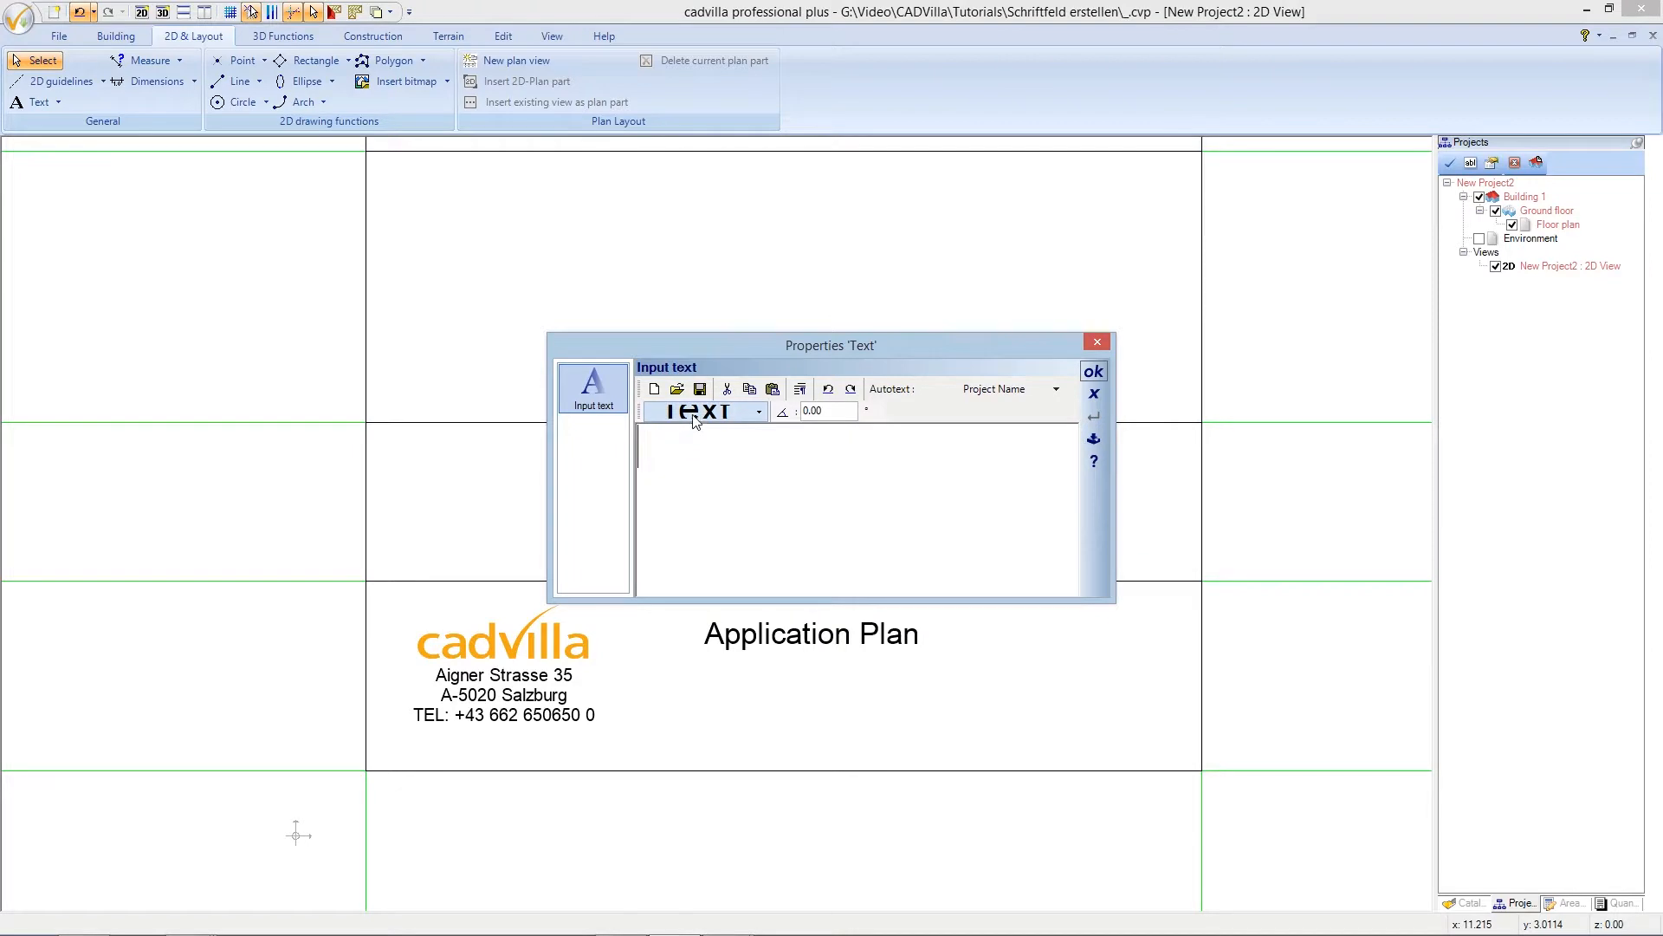
- Set the new label's font size to 0.35 and type 'Scale:'
left_click(759, 411)
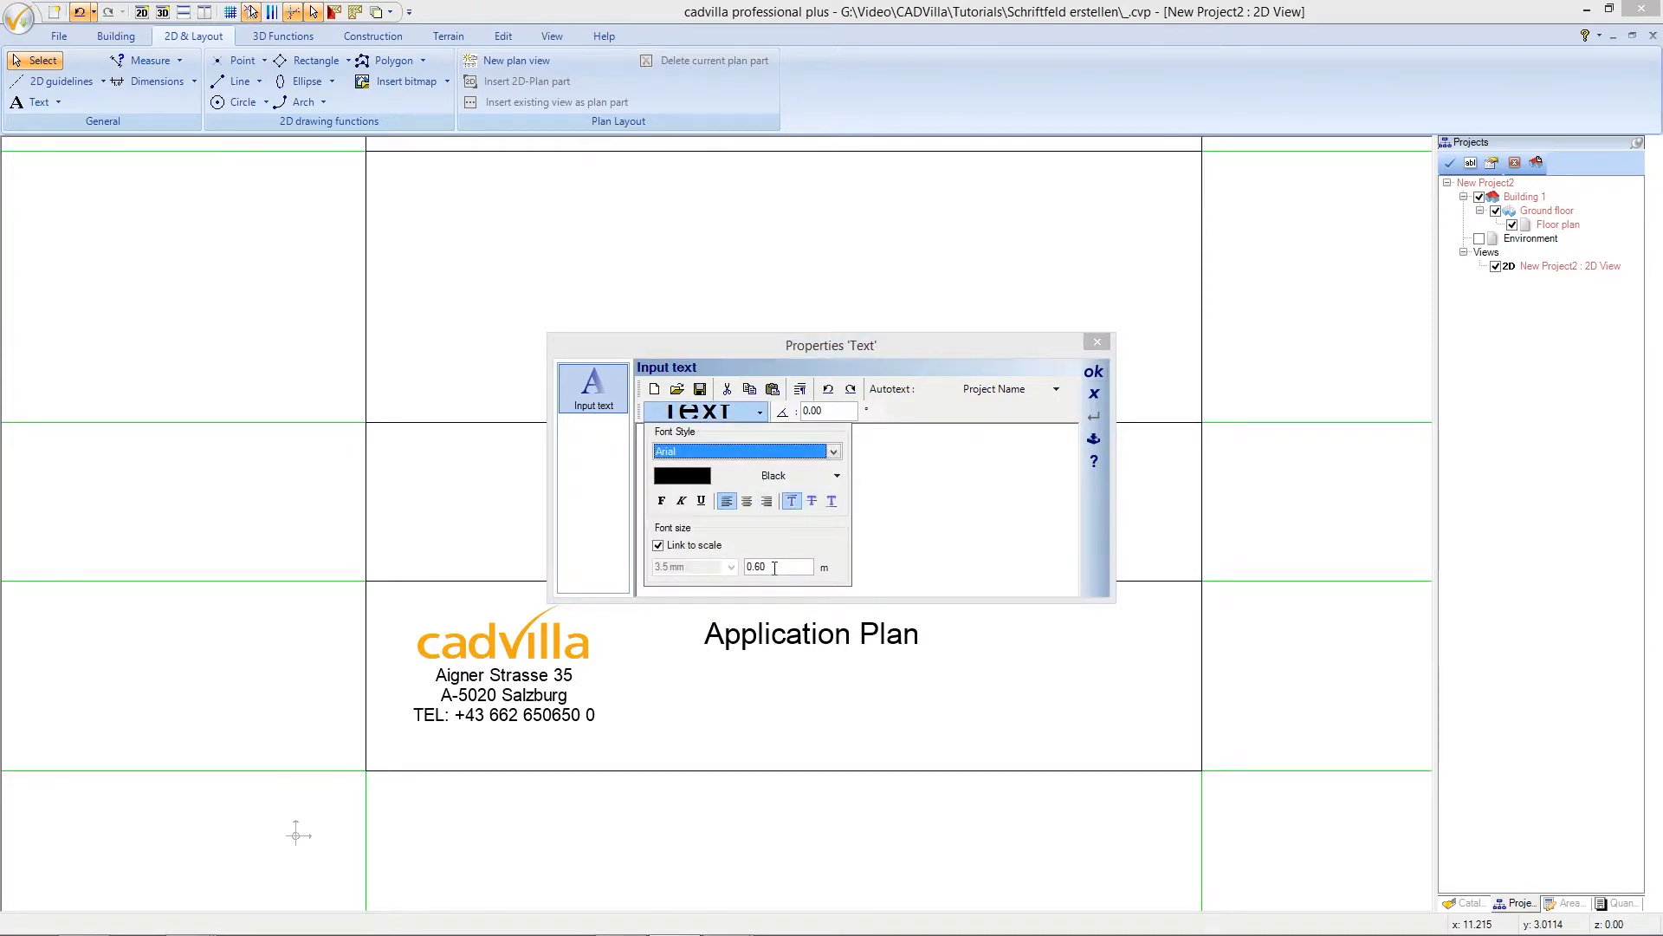
left_click(772, 567)
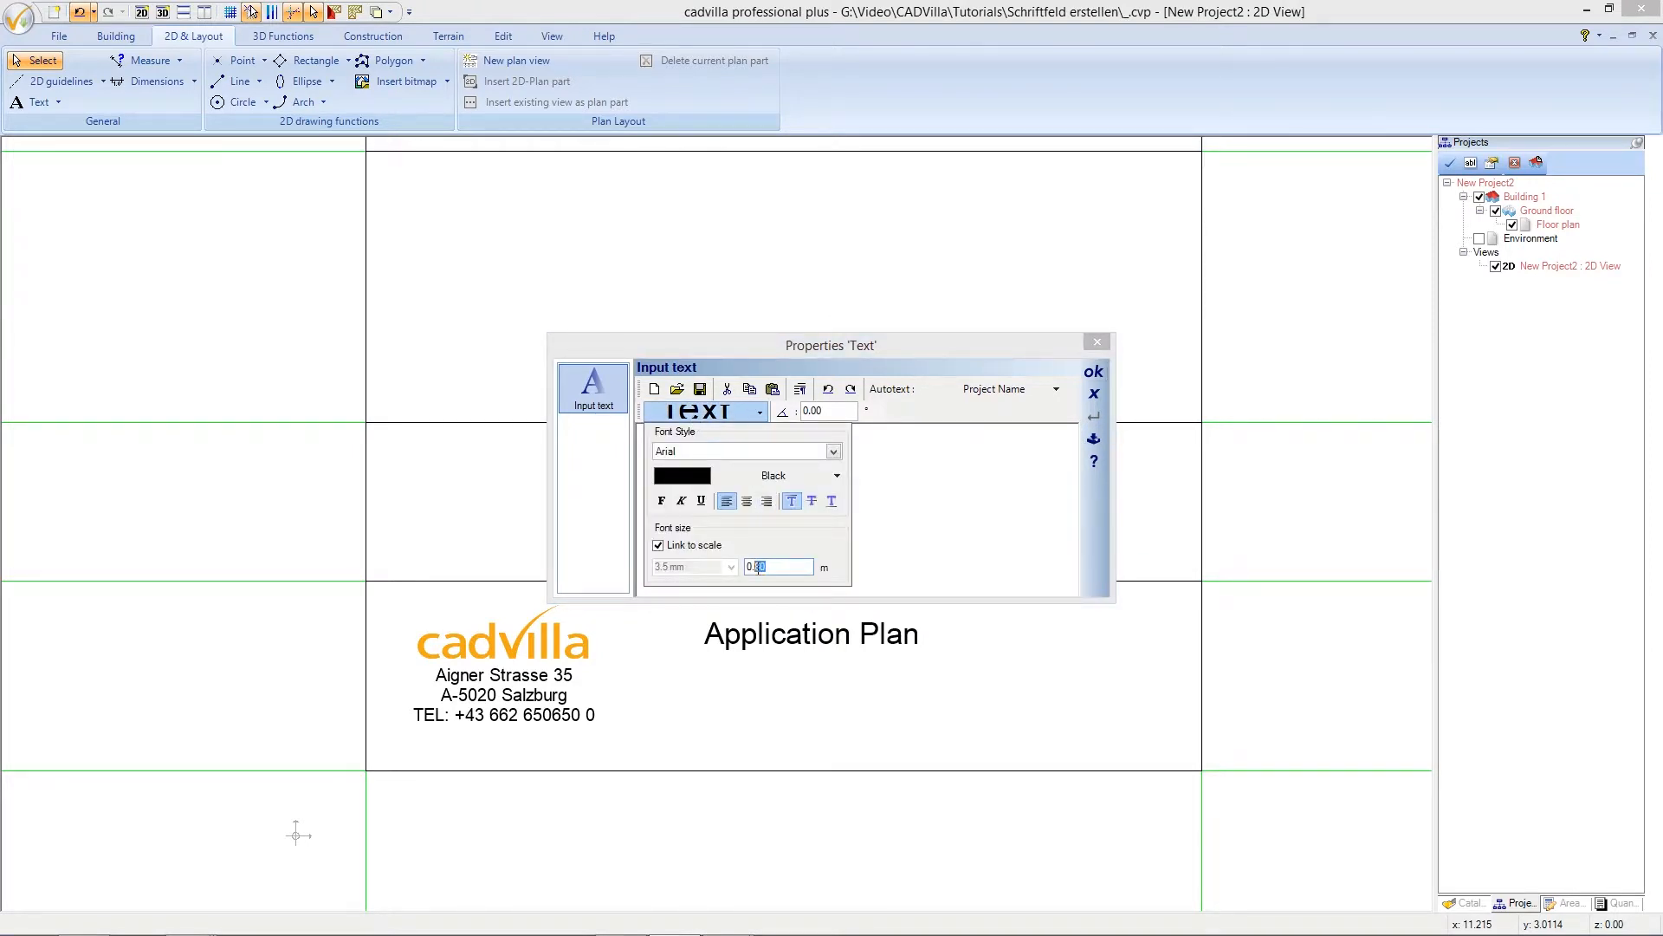
type("35")
left_click(757, 413)
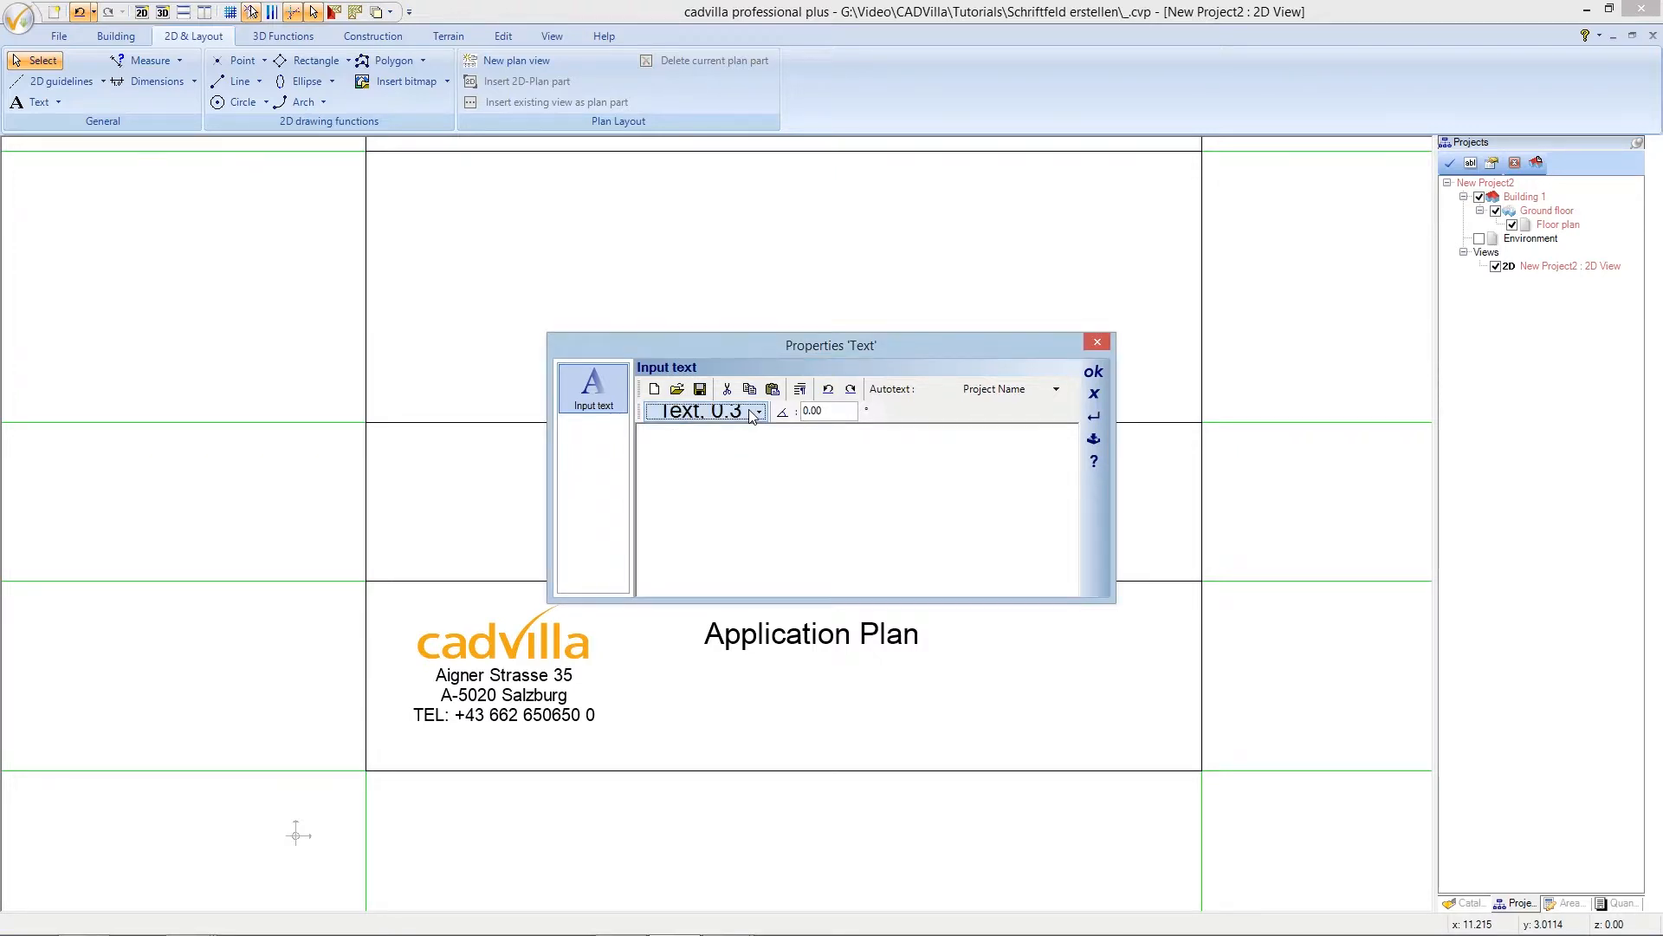
left_click(723, 438)
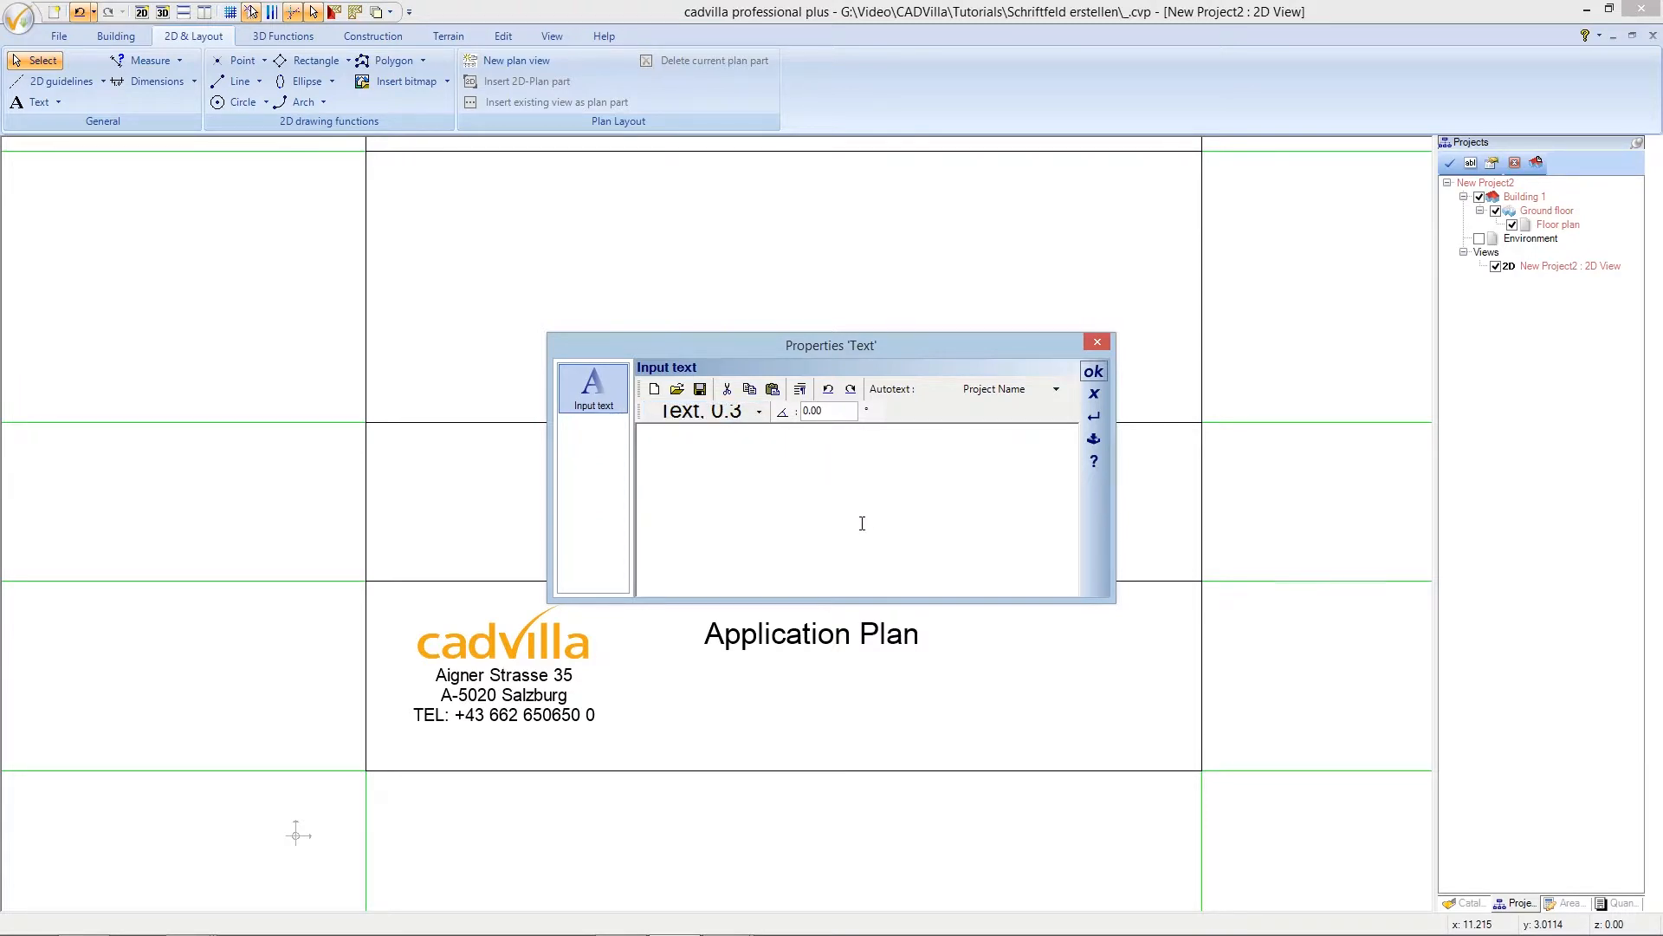
type("Scale")
left_click(1057, 390)
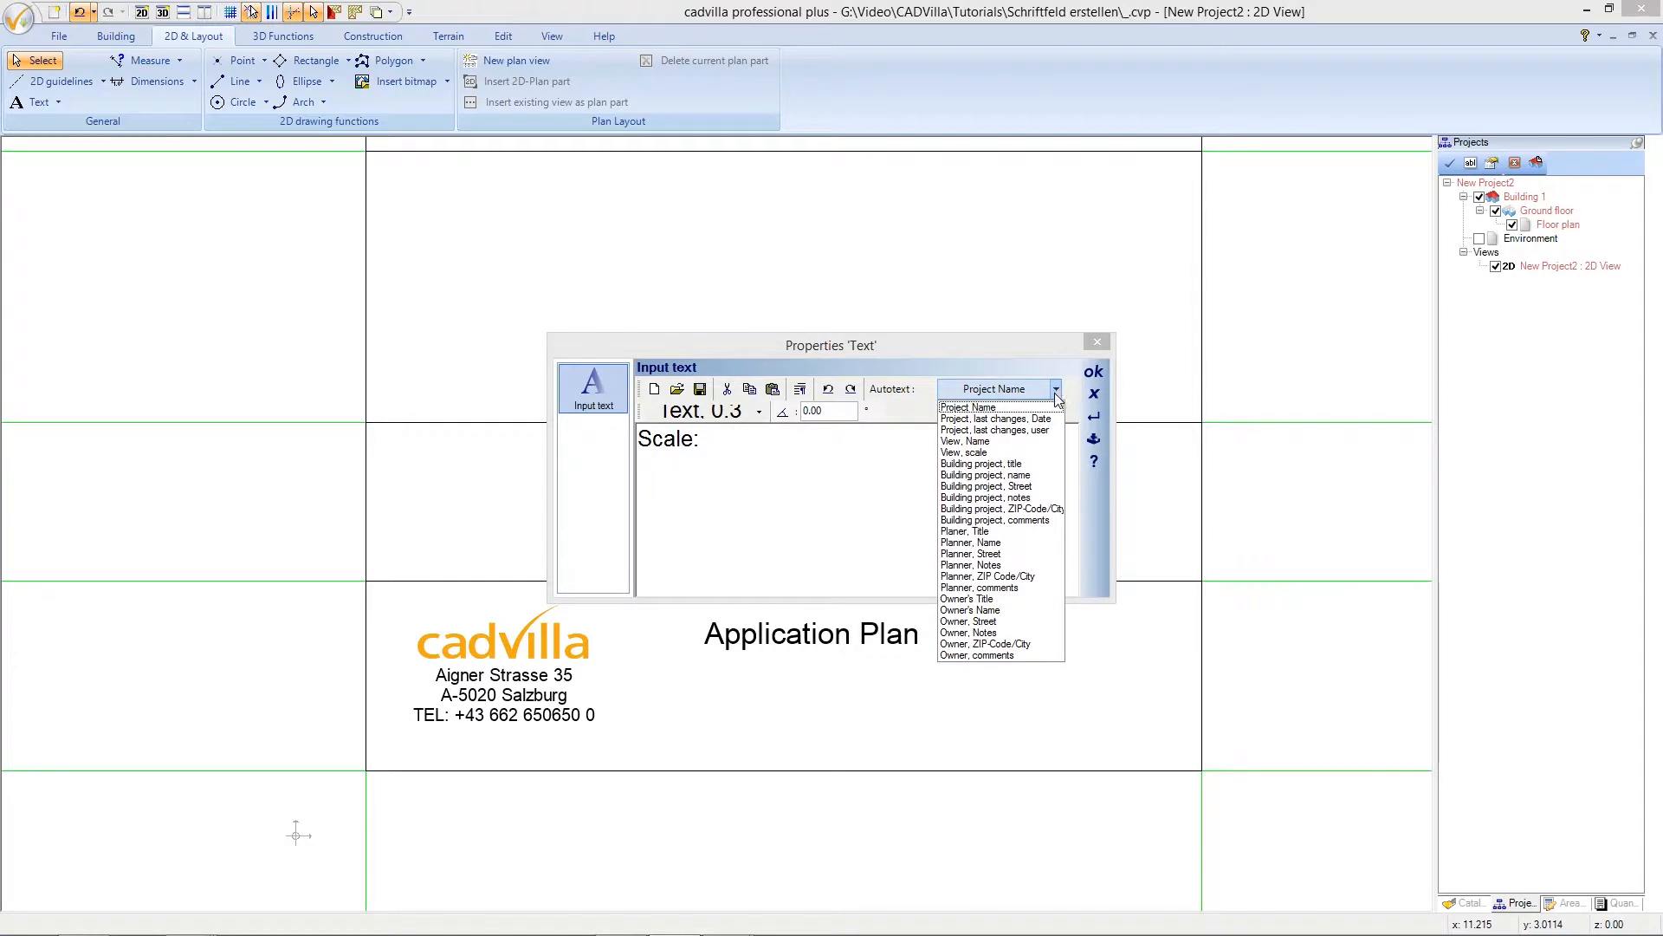
- Insert the 'View, scale' autotext after Scale: and add a 'Date:' line below it
left_click(979, 454)
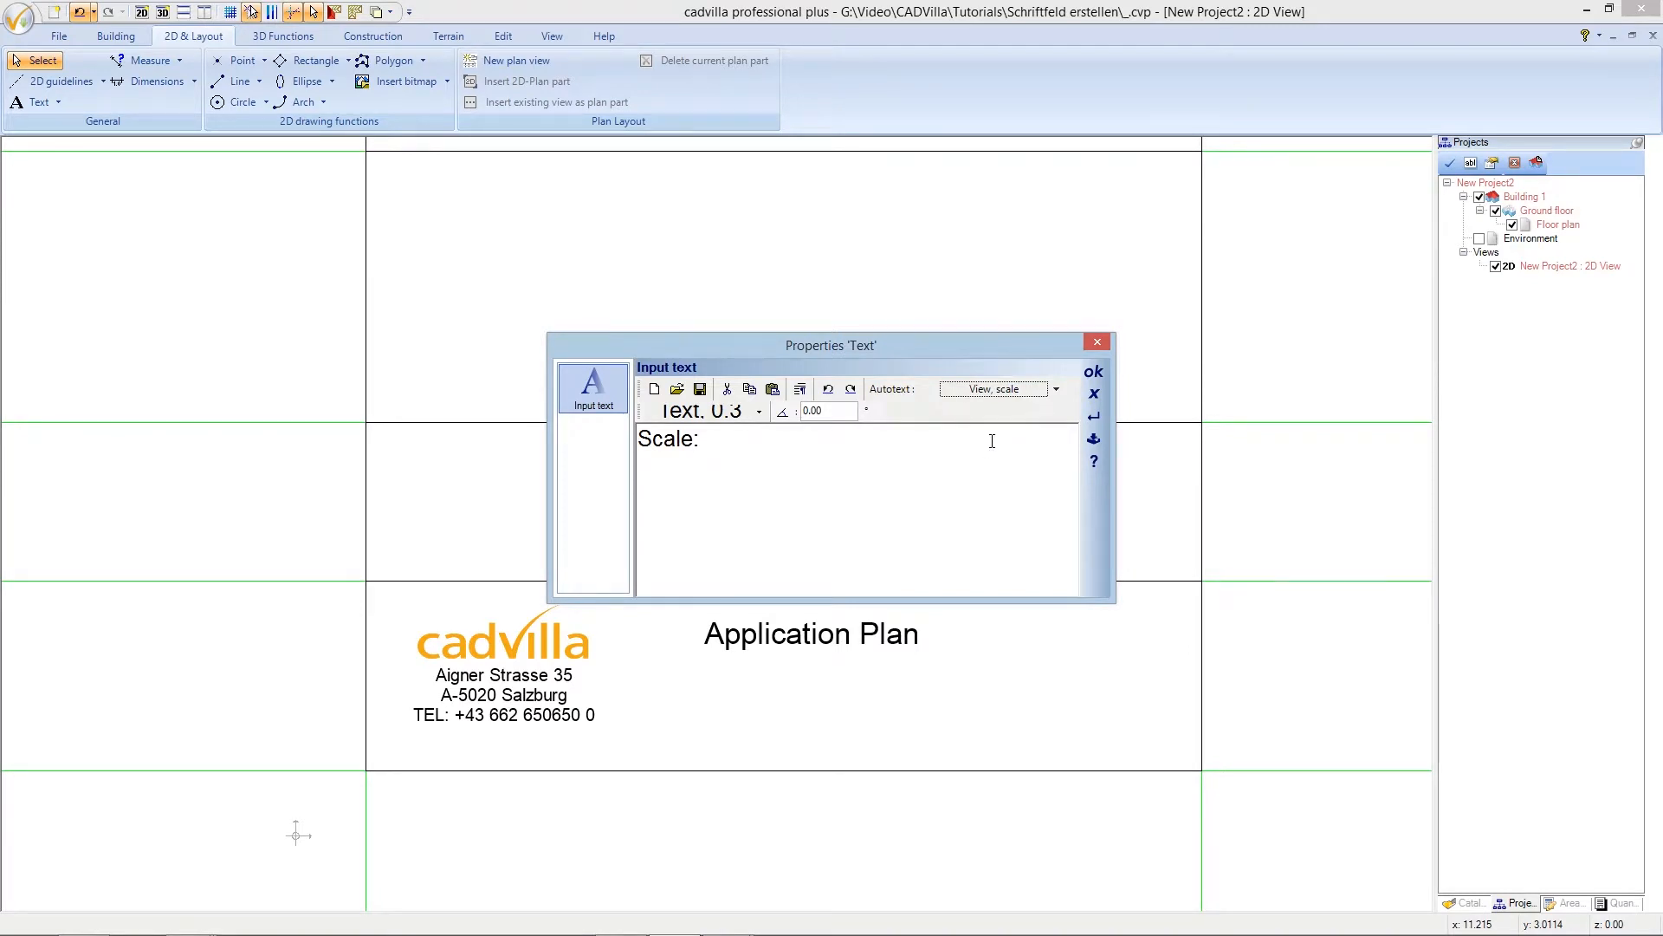
left_click(1015, 393)
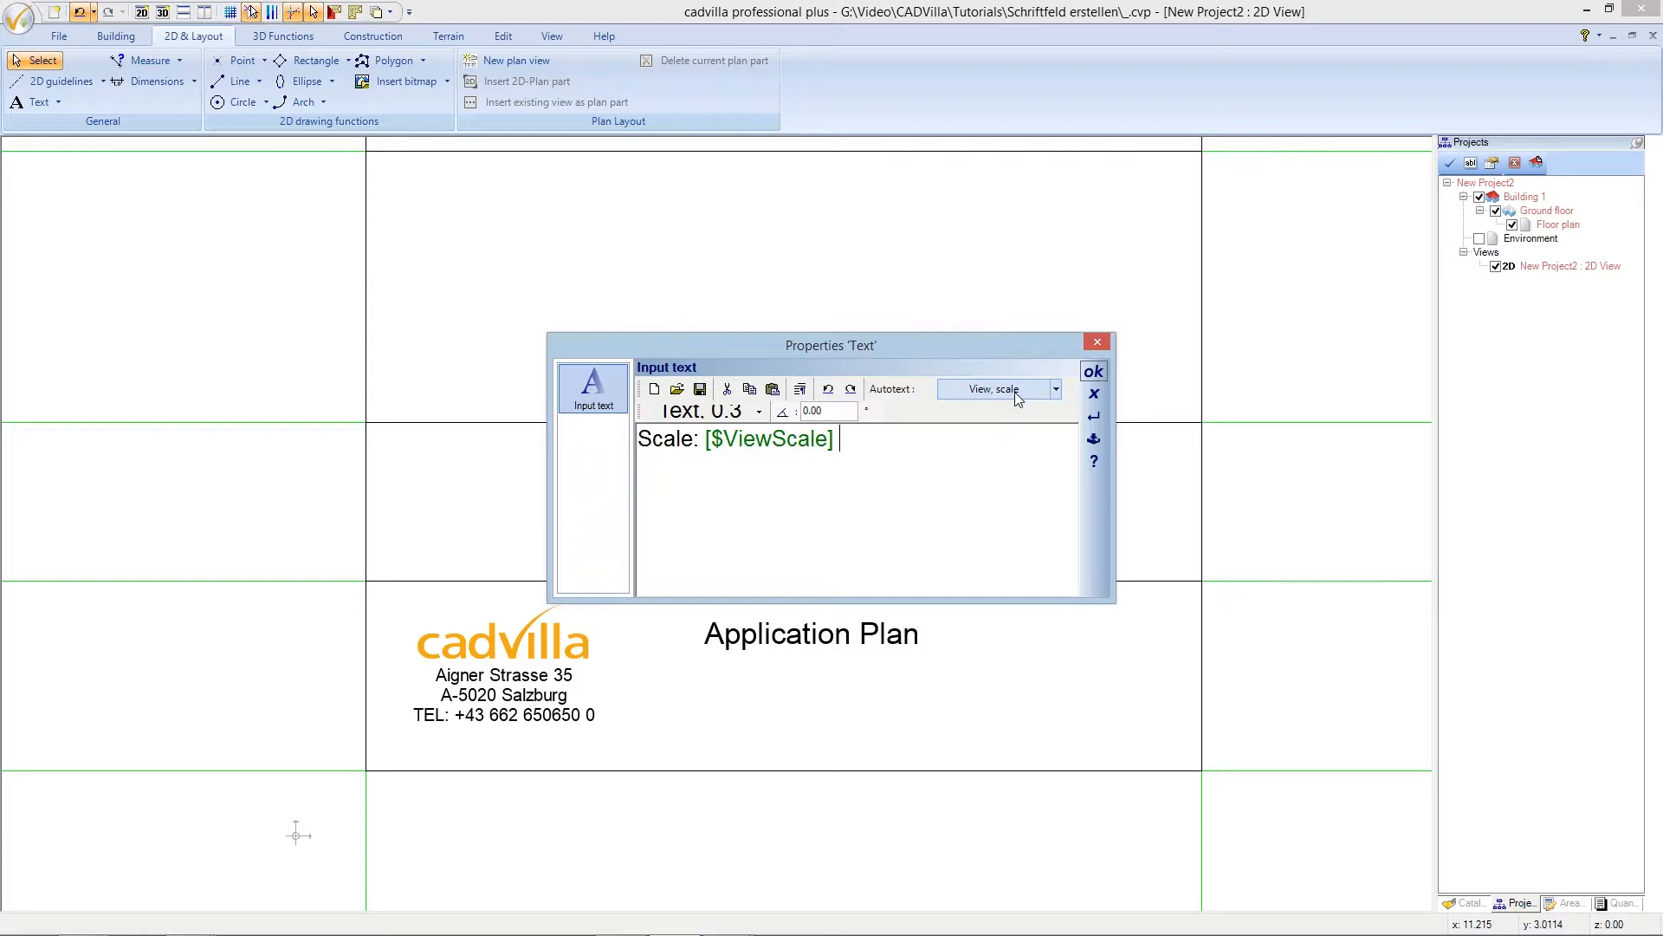
left_click(803, 392)
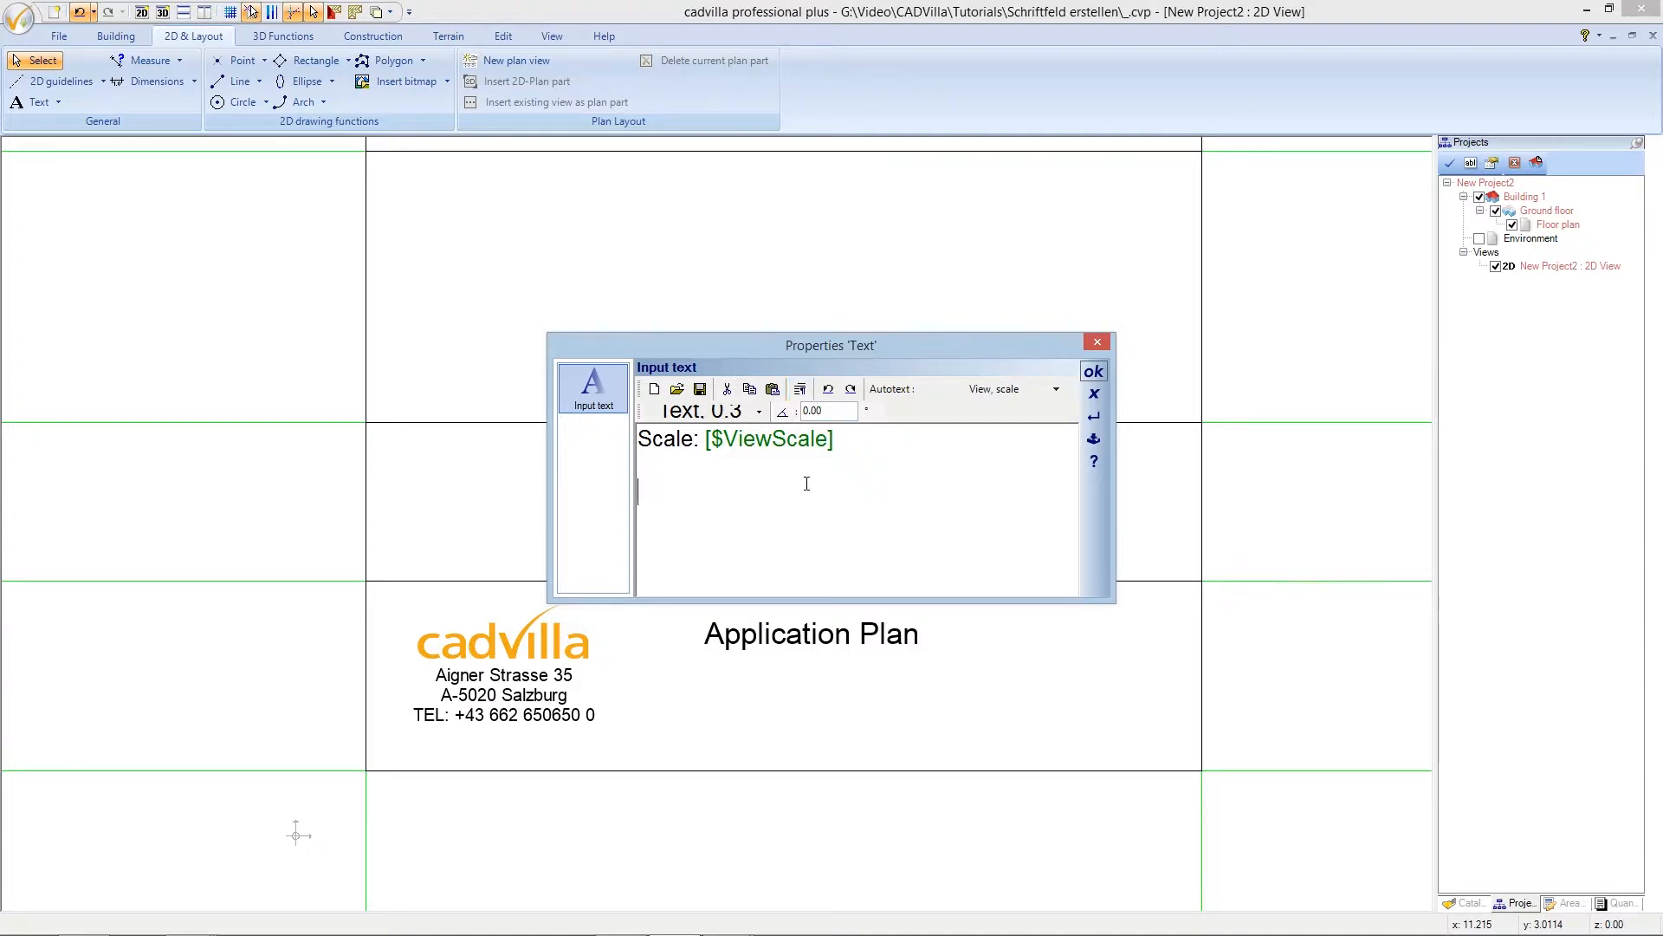
type("Date:")
left_click(1056, 389)
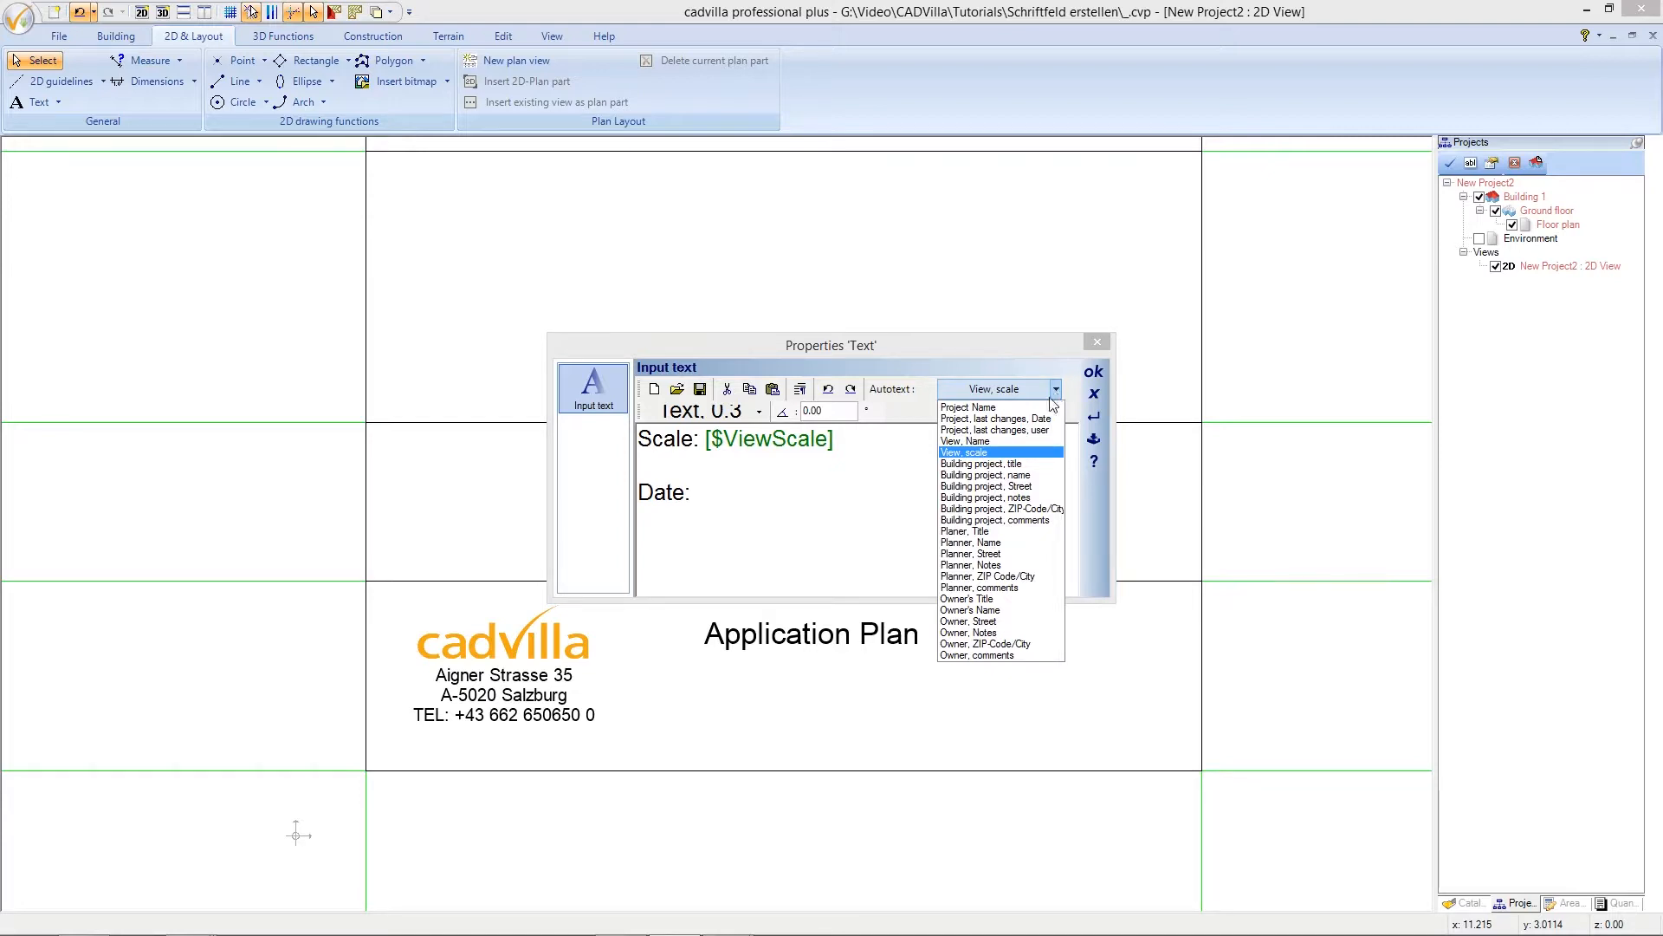
- Insert the 'Project, last changes, Date' autotext after Date: and start a 'Planner:' line
left_click(1040, 421)
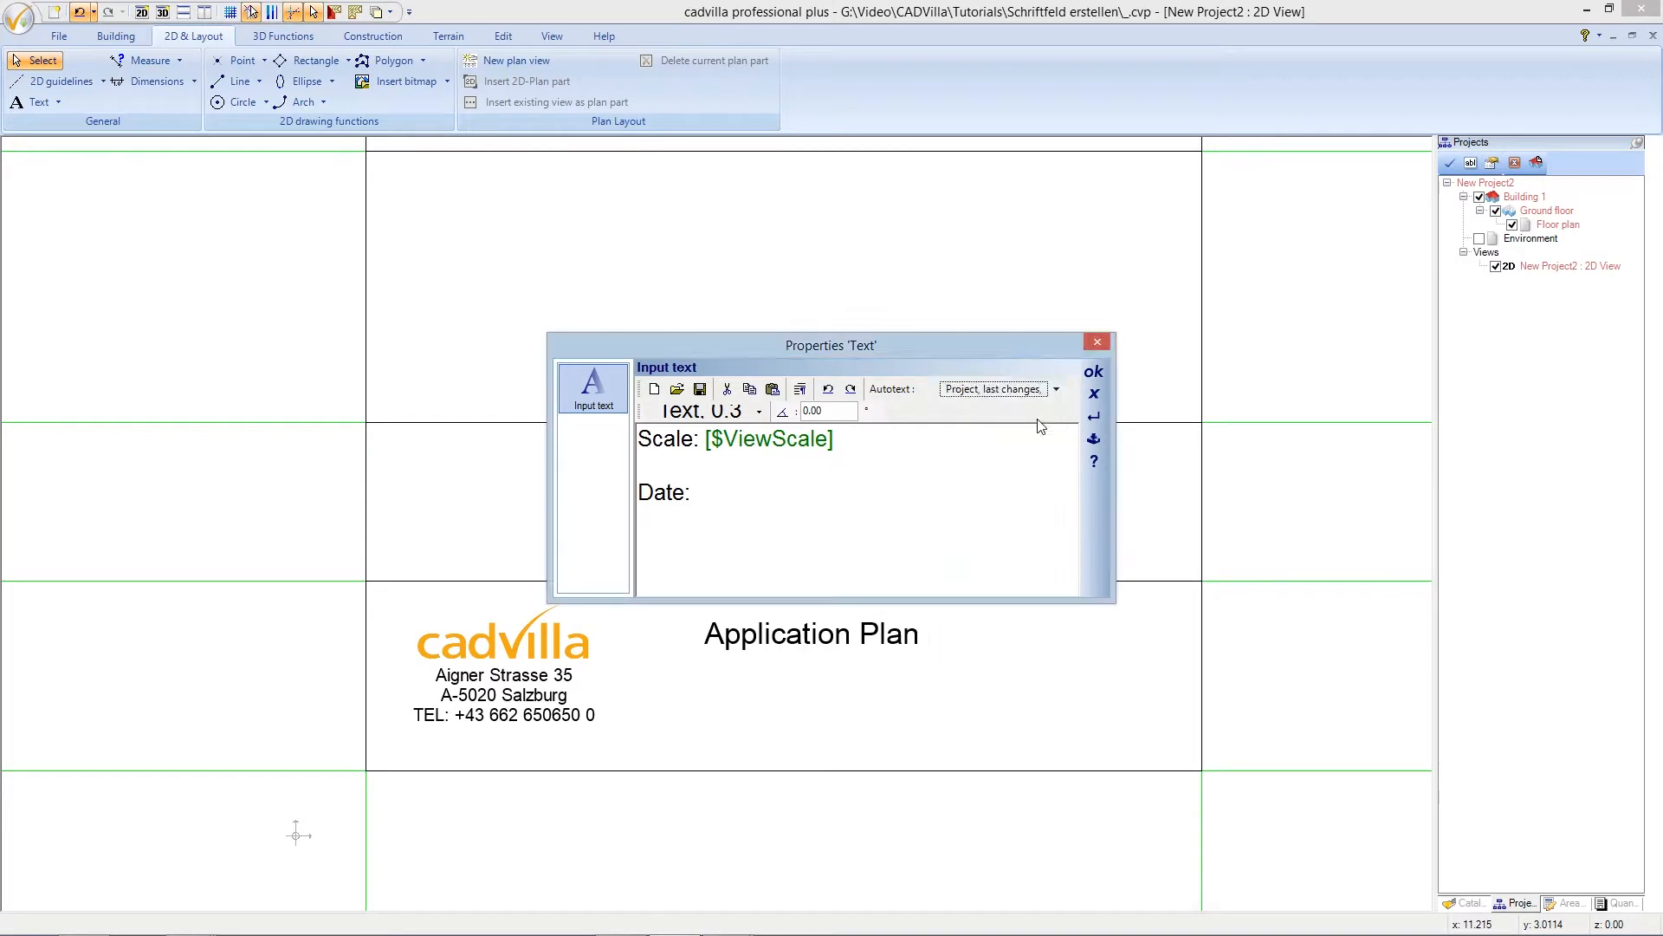
left_click(1012, 392)
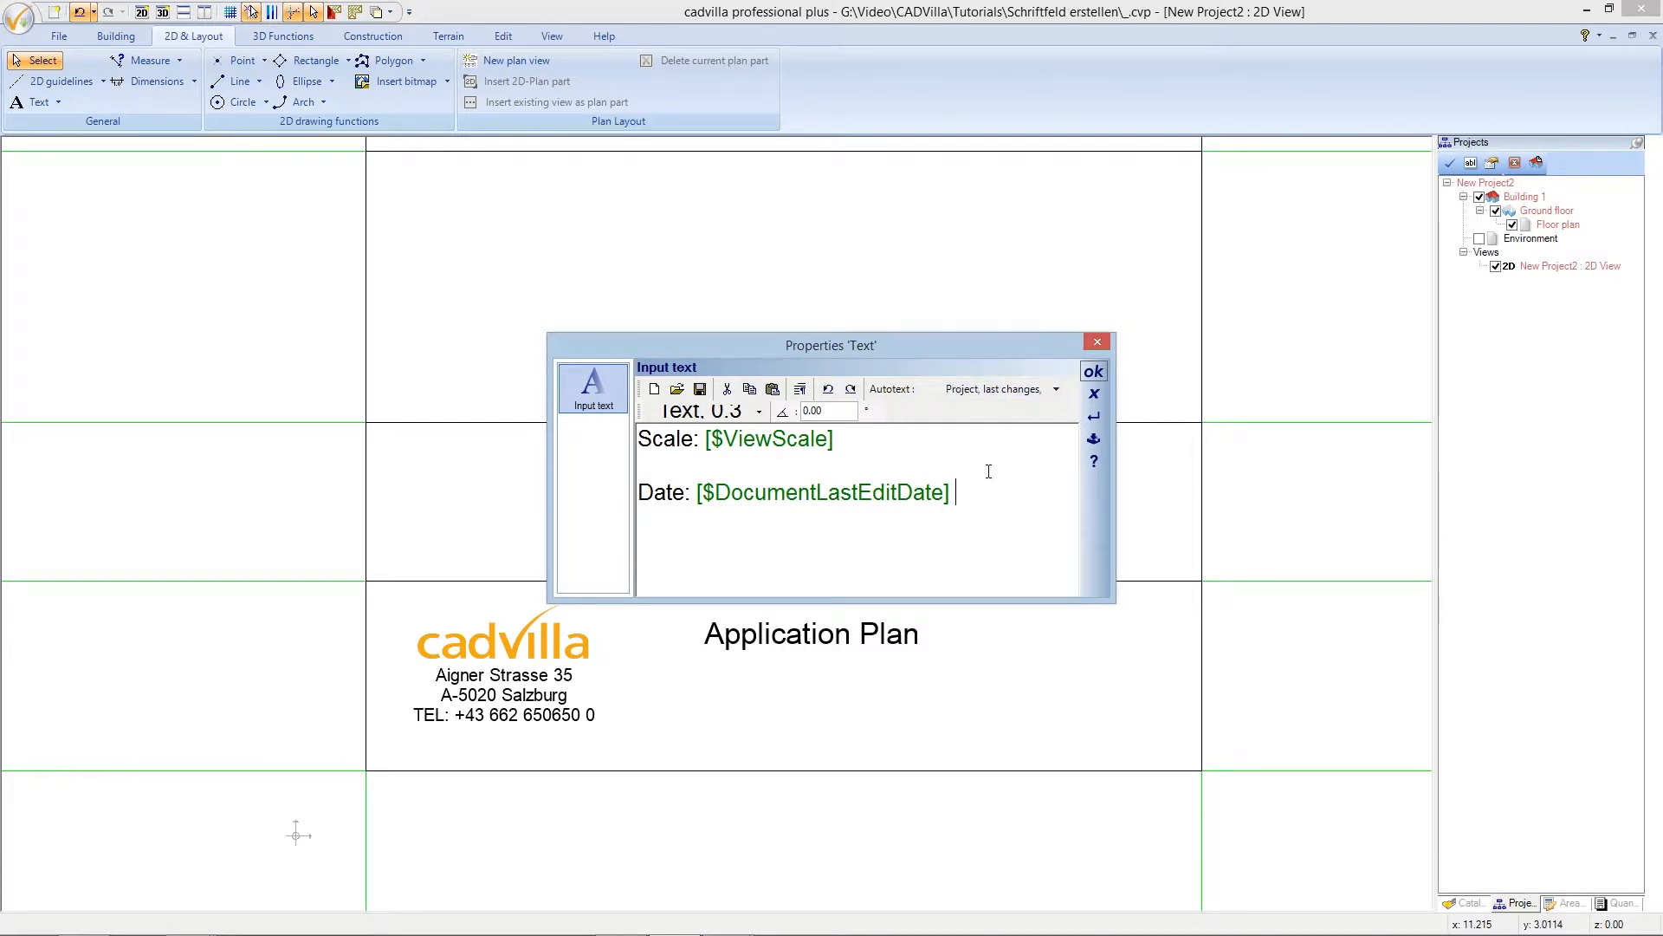
left_click(806, 389)
type("Planner:")
- Add the 'Project, last changes, user' field after Planner: and place the finished label block
left_click(1057, 390)
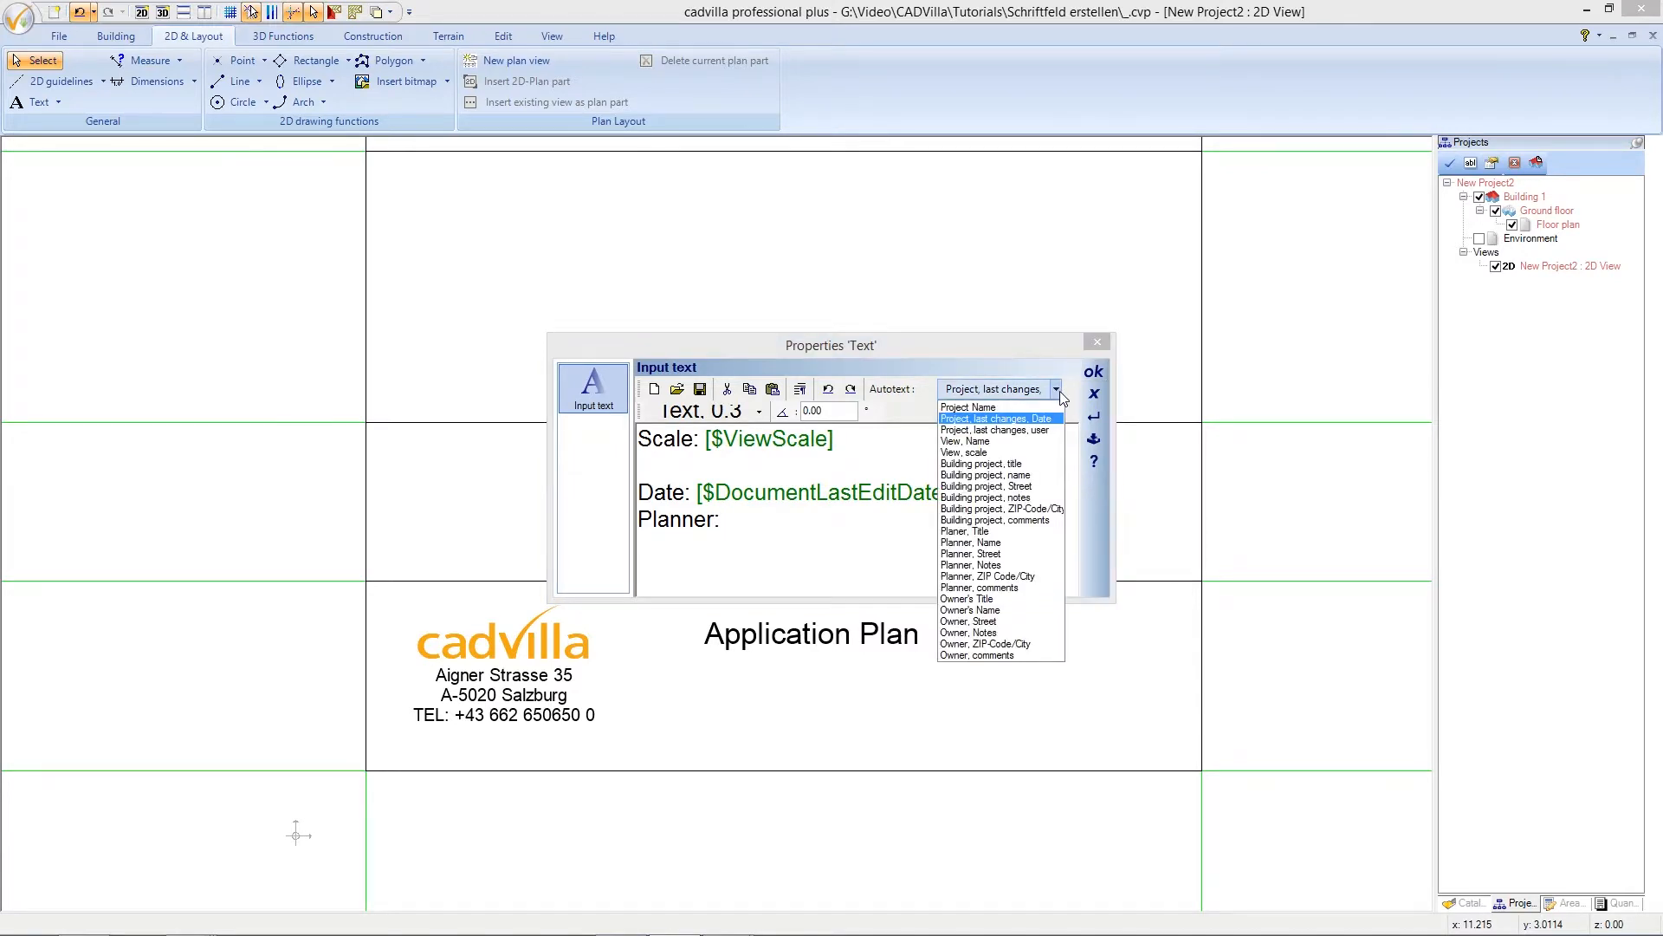
left_click(1036, 430)
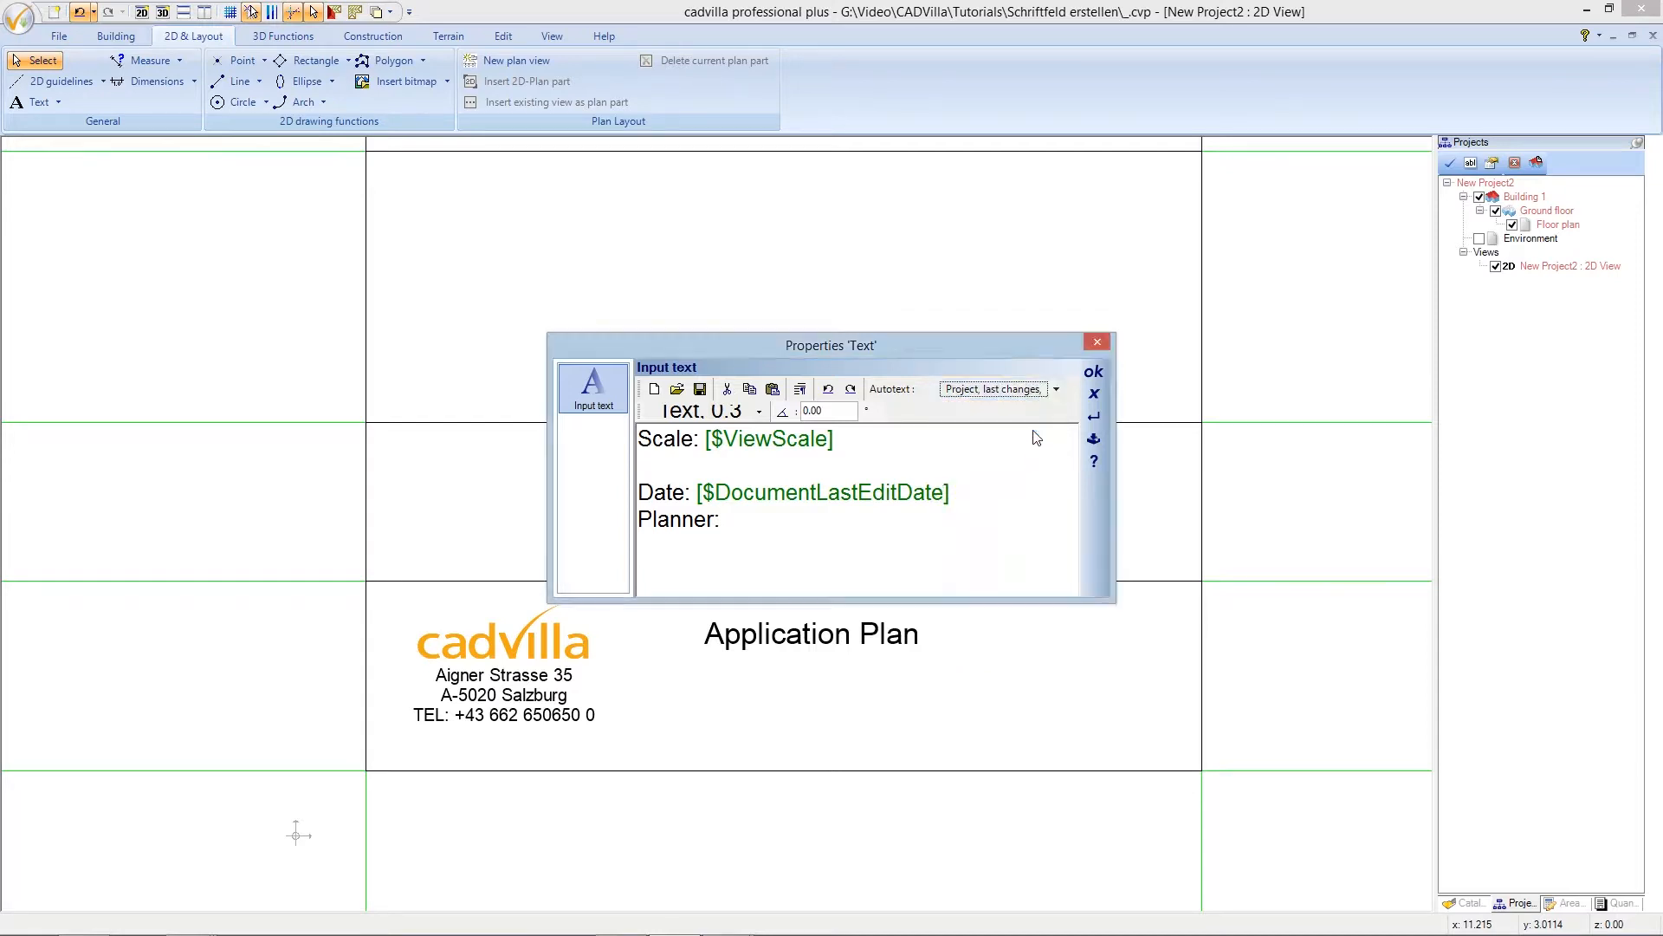
left_click(996, 389)
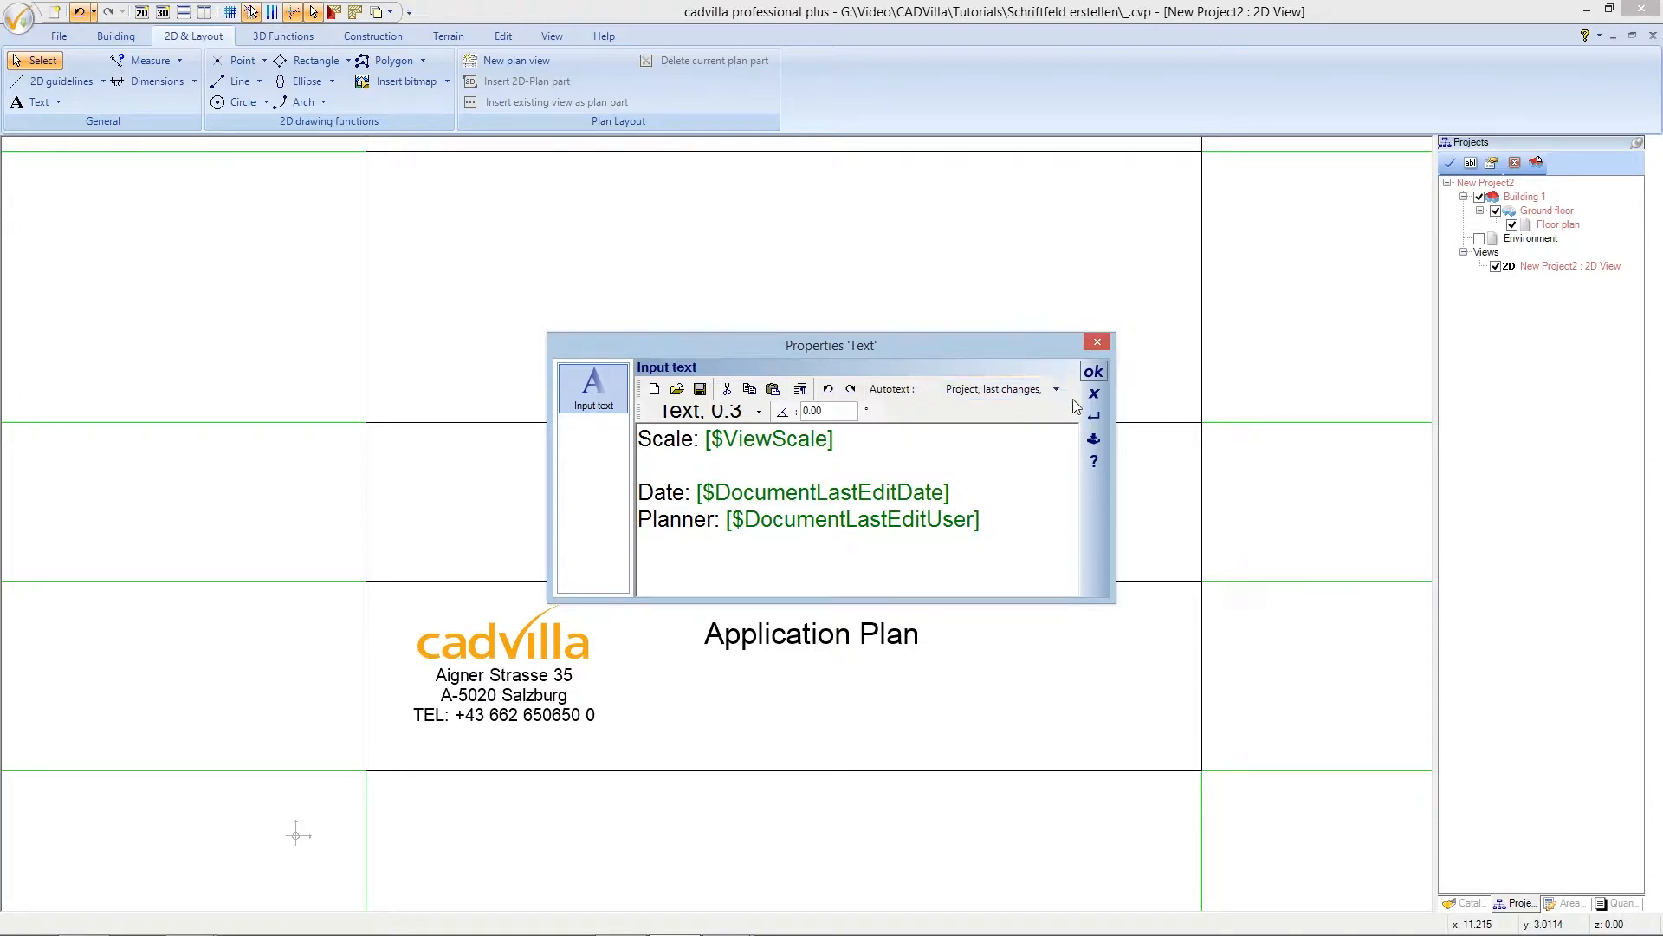
left_click(1093, 374)
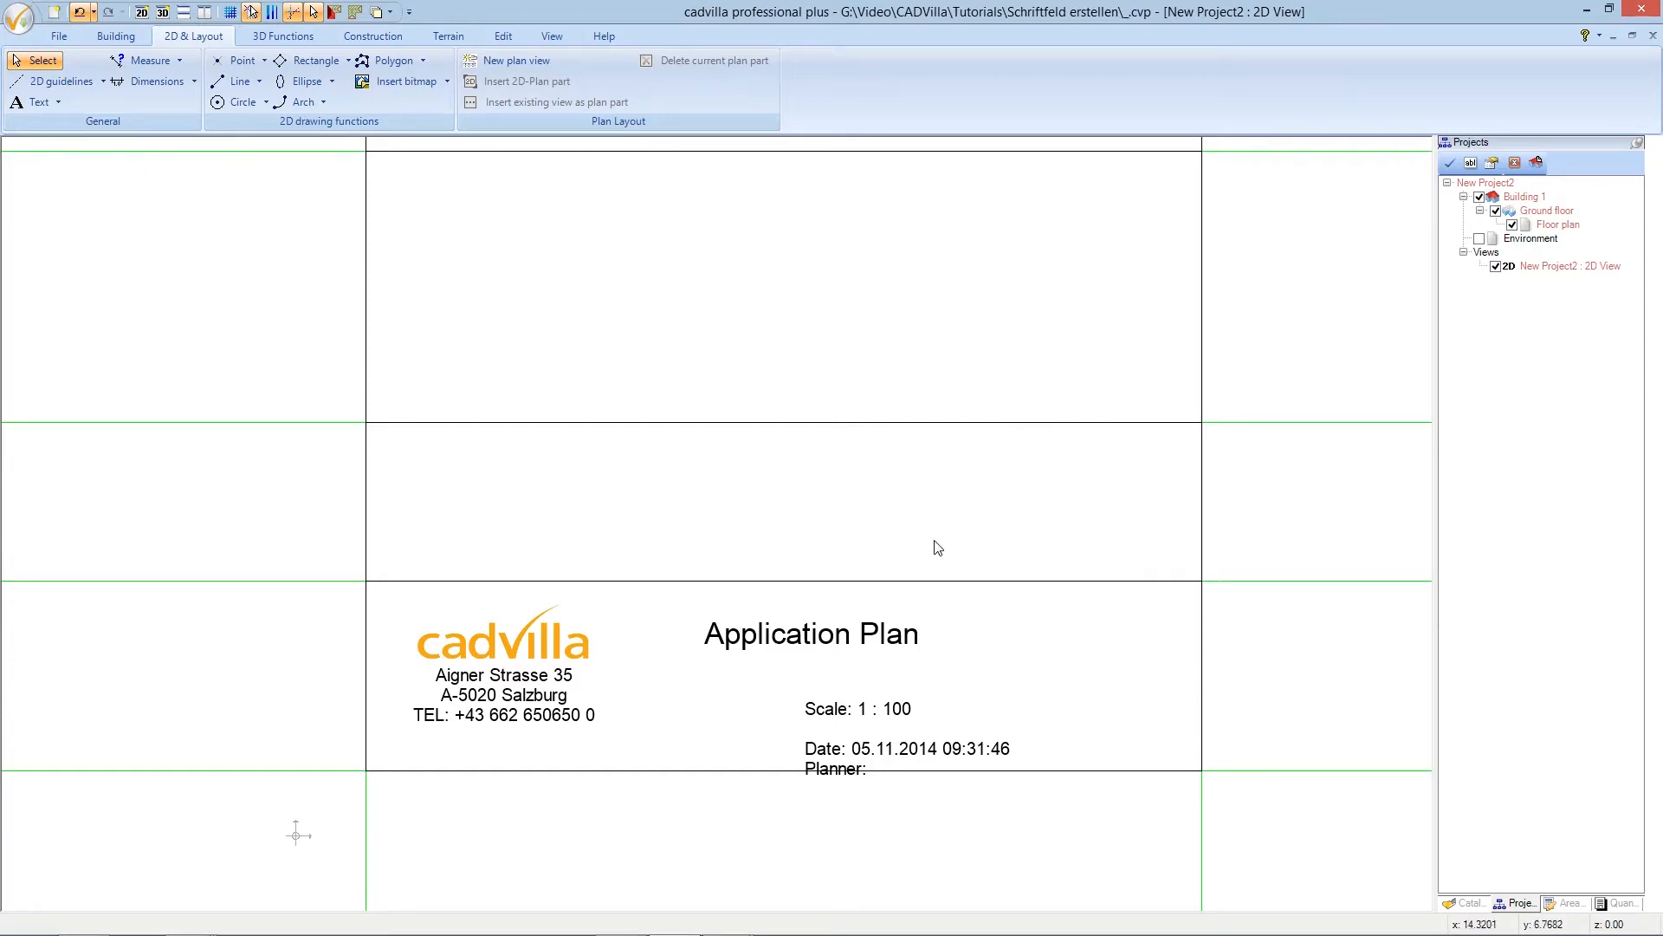
- Move the Scale, Date and Planner text block directly beneath the Application Plan heading
left_click(827, 715)
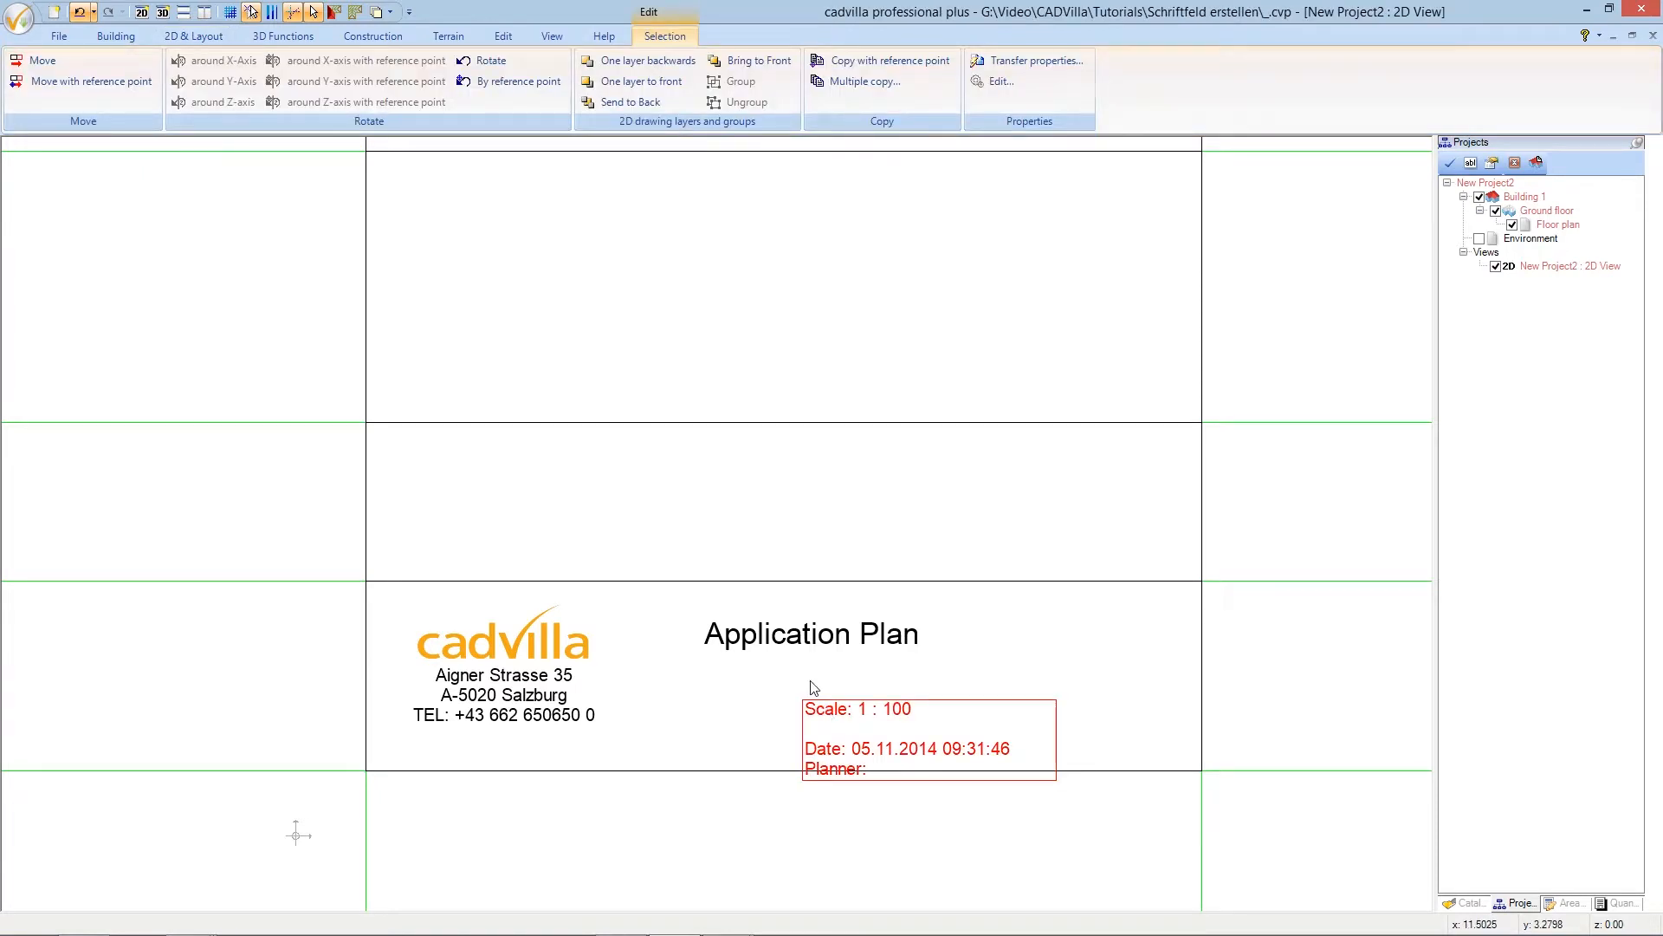
left_click(52, 62)
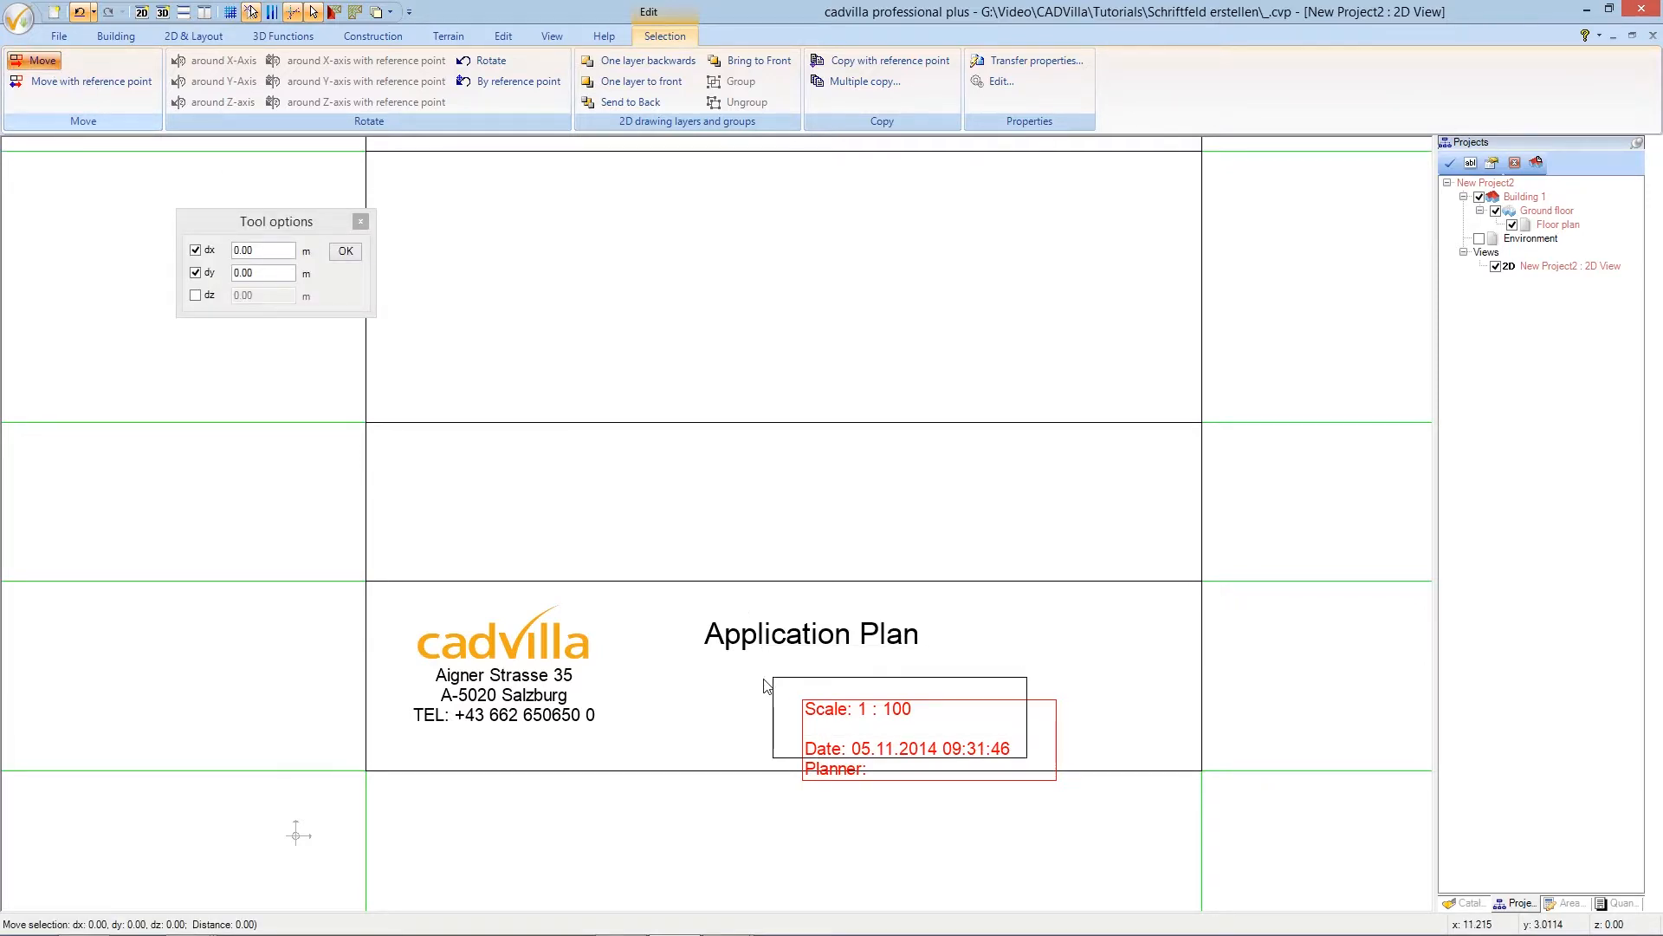
left_click(703, 667)
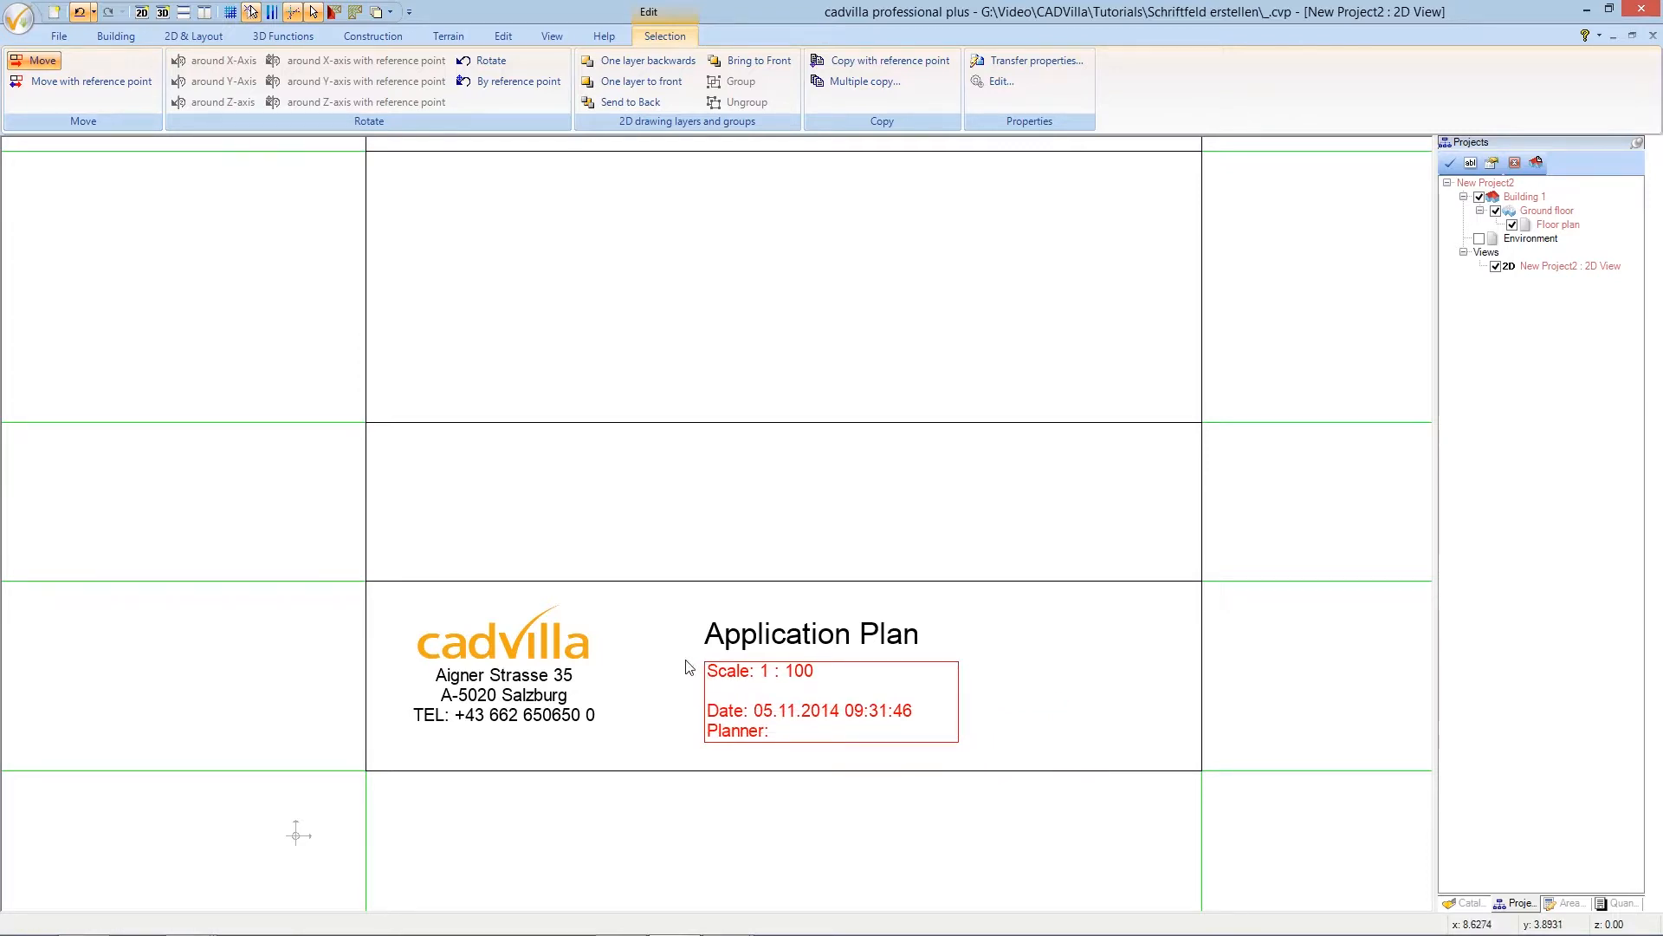
key("Escape")
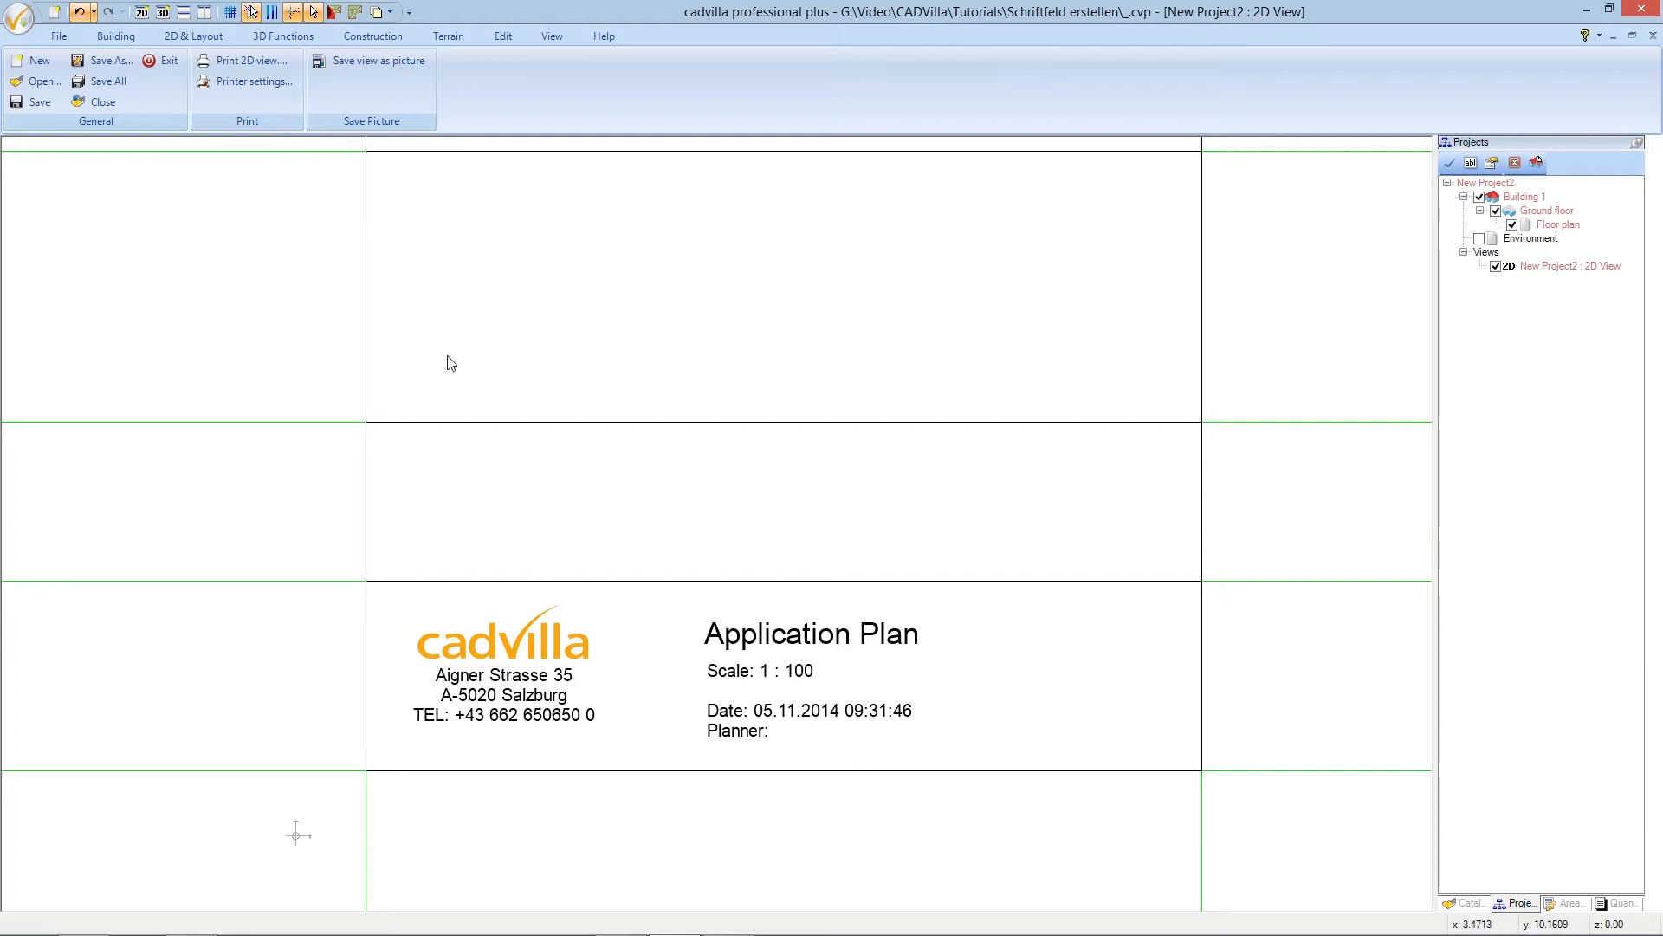
- Start a labelling text in the box above the title block and clear the leftover text
left_click(208, 38)
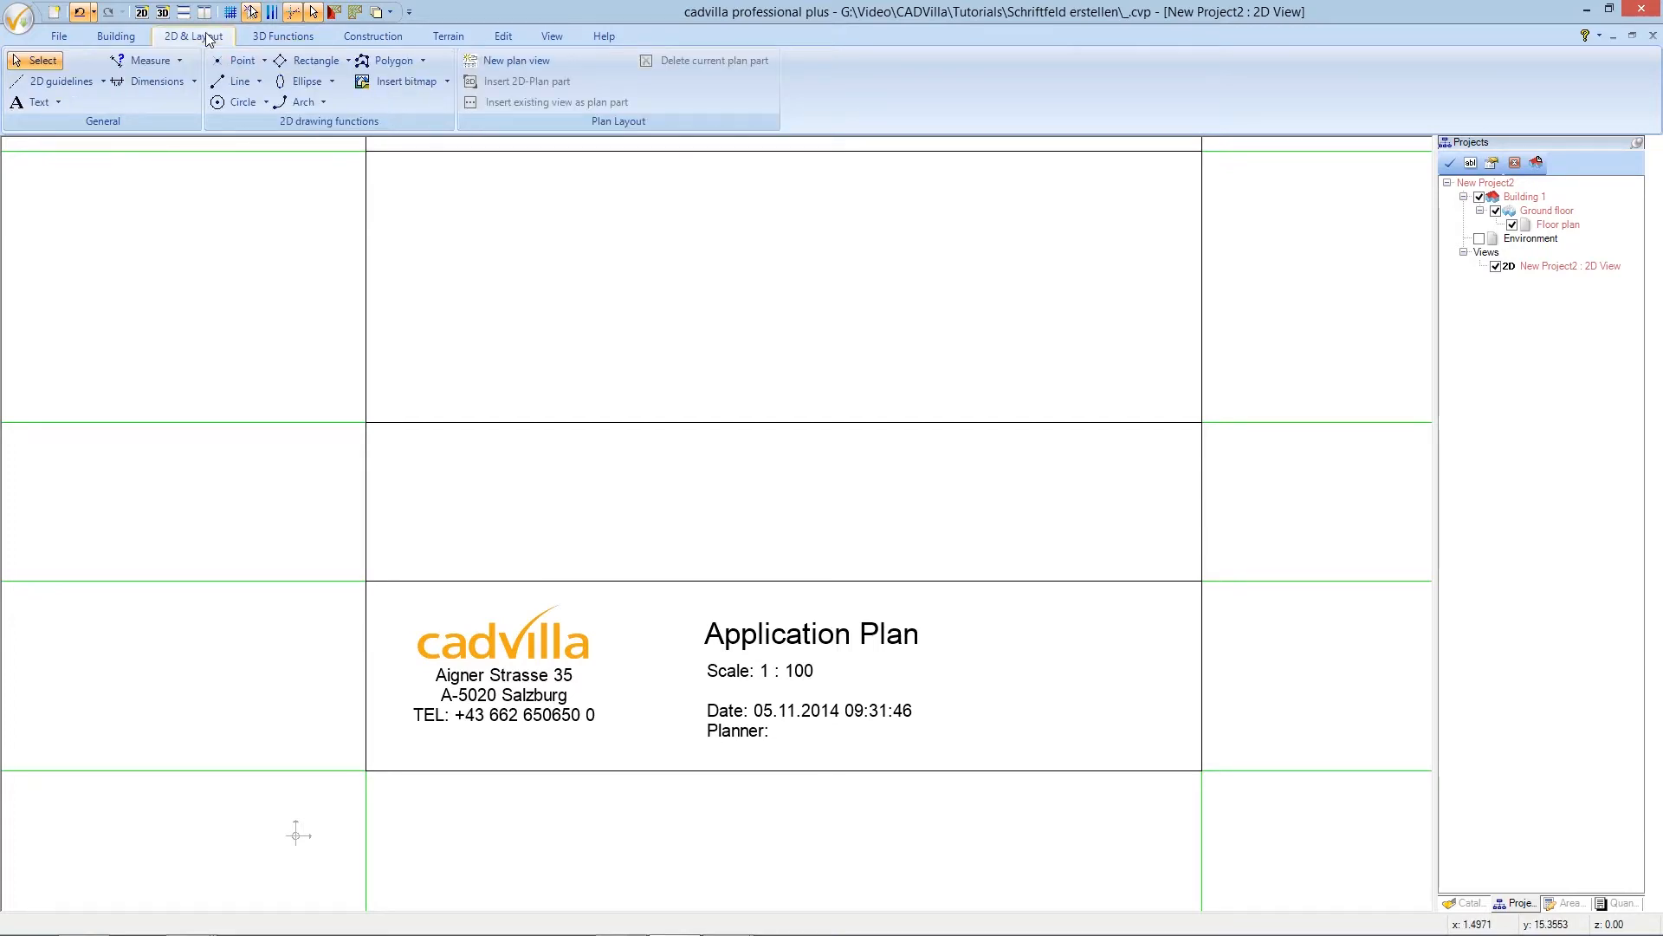
left_click(59, 102)
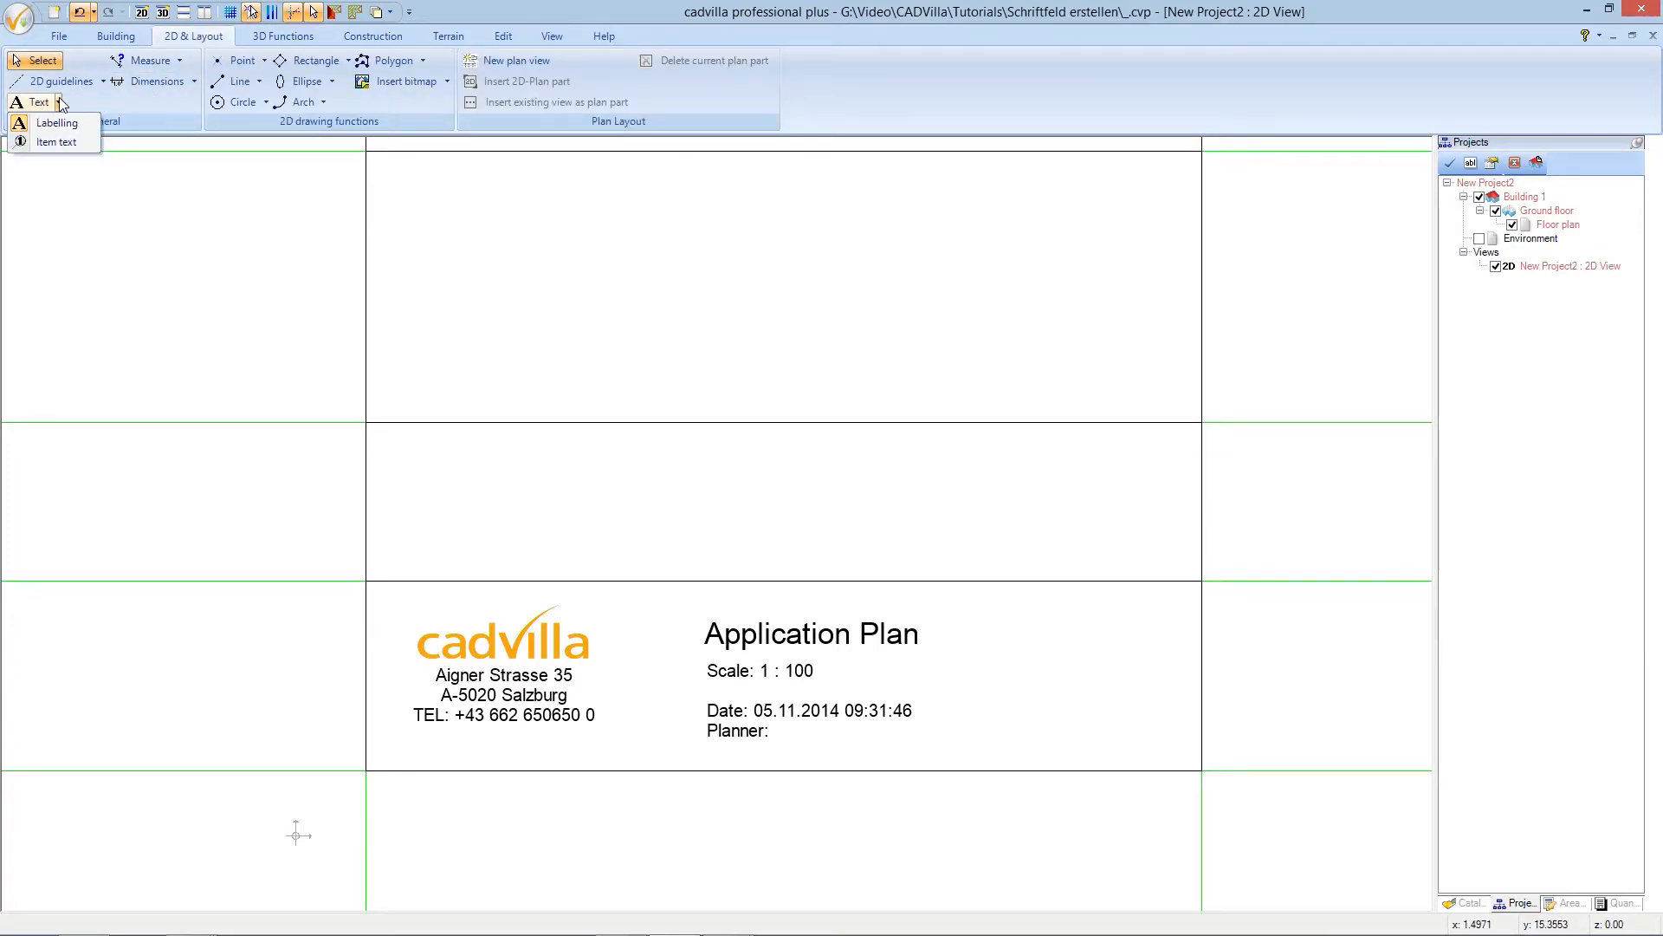
left_click(68, 124)
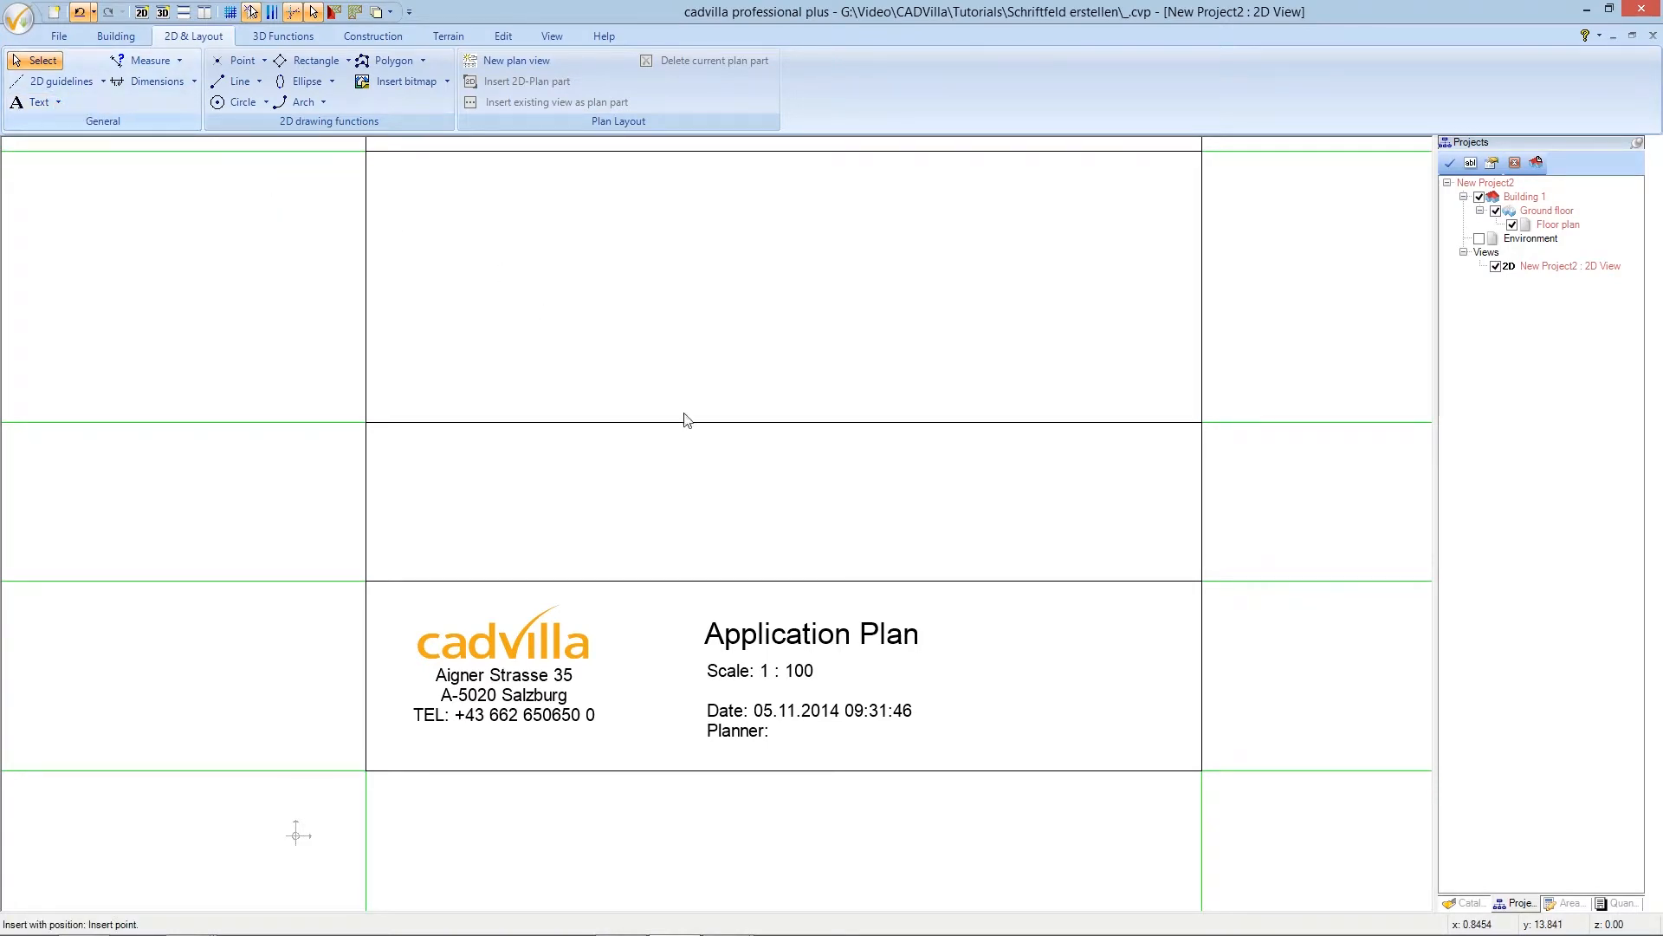
scroll(702, 438, "down", 1)
scroll(701, 438, "down", 1)
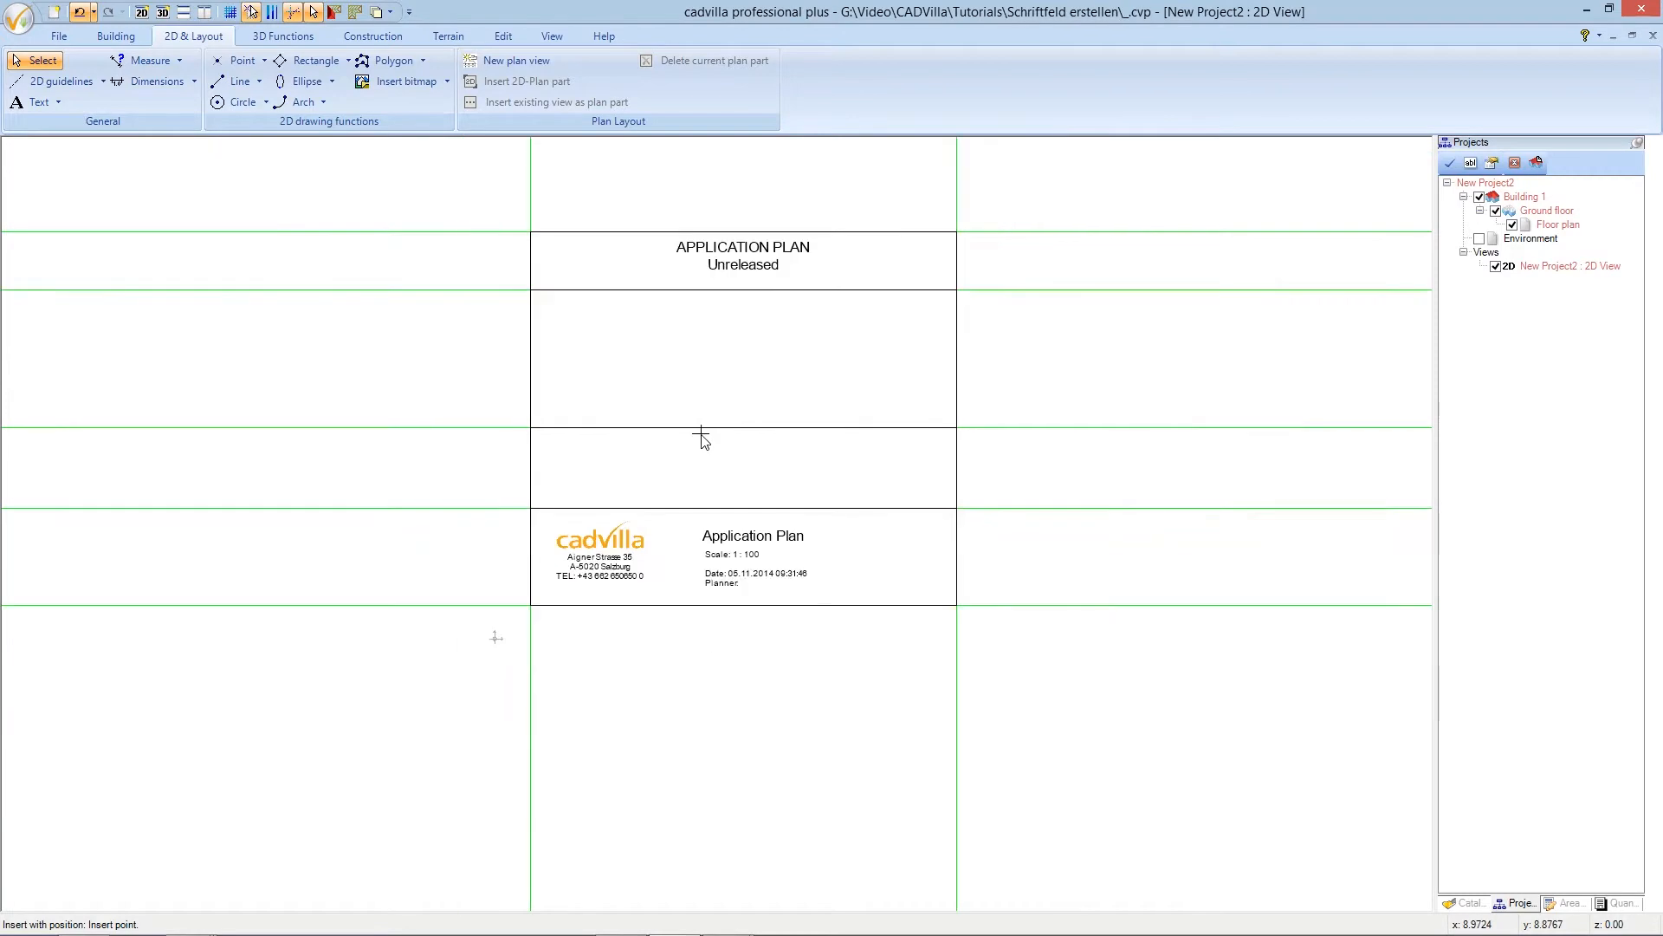
scroll(700, 443, "up", 1)
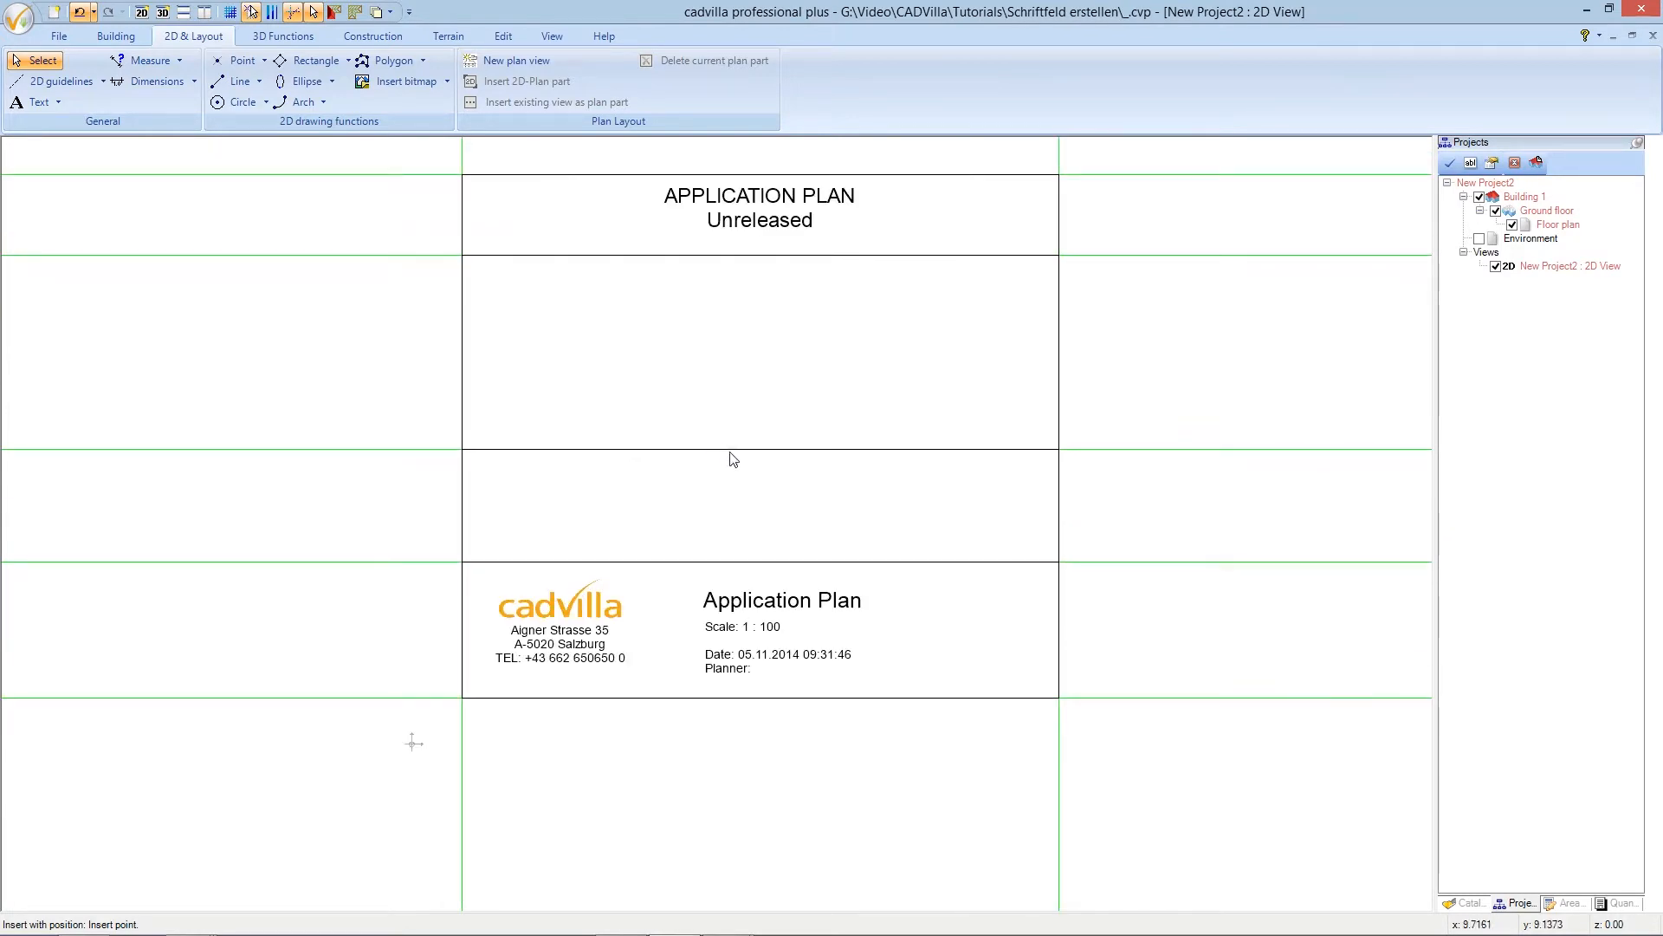
left_click(748, 480)
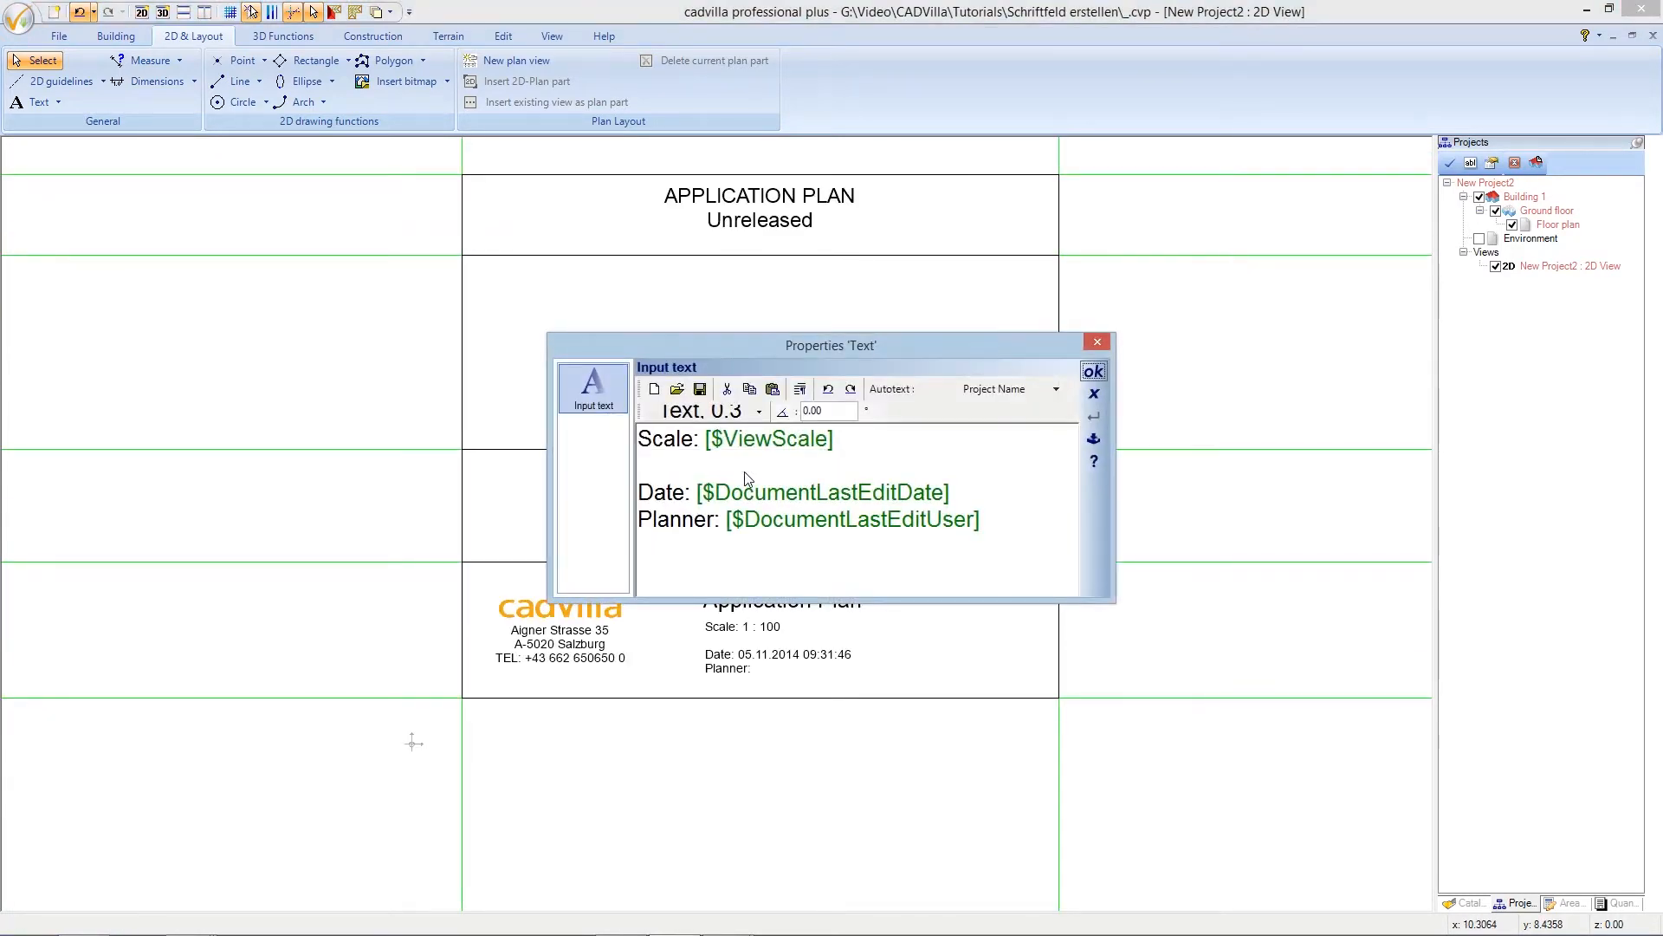
left_click_drag(982, 520, 626, 446)
key("Delete")
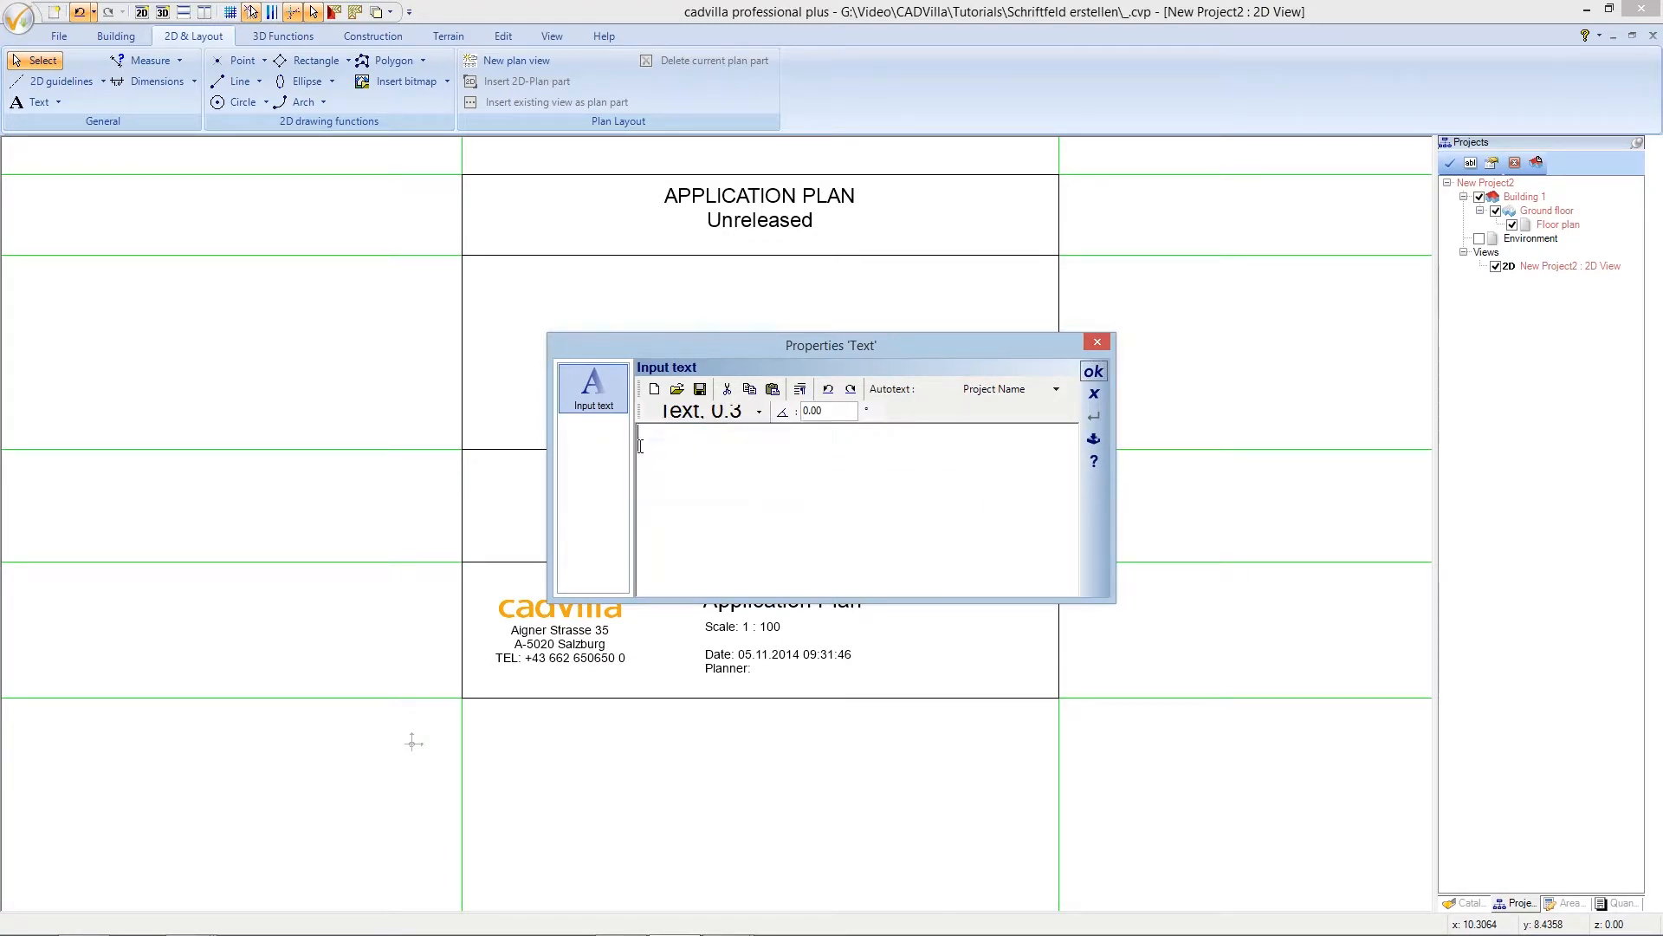
- Set the text centre-aligned at size 0.6 and place 'New Construction of a House with Garage'
left_click(706, 415)
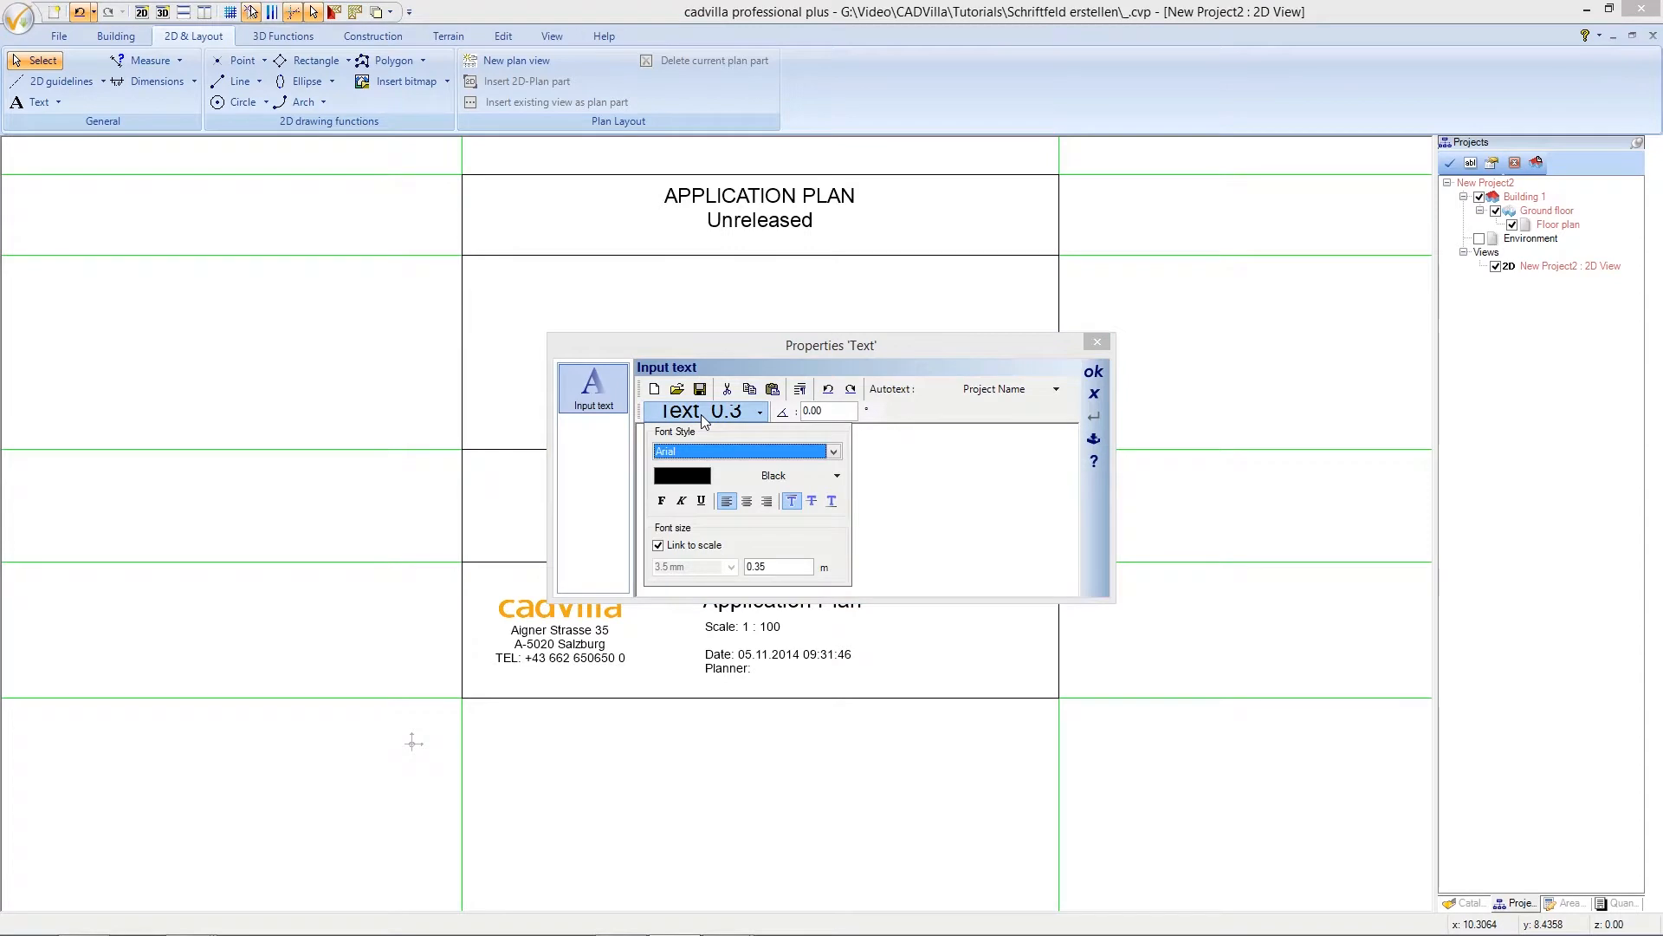
left_click(748, 503)
double_click(771, 567)
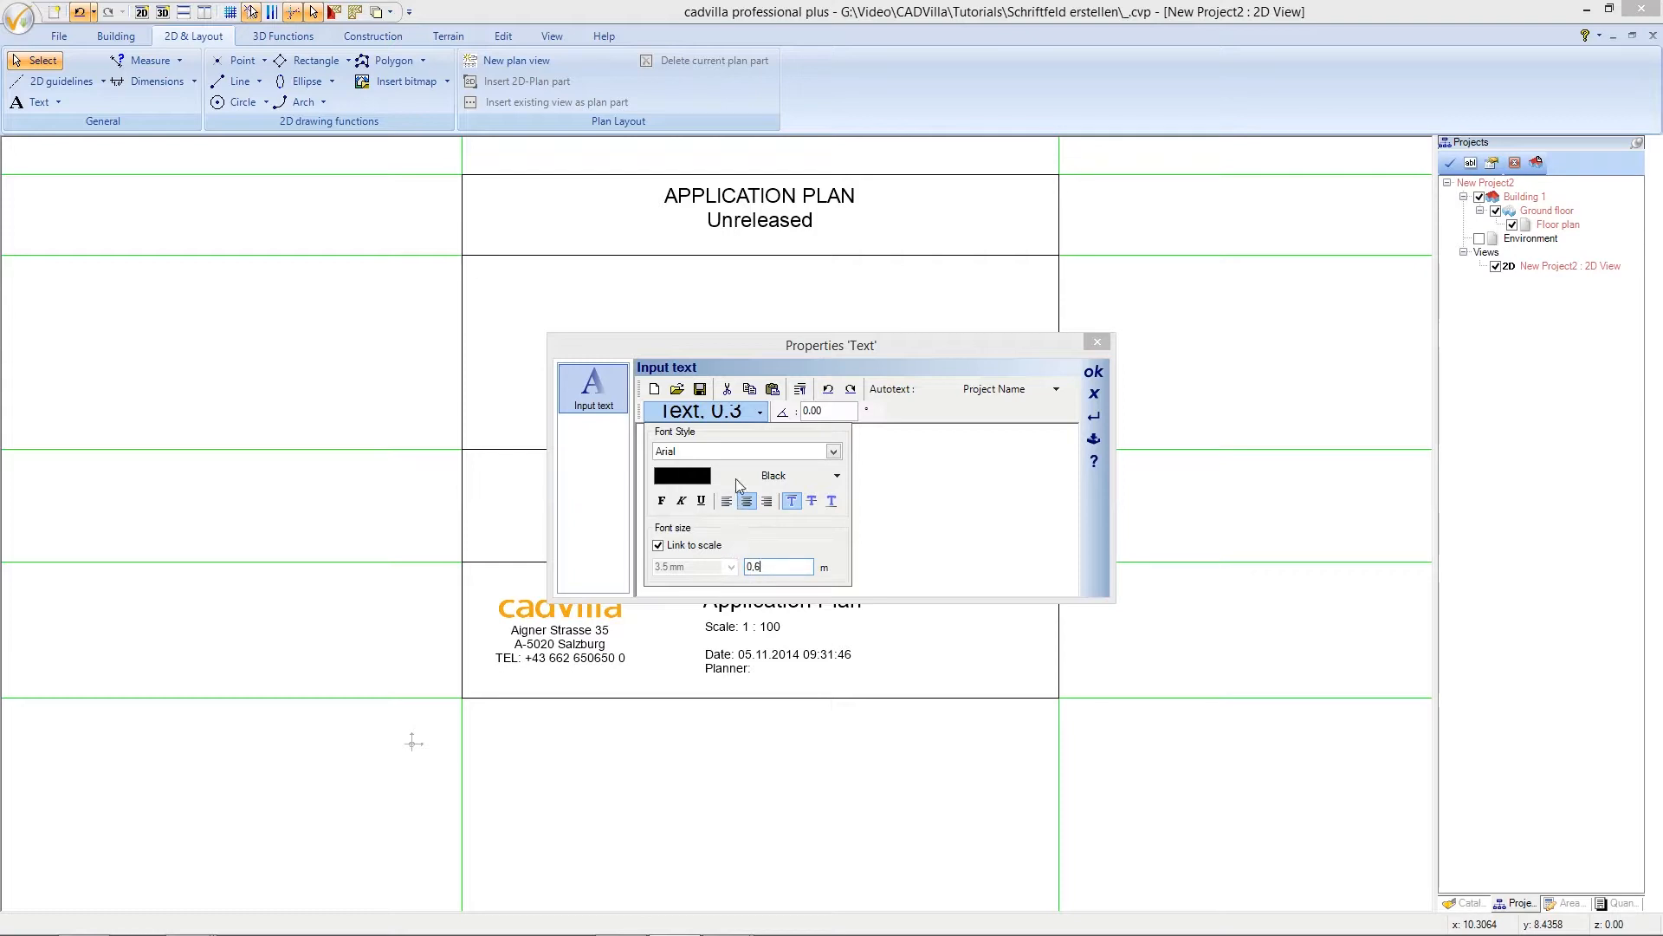
left_click(736, 413)
left_click(718, 450)
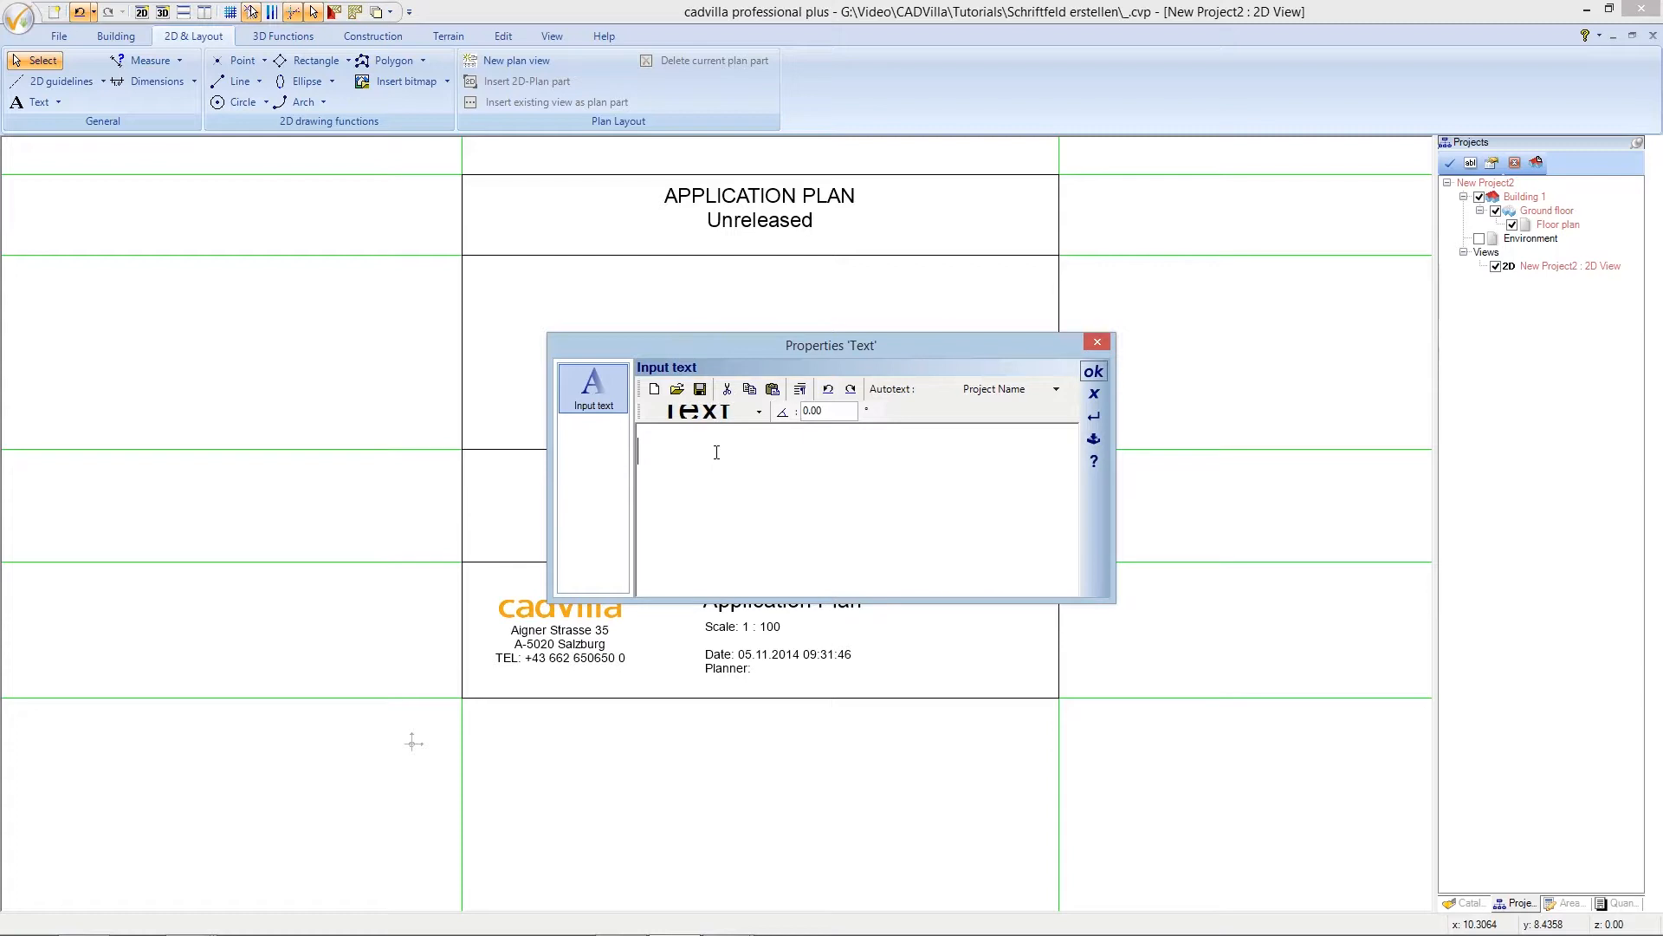
type("New Construction of")
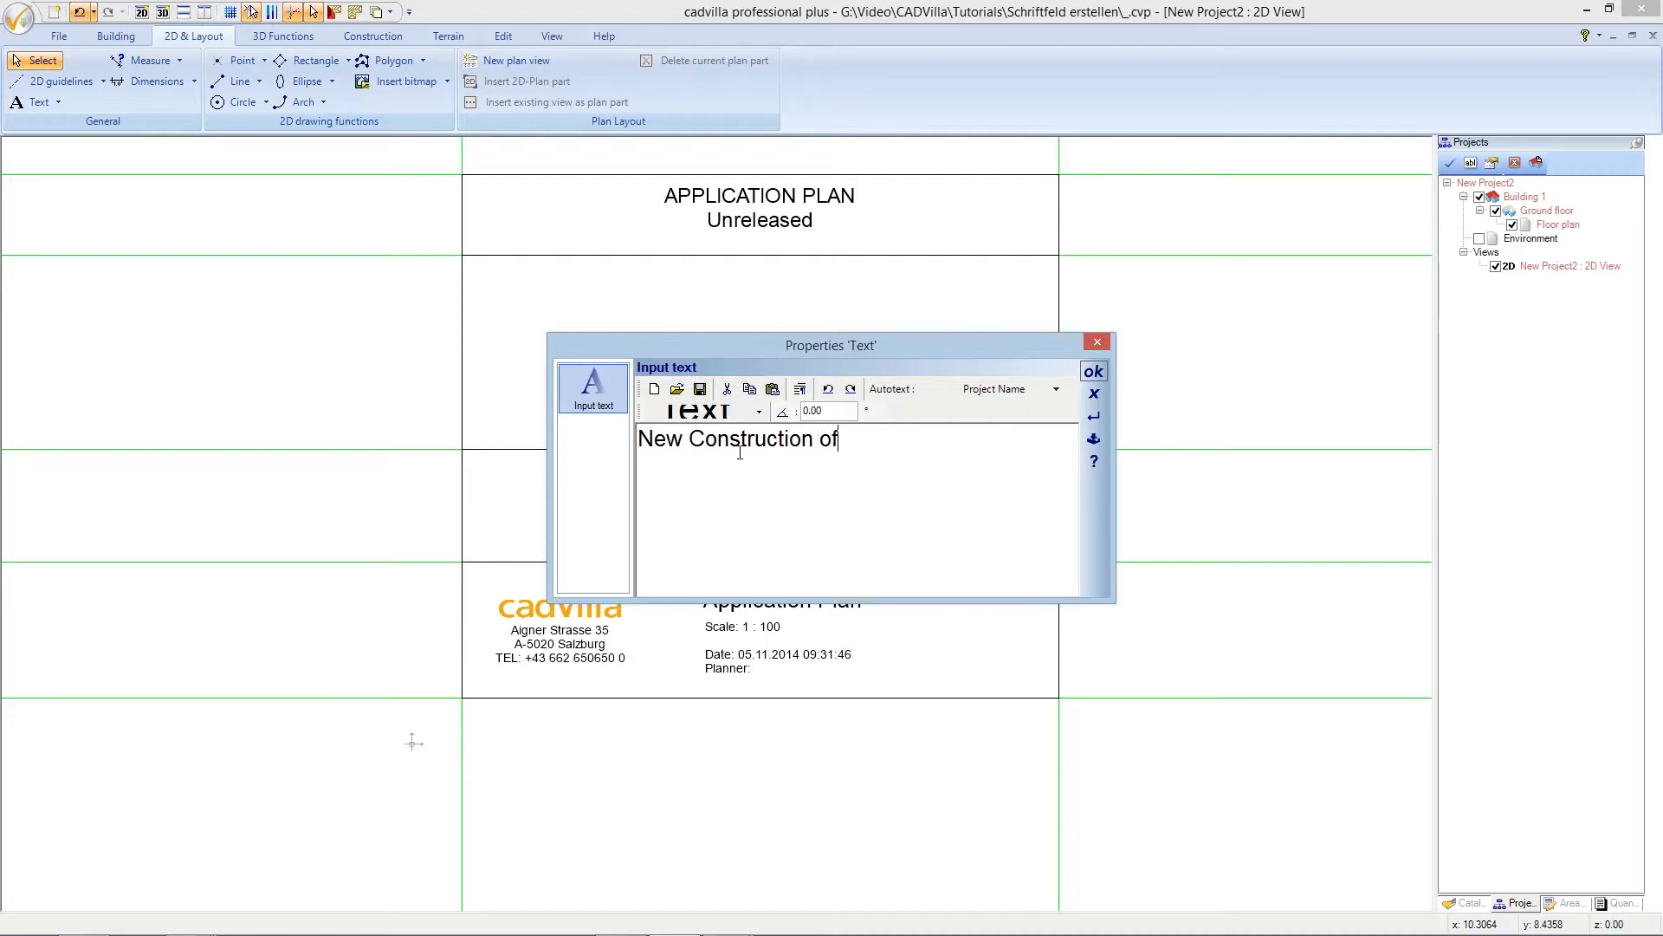
type(" a House with Garage")
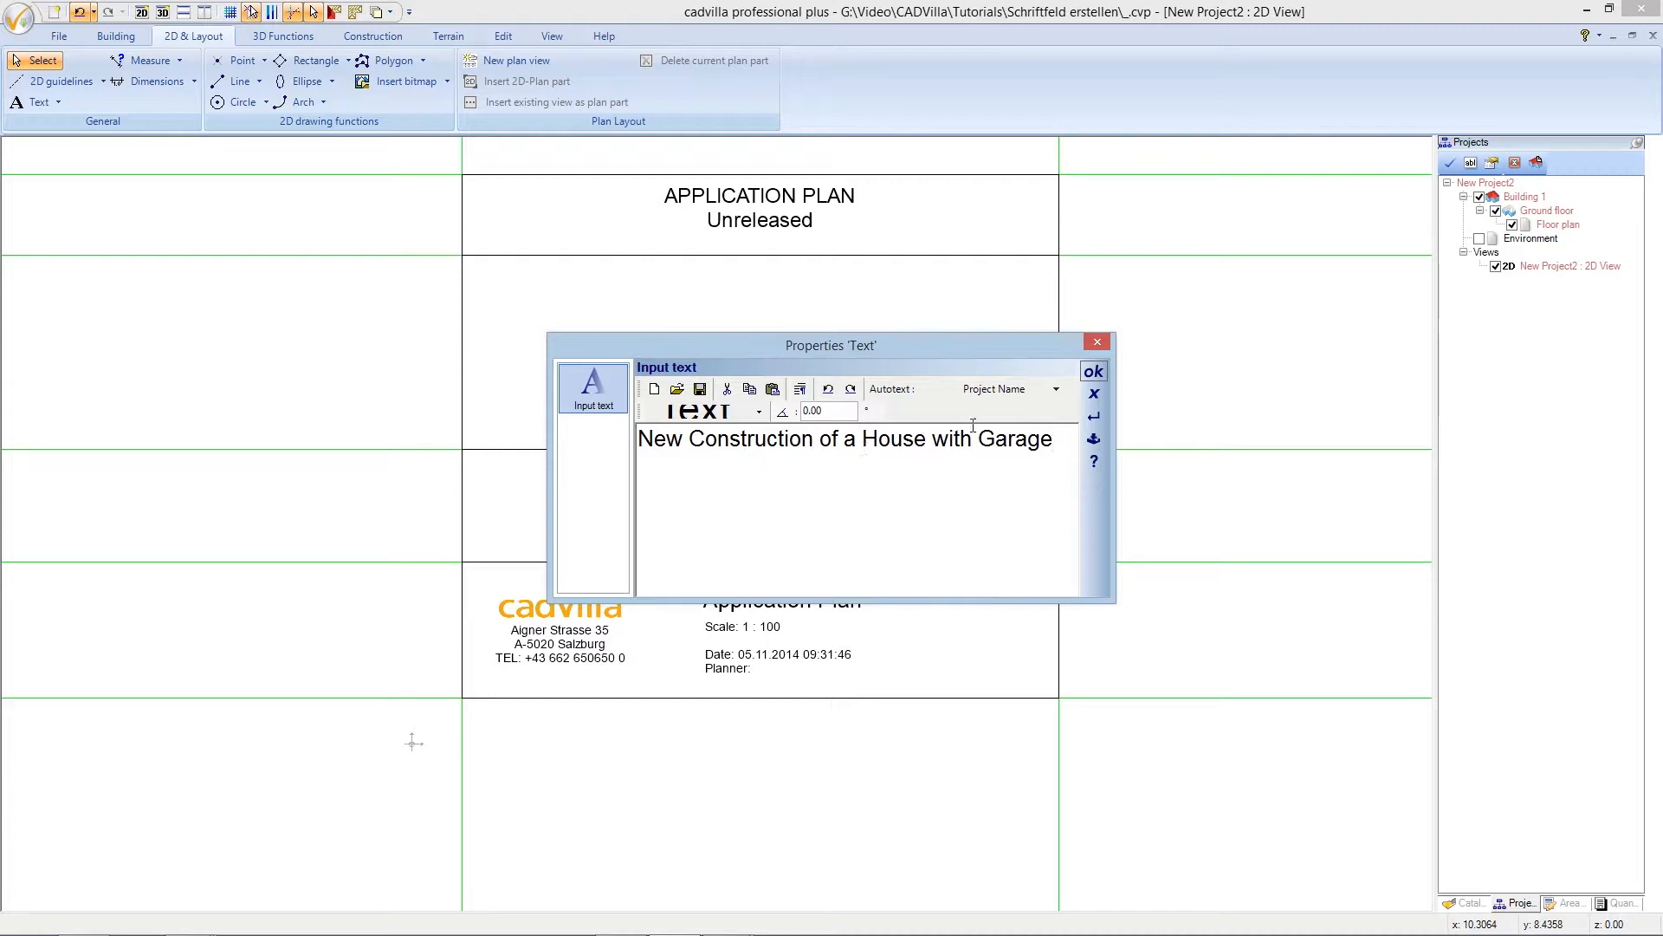
left_click(1094, 373)
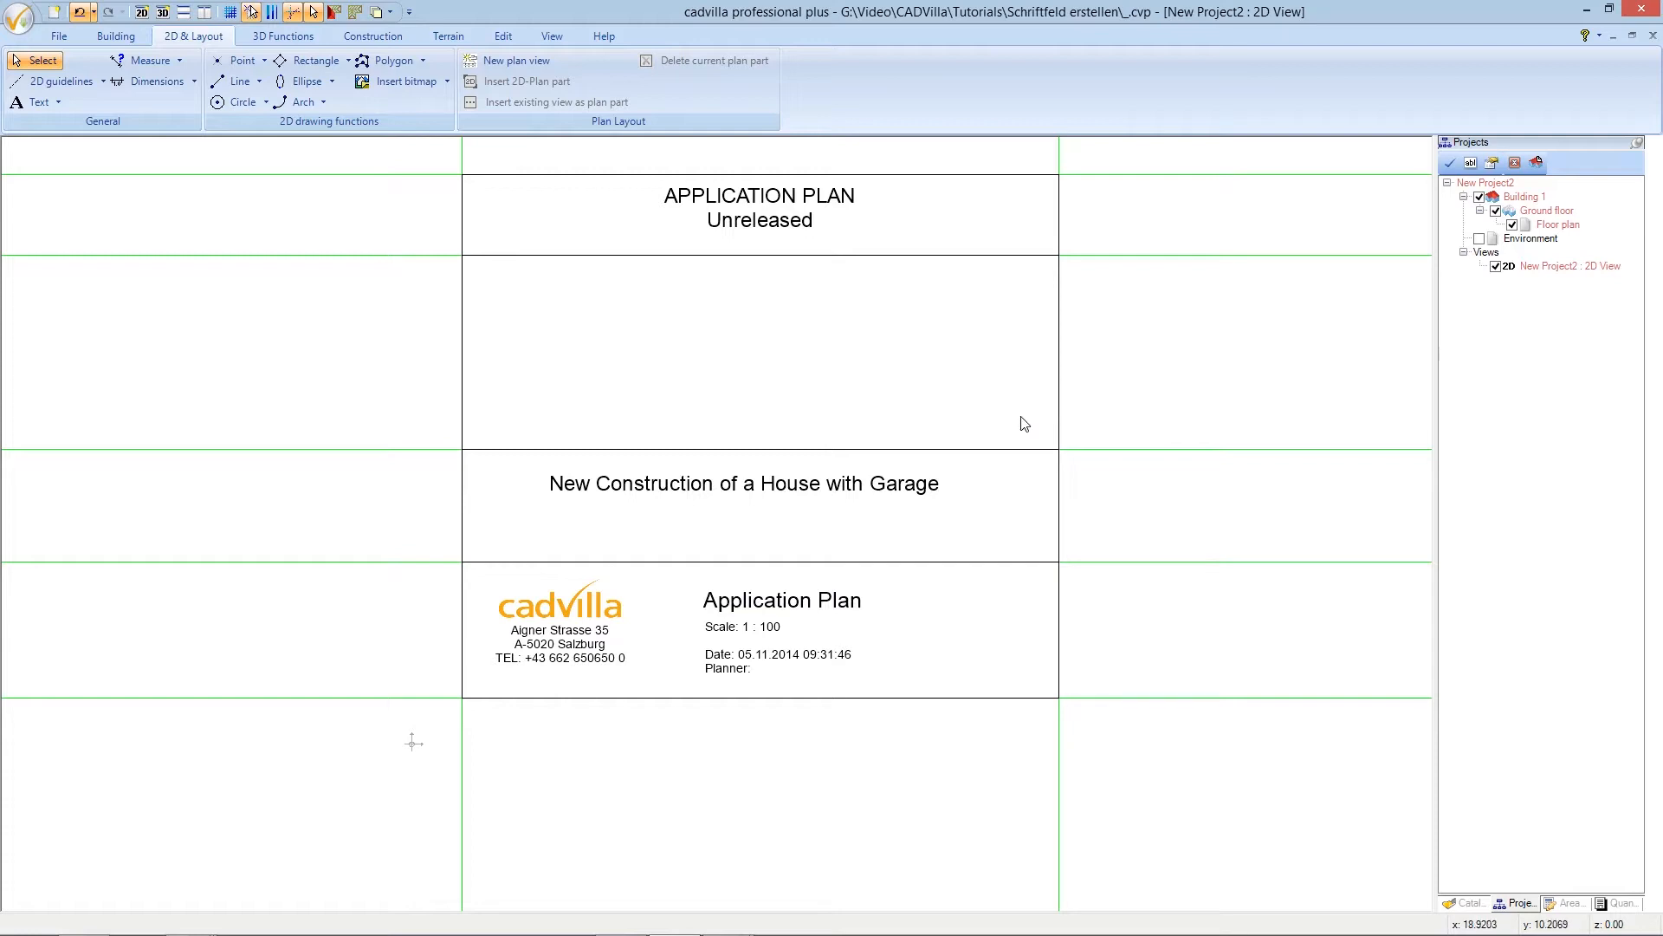
left_click(880, 492)
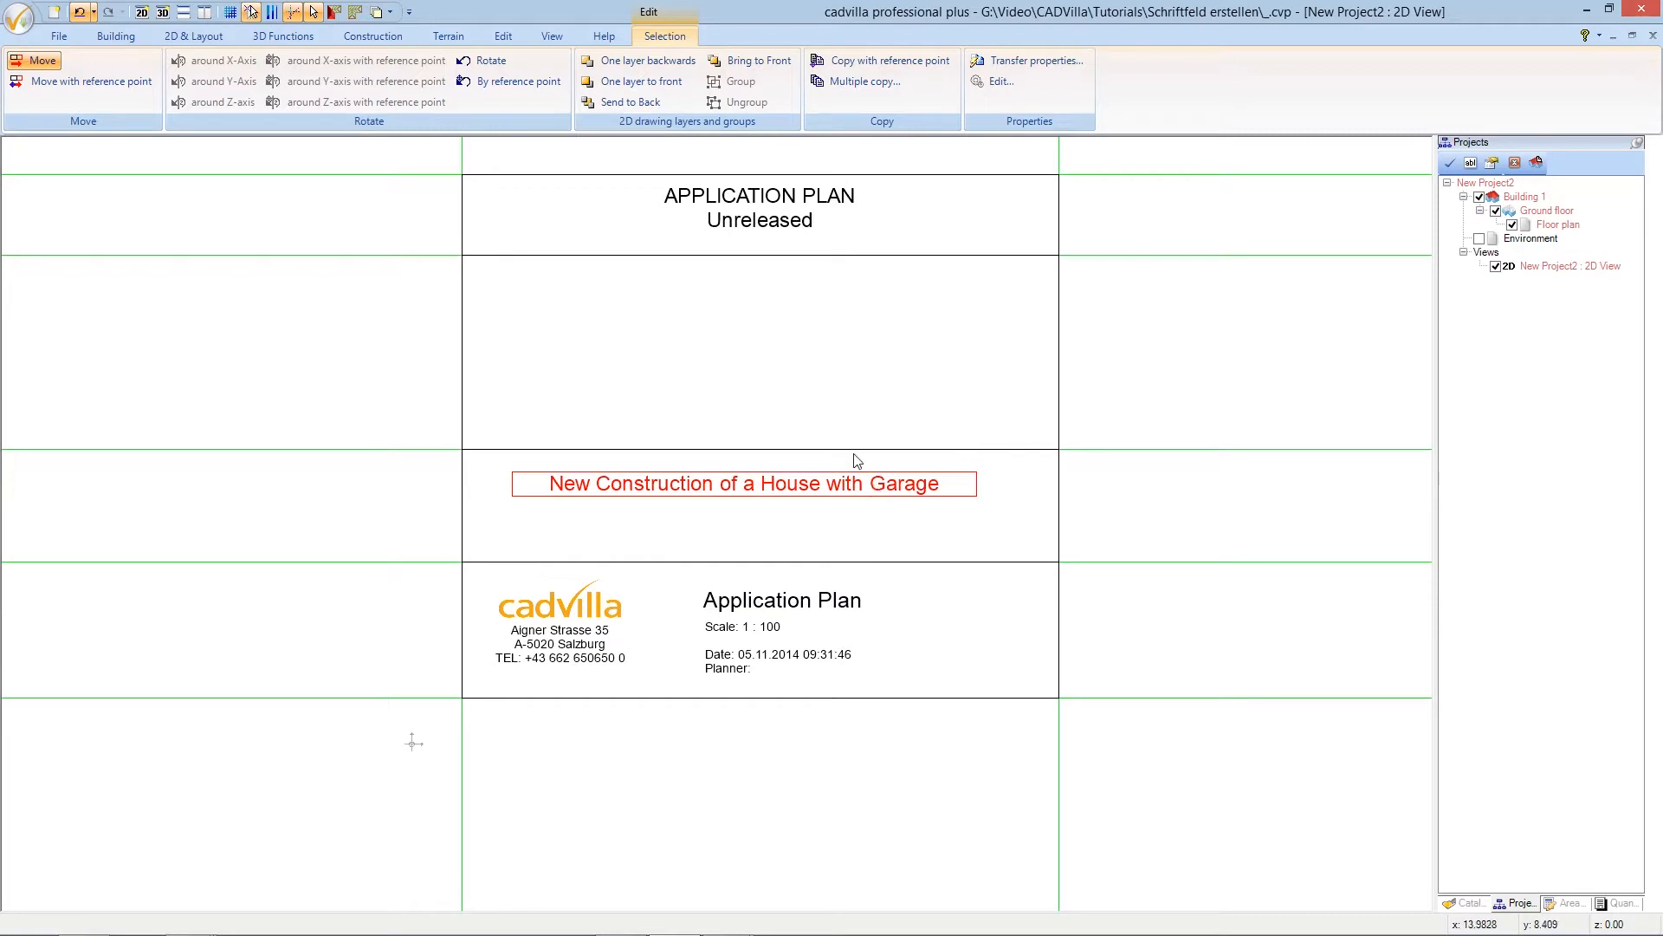
- Centre the heading horizontally at the midpoint between the frame's left and right borders
left_click(48, 67)
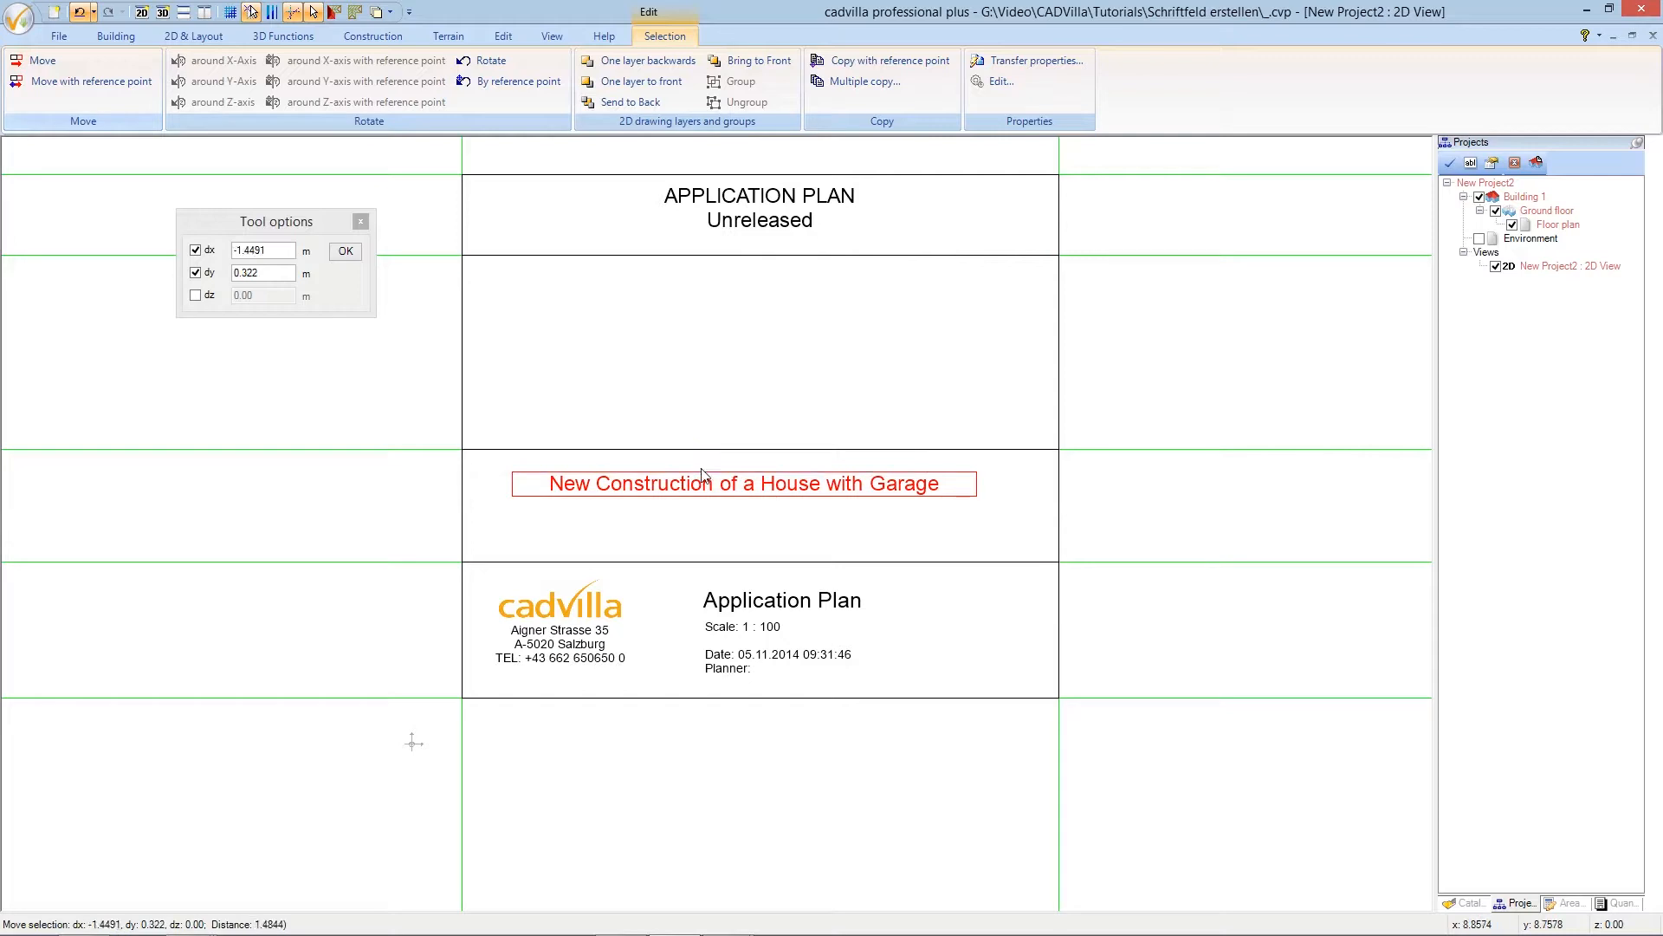
right_click(718, 488)
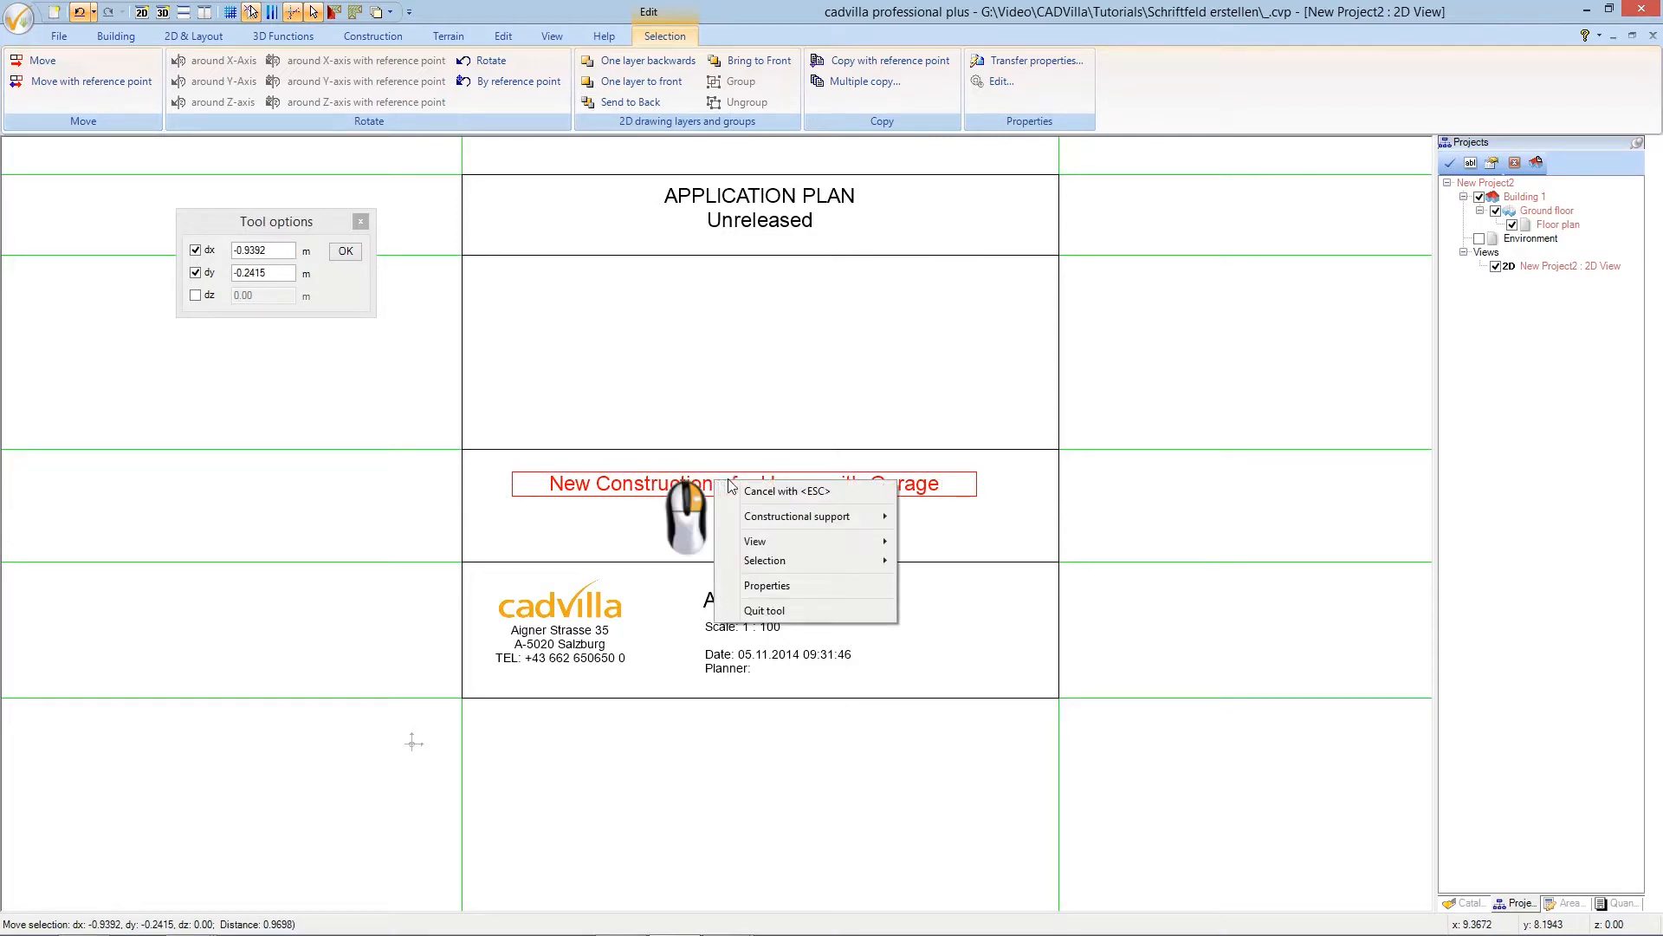
mouse_move(777, 520)
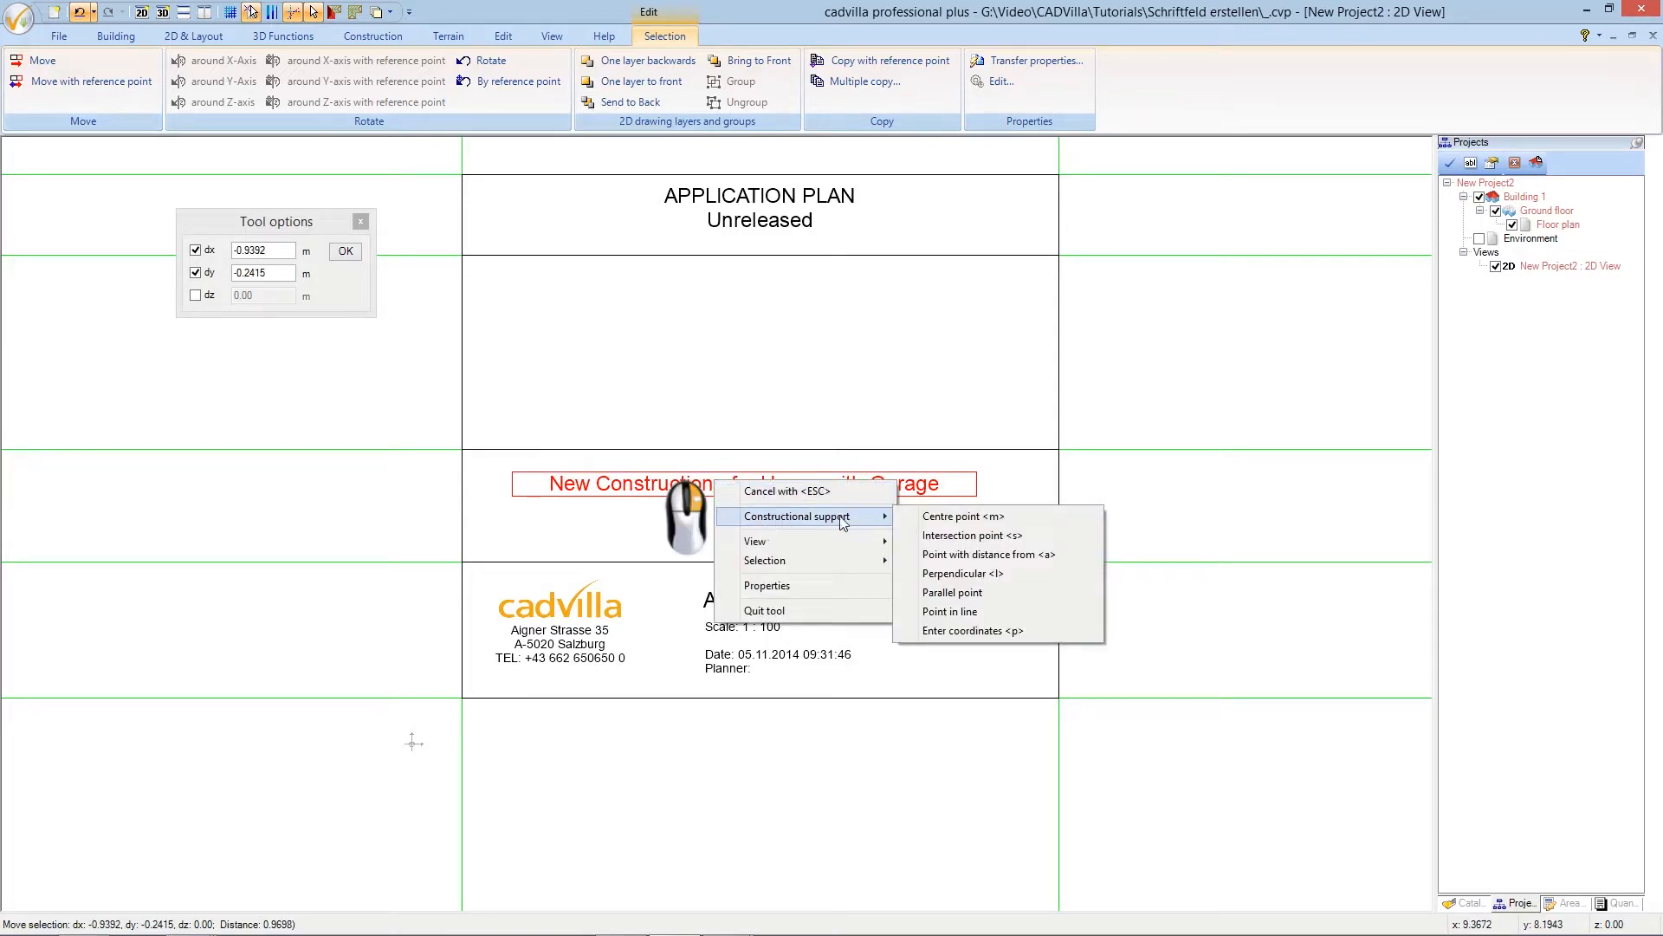
left_click(953, 517)
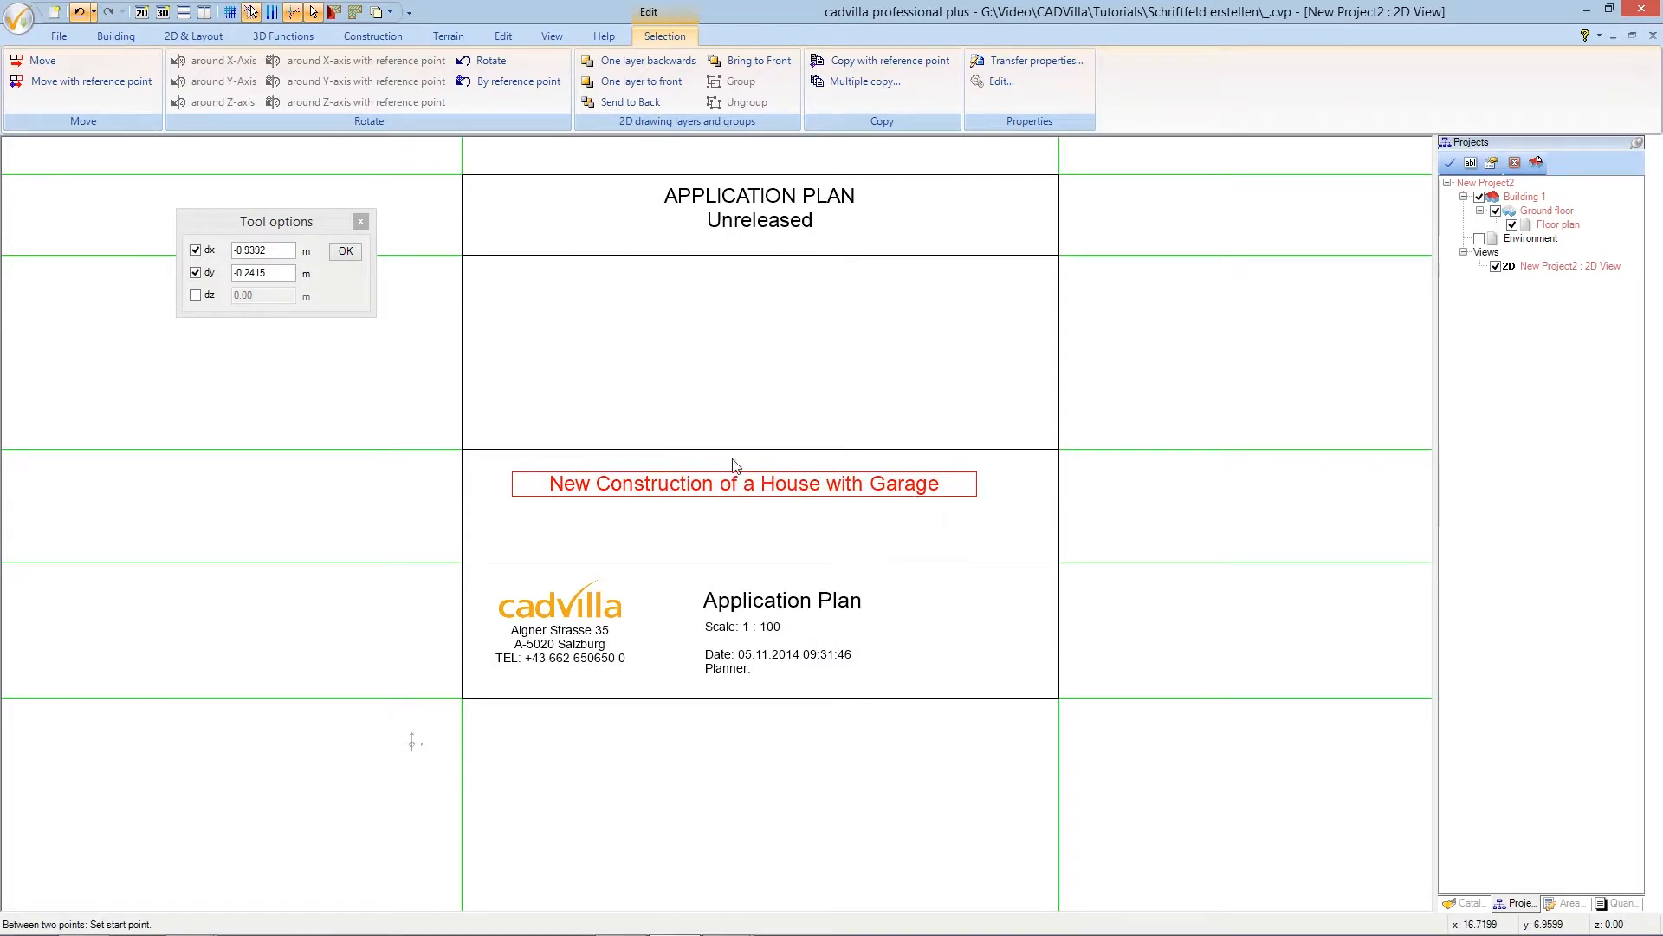
left_click(466, 450)
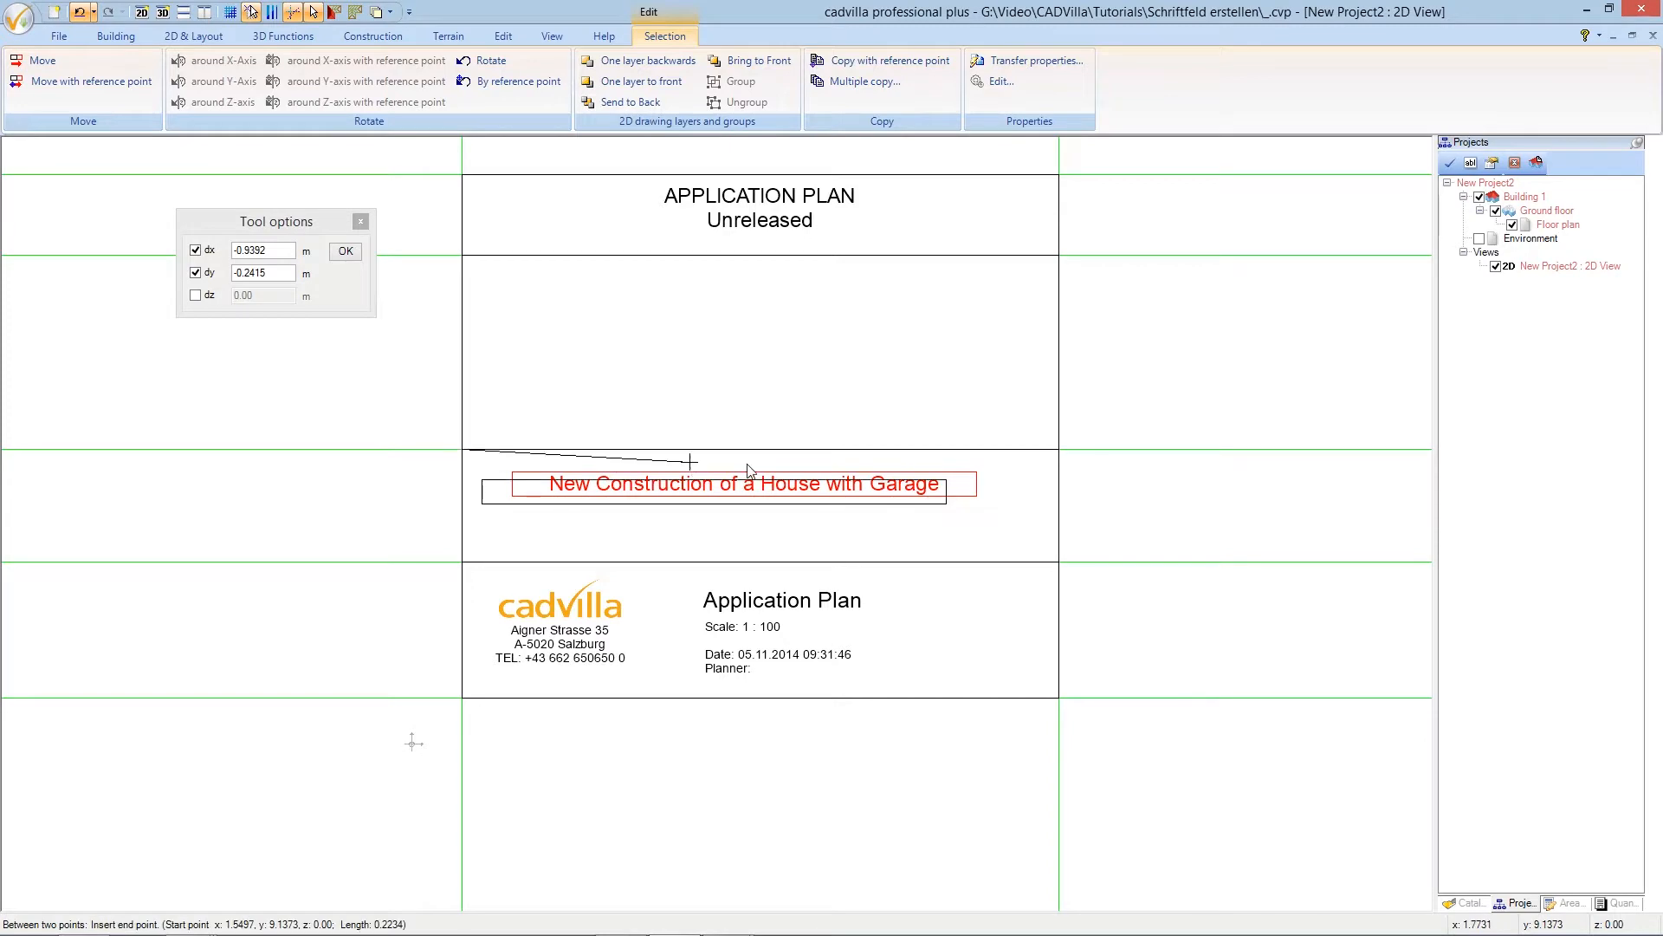
left_click(1059, 452)
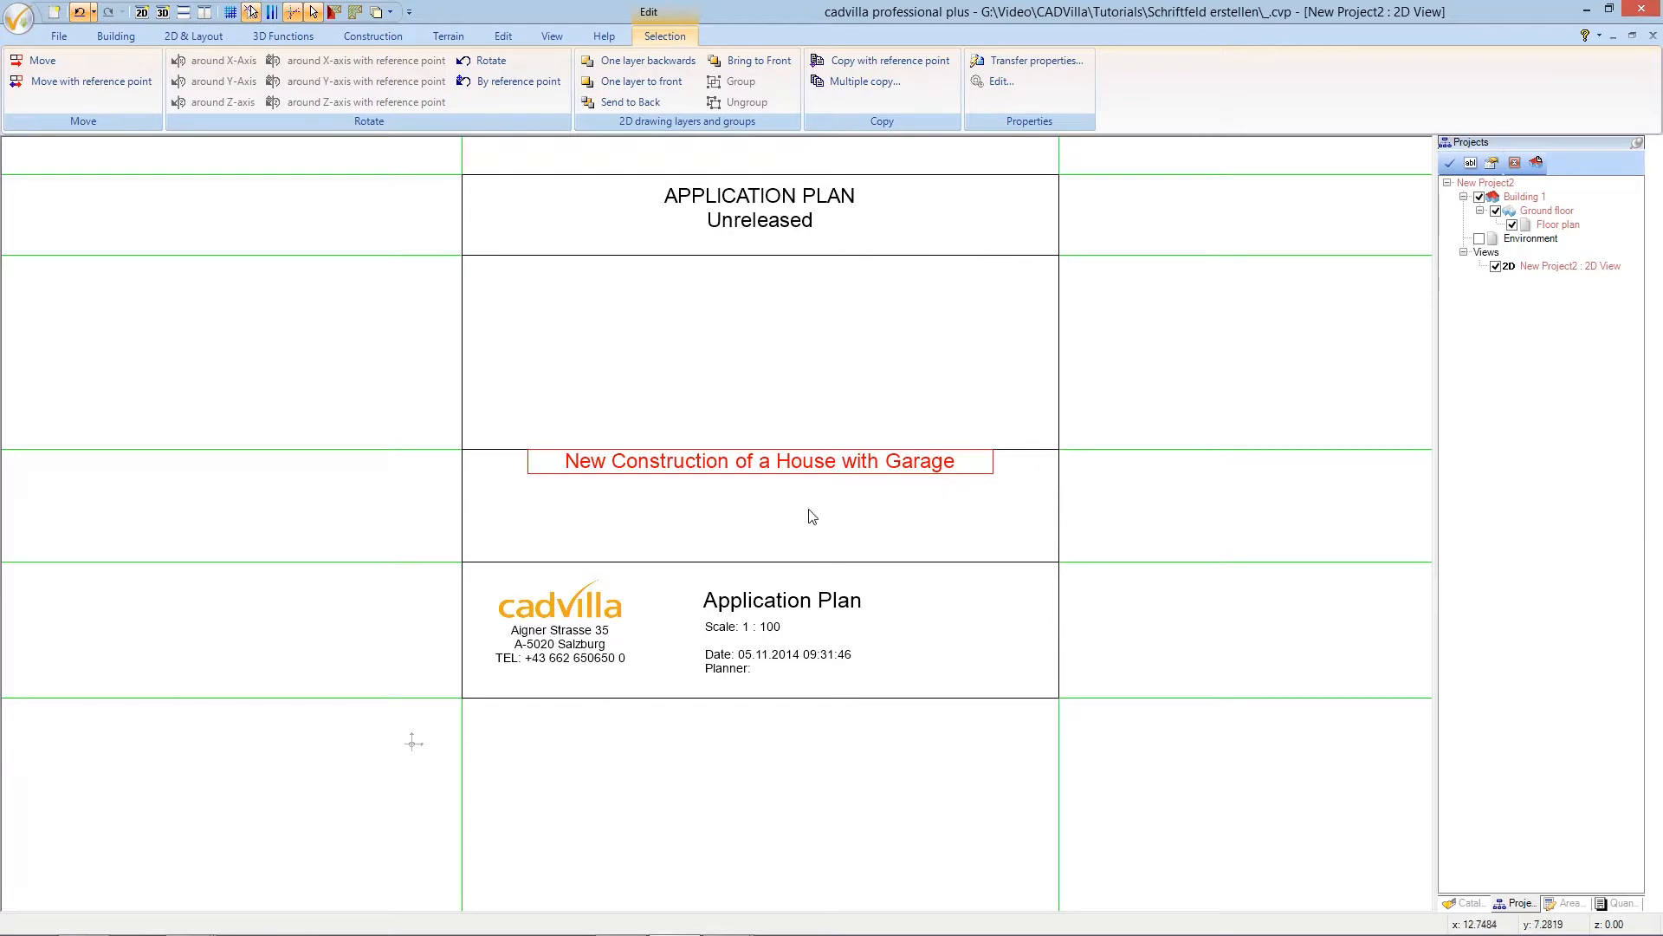
- Shift the heading straight down slightly, using its lower-left corner as reference
scroll(716, 511, "up", 2)
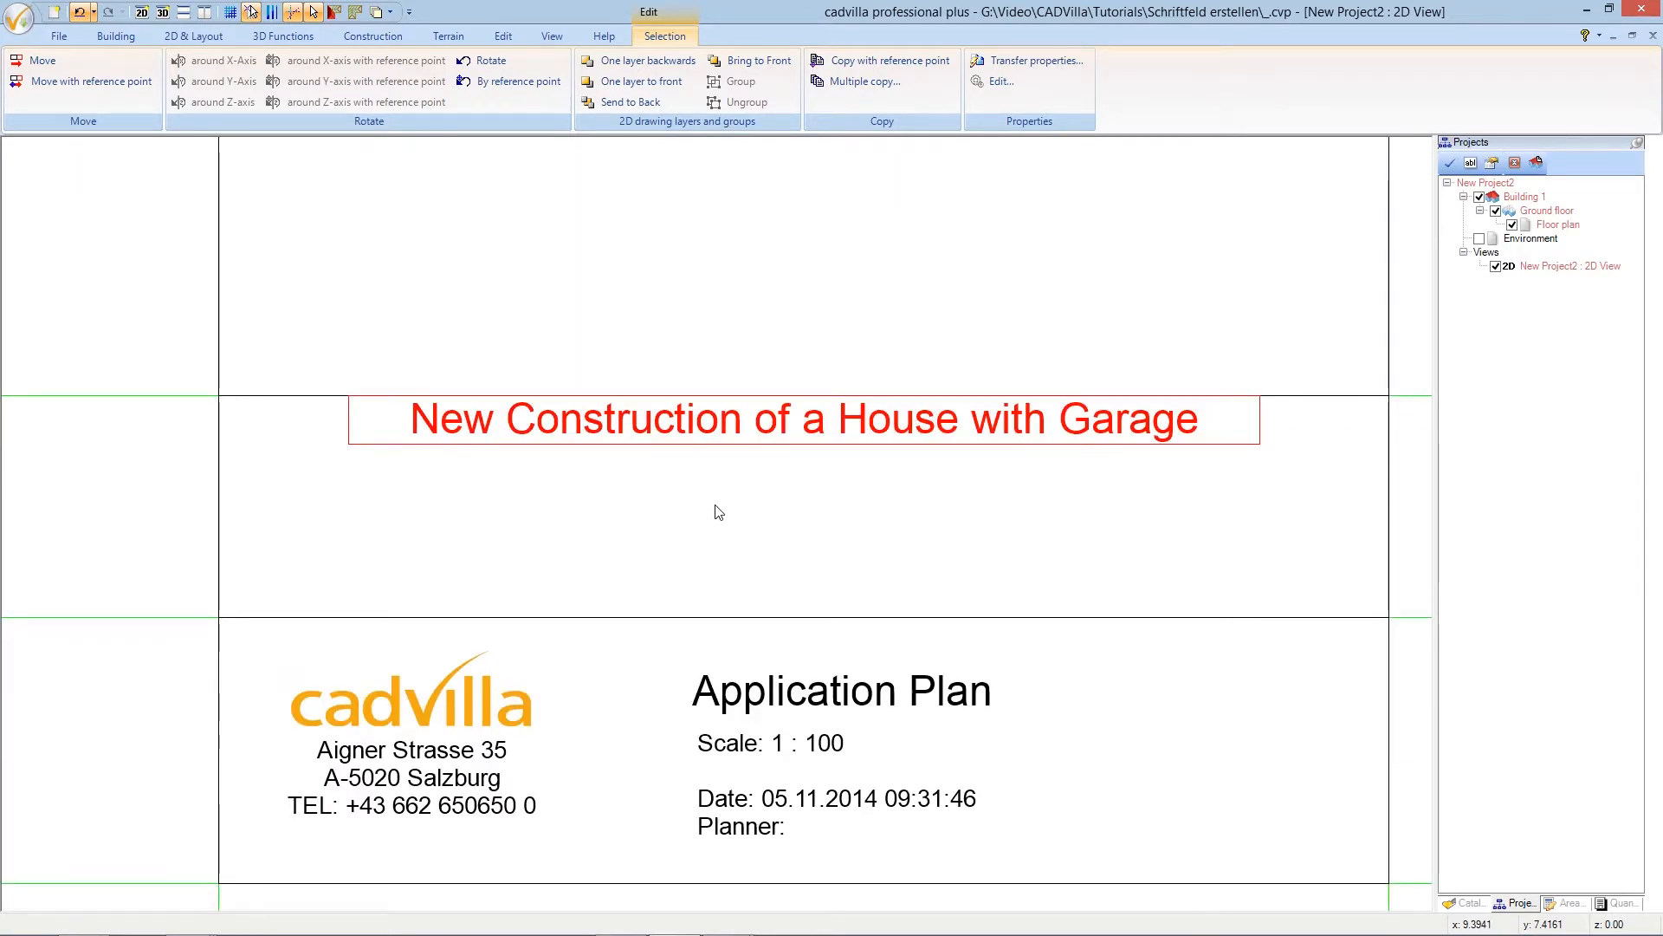
left_click(91, 82)
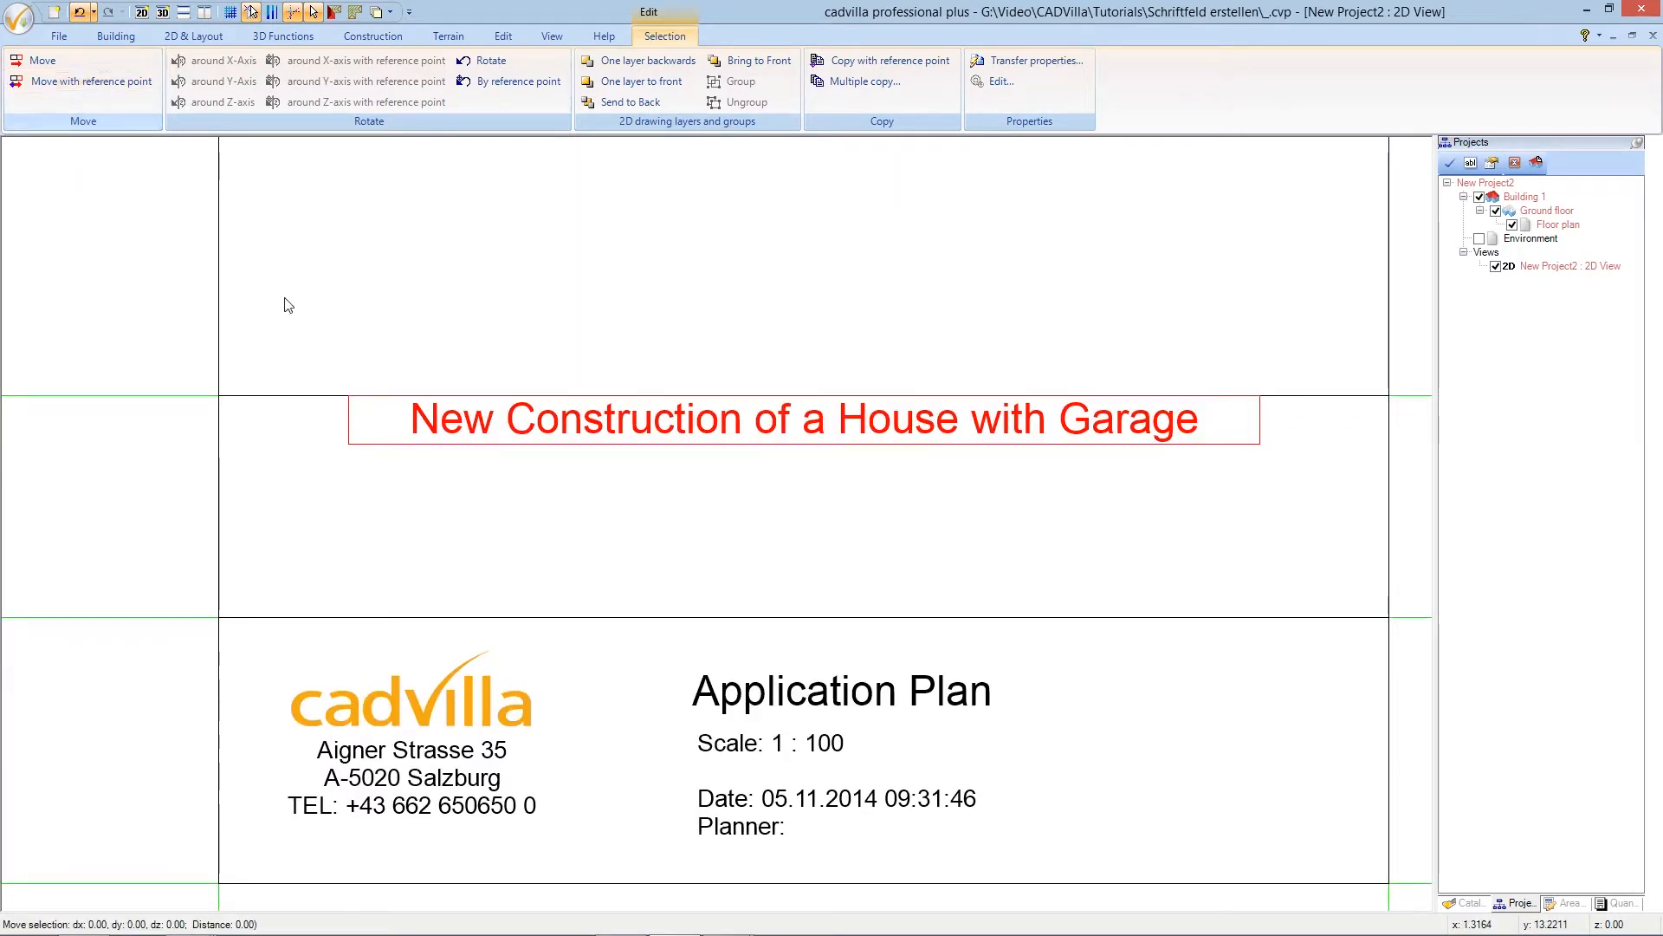
left_click(349, 445)
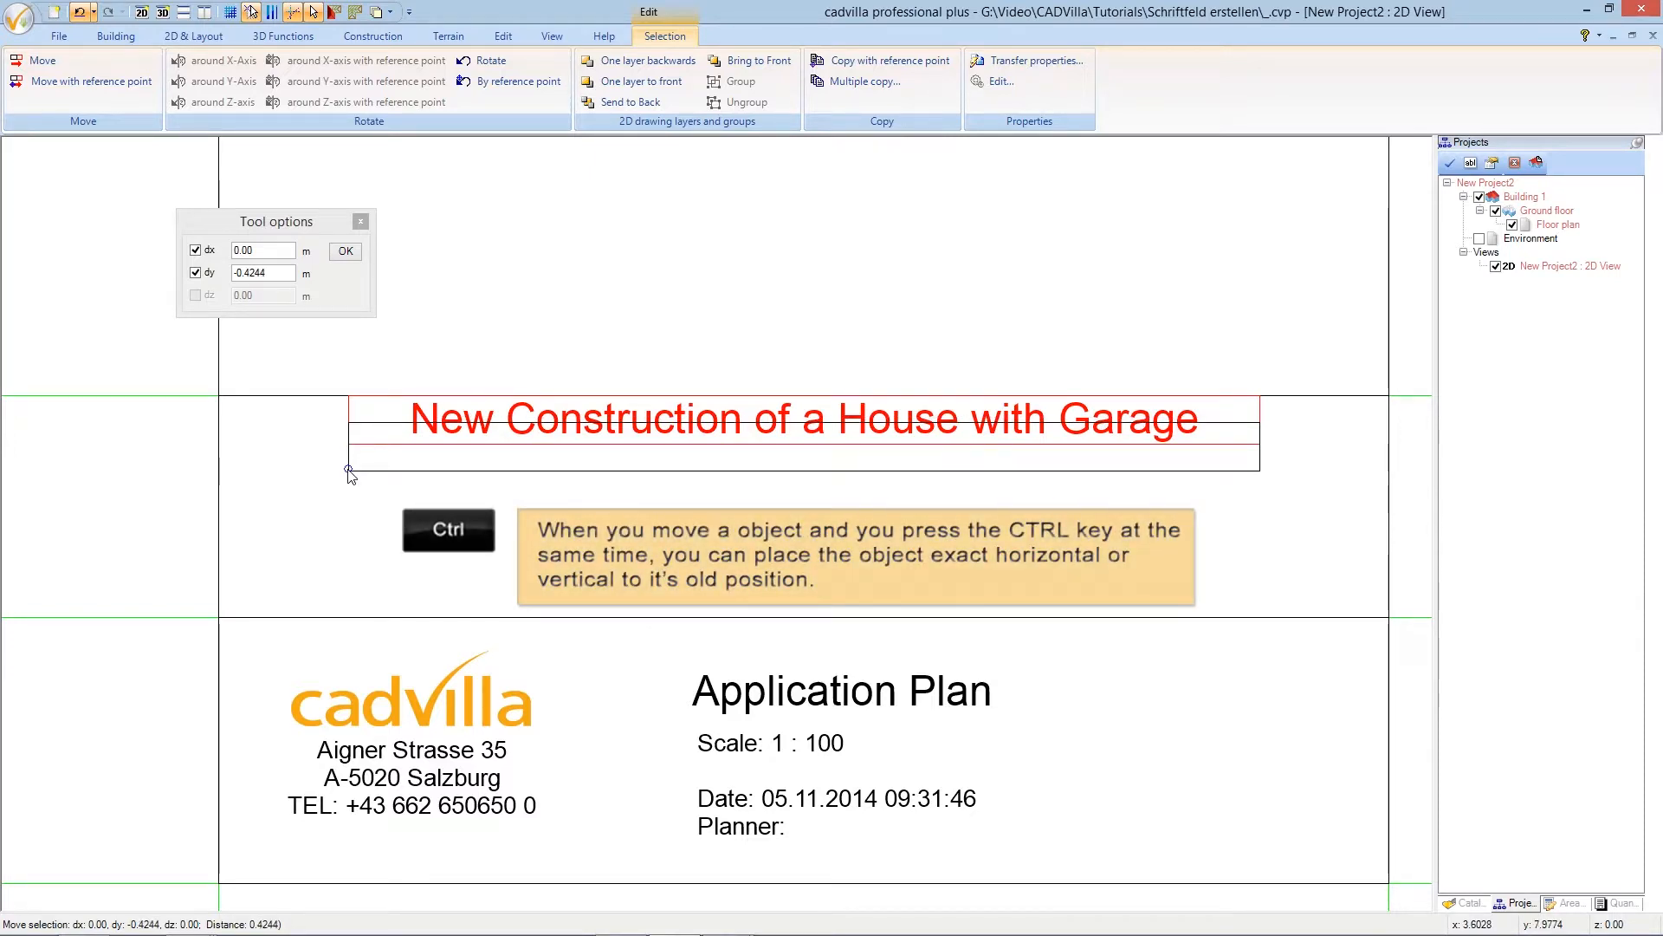
left_click(351, 473, "ctrl")
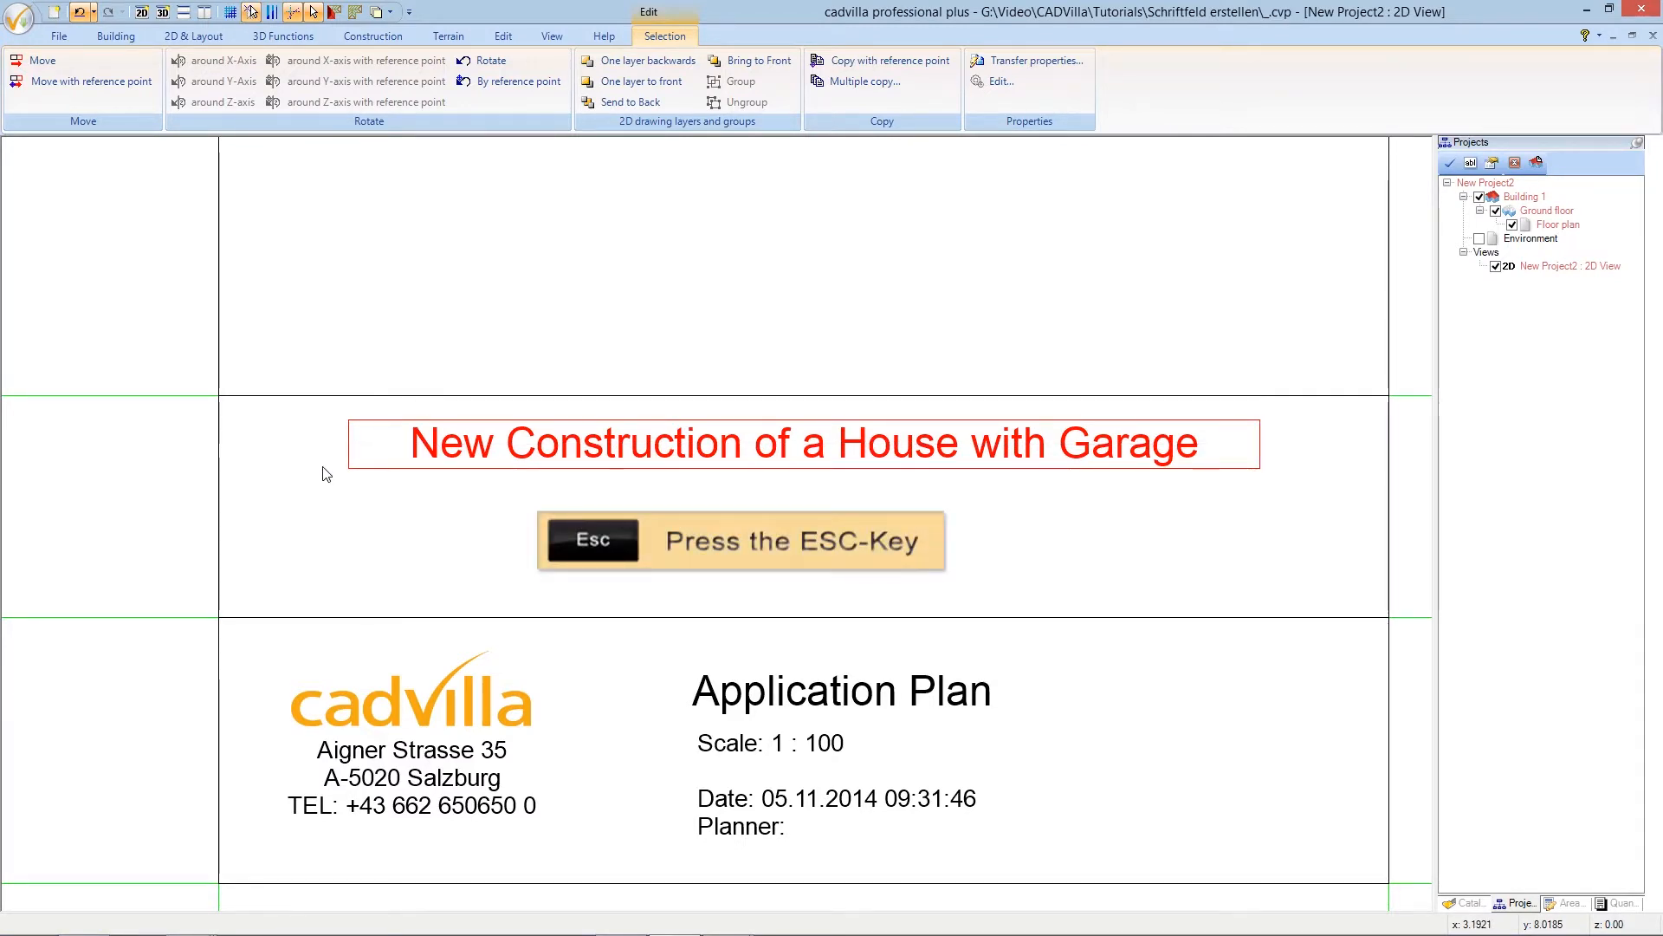
key("Escape")
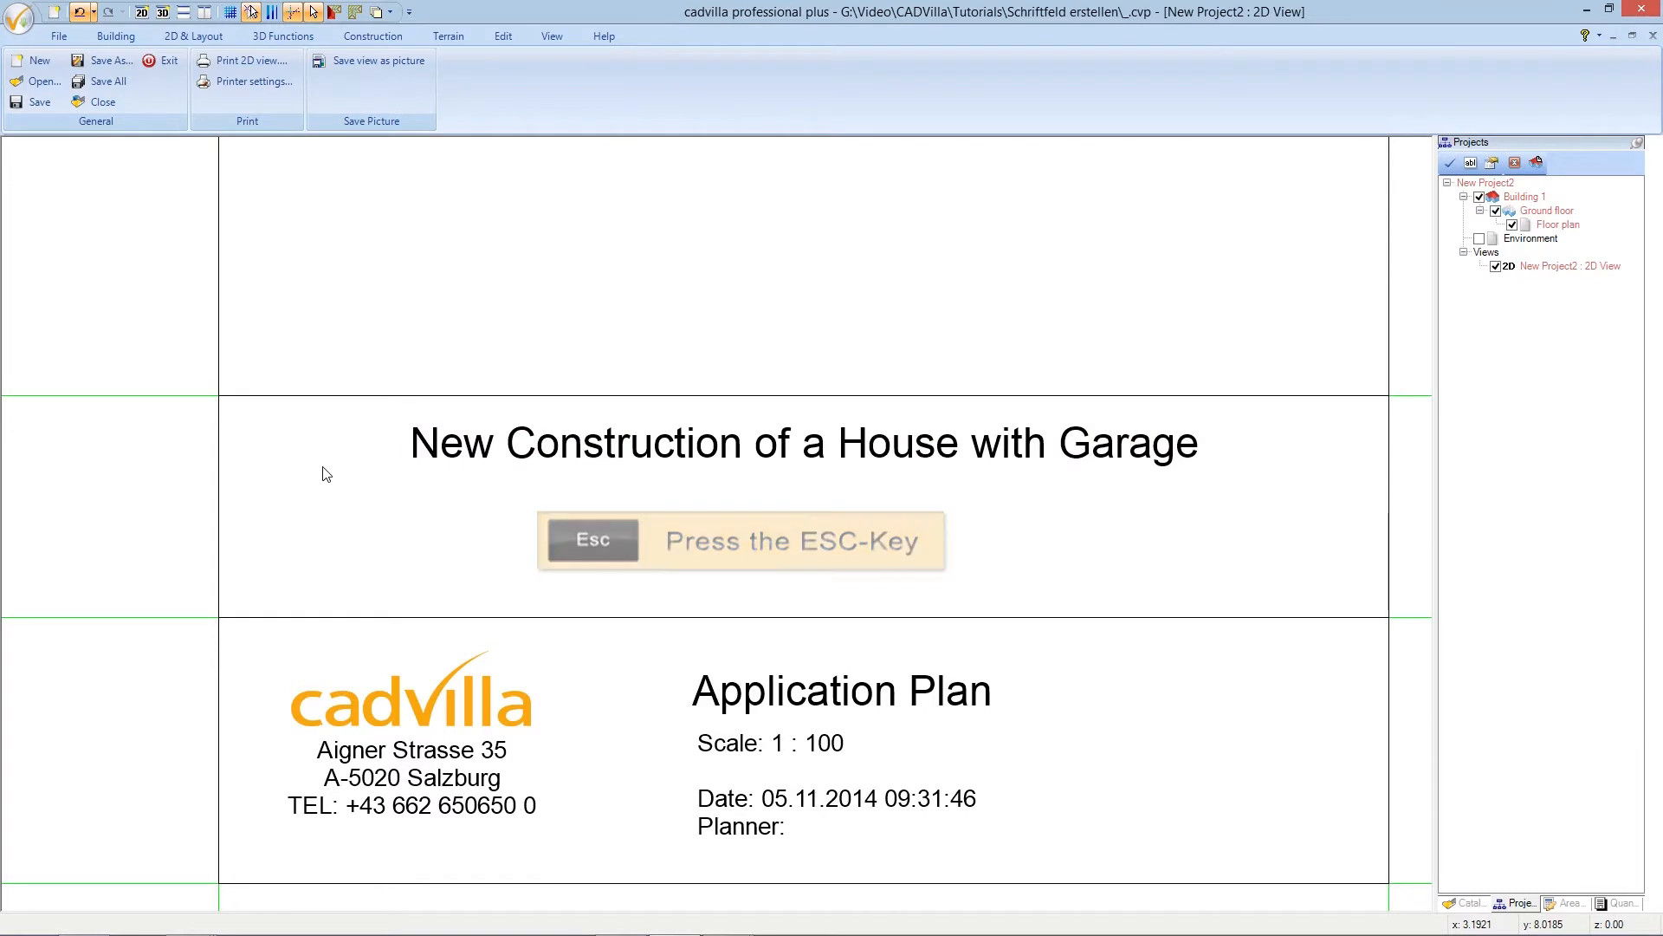
- Start a labelling text below the main title and delete the old prefilled text
scroll(326, 473, "down", 3, "ctrl+shift")
scroll(325, 473, "up", 1)
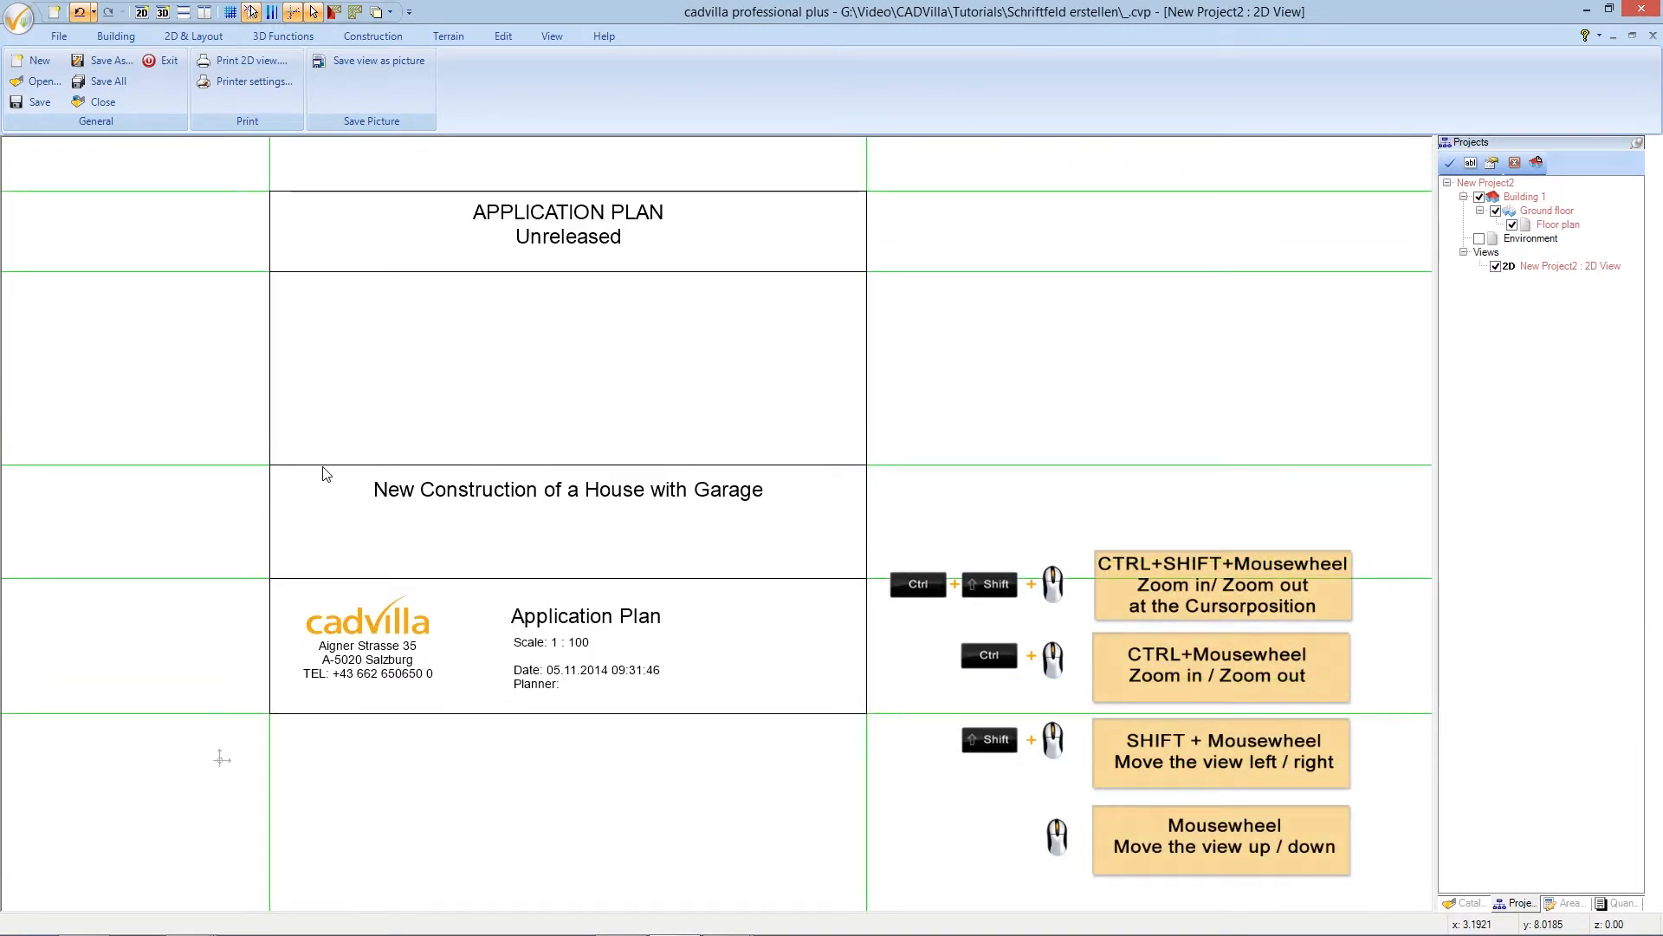
scroll(328, 475, "left", 3, "shift")
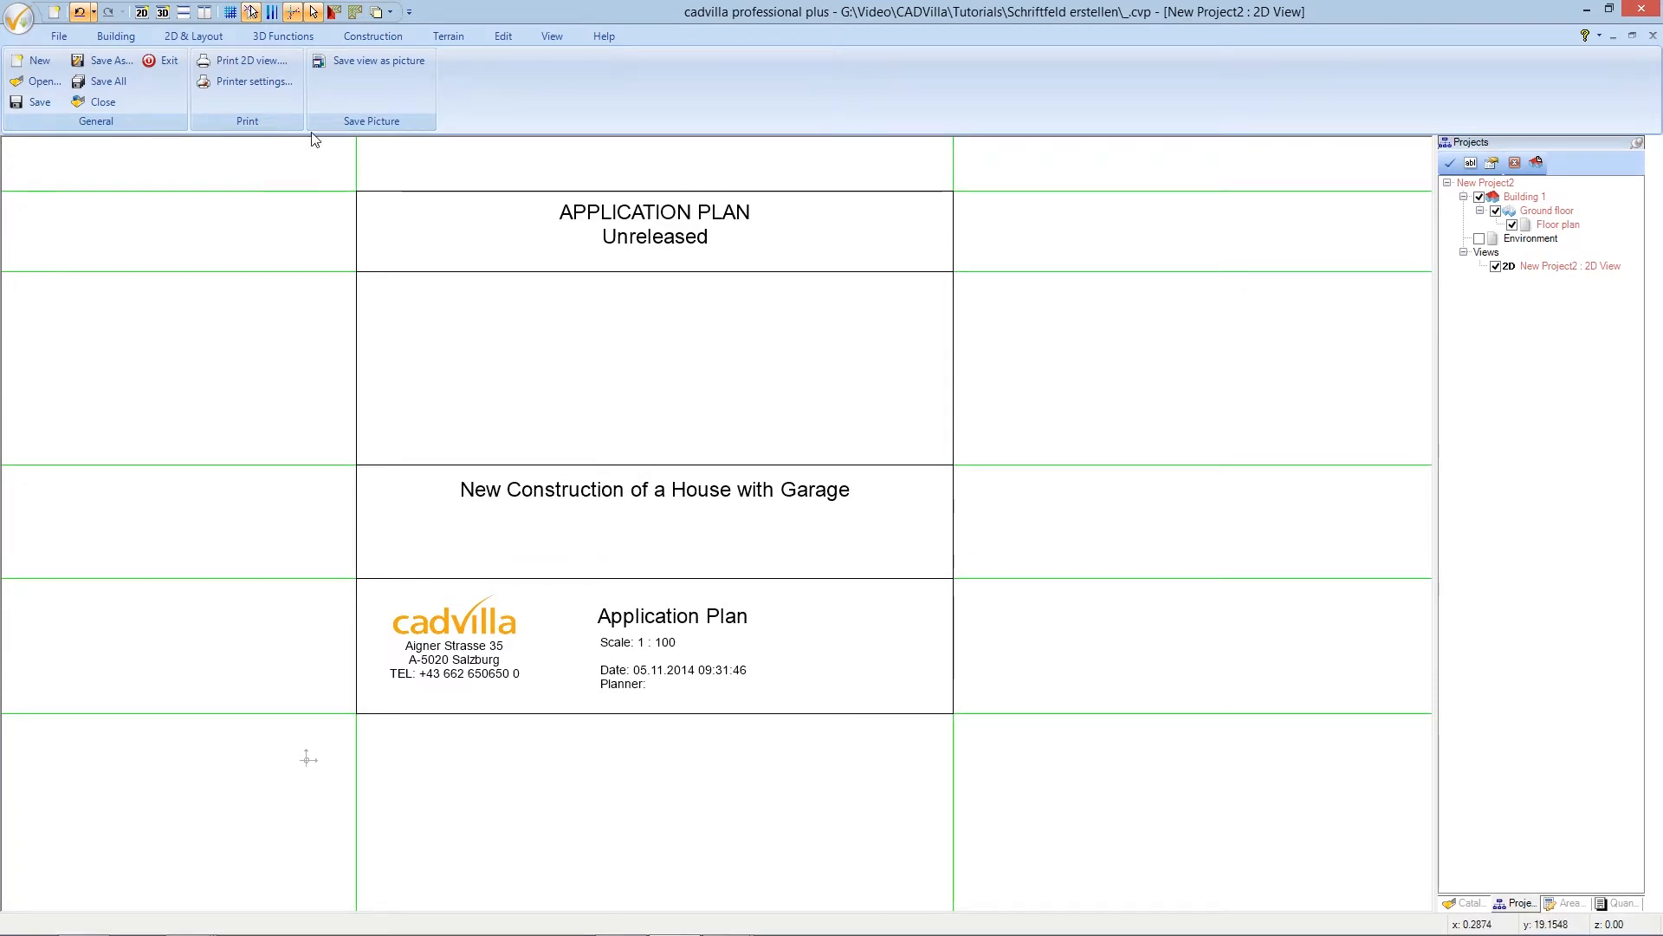
left_click(209, 39)
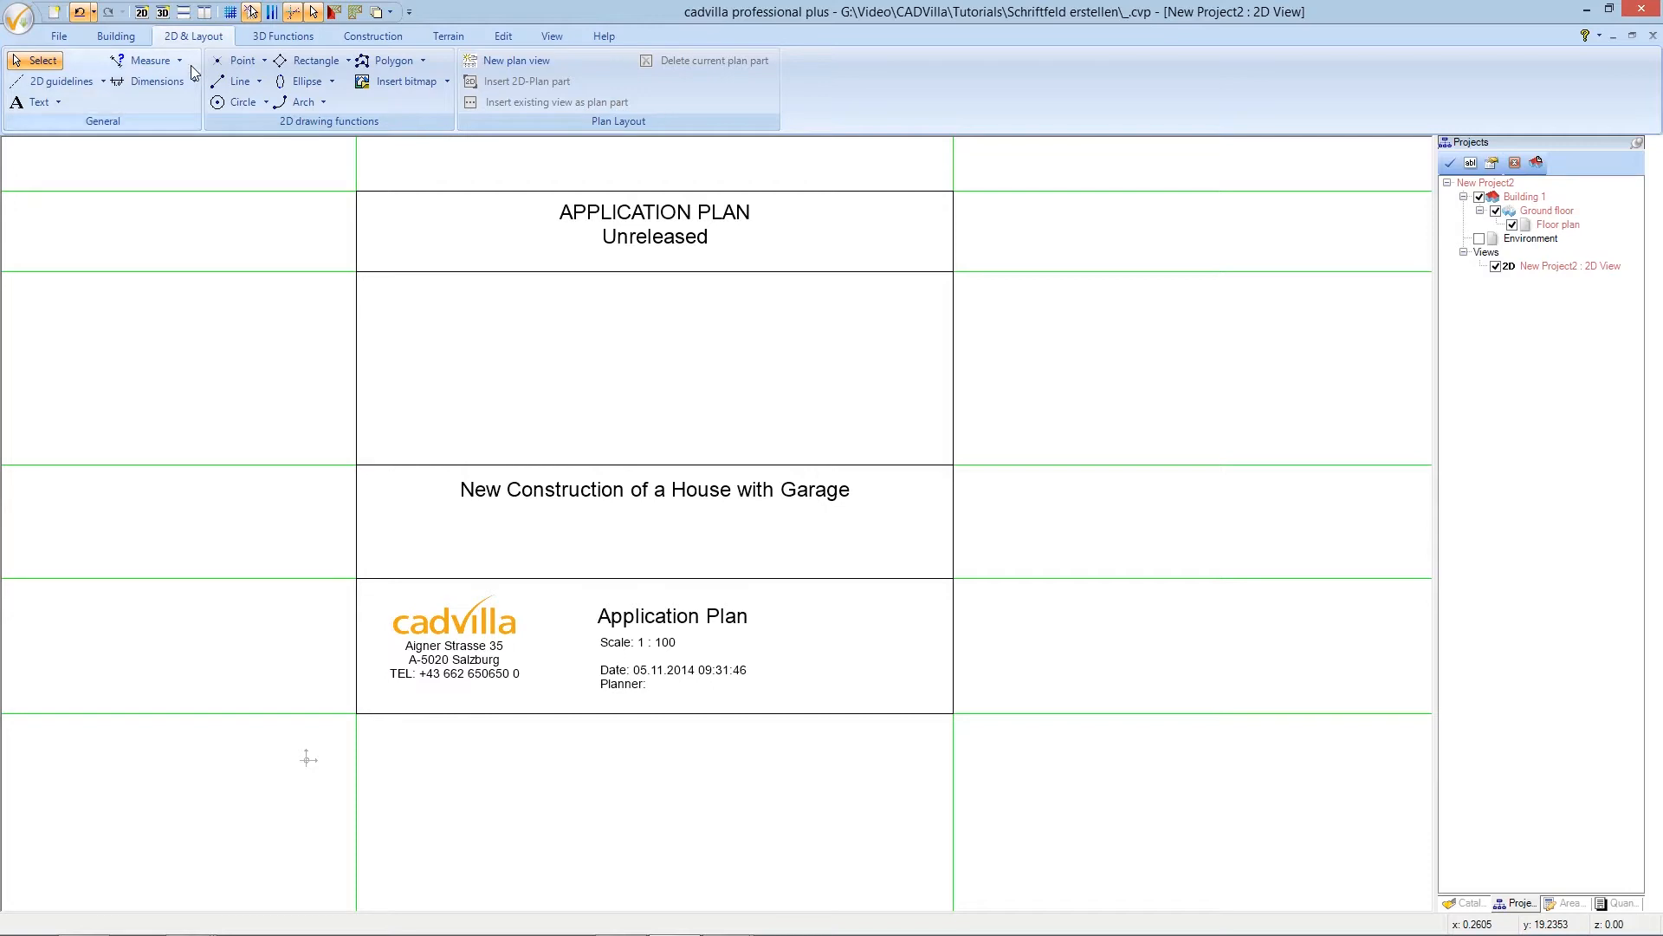
left_click(58, 102)
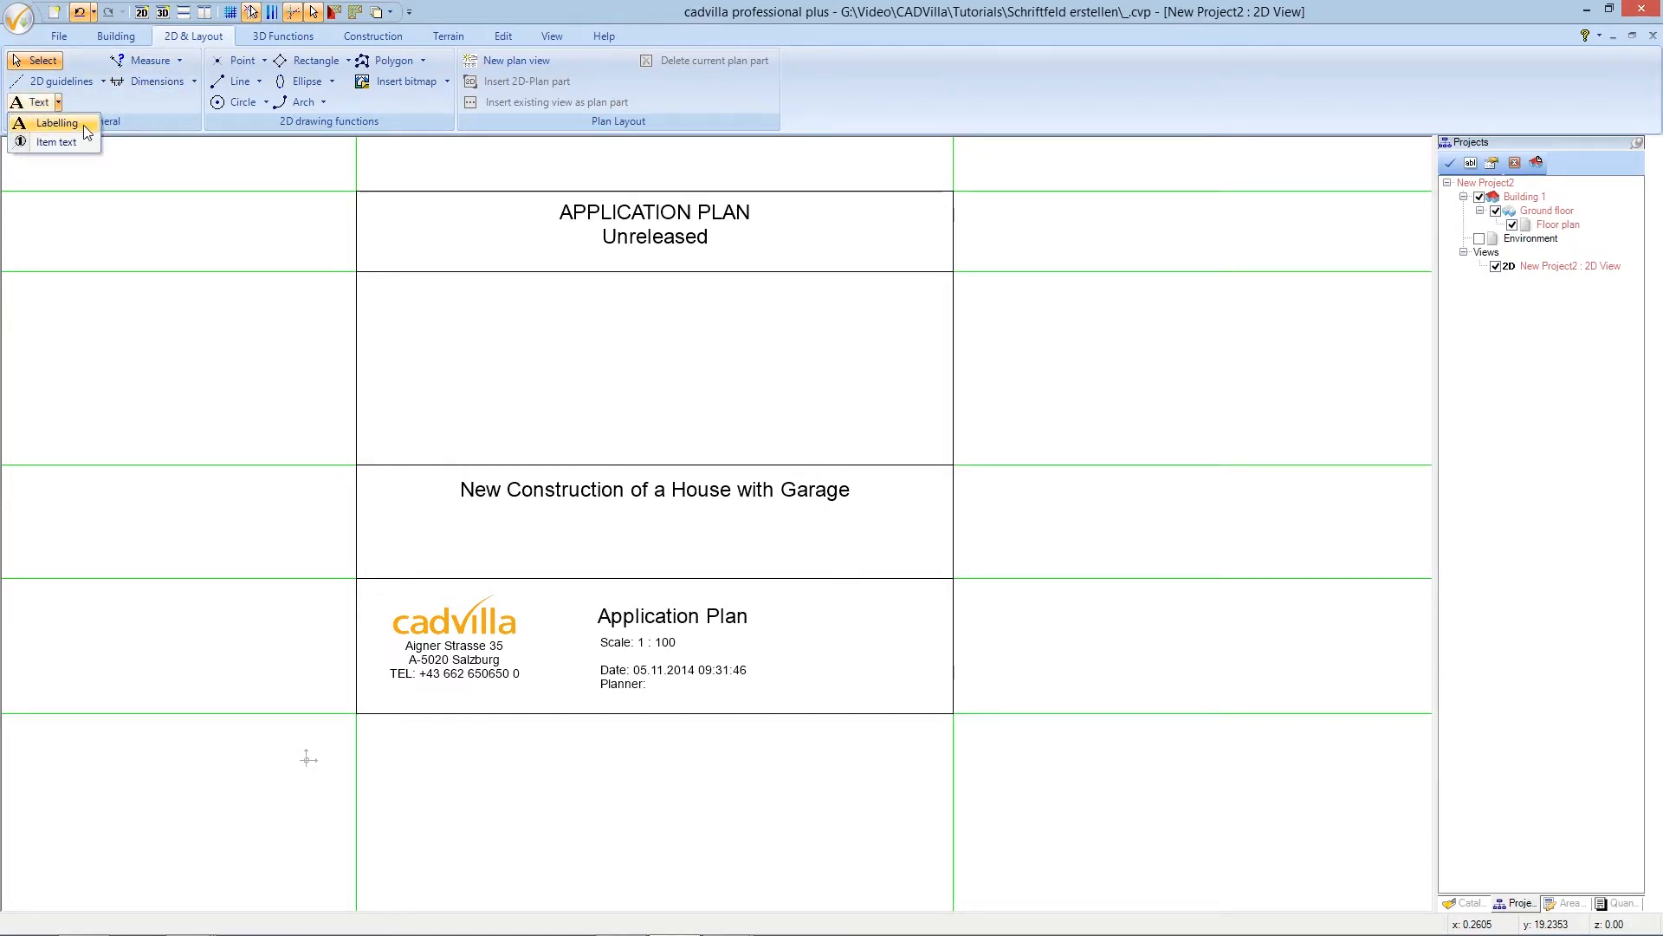
left_click(87, 132)
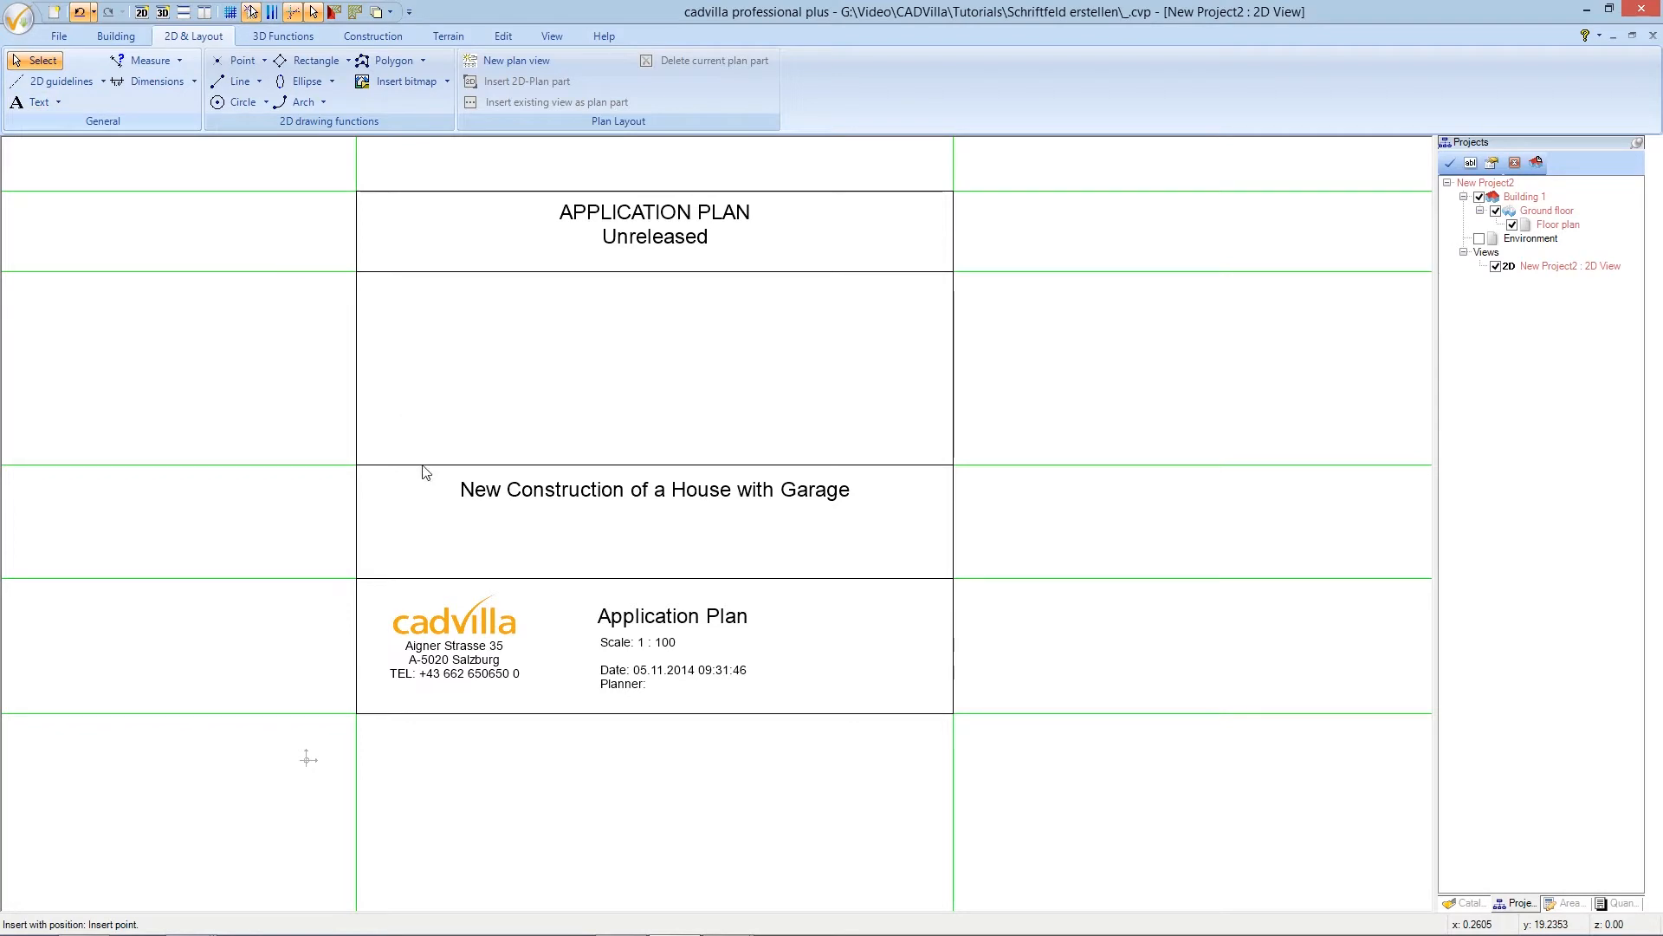
left_click(427, 527)
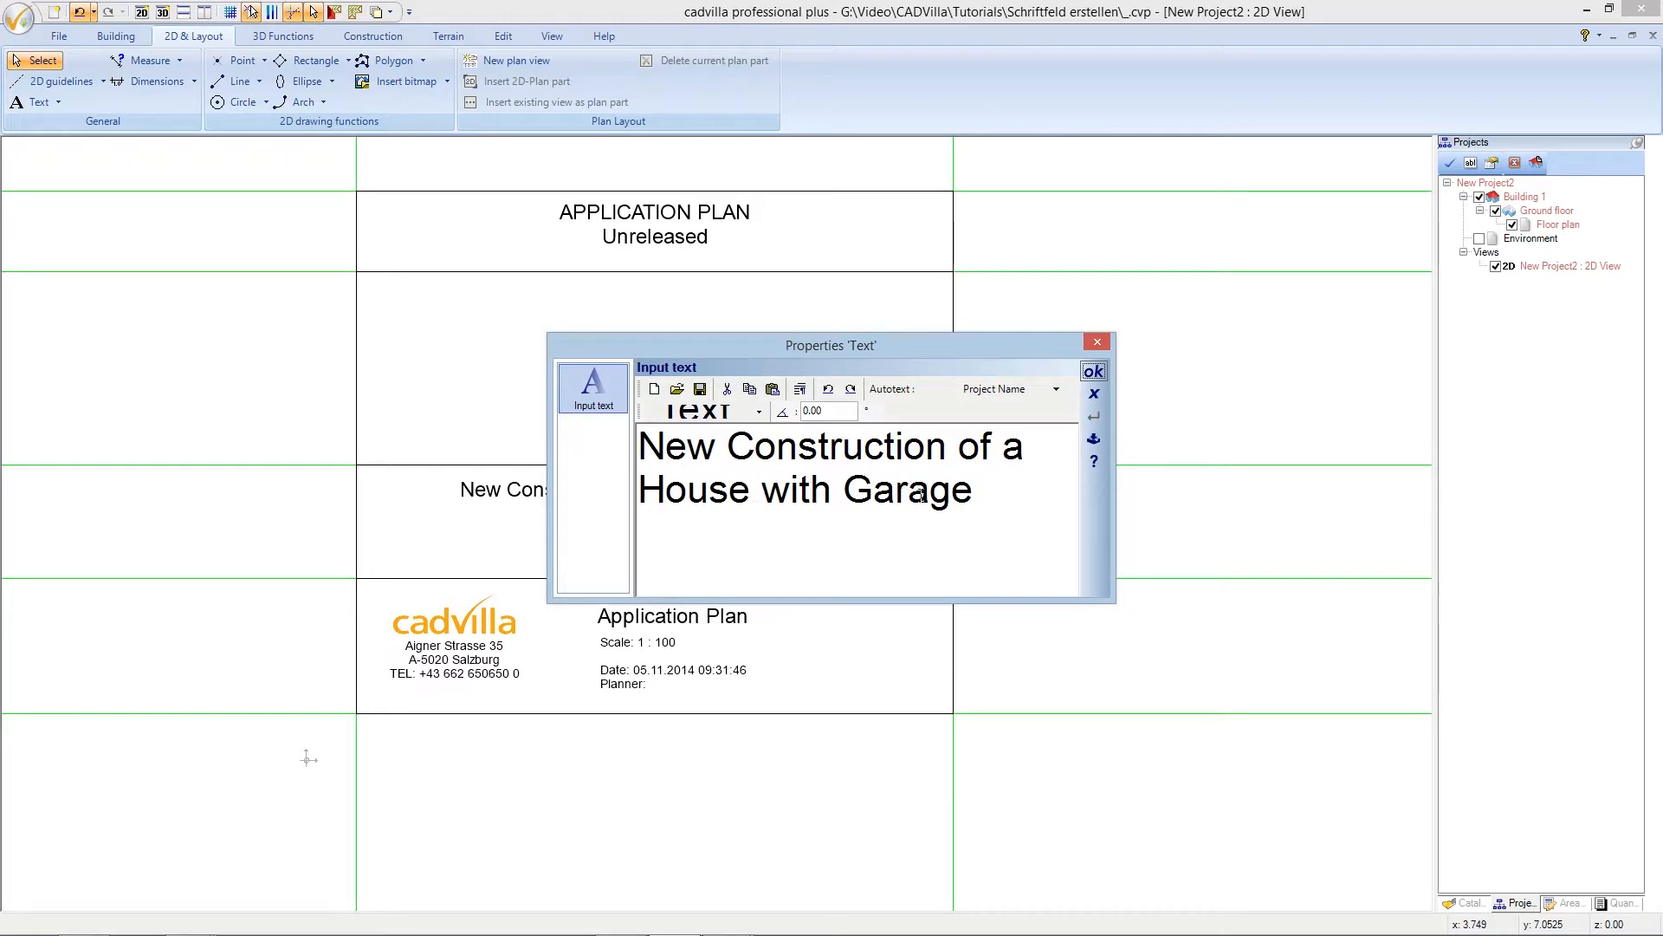
left_click_drag(975, 496, 641, 446)
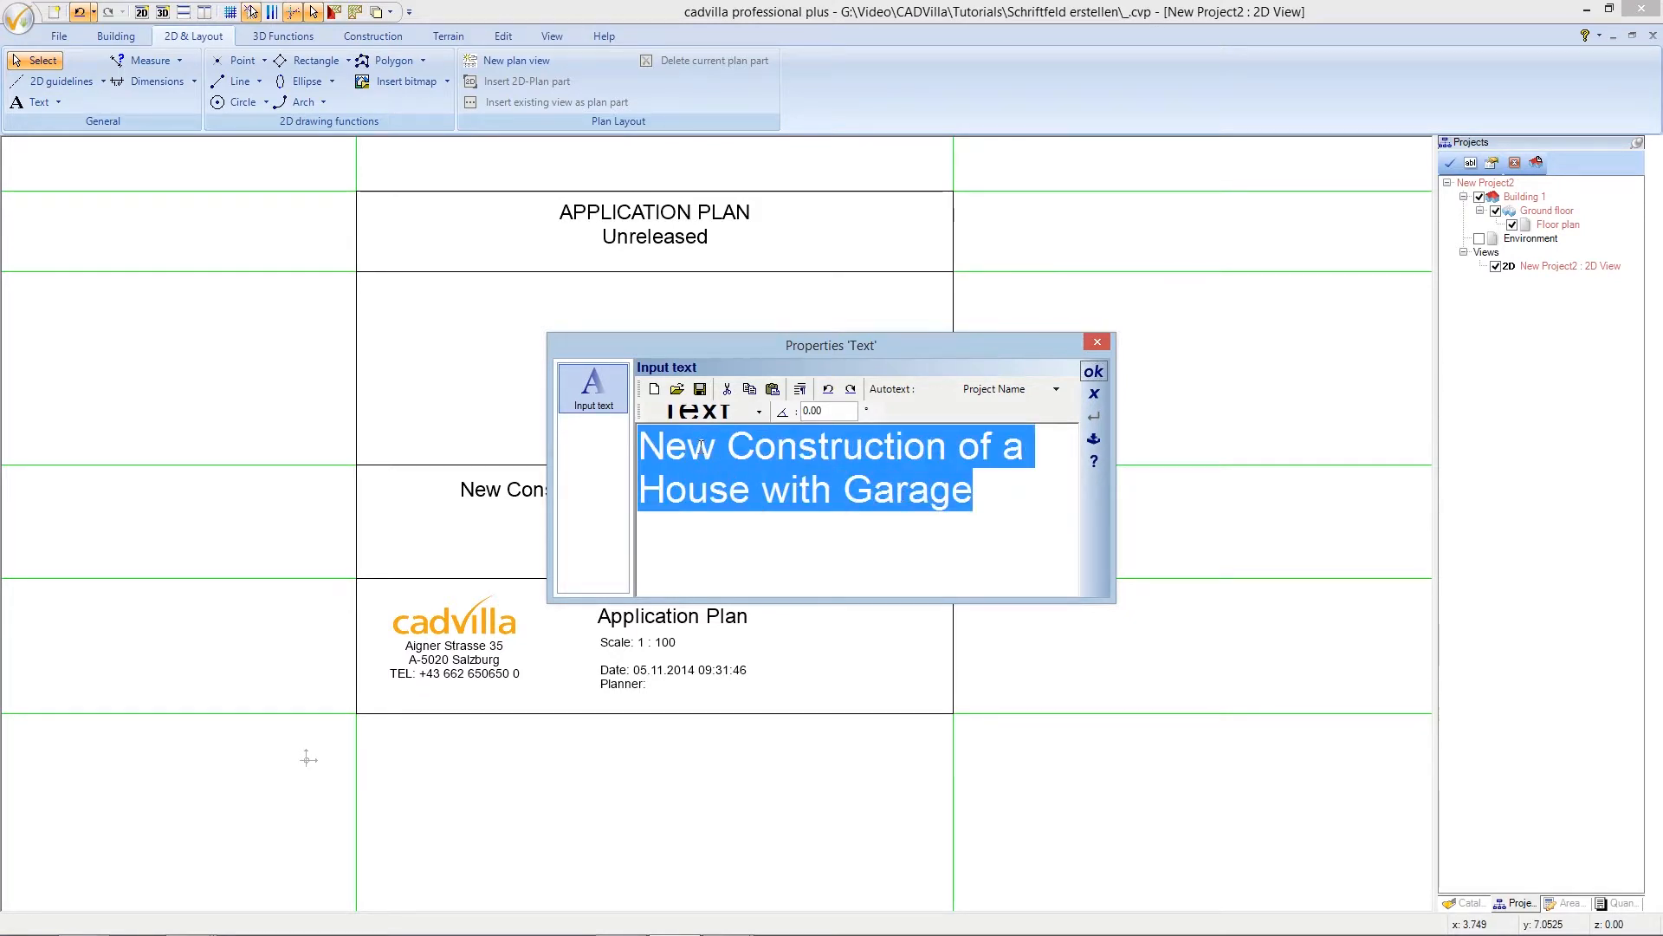
key("Delete")
- Make the label left-aligned at size 0,35 and place 'Project Location:'
left_click(703, 413)
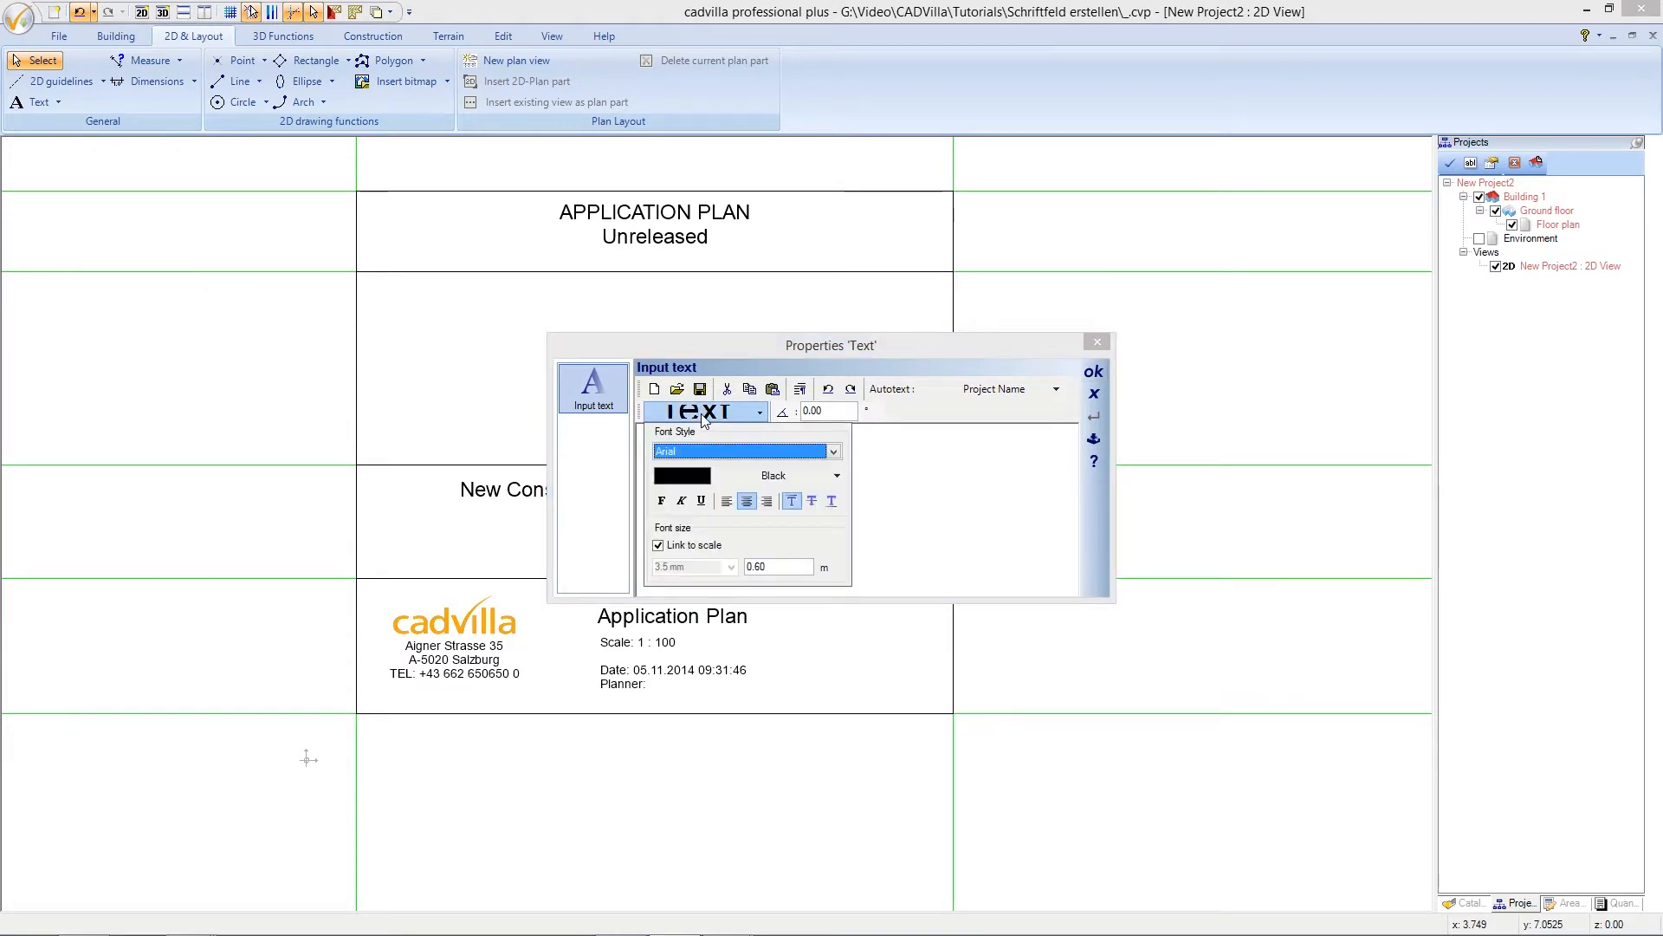
left_click(728, 501)
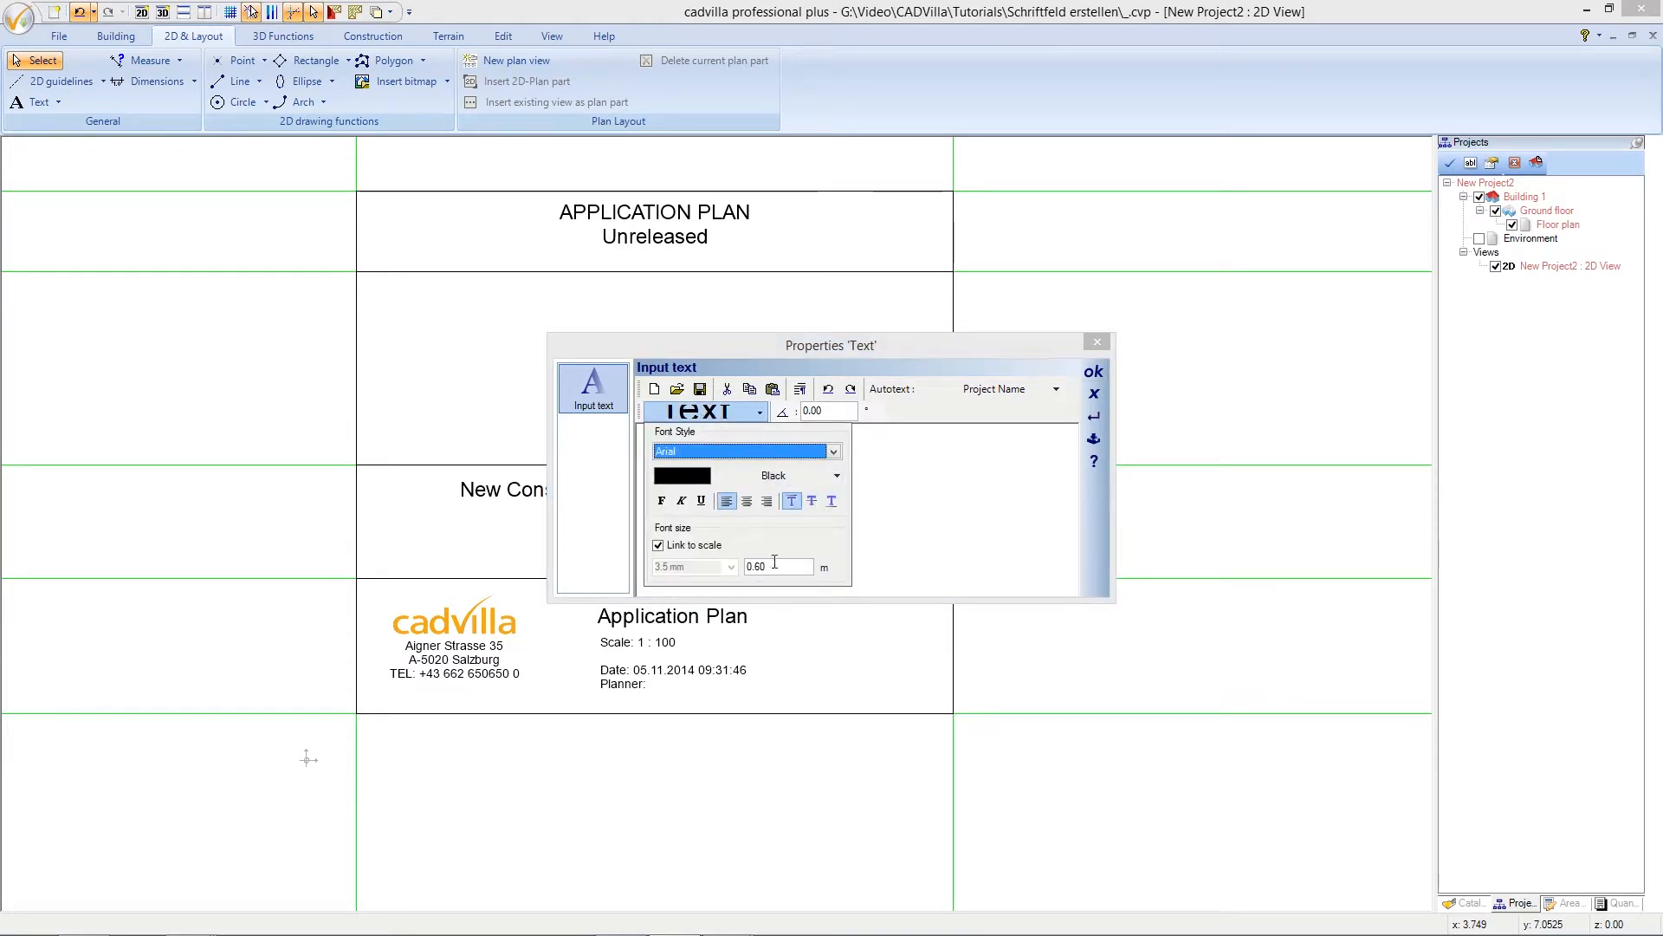
left_click_drag(785, 566, 744, 565)
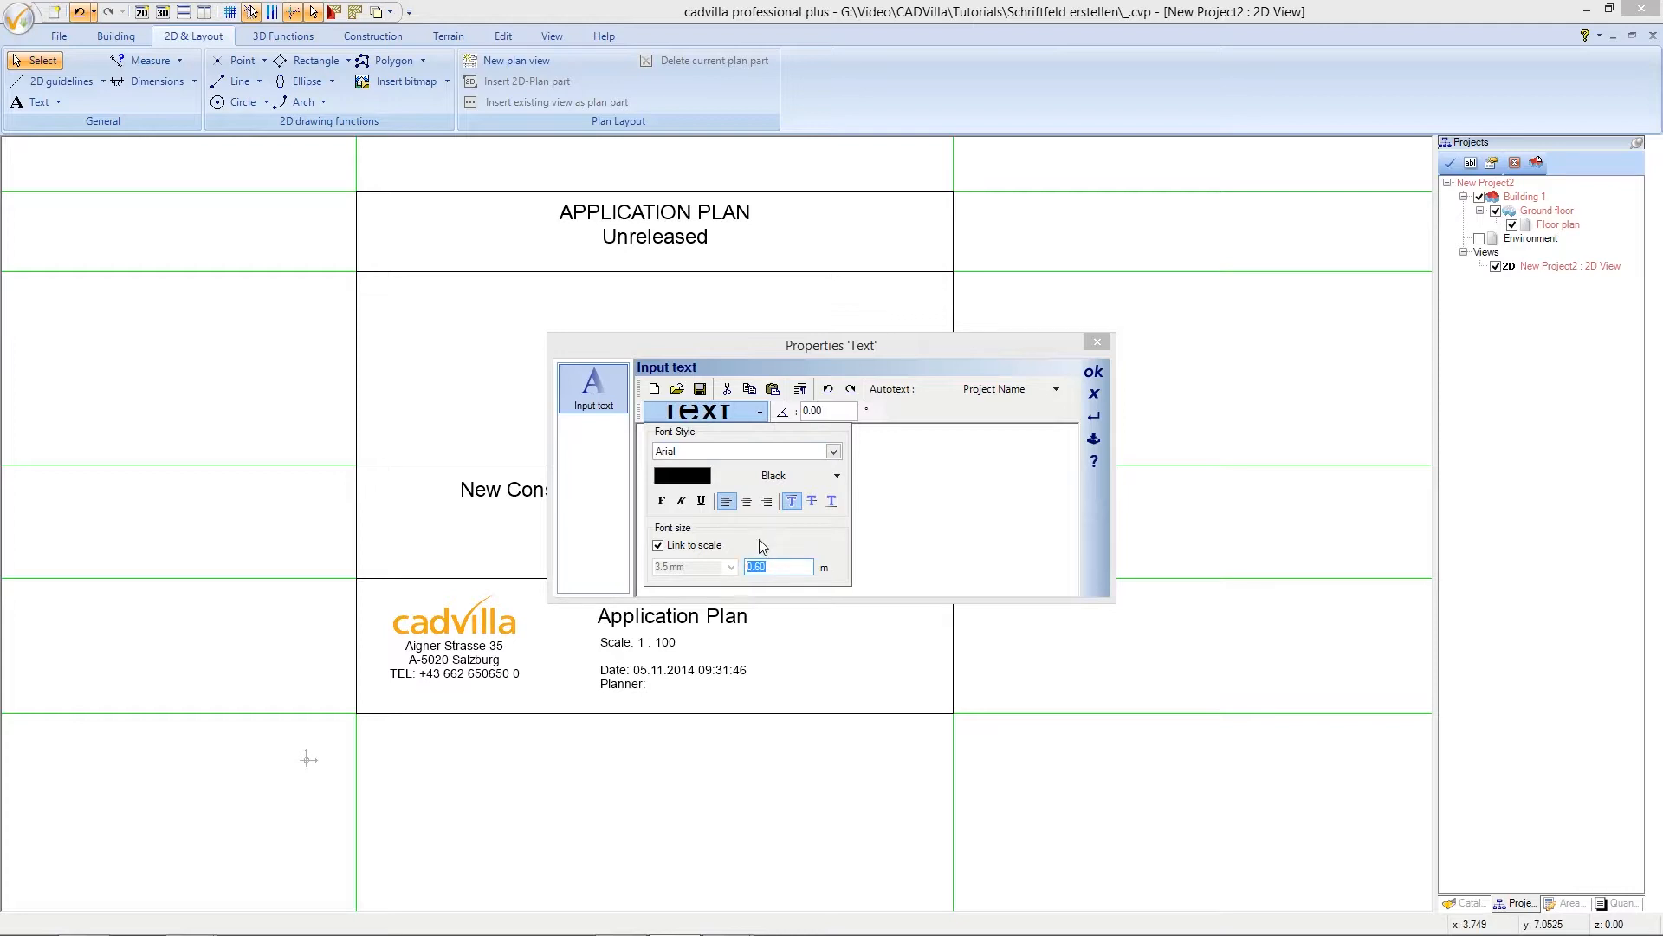
type("0,35")
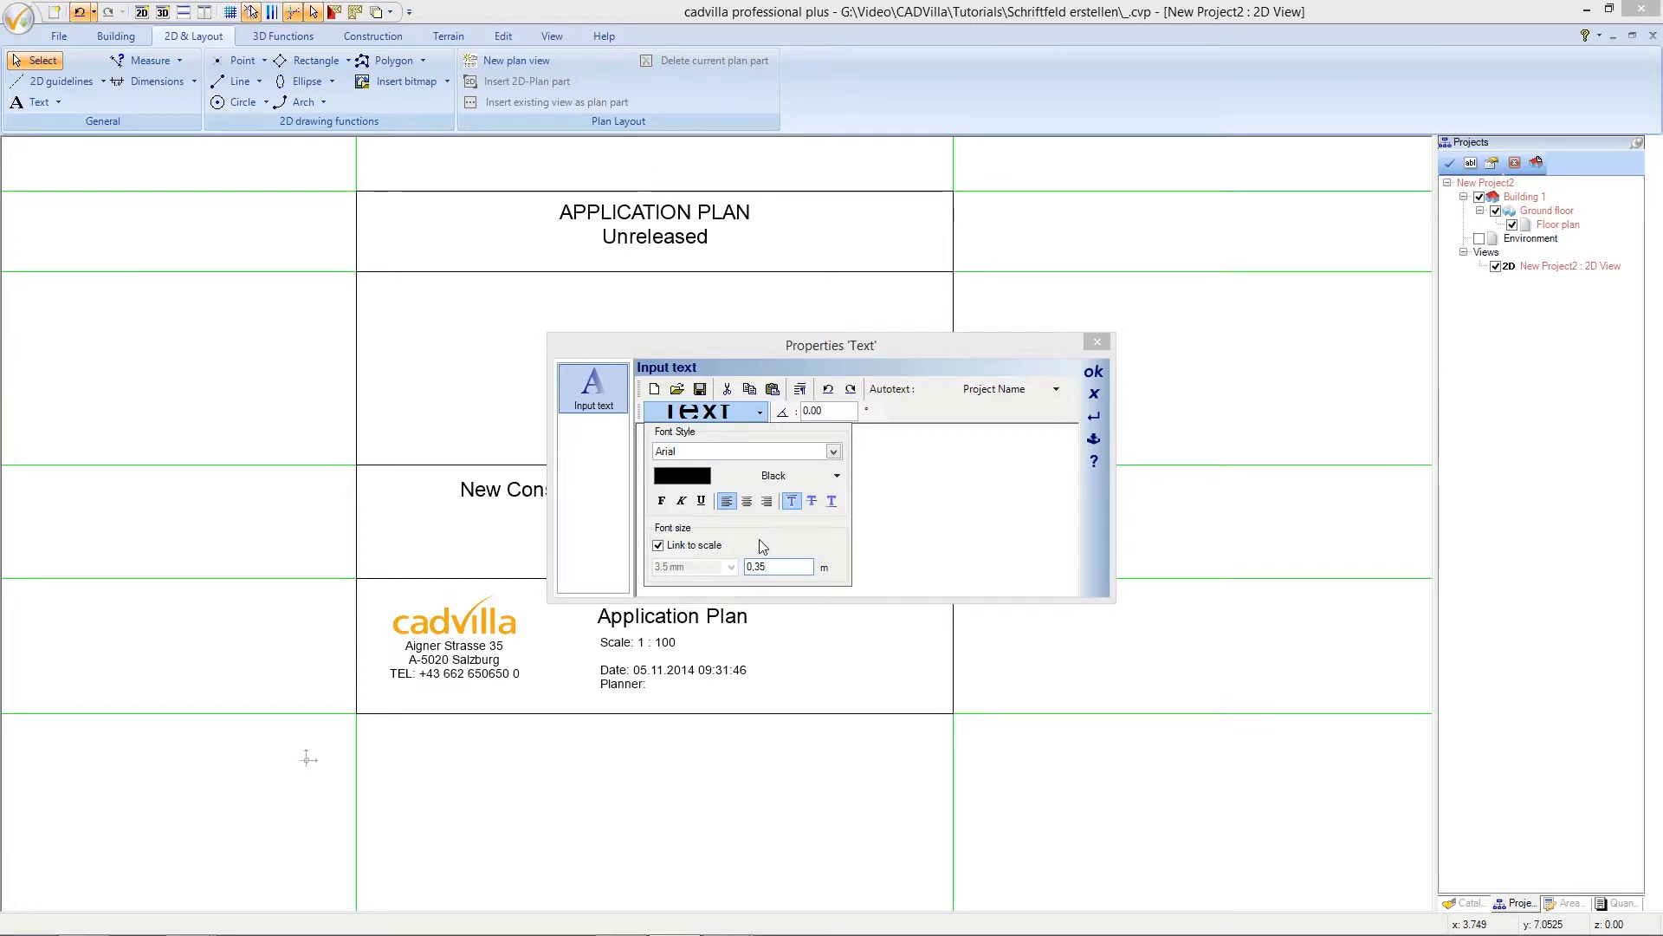
left_click(730, 414)
left_click(733, 439)
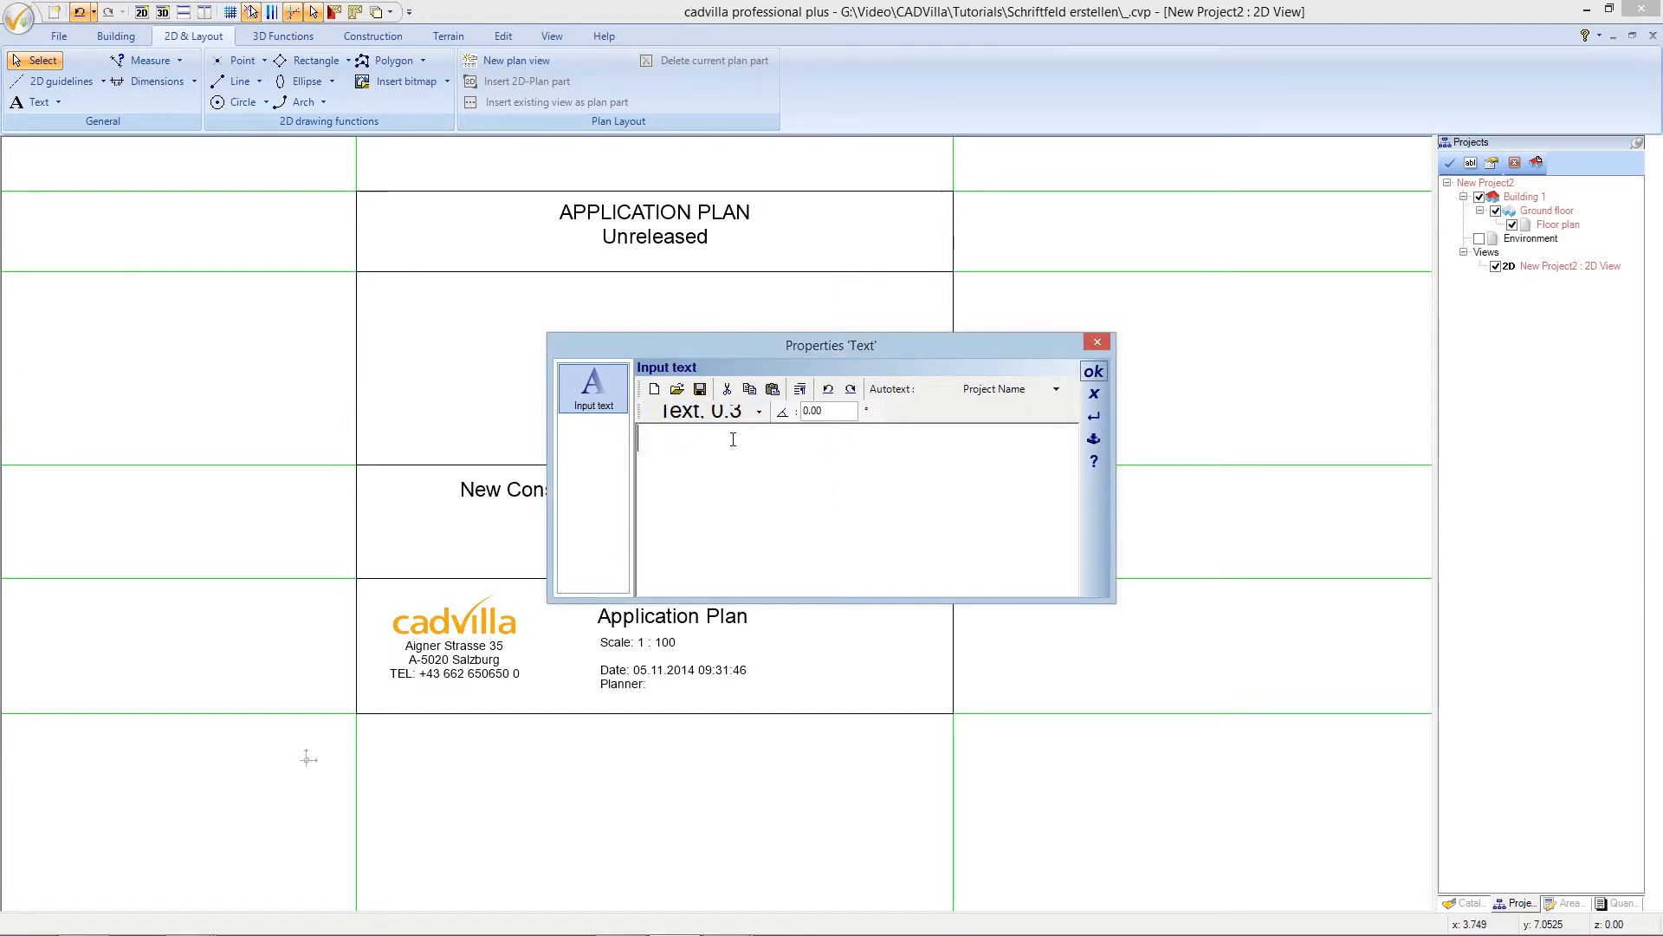
type("Project Location:")
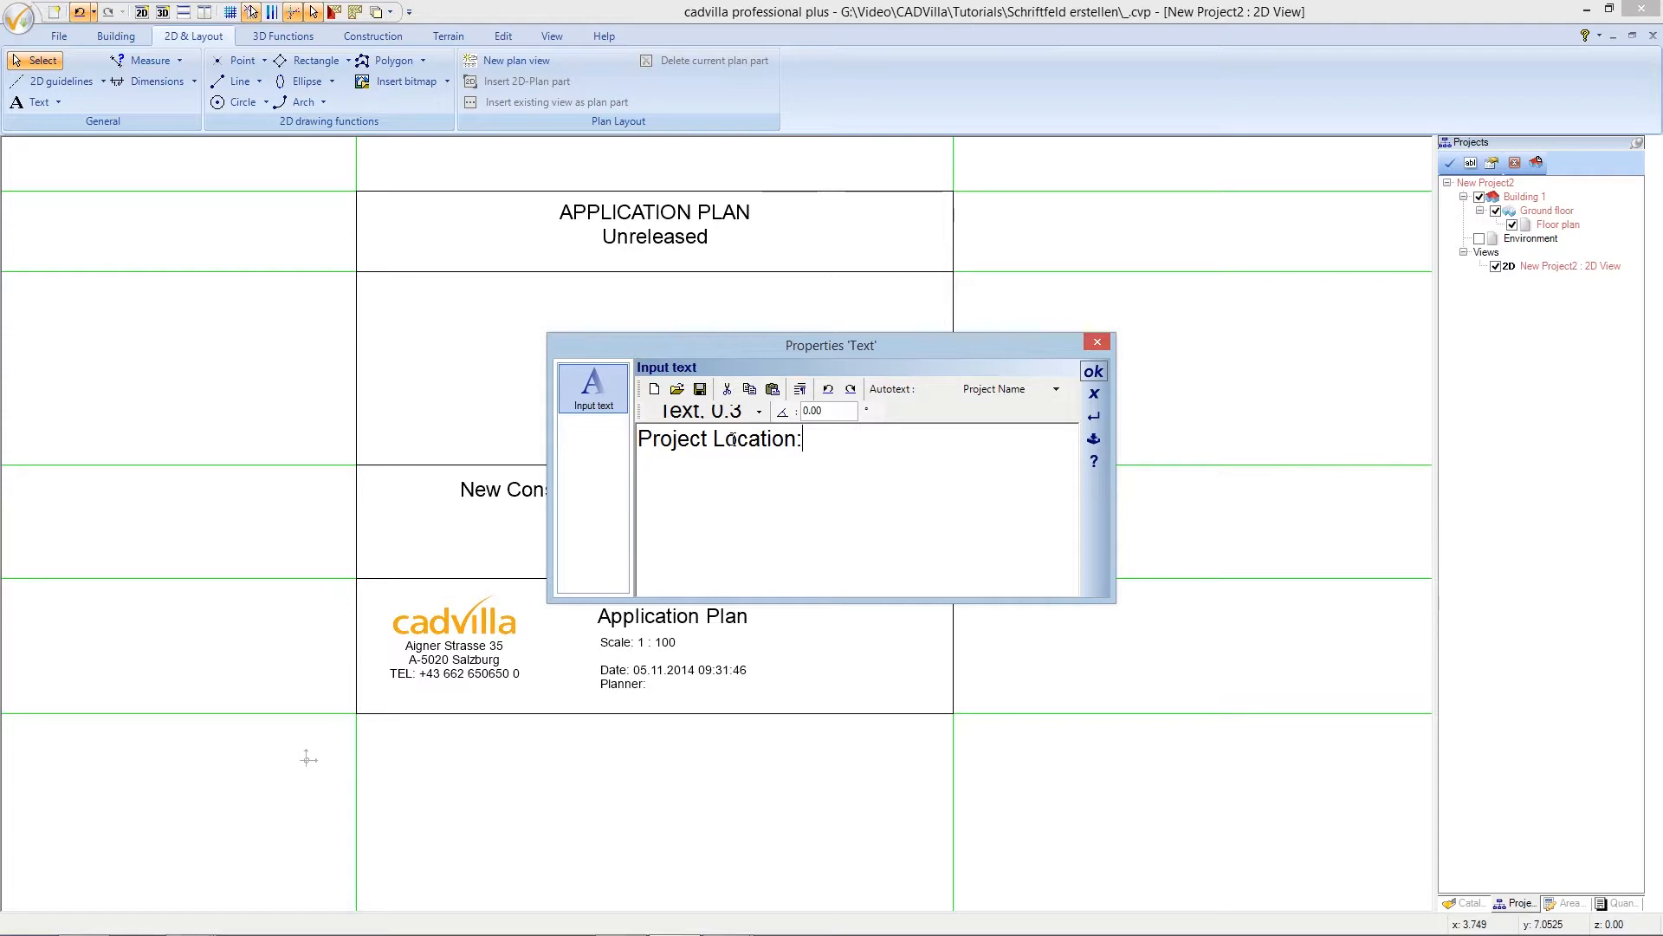
left_click(1094, 372)
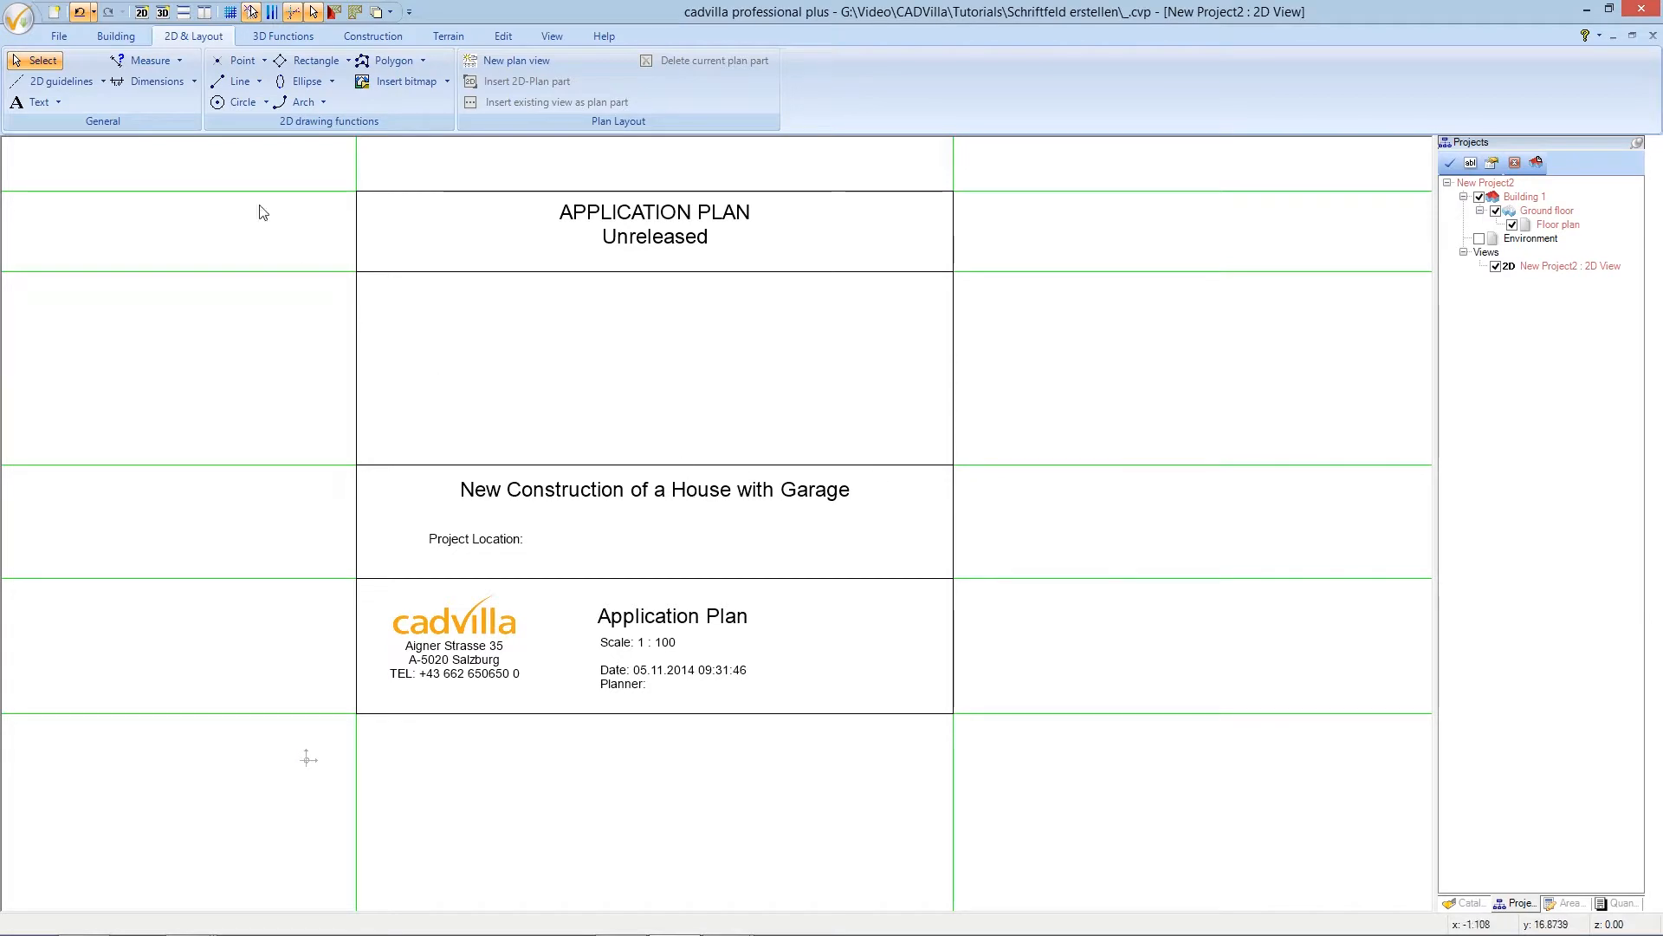
left_click(59, 102)
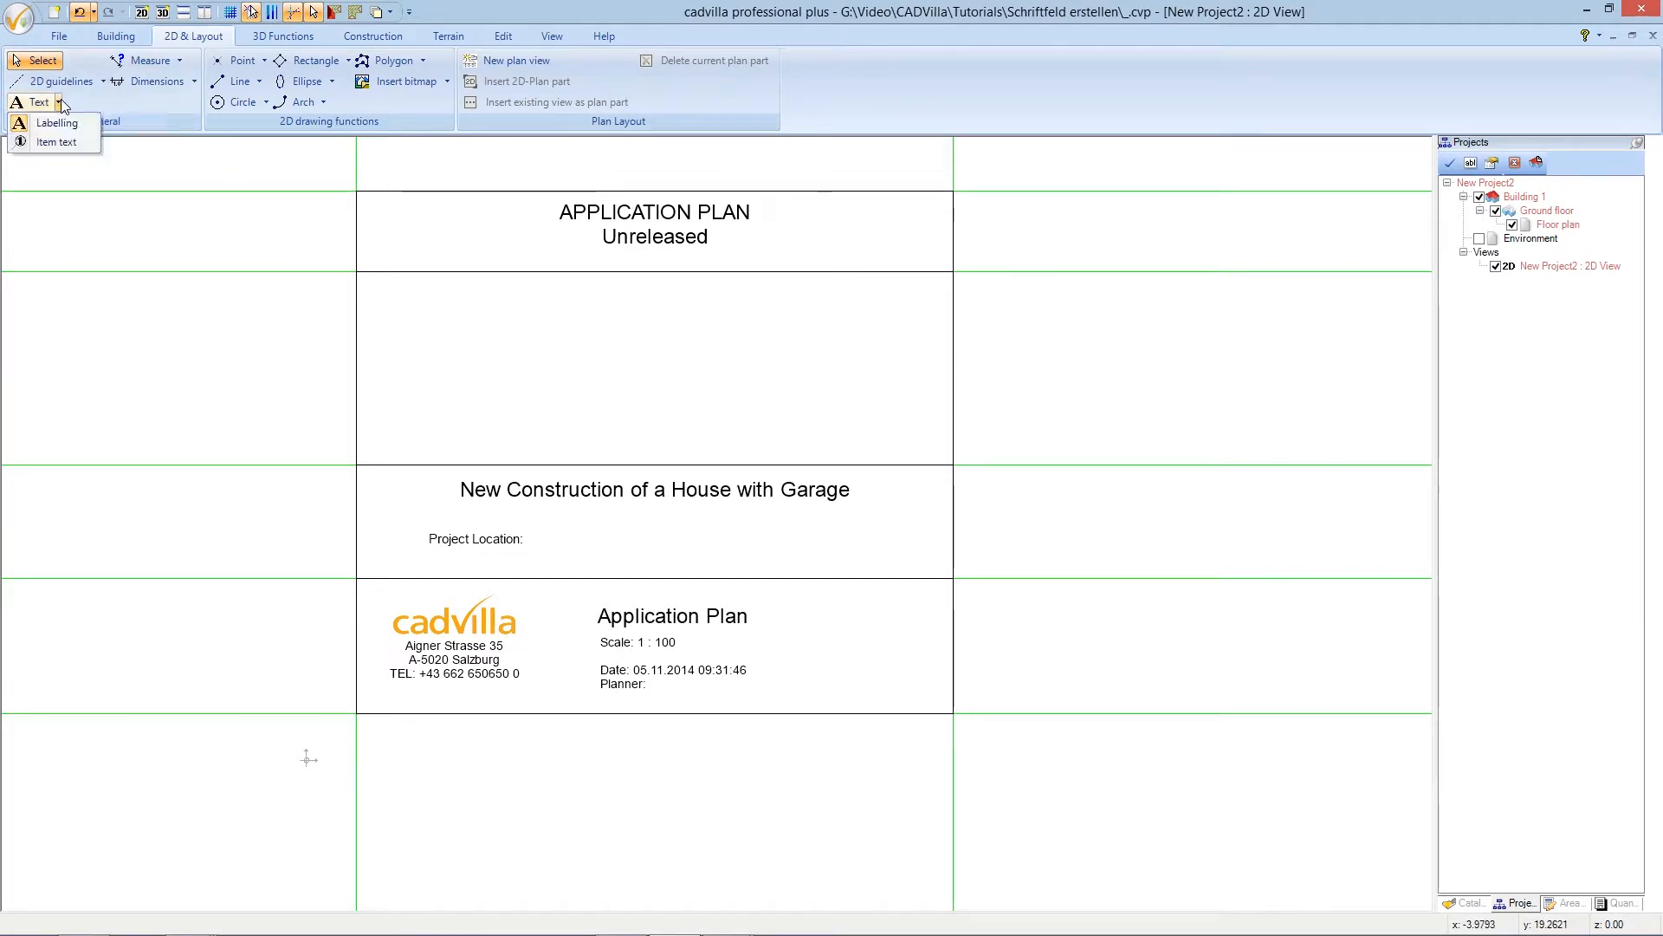
- Place a 'Building Contractor:' labelling text to the right of Project Location
left_click(72, 125)
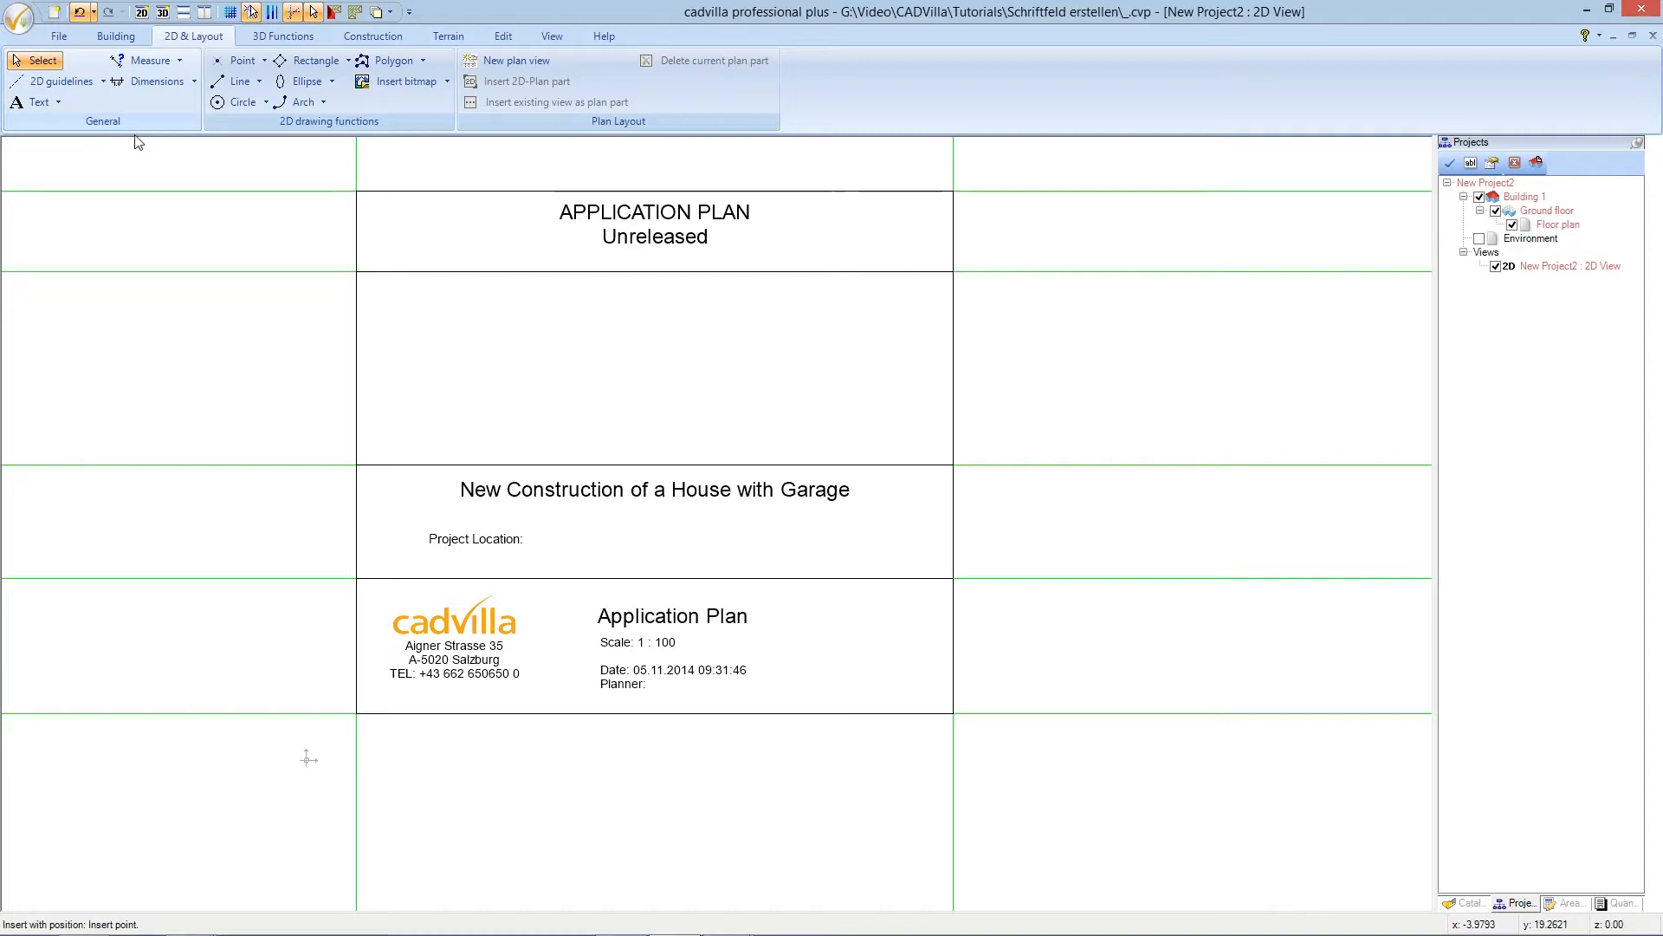
left_click(717, 541)
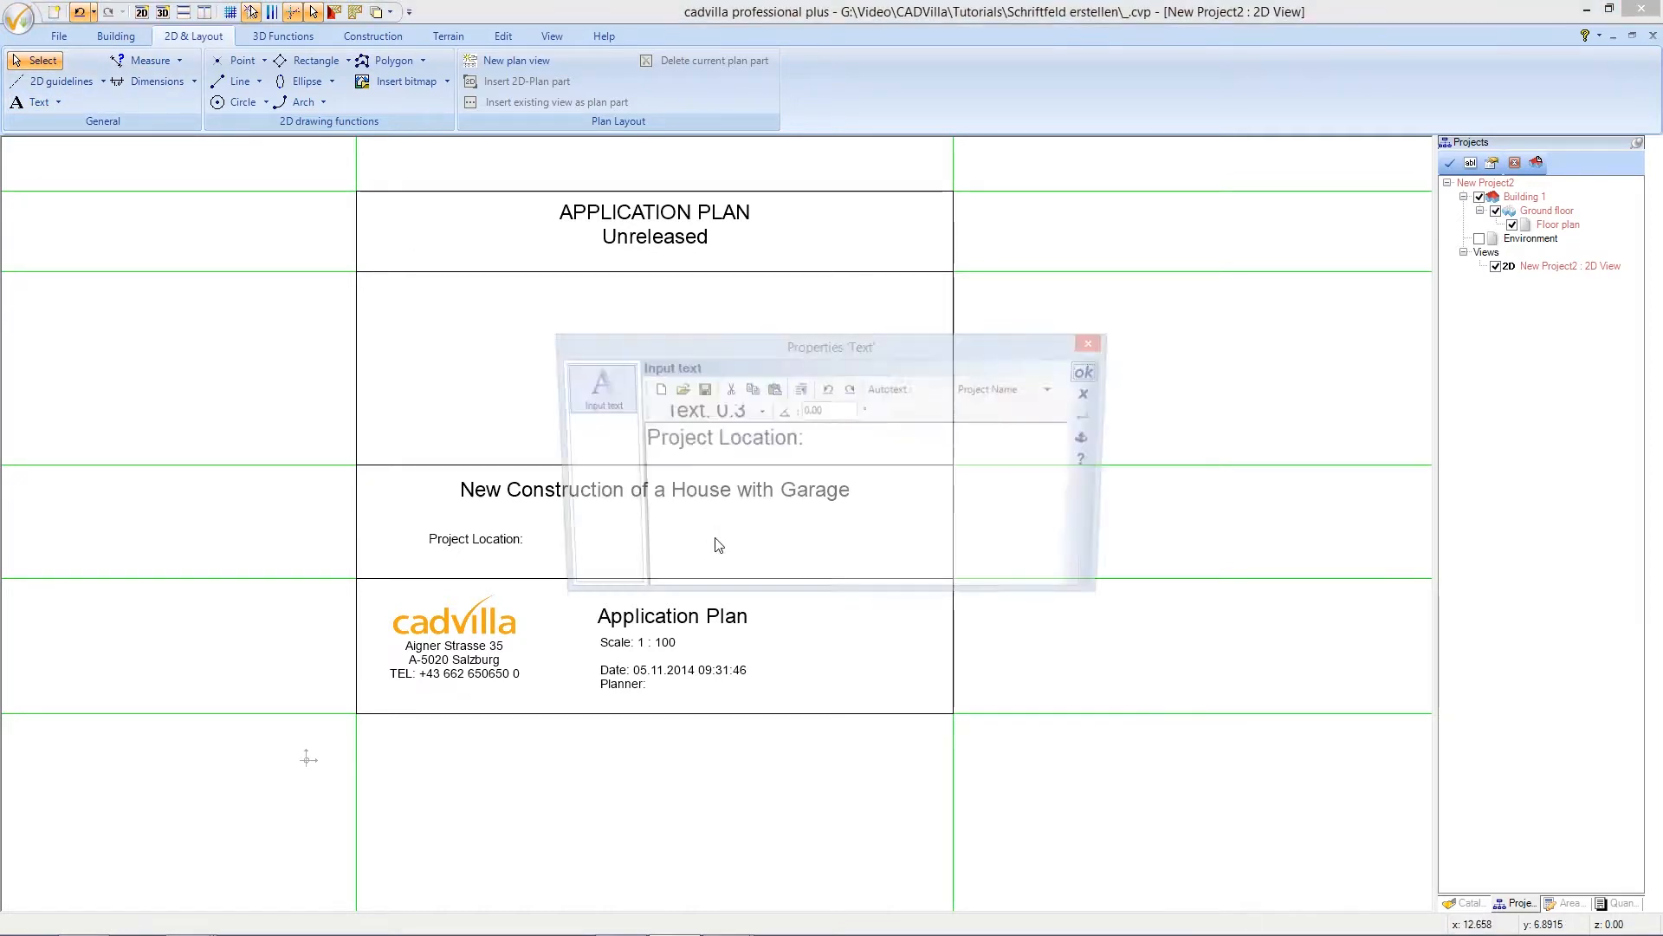
left_click_drag(809, 440, 675, 444)
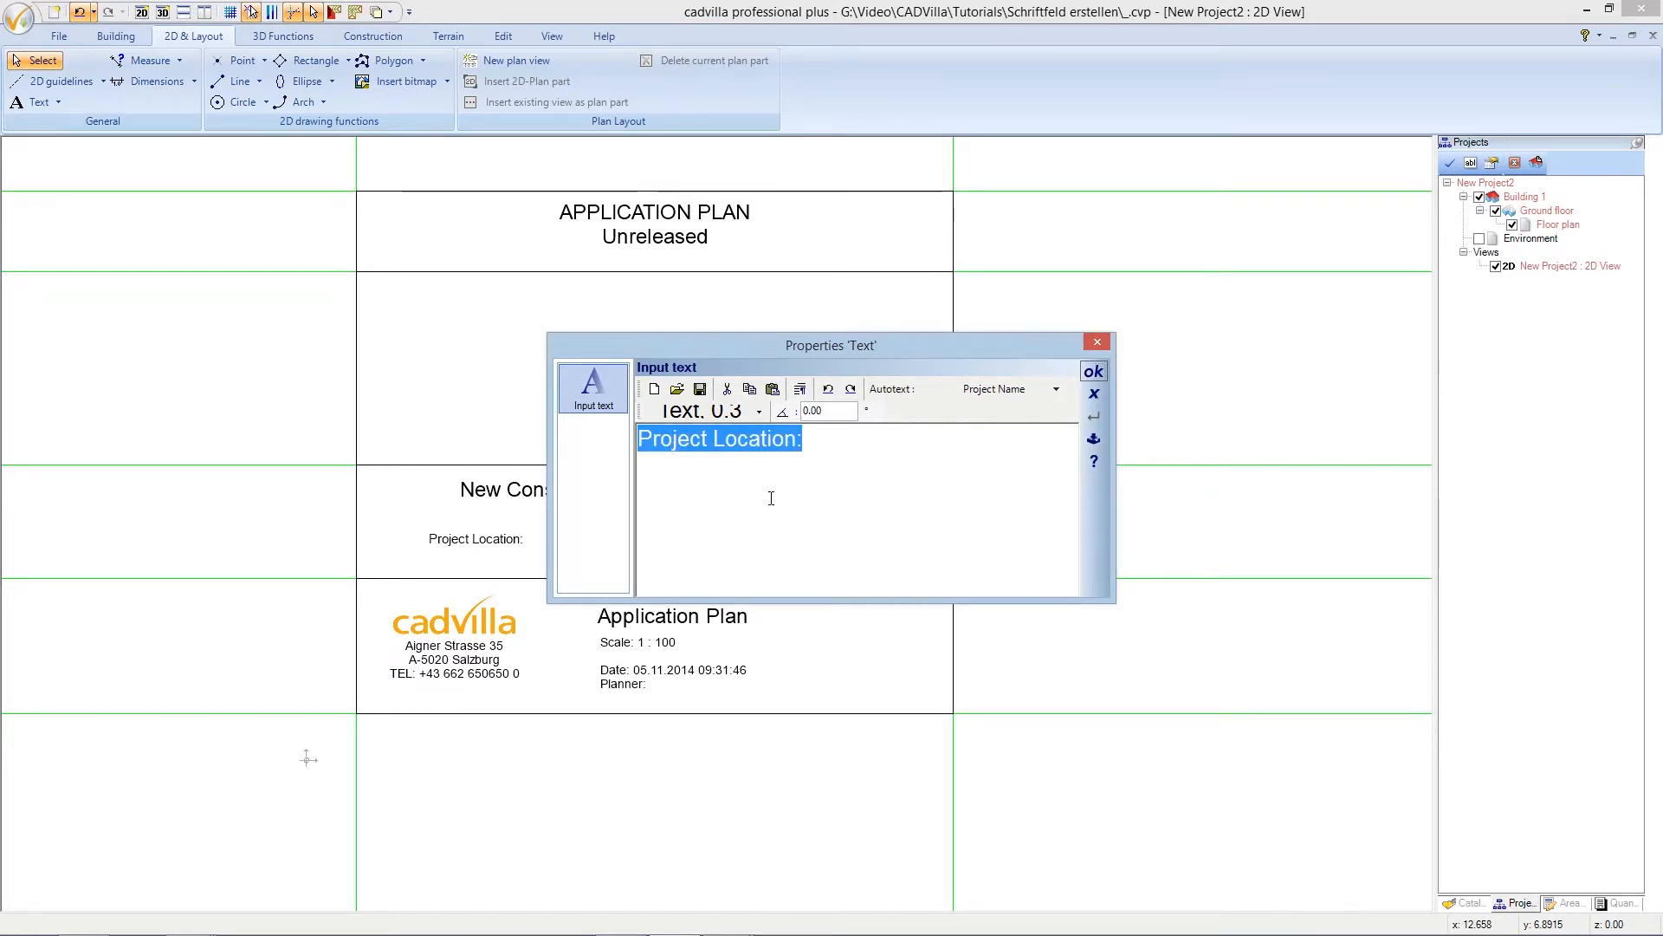
type("Bui")
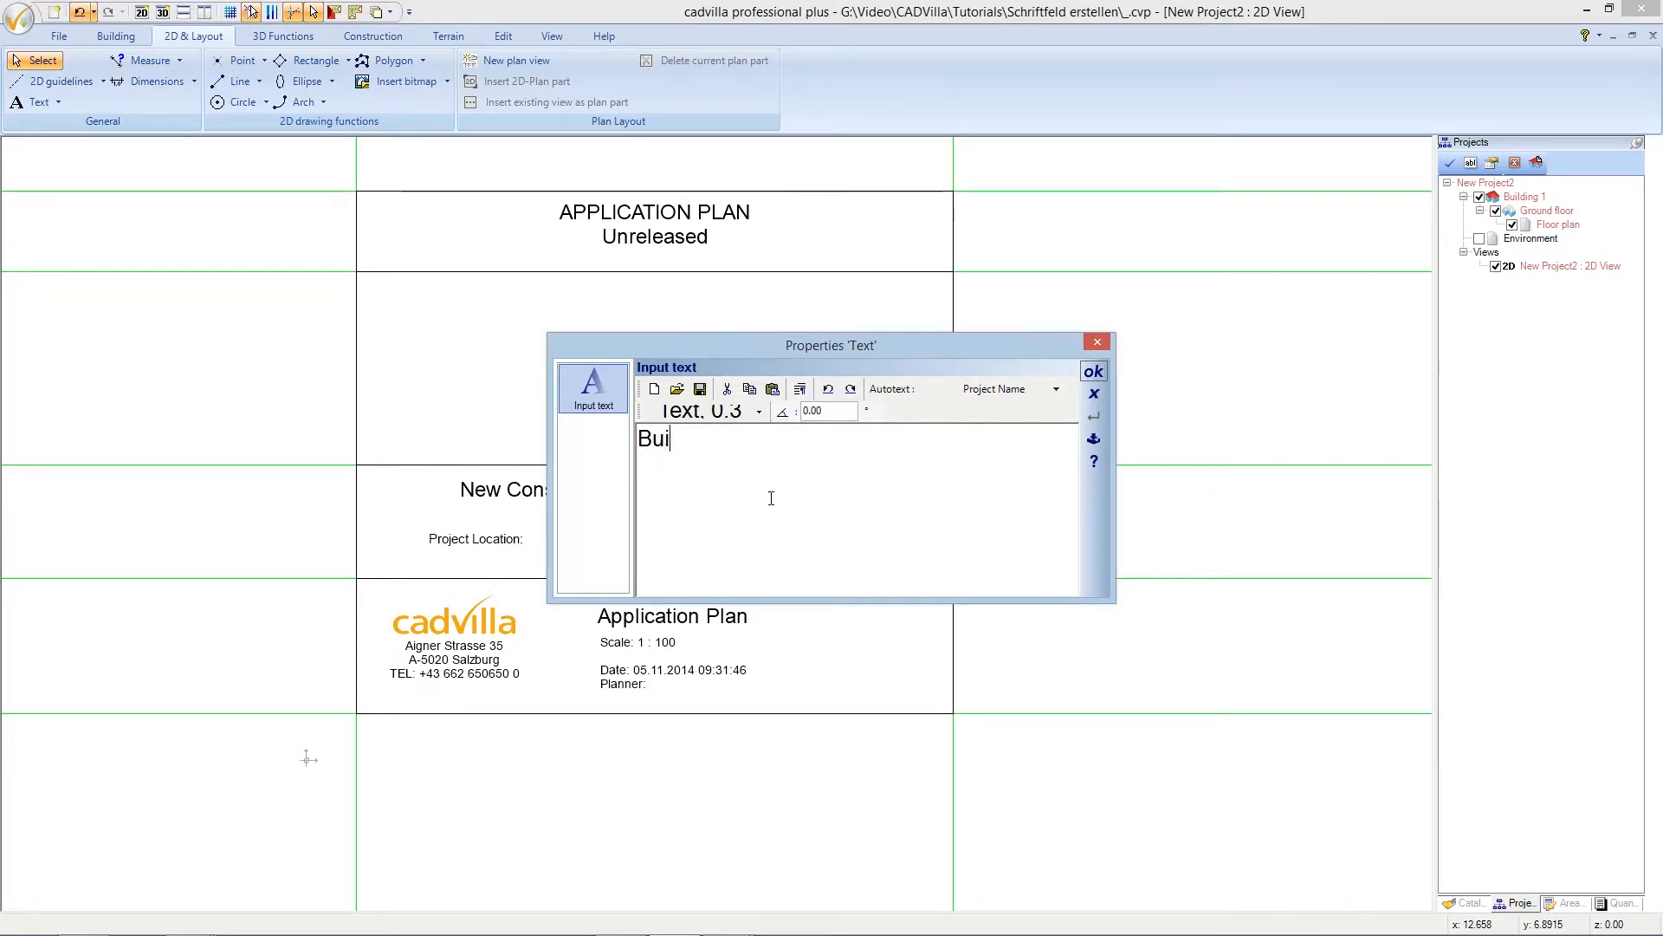
type("lding")
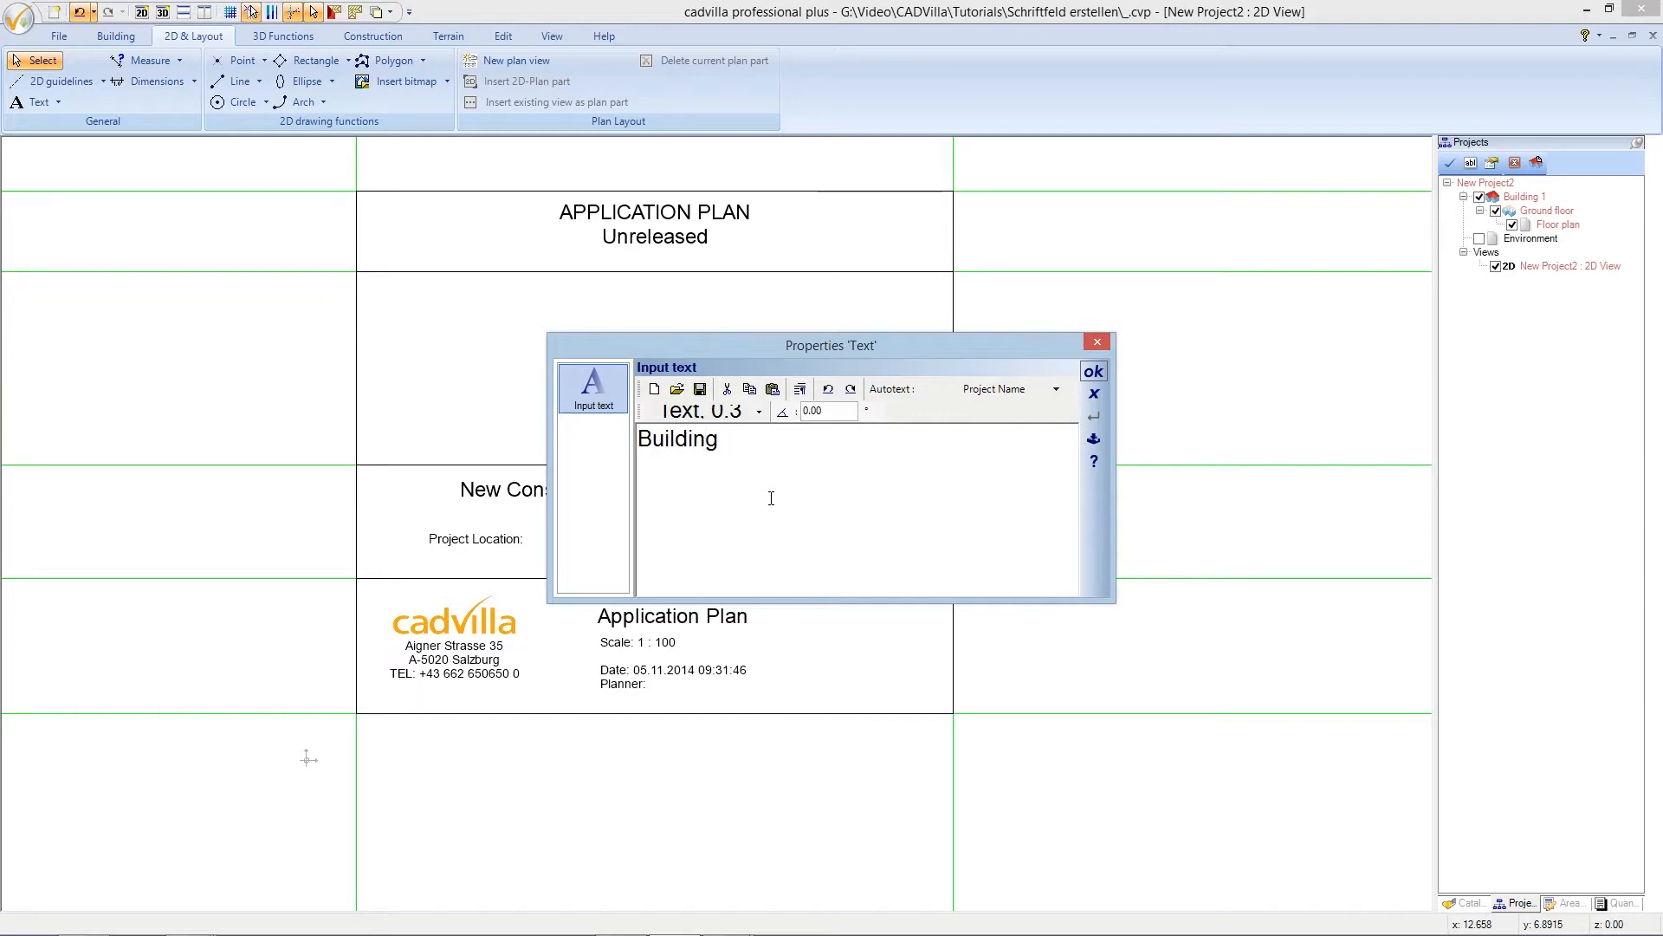
type(" Contractor:")
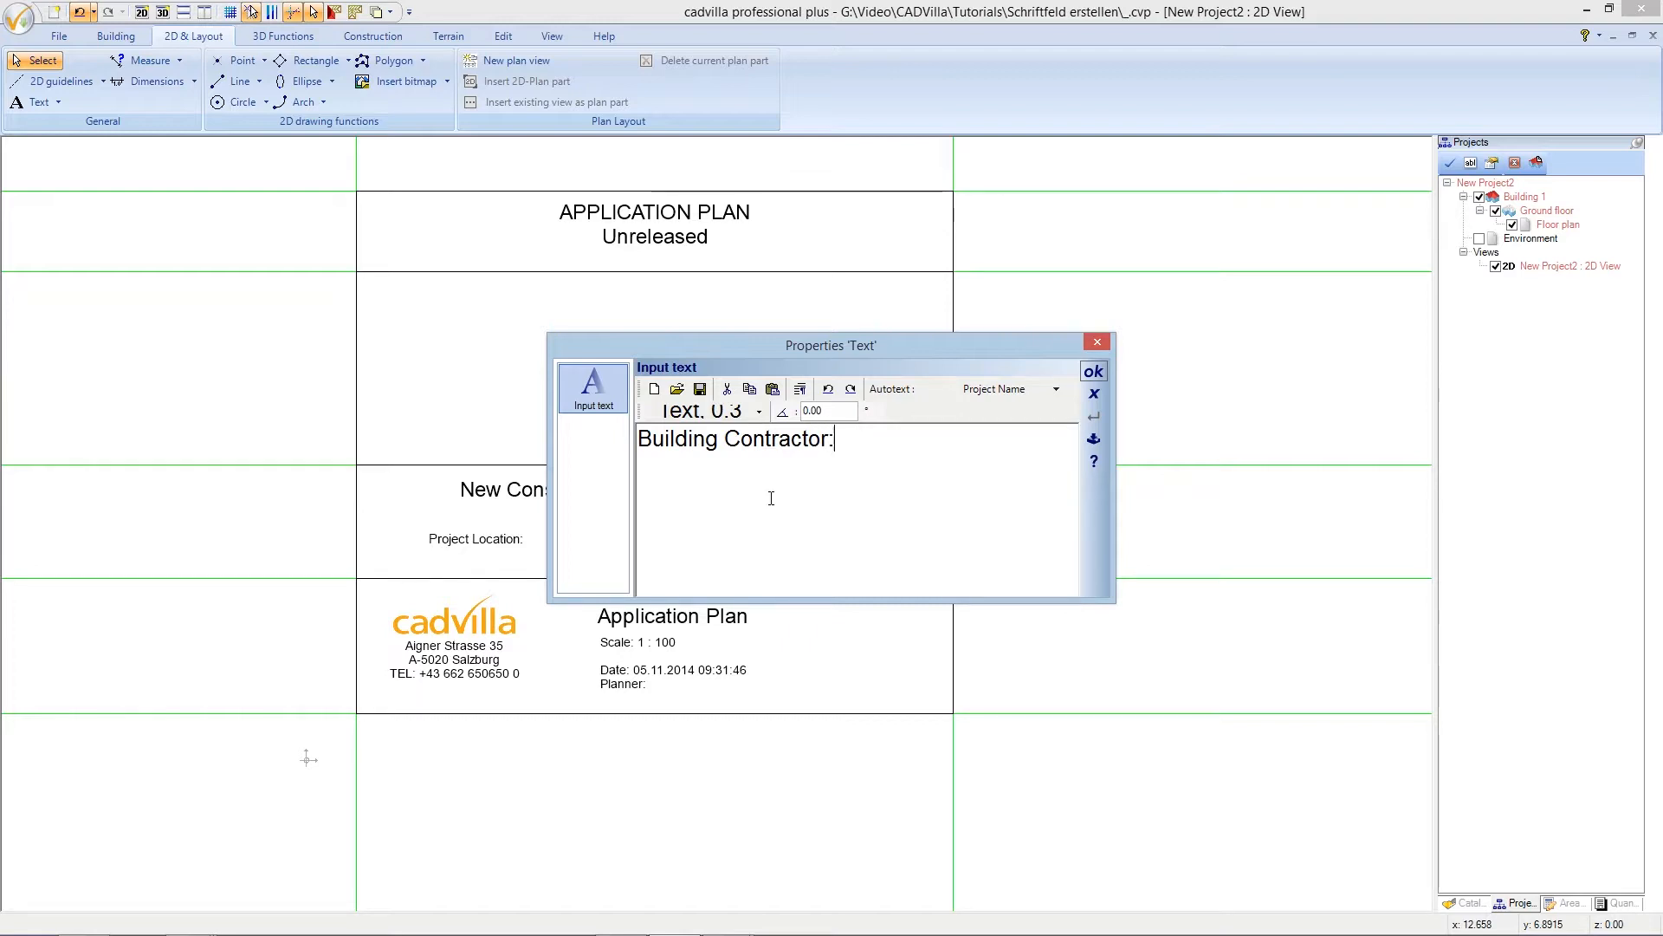
left_click(1093, 372)
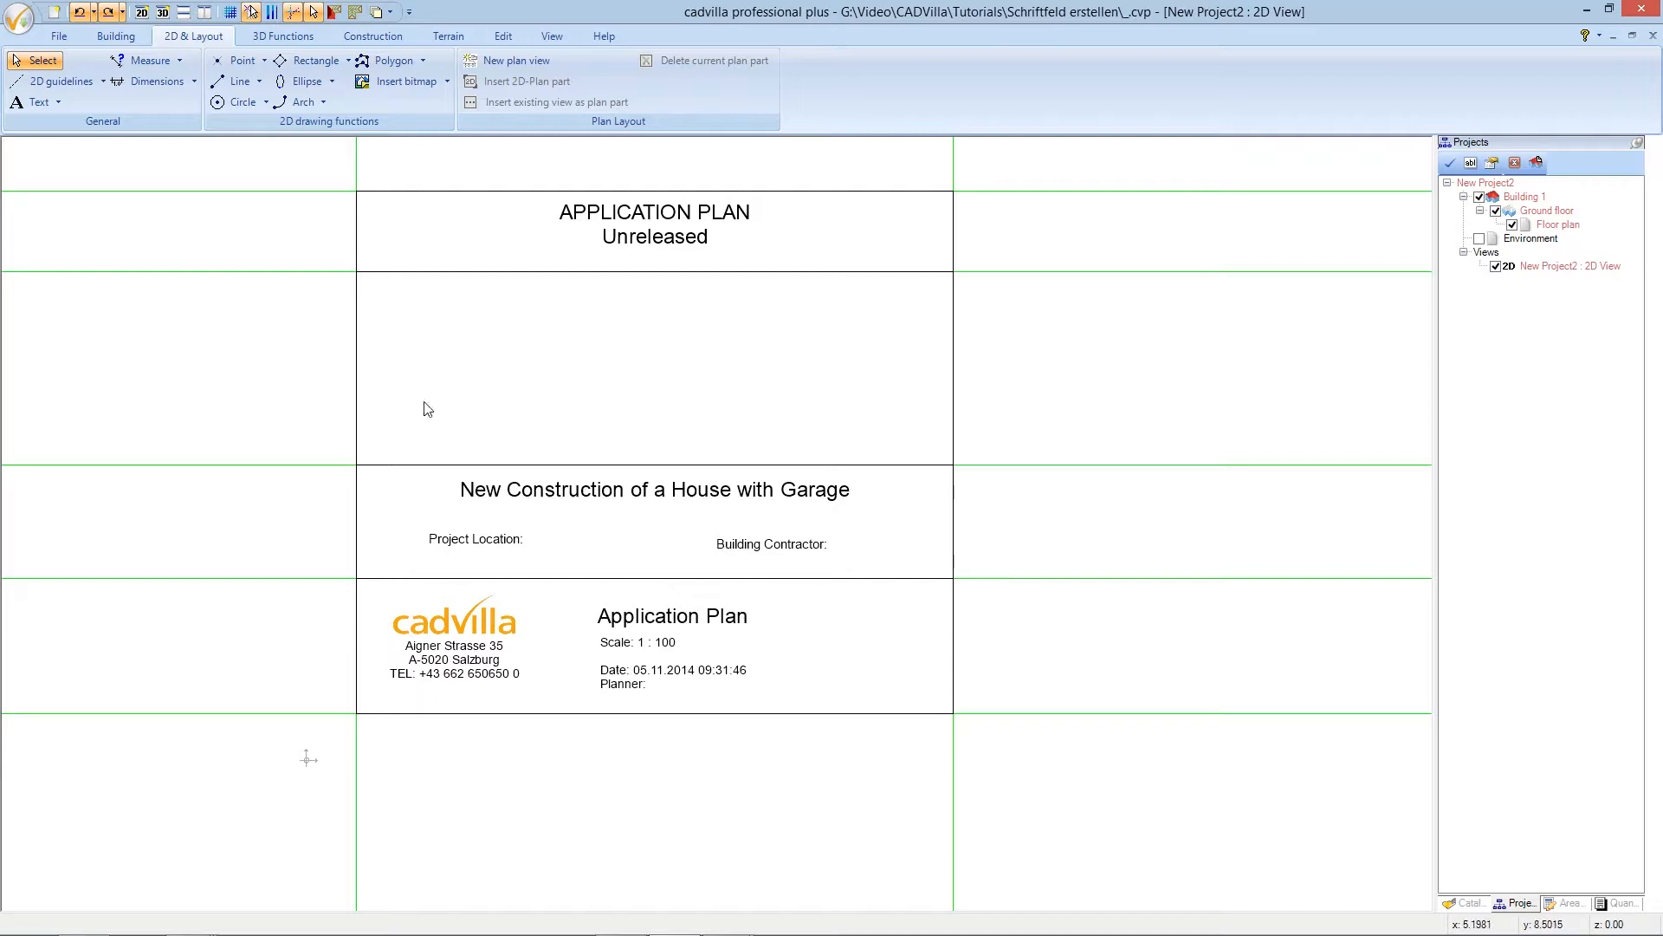
left_click(58, 102)
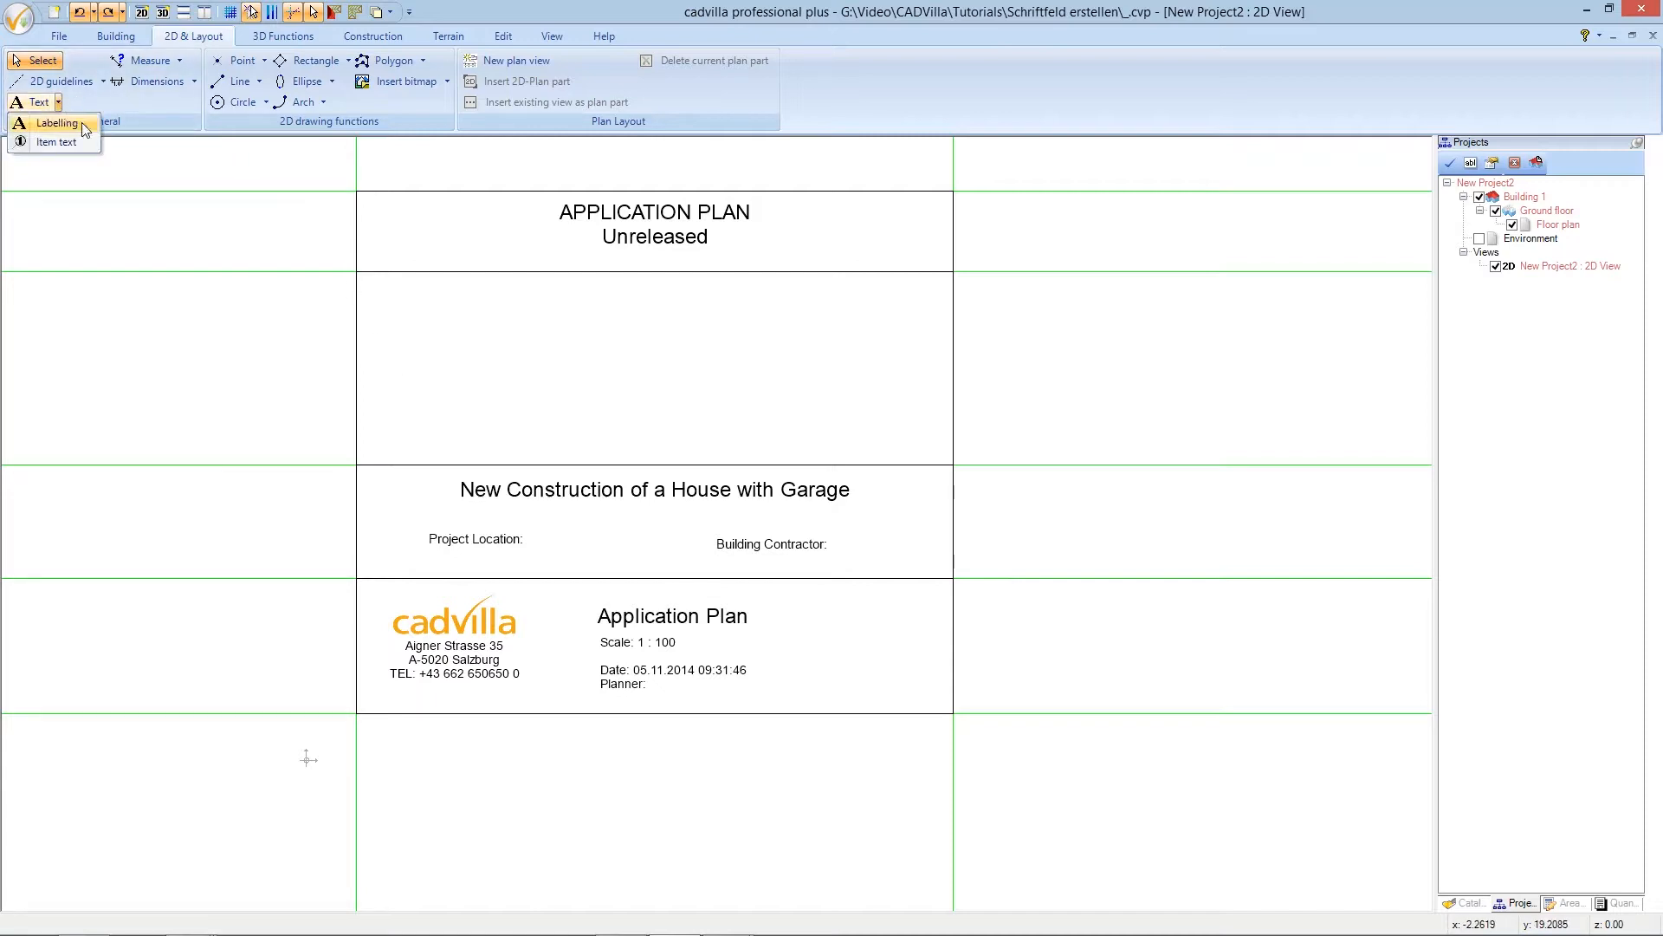
- Place the project's street line and postcode-and-town line as a two-line label beside Project Location
left_click(85, 128)
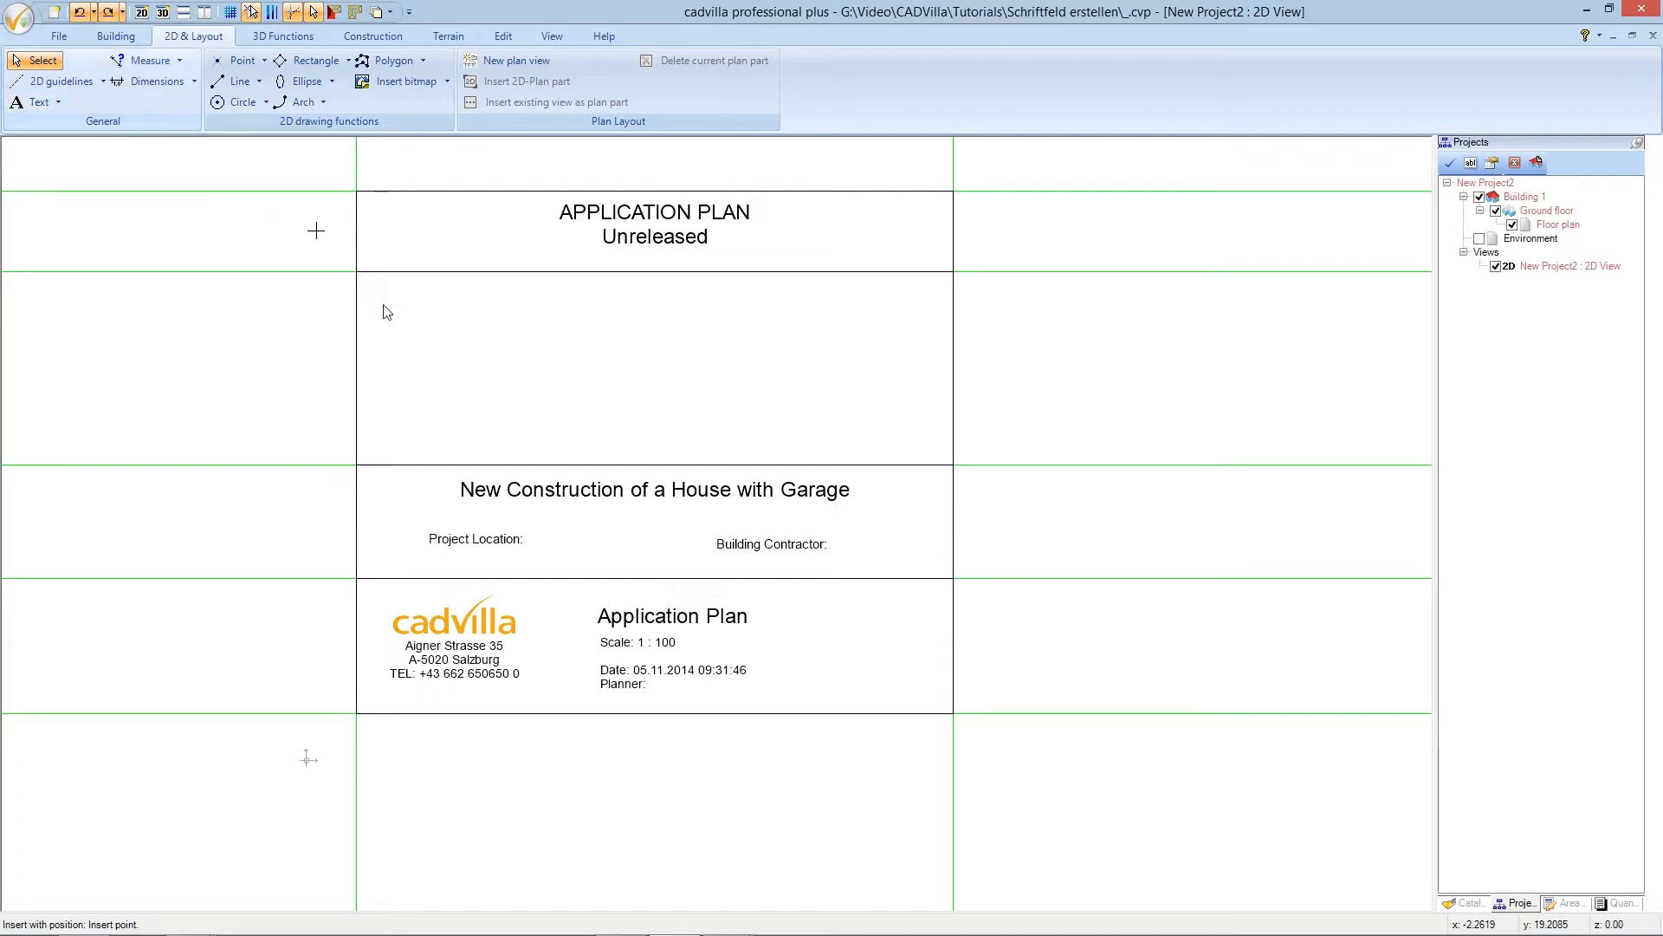
left_click(548, 545)
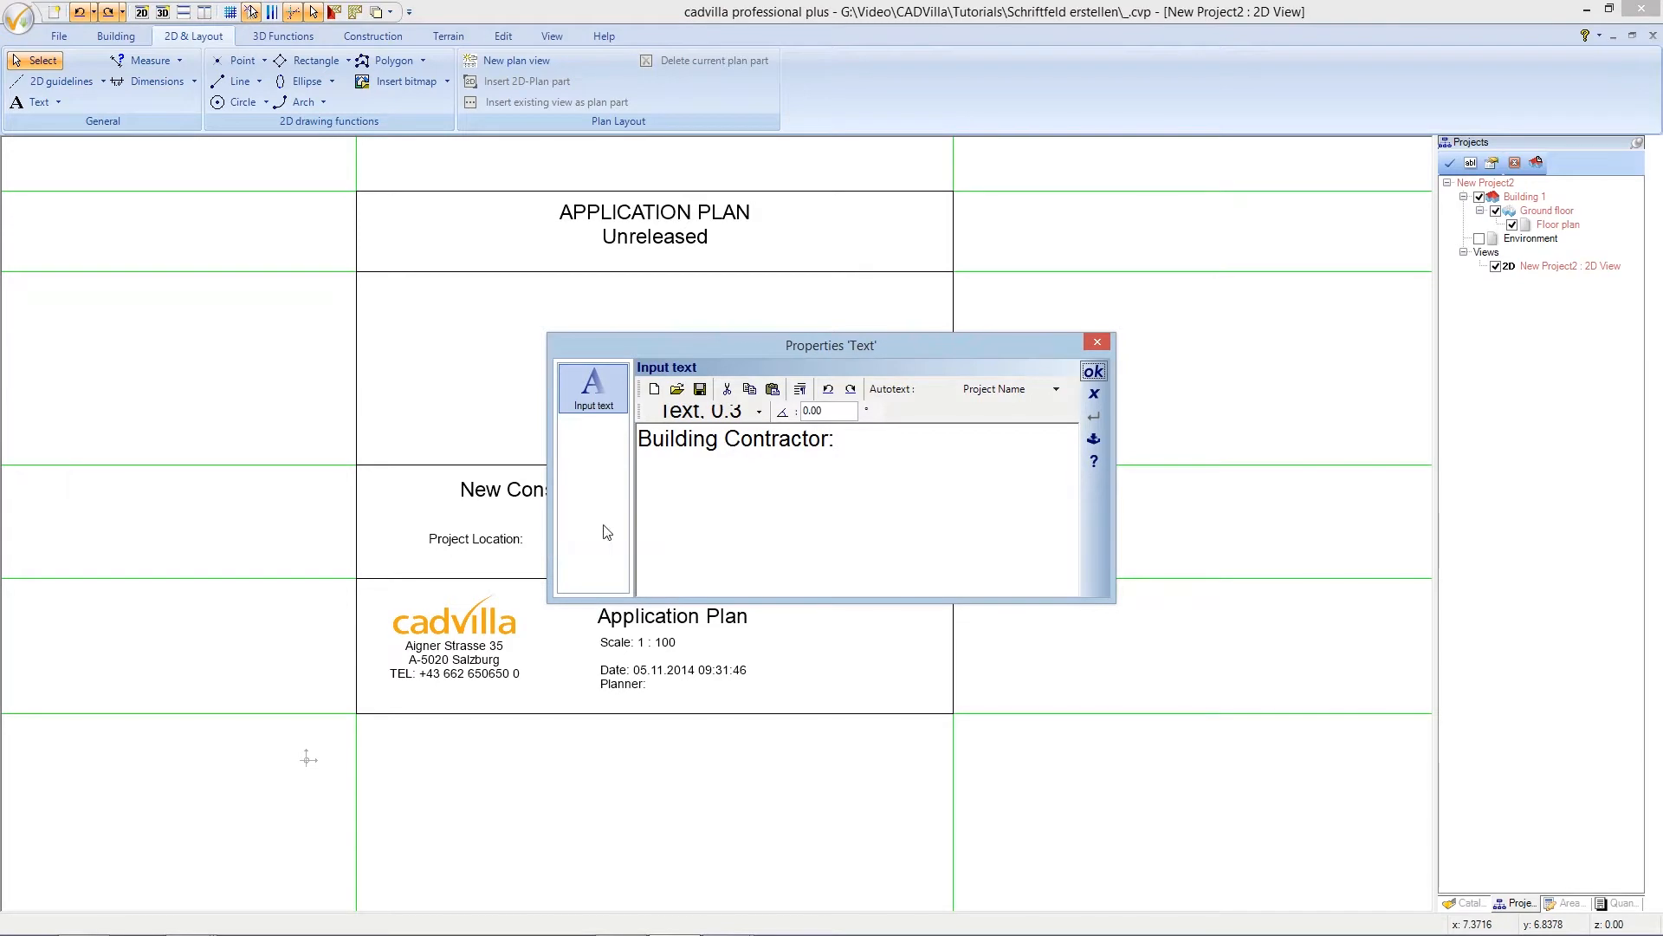
left_click_drag(839, 447, 663, 441)
key("Delete")
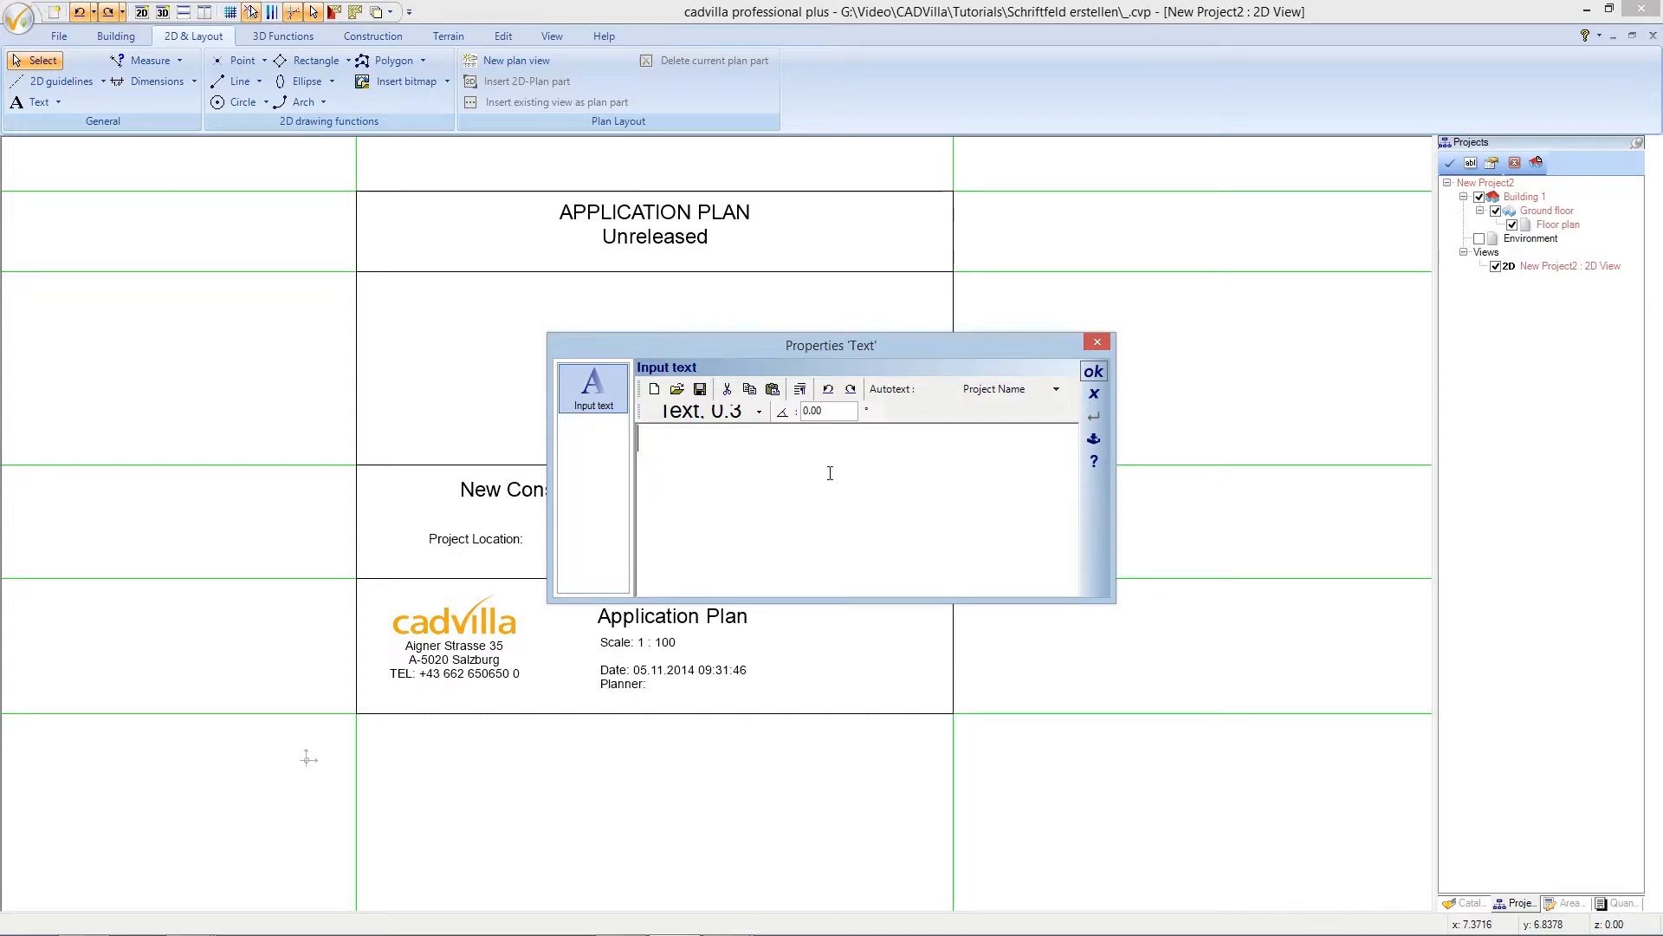
left_click(1056, 389)
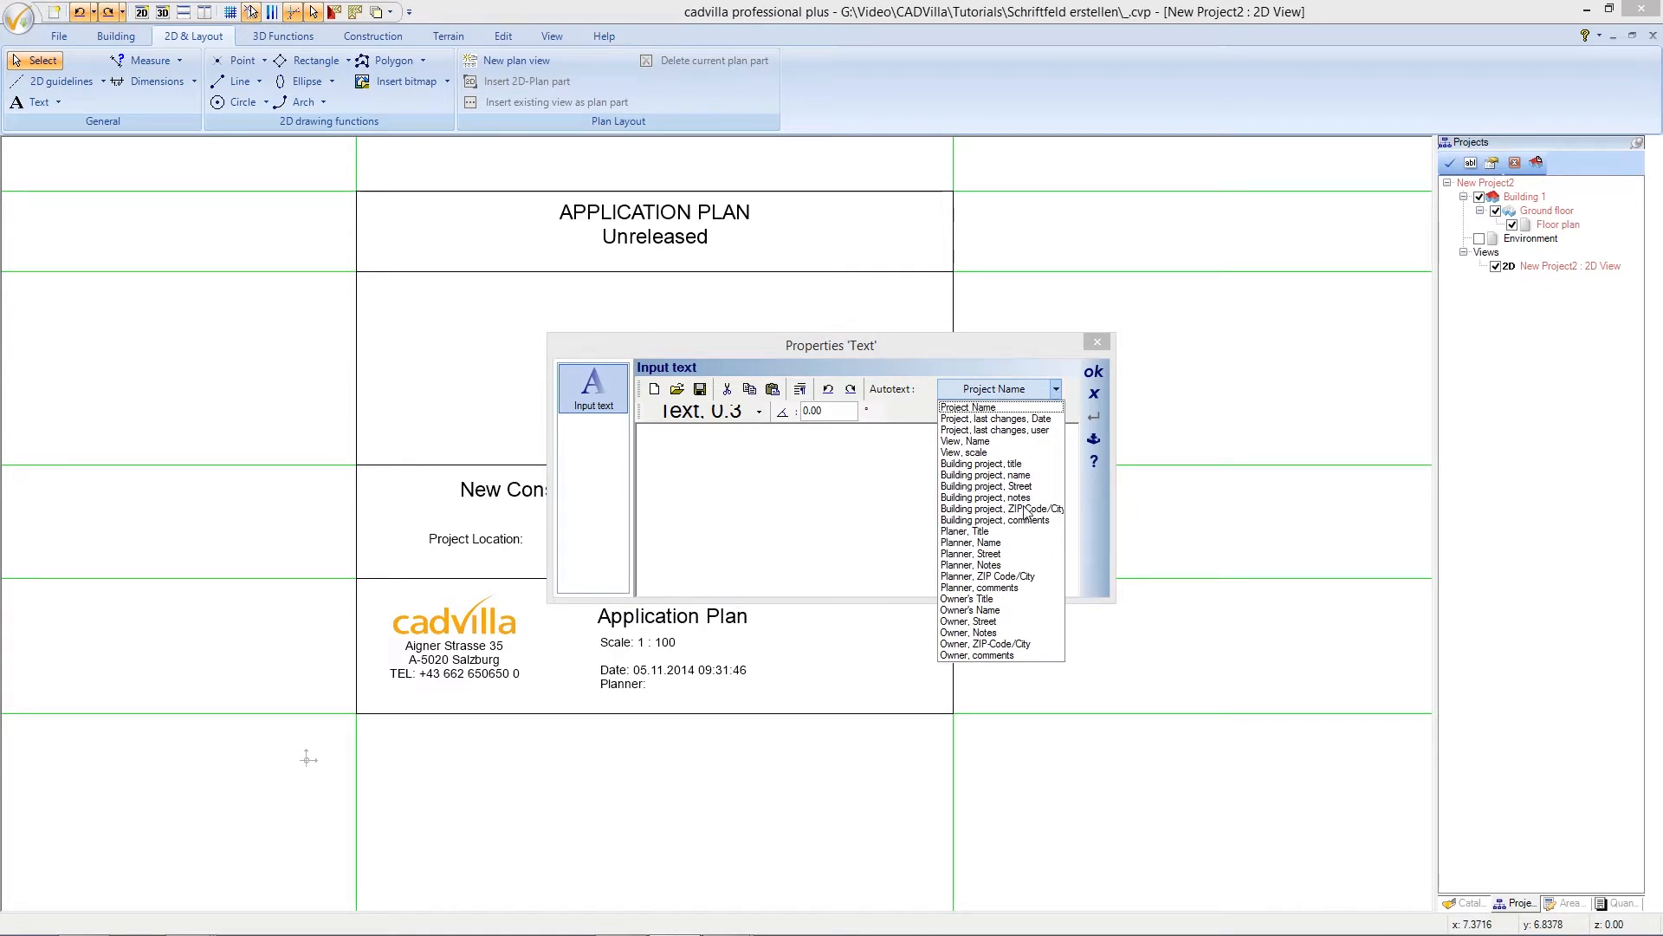
left_click(1057, 391)
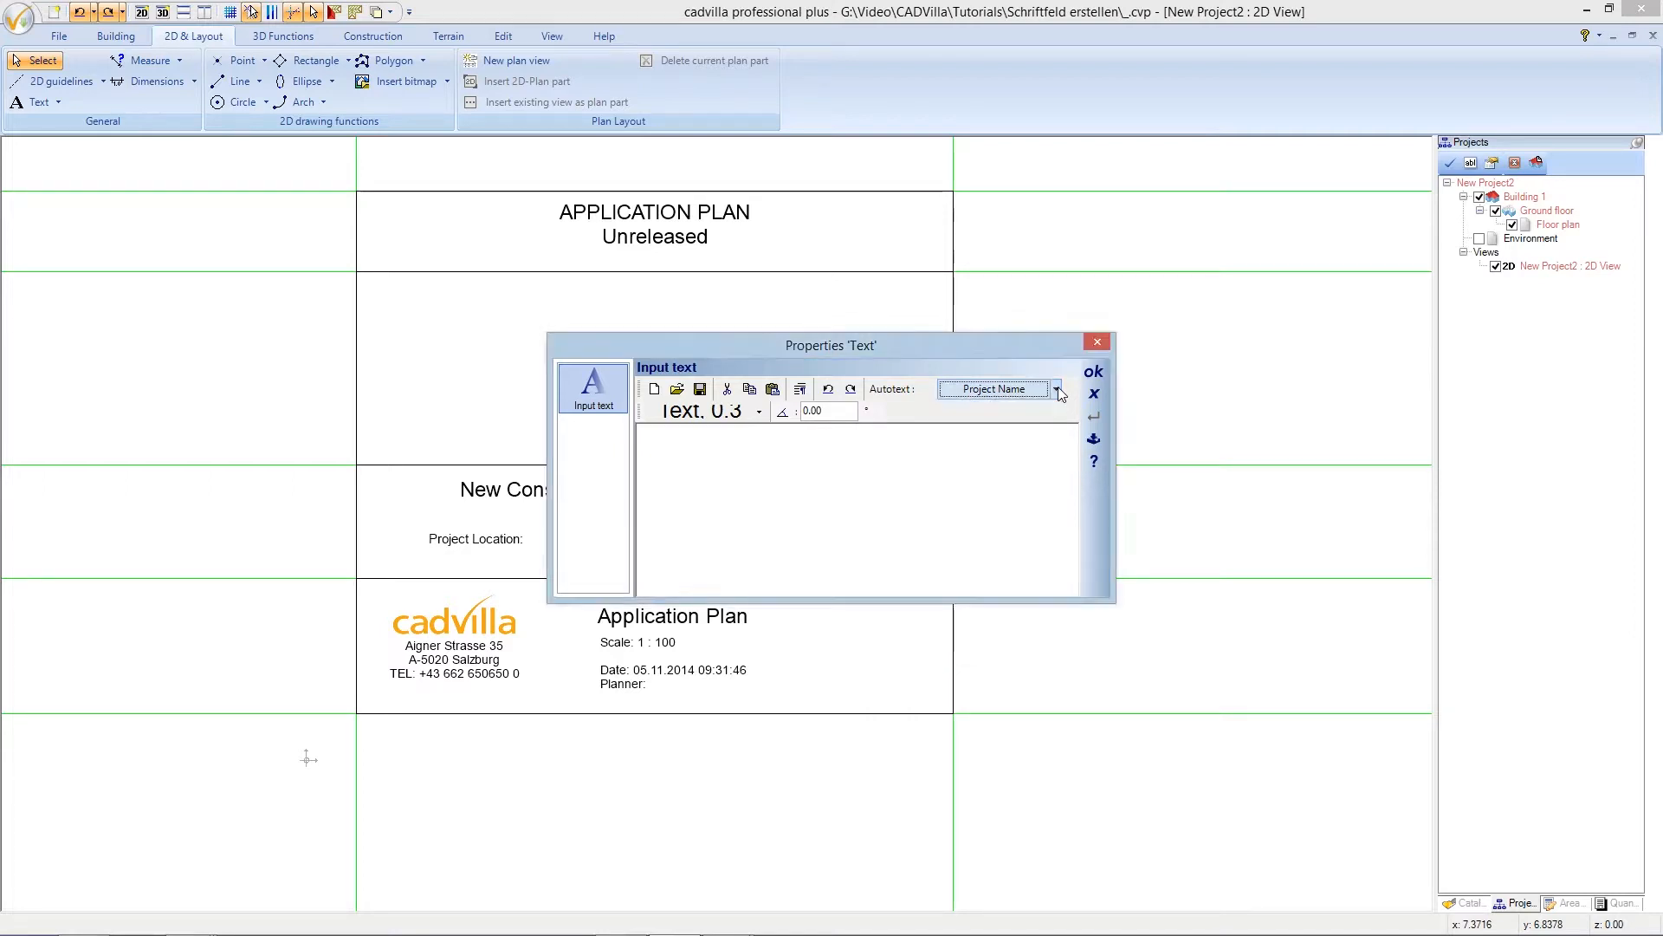
left_click(905, 470)
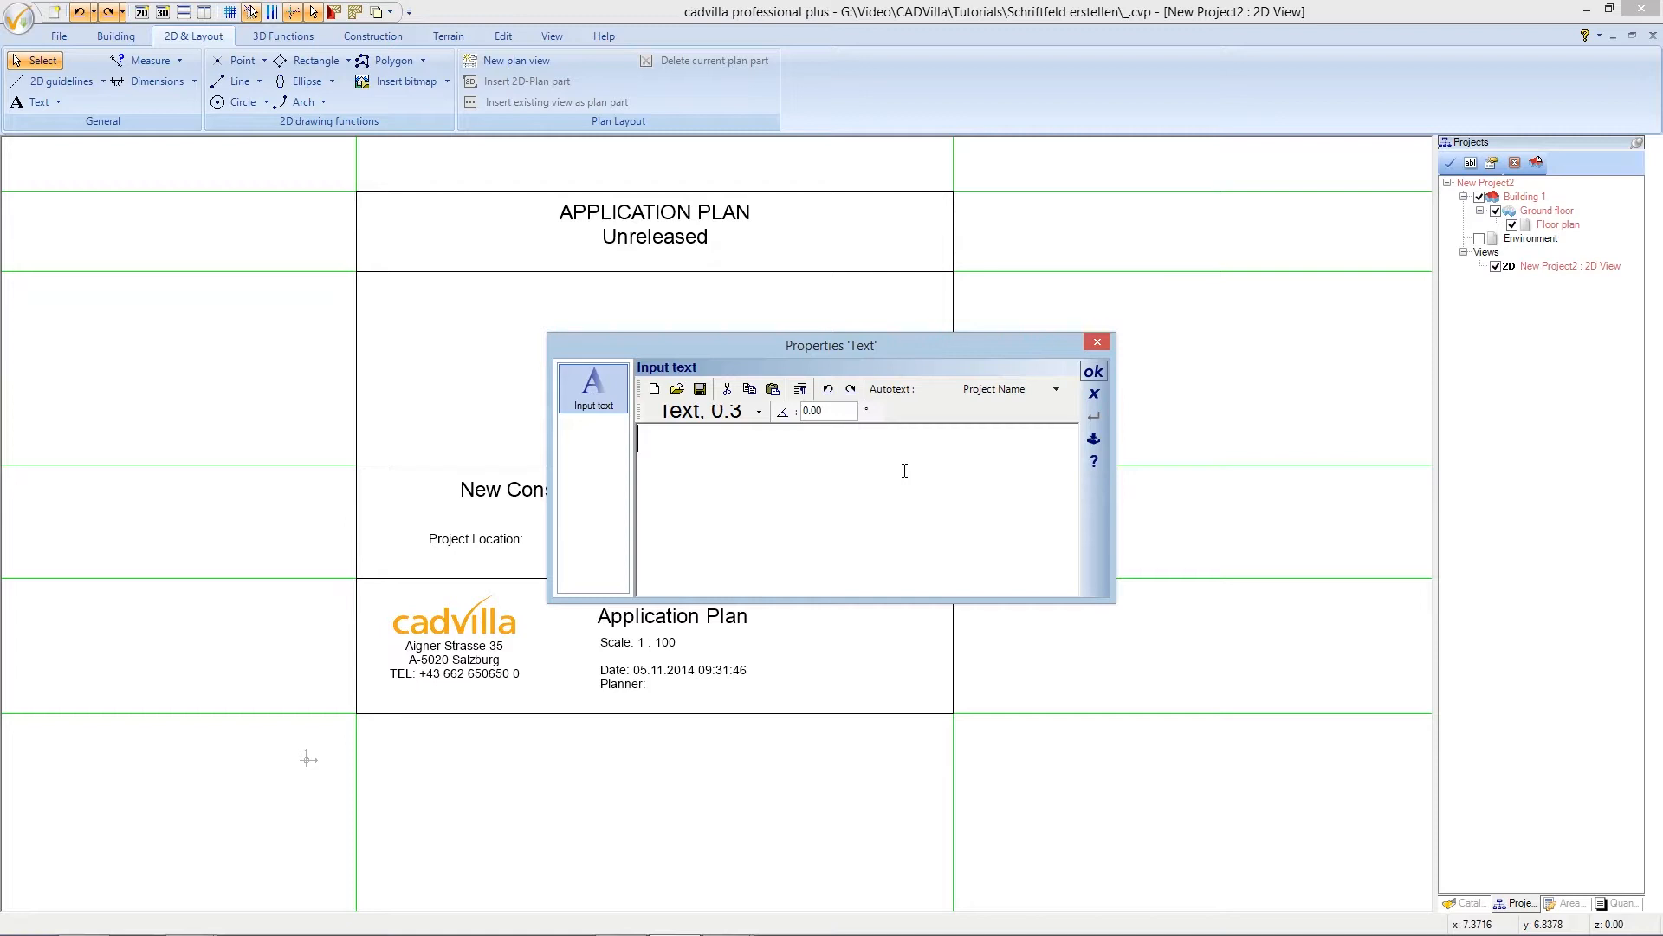
type("Doestreet 10")
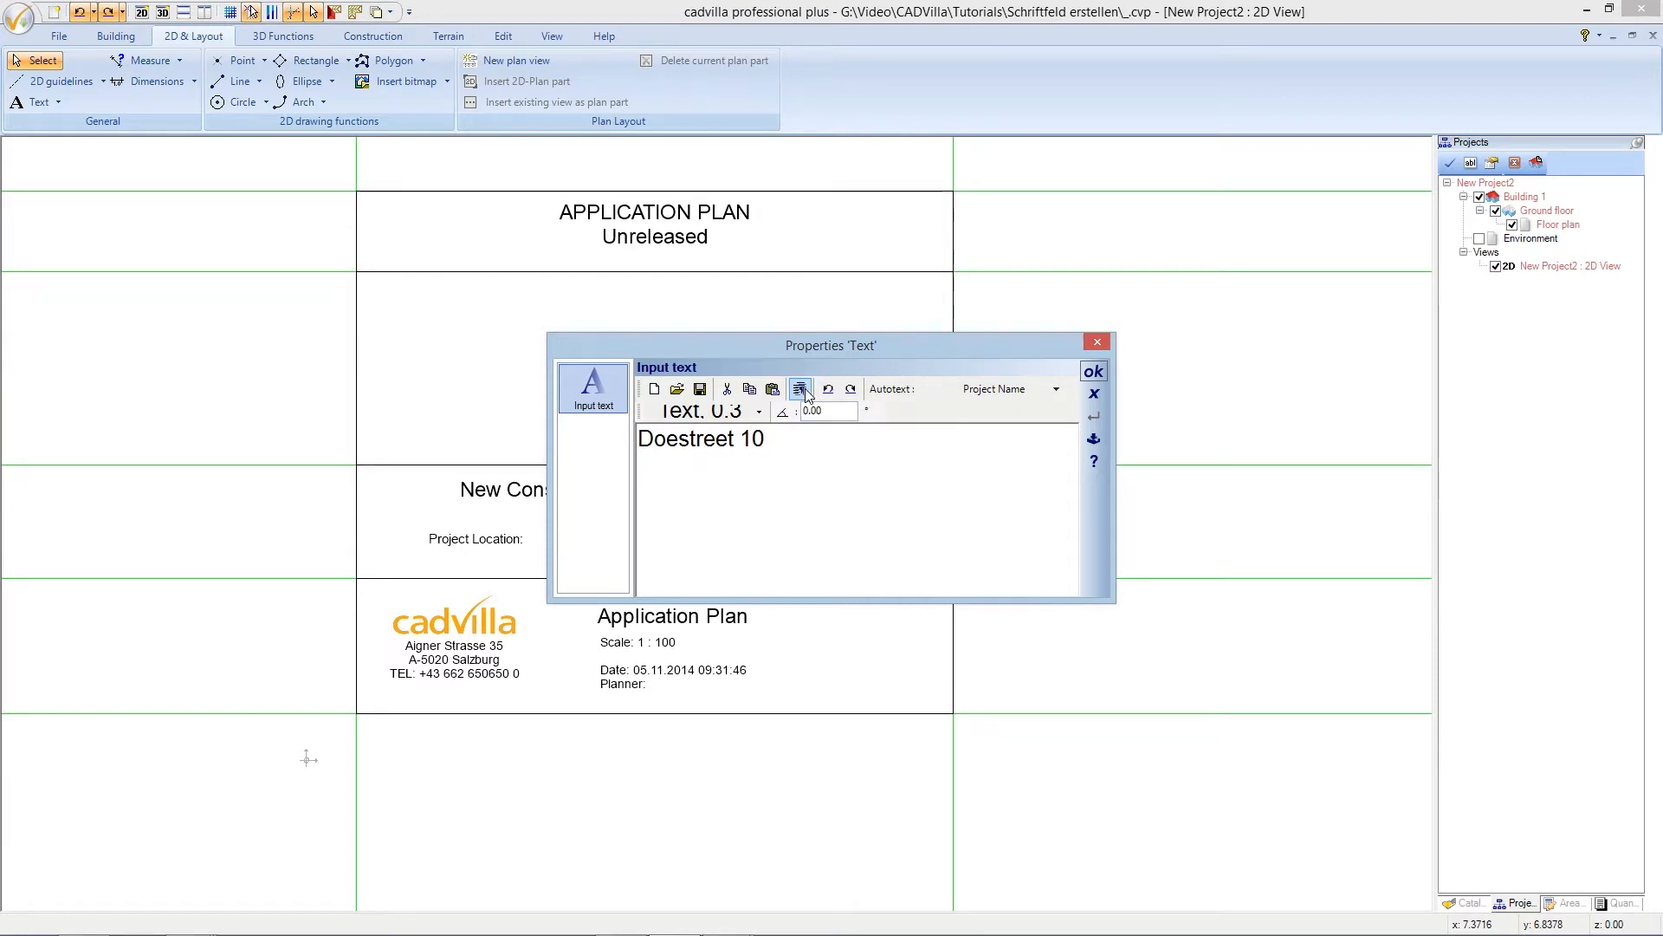
type("12345 Doetown")
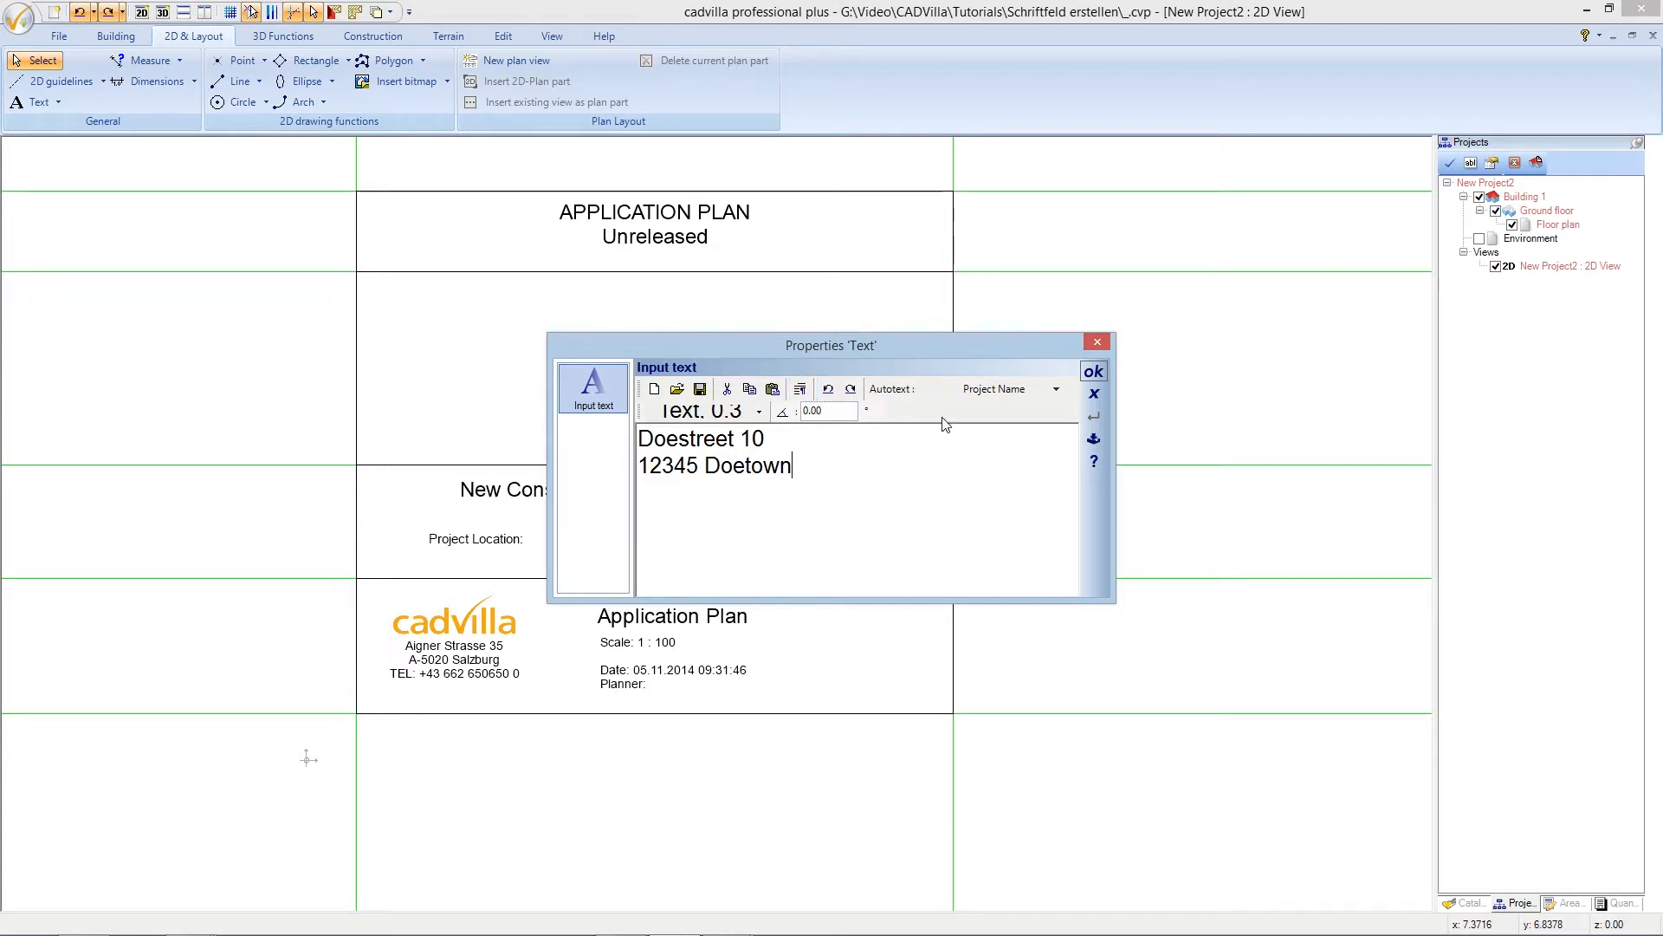
left_click(1093, 373)
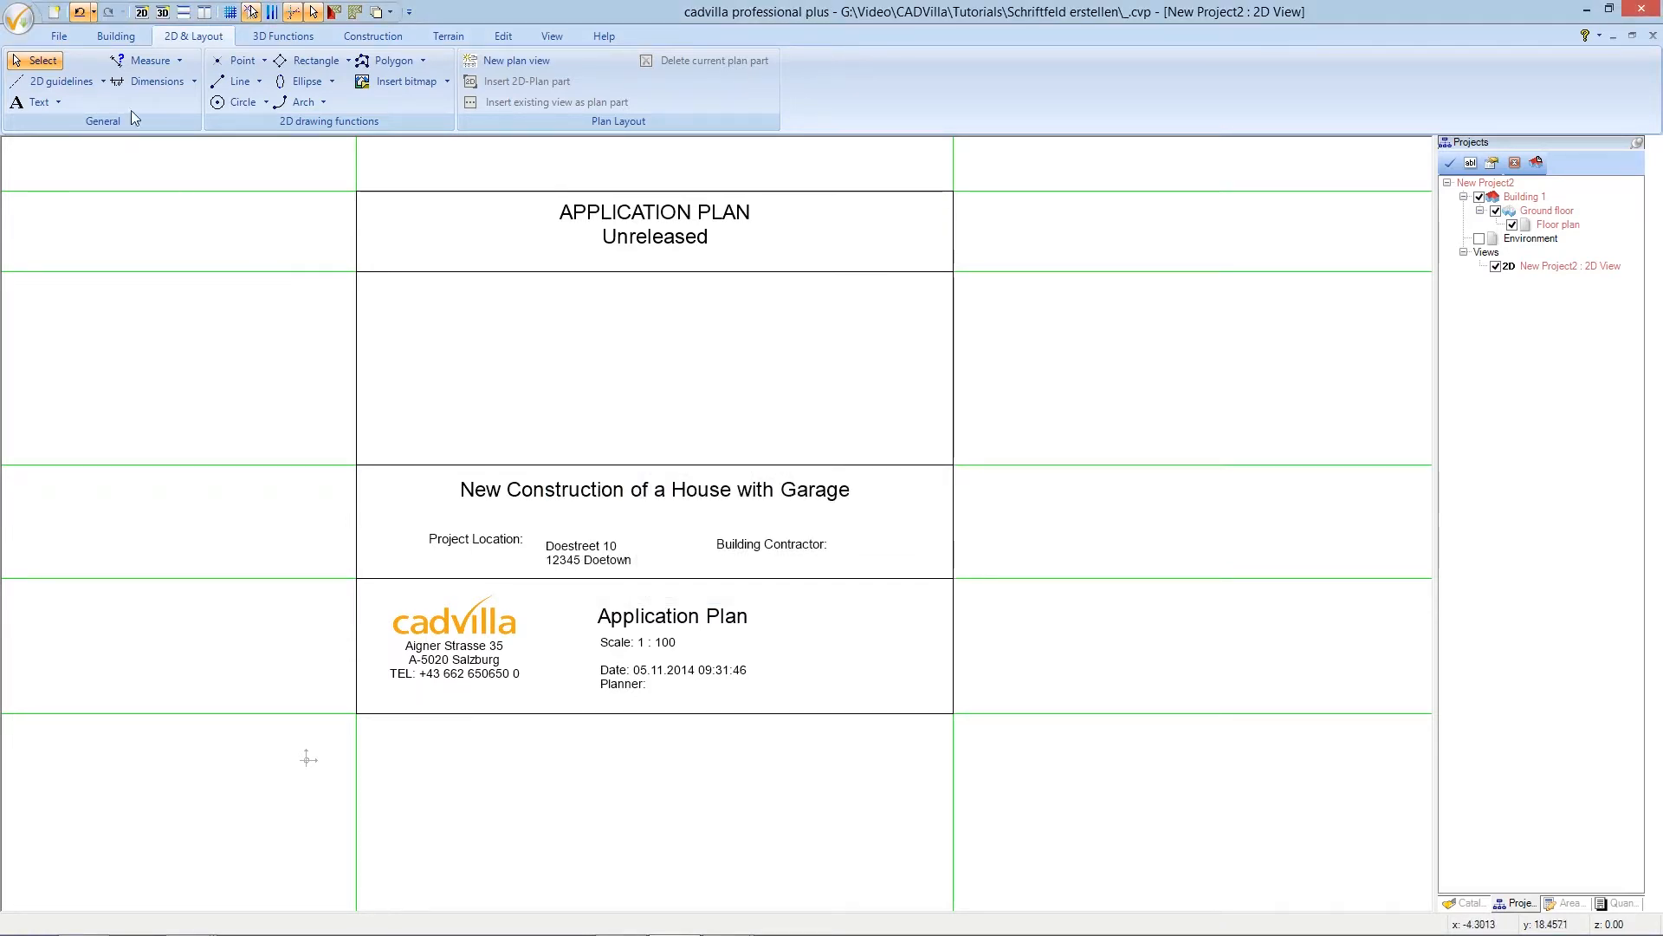
left_click(59, 102)
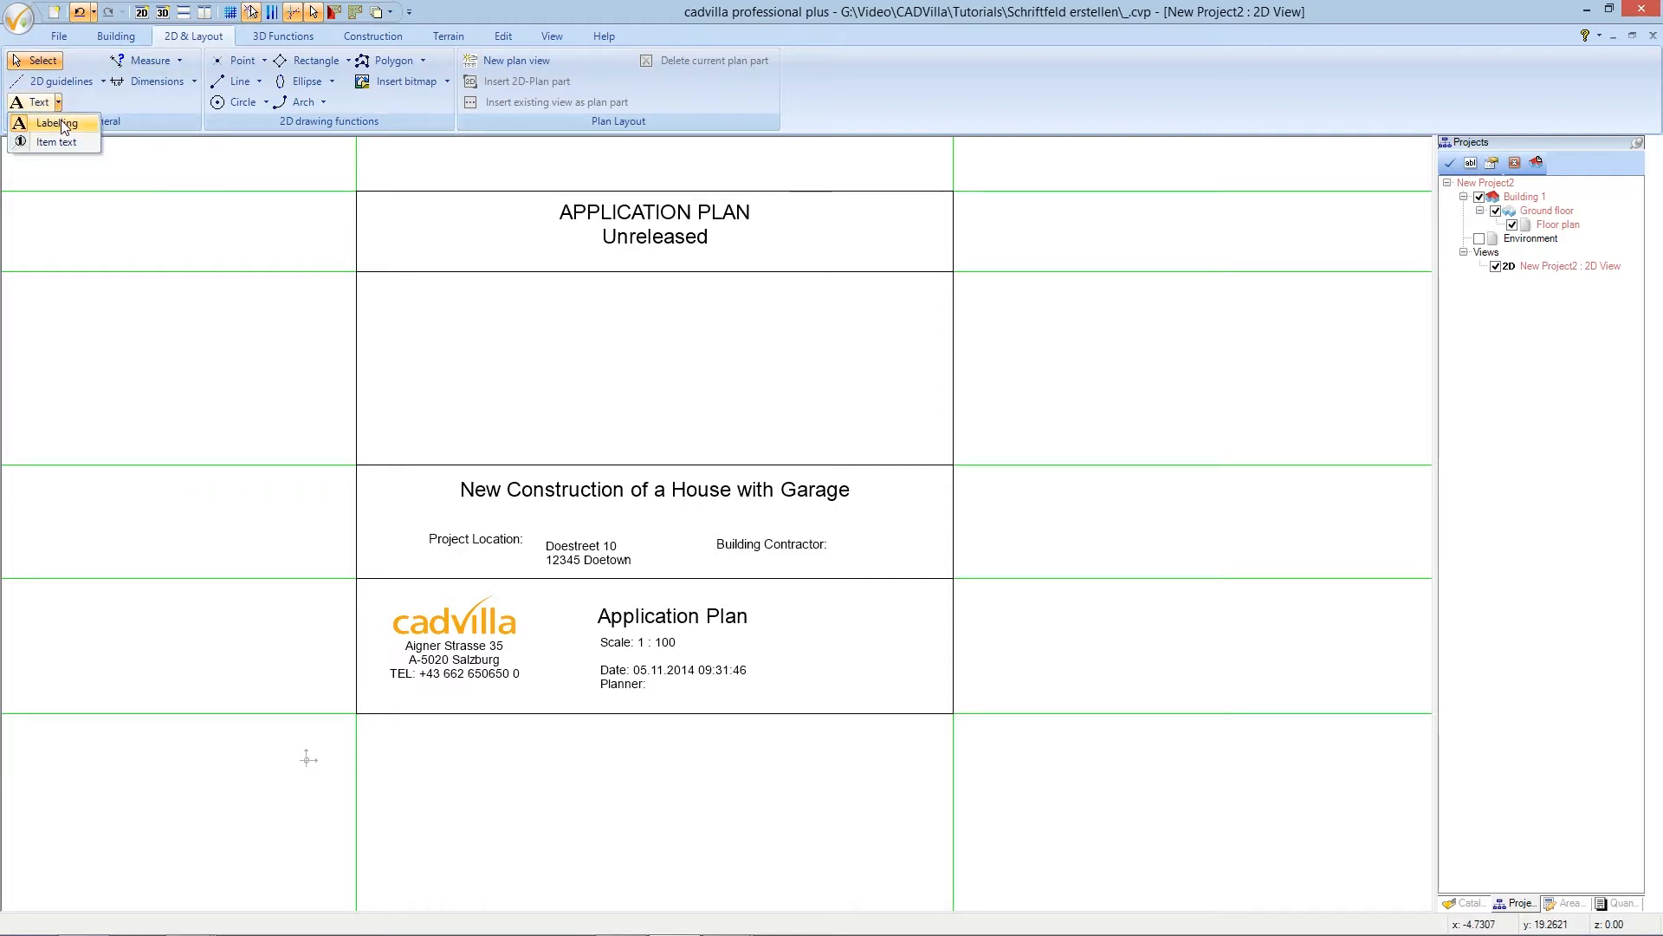
- Replace the prefilled text with the contractor's name, street and town on three lines and place it
left_click(61, 124)
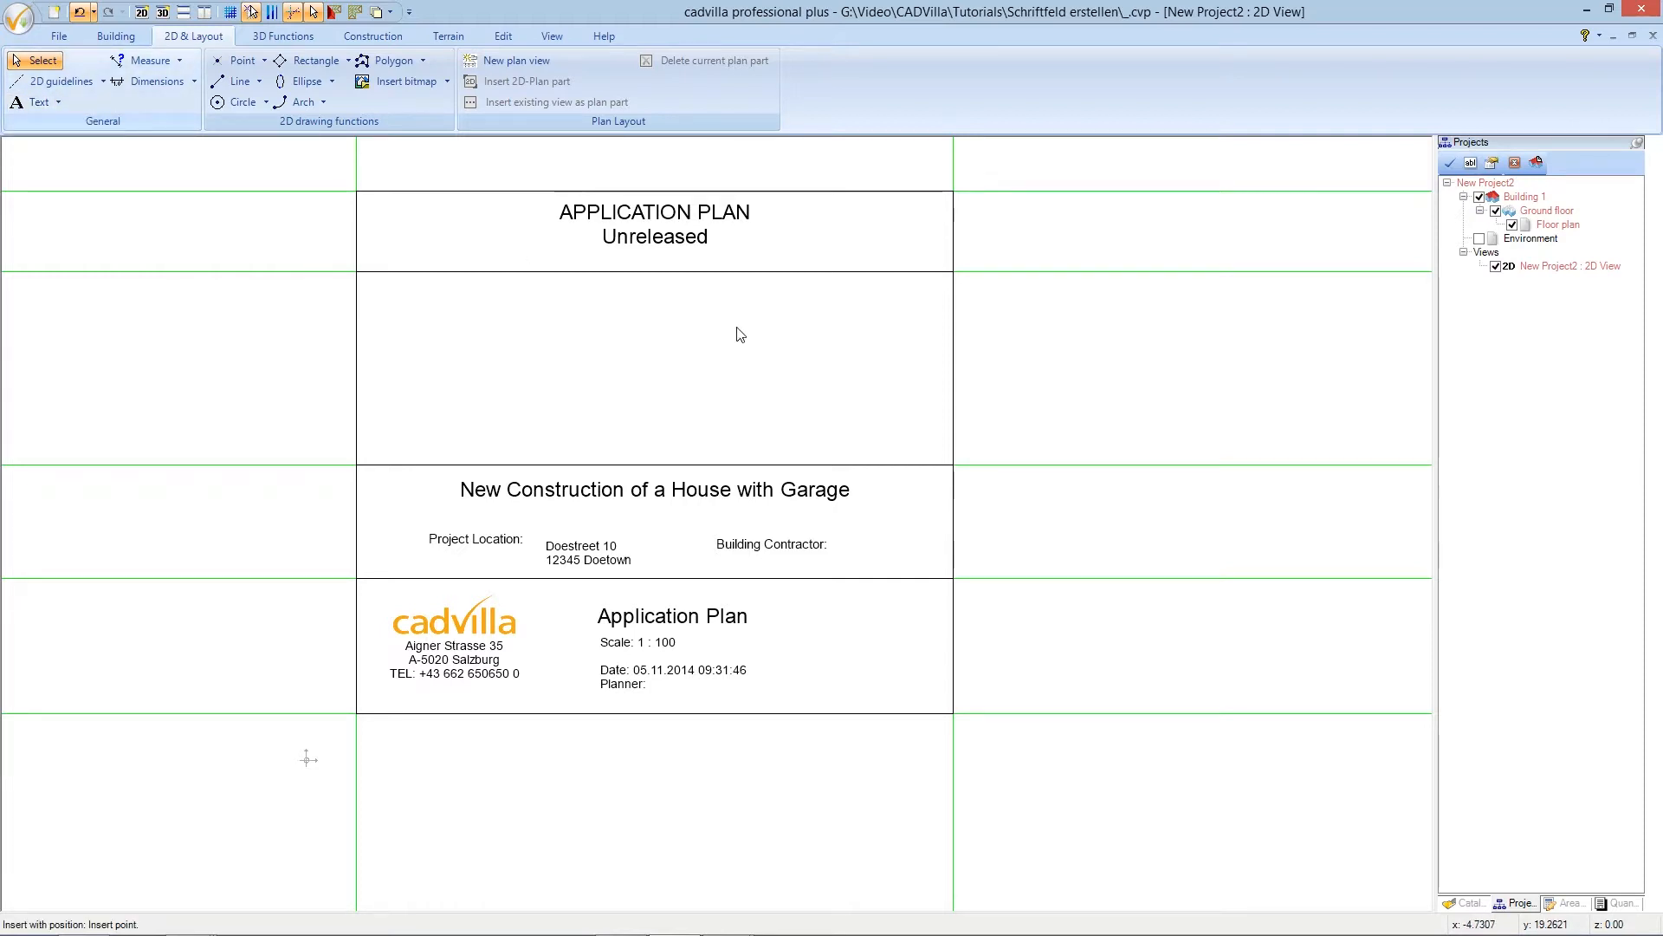
left_click(861, 551)
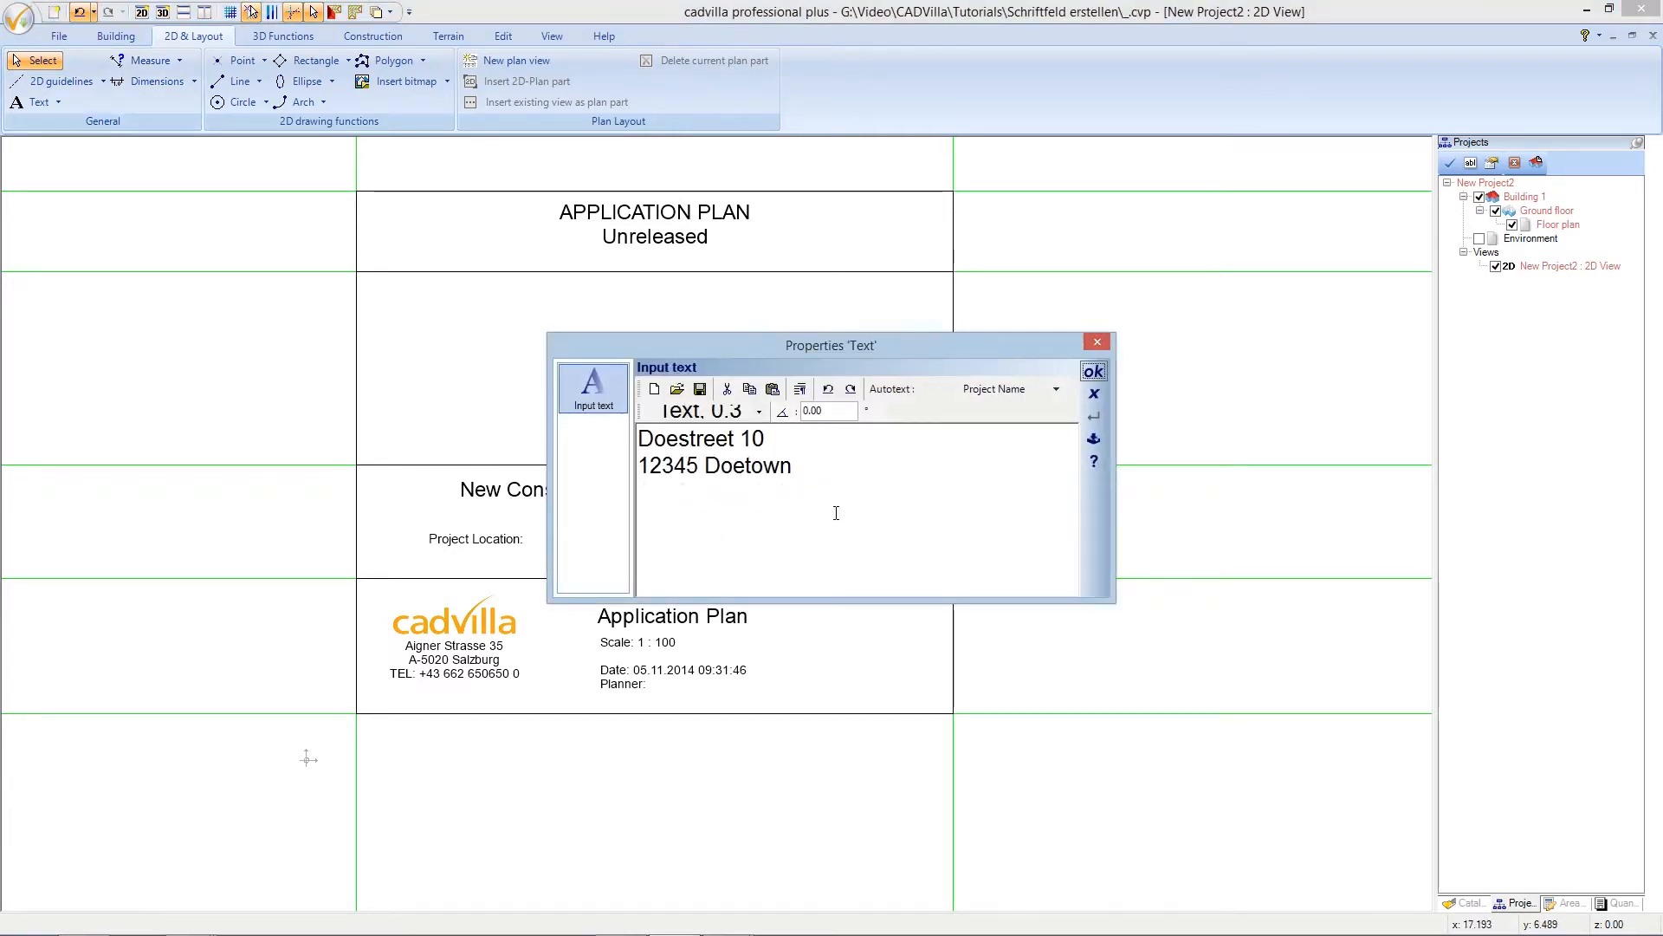
double_click(756, 469)
key("ctrl+a")
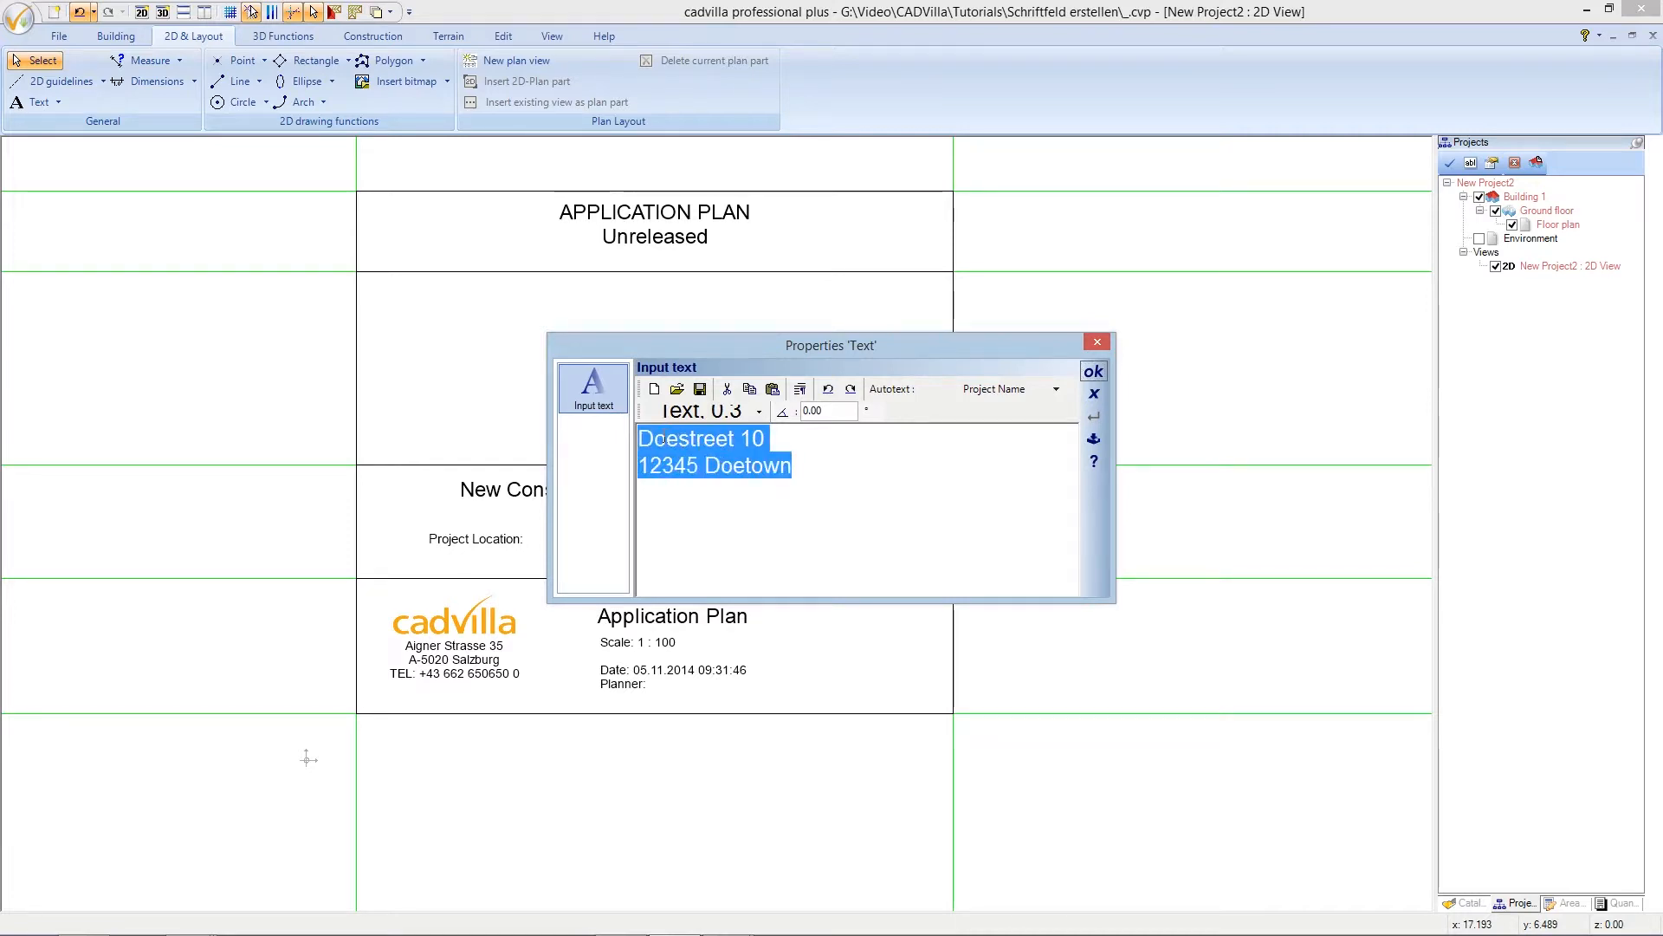
key("Delete")
type("Jo")
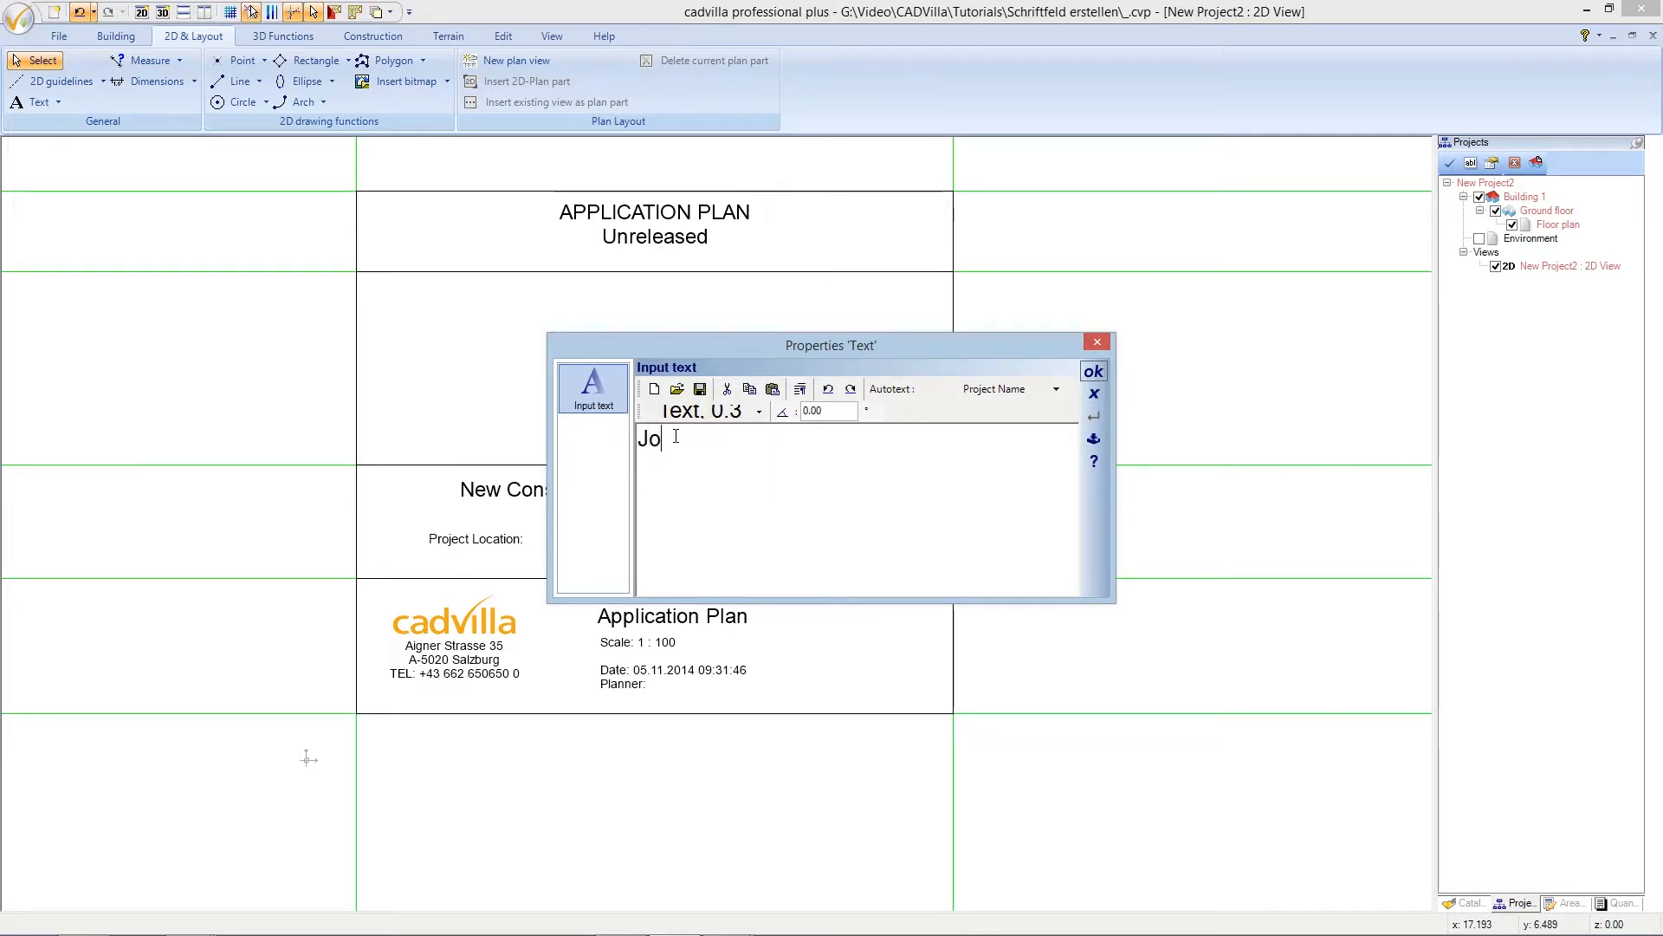
type("hn Doe")
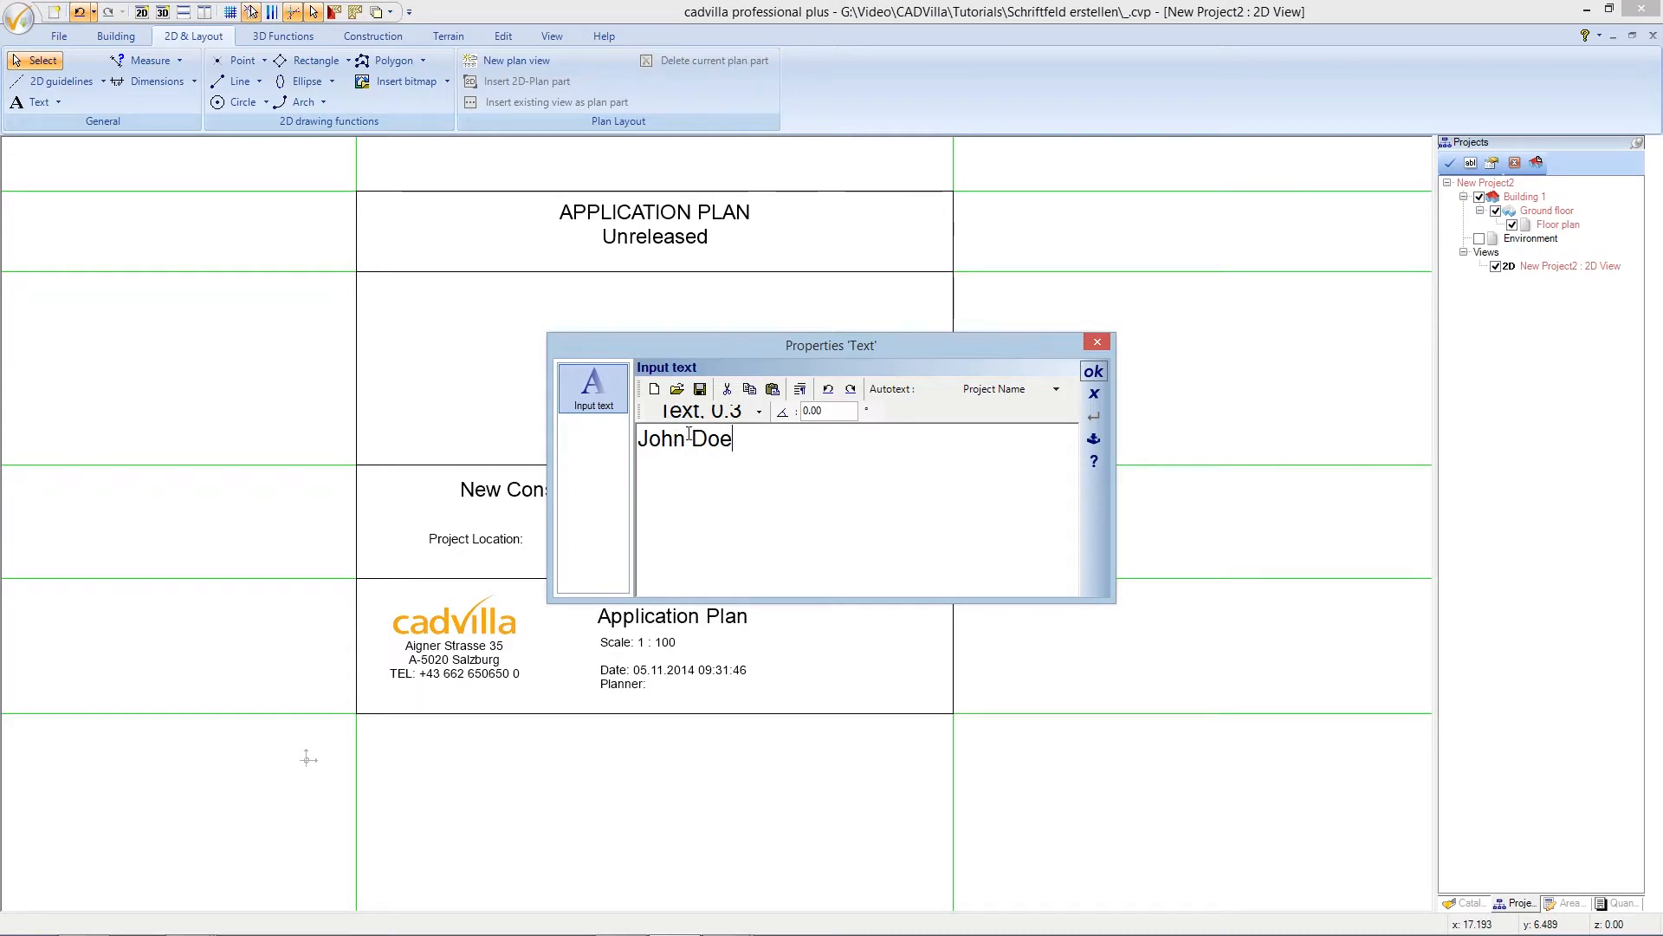
key("Return")
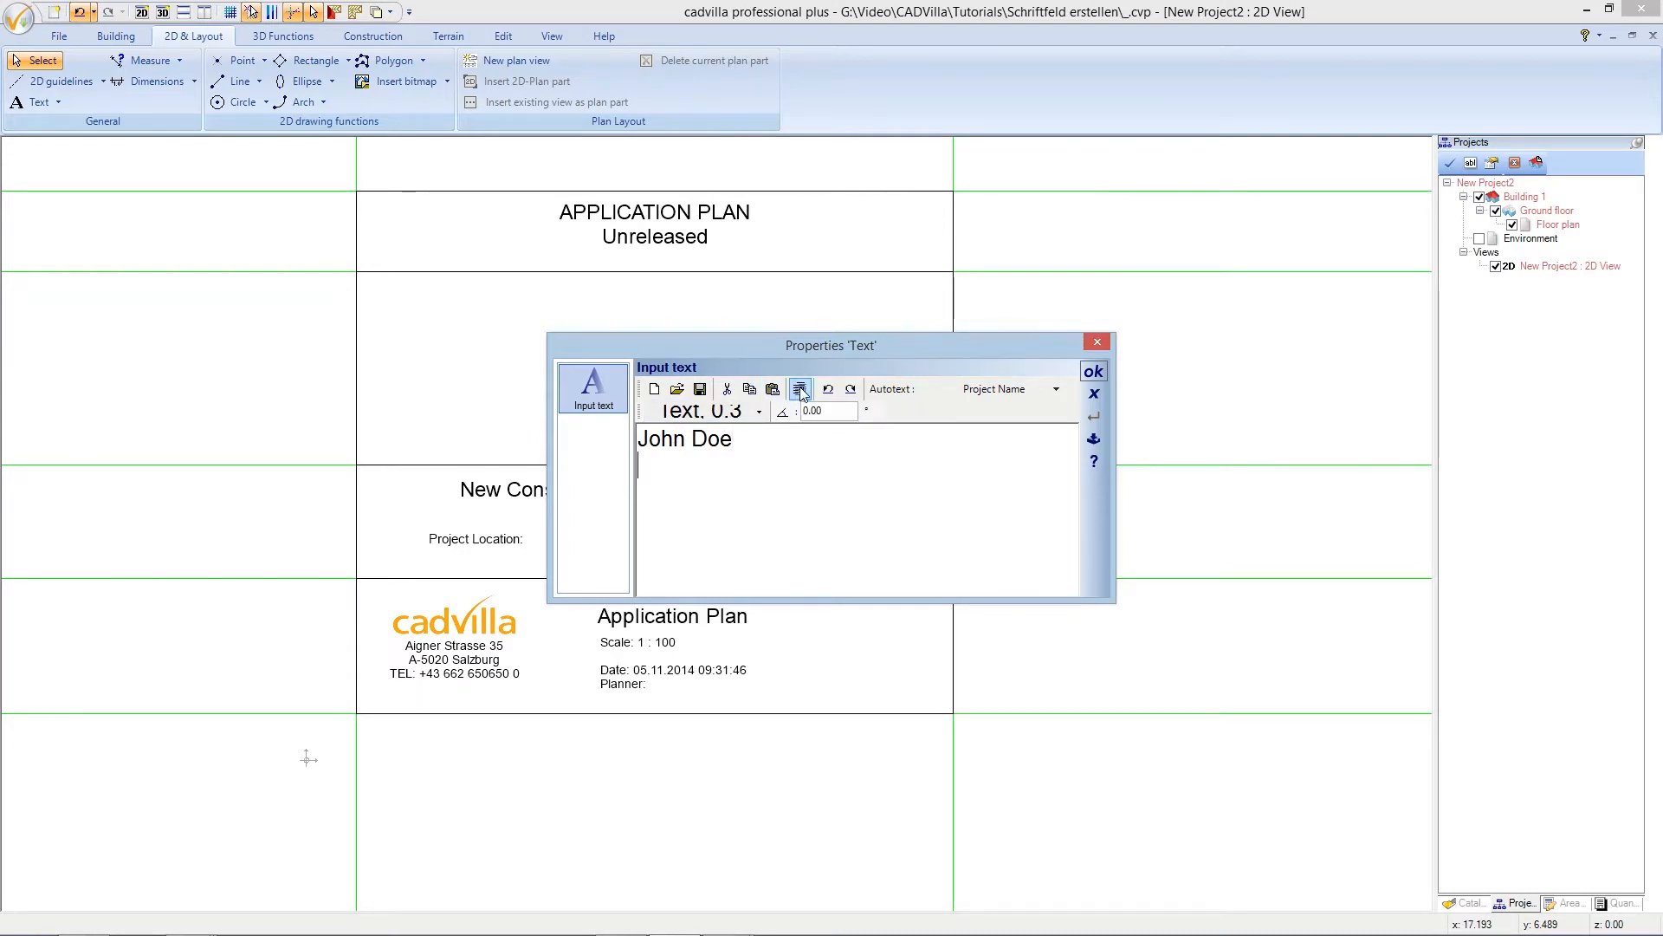
type("Doe Road ")
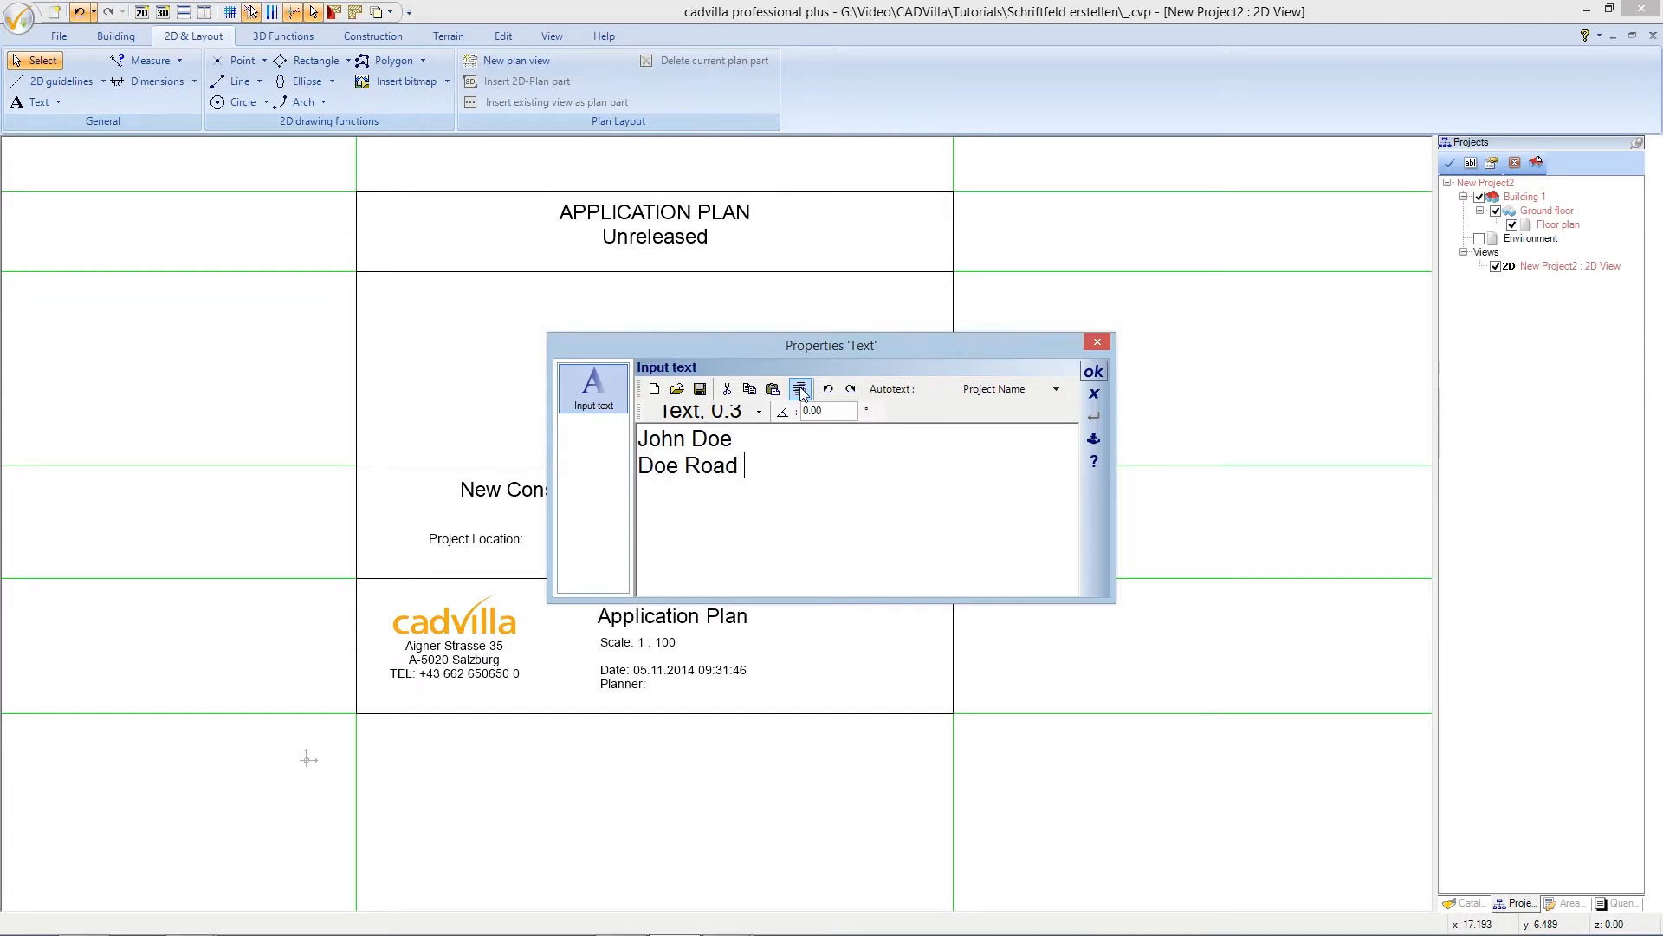
type("5")
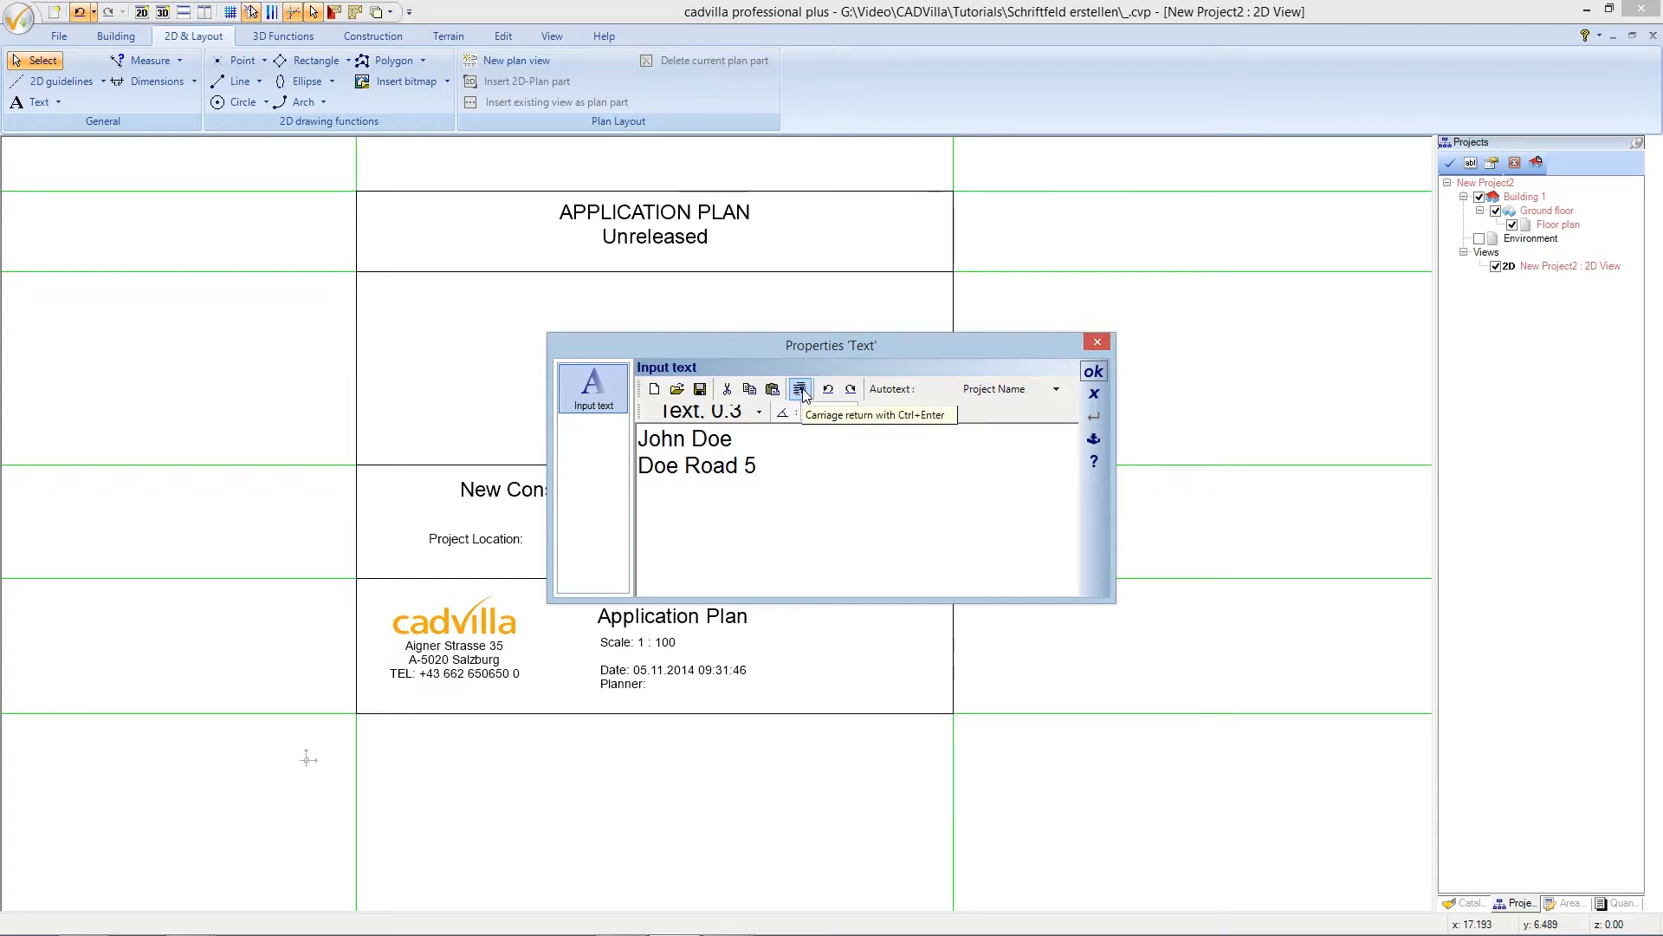
key("ctrl+Return")
type("789")
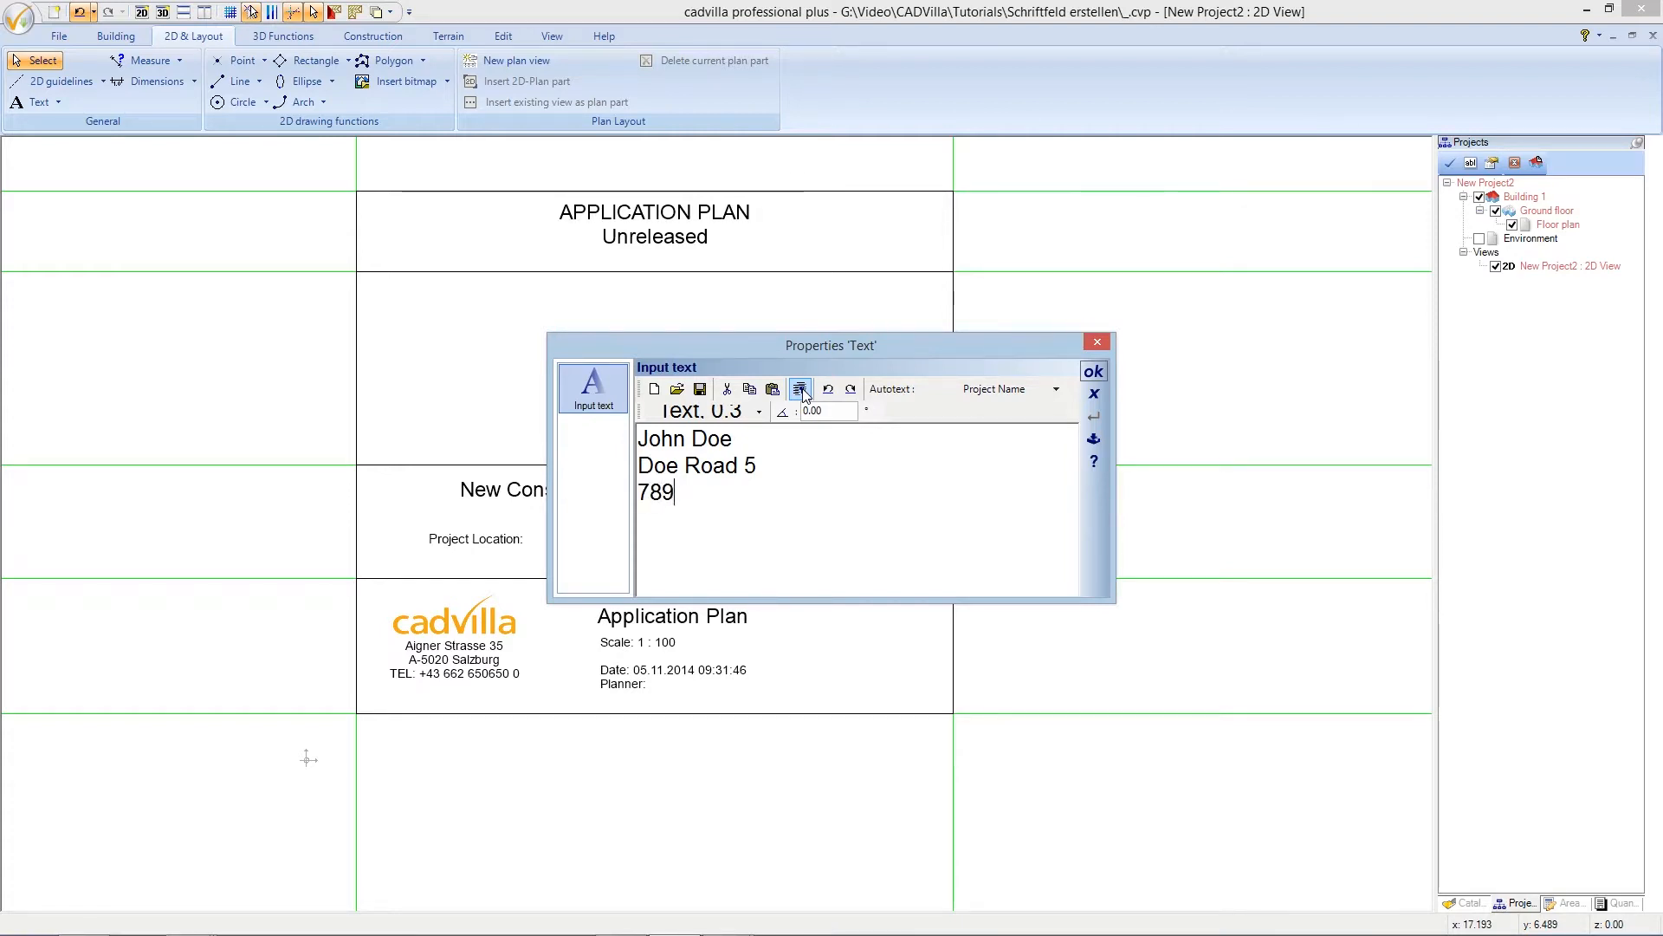
type("0 City of")
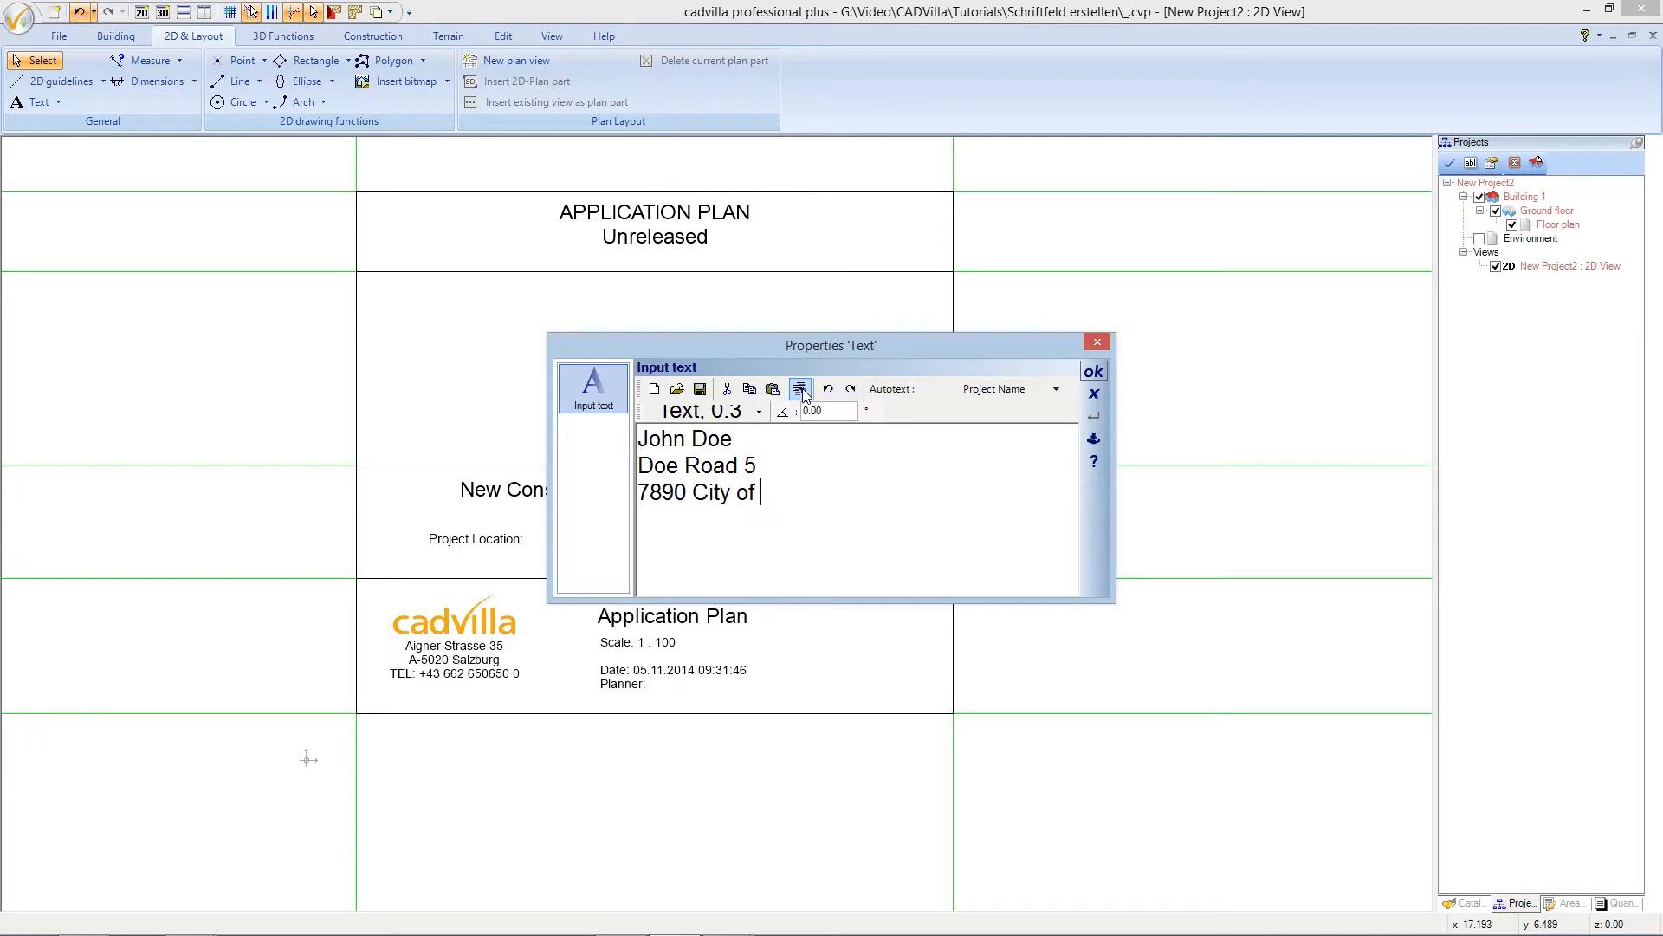
type(" Doe")
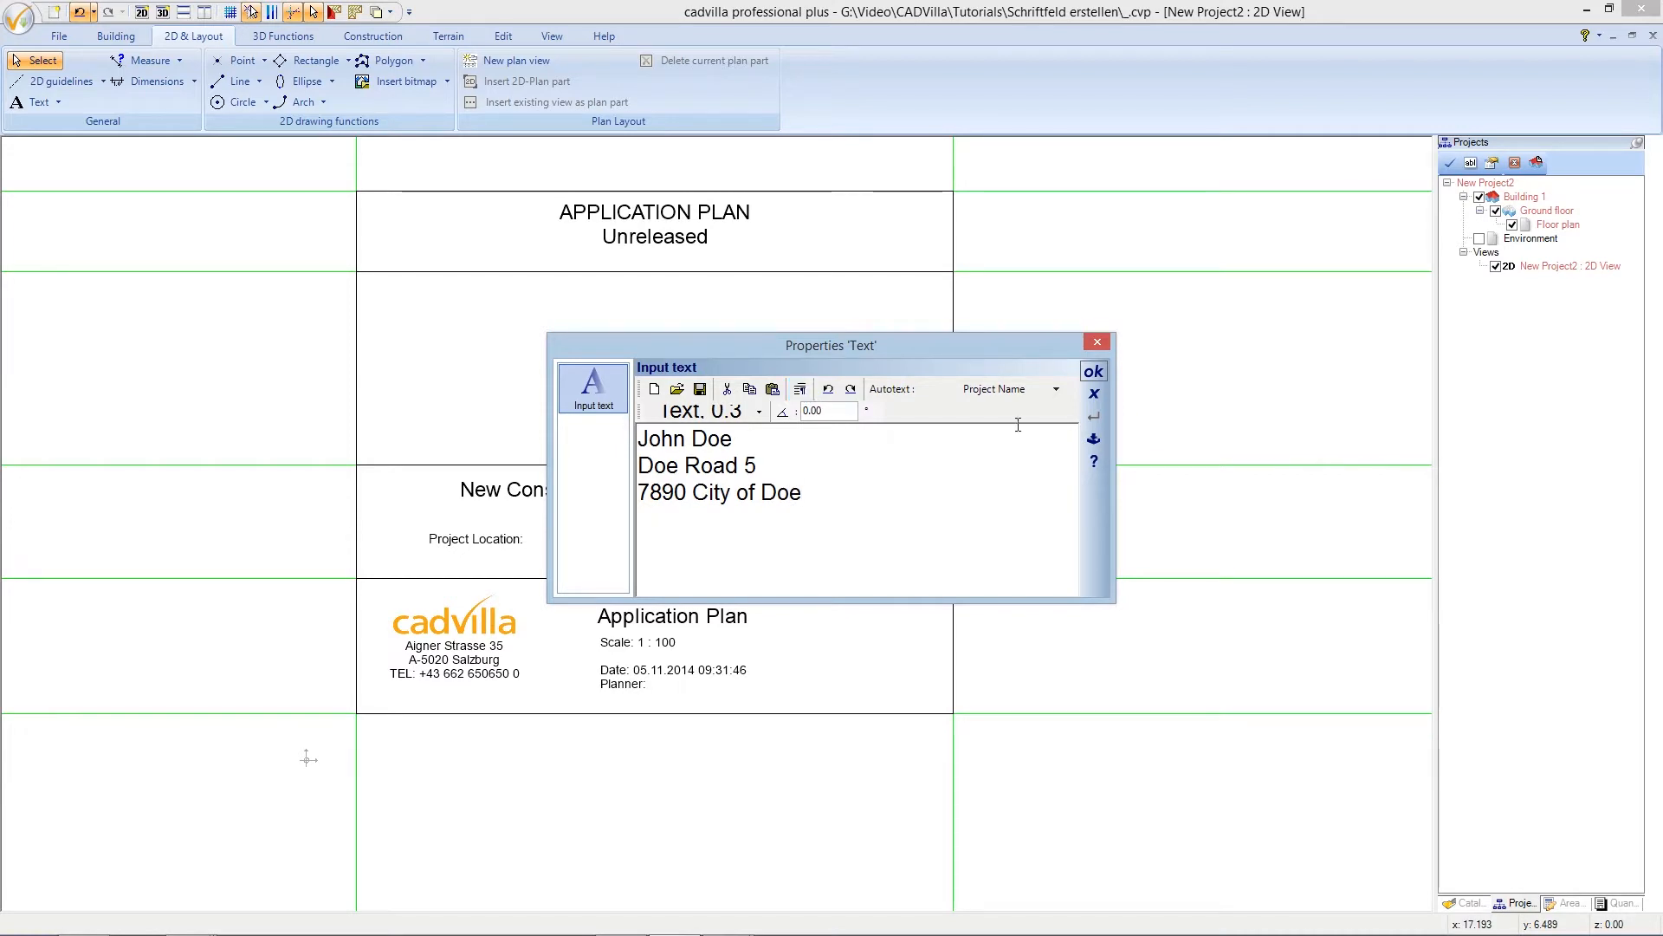
left_click(1094, 372)
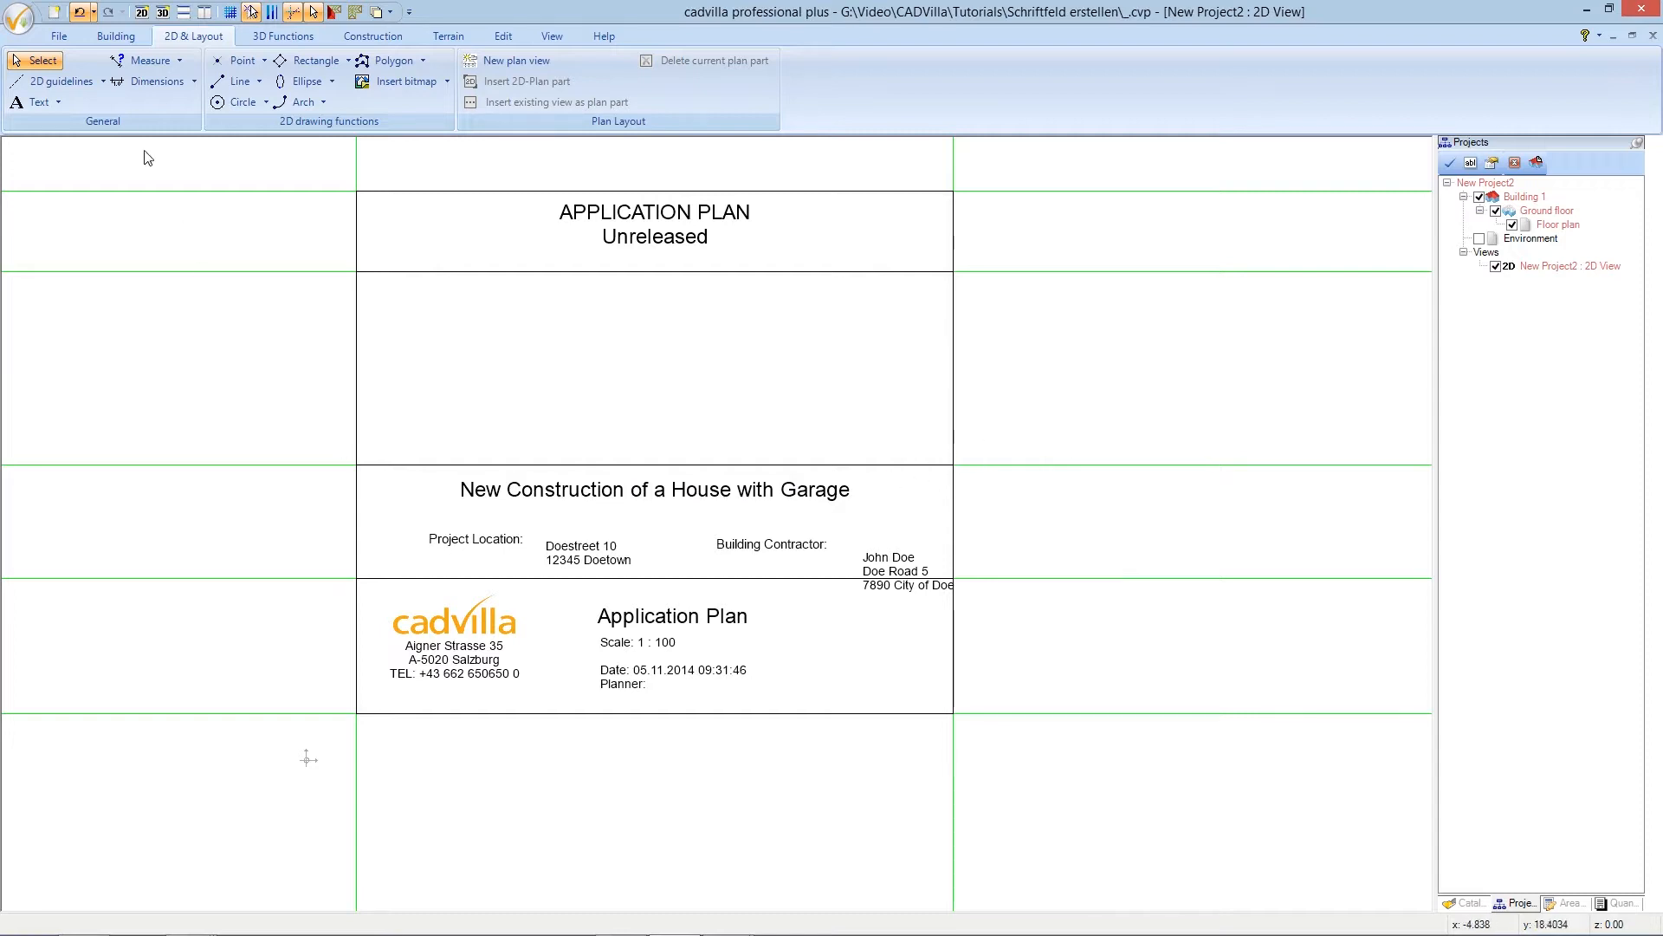
left_click(23, 23)
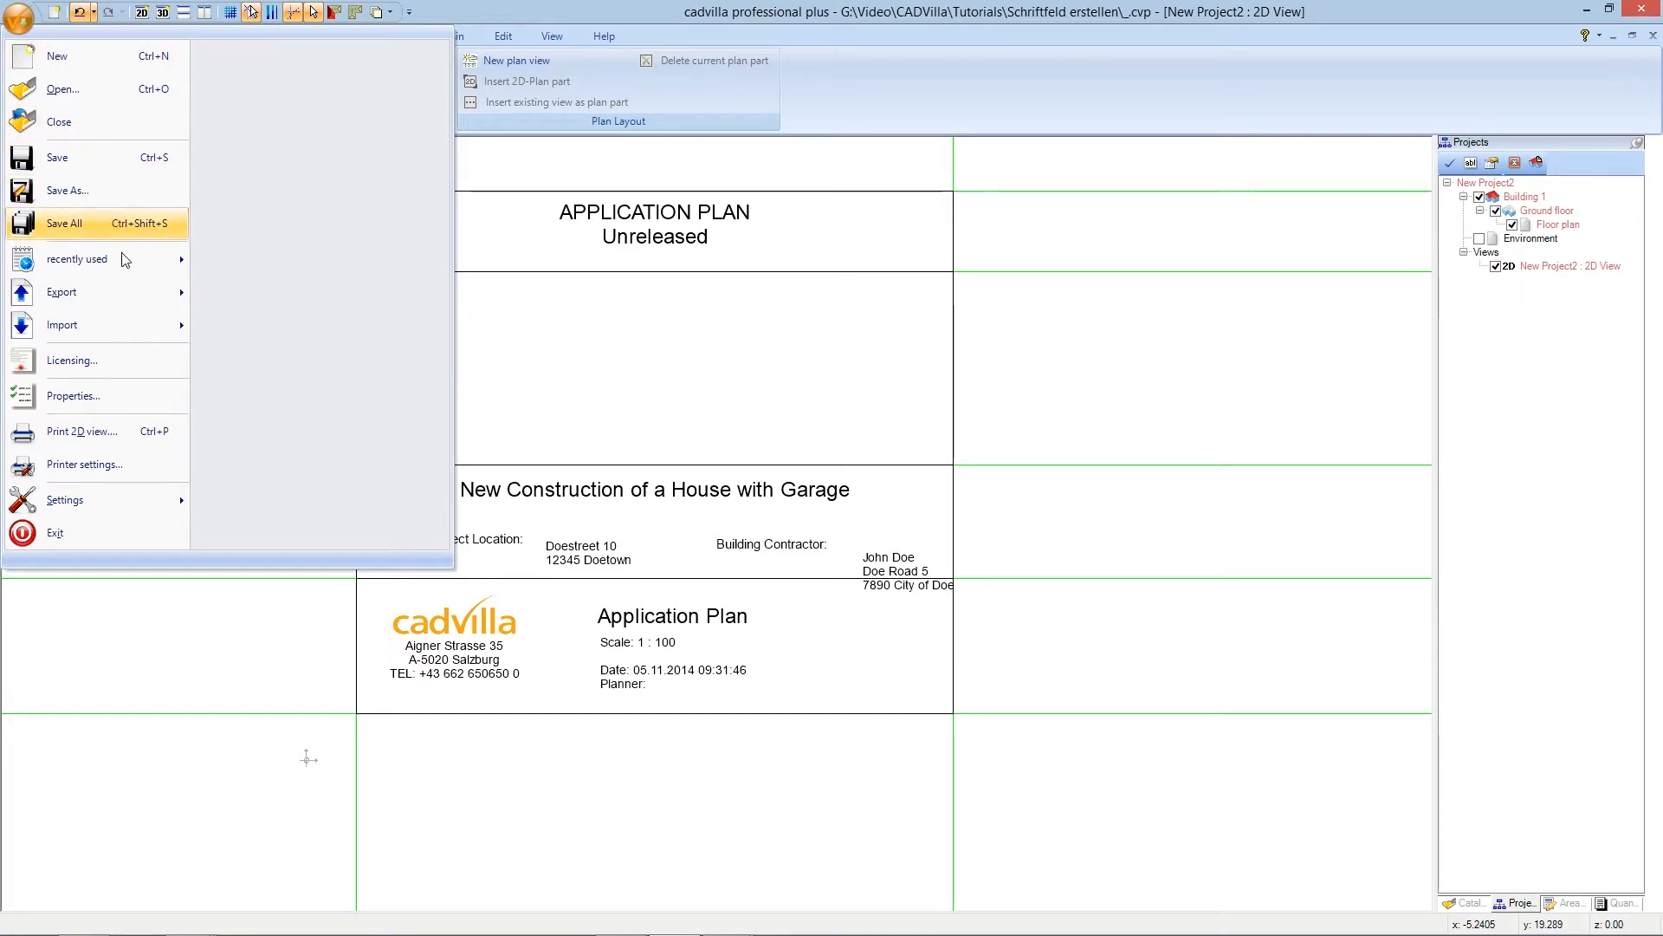
left_click(102, 399)
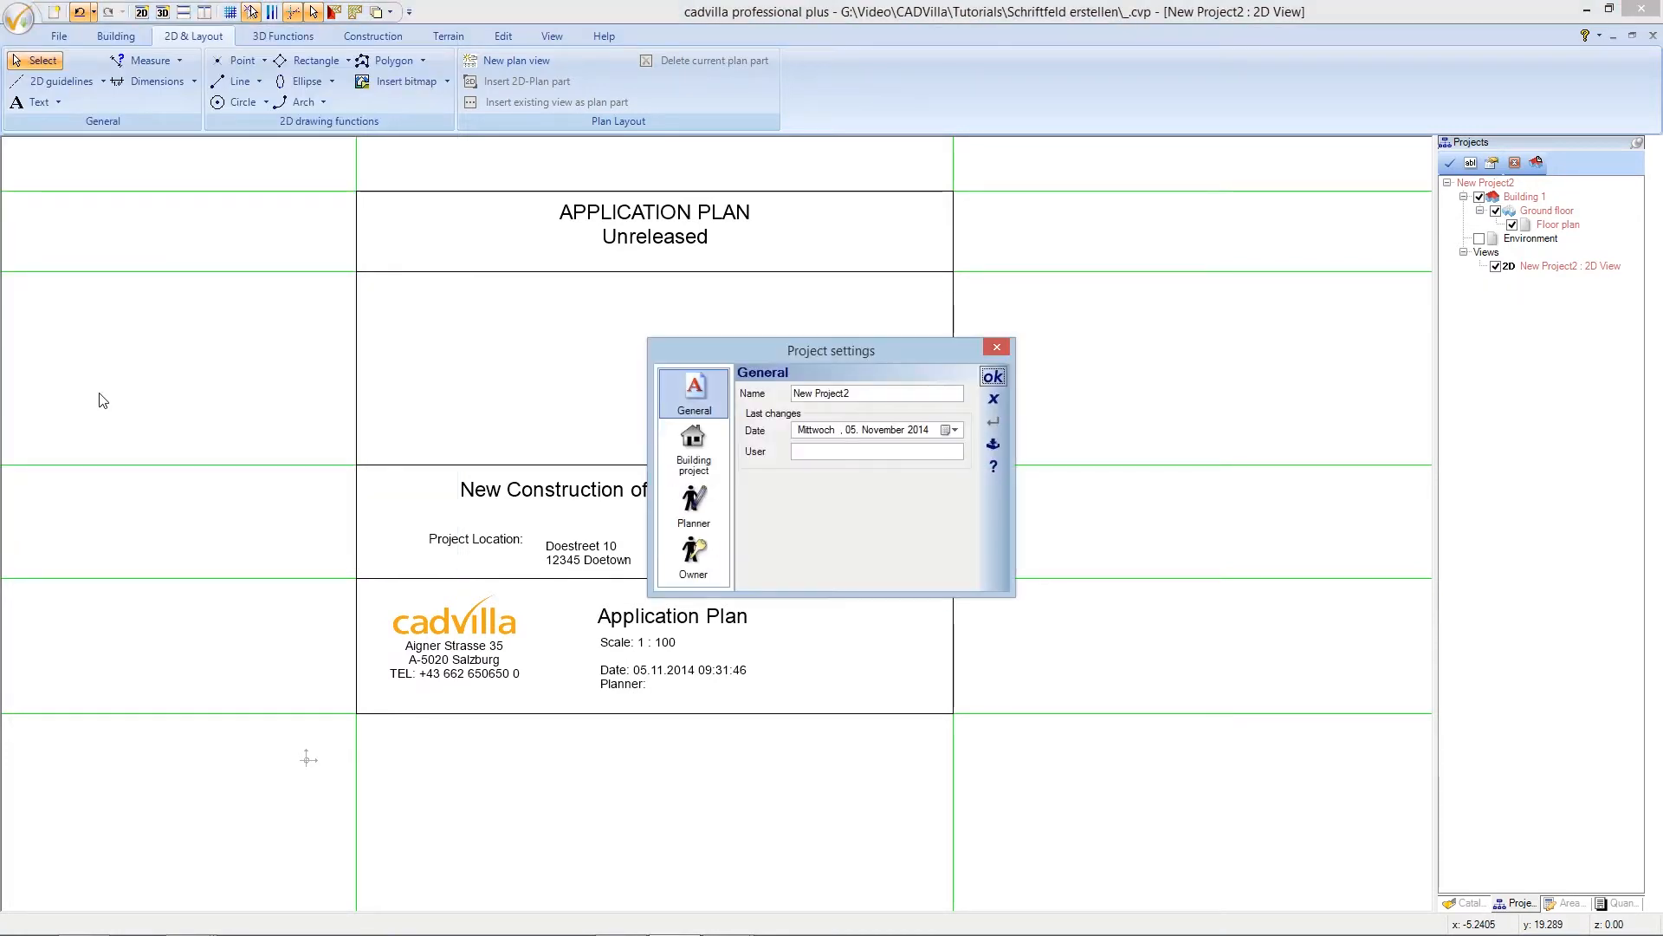
left_click(689, 443)
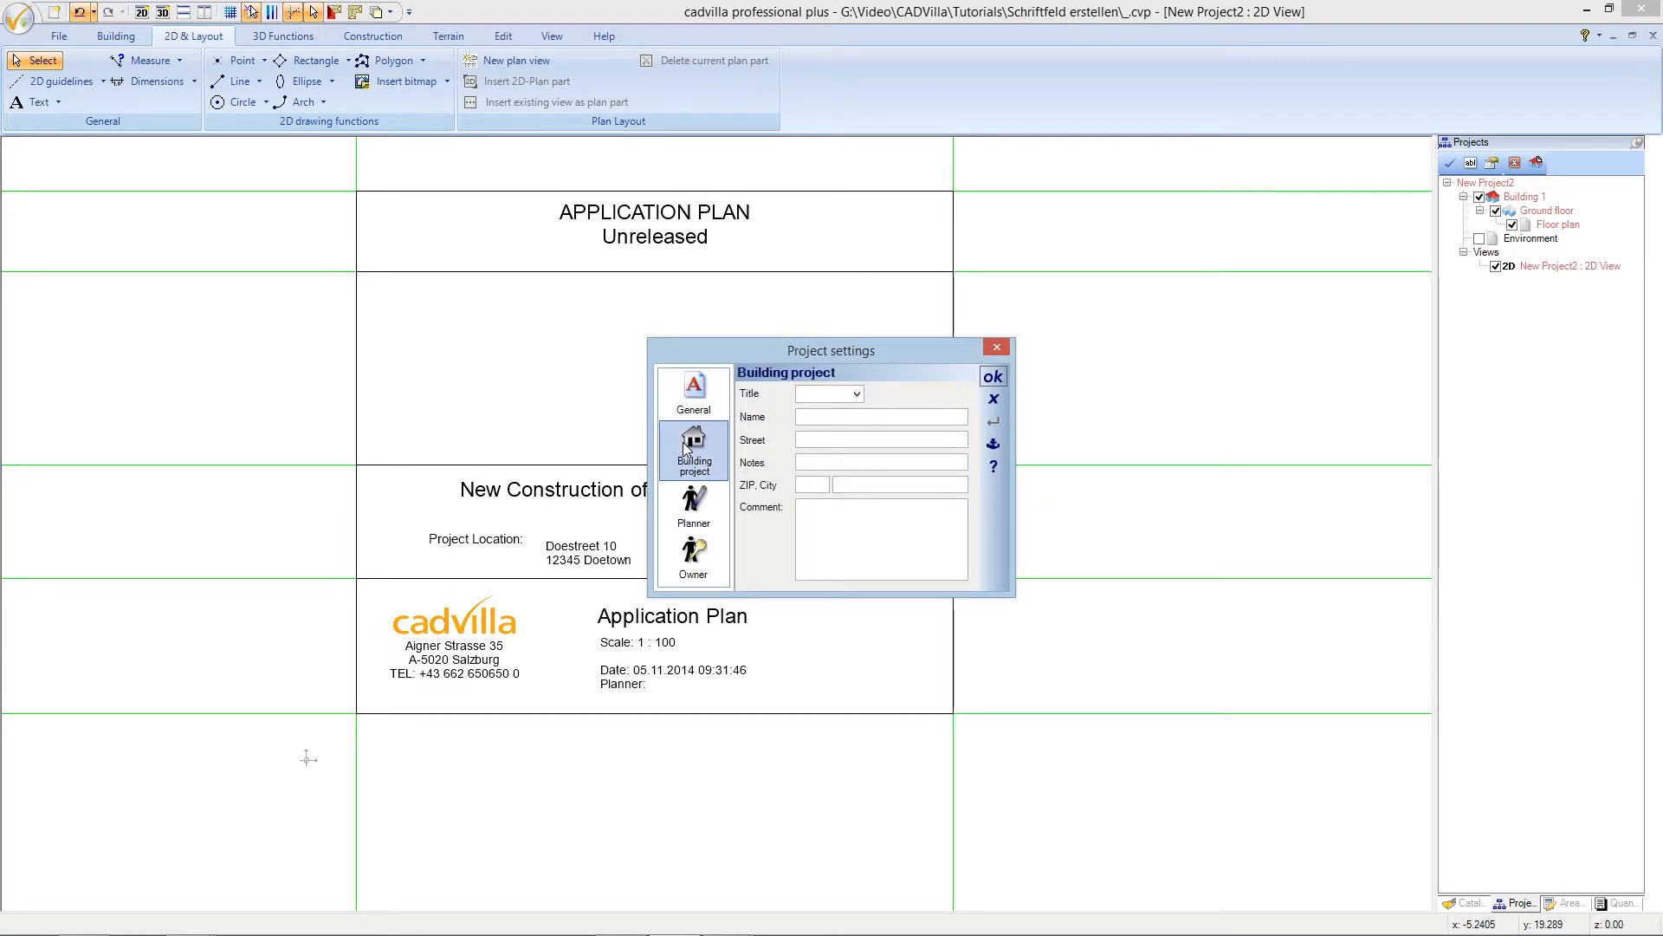
left_click(706, 500)
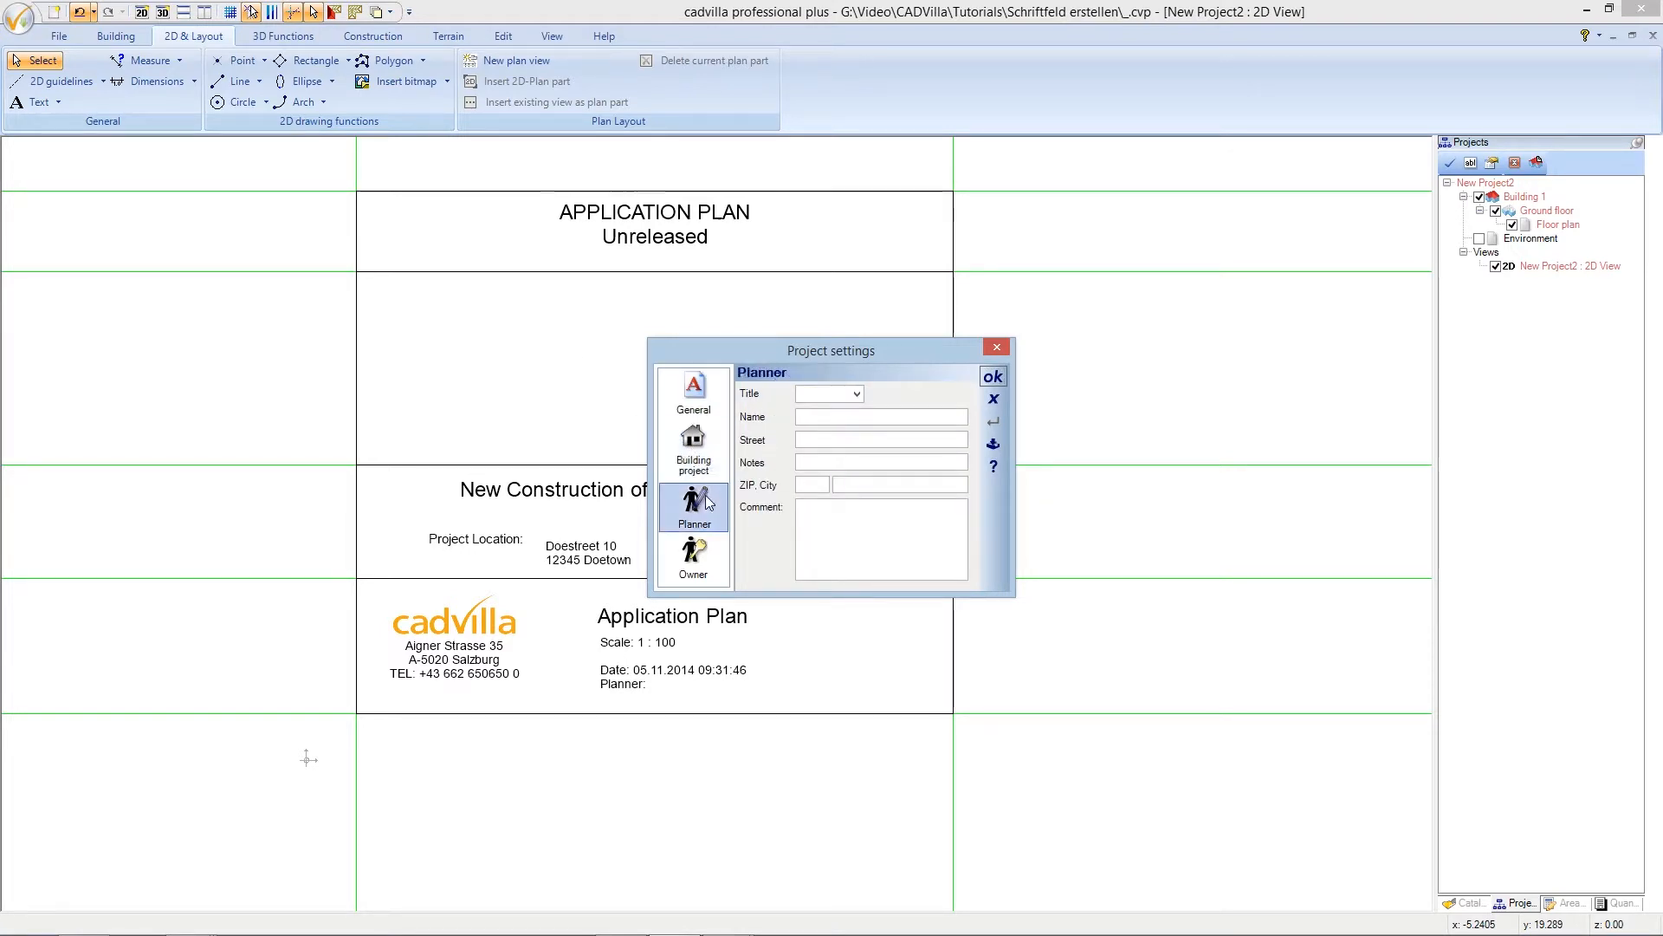
left_click(704, 559)
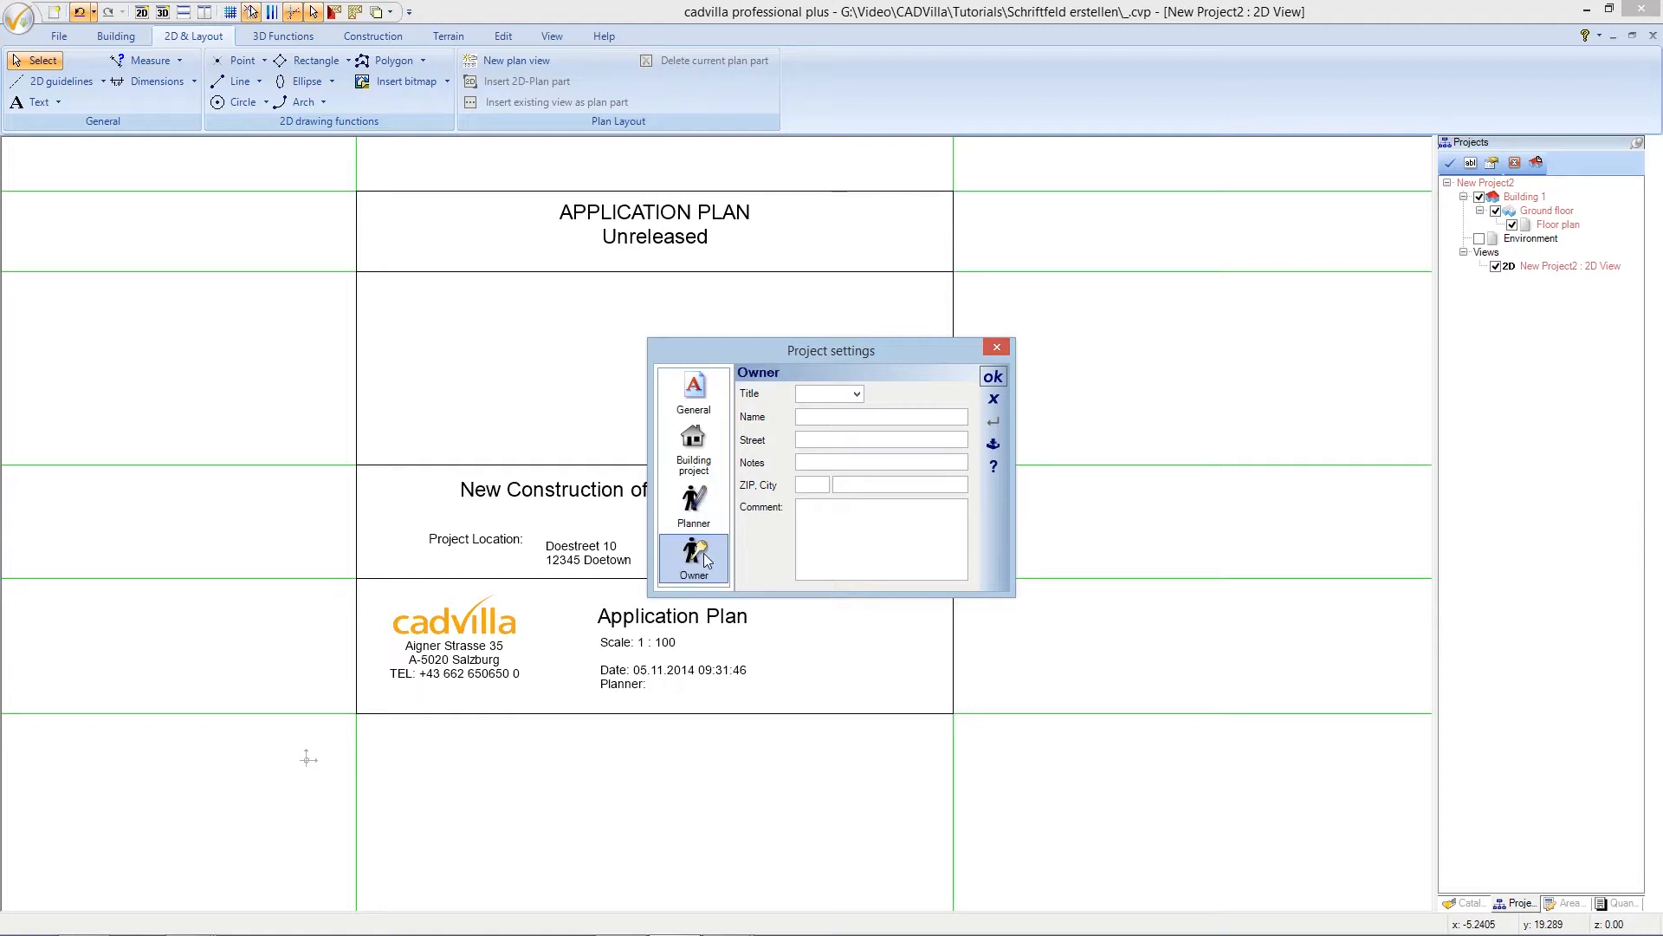
left_click(709, 471)
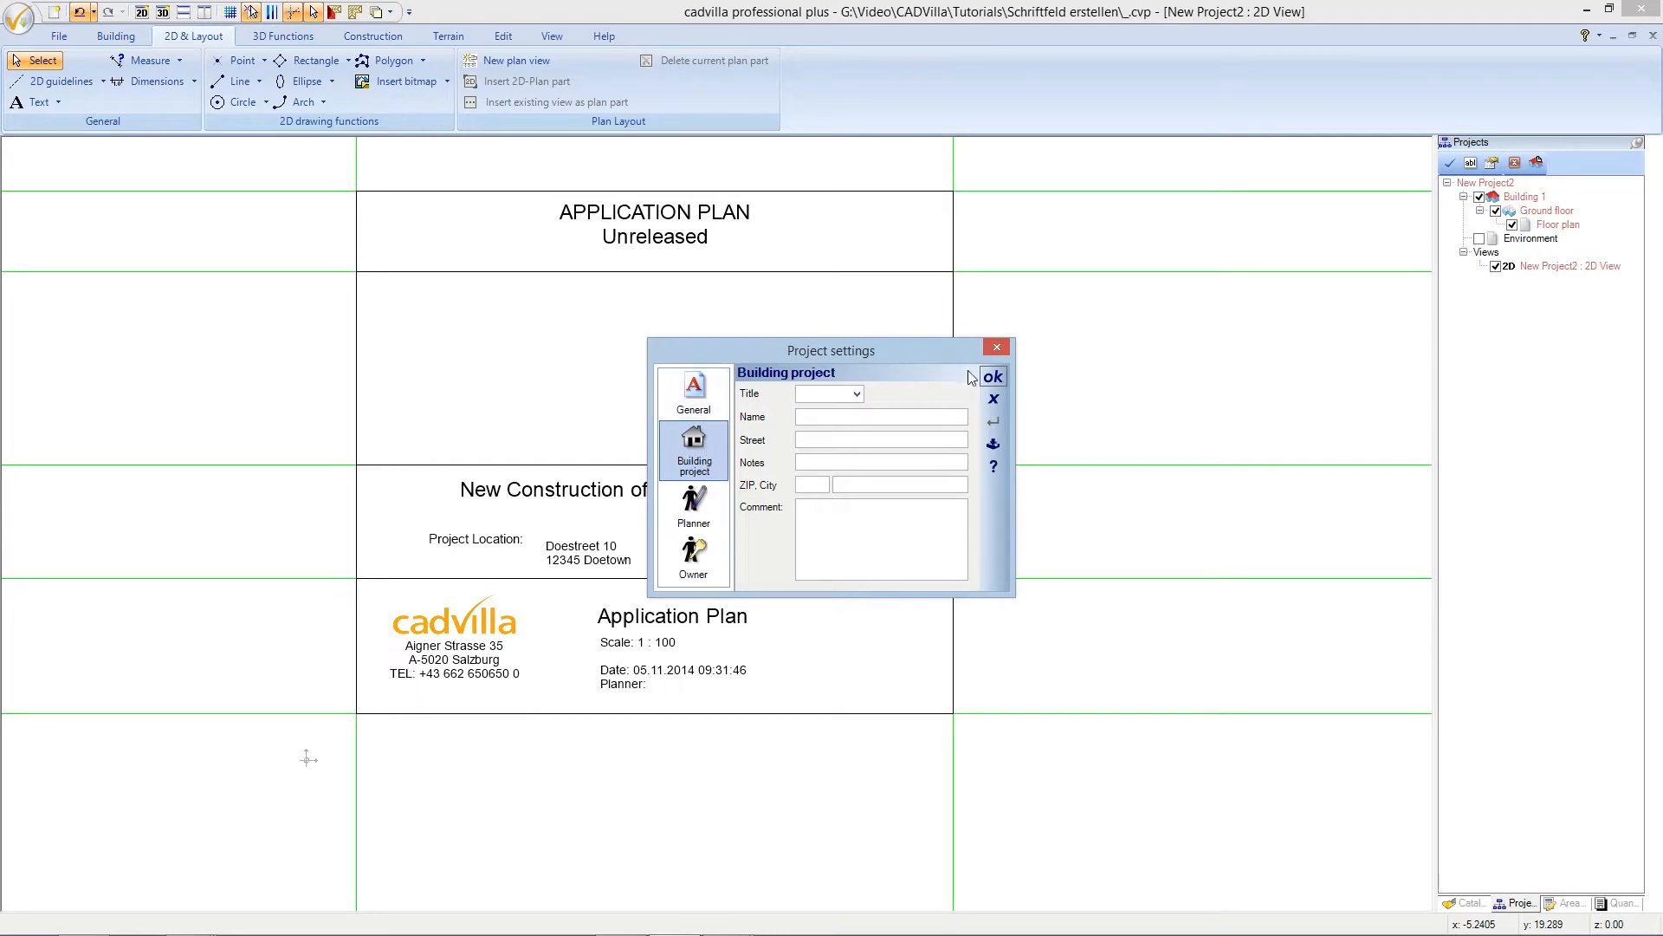
left_click(993, 377)
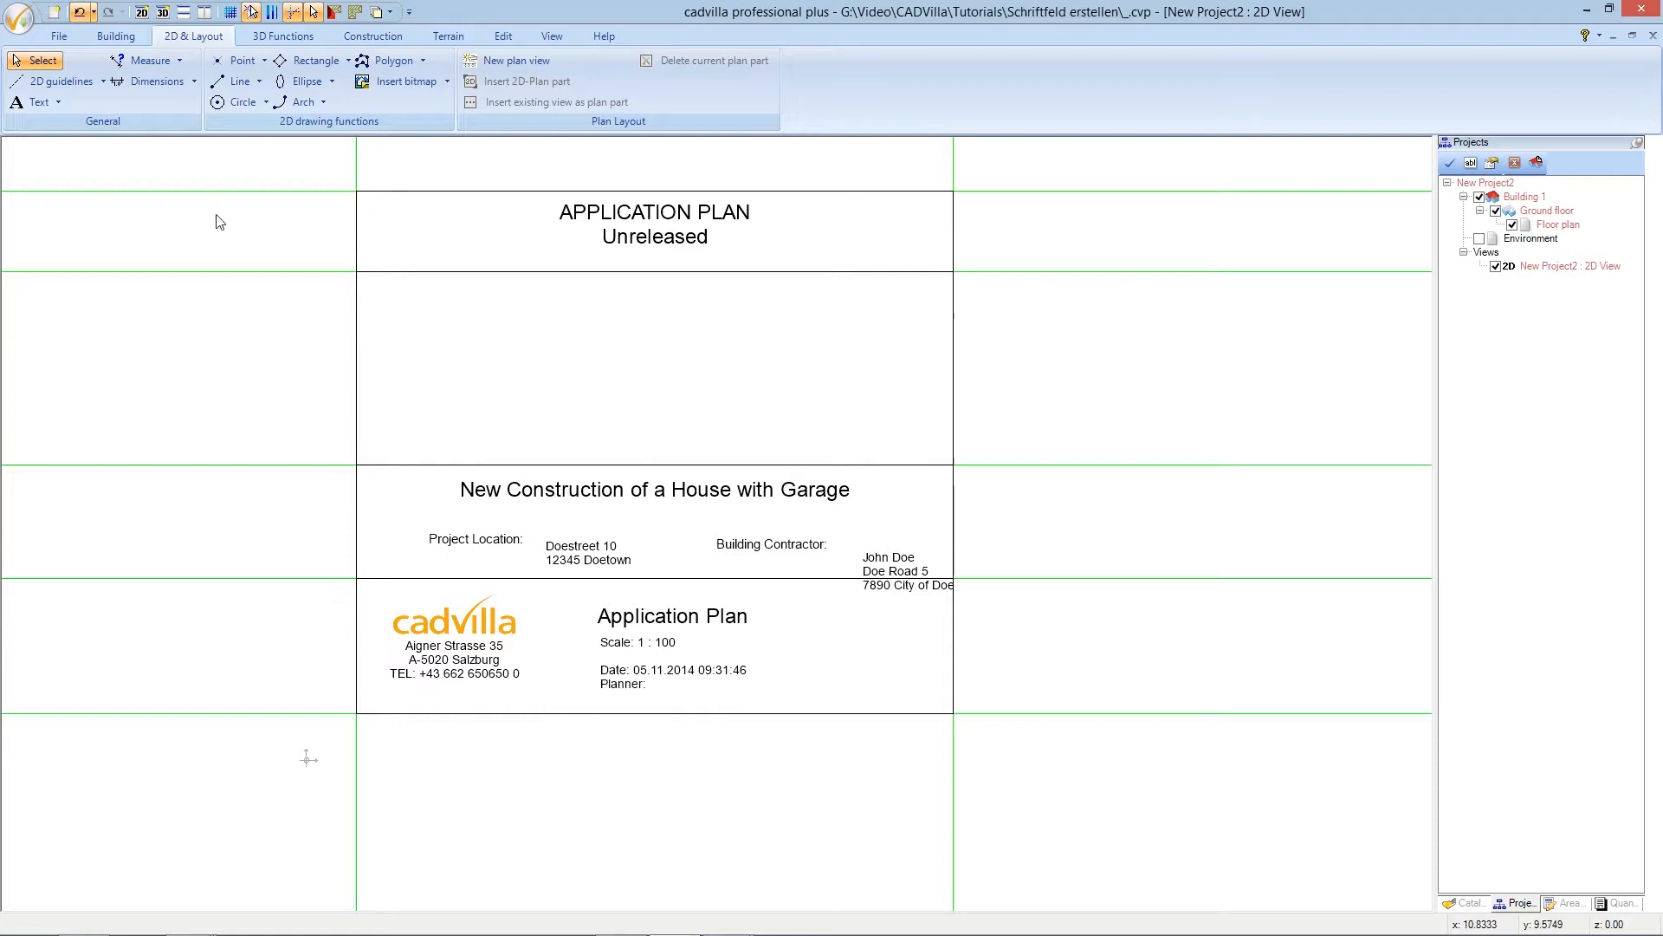
left_click(59, 102)
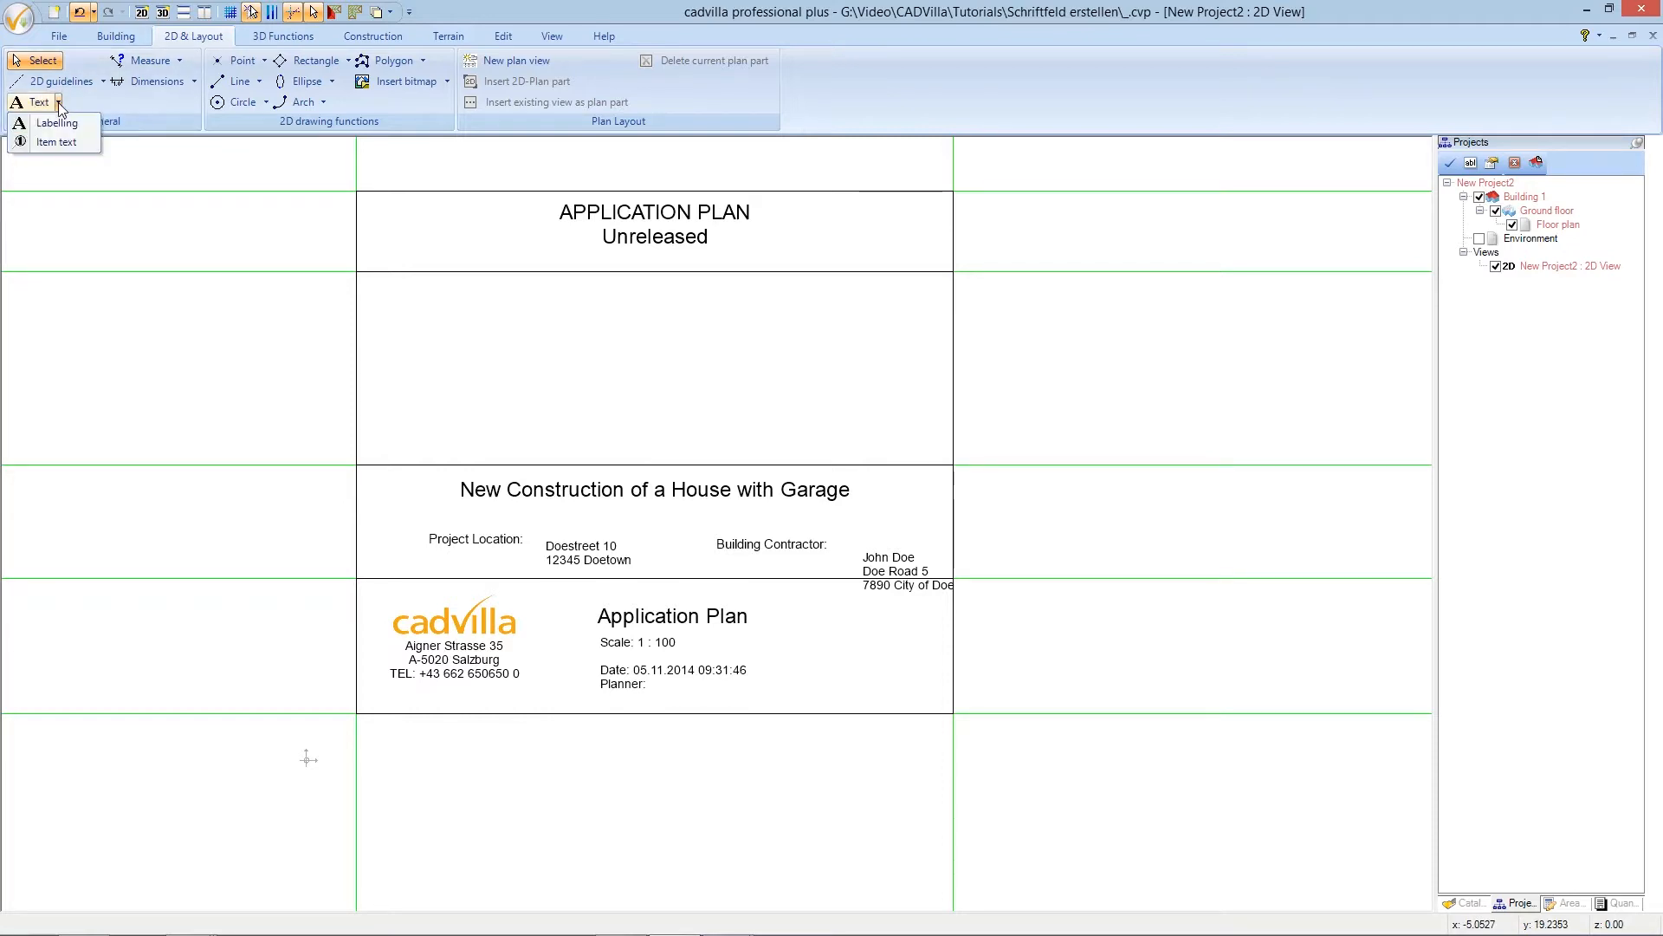
left_click(53, 123)
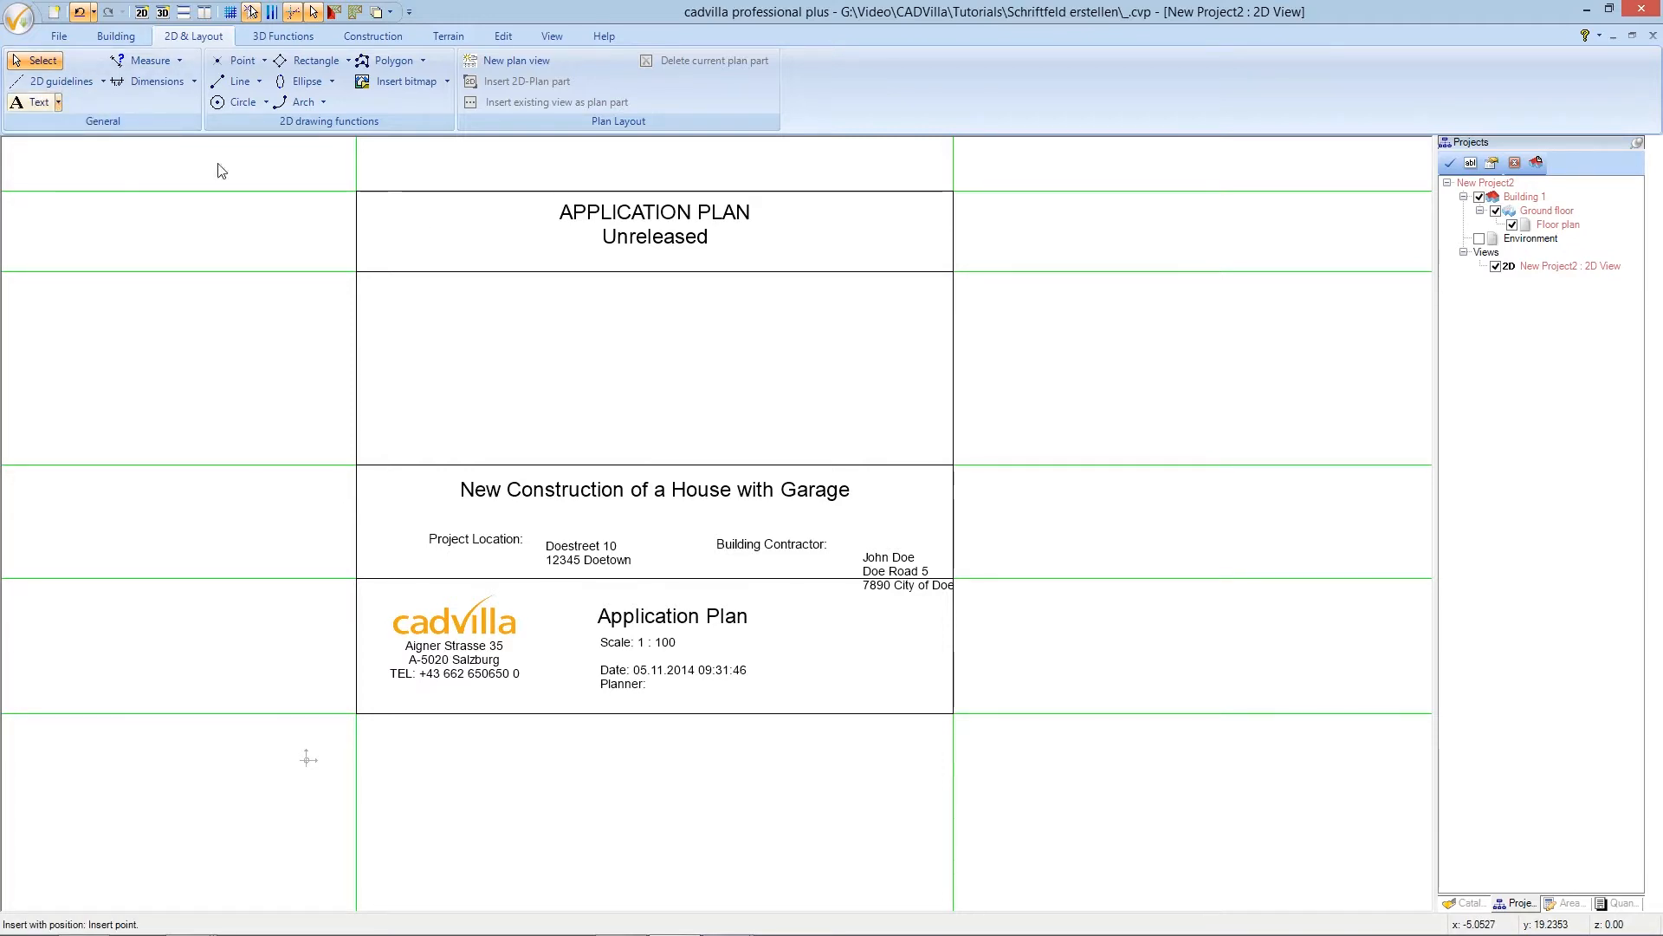
- Add a 'Neighbours:' label in the empty box above the project title
left_click(407, 304)
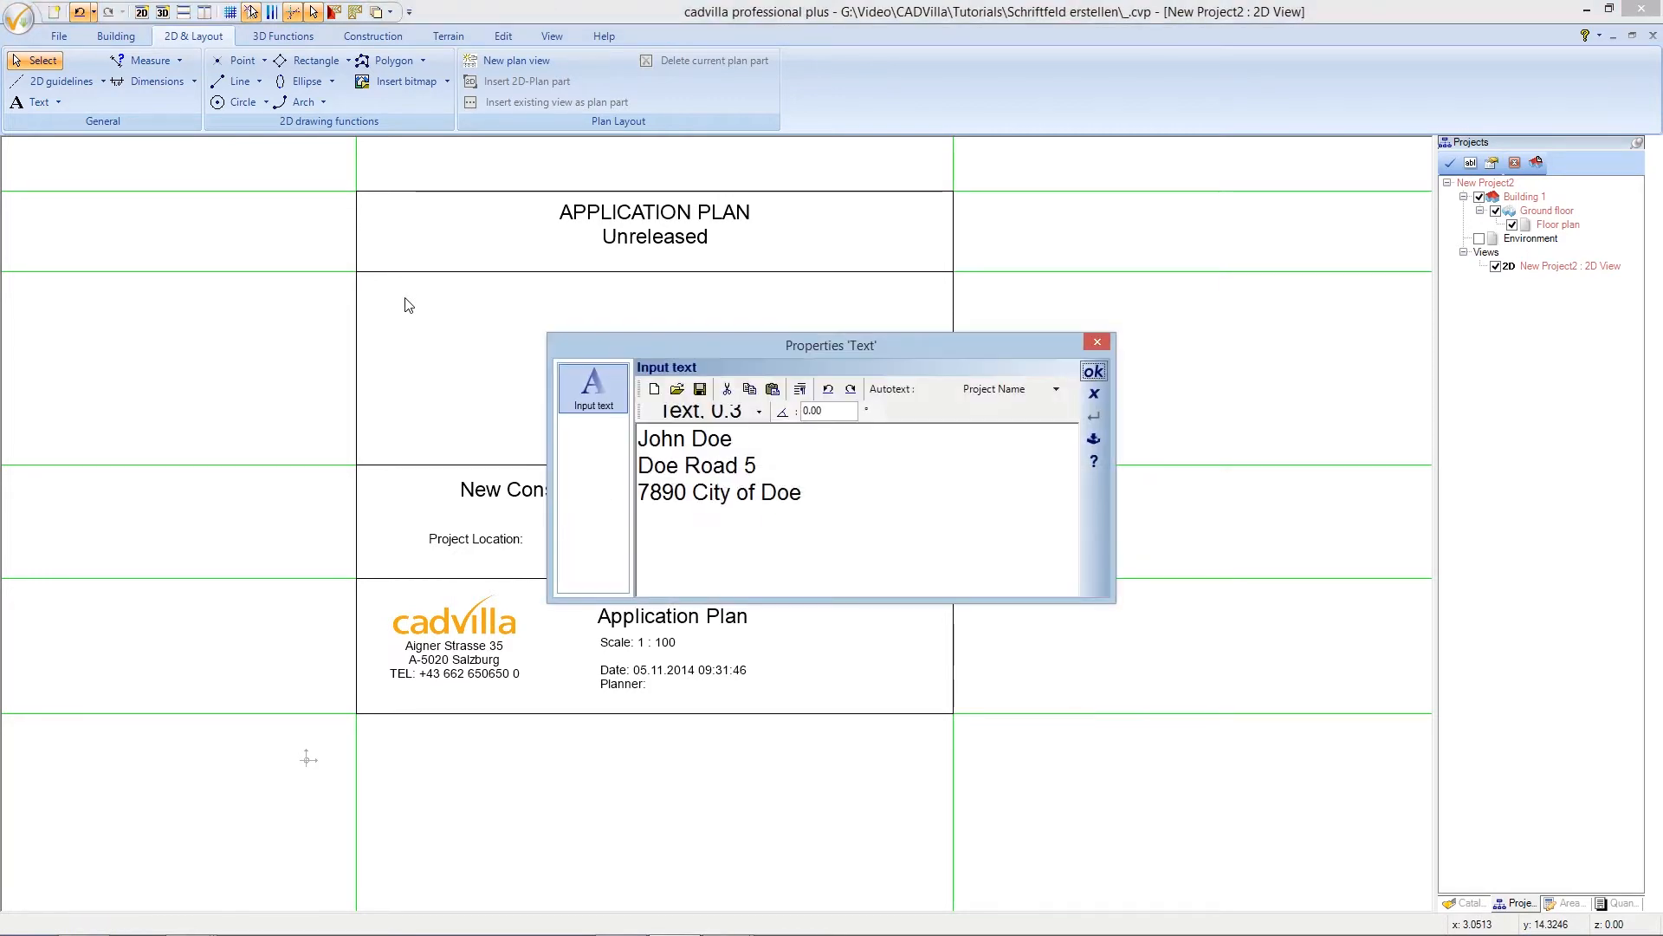
left_click_drag(824, 494, 644, 436)
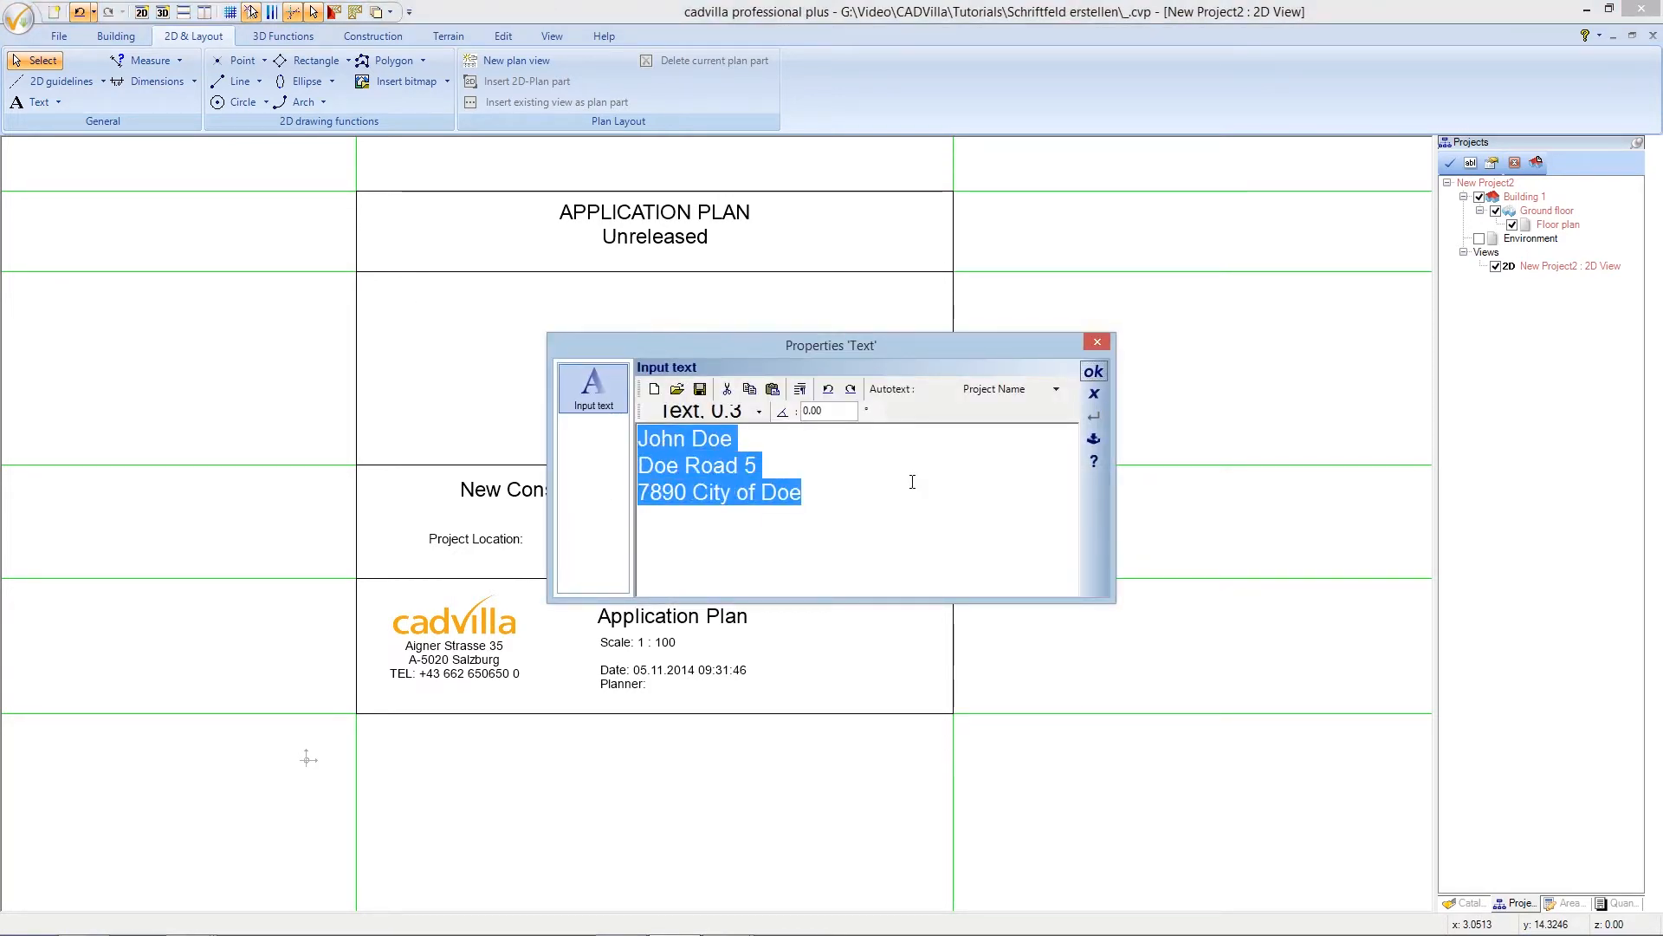
type("N")
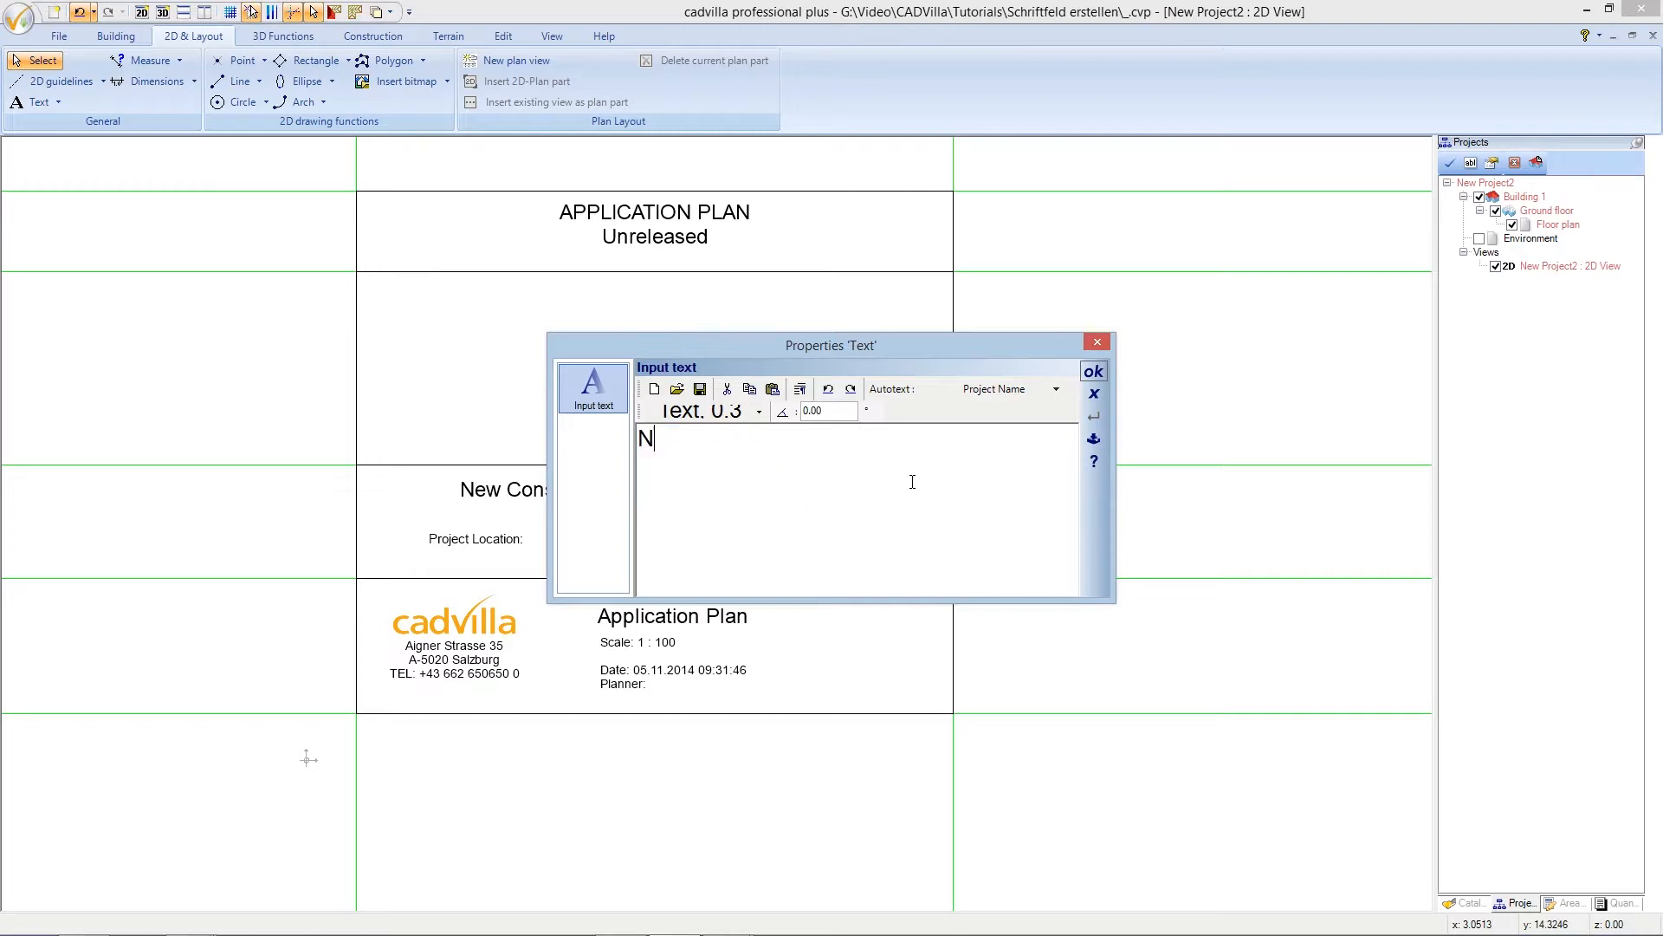
type("eighbours")
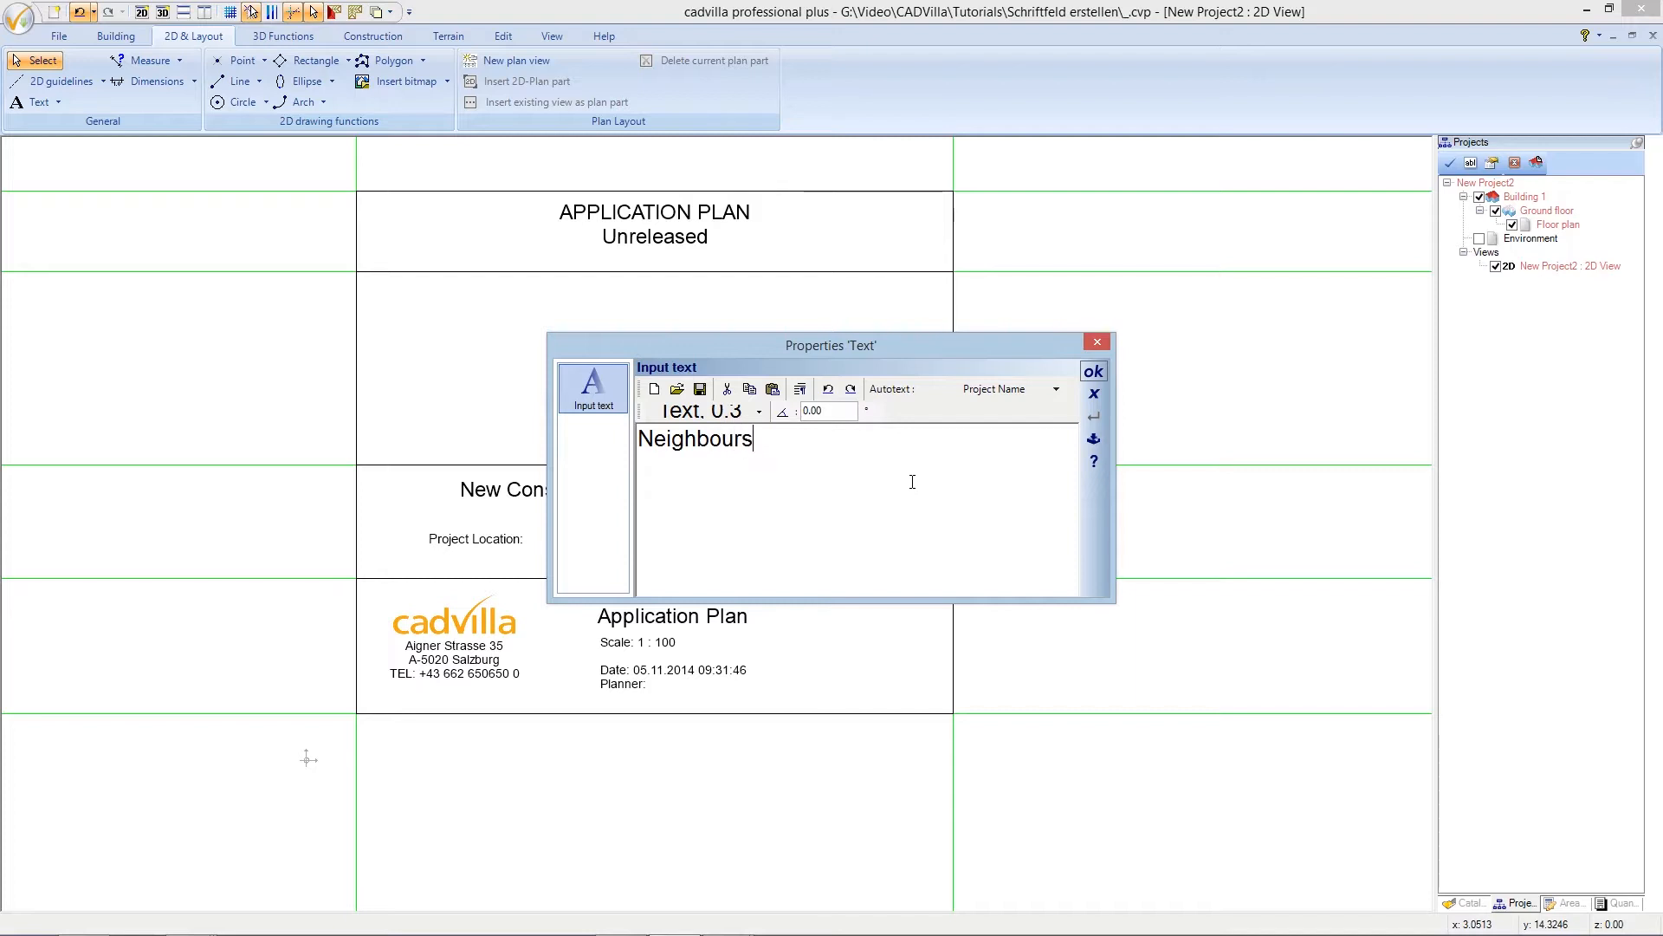
type(":")
left_click(1094, 372)
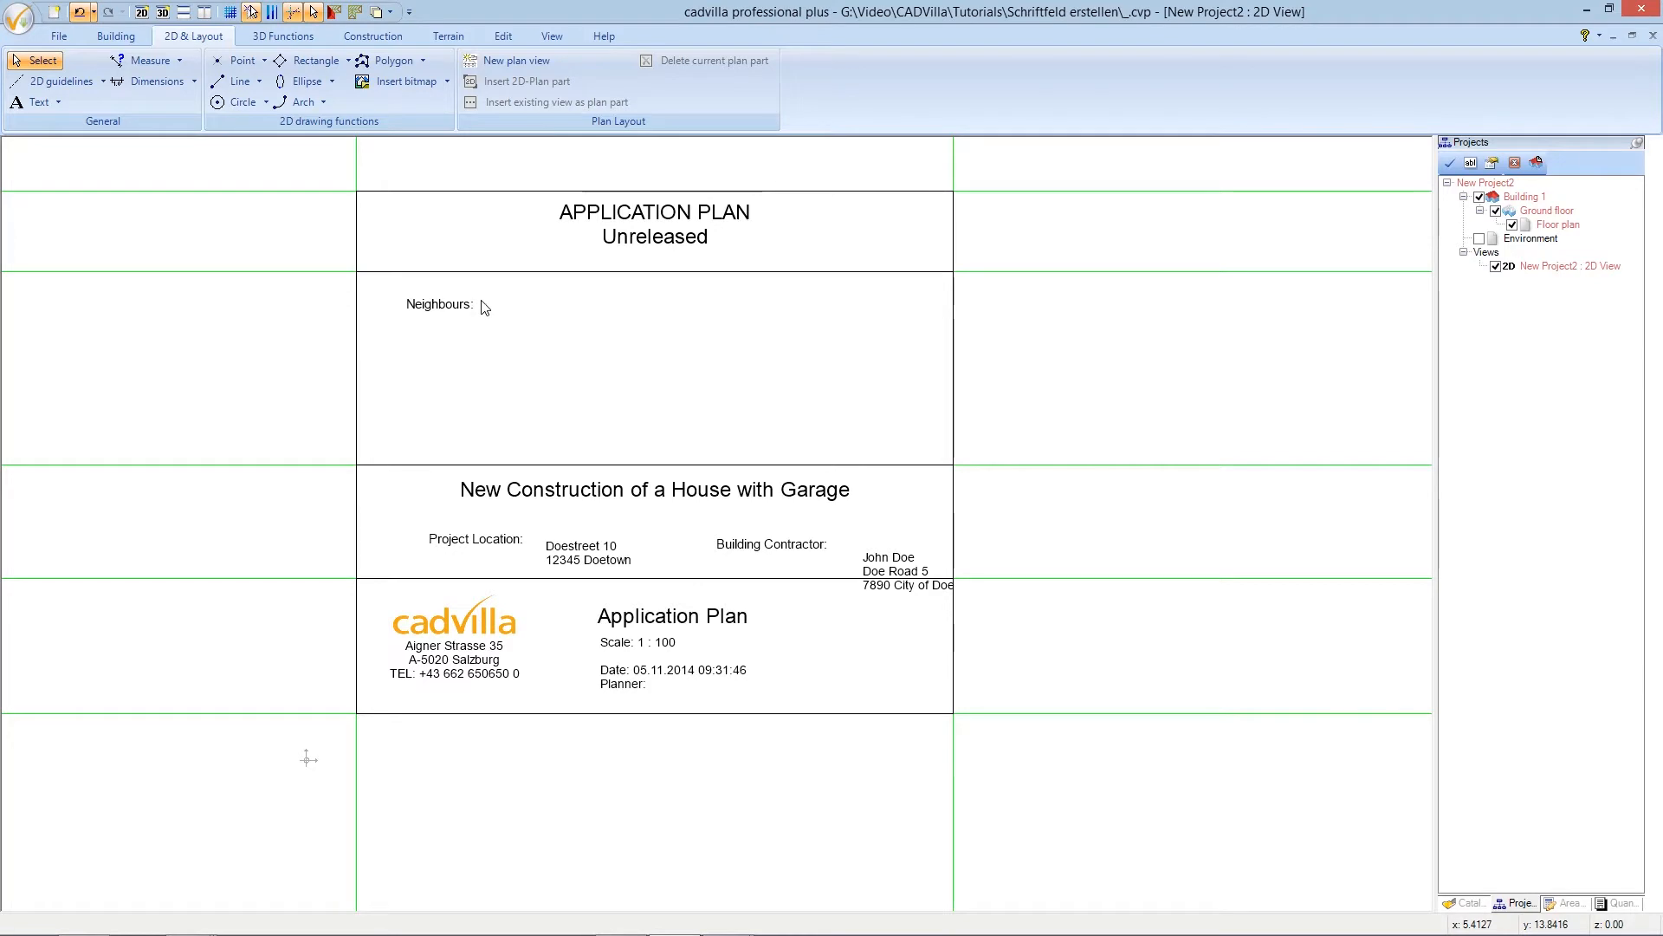
left_click(102, 84)
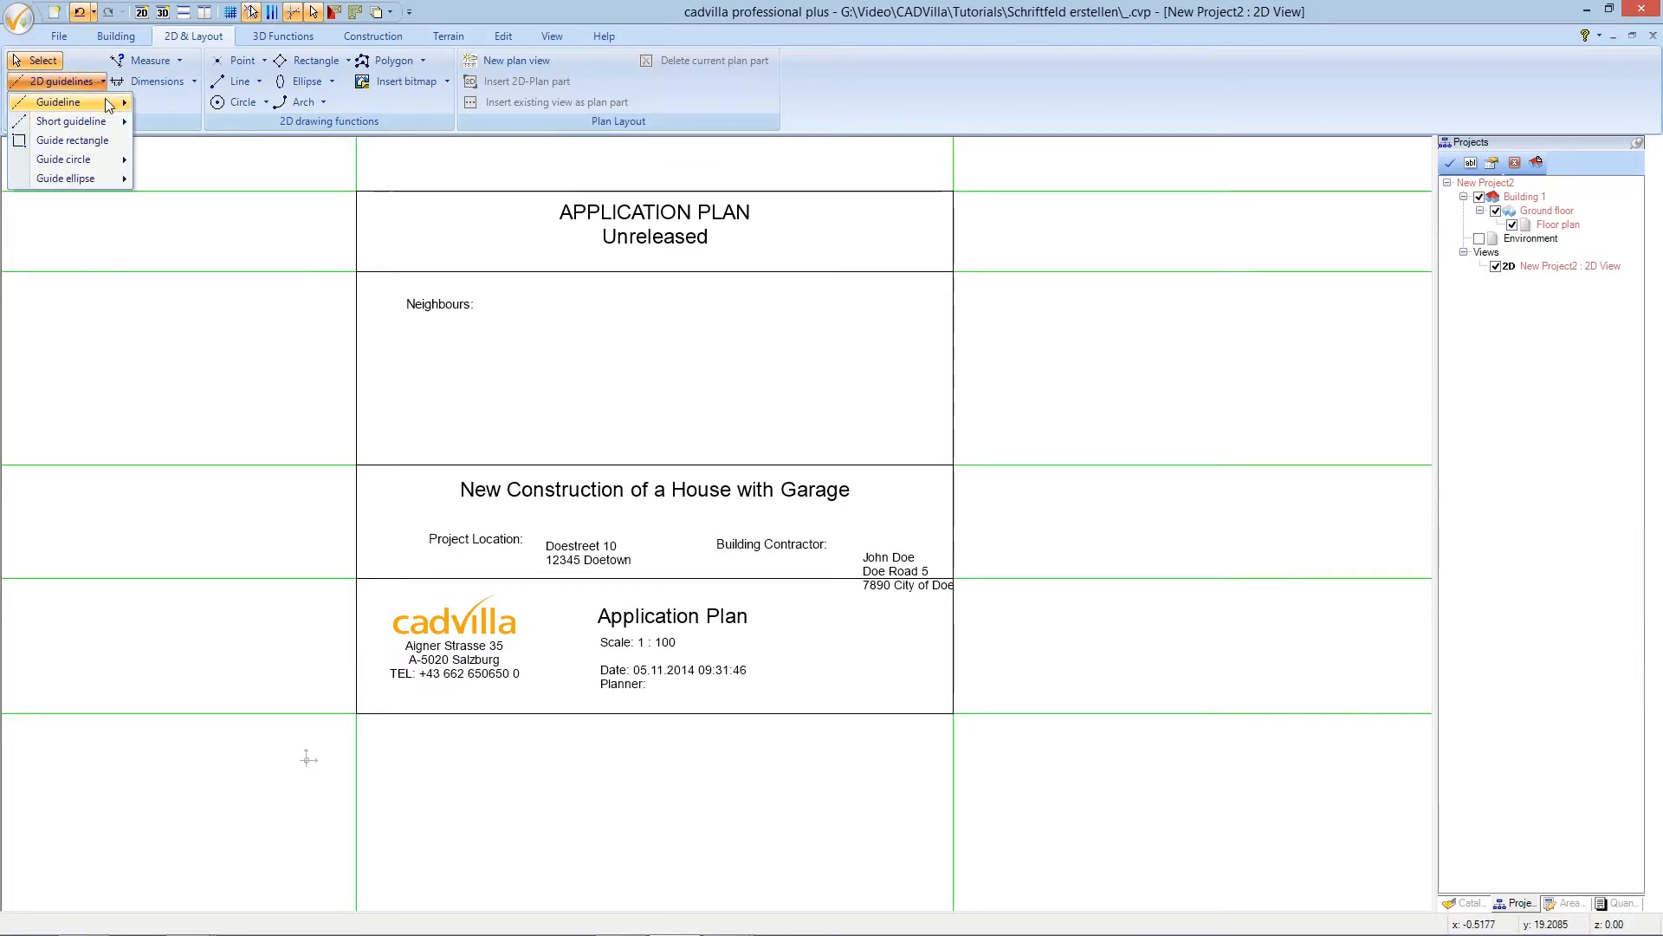
- Choose the numeric parallel guideline and set its appearance colour to red in Properties
mouse_move(108, 104)
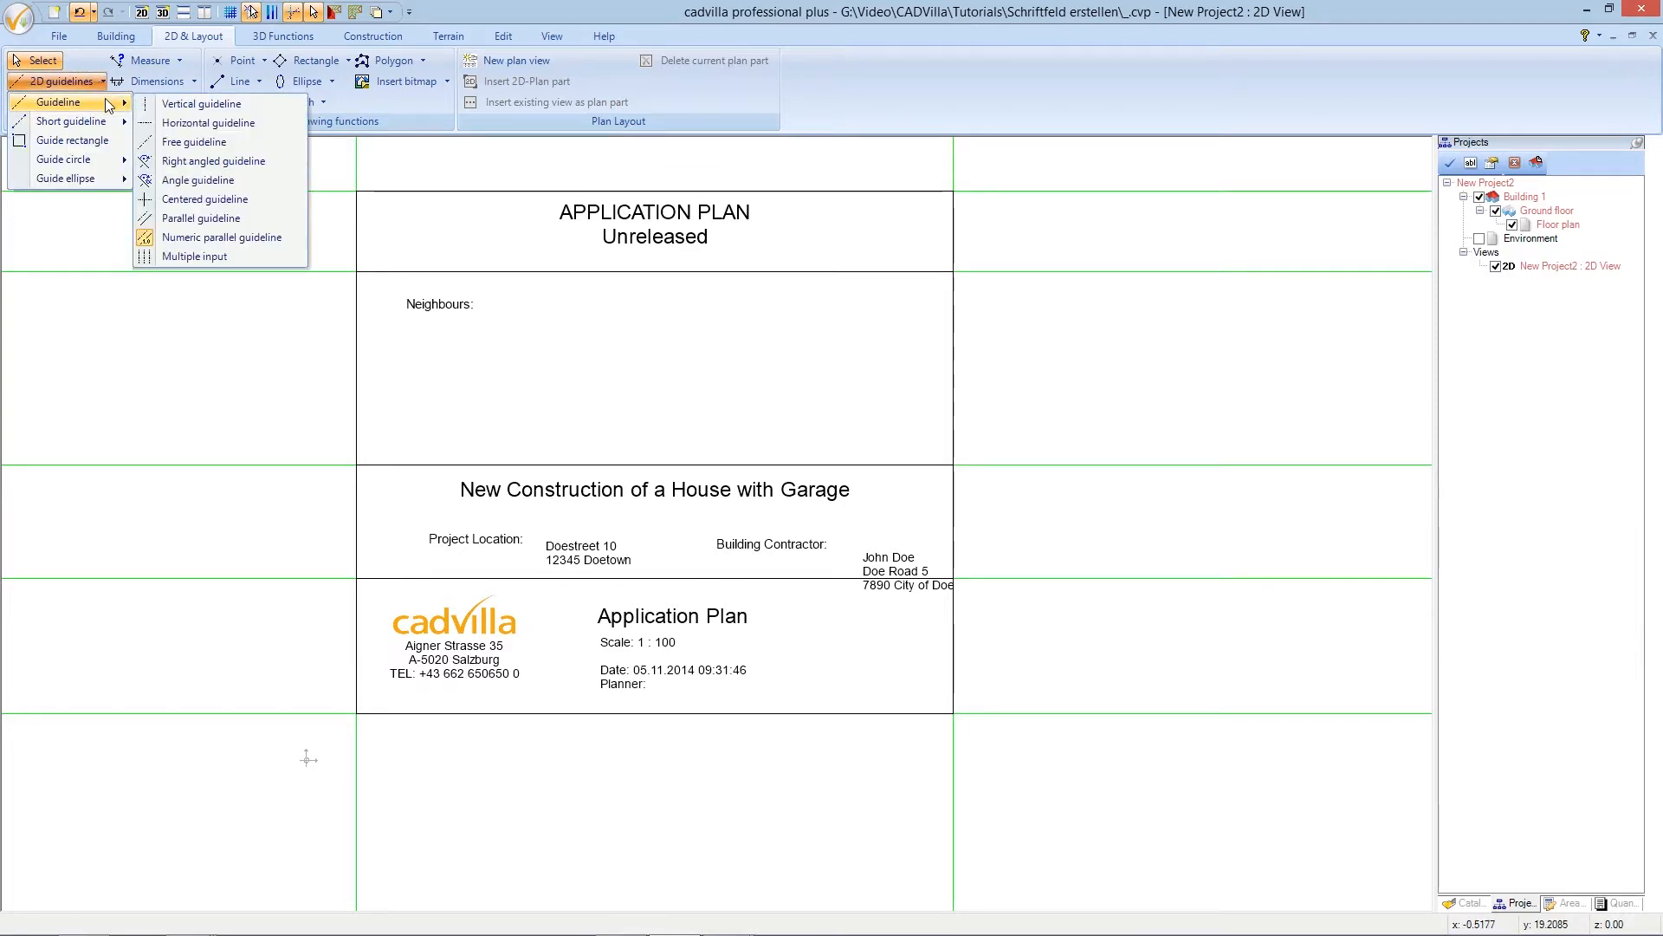
left_click(289, 237)
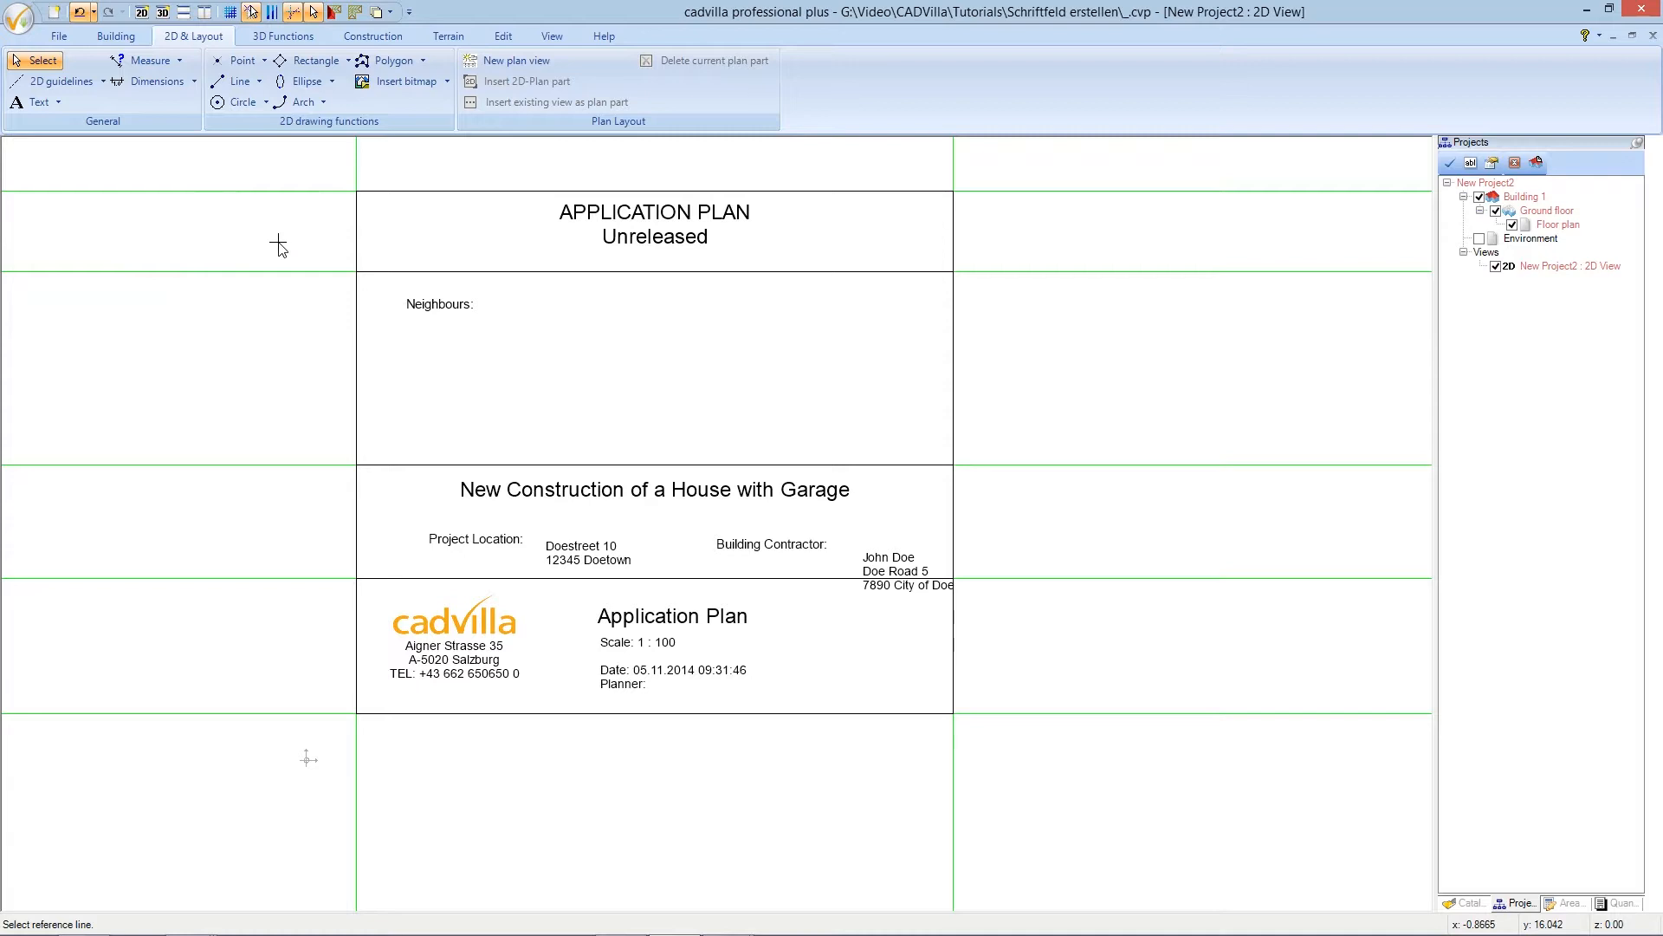
right_click(396, 348)
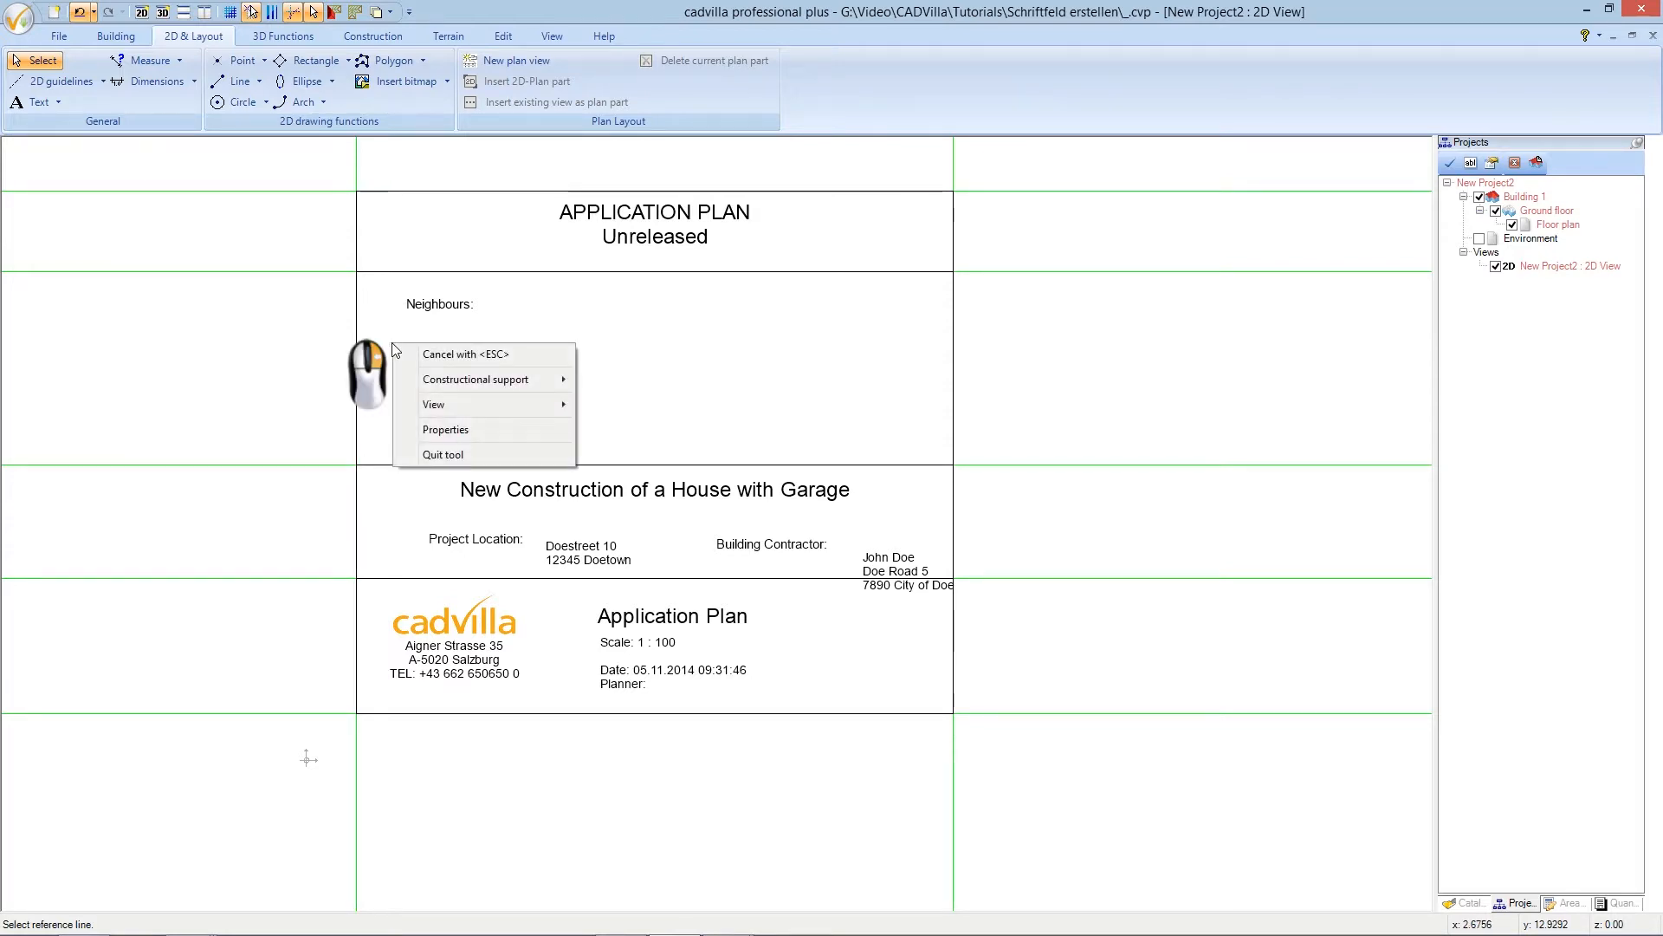
left_click(454, 429)
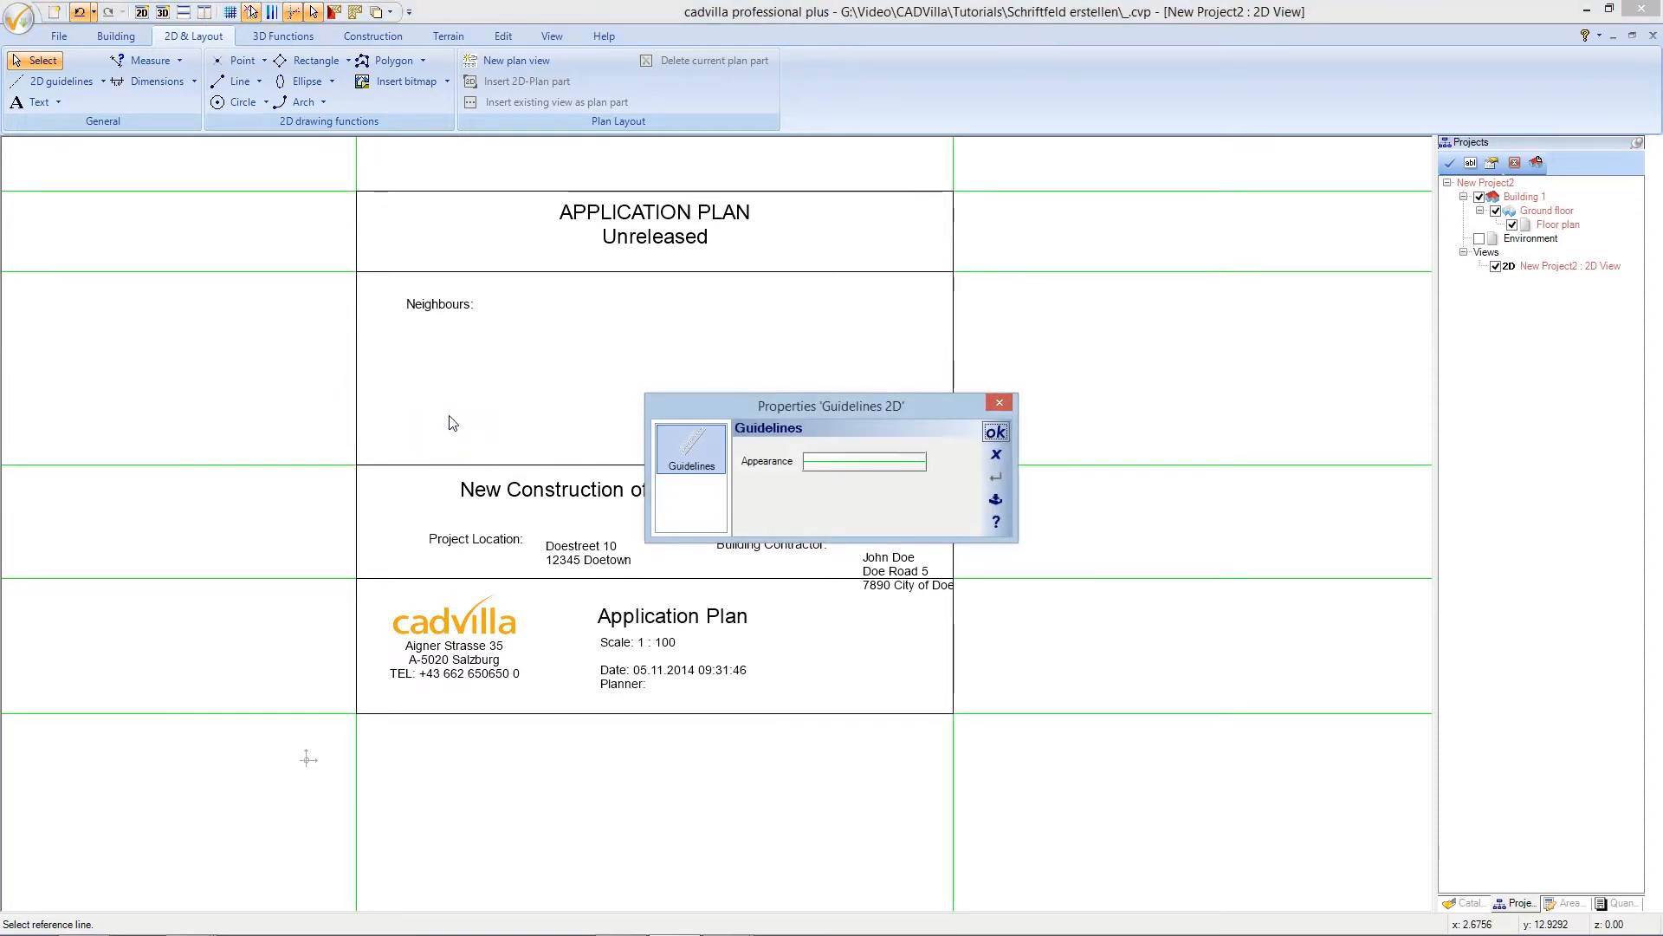
left_click(858, 469)
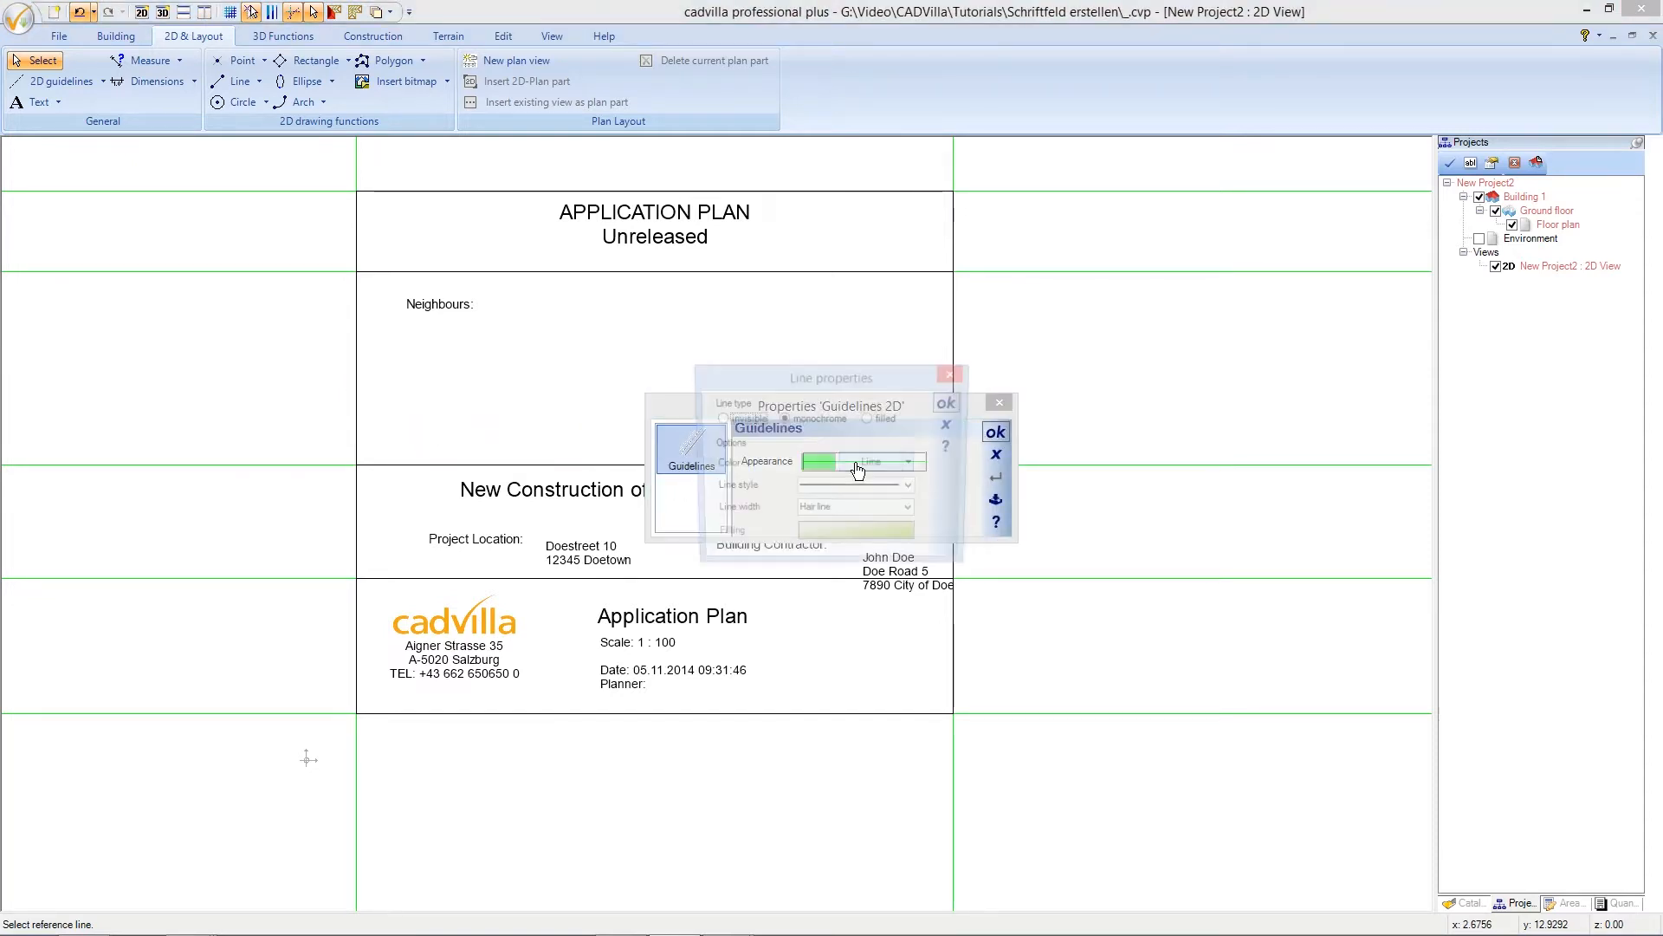
left_click(873, 465)
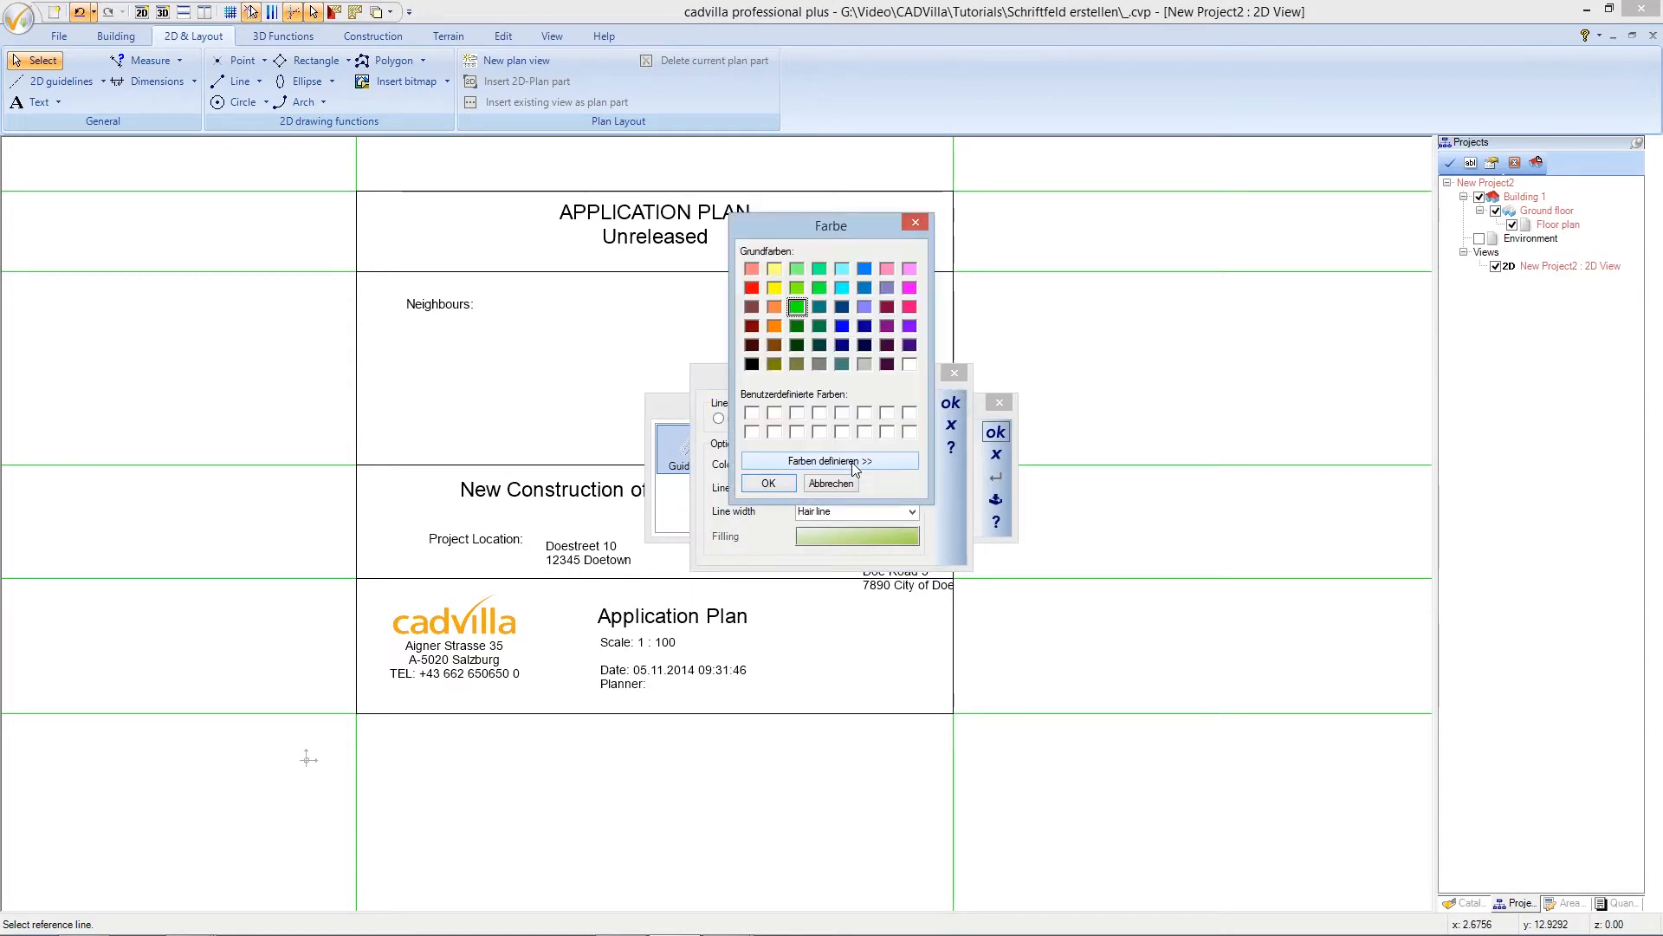
left_click(753, 289)
left_click(770, 483)
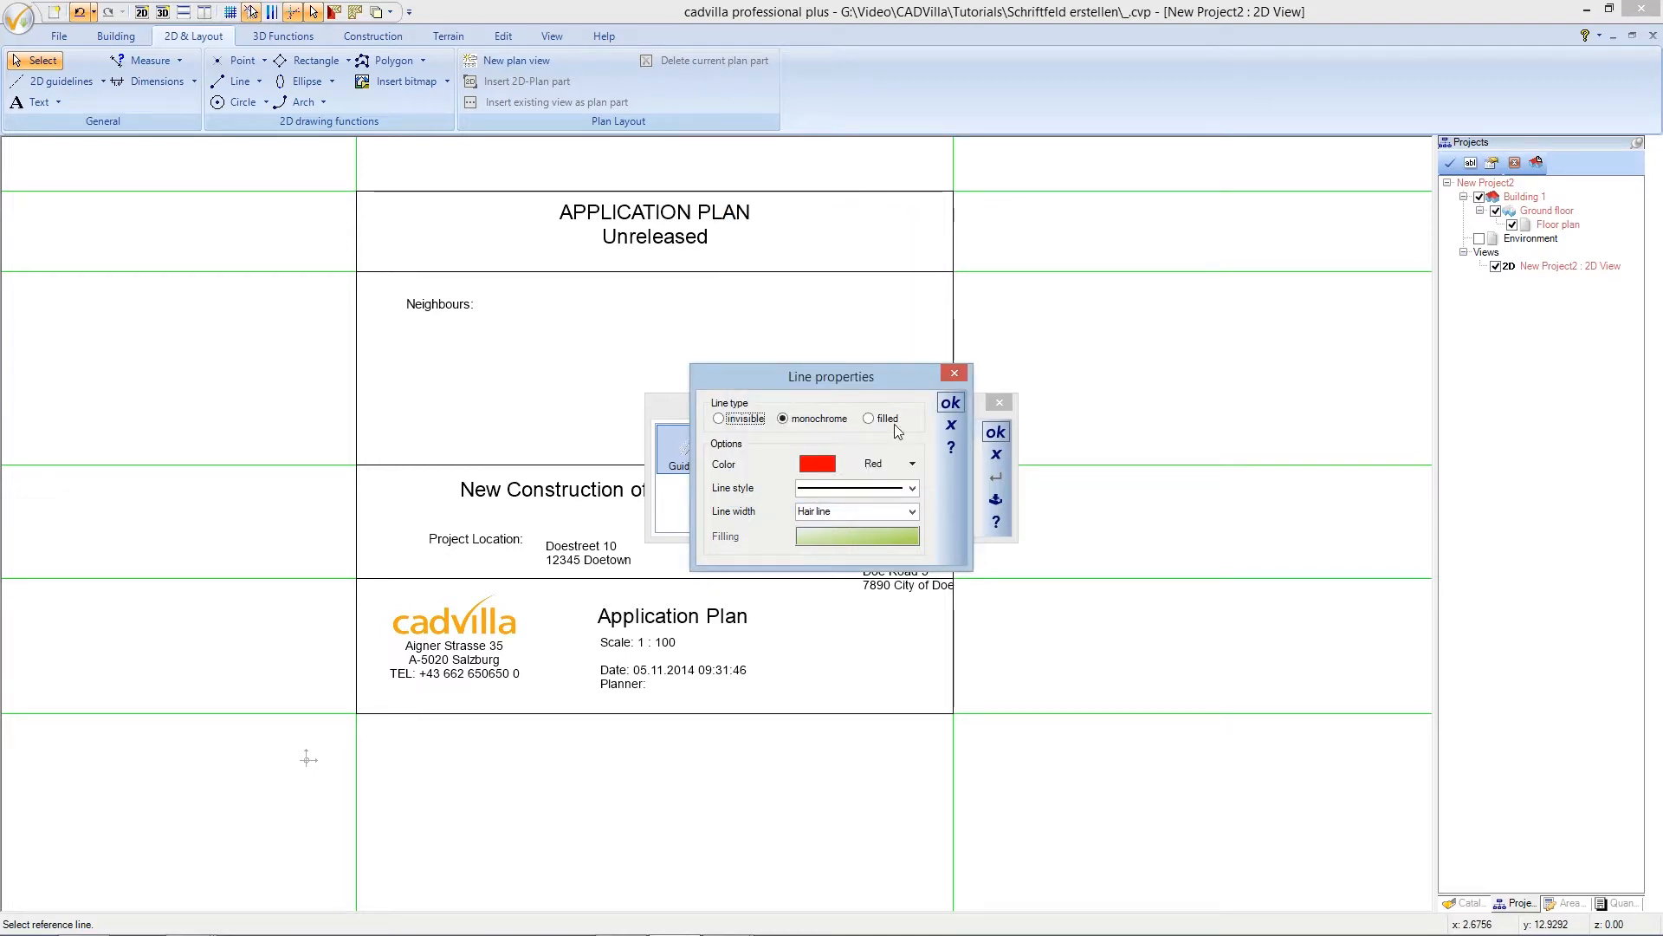
left_click(950, 404)
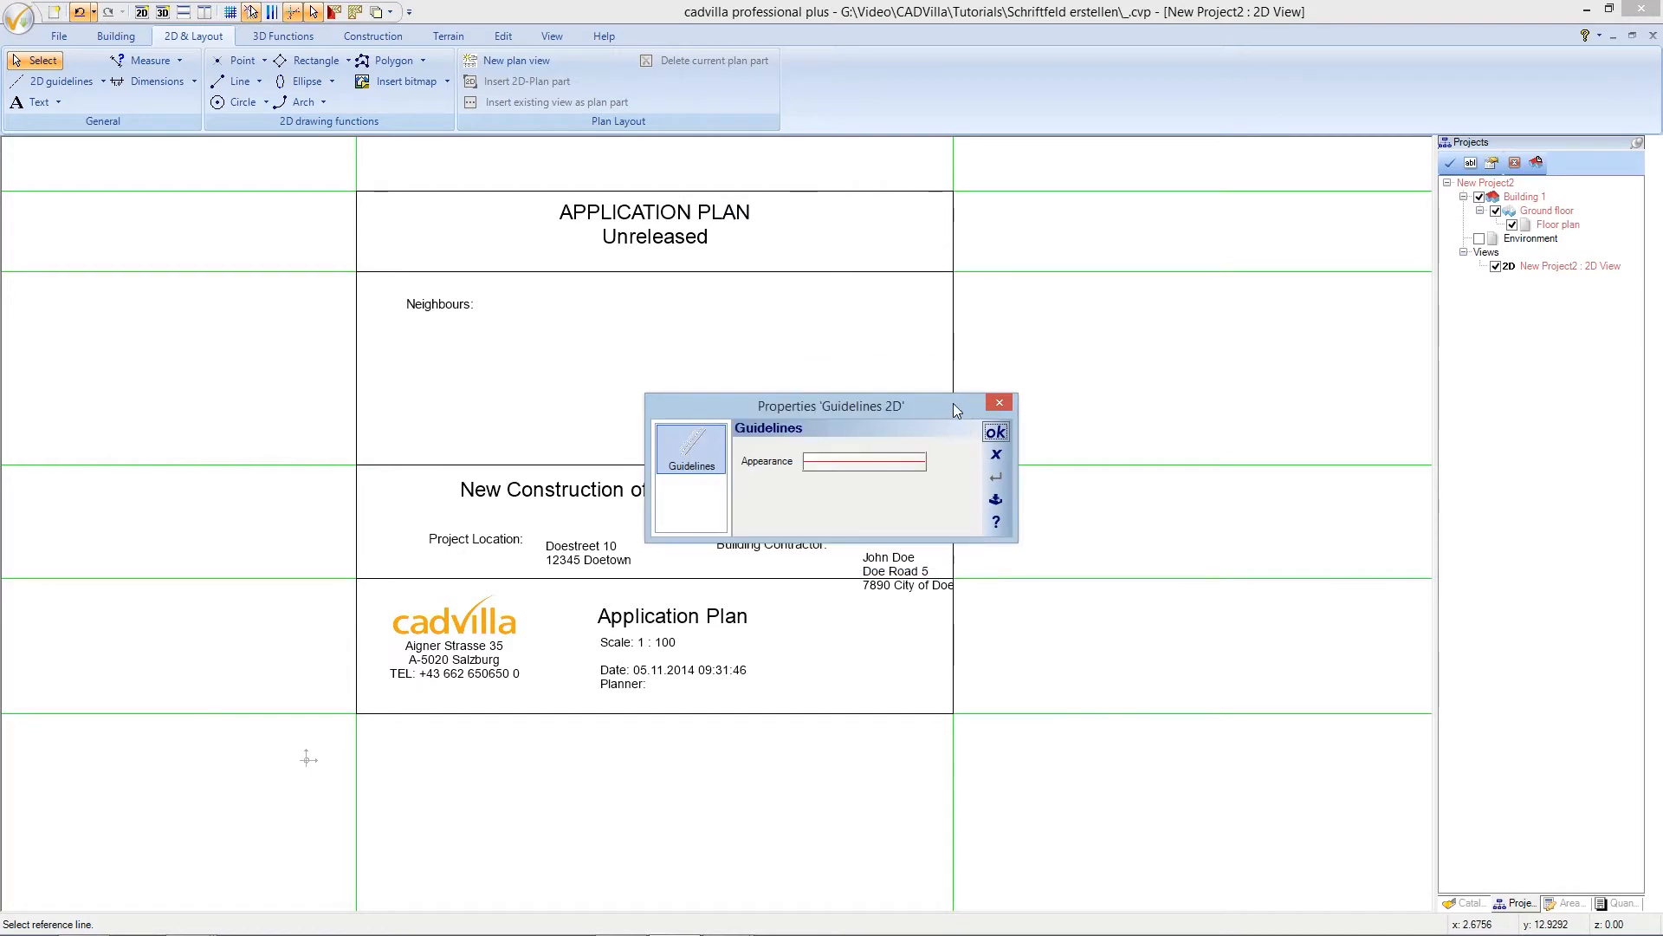
left_click(995, 432)
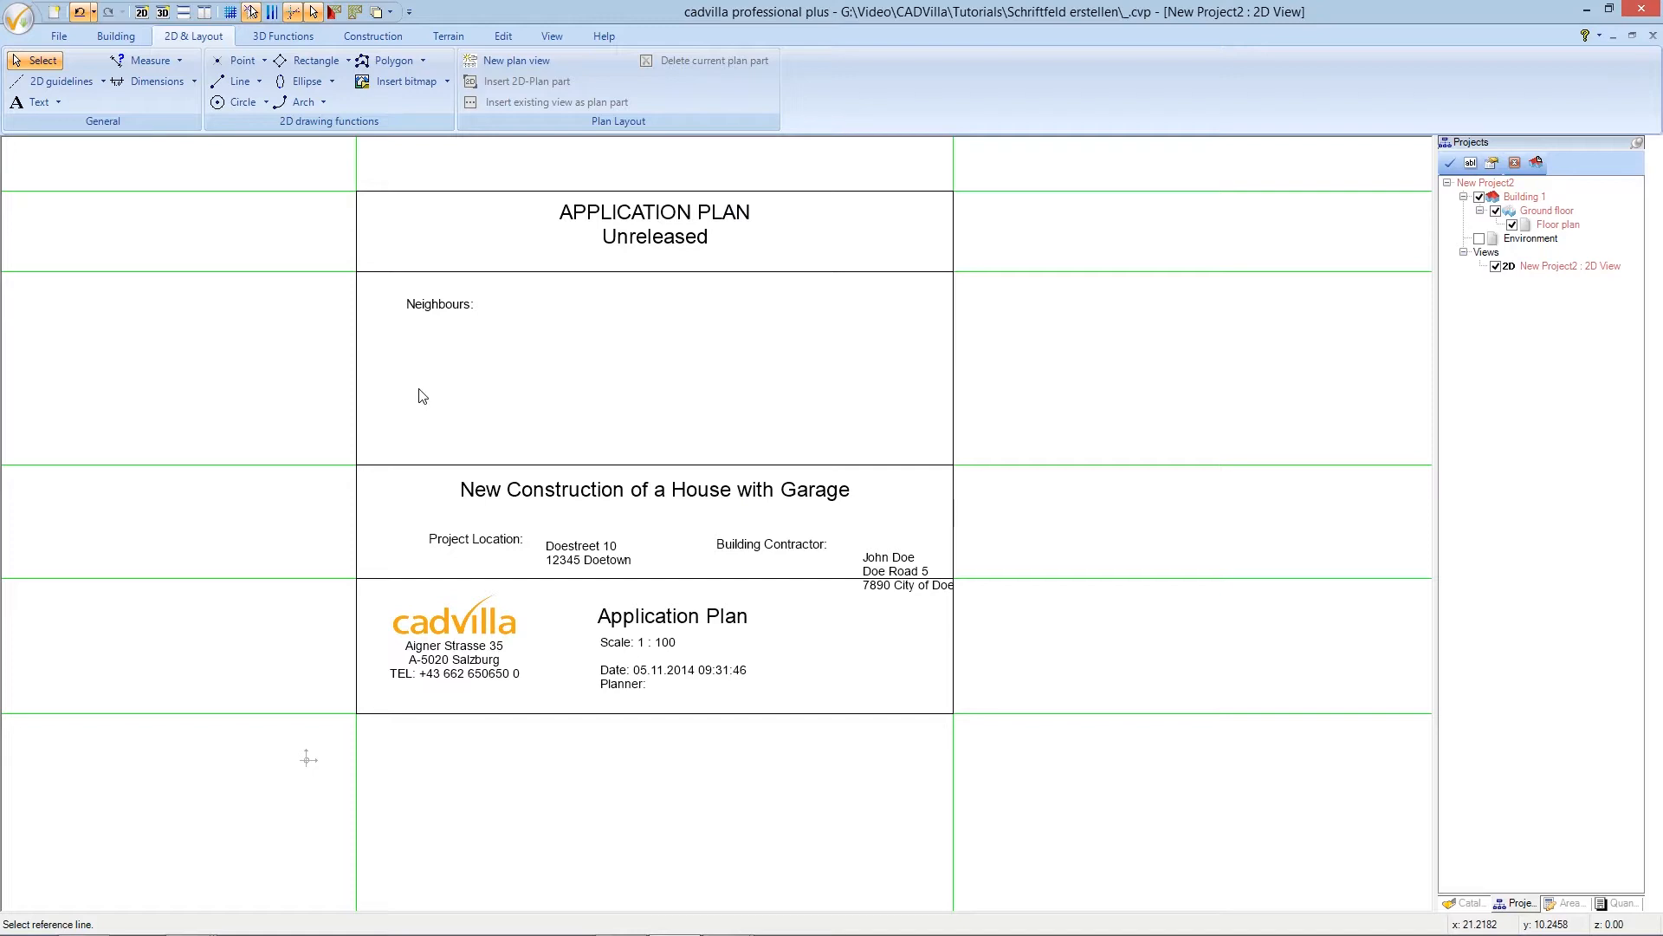
left_click(357, 394)
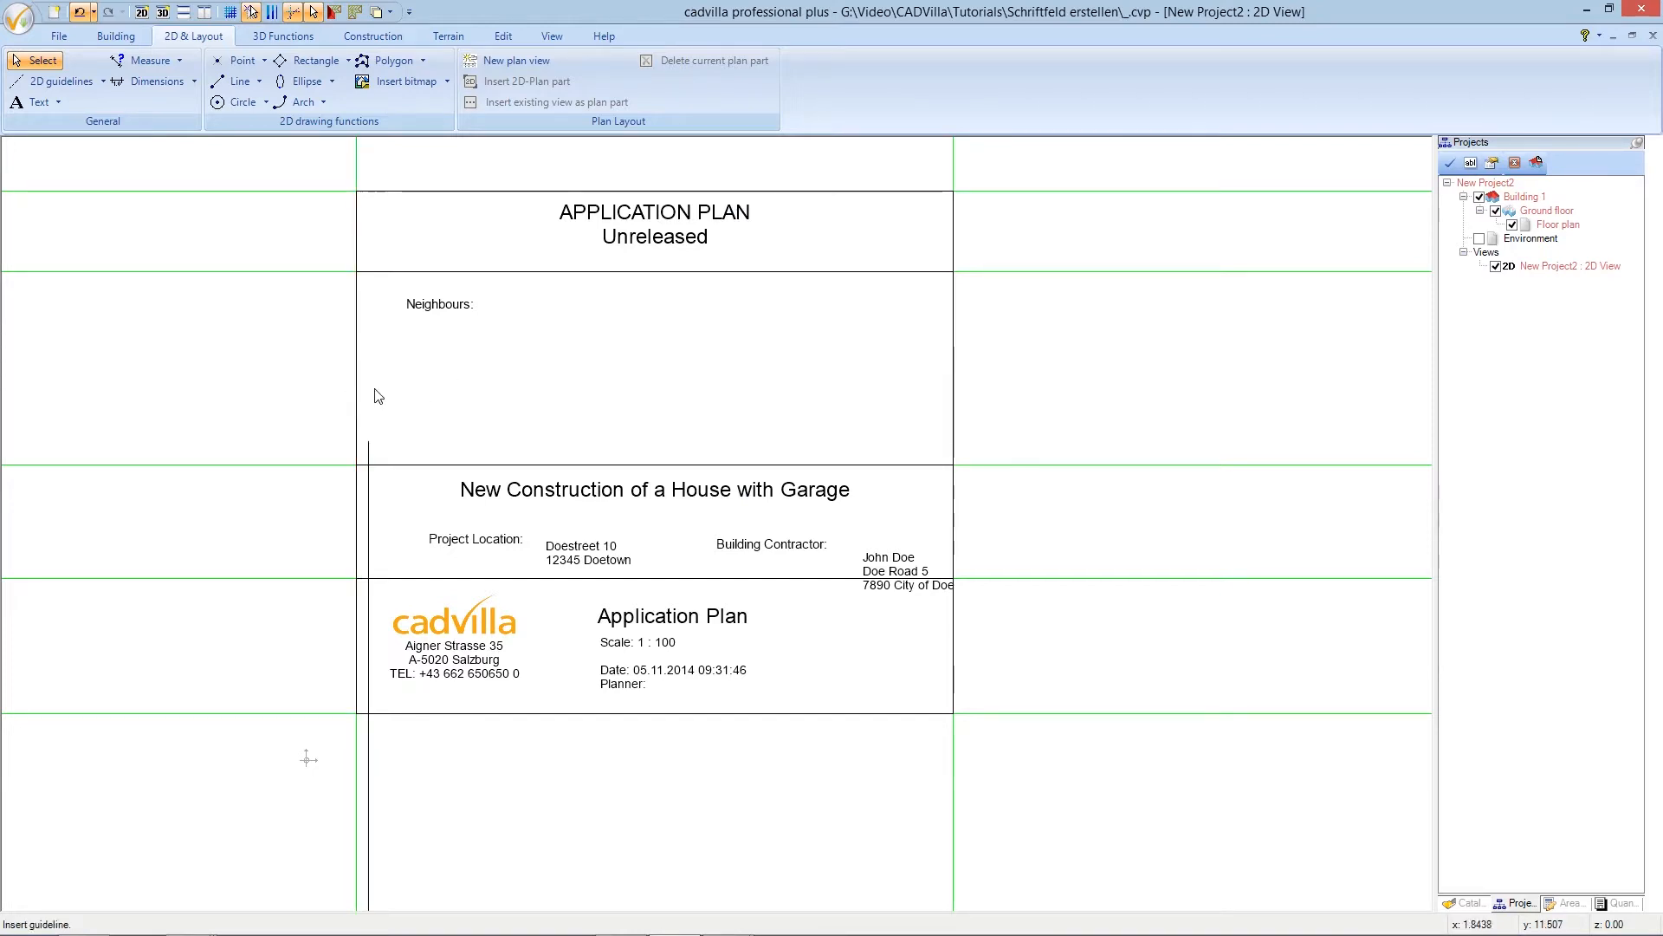
- Add red parallel guidelines at 0.7 m from the left border, 1,80 m, and 2 m further right
left_click(389, 396)
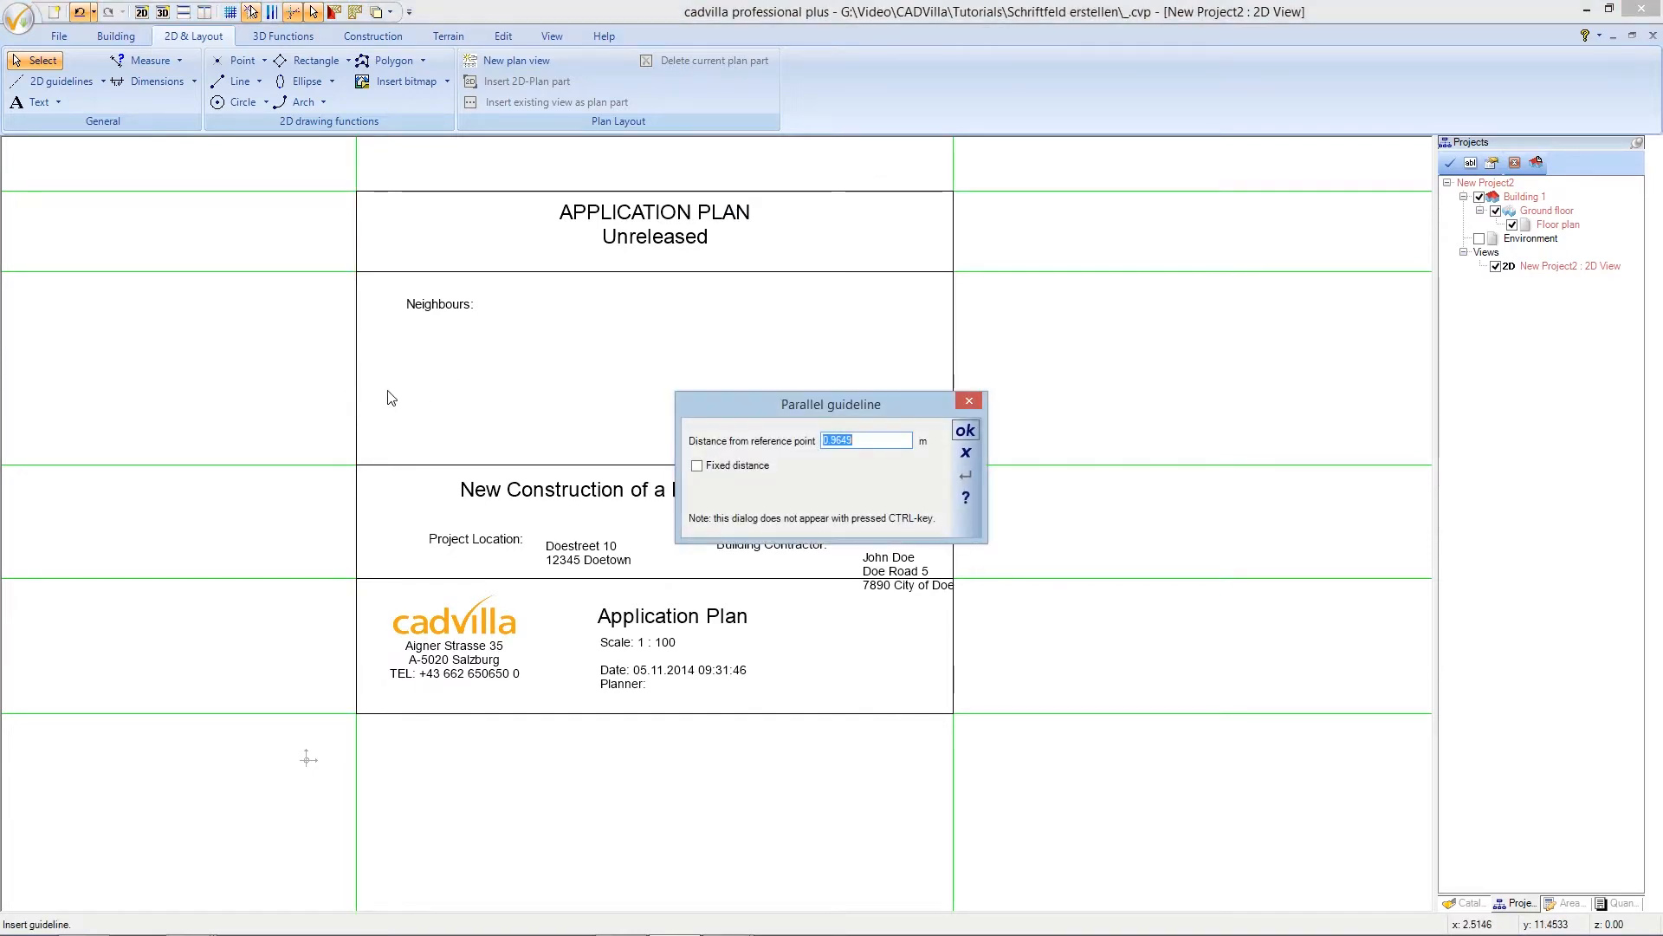
type("0.7")
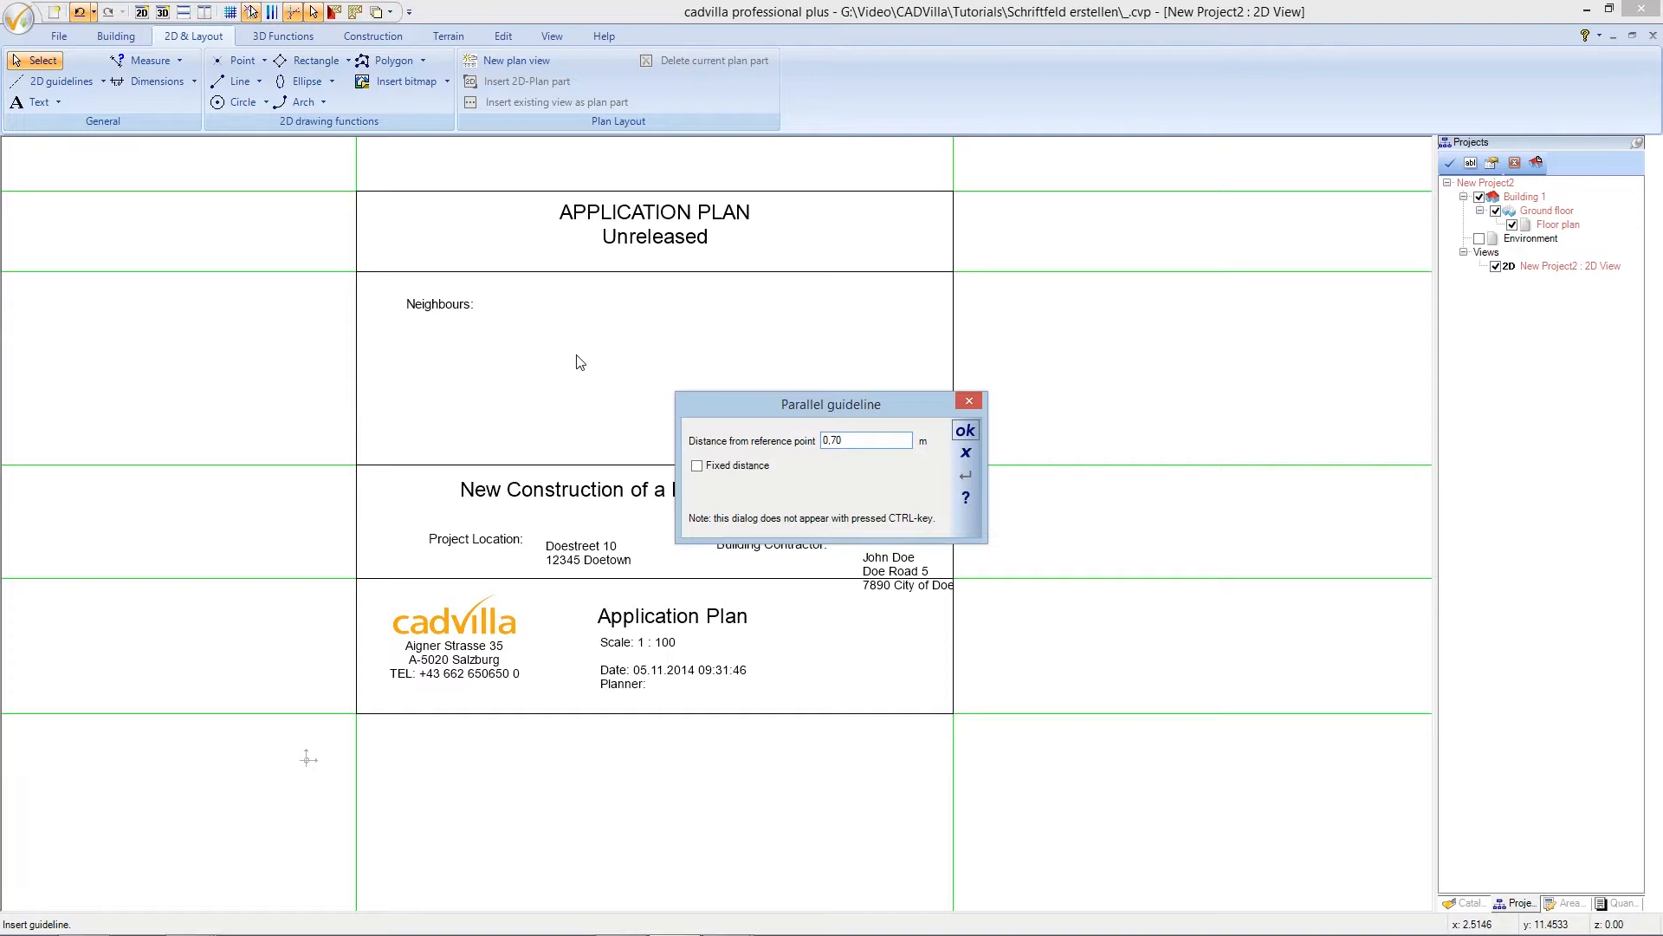
left_click(963, 432)
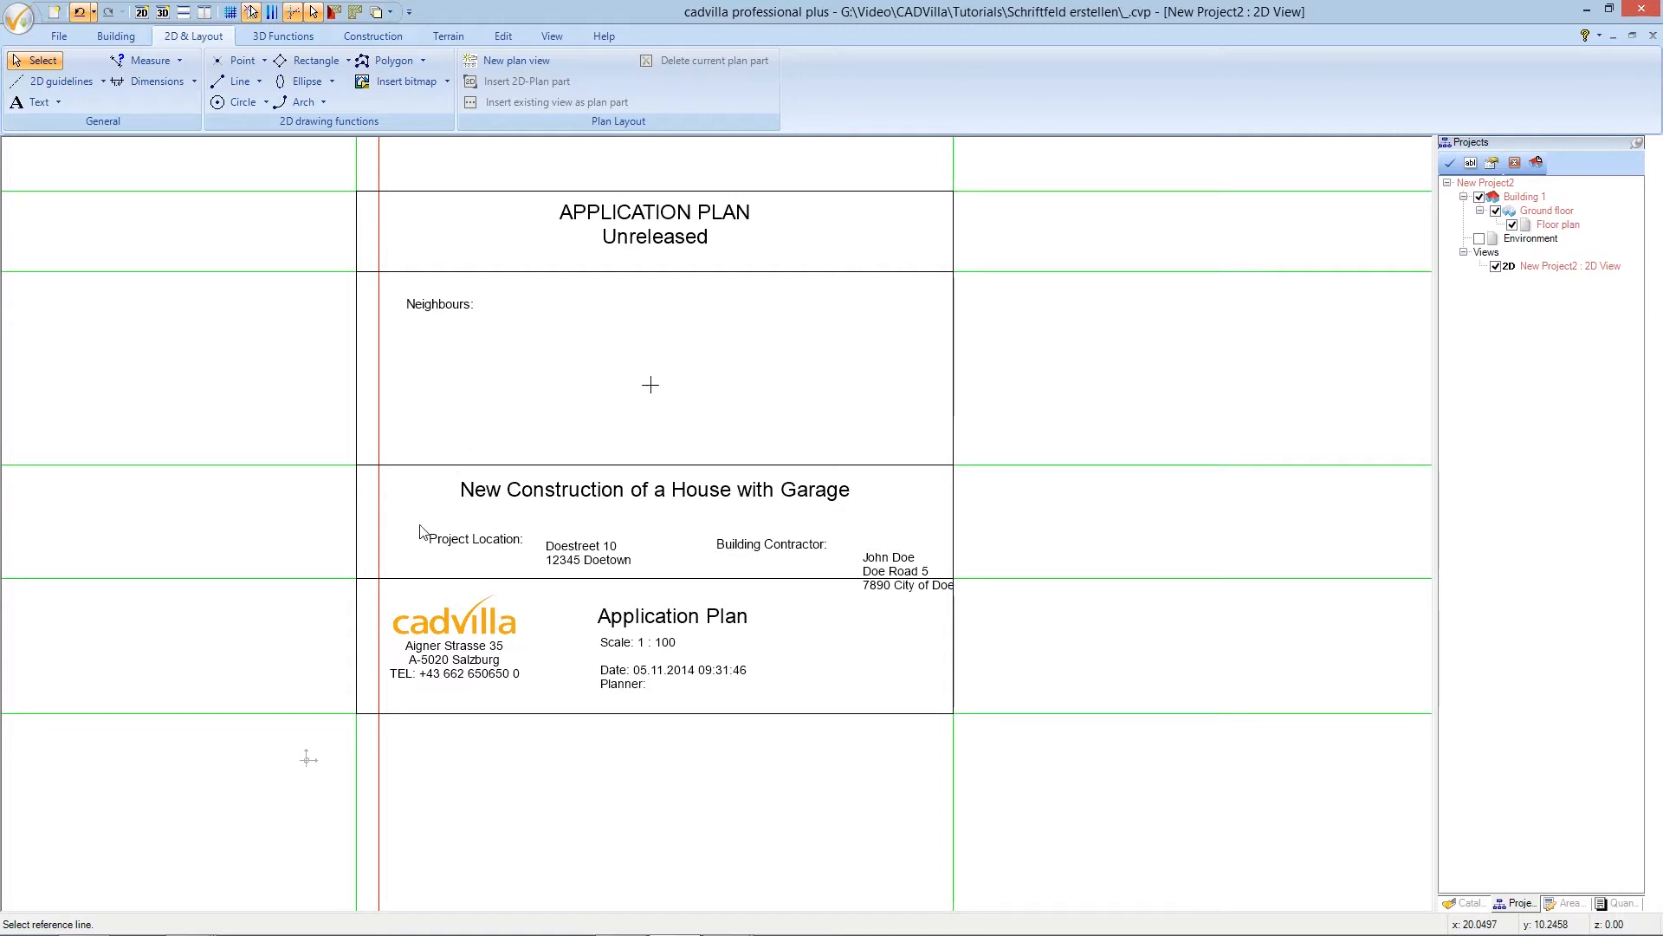
left_click(419, 578)
left_click(414, 558)
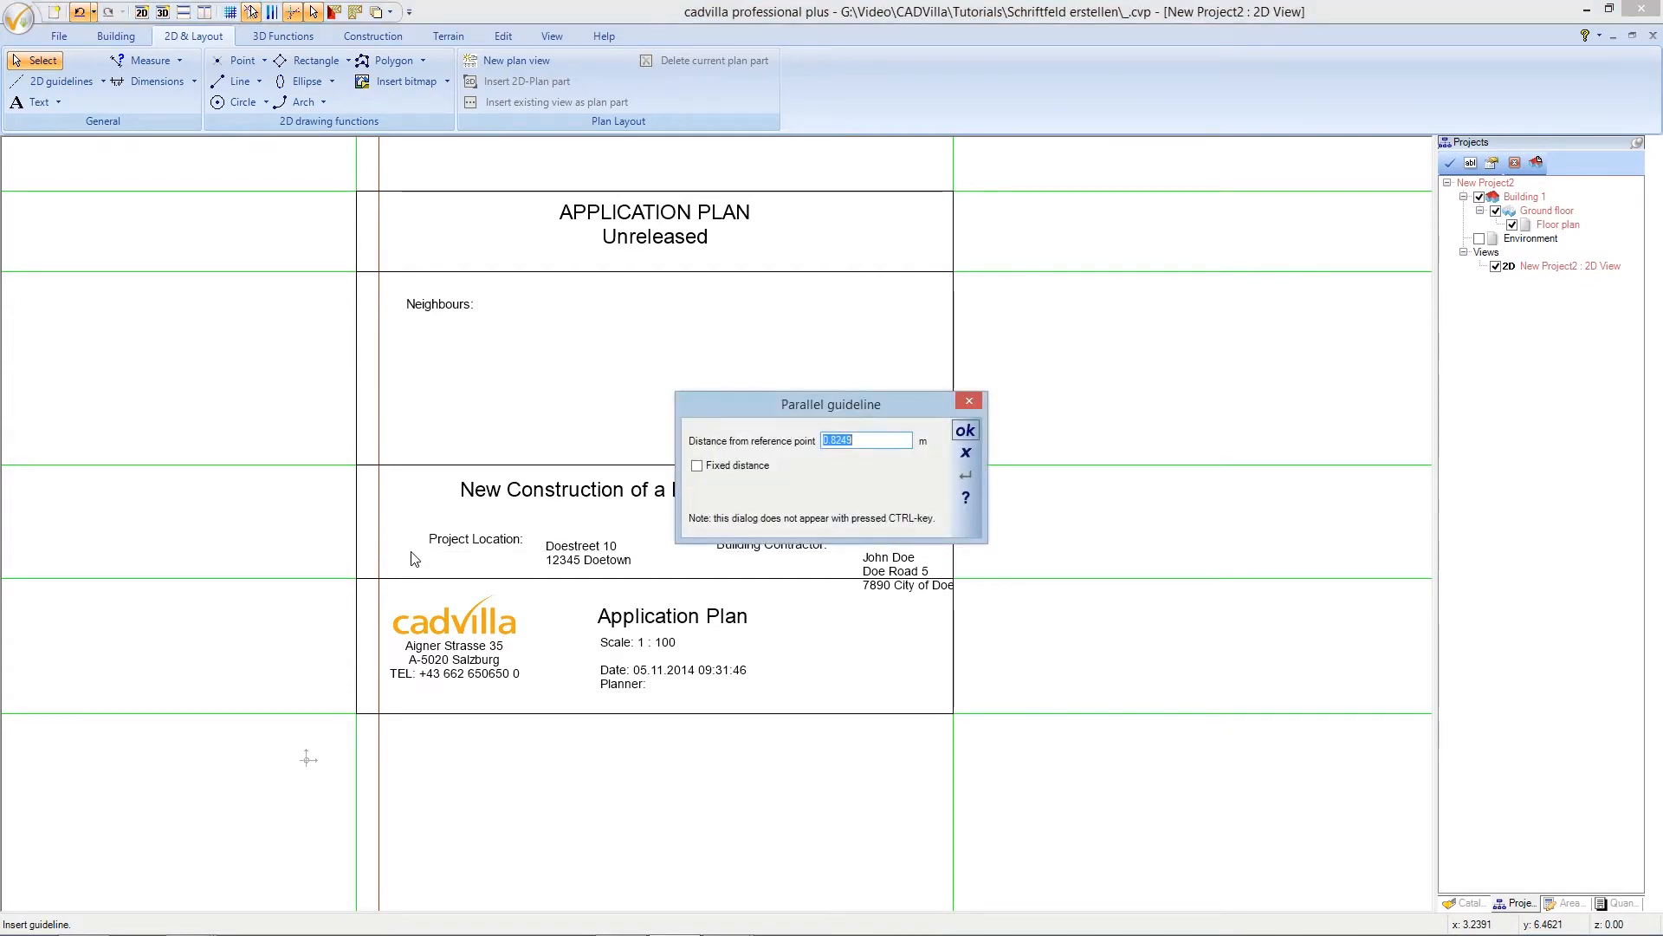
type("1,80")
left_click(964, 430)
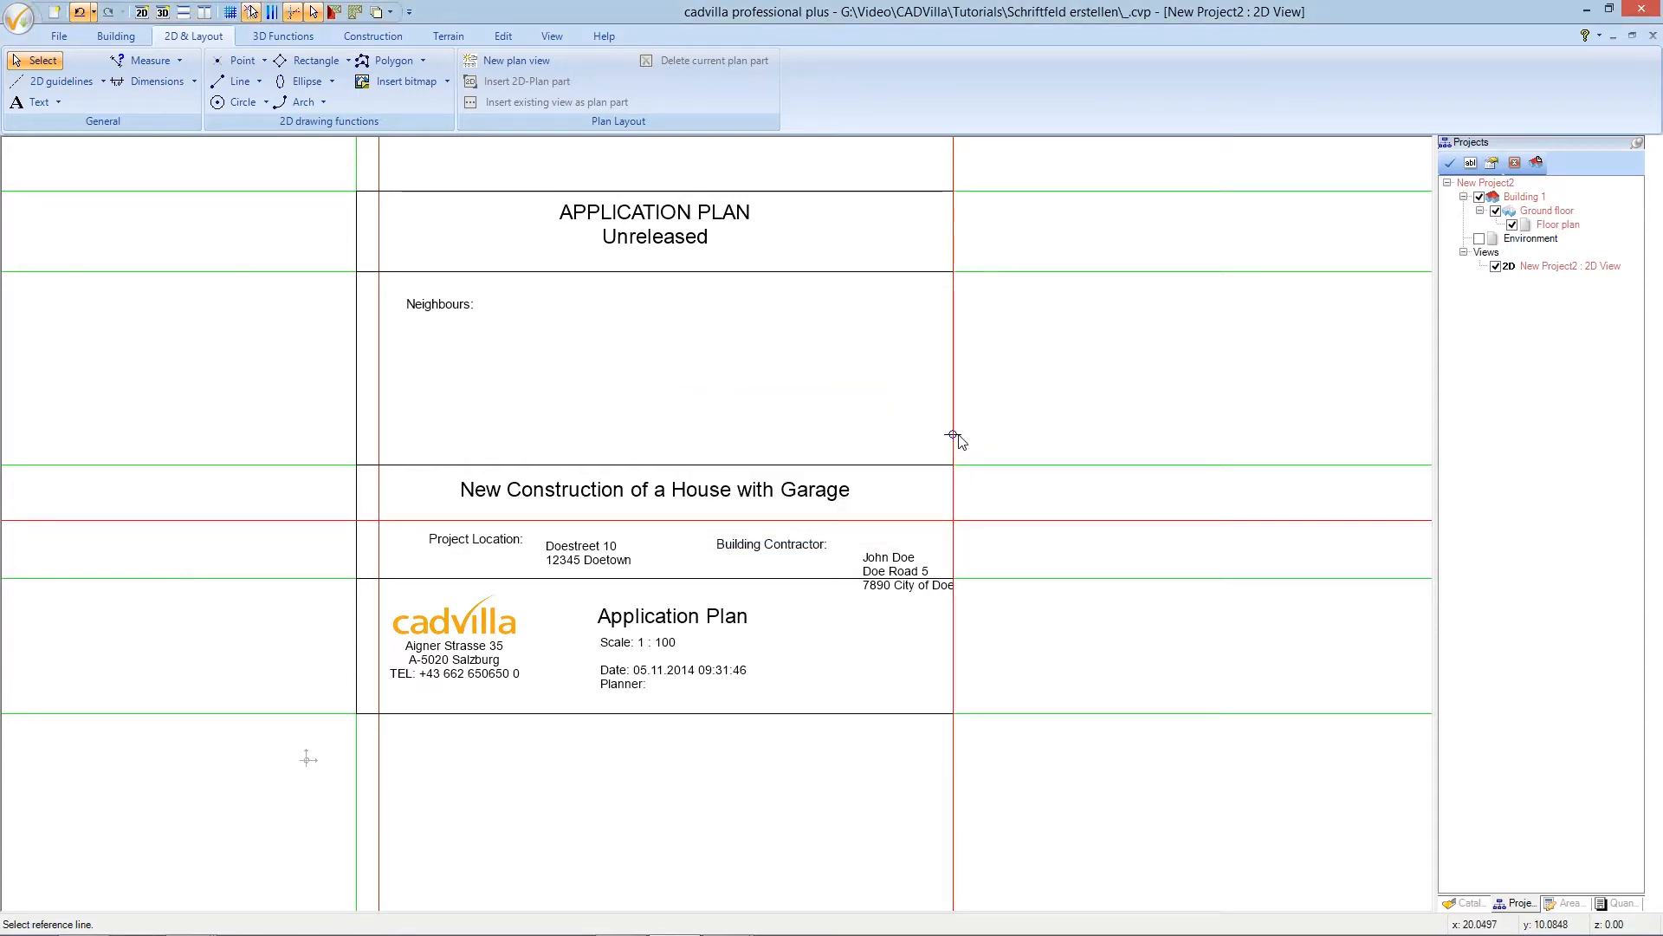
left_click(953, 435)
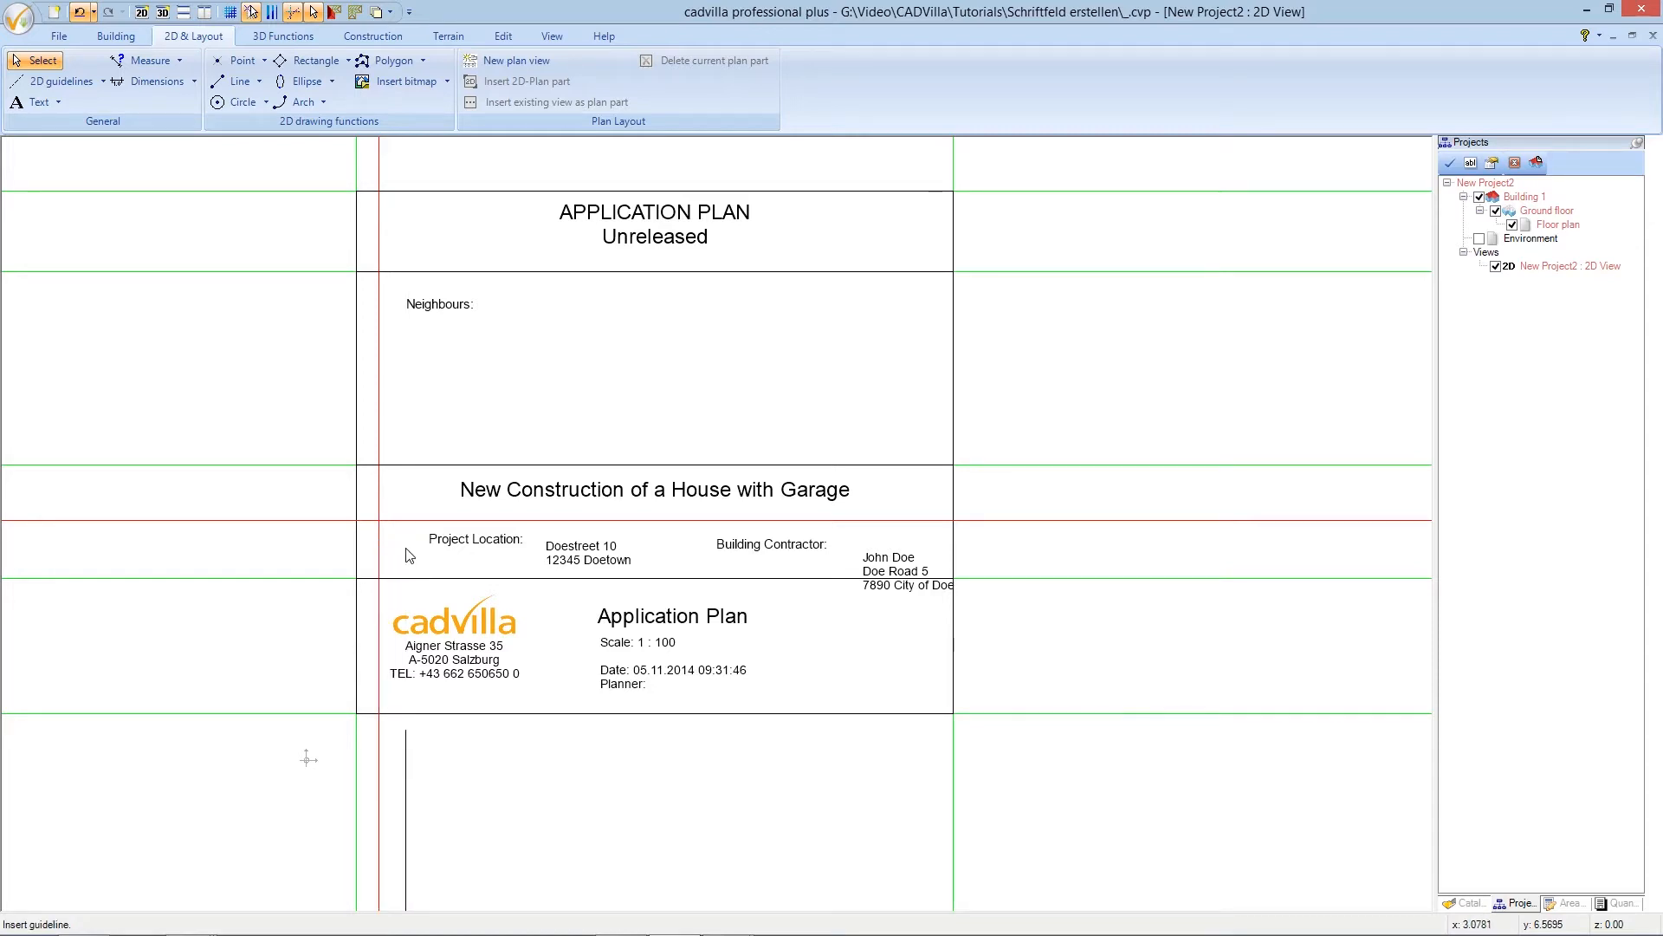
left_click(412, 551)
type("2")
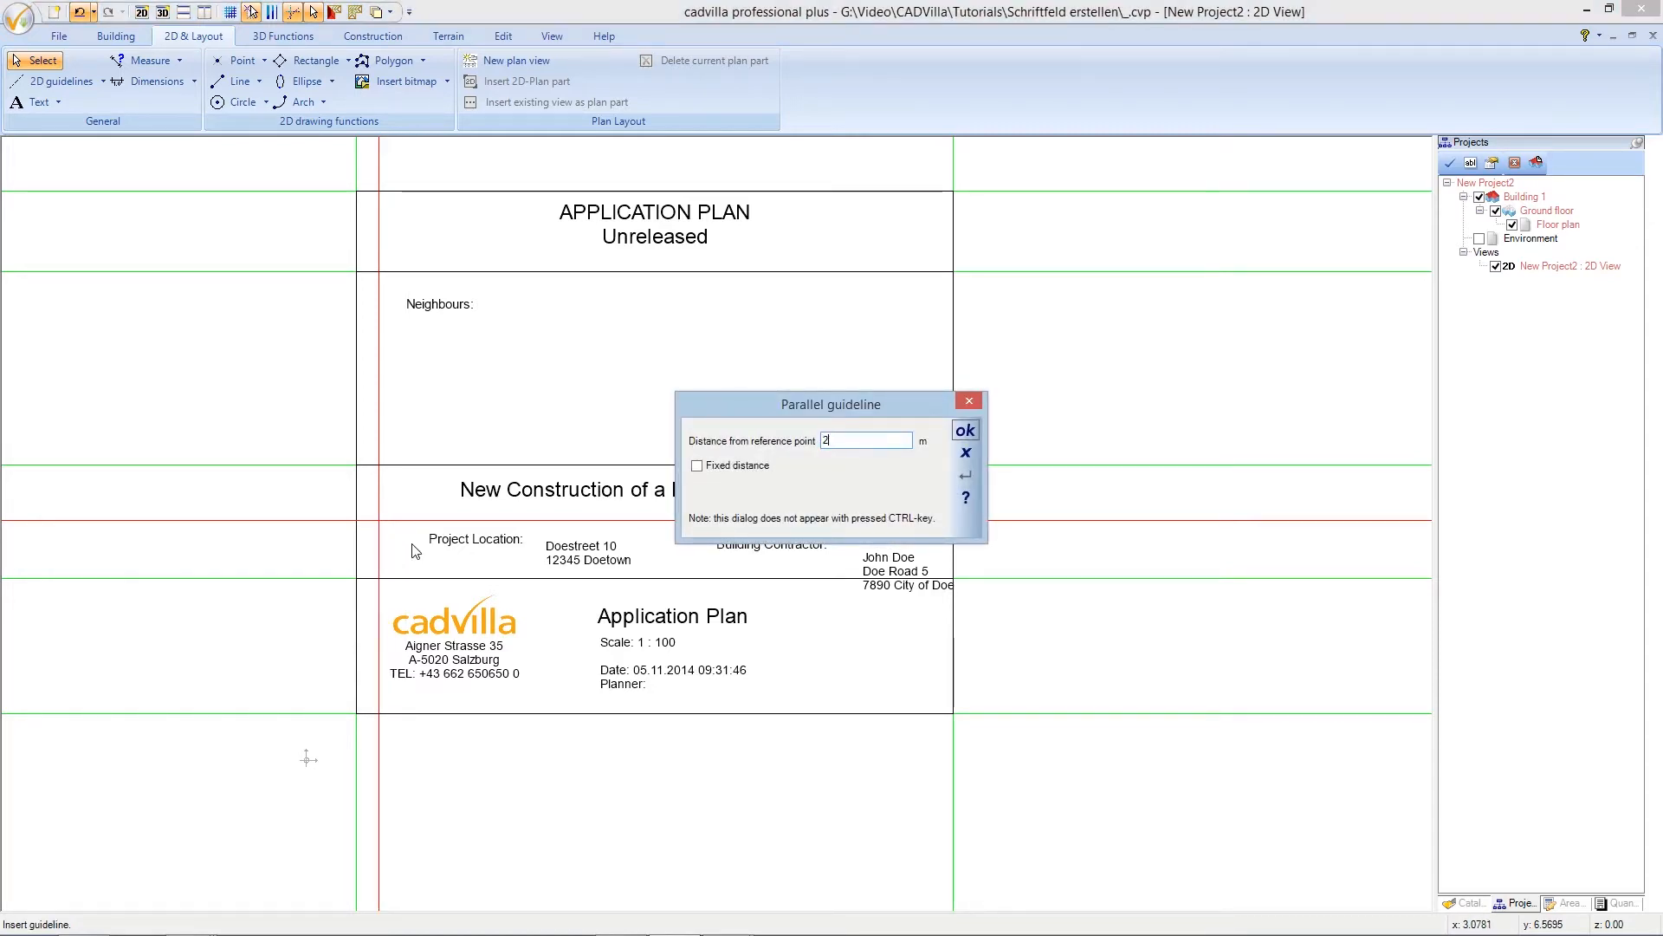
left_click(965, 431)
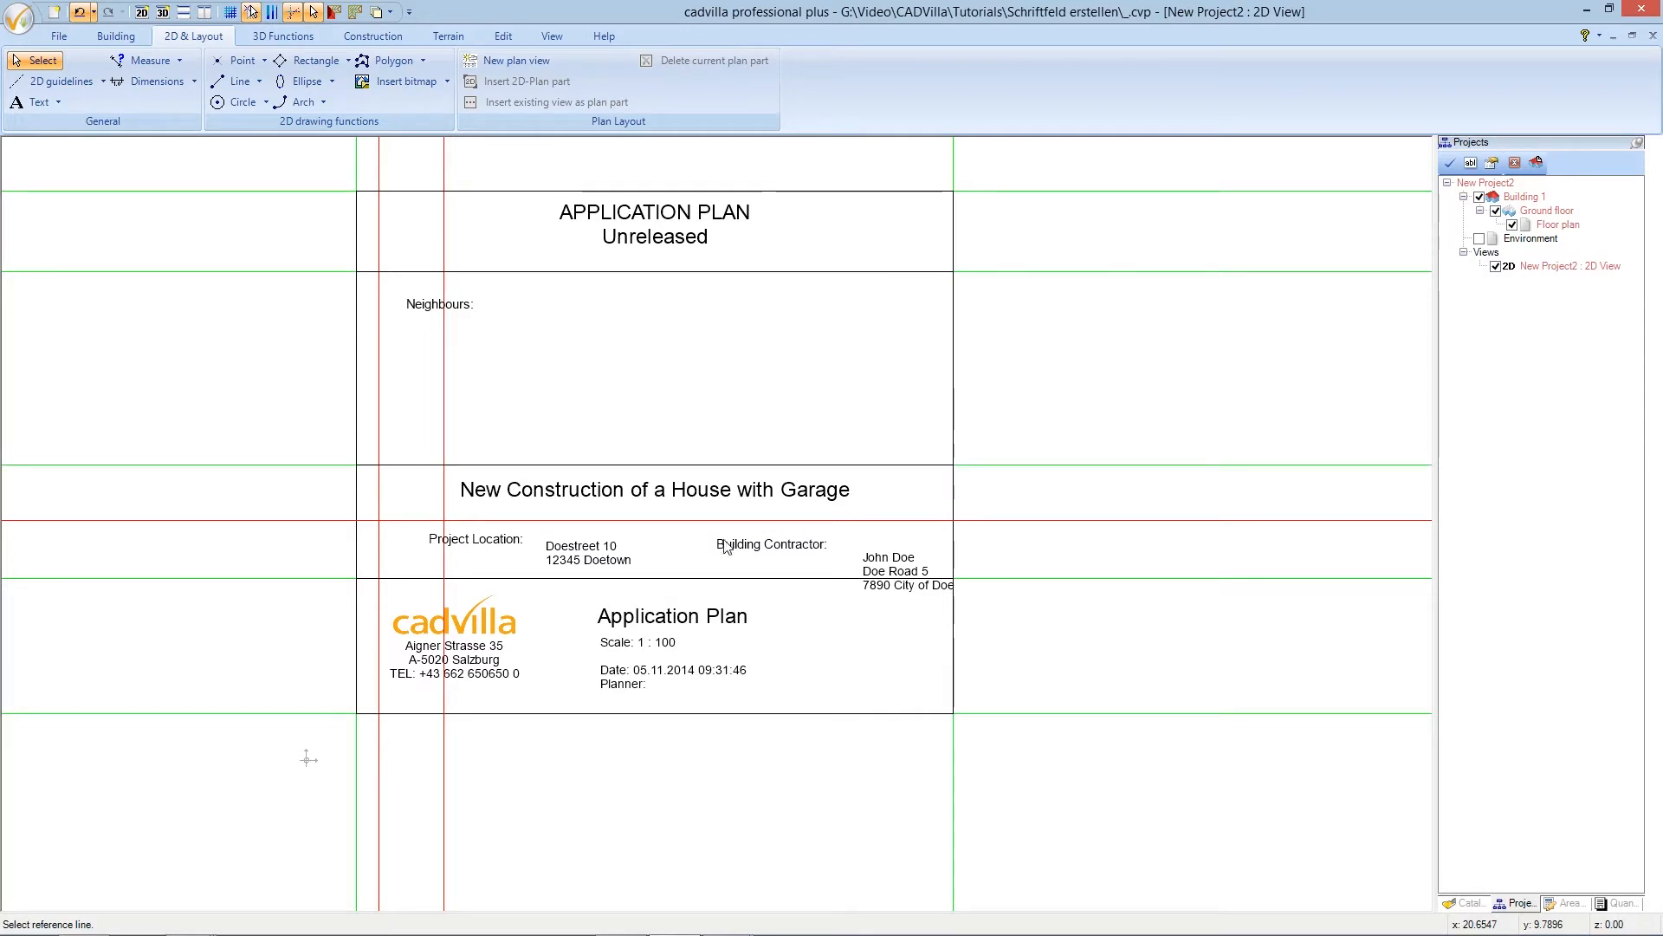
- Add two parallel red guidelines, at 6,55+0,70 m and then 2 m further right
left_click(444, 559)
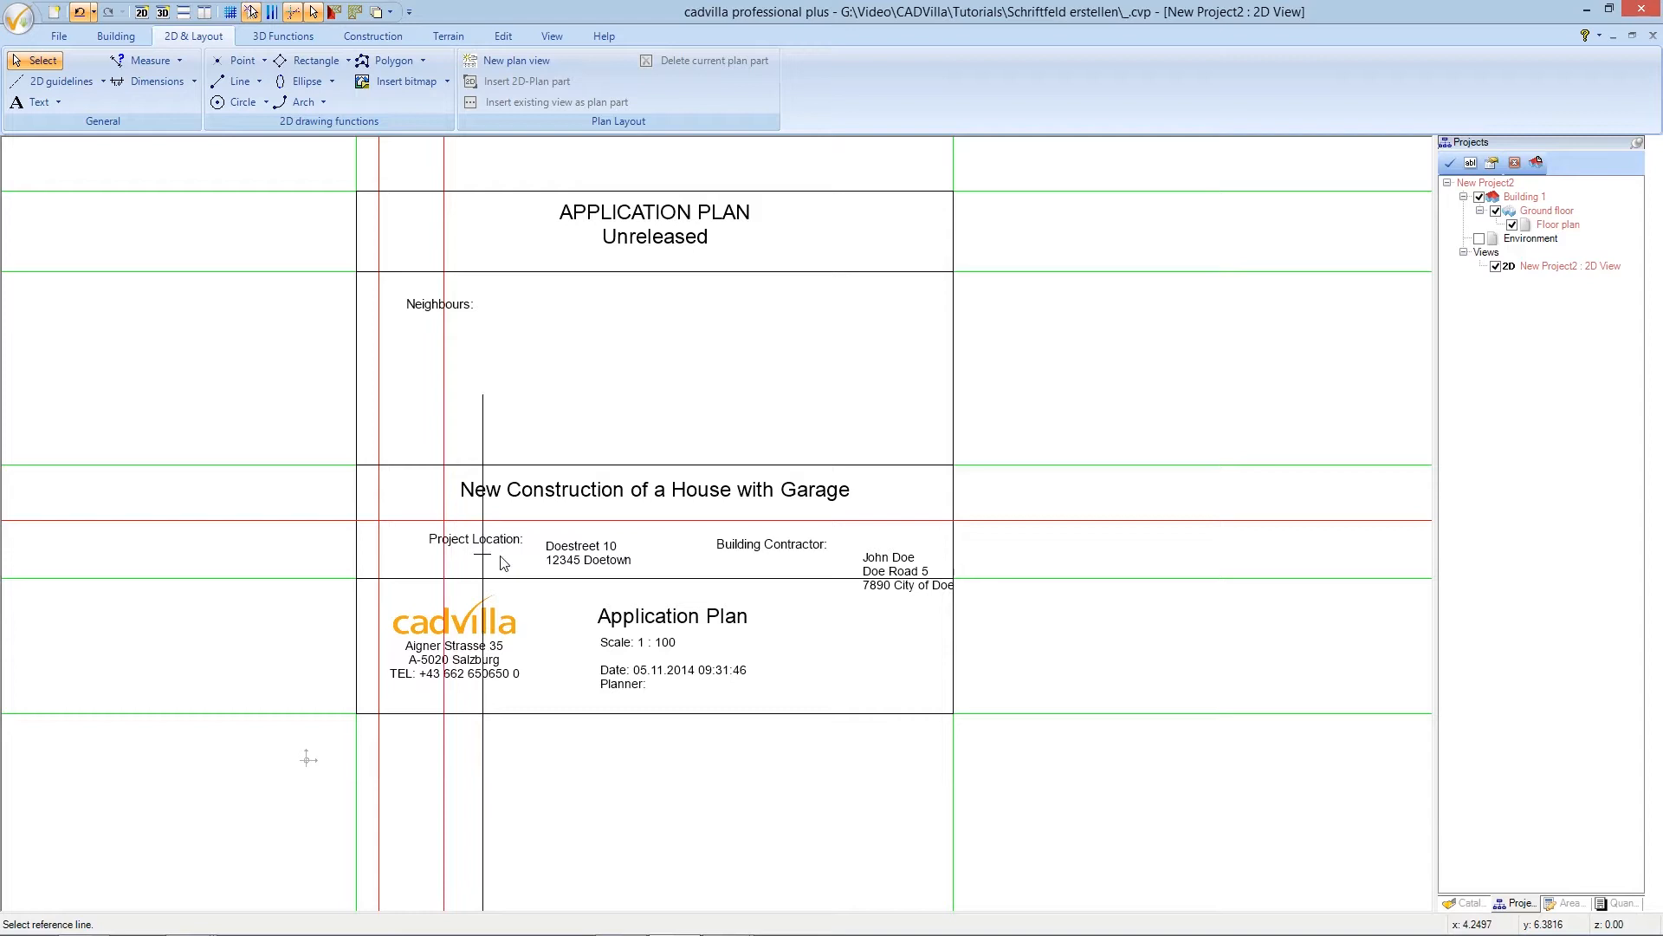
left_click(512, 563)
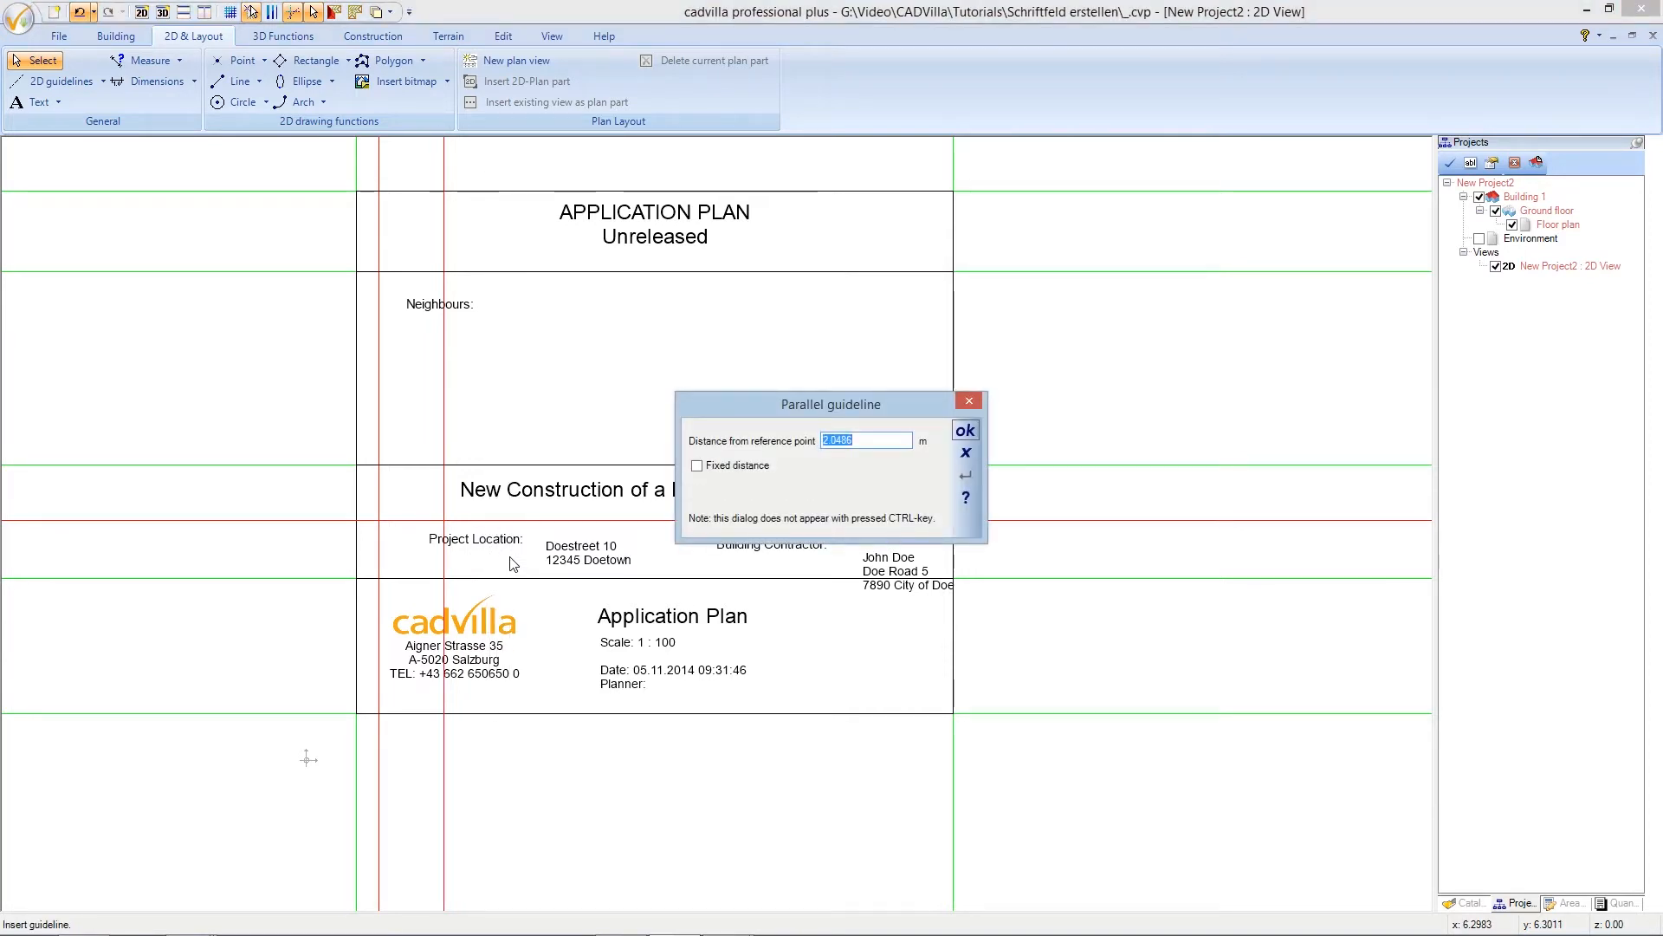
type("6,55+0,70")
left_click(965, 430)
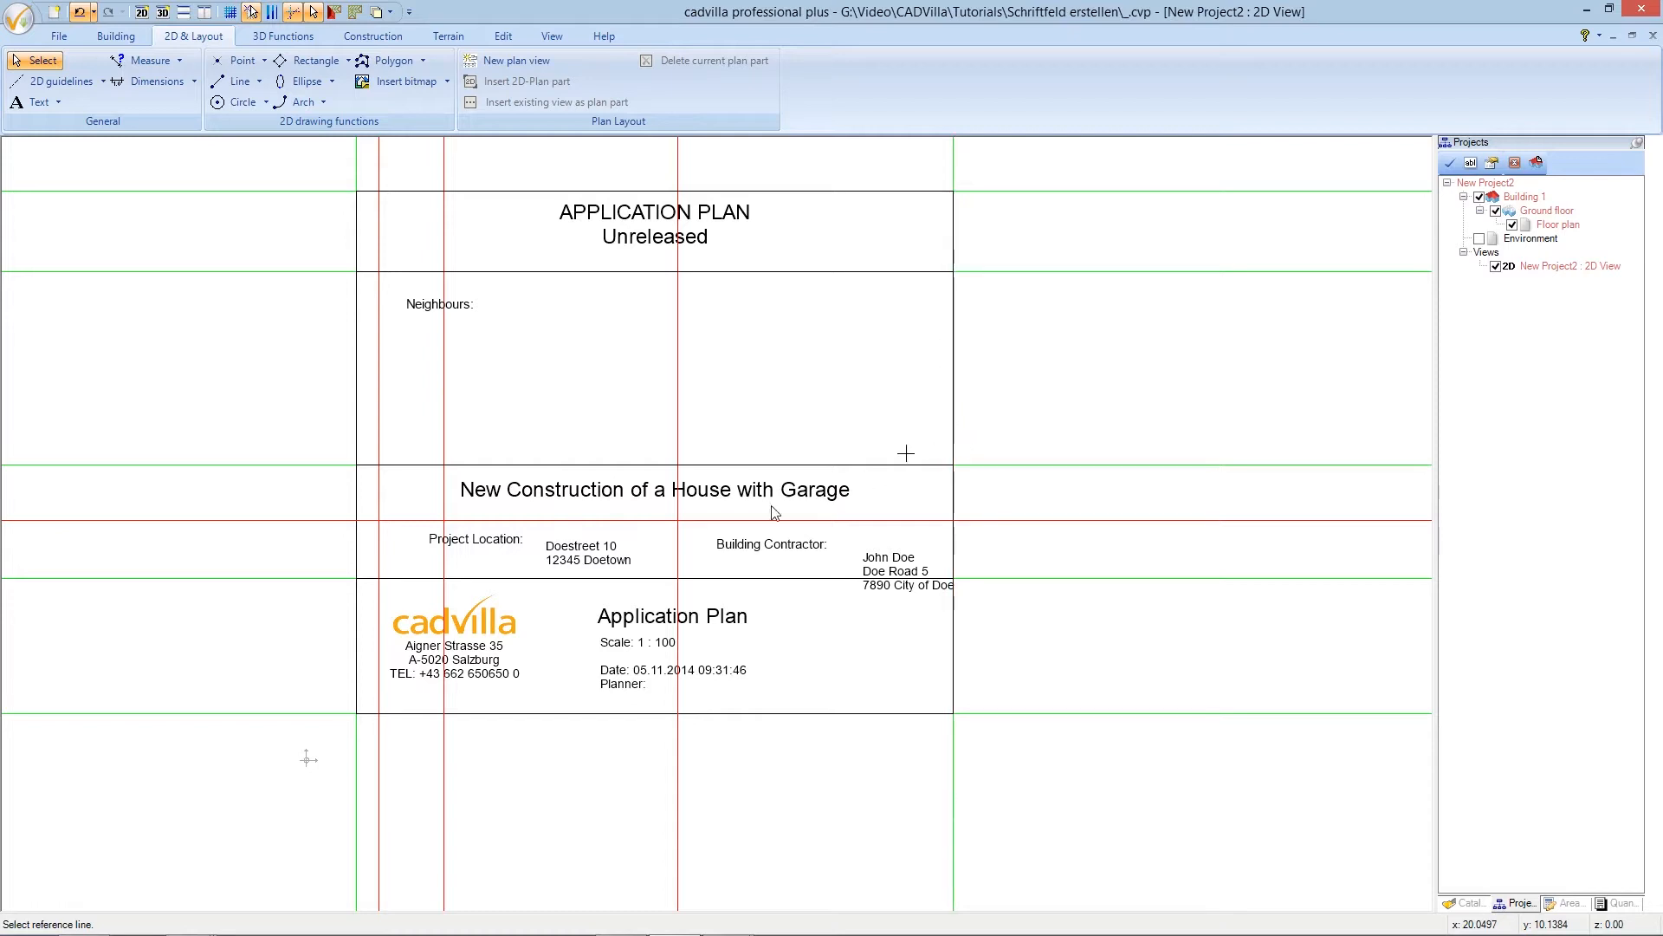
left_click(680, 552)
left_click(744, 572)
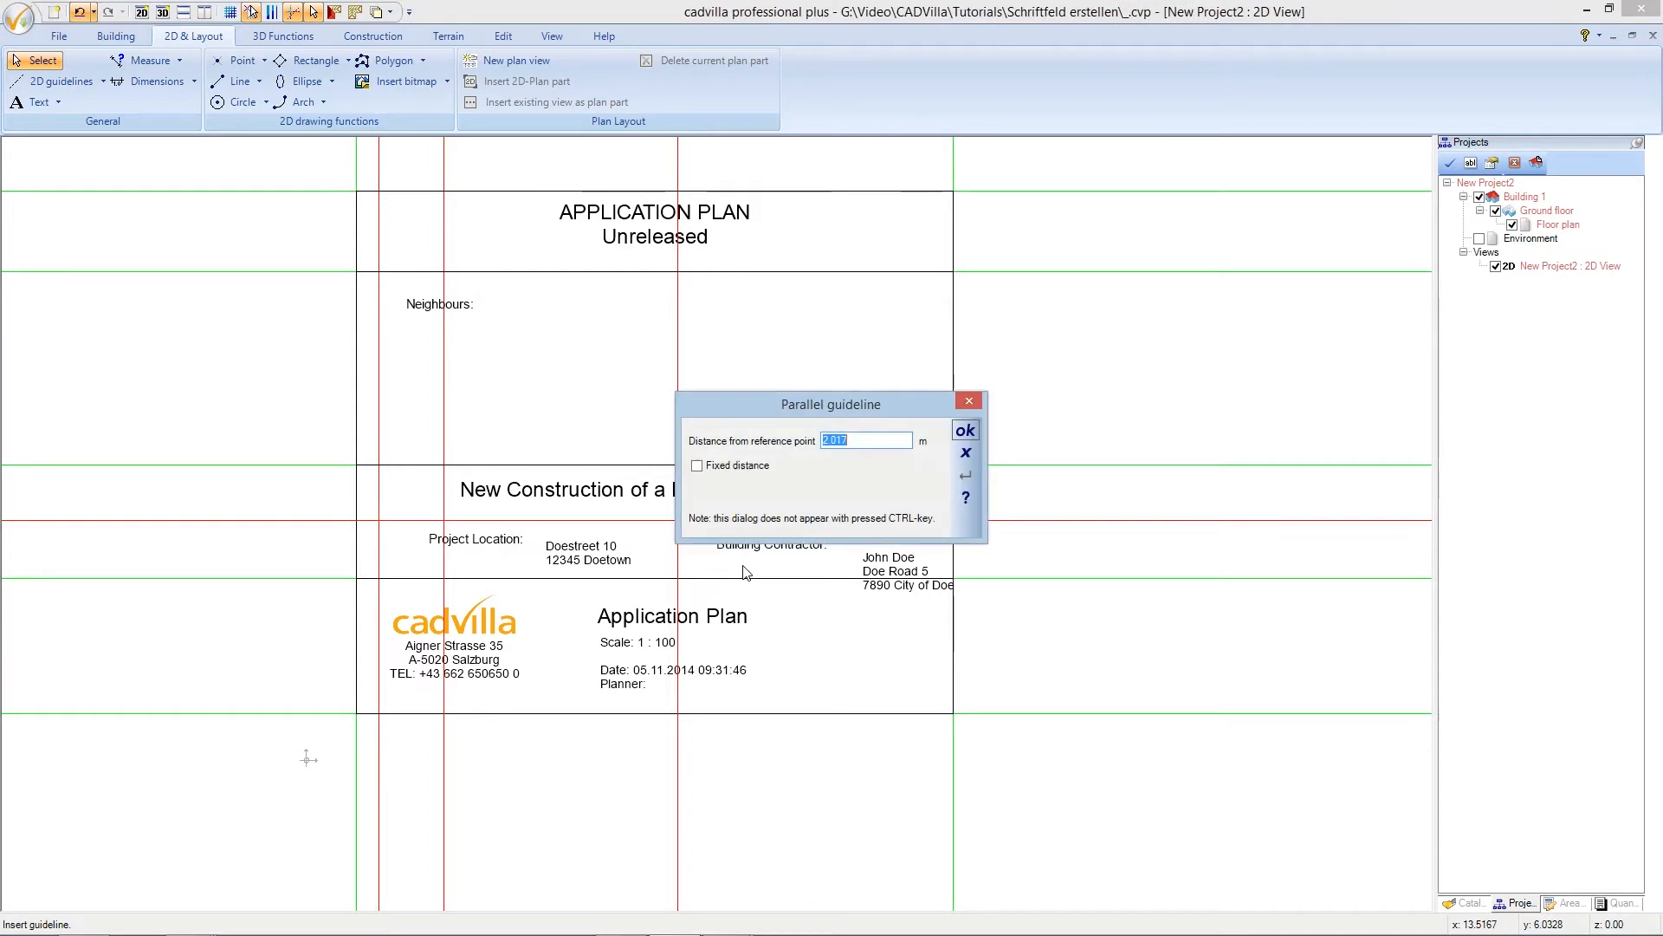
type("2")
left_click(964, 433)
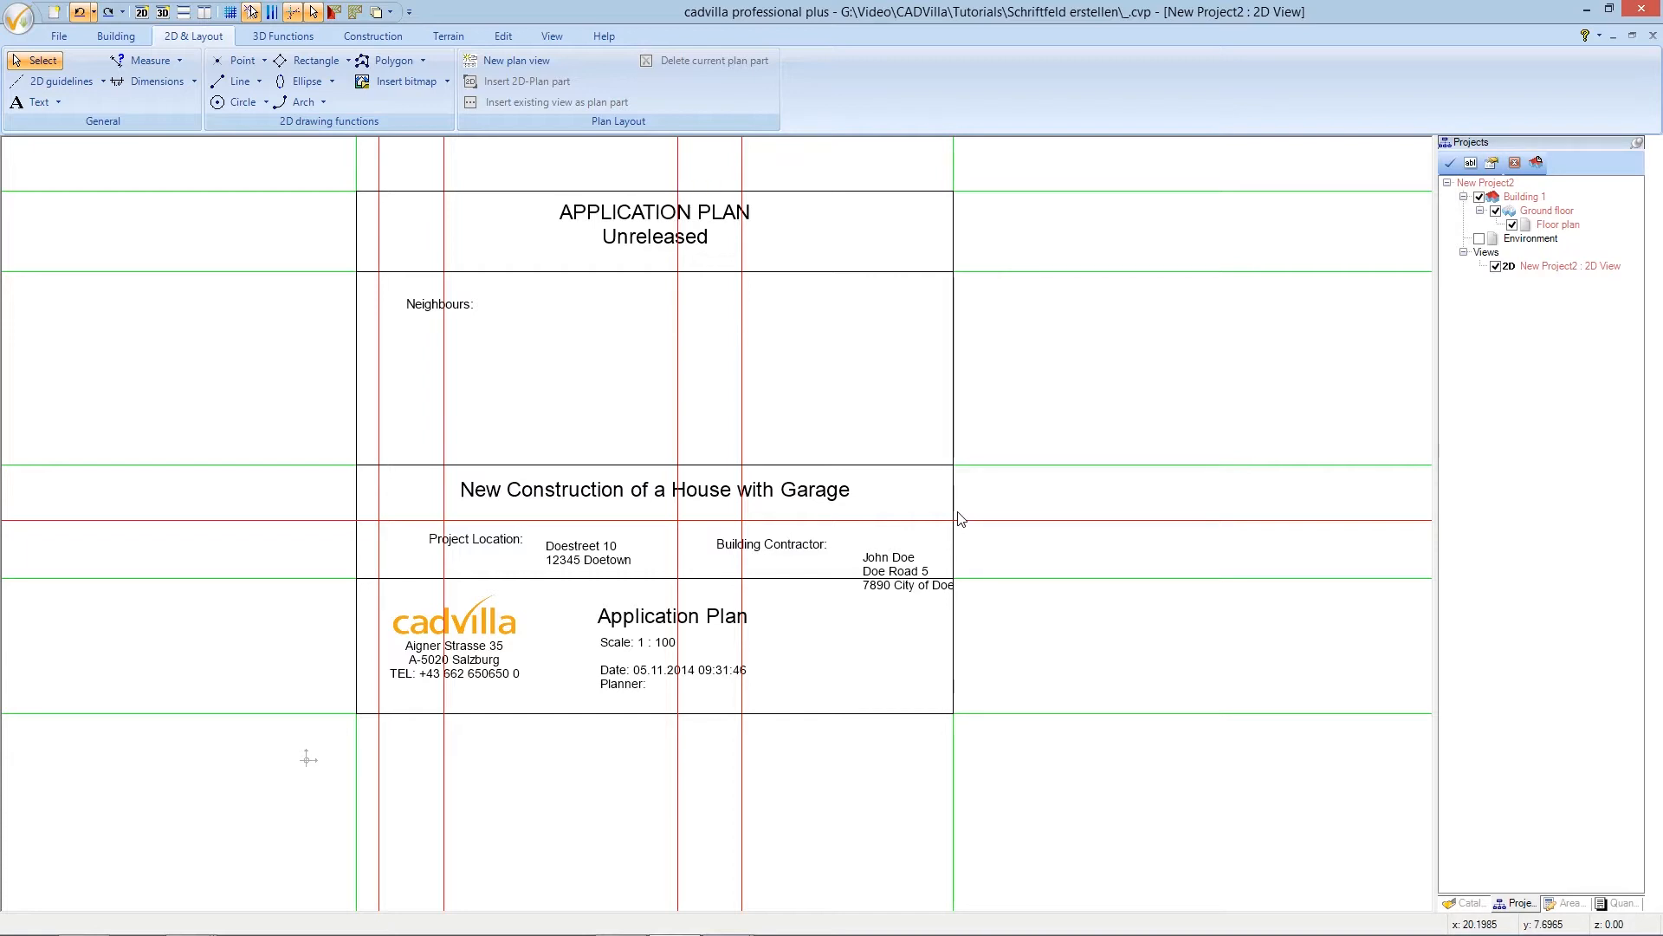
left_click(511, 551)
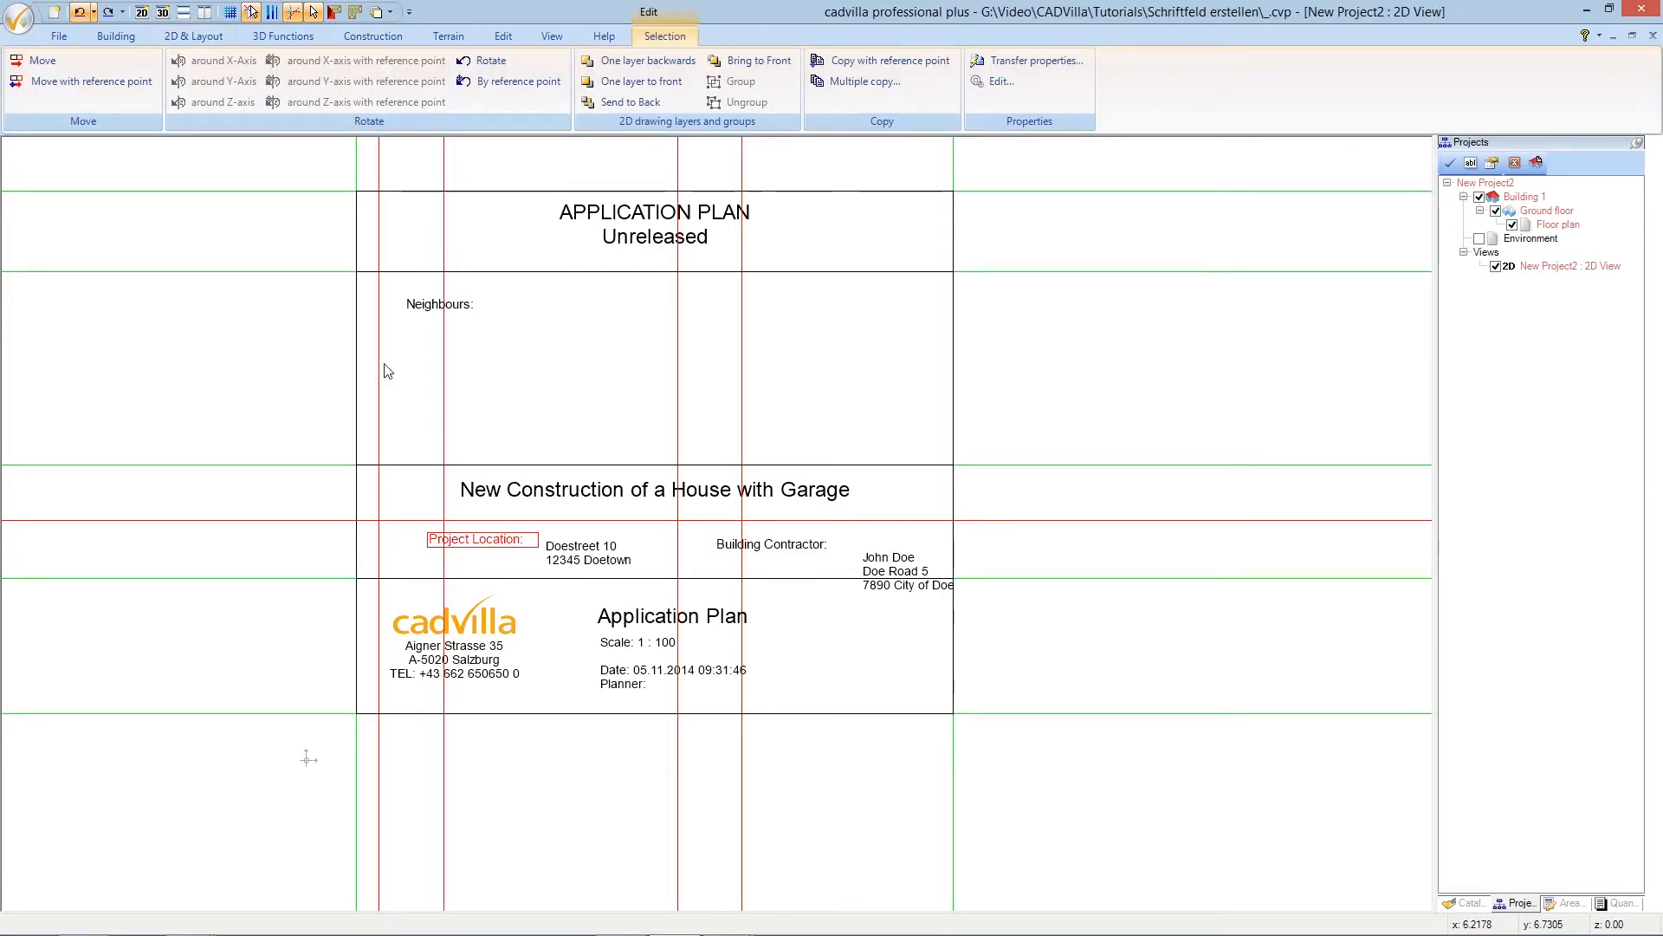
- Move the 'Project Location:' label by its corner onto the red guideline crossing
left_click(103, 82)
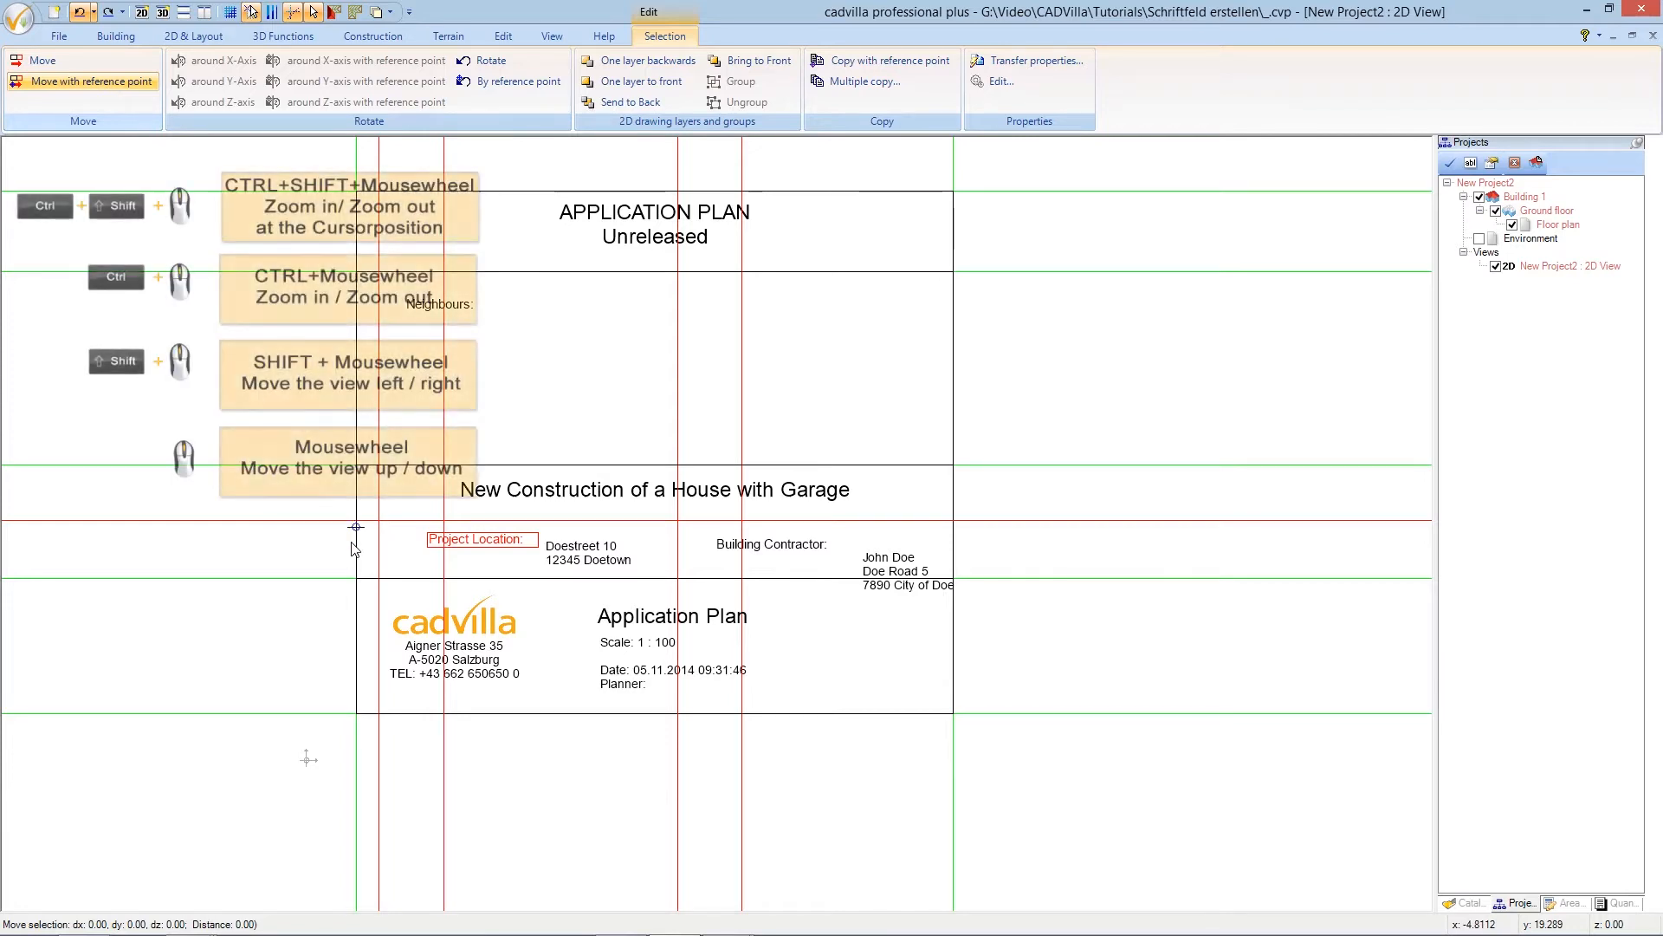
scroll(354, 548, "up", 1, "ctrl+shift")
scroll(356, 546, "up", 1, "ctrl+shift")
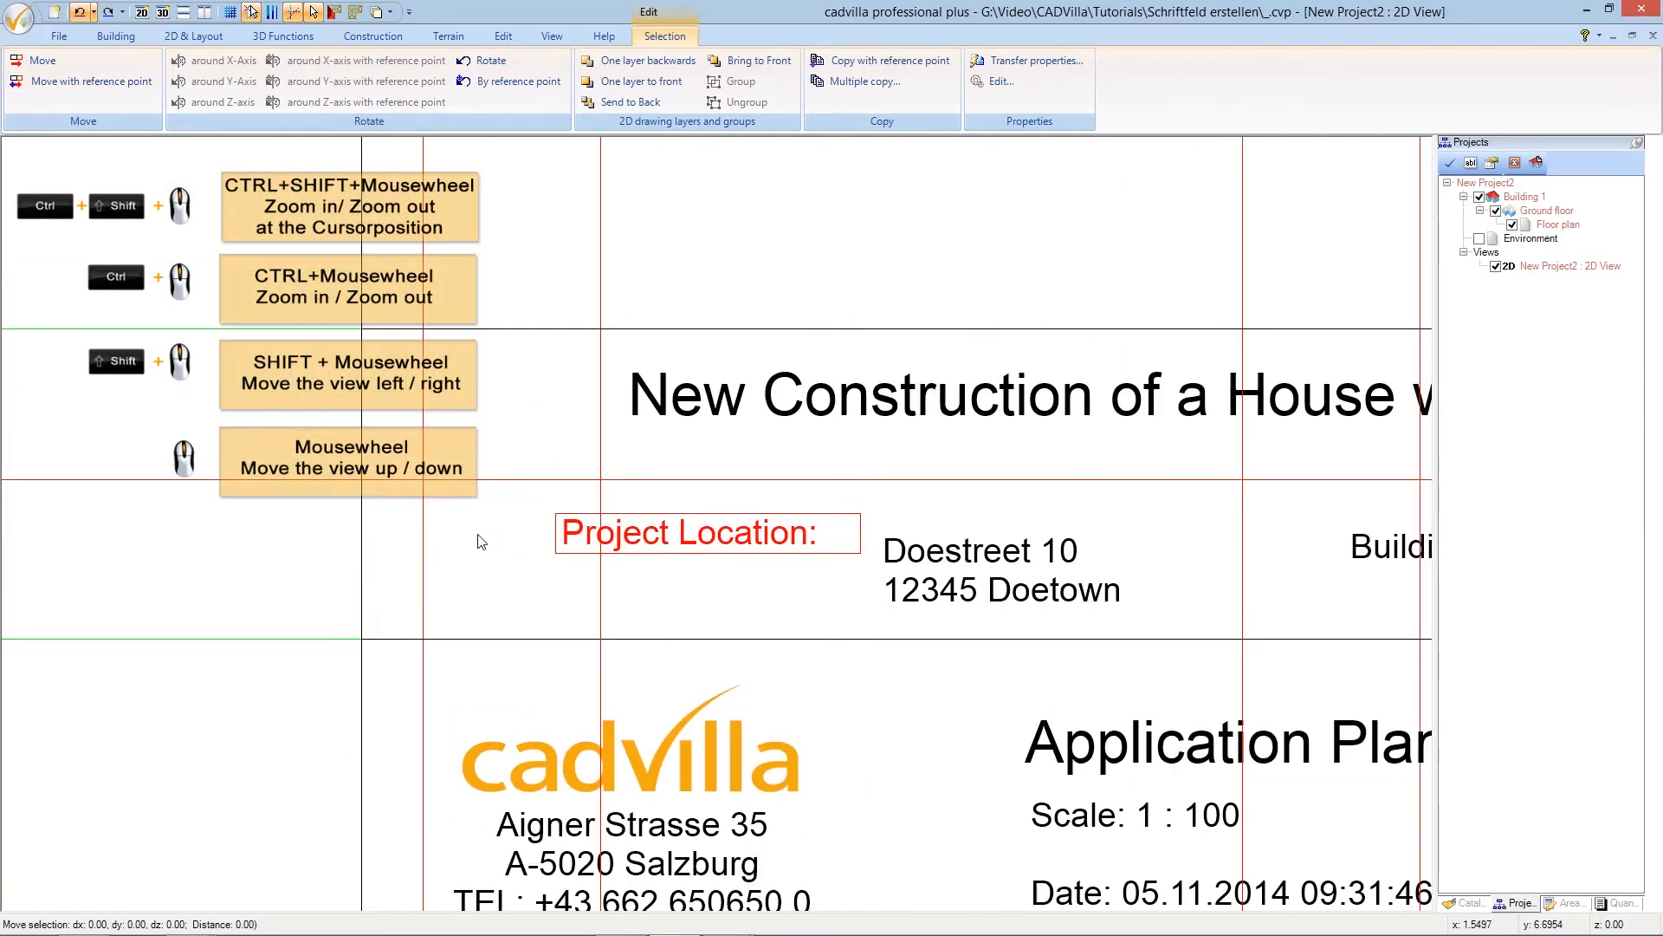
left_click(556, 515)
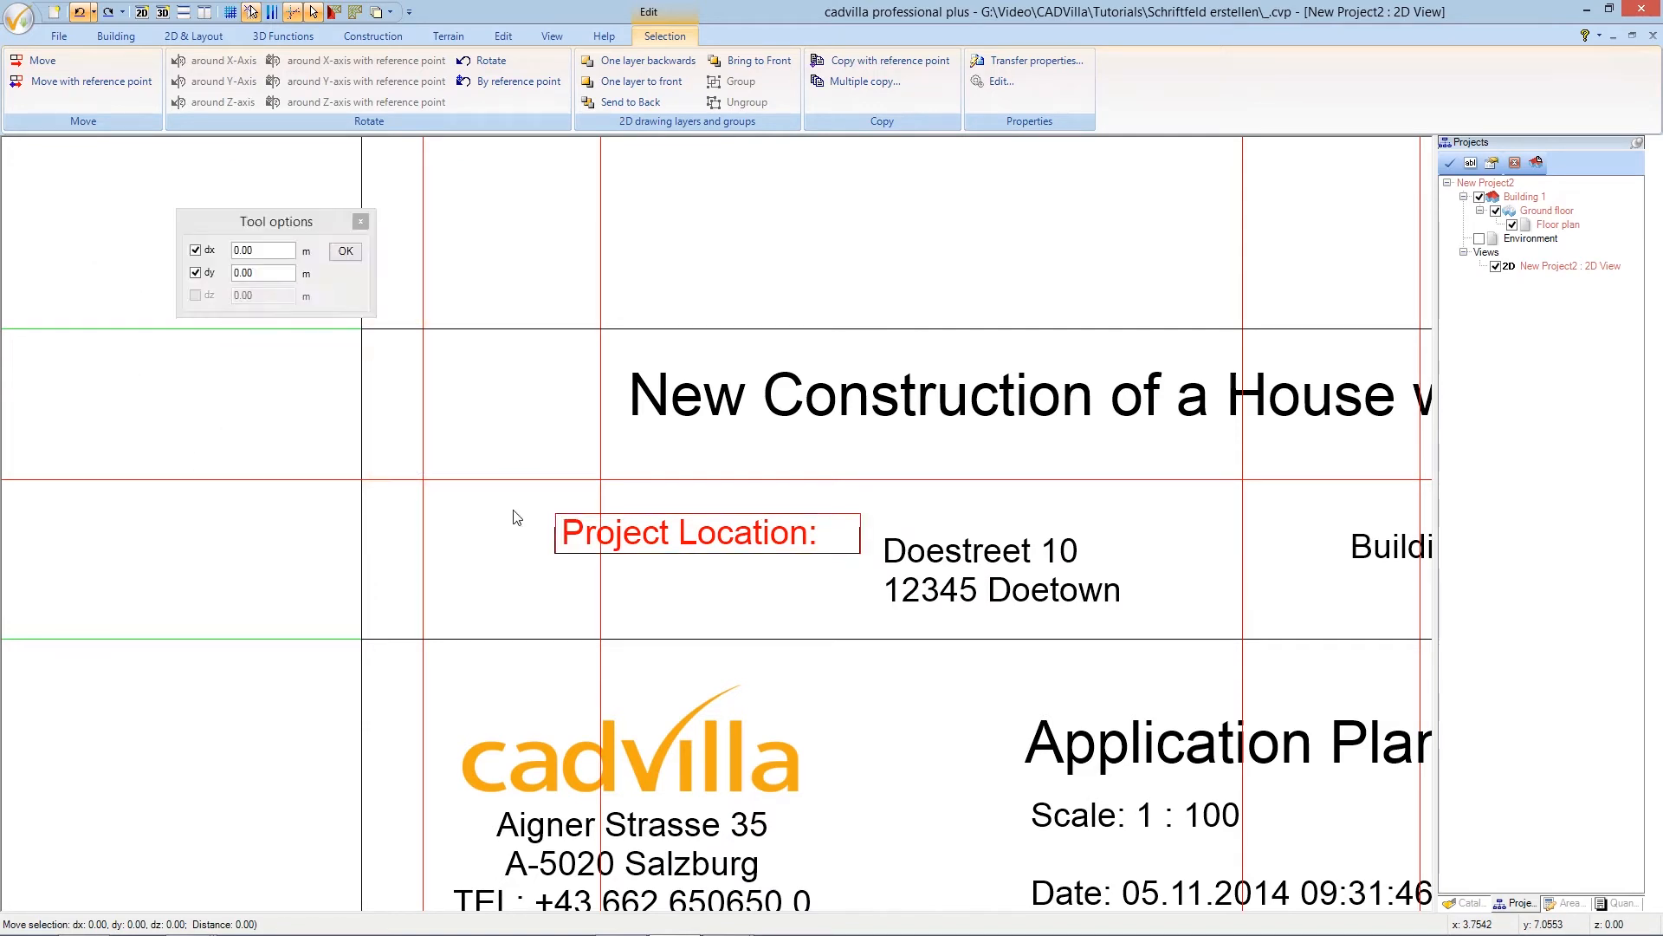
left_click(425, 481)
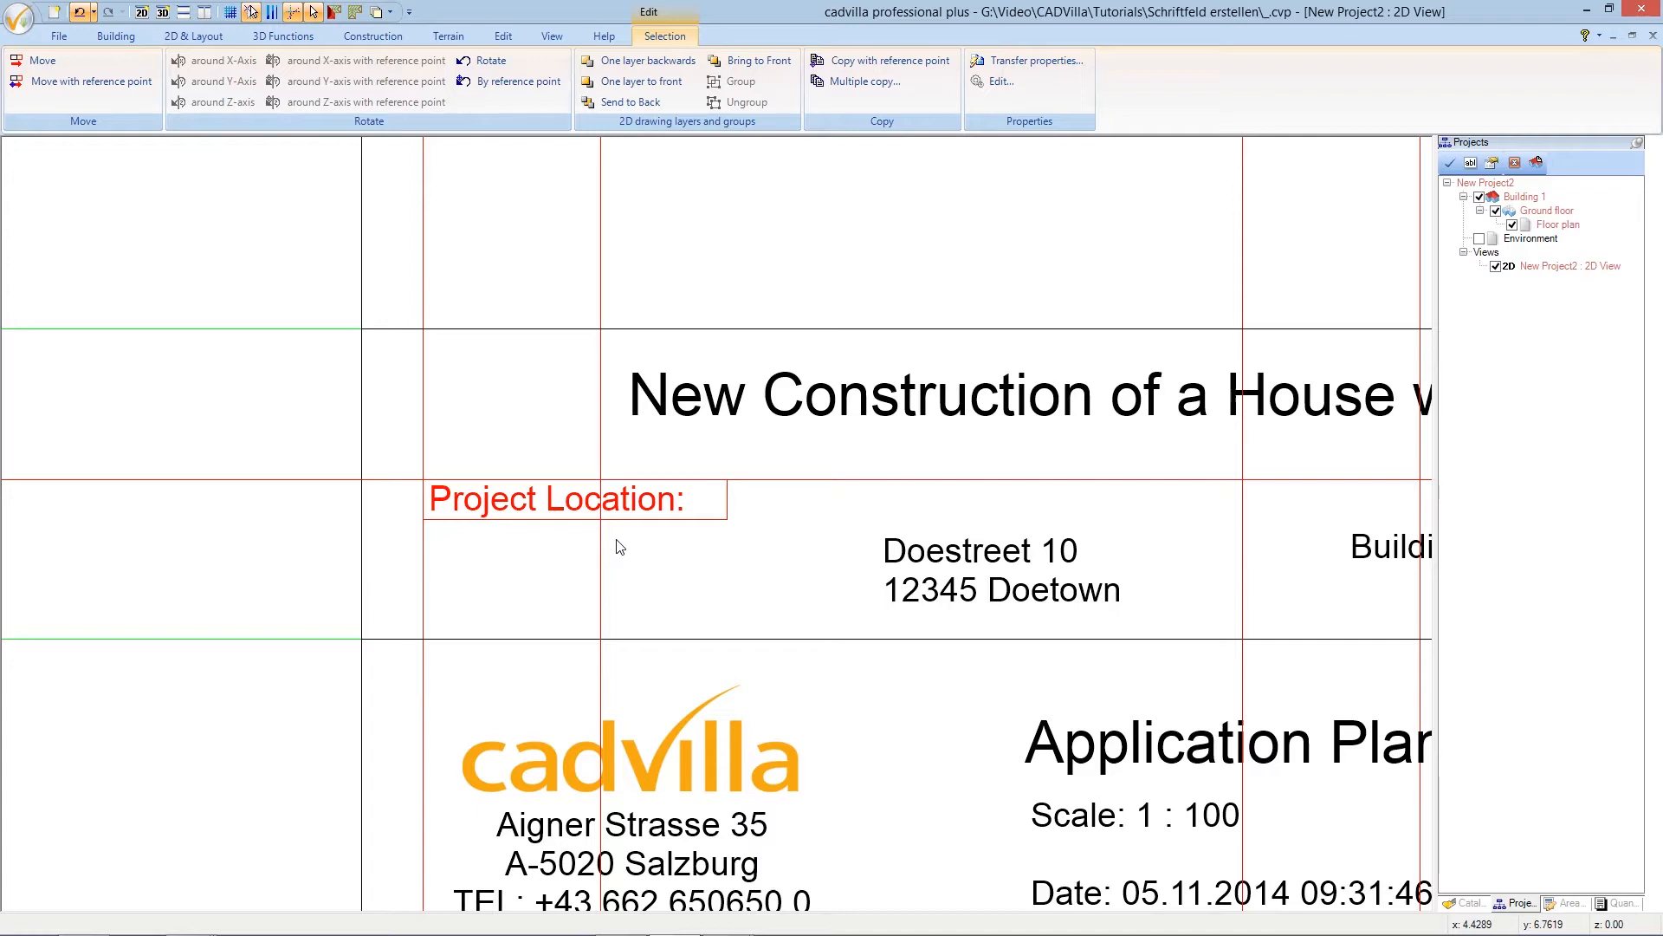
key("Escape")
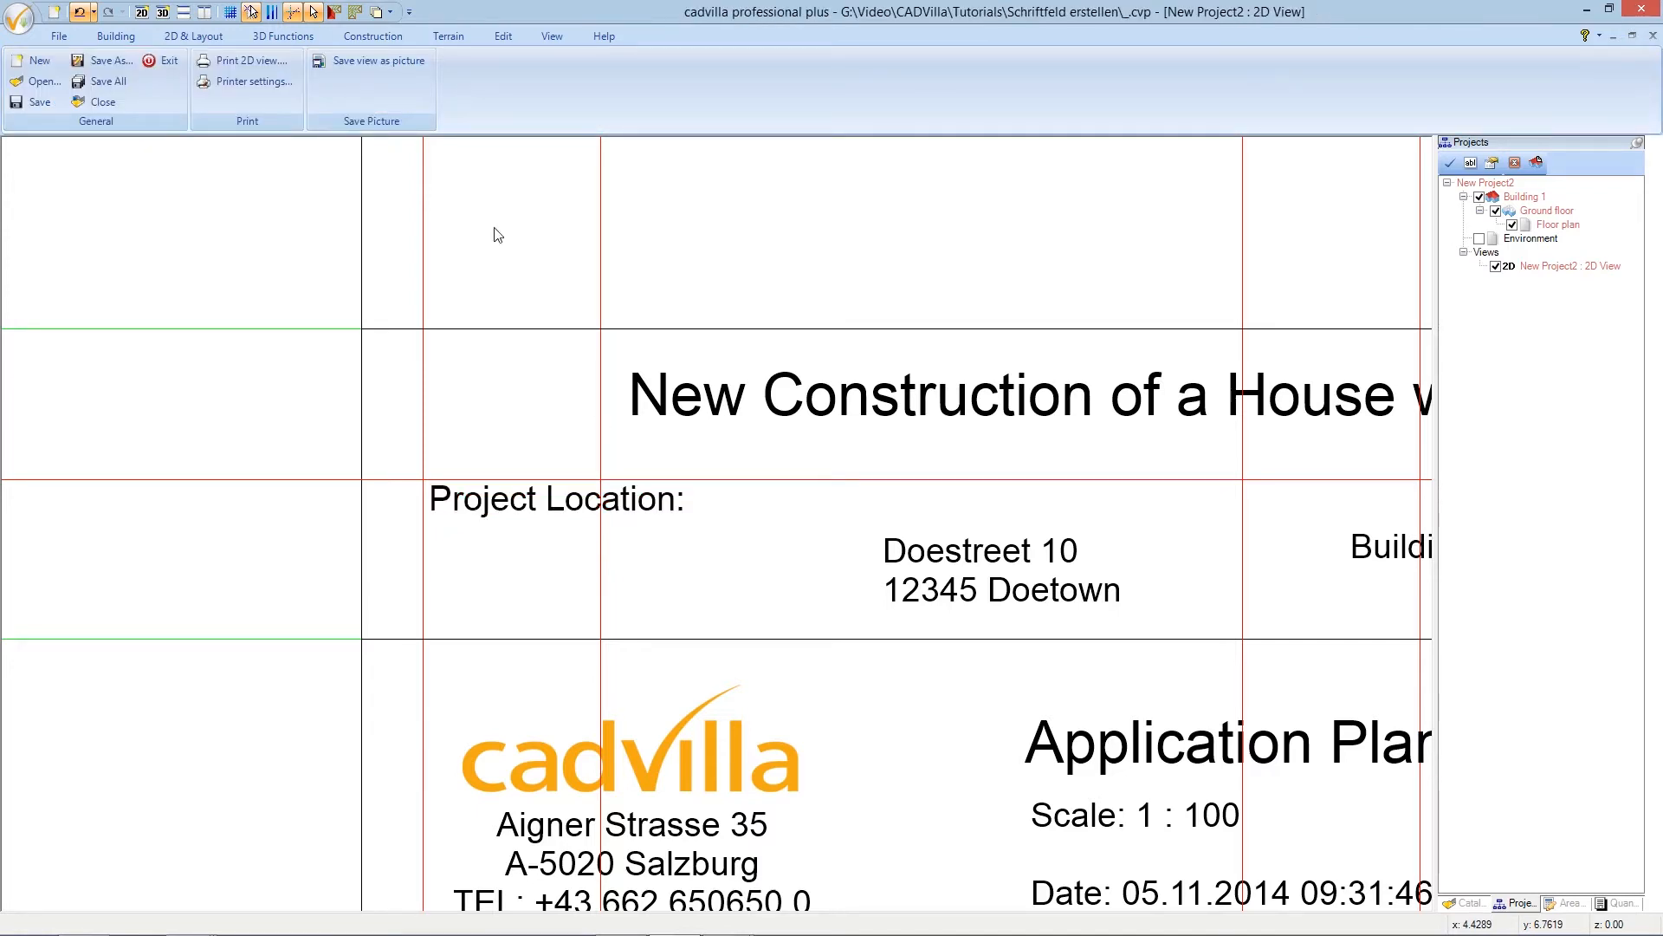
left_click(199, 37)
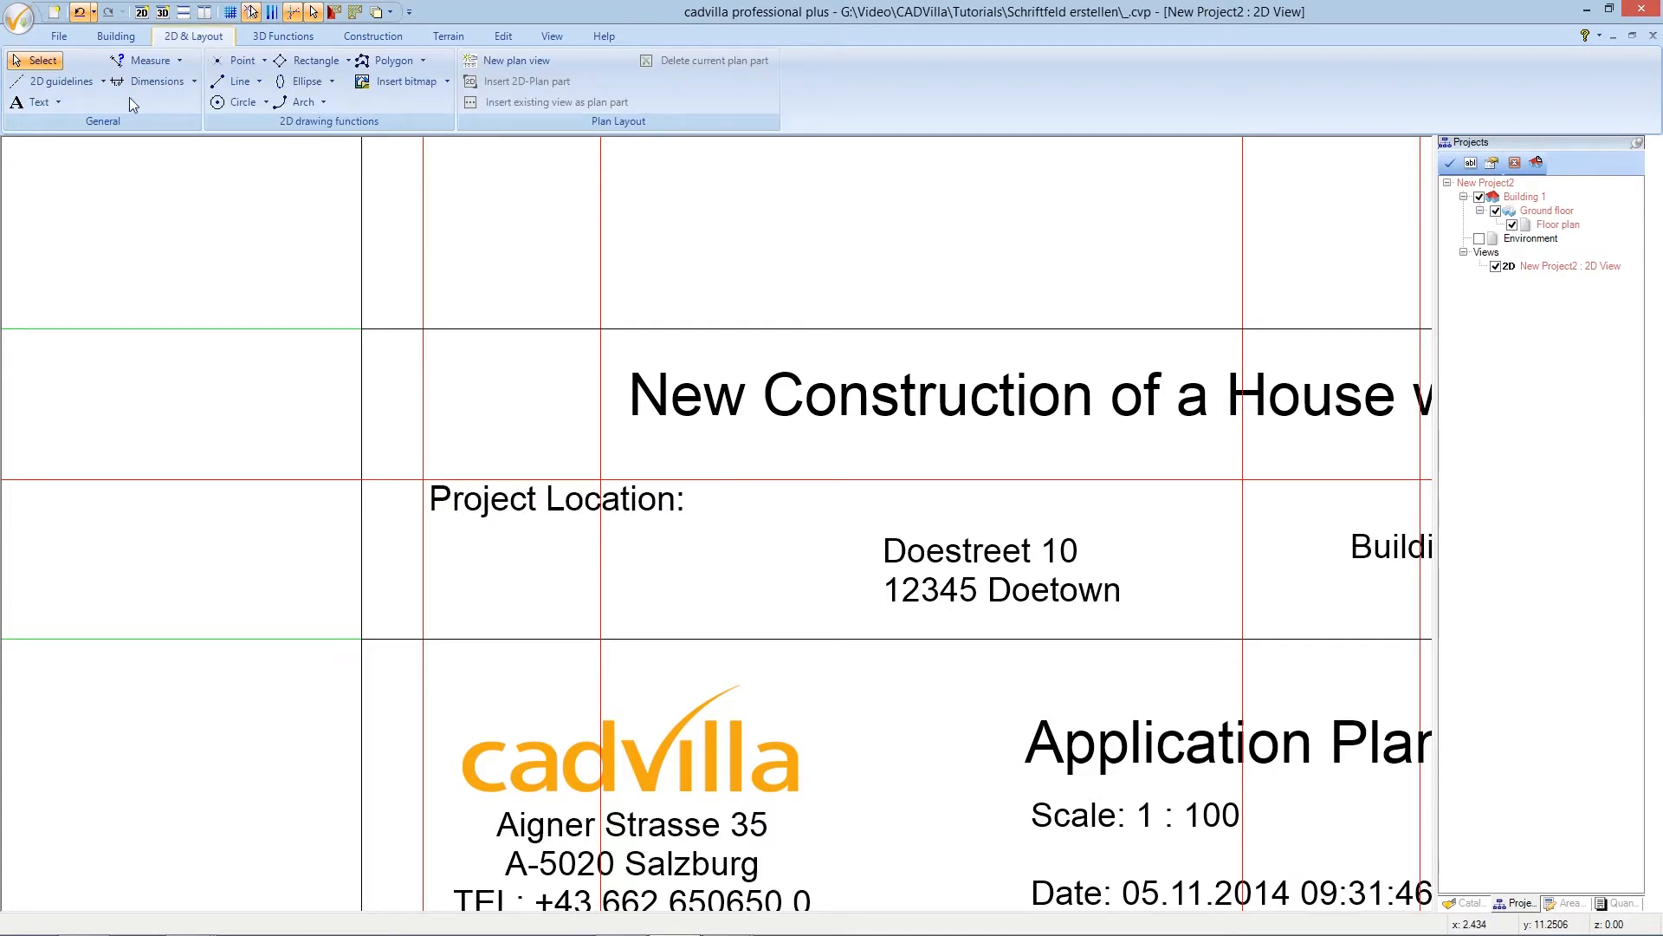
- Add a numeric parallel guideline 1 m from the existing one and delete the old intermediate guideline
left_click(83, 84)
mouse_move(92, 103)
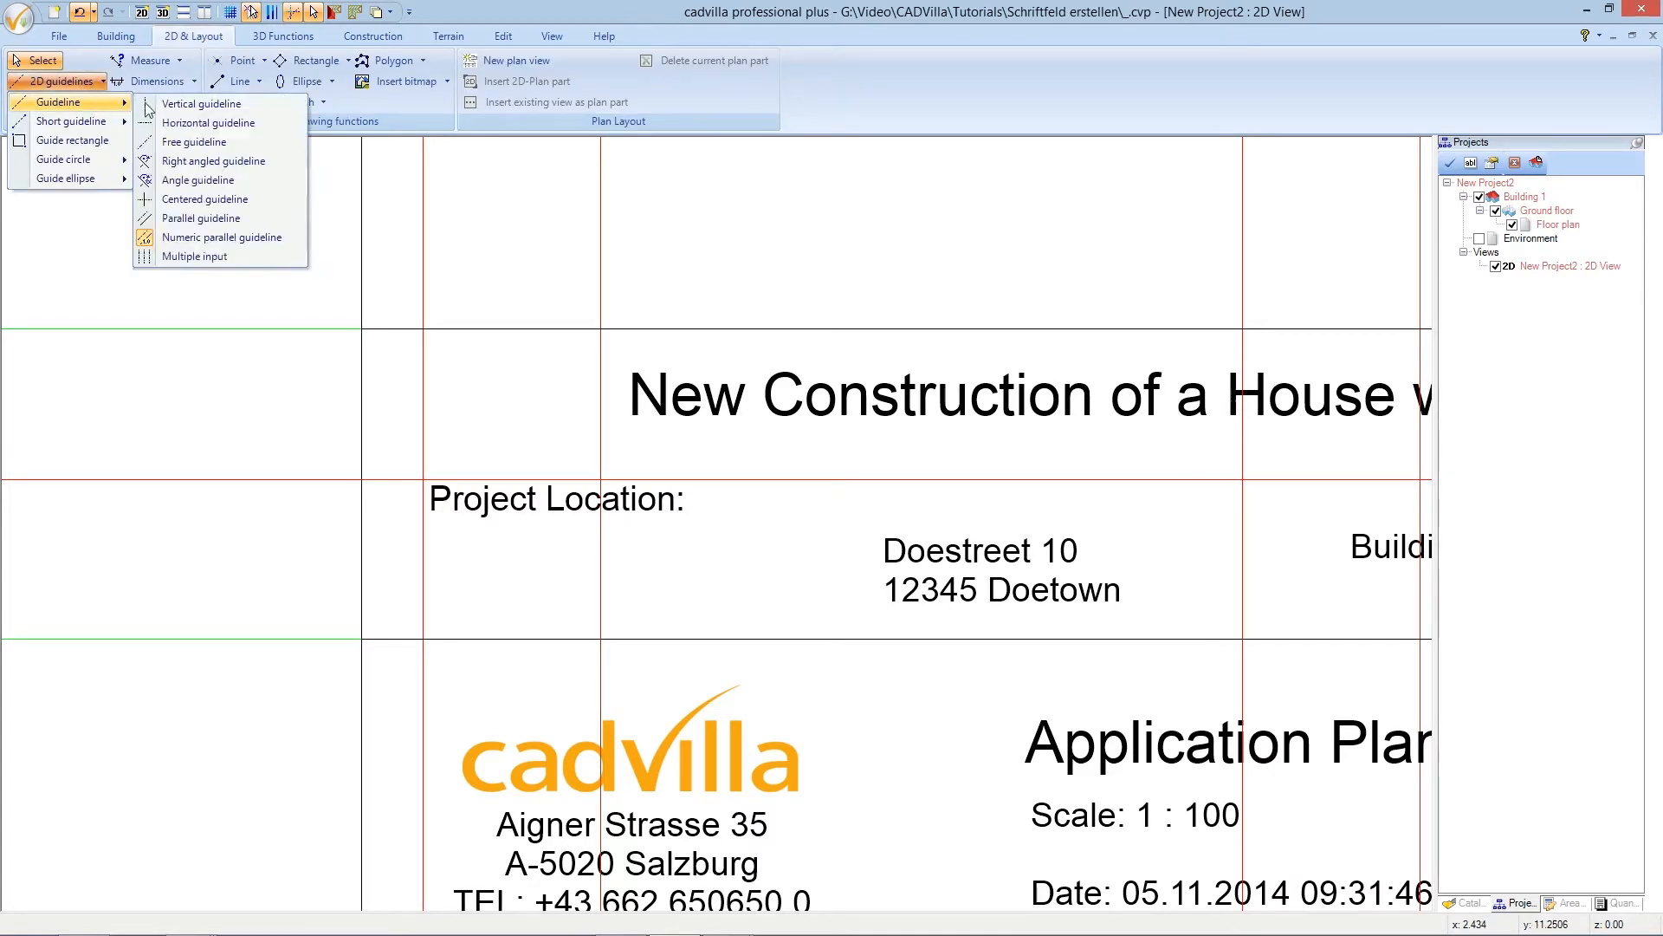
left_click(234, 237)
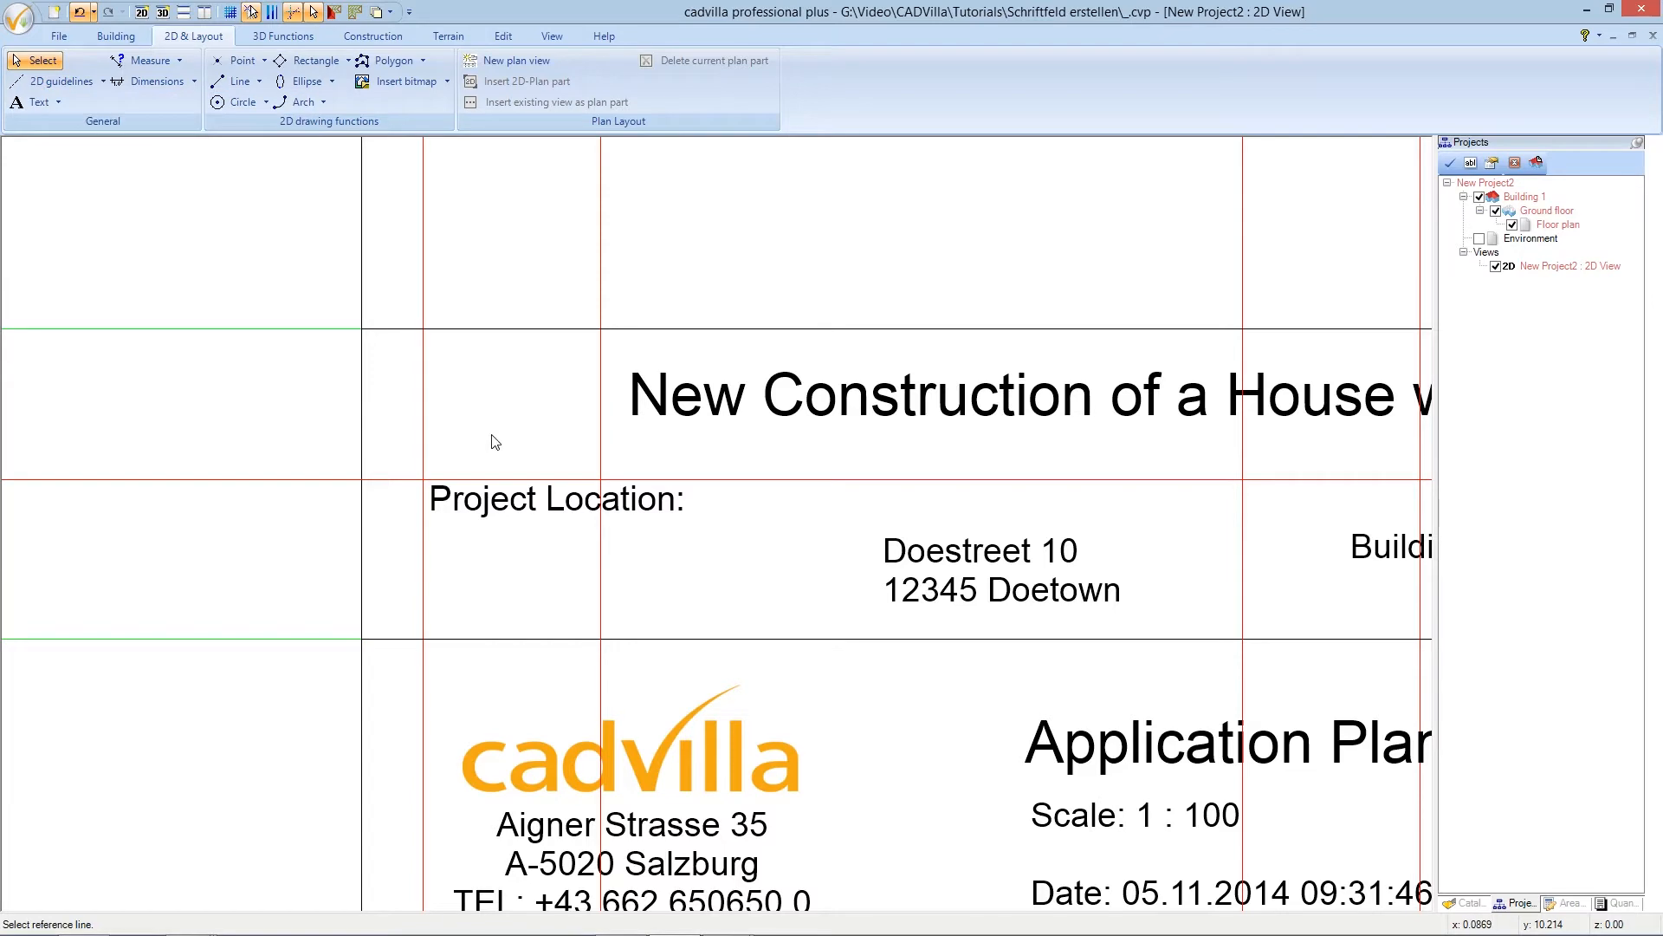
left_click(602, 572)
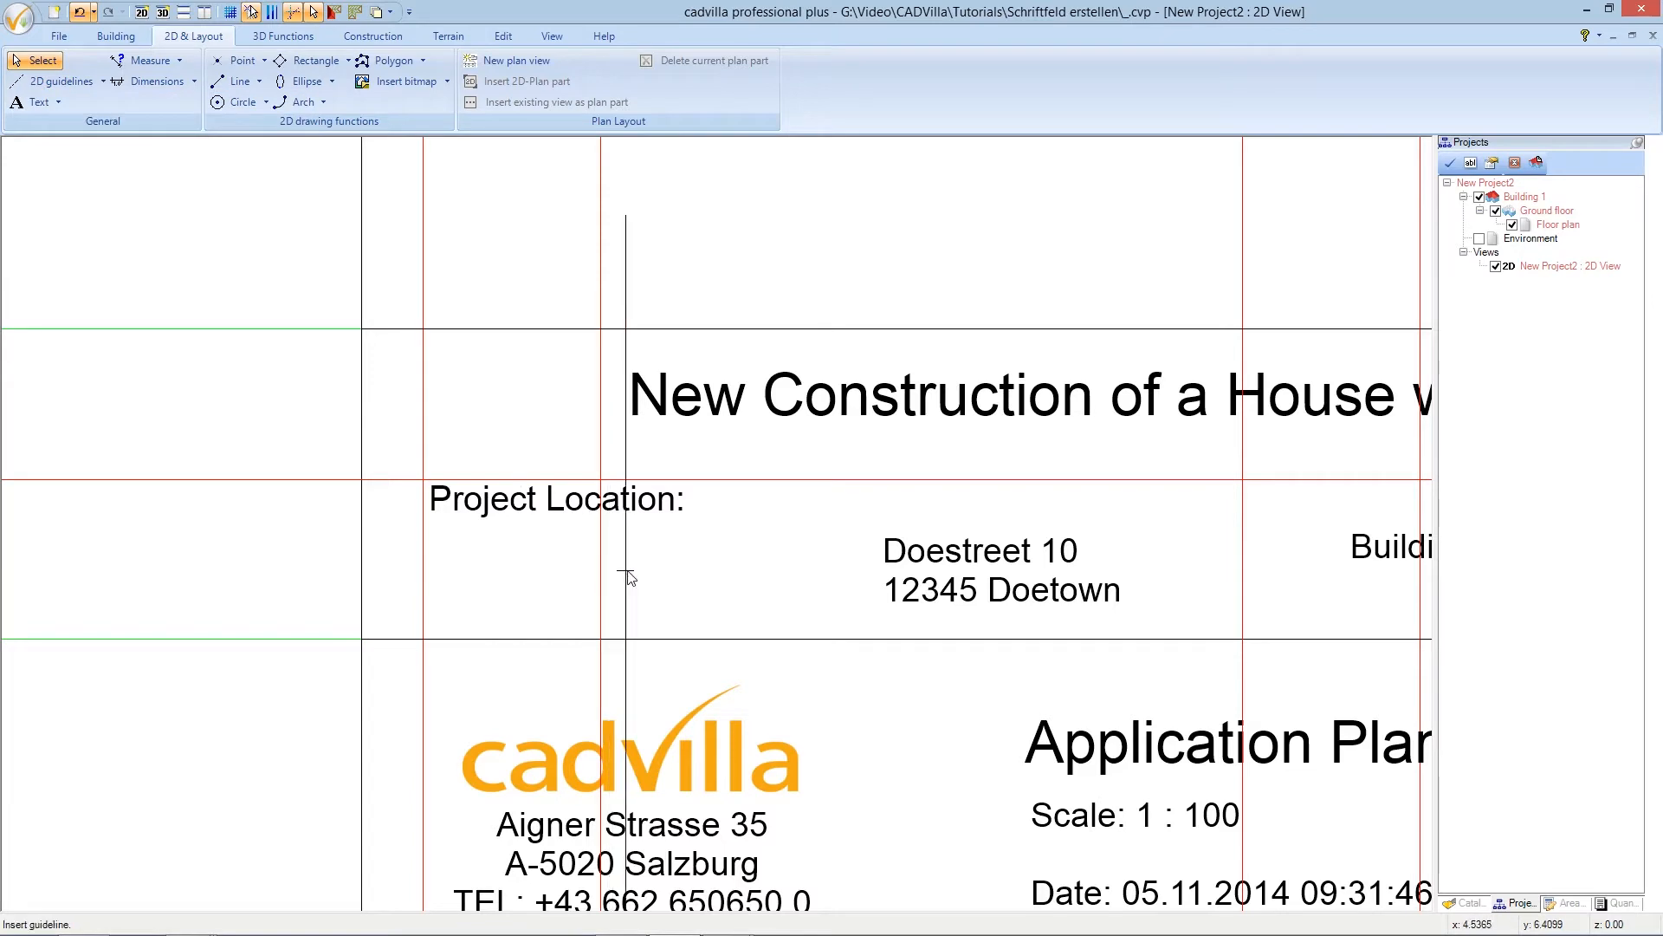
left_click(697, 587)
type("1,25")
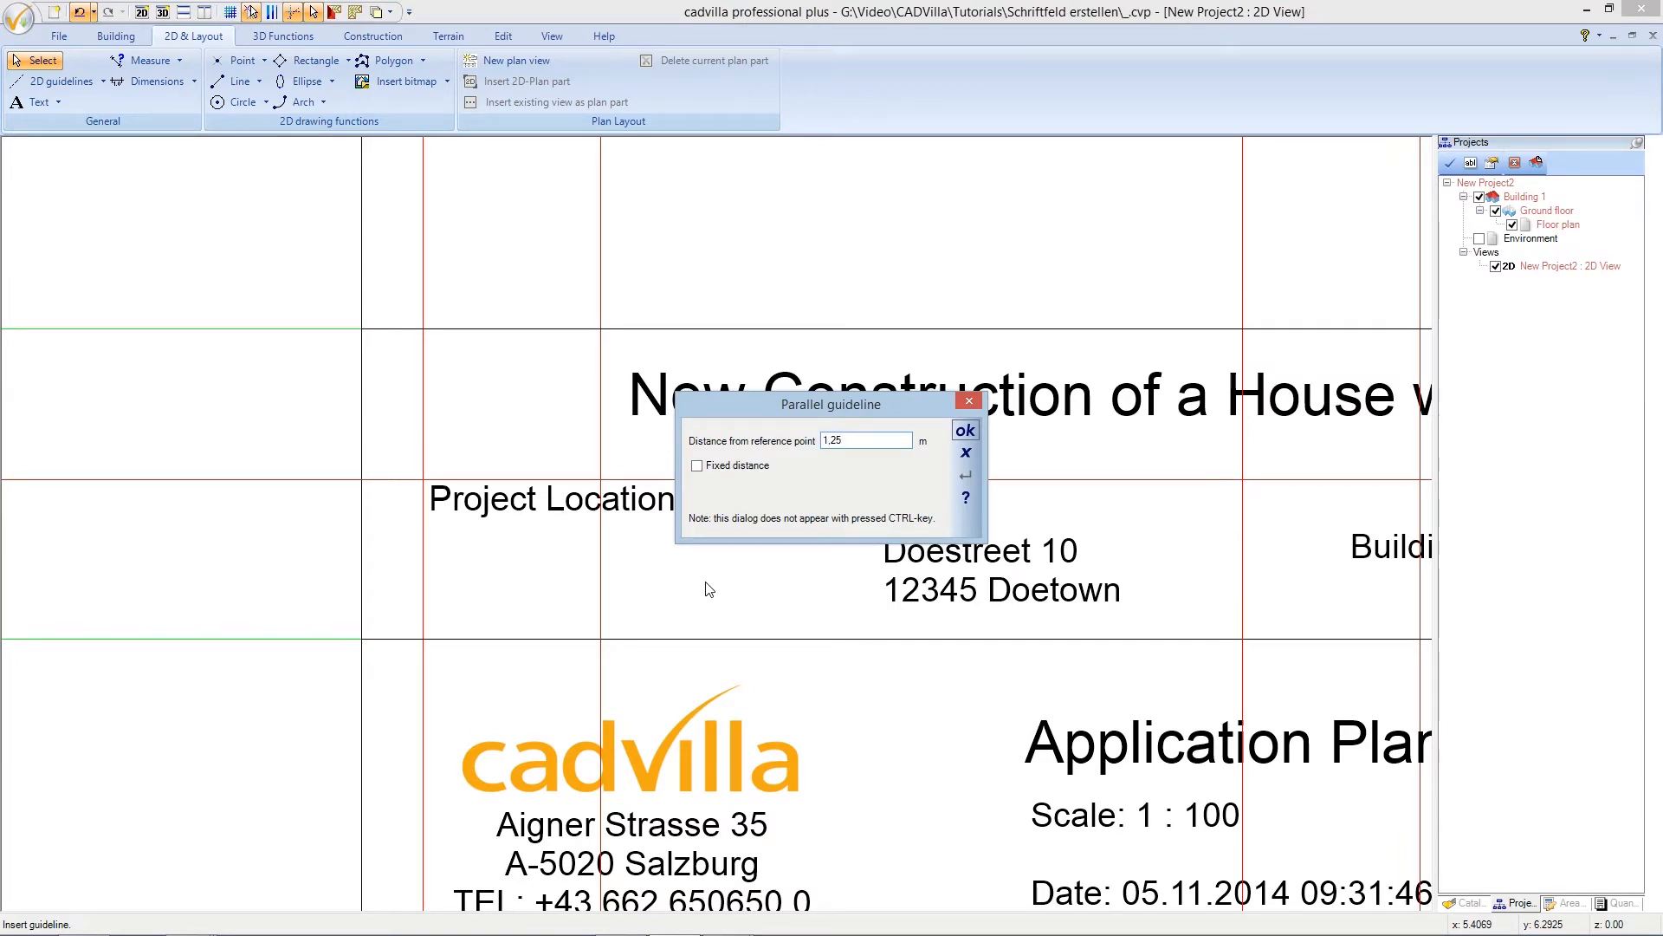
left_click(967, 431)
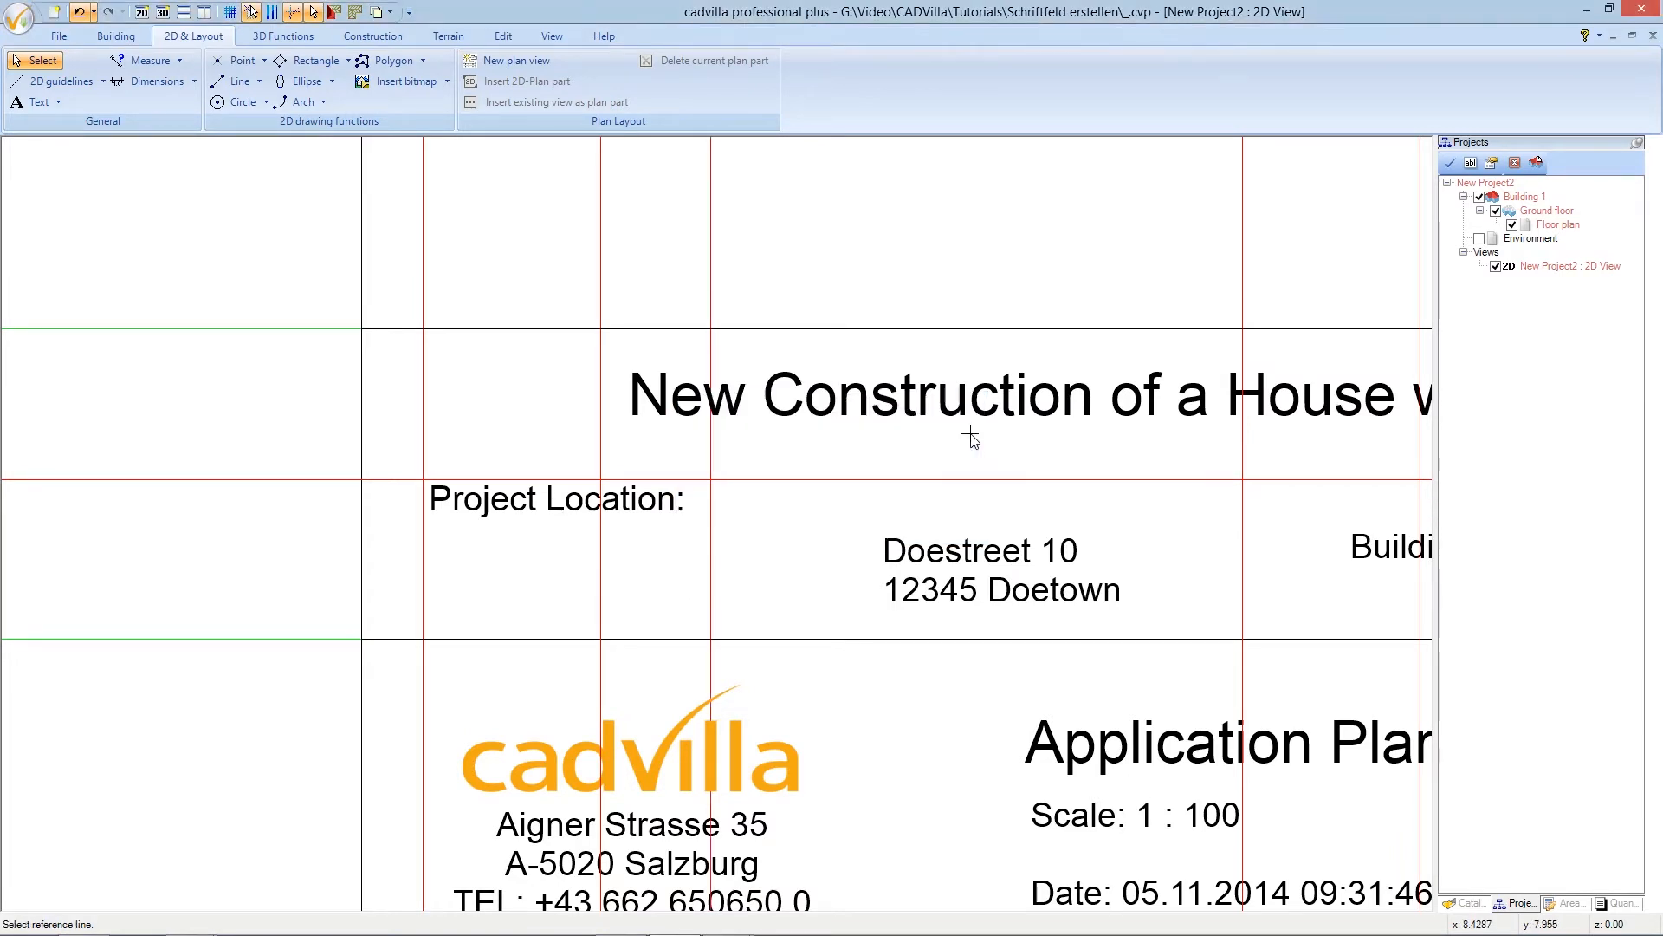
scroll(894, 494, "down", 2)
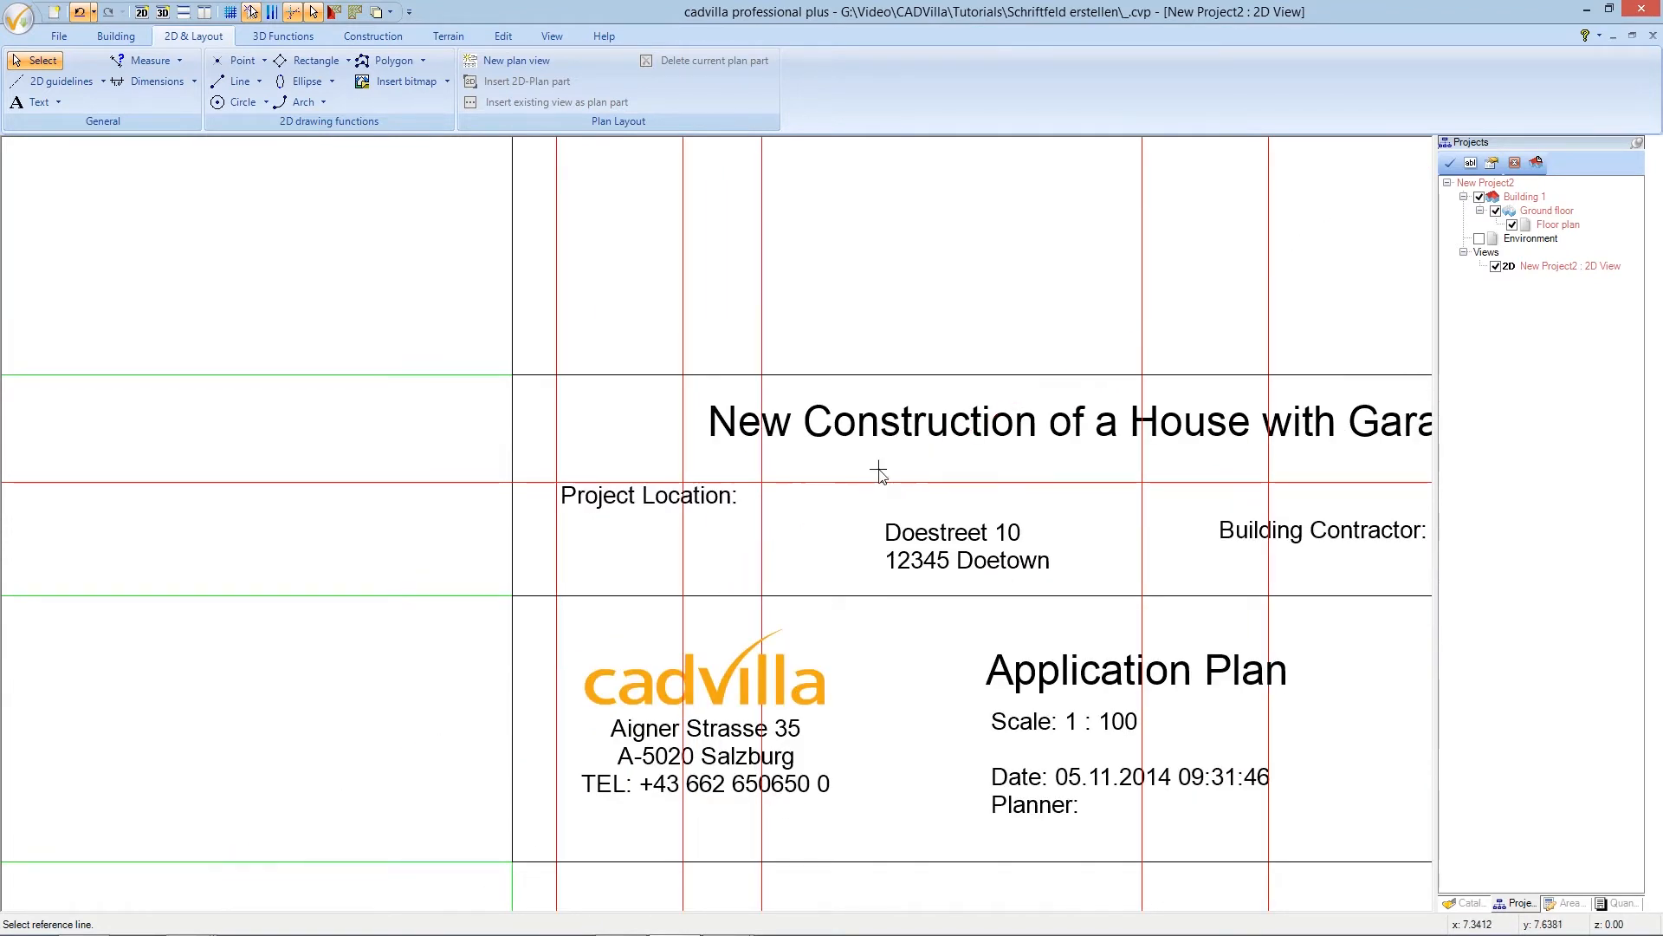
key("Escape")
left_click(687, 537)
key("Delete")
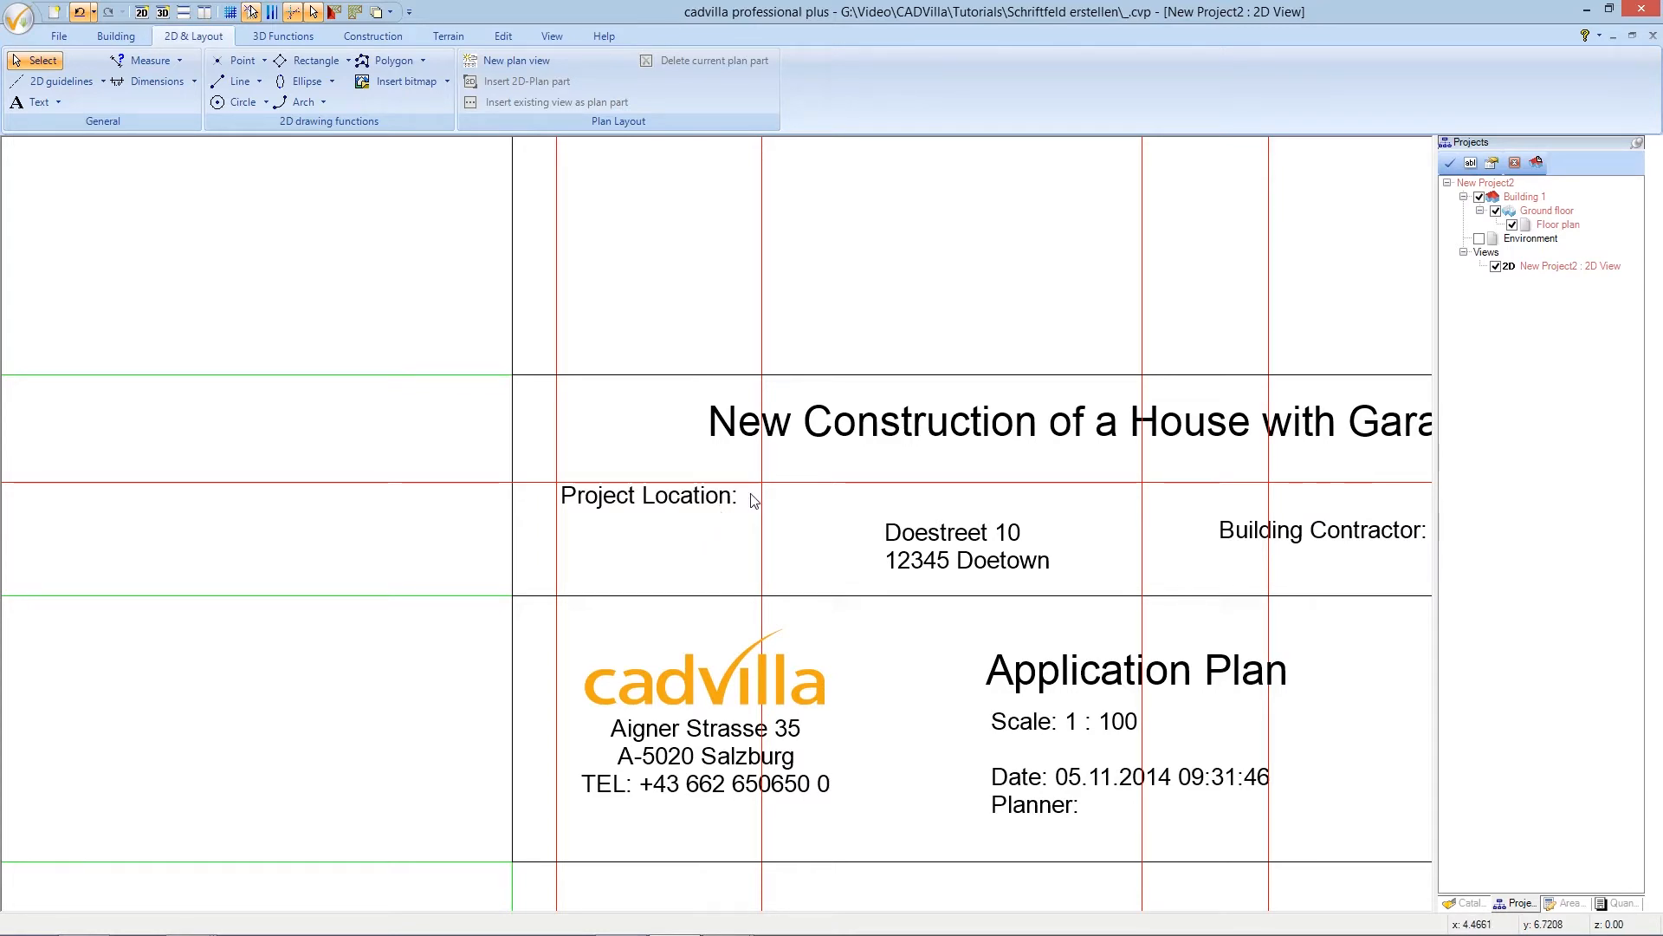
- Move the two-line project address by its corner beside 'Project Location:' at the guideline crossing
left_click(908, 537)
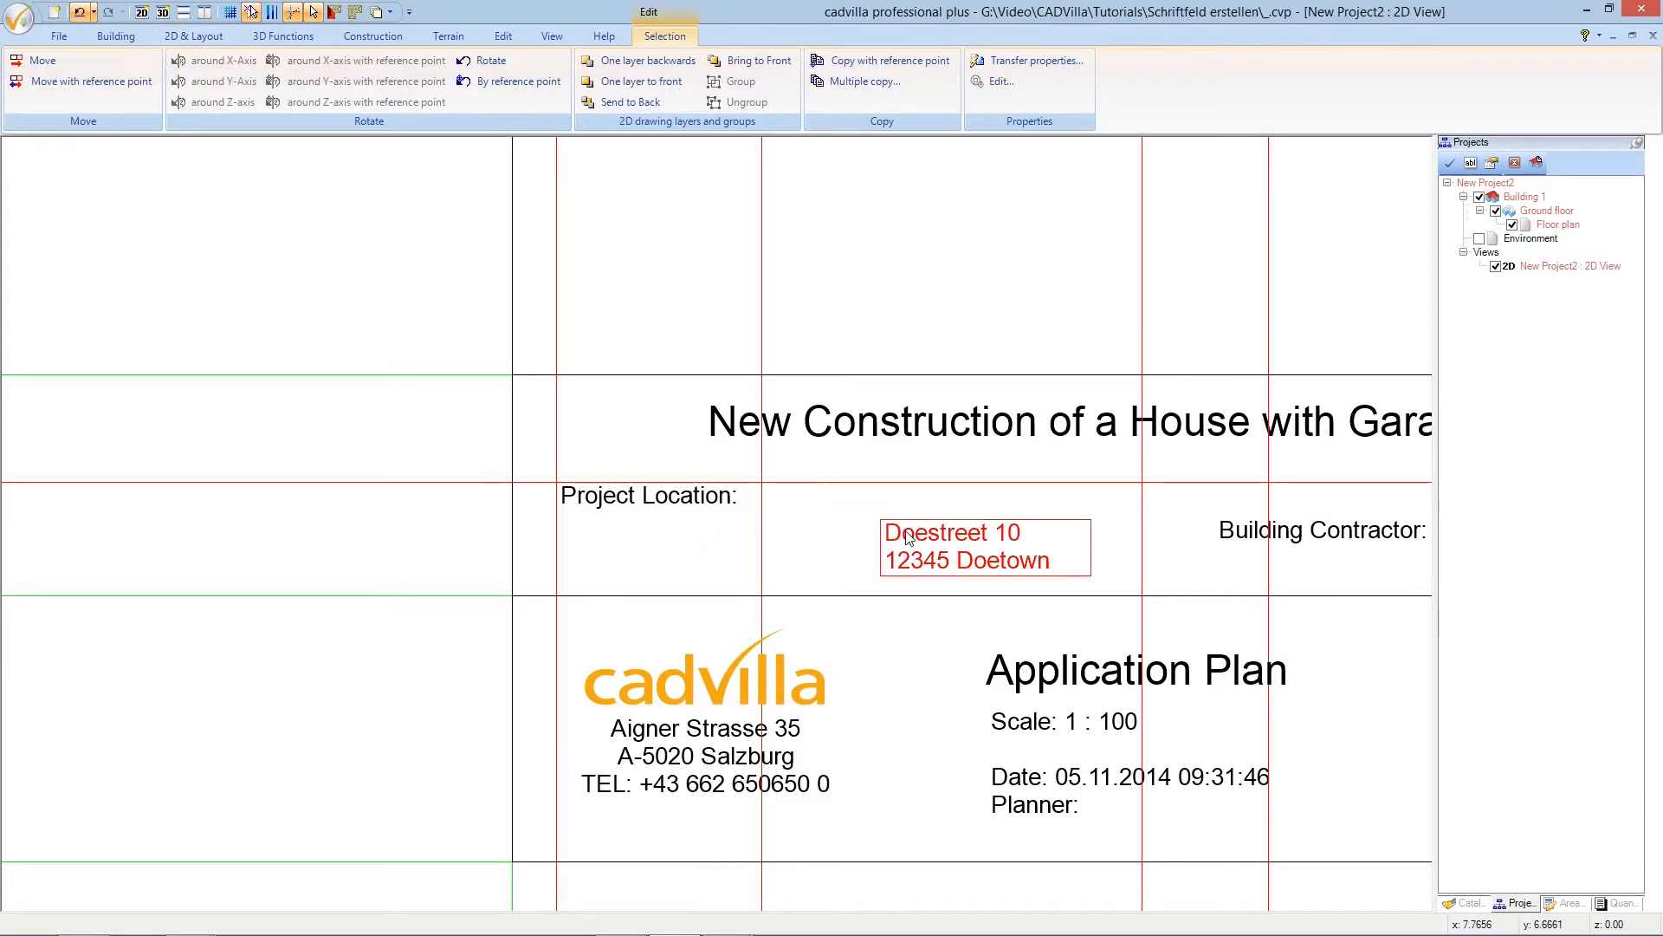
left_click(122, 84)
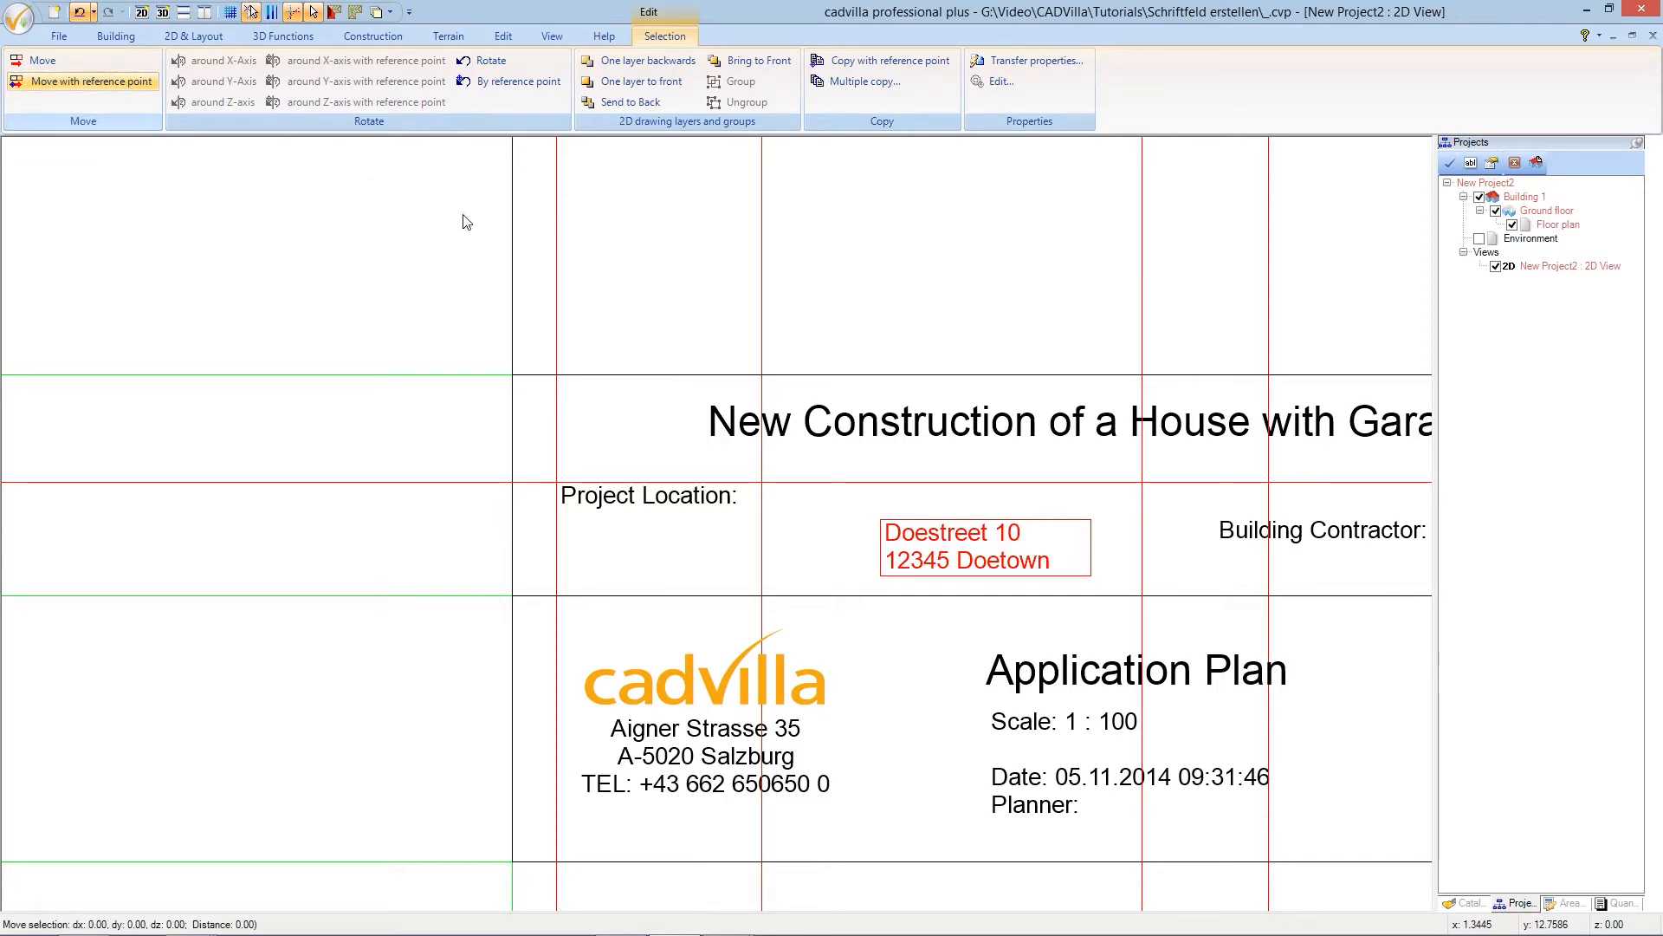
left_click(881, 524)
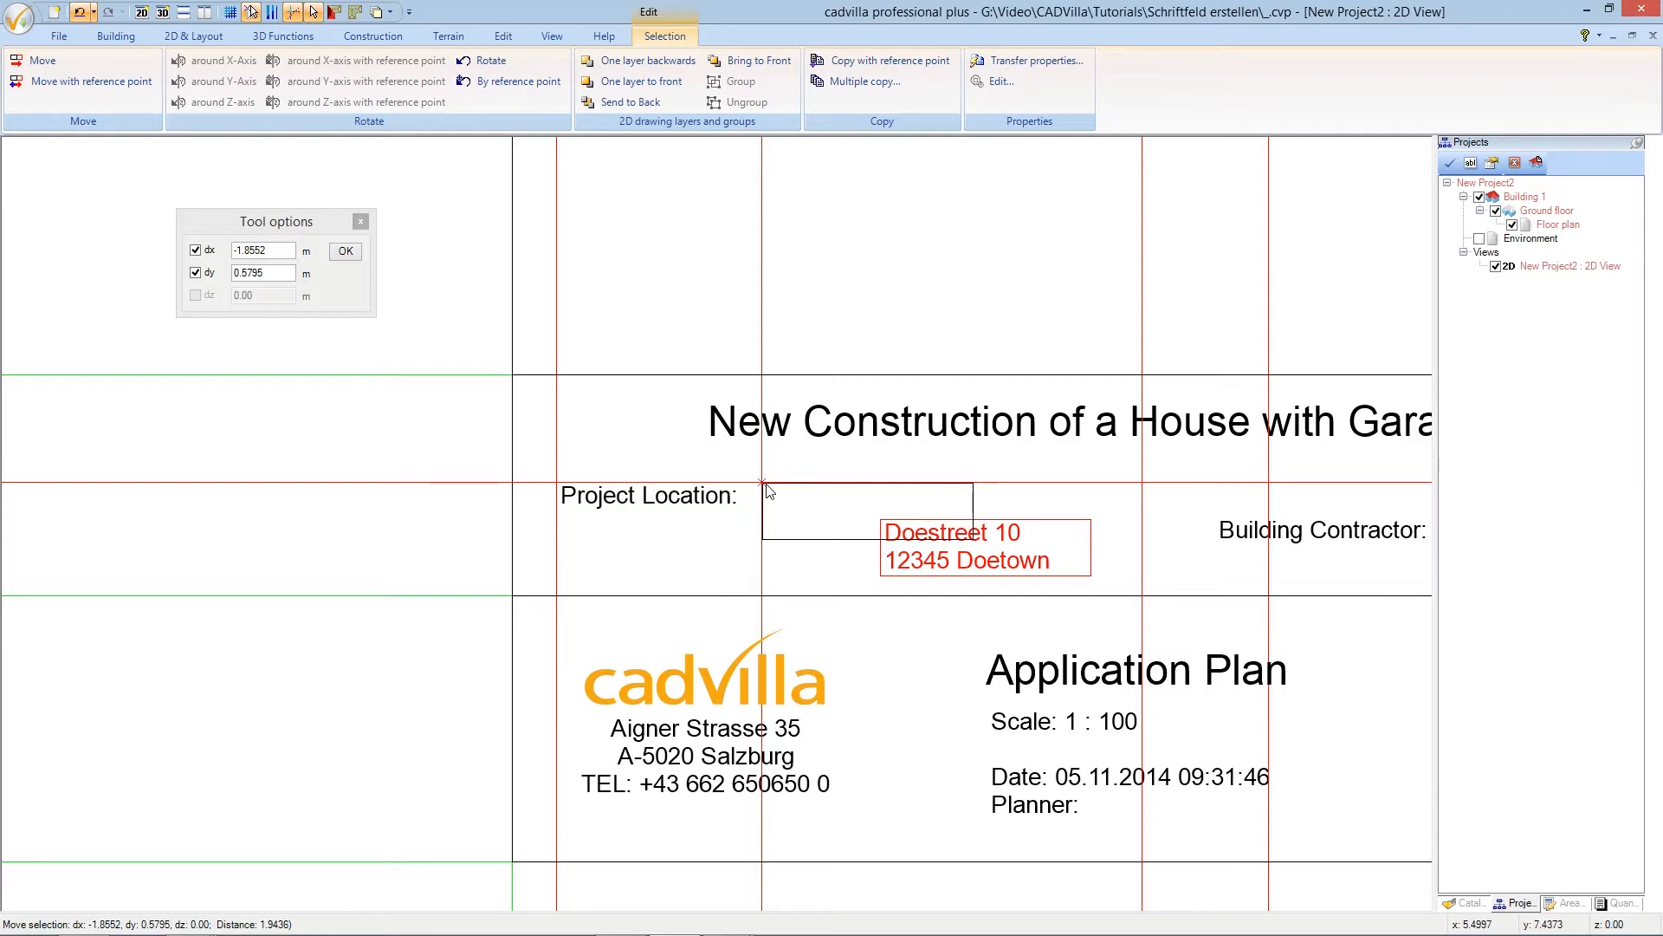
left_click(767, 491)
key("Escape")
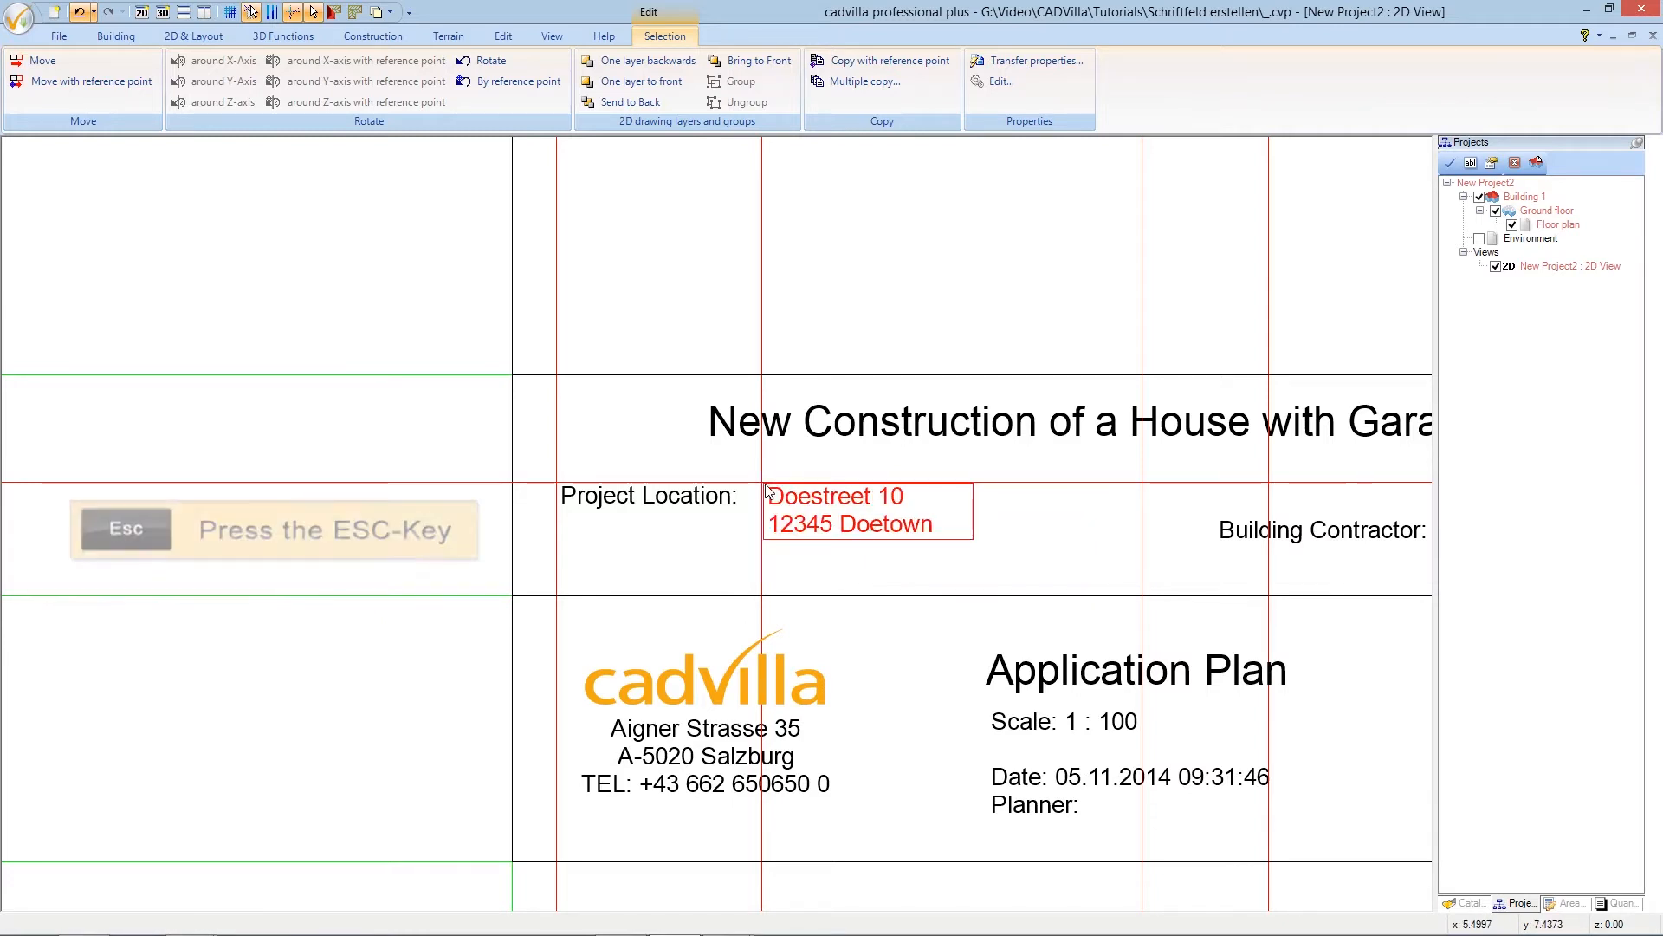
key("Escape")
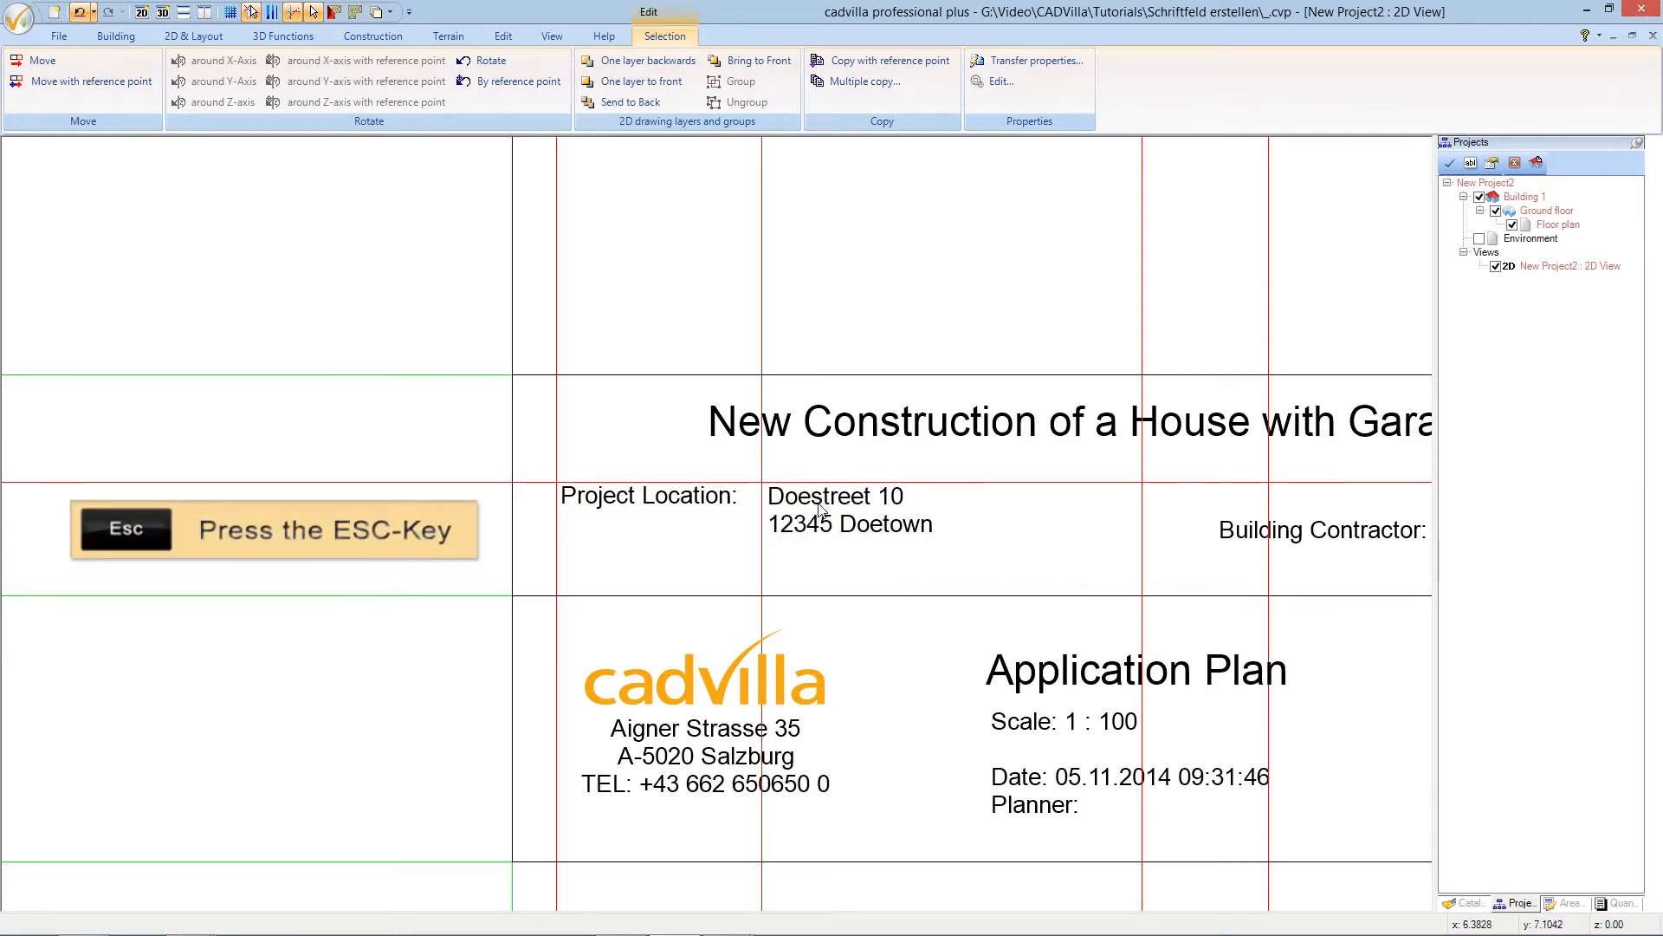
- Move the 'Building Contractor:' label by its corner to a guideline crossing on the Project Location row
scroll(791, 520, "down", 4)
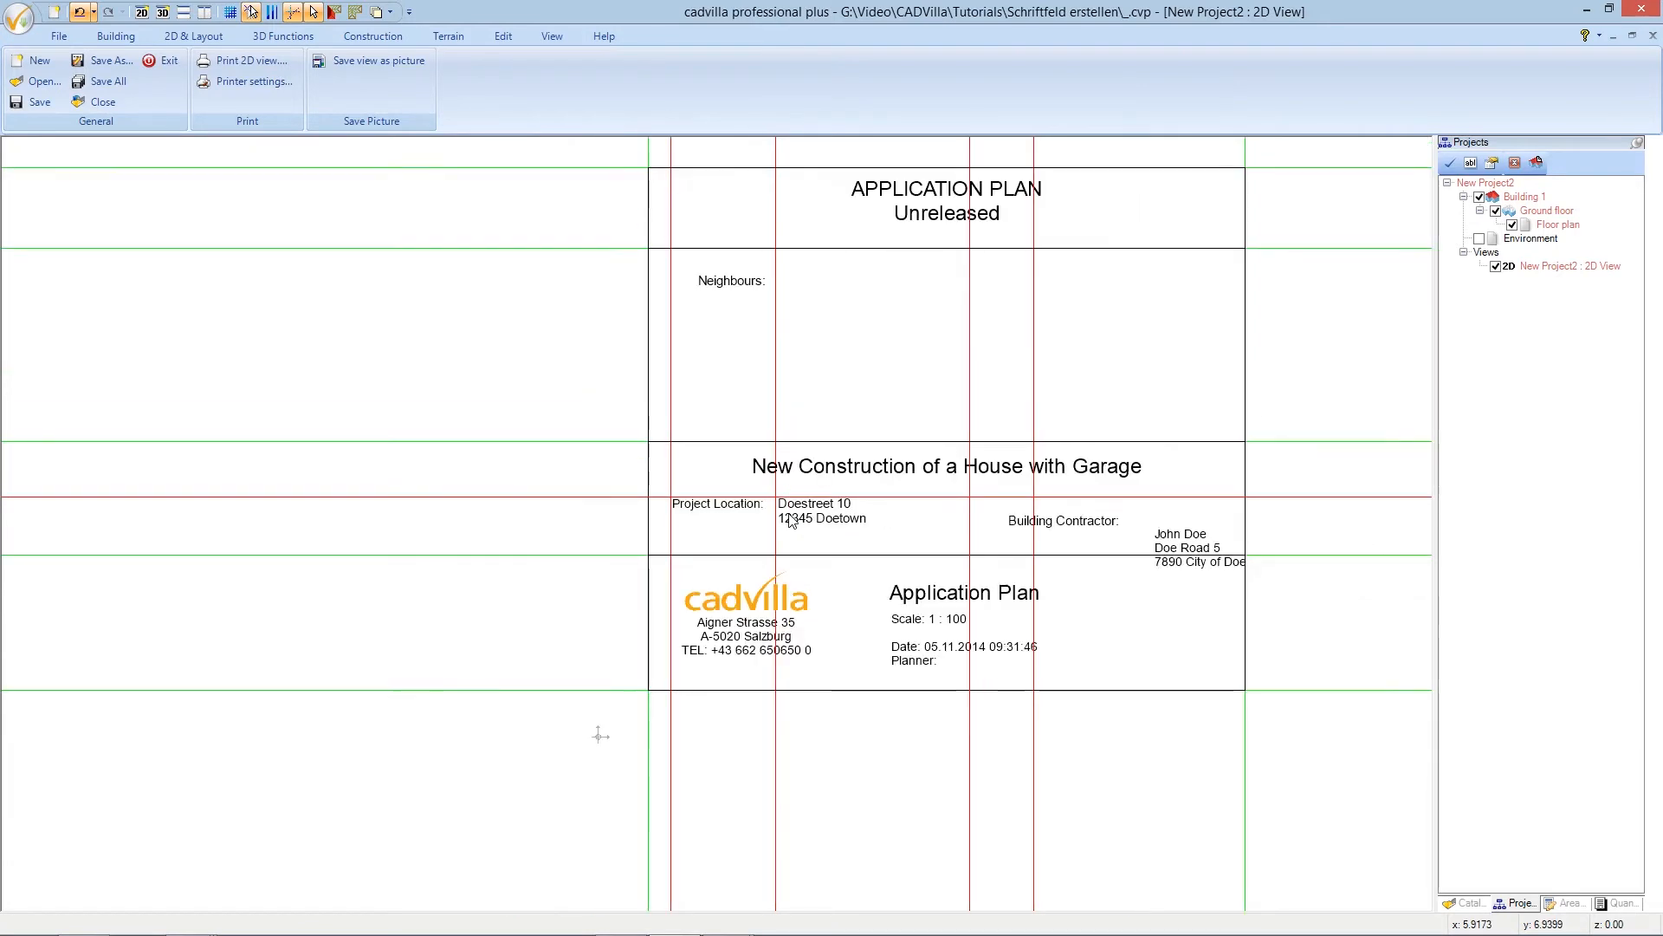
scroll(1144, 553, "up", 2)
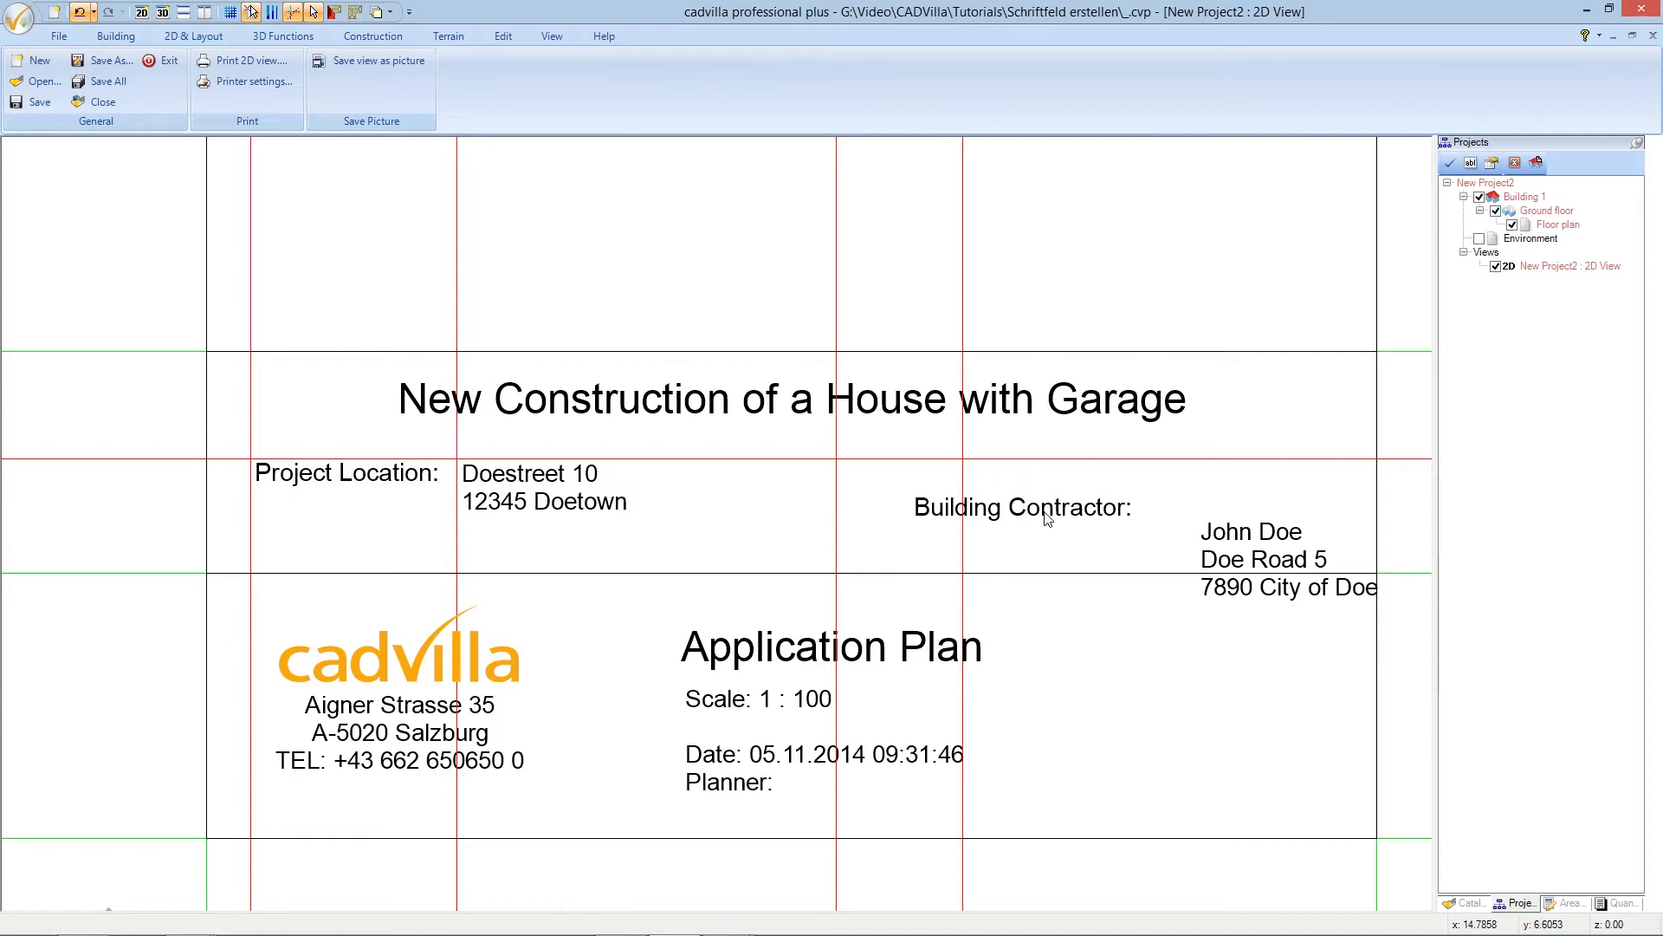
left_click(1047, 517)
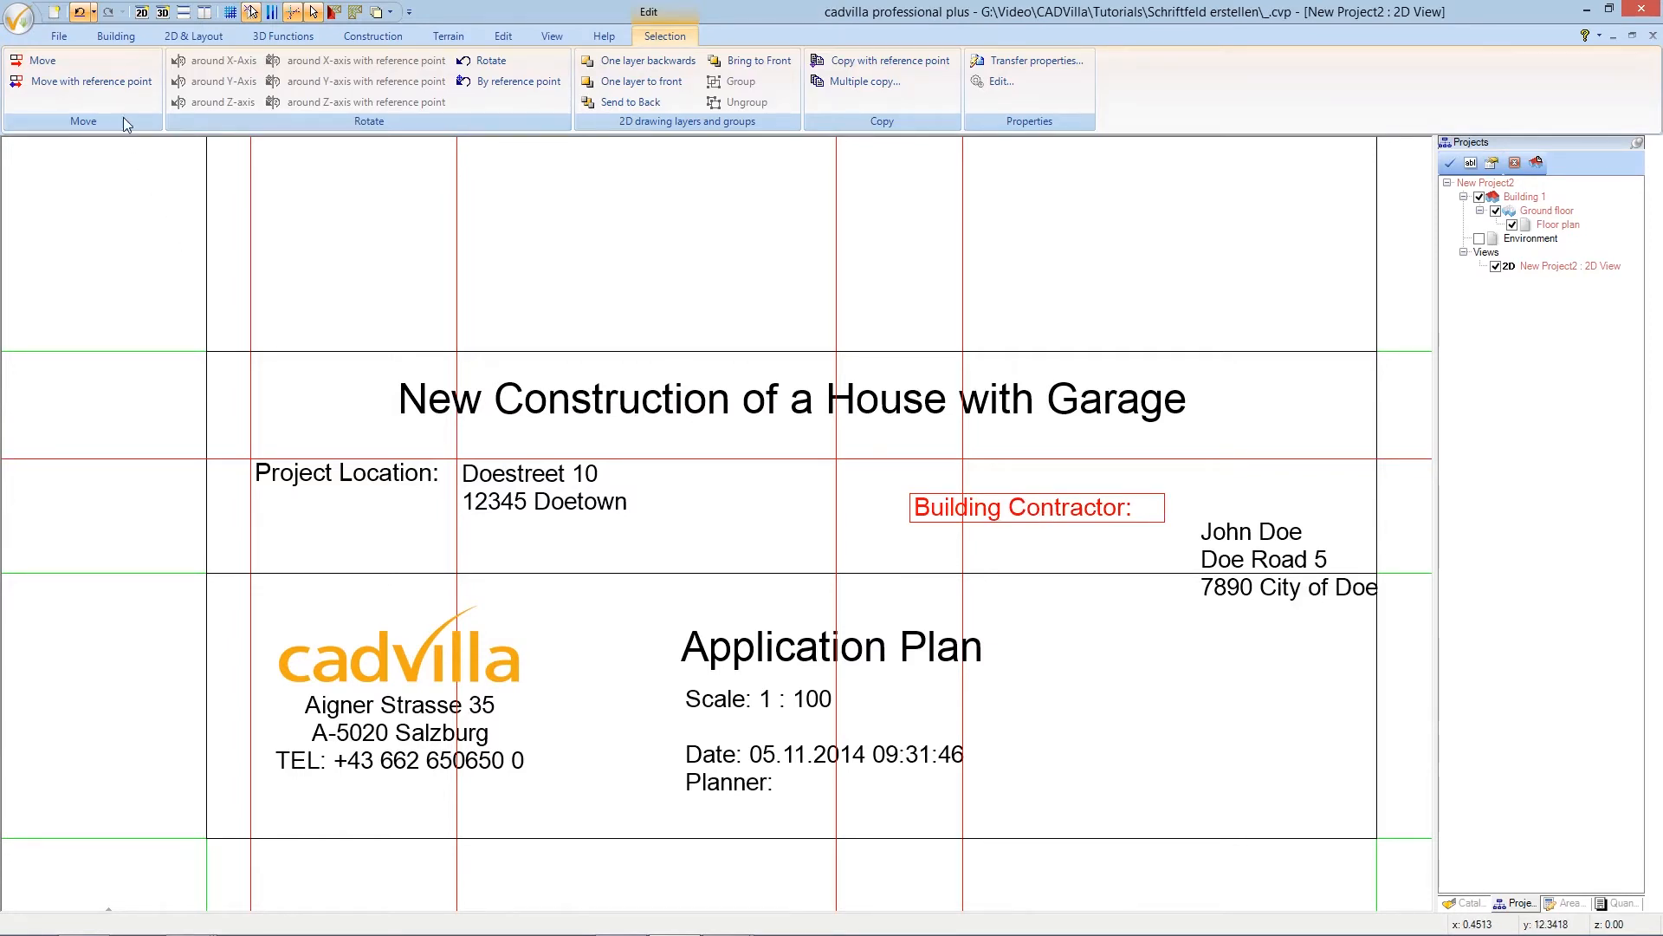
left_click(111, 83)
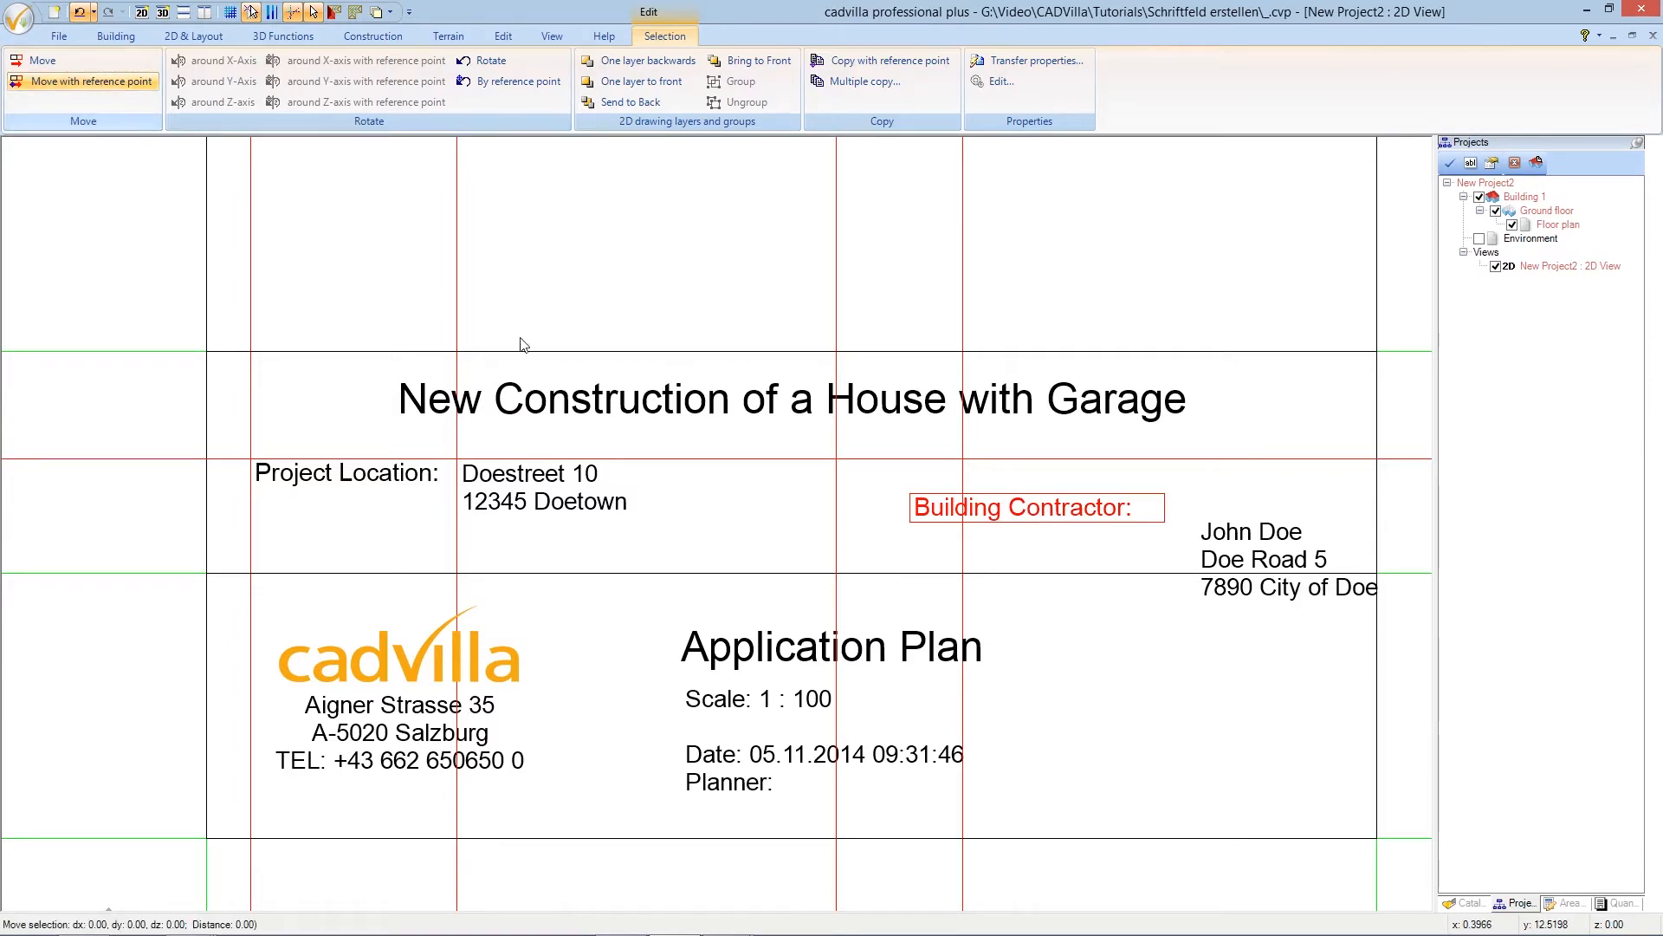
left_click(914, 505)
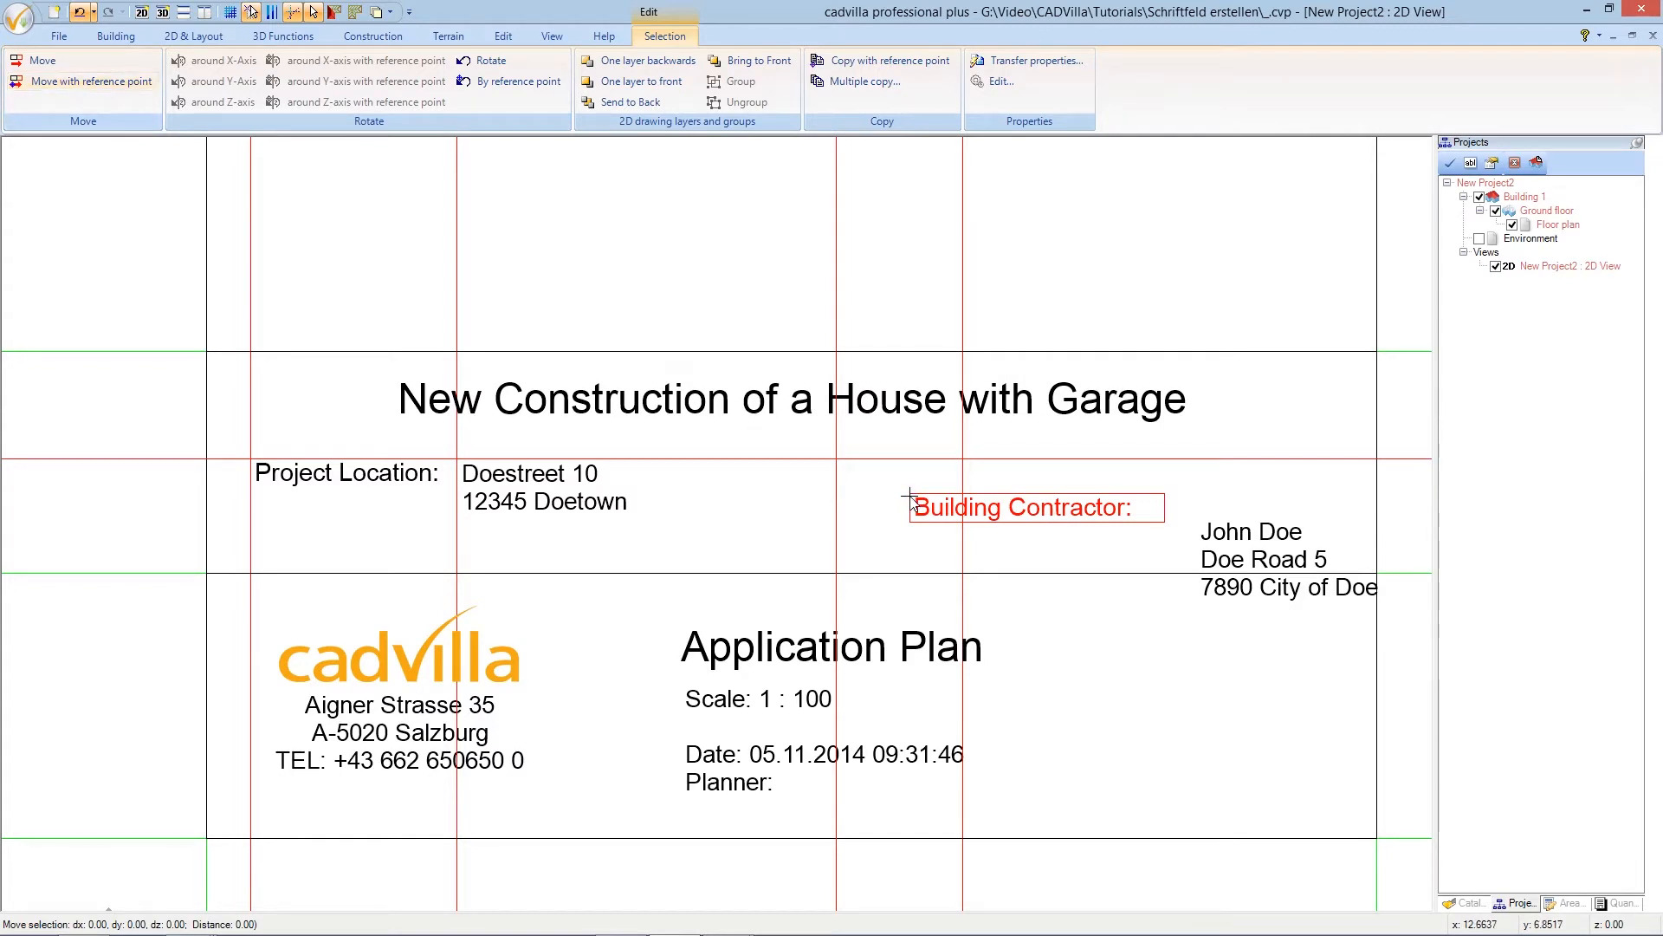
left_click(838, 469)
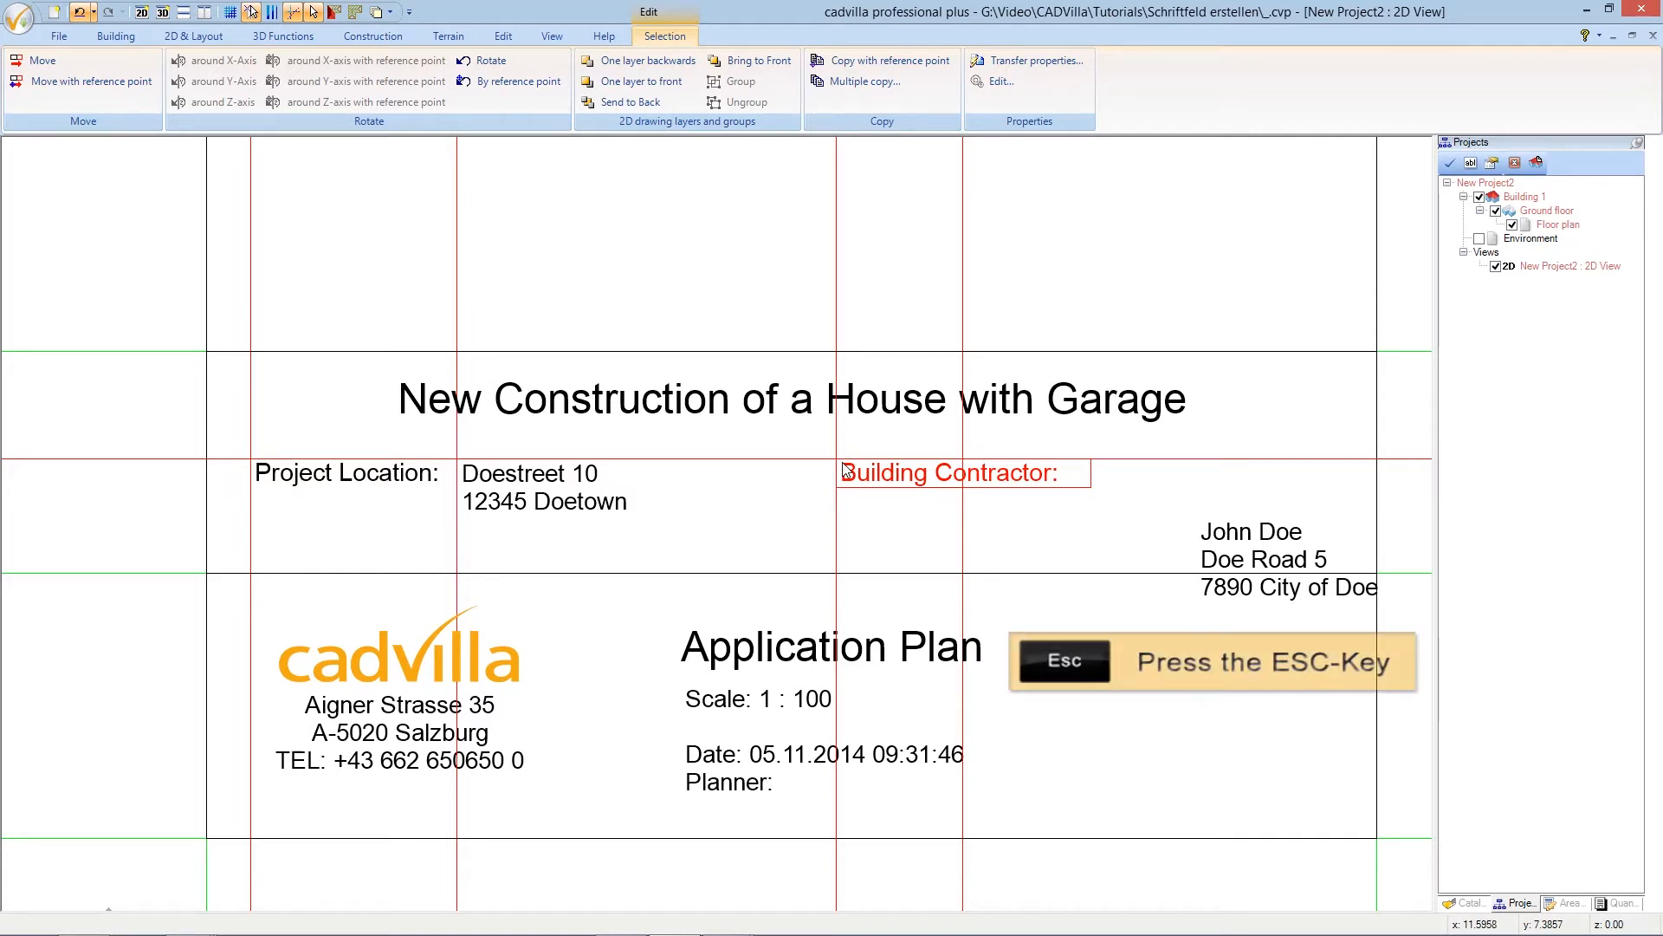
key("Escape")
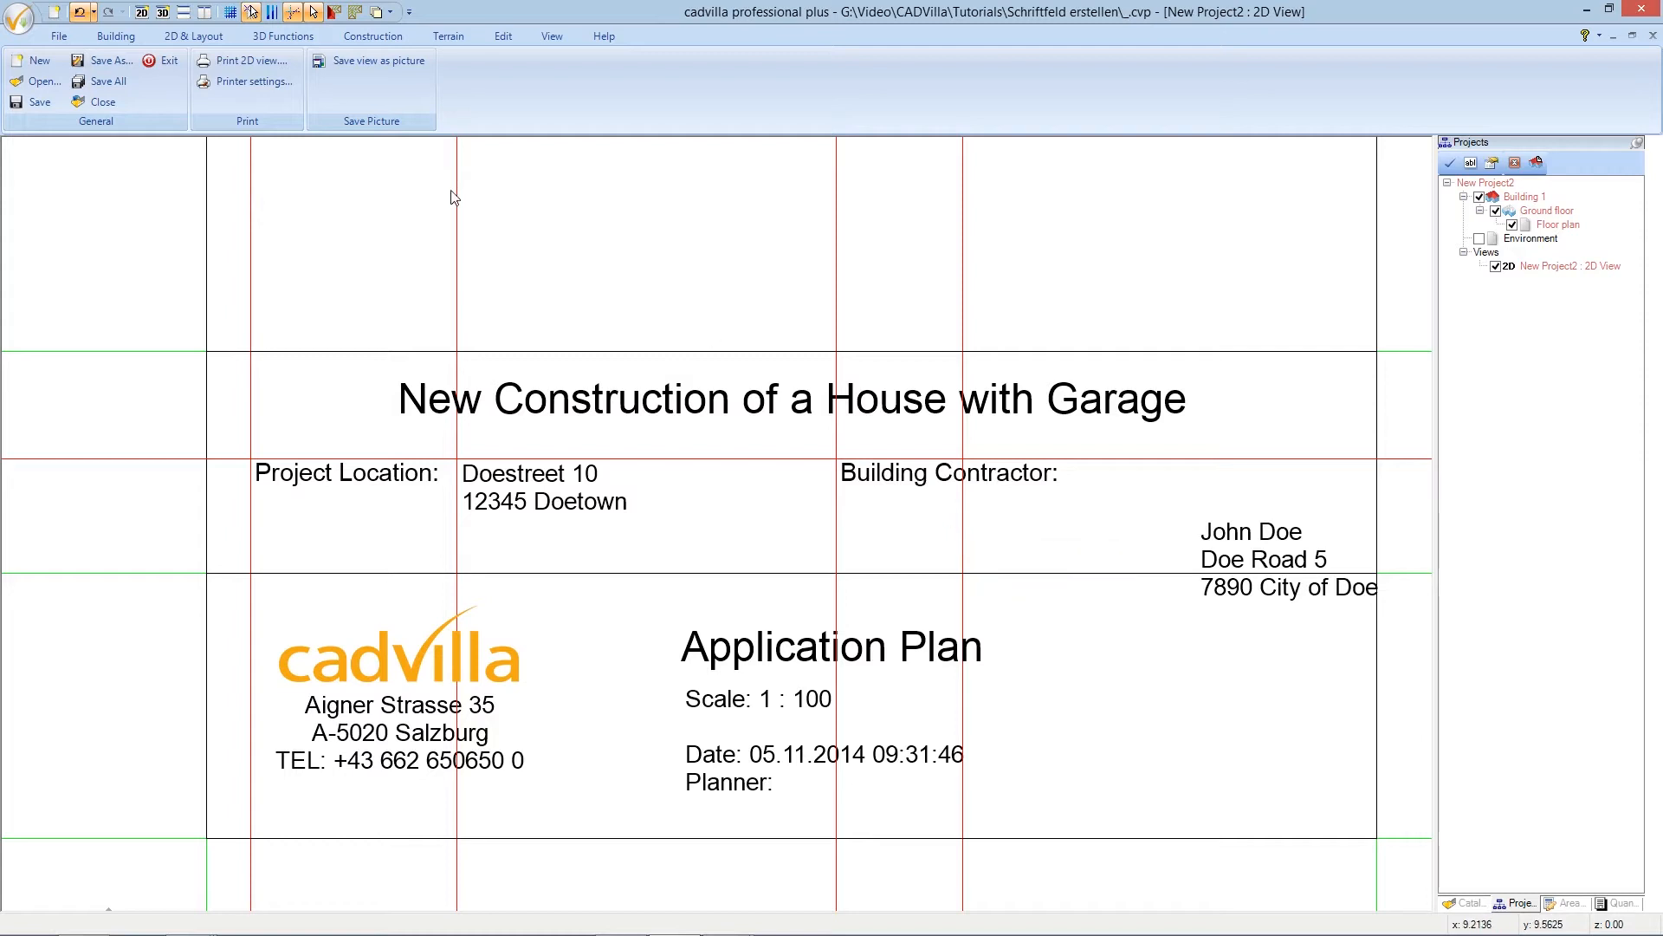
- Add a numeric parallel guideline 1.8 m right of Building Contractor and delete the older guideline
left_click(193, 36)
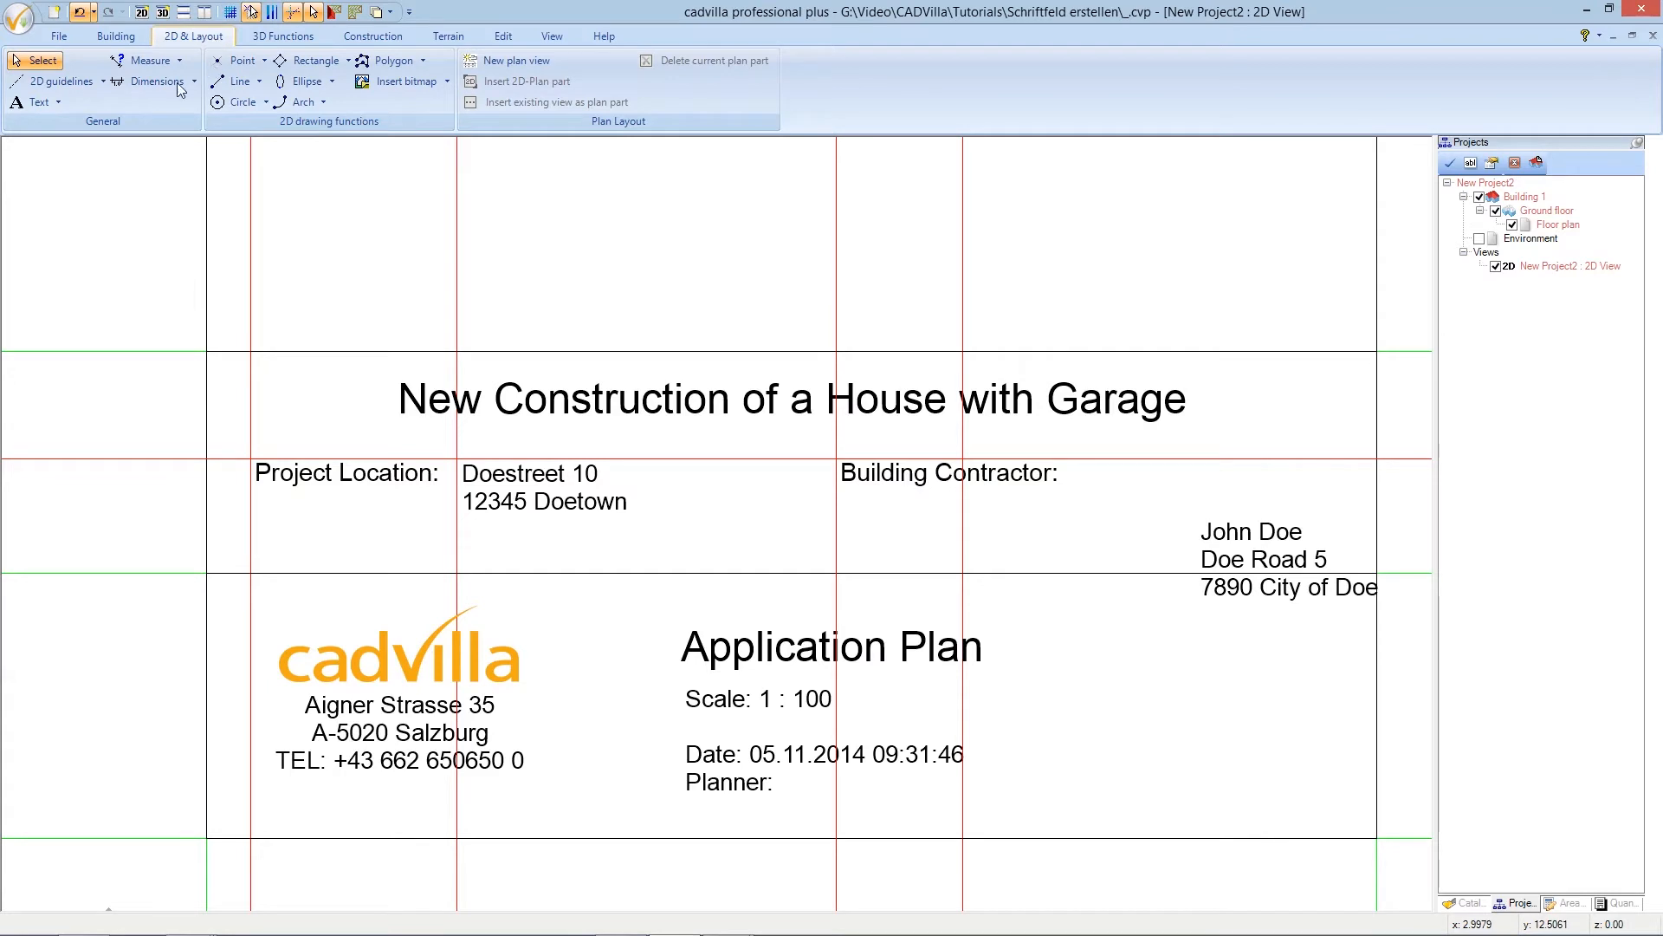
left_click(83, 82)
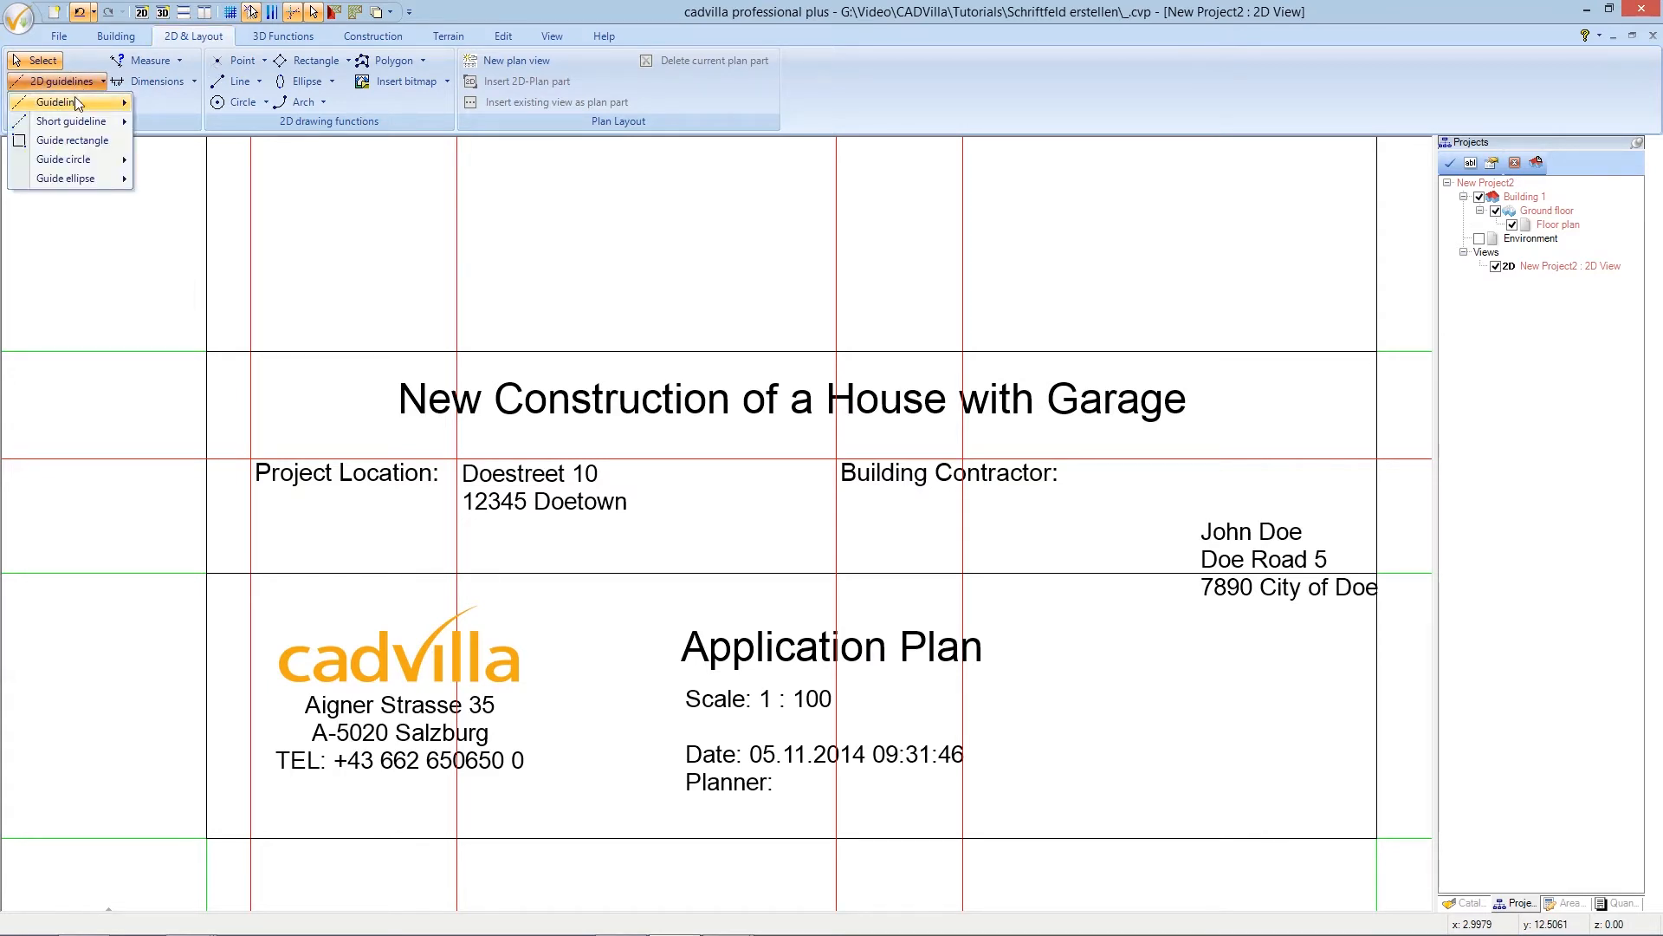
mouse_move(90, 108)
left_click(241, 236)
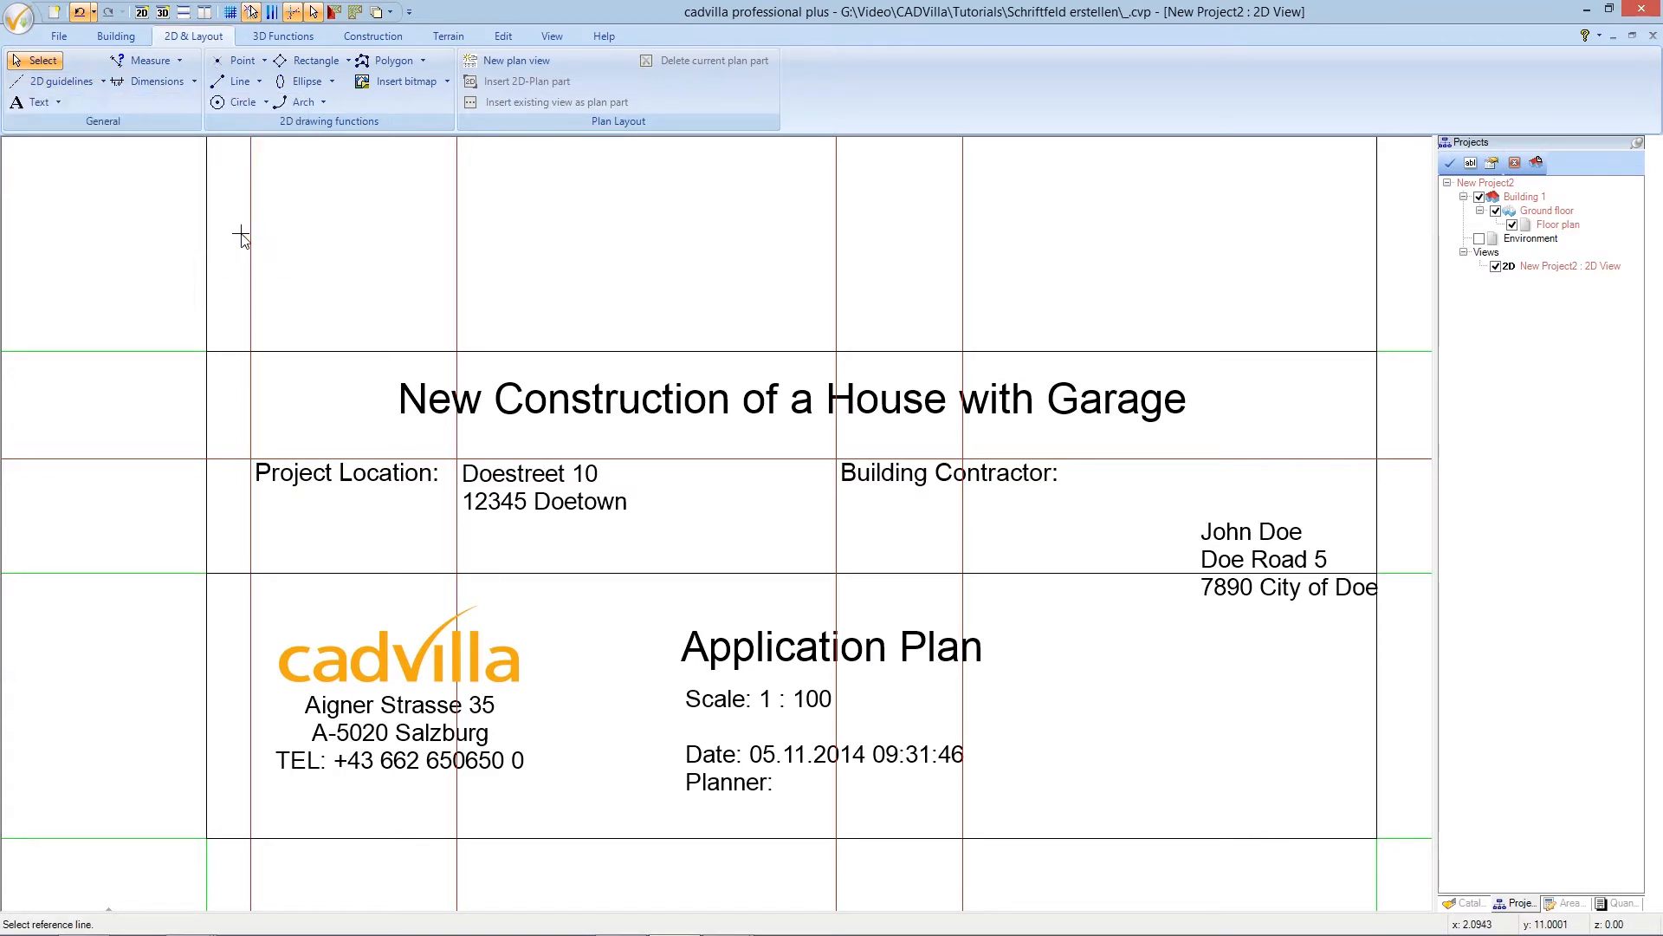
left_click(972, 518)
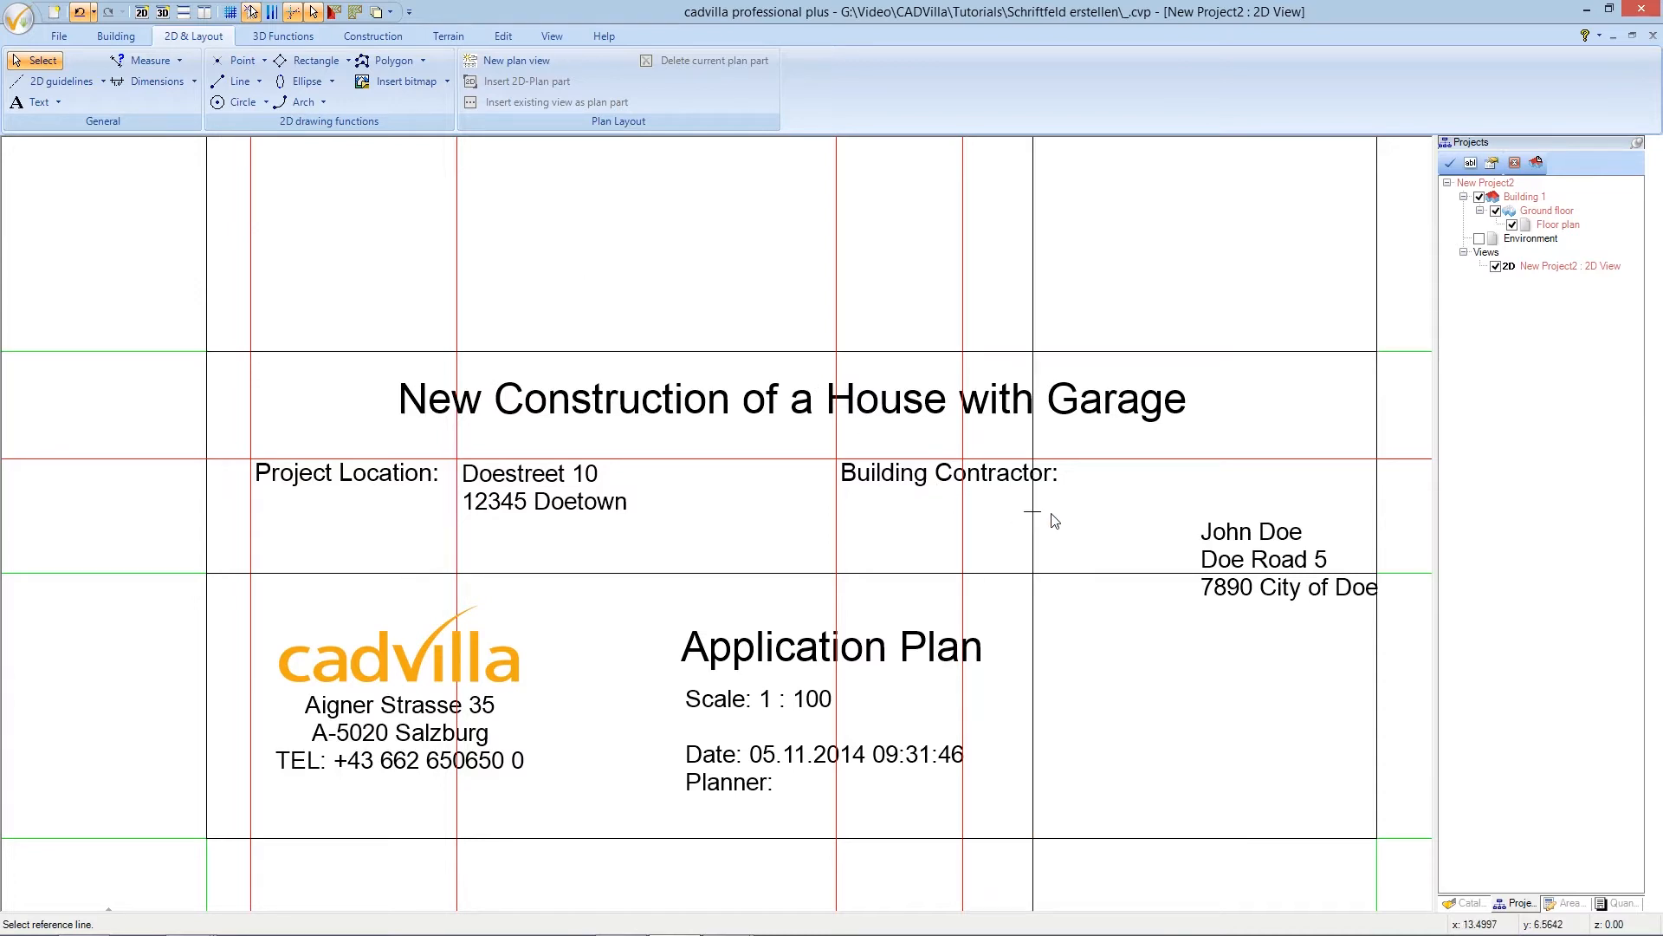
left_click(1081, 522)
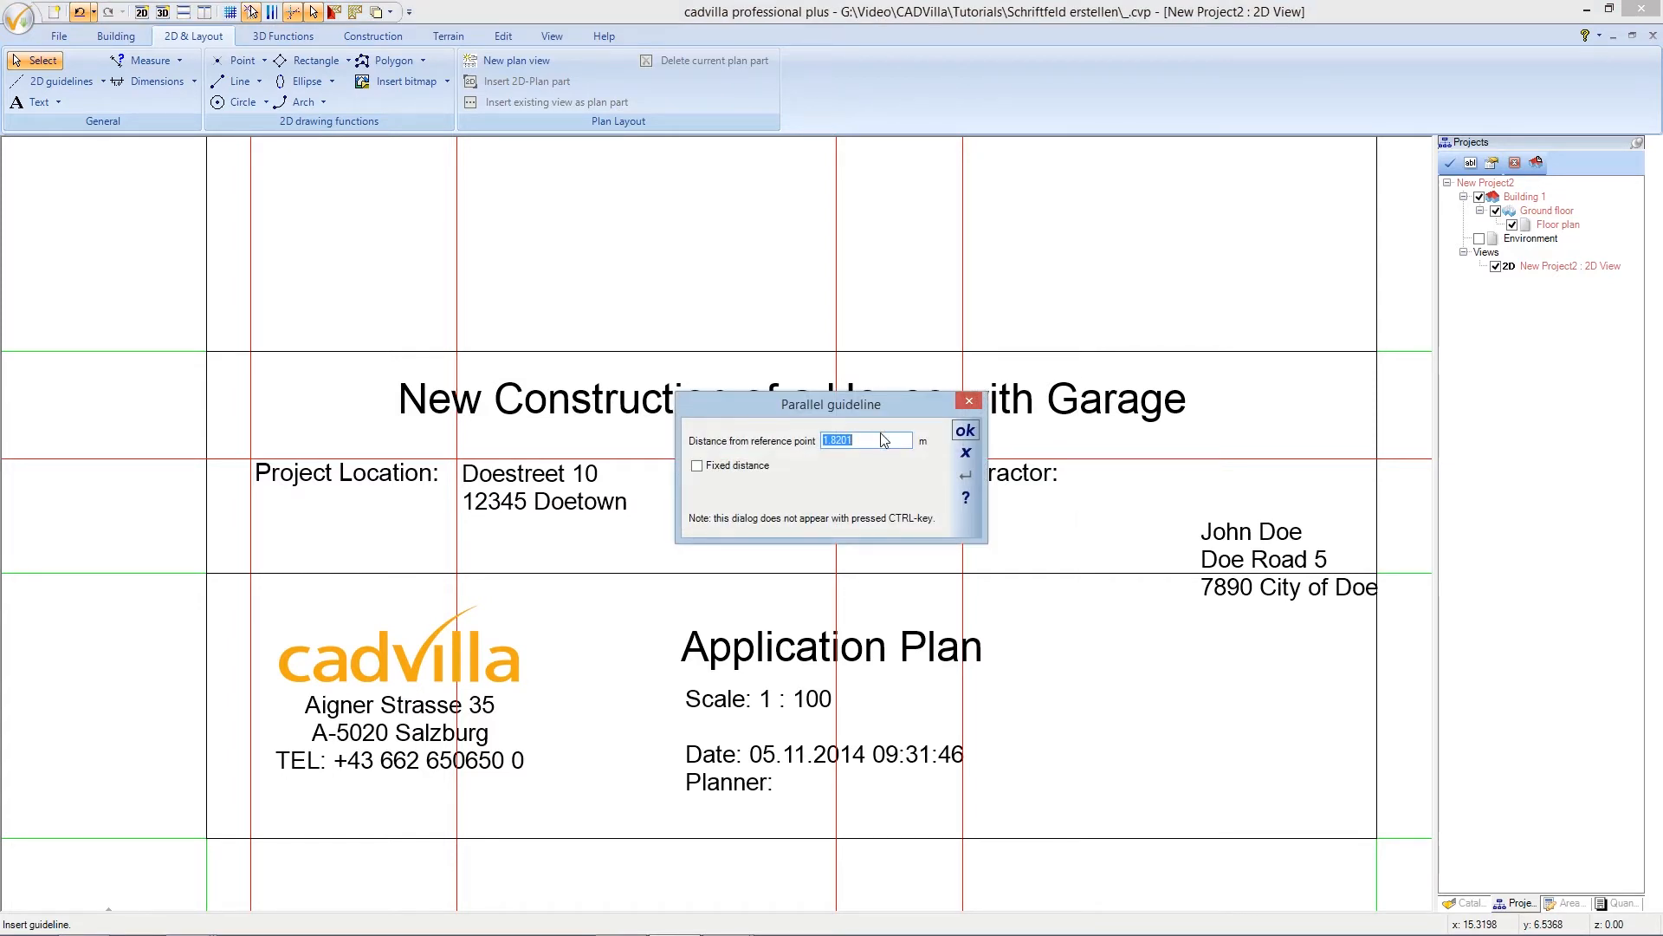
type("1.8")
left_click(972, 430)
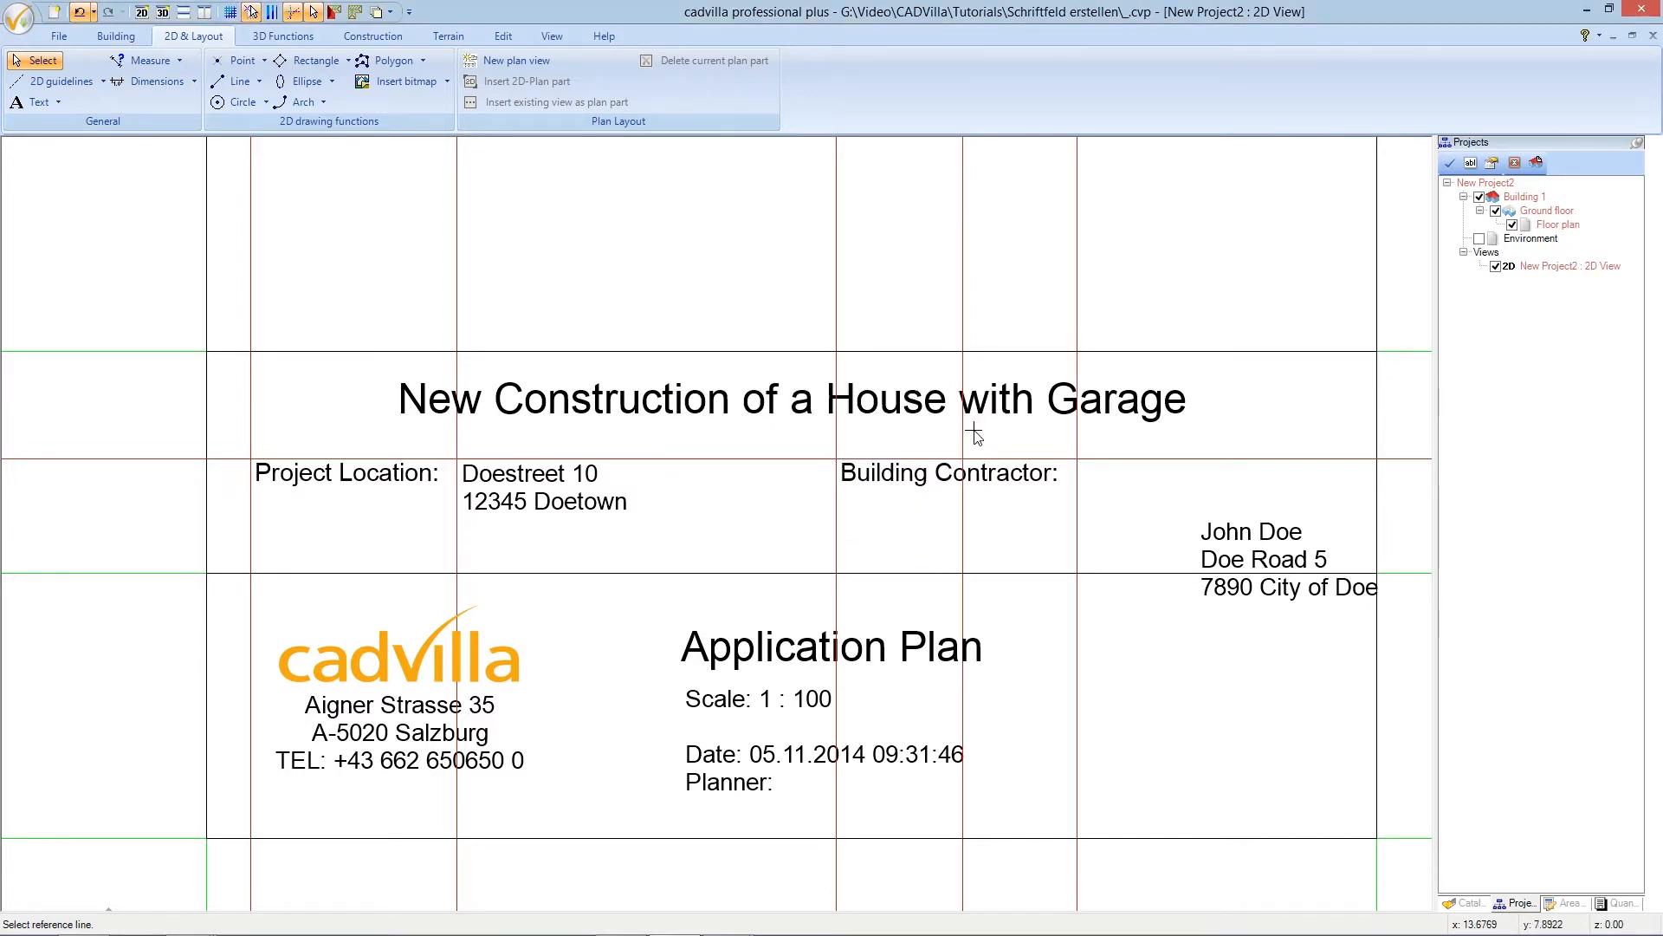
key("Escape")
key("Delete")
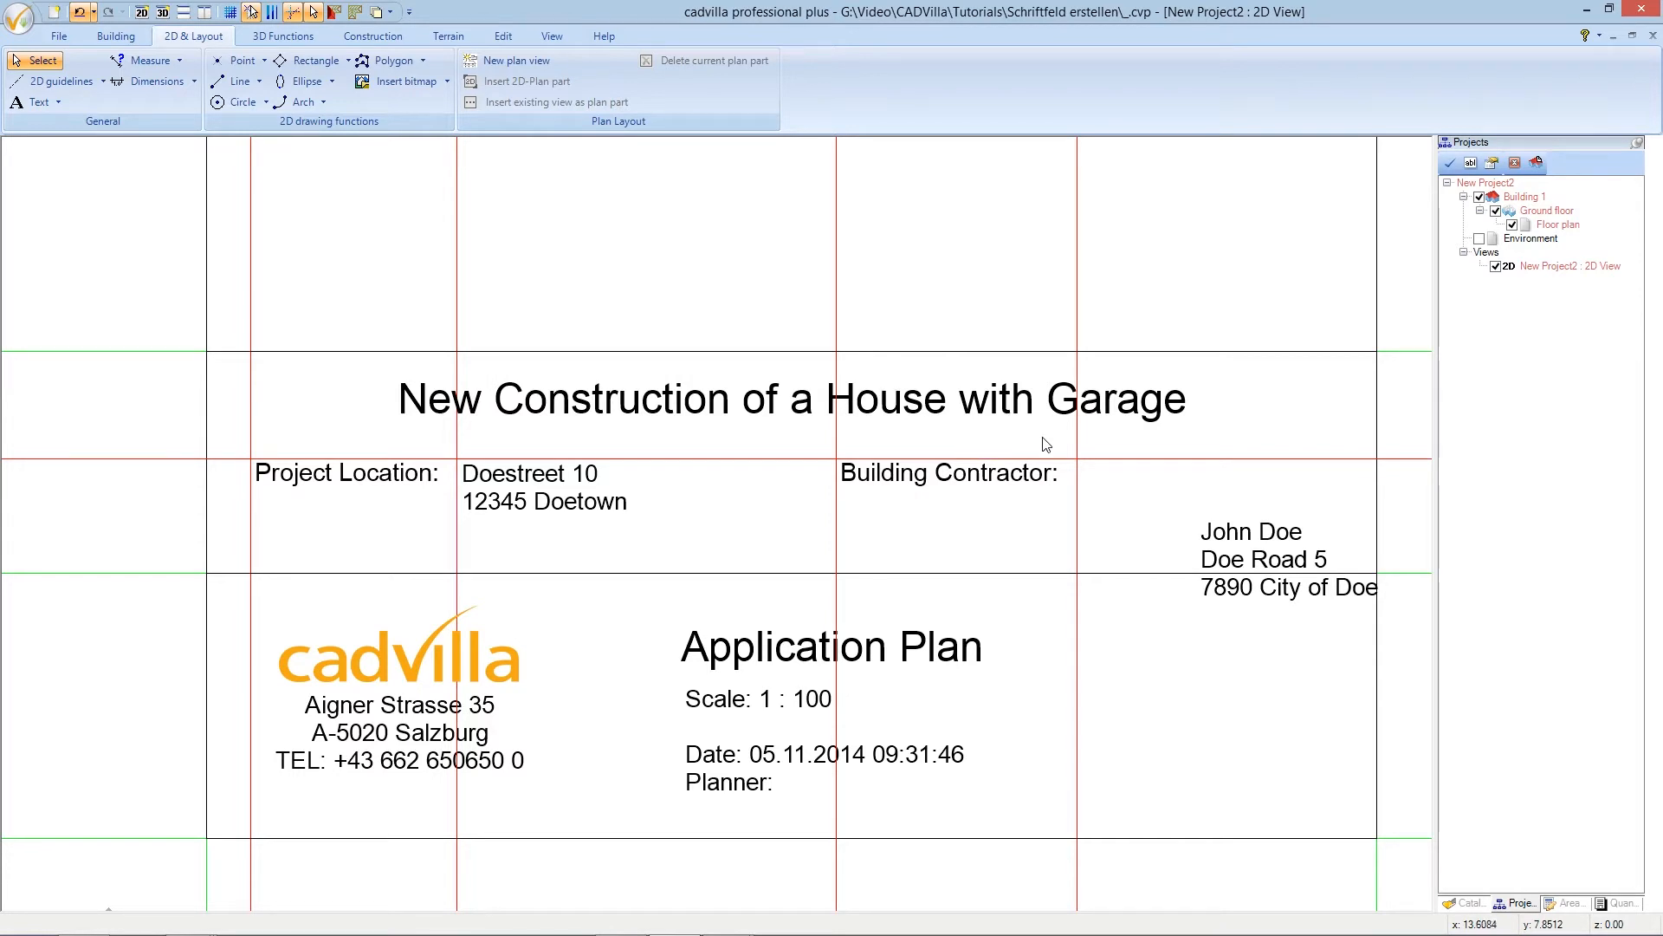
- Move the contractor's three-line name and address block by its corner to the new guideline beside 'Building Contractor:'
left_click(1226, 539)
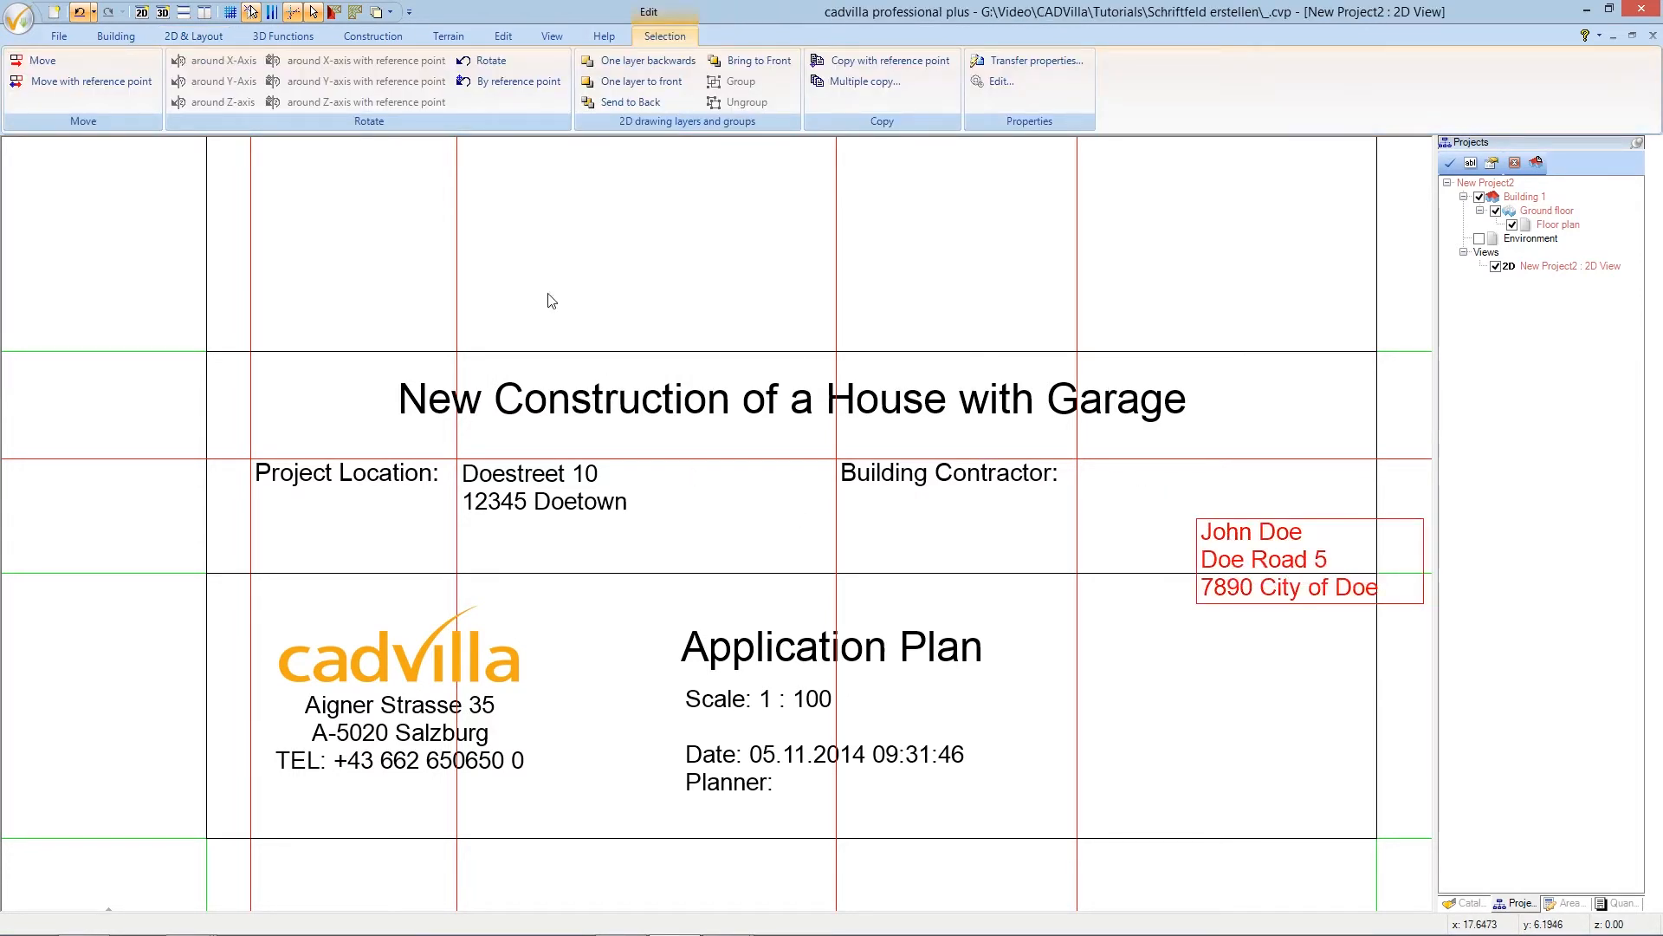
left_click(127, 85)
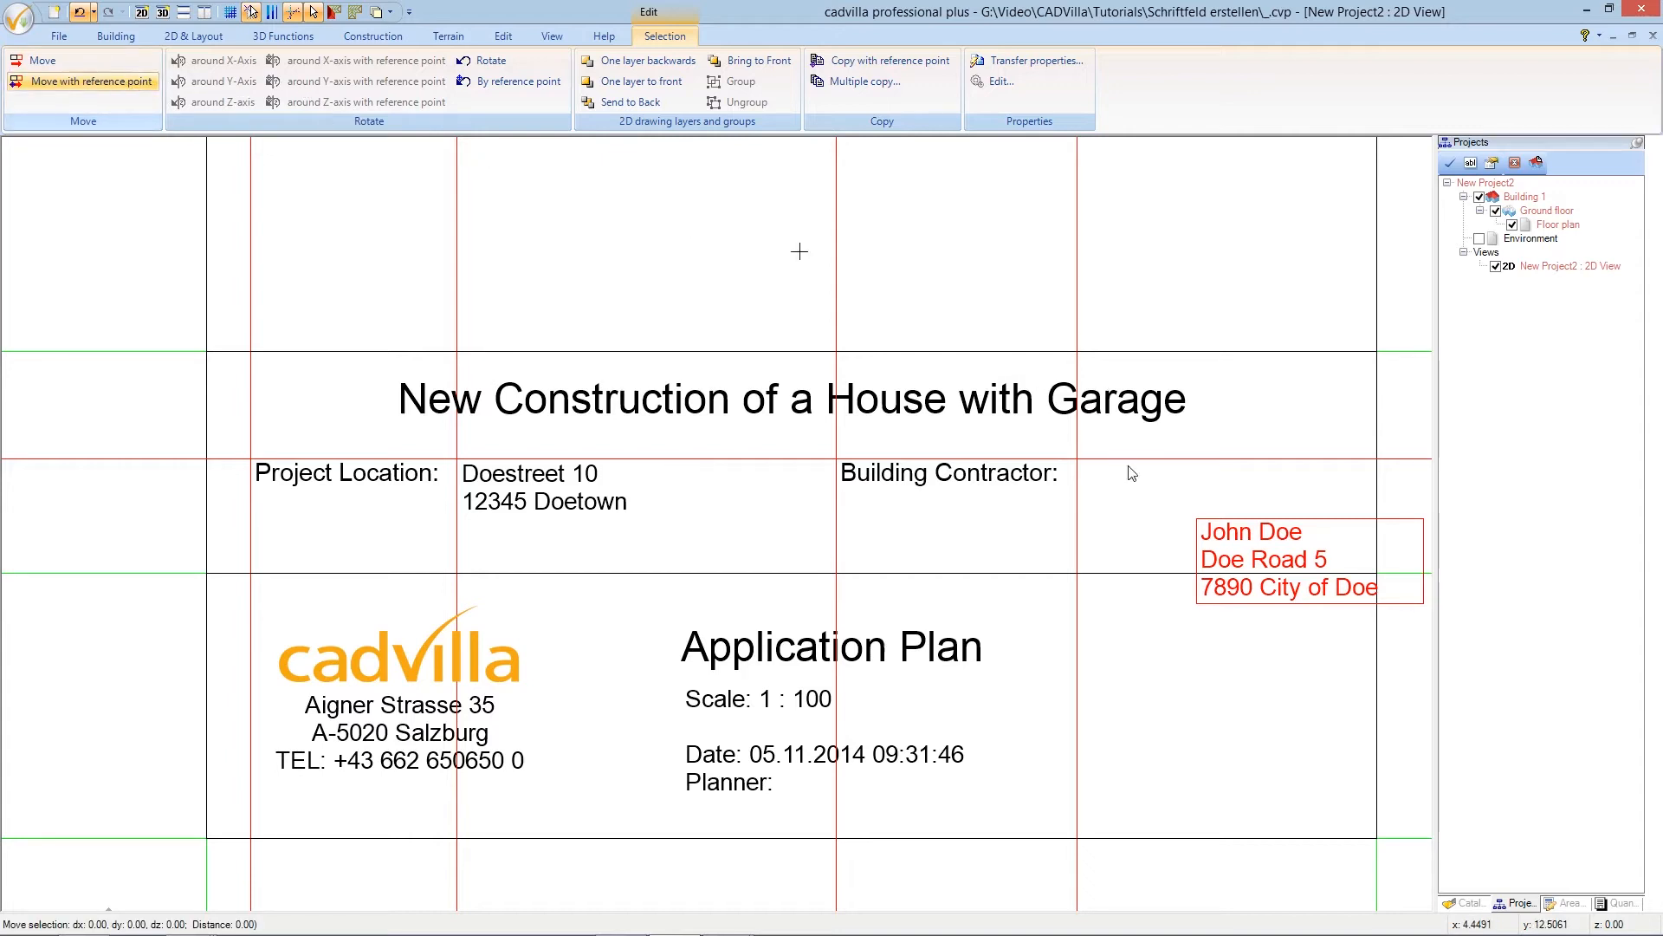
left_click(1202, 529)
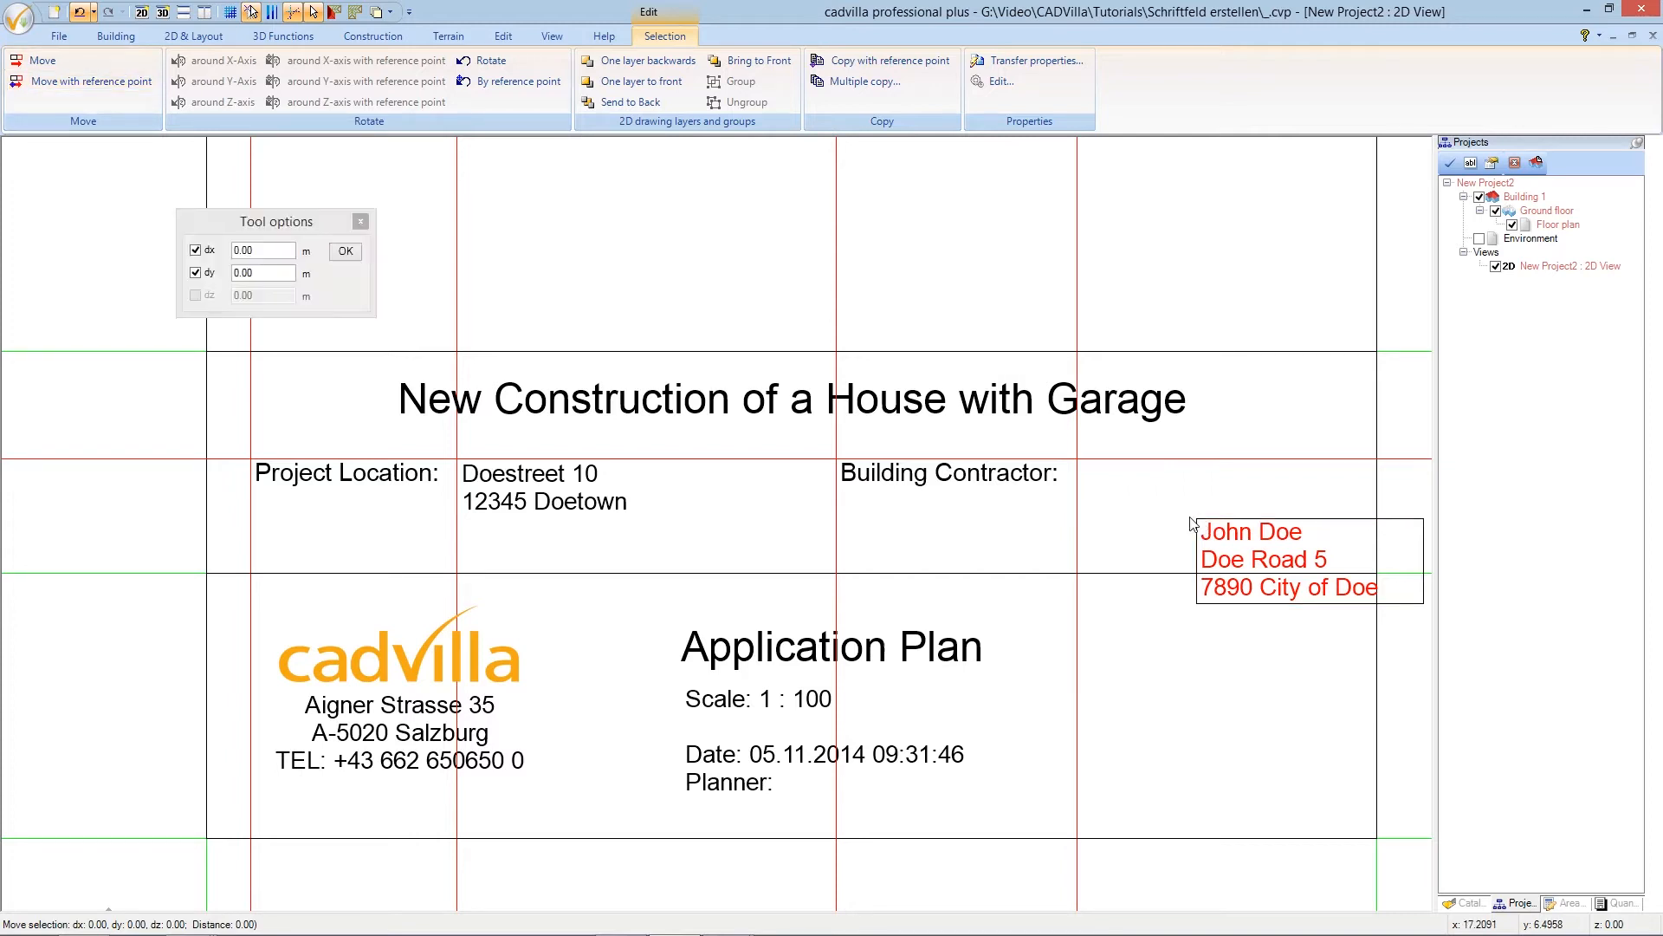
left_click(1082, 469)
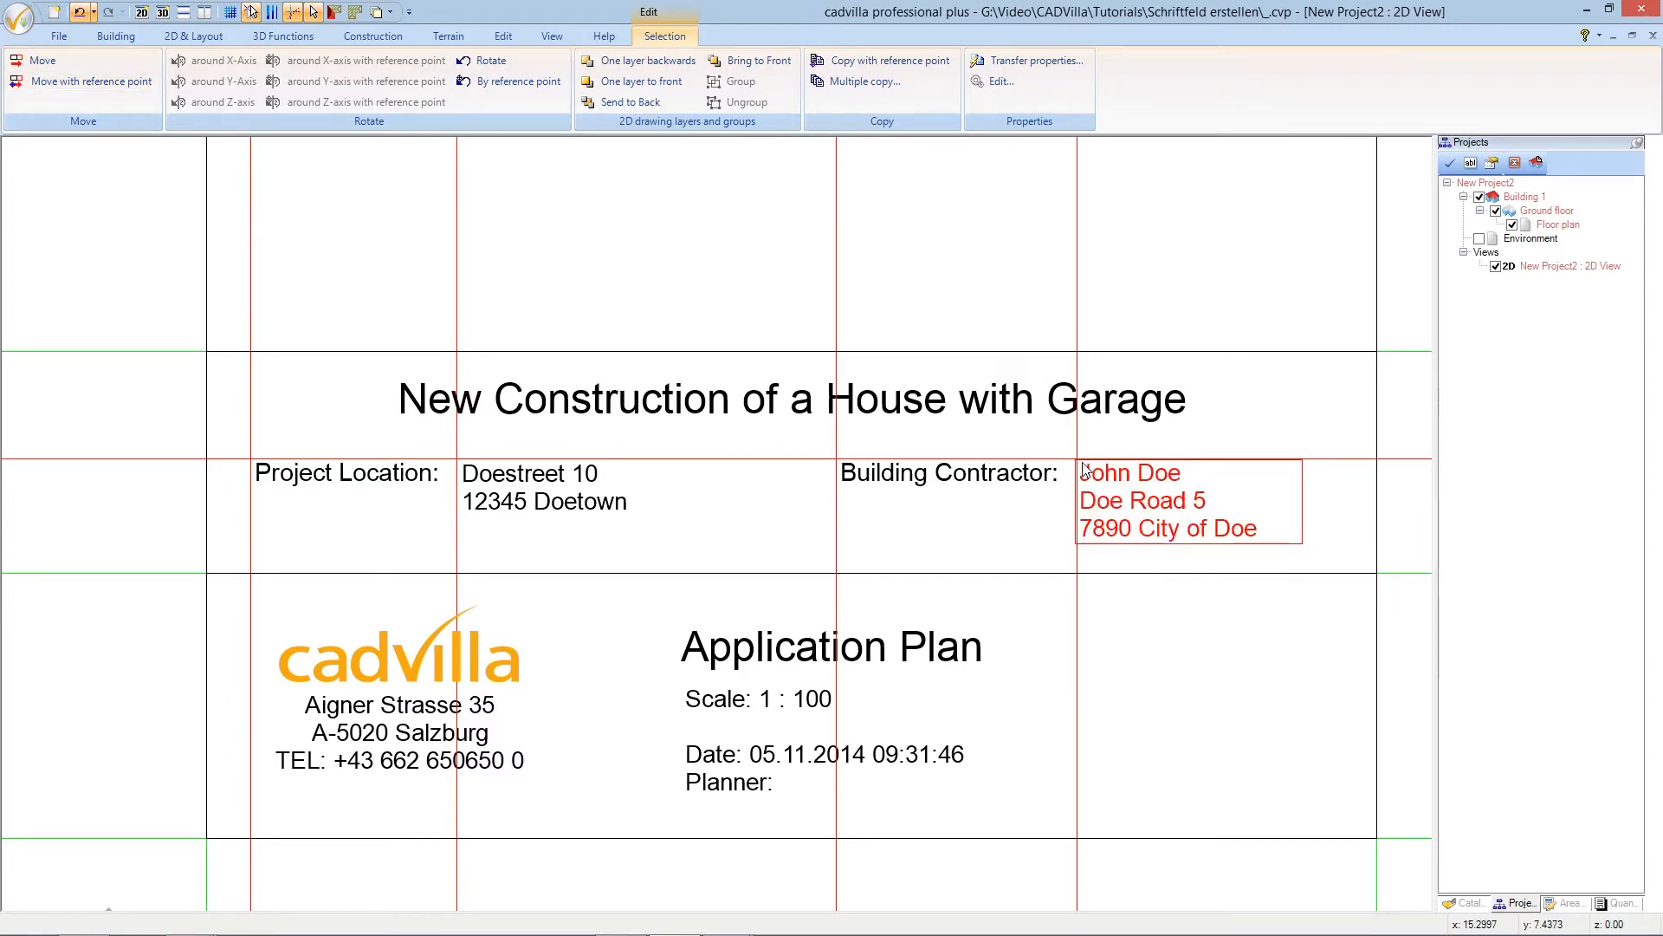
key("Escape")
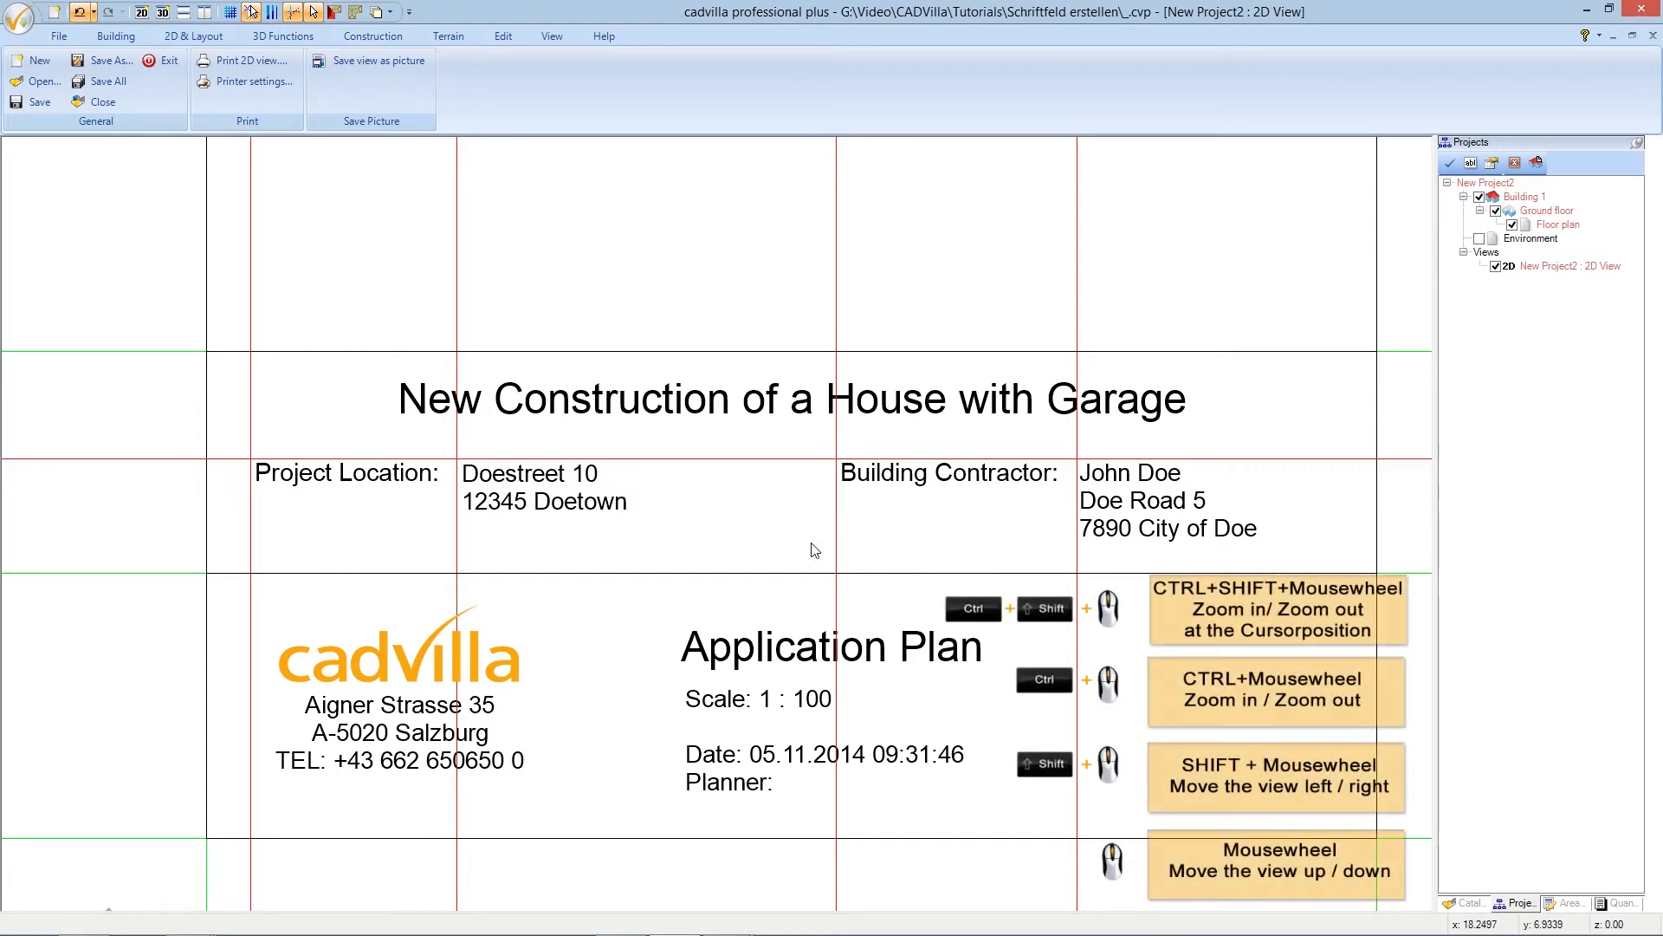
- Move the 'Neighbours:' label by its top-left corner onto the guideline intersection at the top of its box
scroll(776, 532, "down", 1, "ctrl+shift")
scroll(785, 534, "up", 2)
scroll(786, 539, "up", 2)
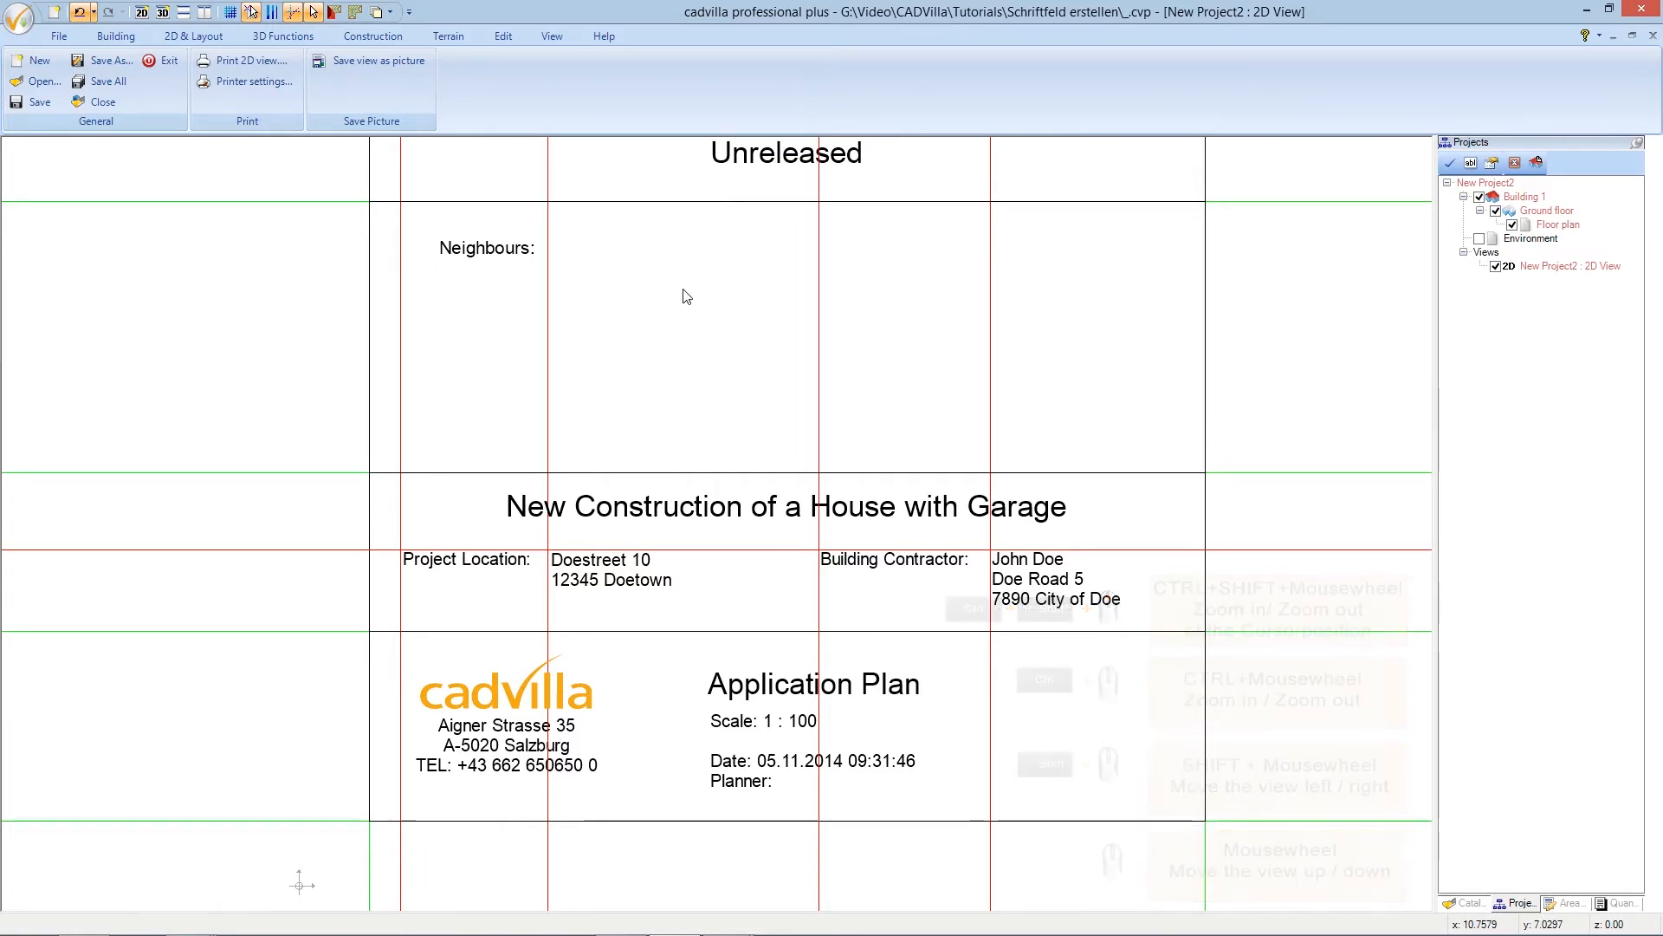
left_click(500, 254)
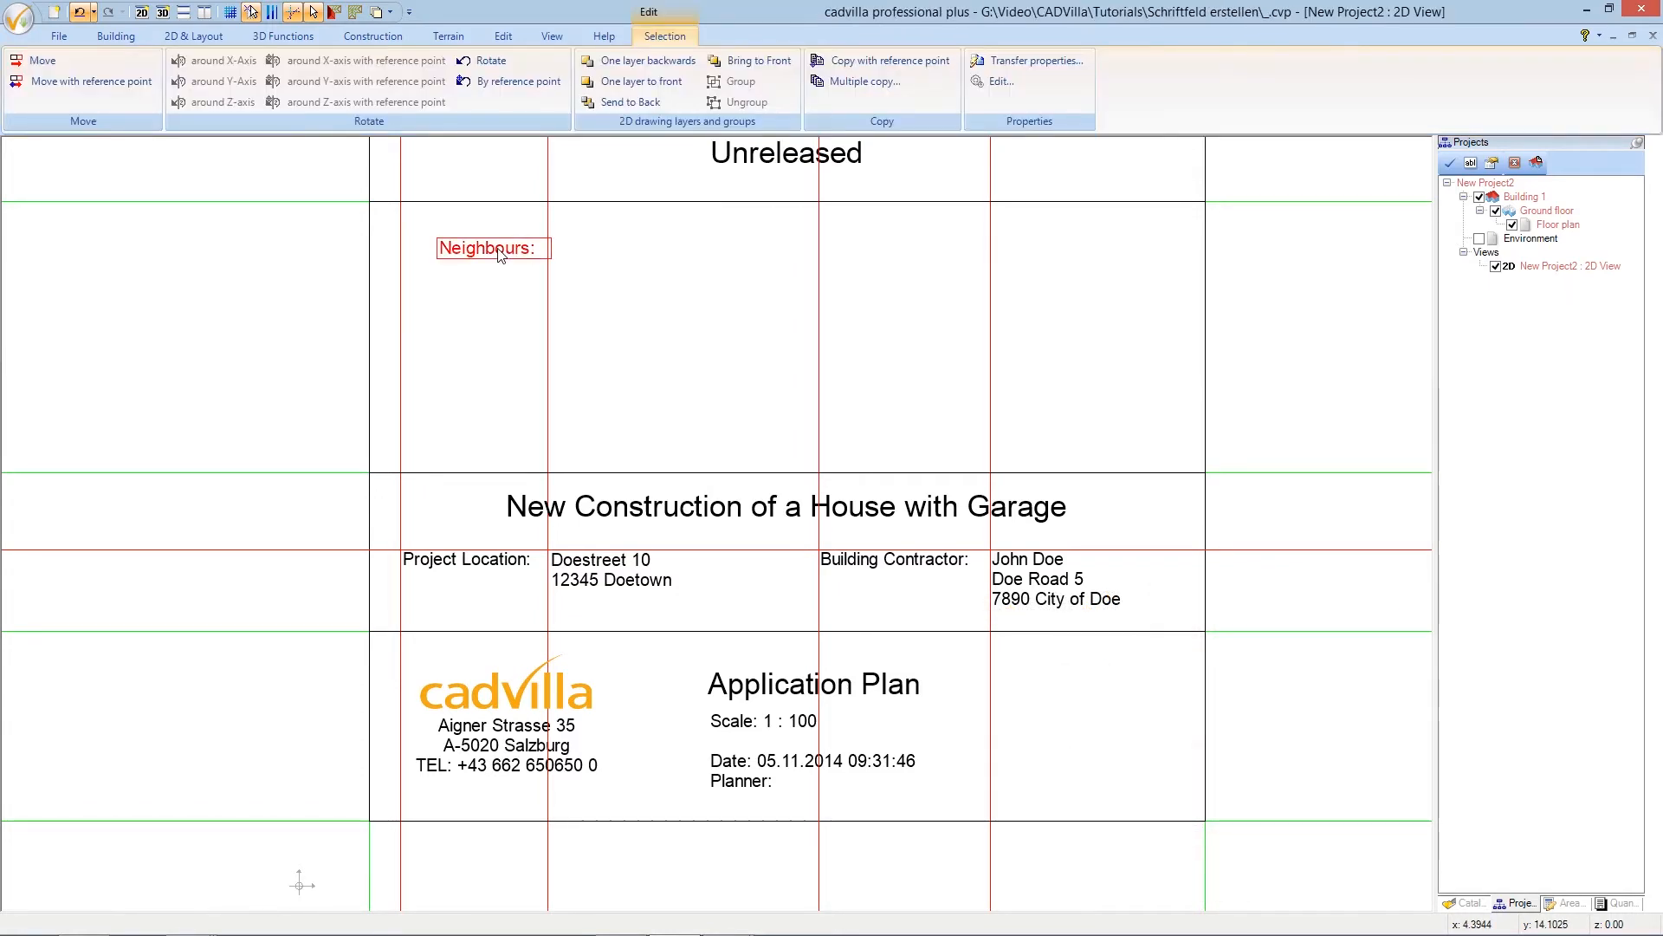
left_click(124, 86)
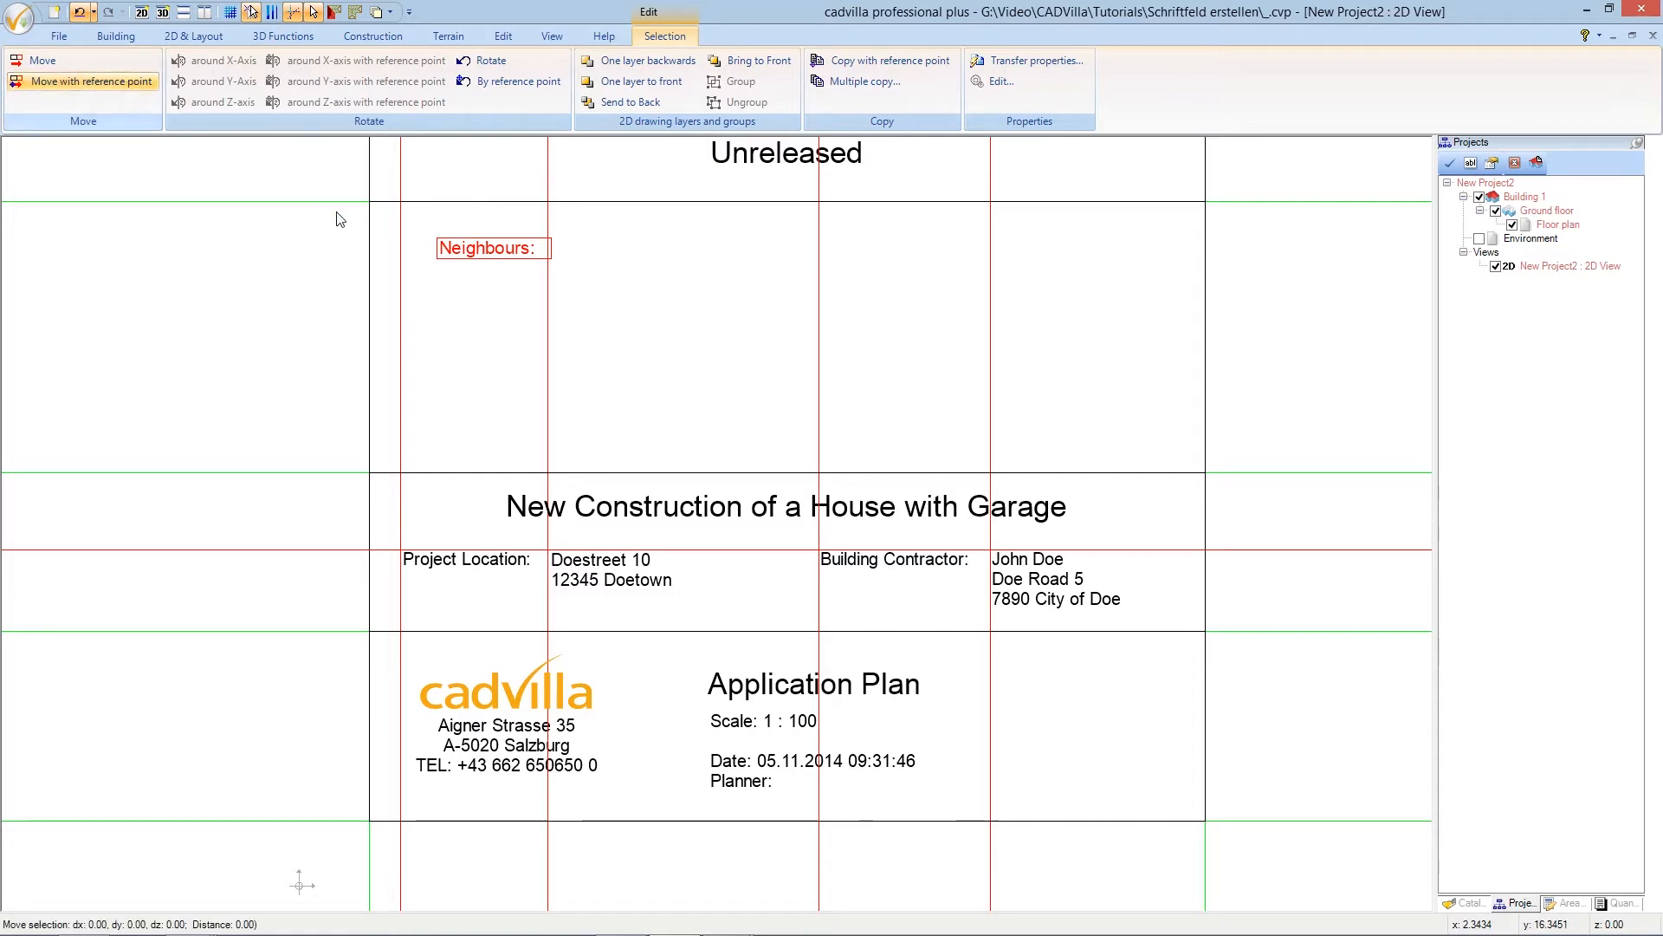
scroll(338, 219, "up", 4)
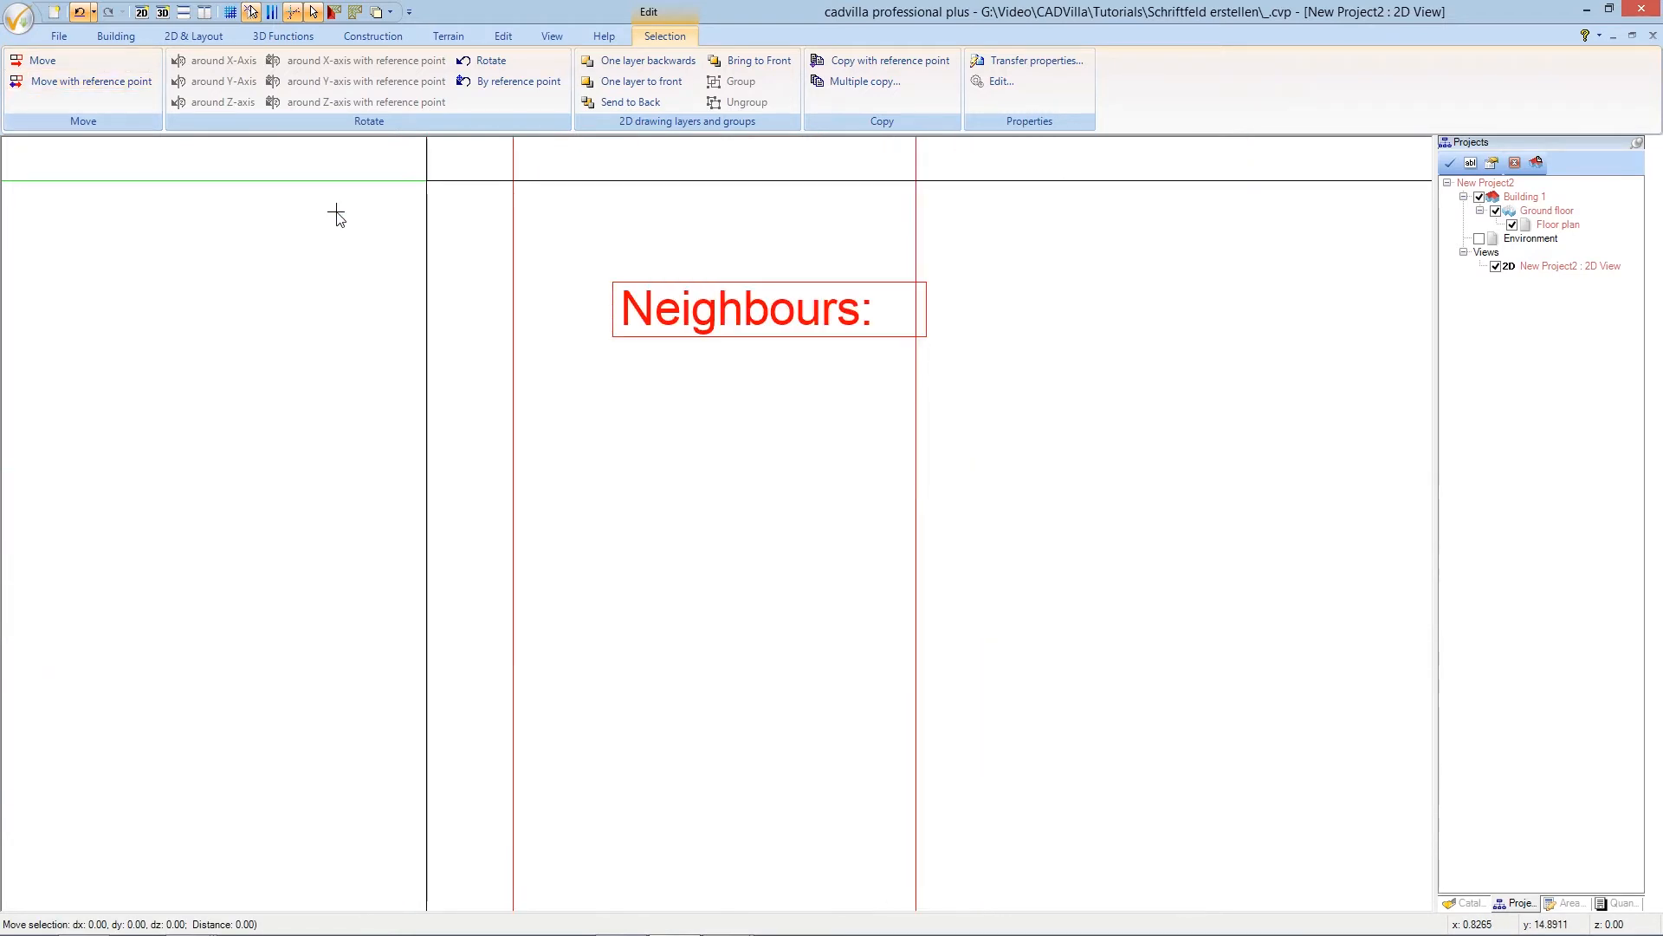
scroll(371, 219, "up", 2)
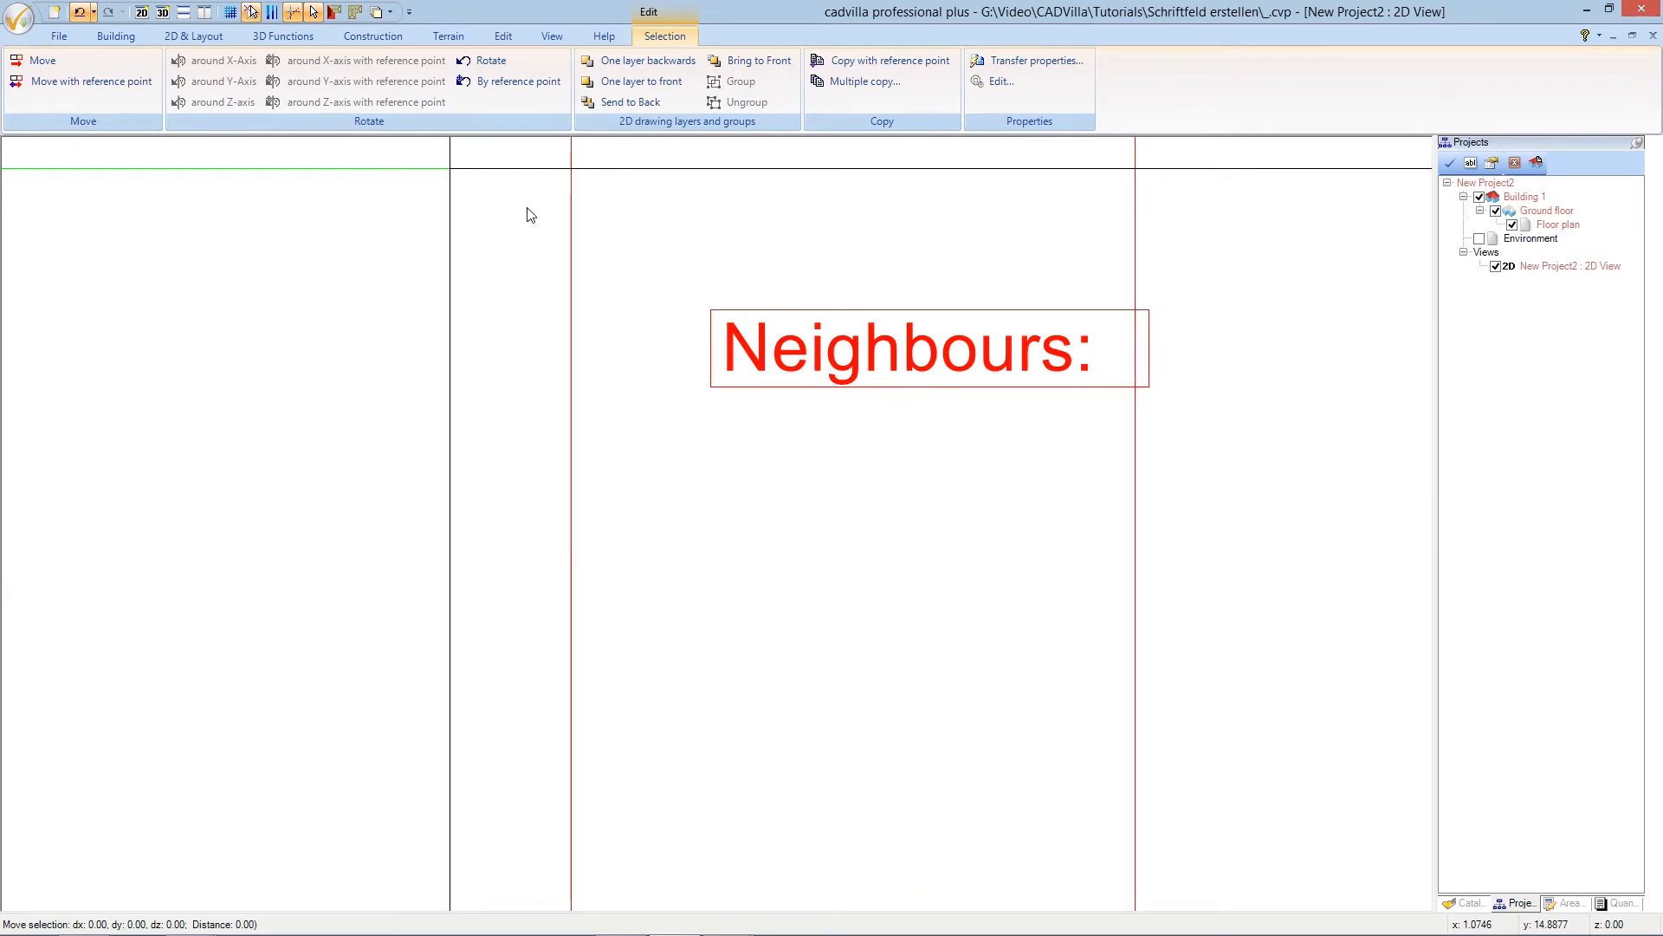
left_click(711, 310)
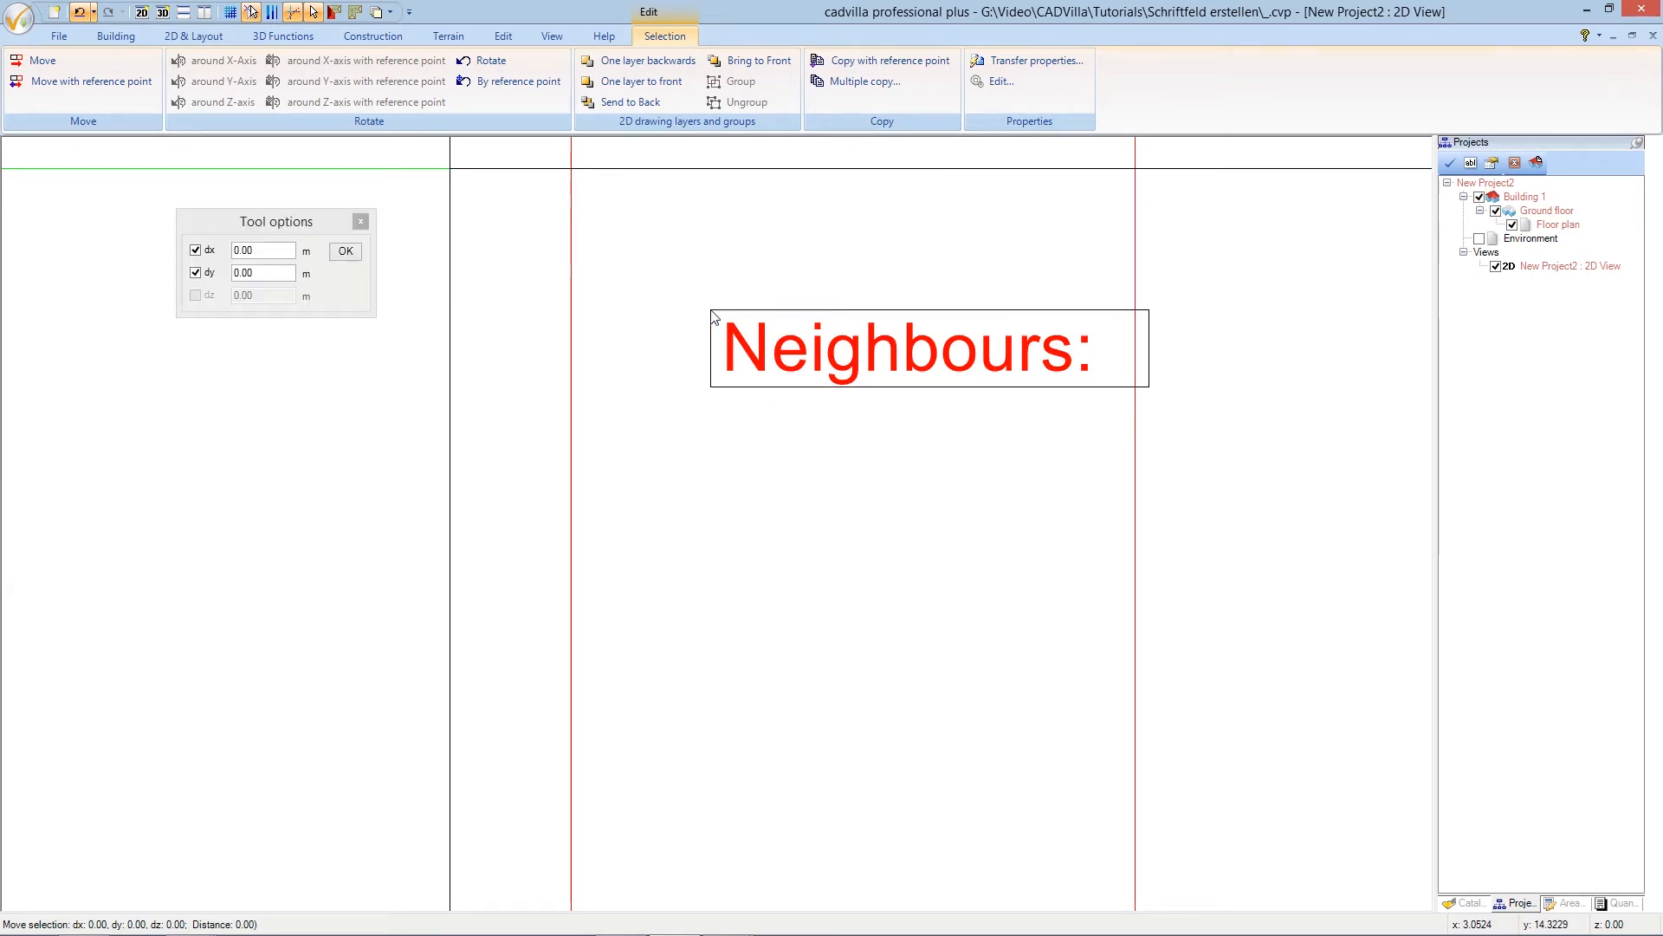
left_click(571, 255)
scroll(603, 294, "down", 3)
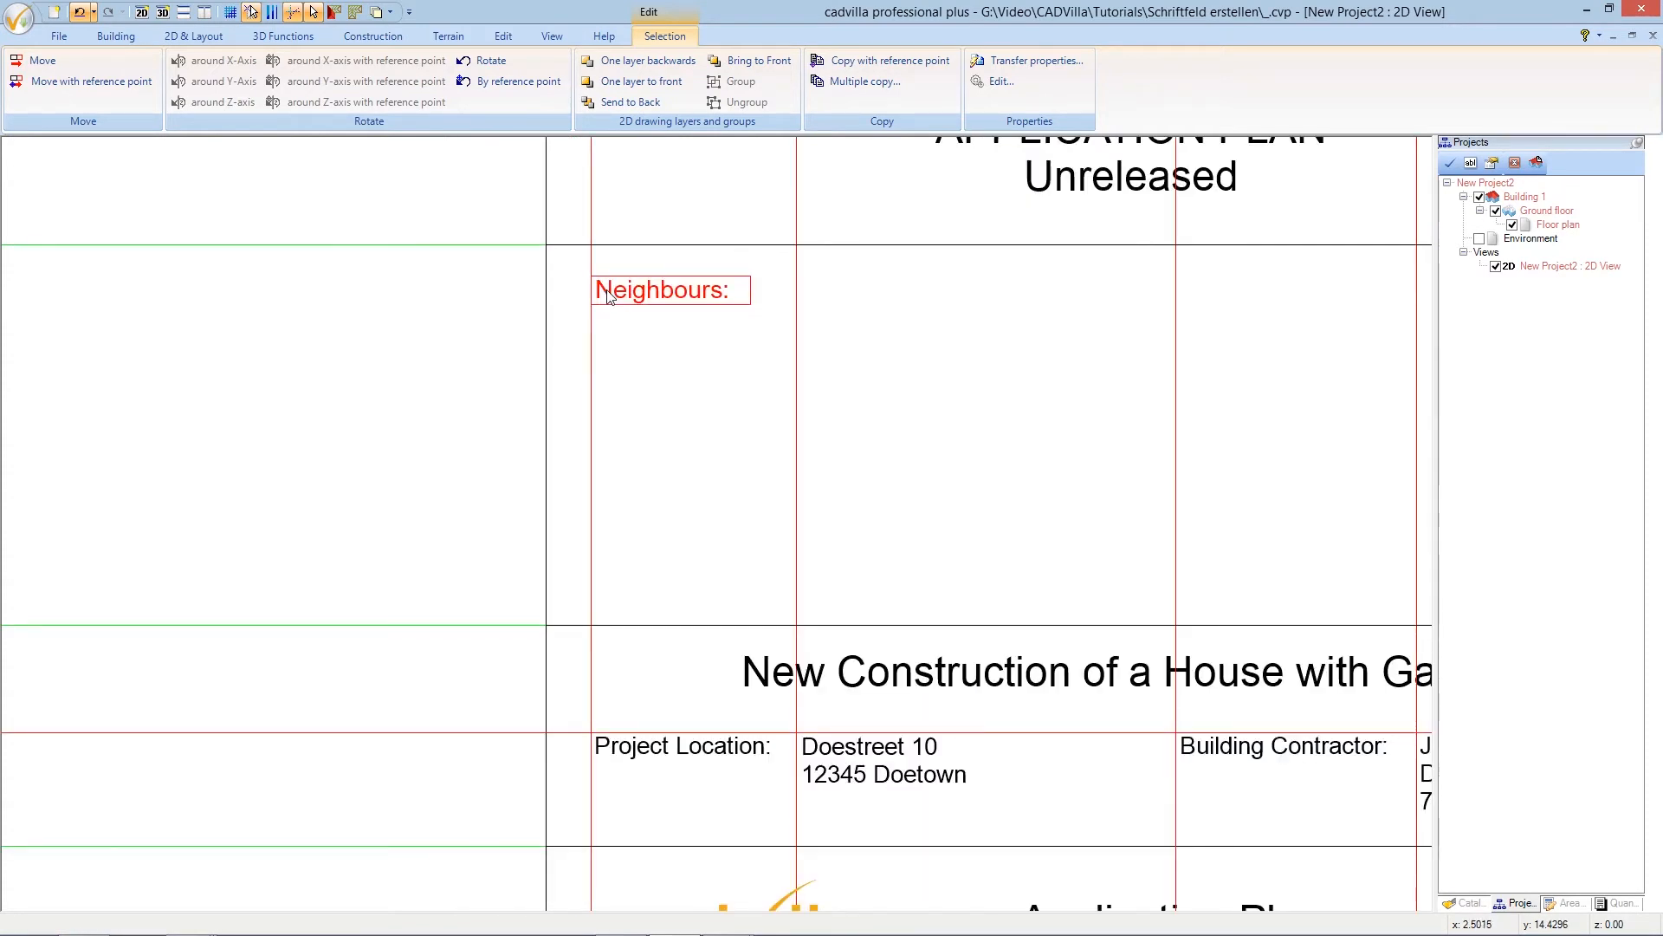
scroll(608, 296, "down", 1)
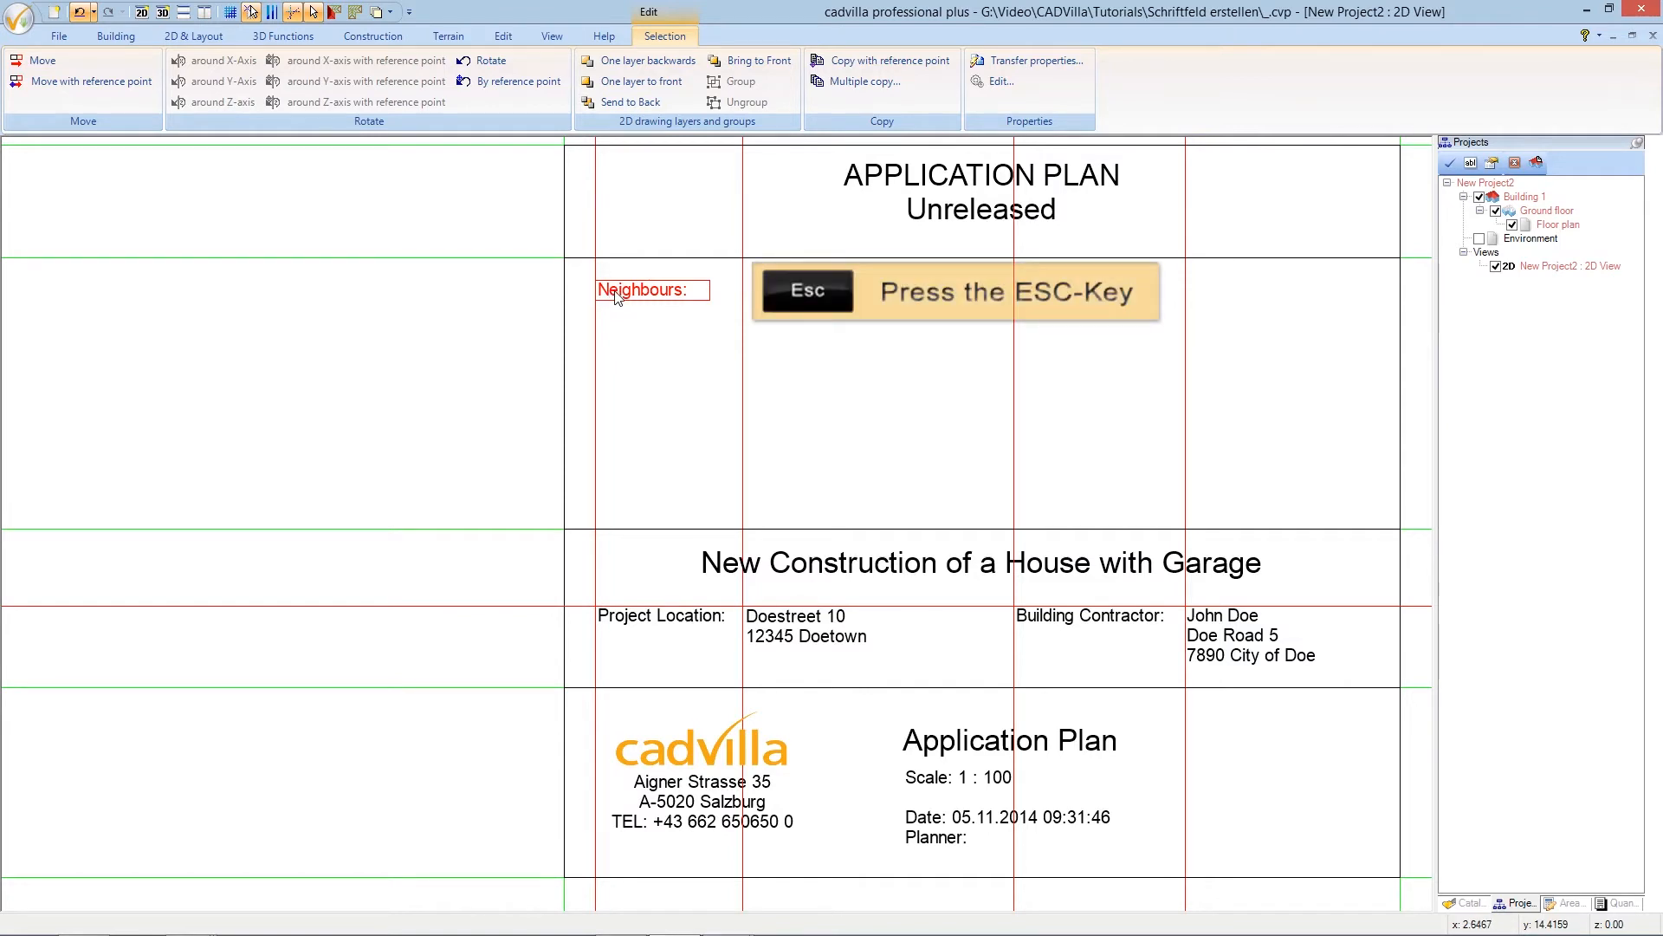
key("Escape")
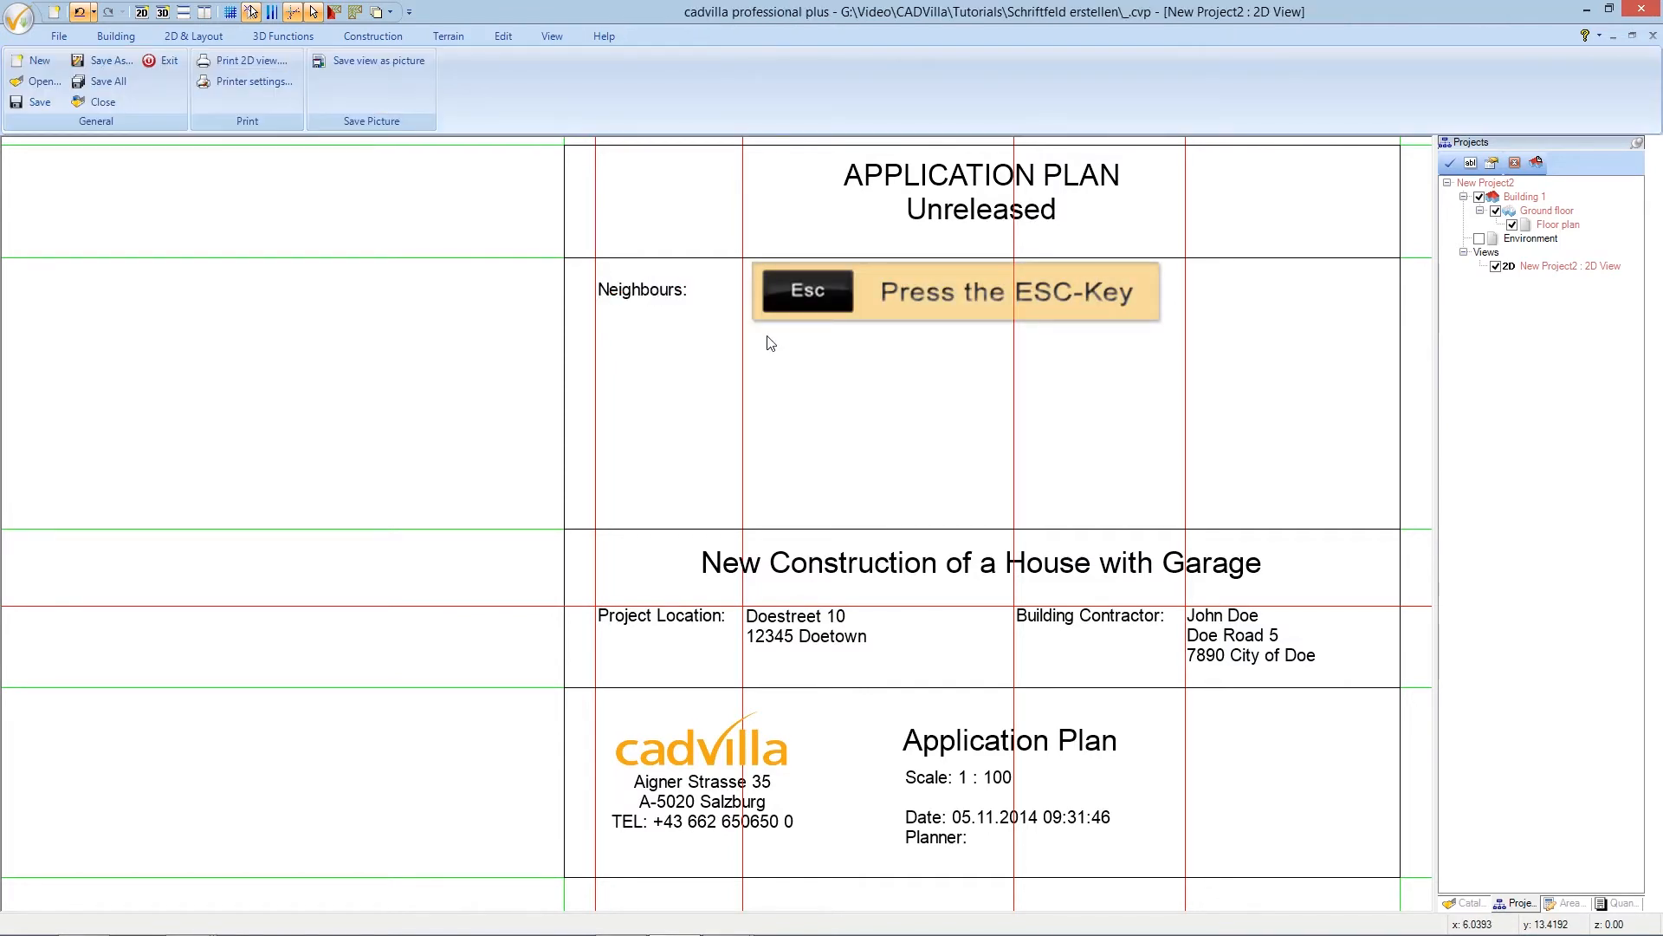
scroll(771, 344, "down", 1)
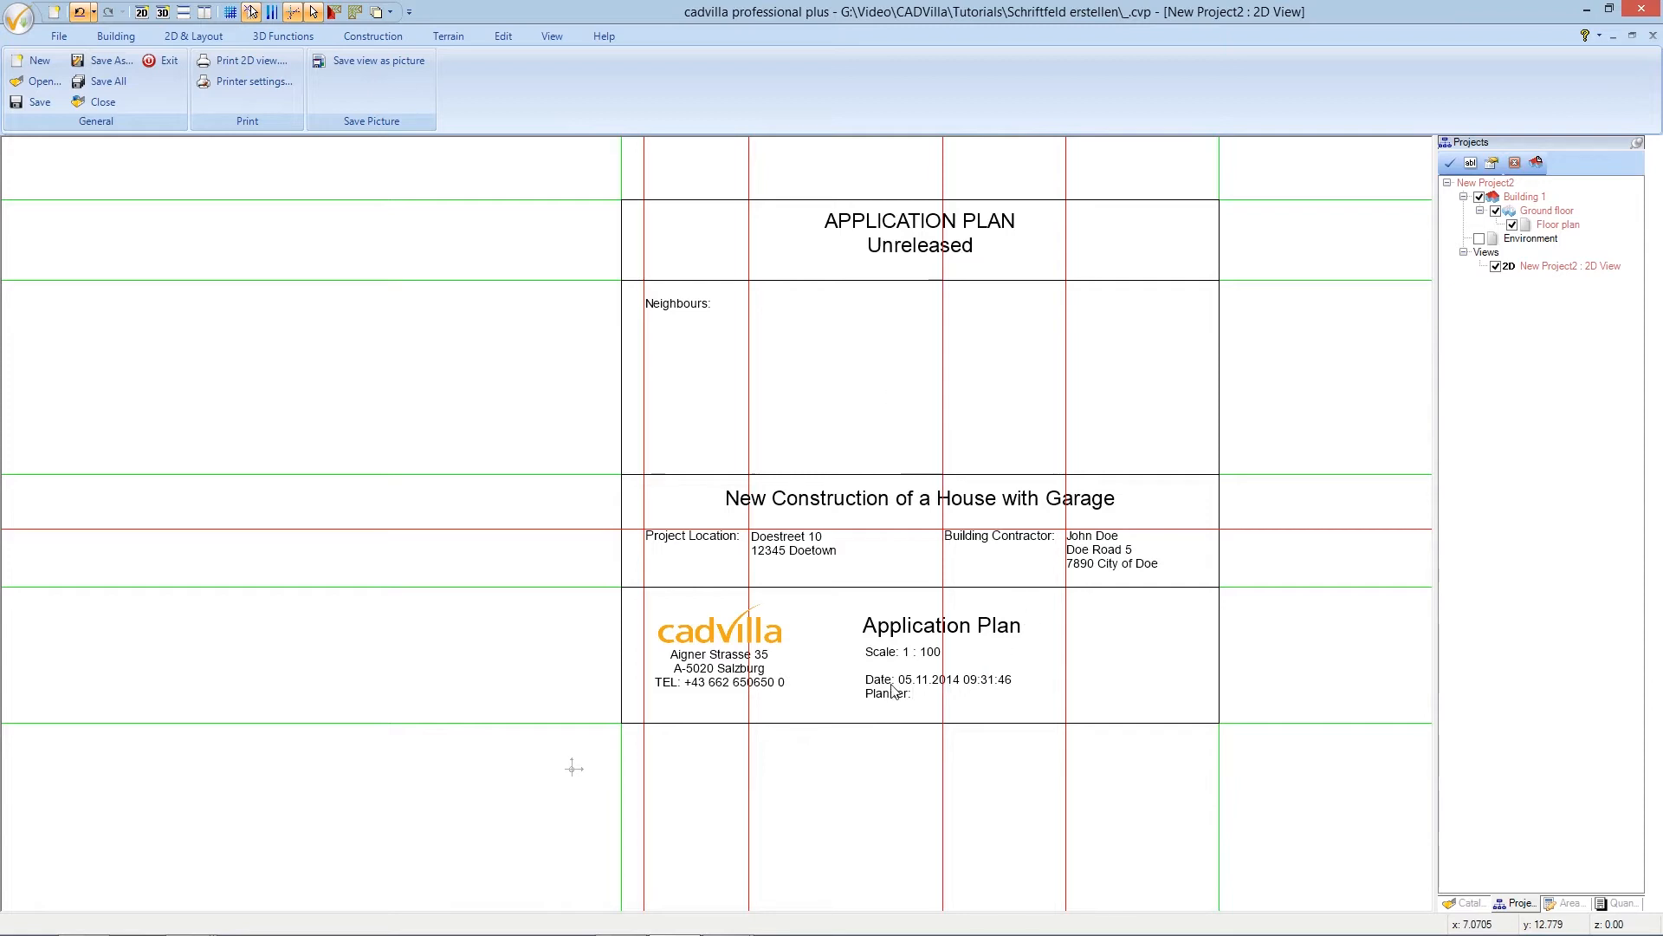
- Select the cadvilla logo with its office address text and move them together onto the red guideline
scroll(776, 662, "up", 1)
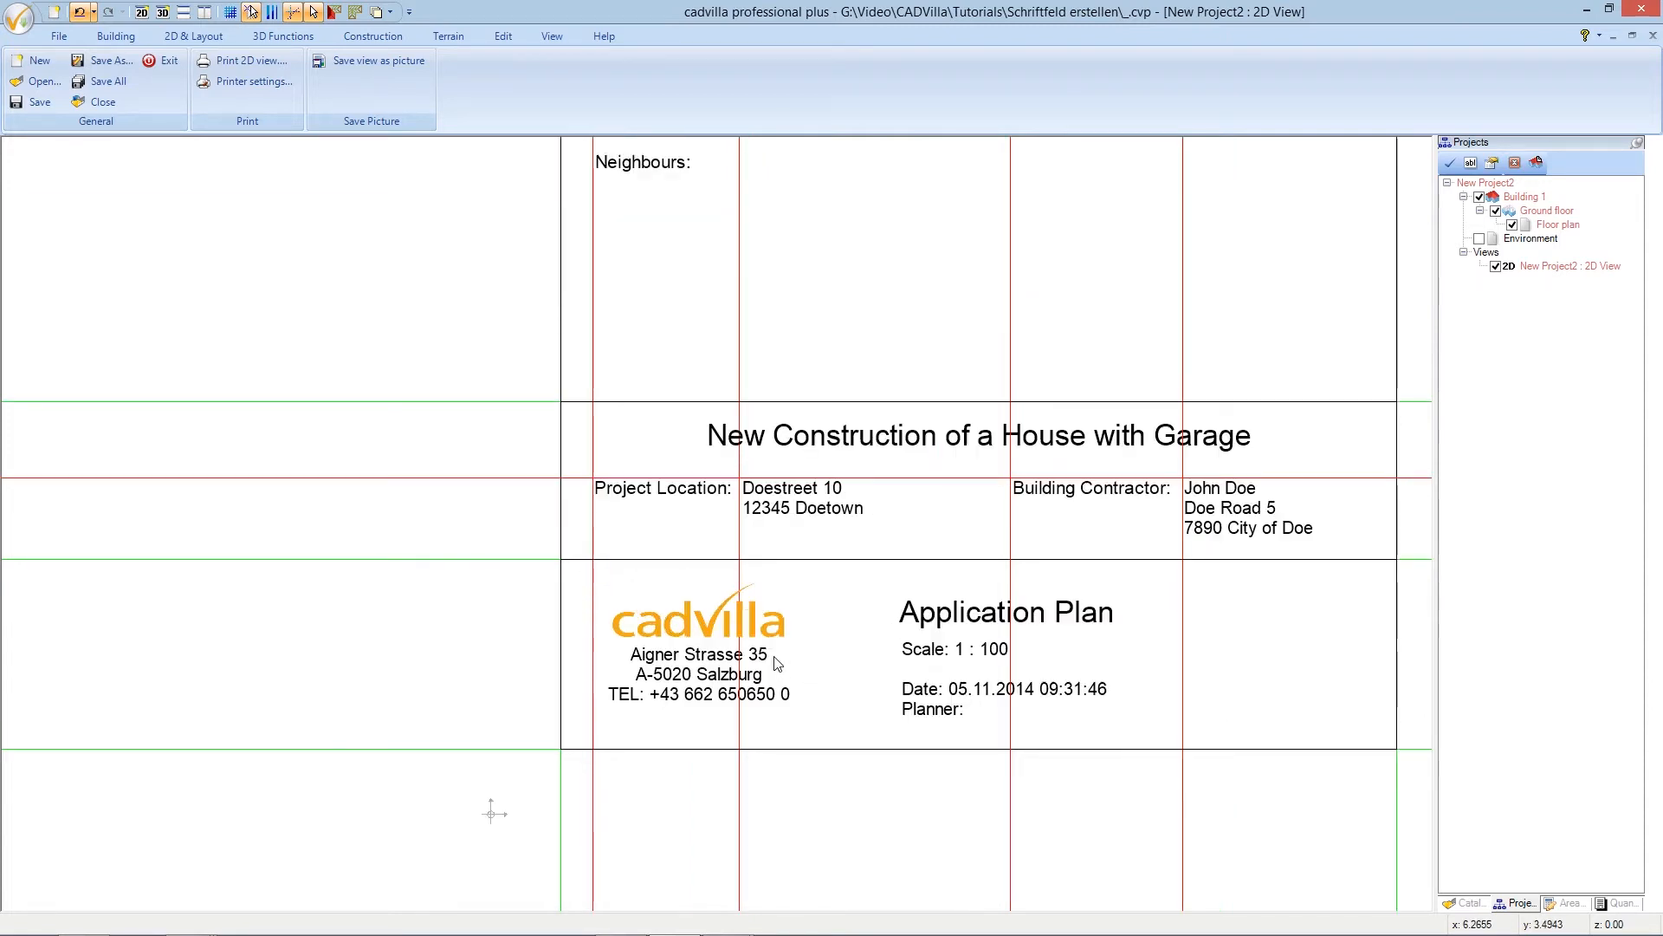
scroll(776, 663, "up", 1)
scroll(778, 663, "up", 1)
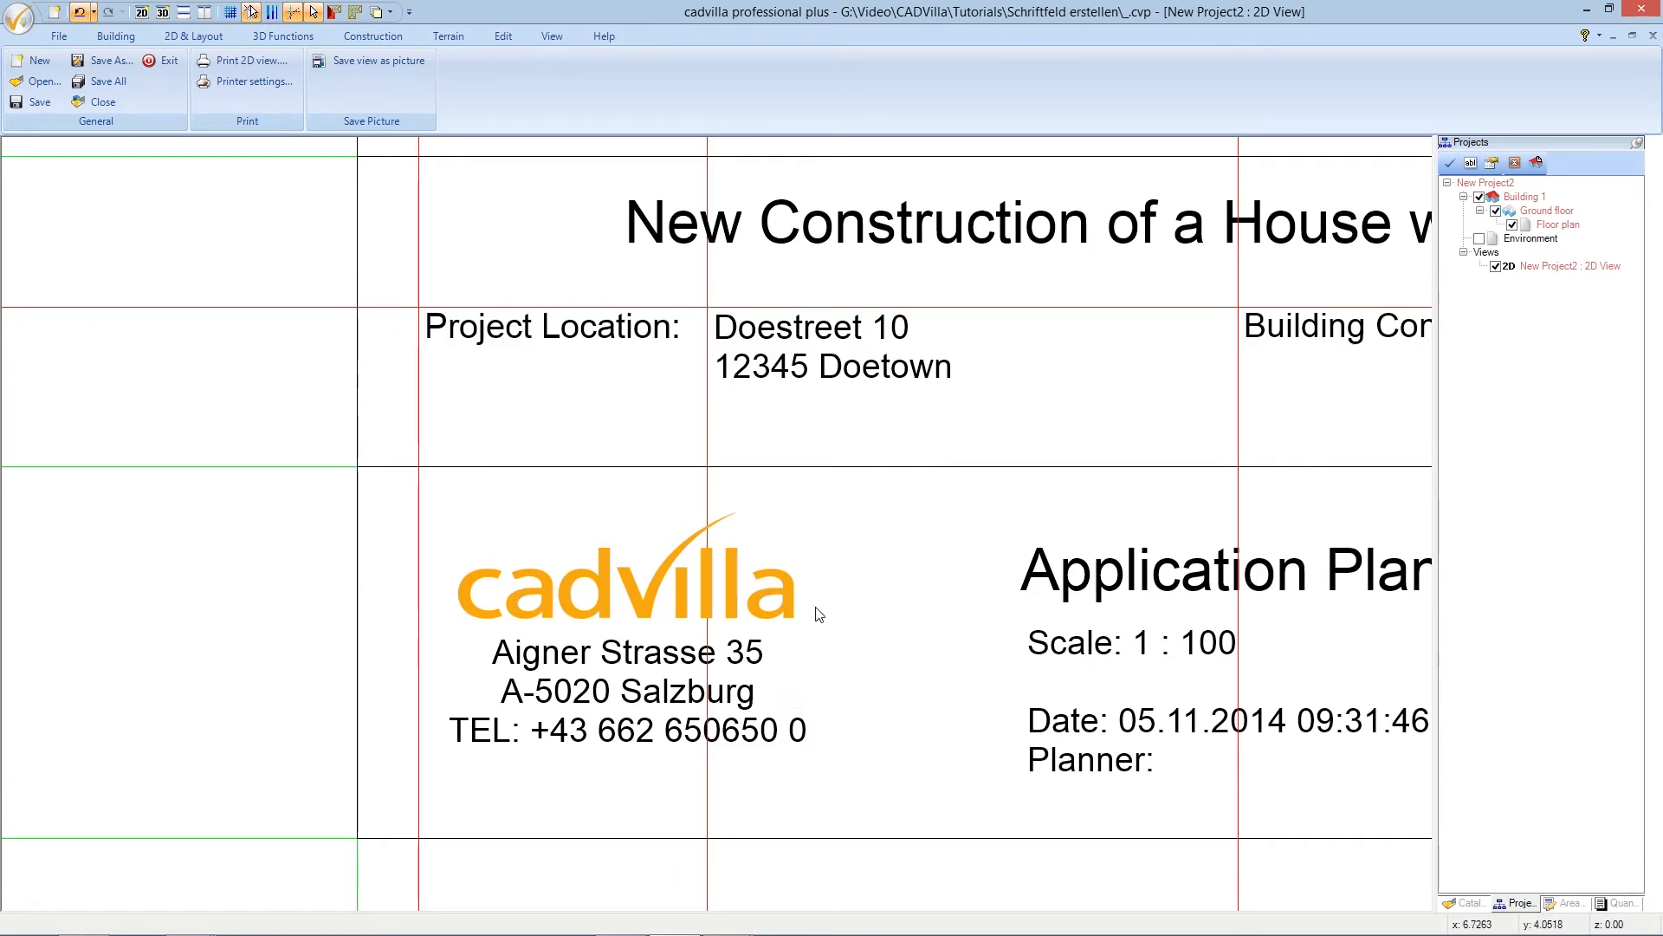
left_click(637, 593)
left_click_drag(1007, 874, 355, 441)
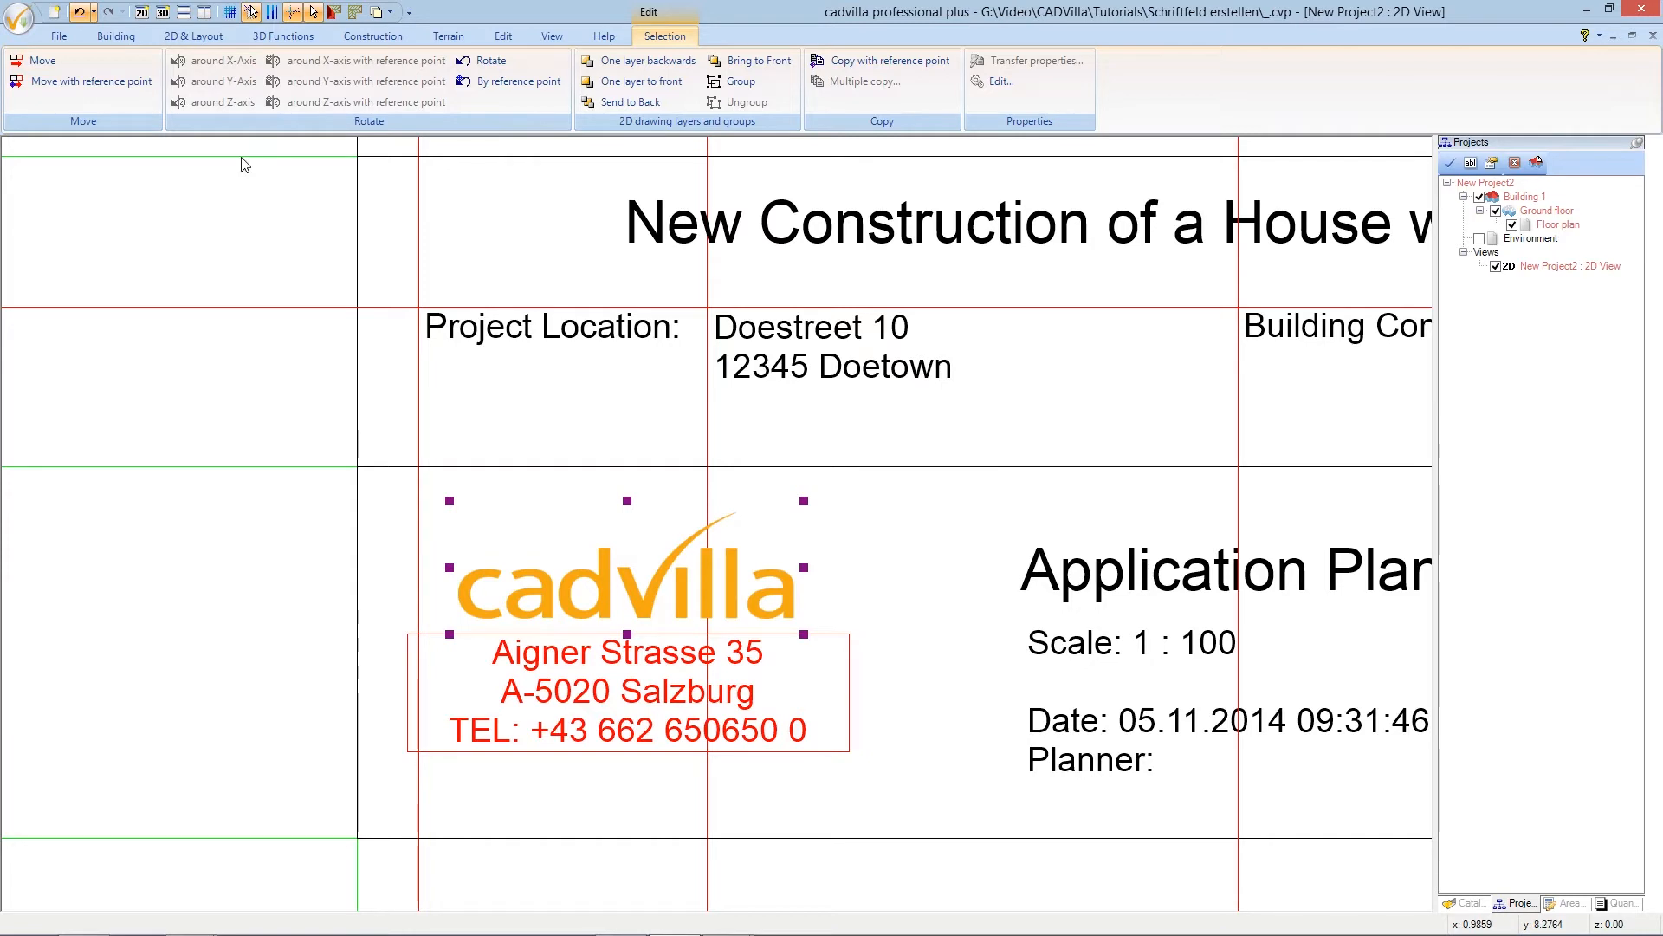
left_click(124, 84)
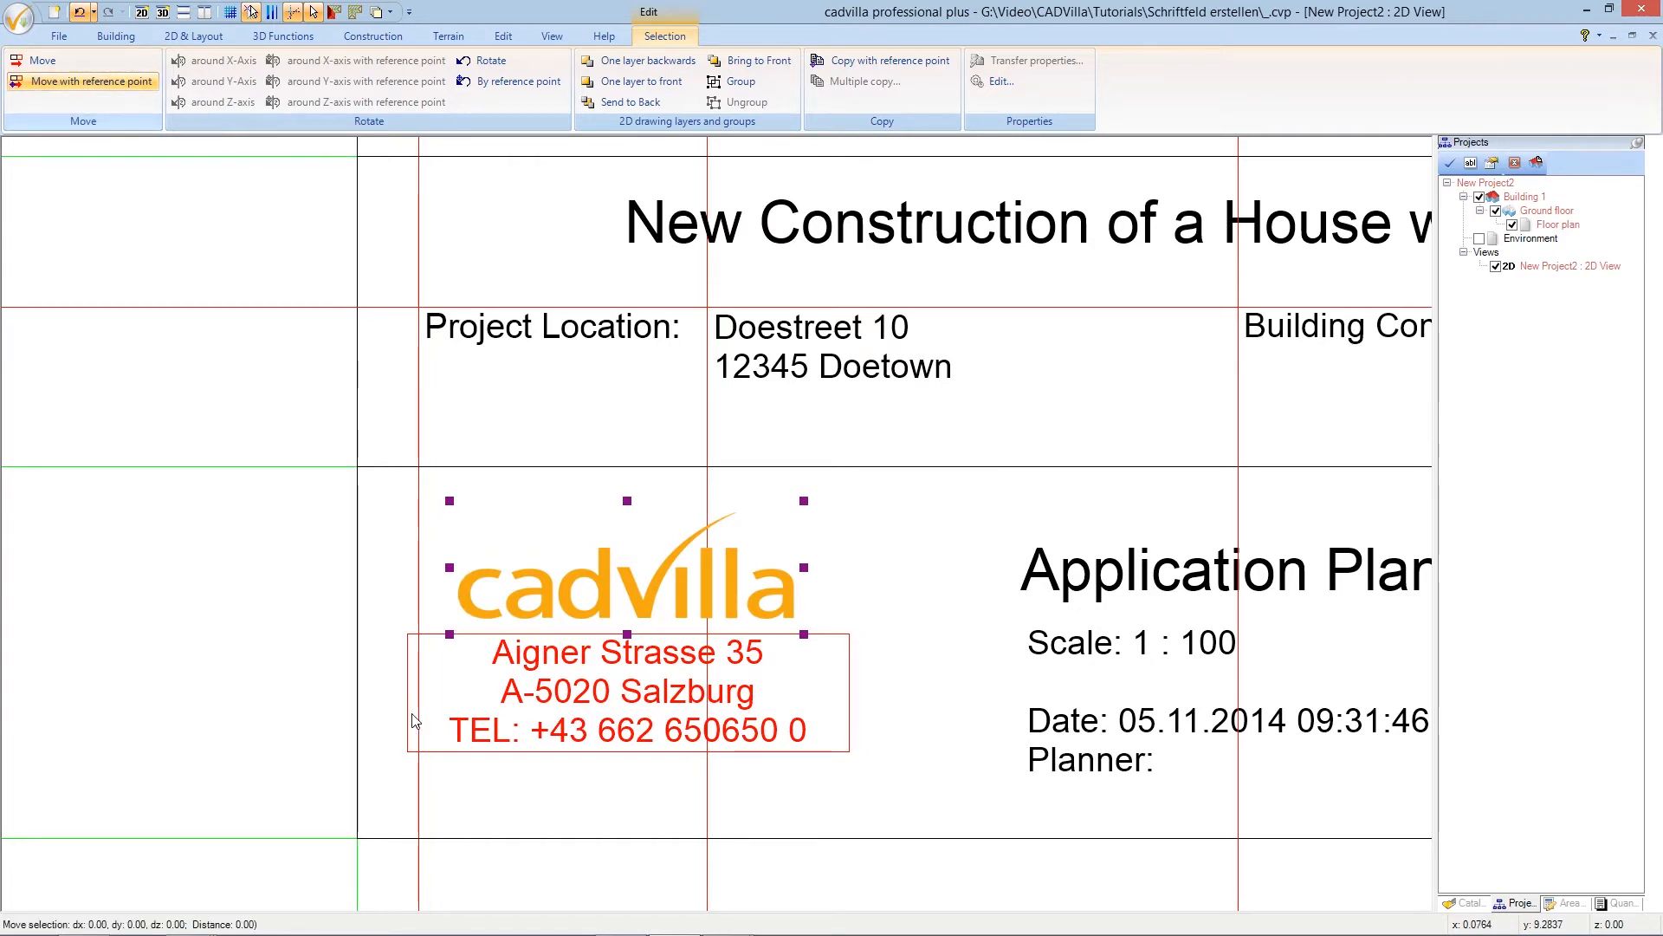
left_click(407, 752)
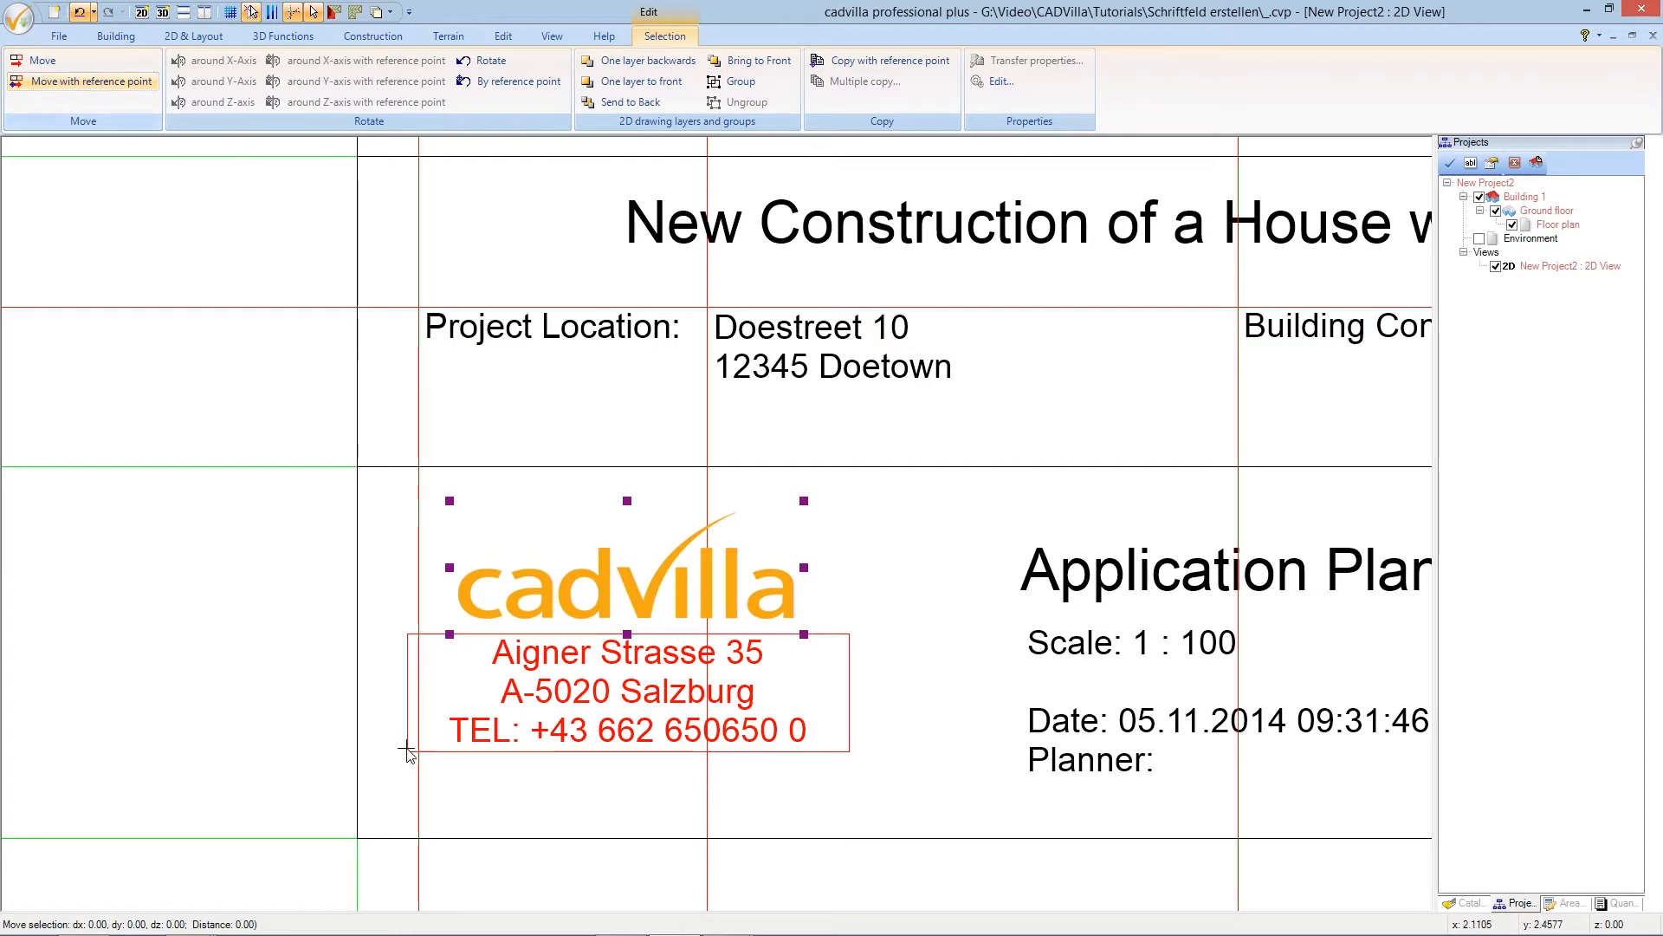
scroll(395, 771, "up", 2)
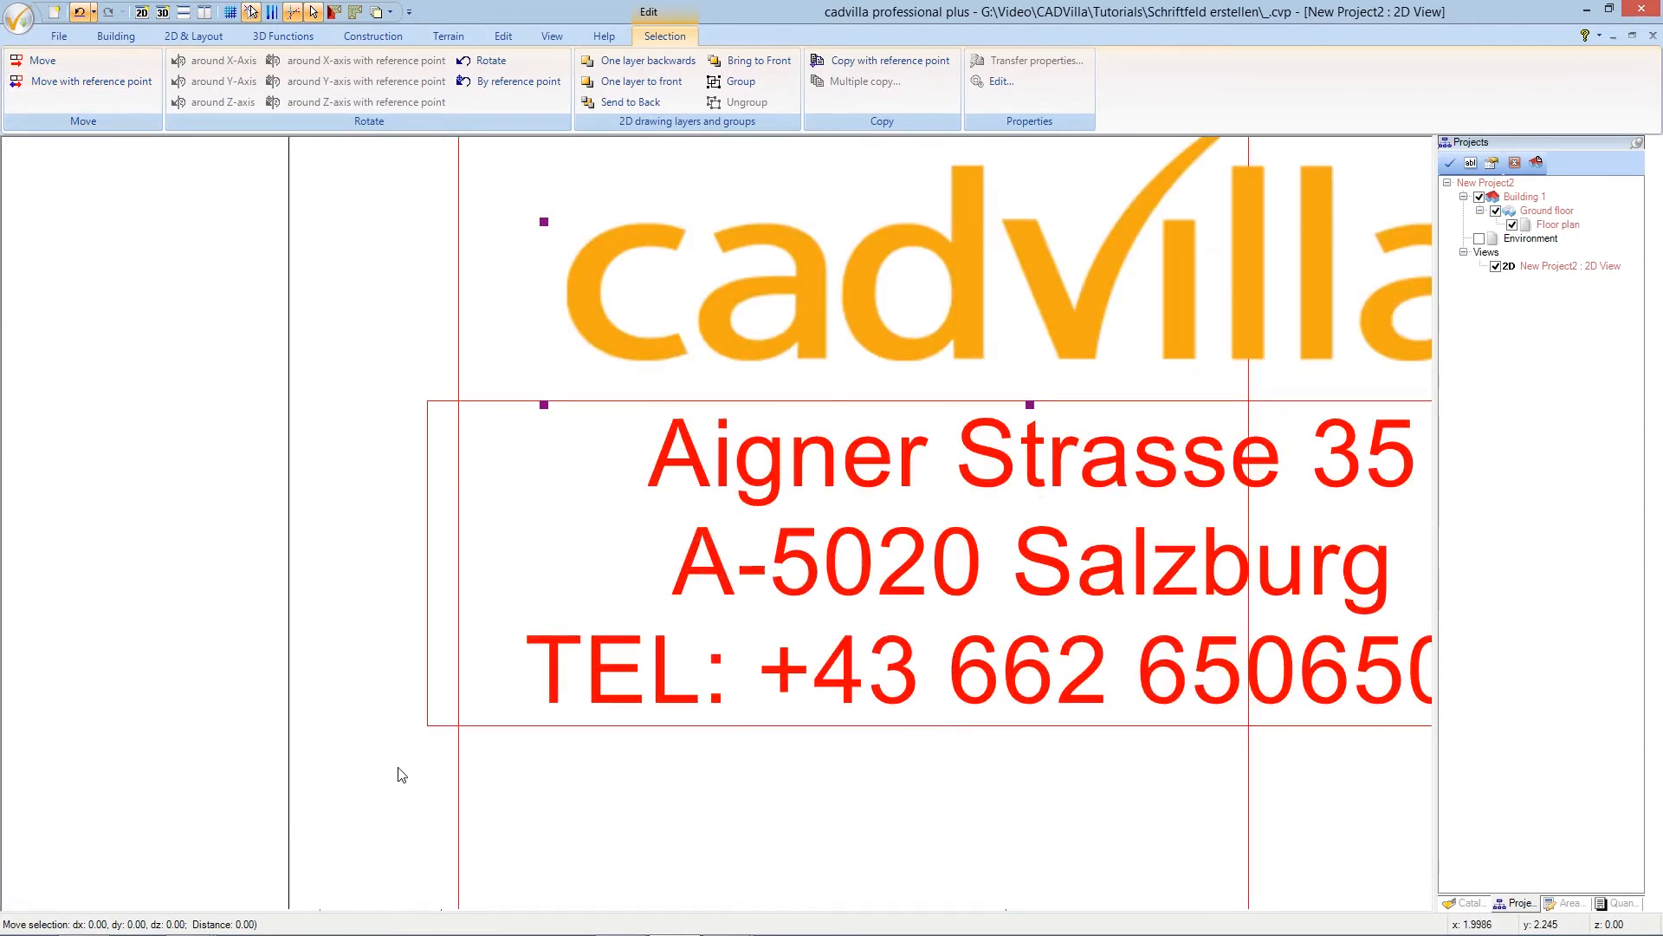
left_click(428, 404)
scroll(438, 407, "down", 3)
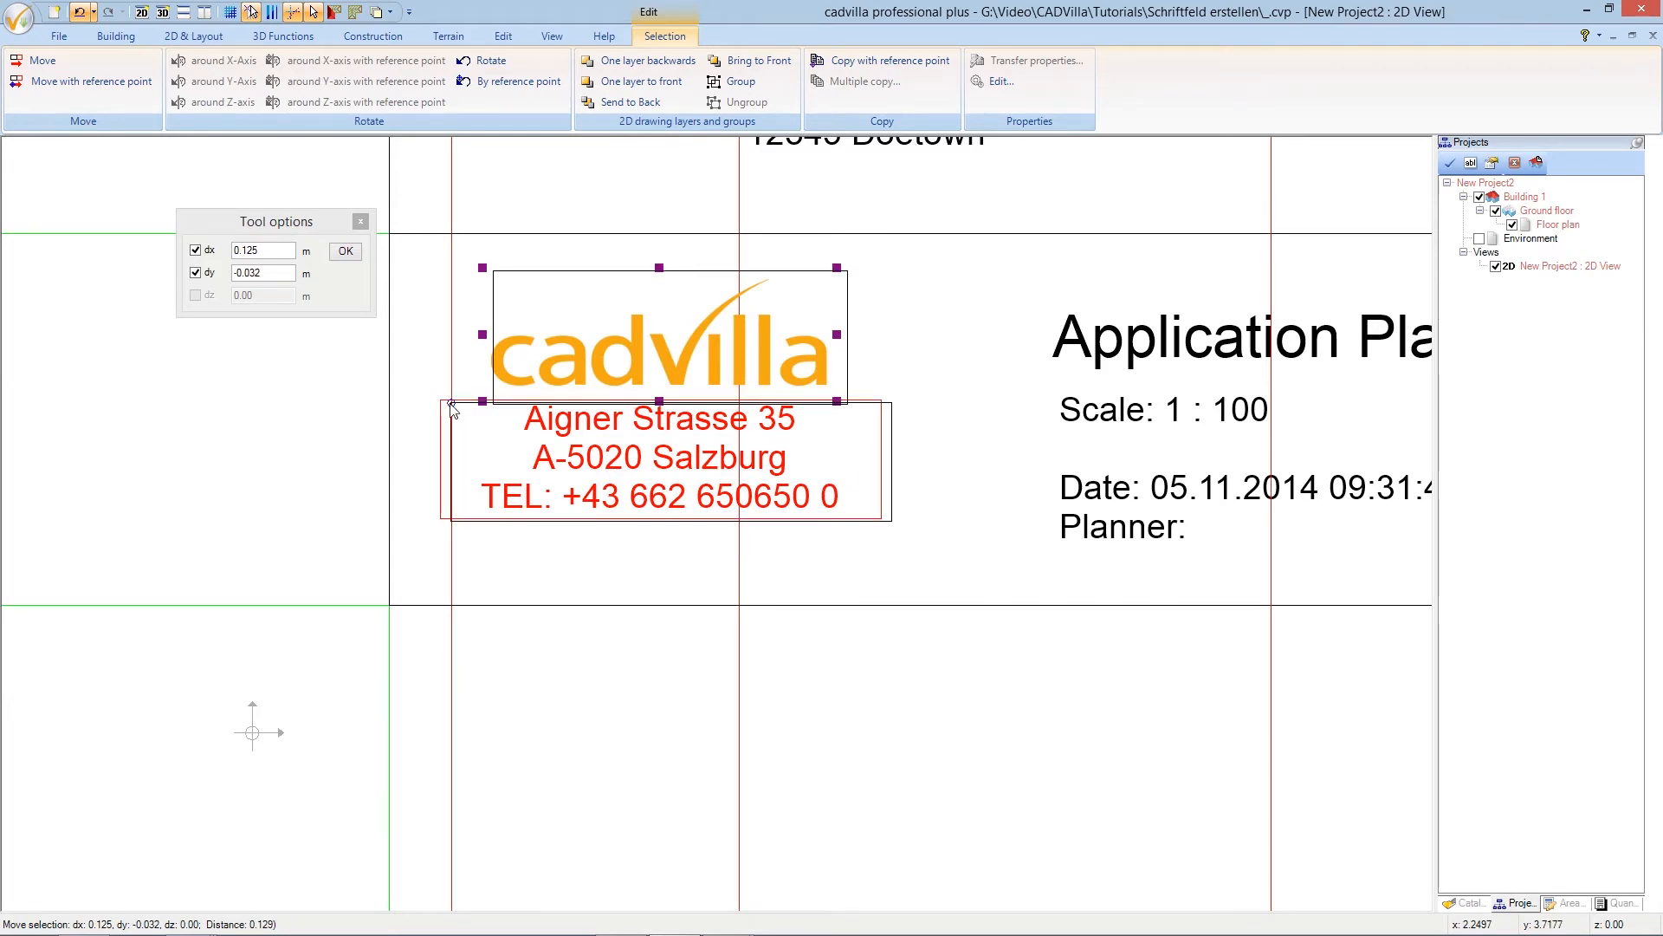
left_click(452, 410)
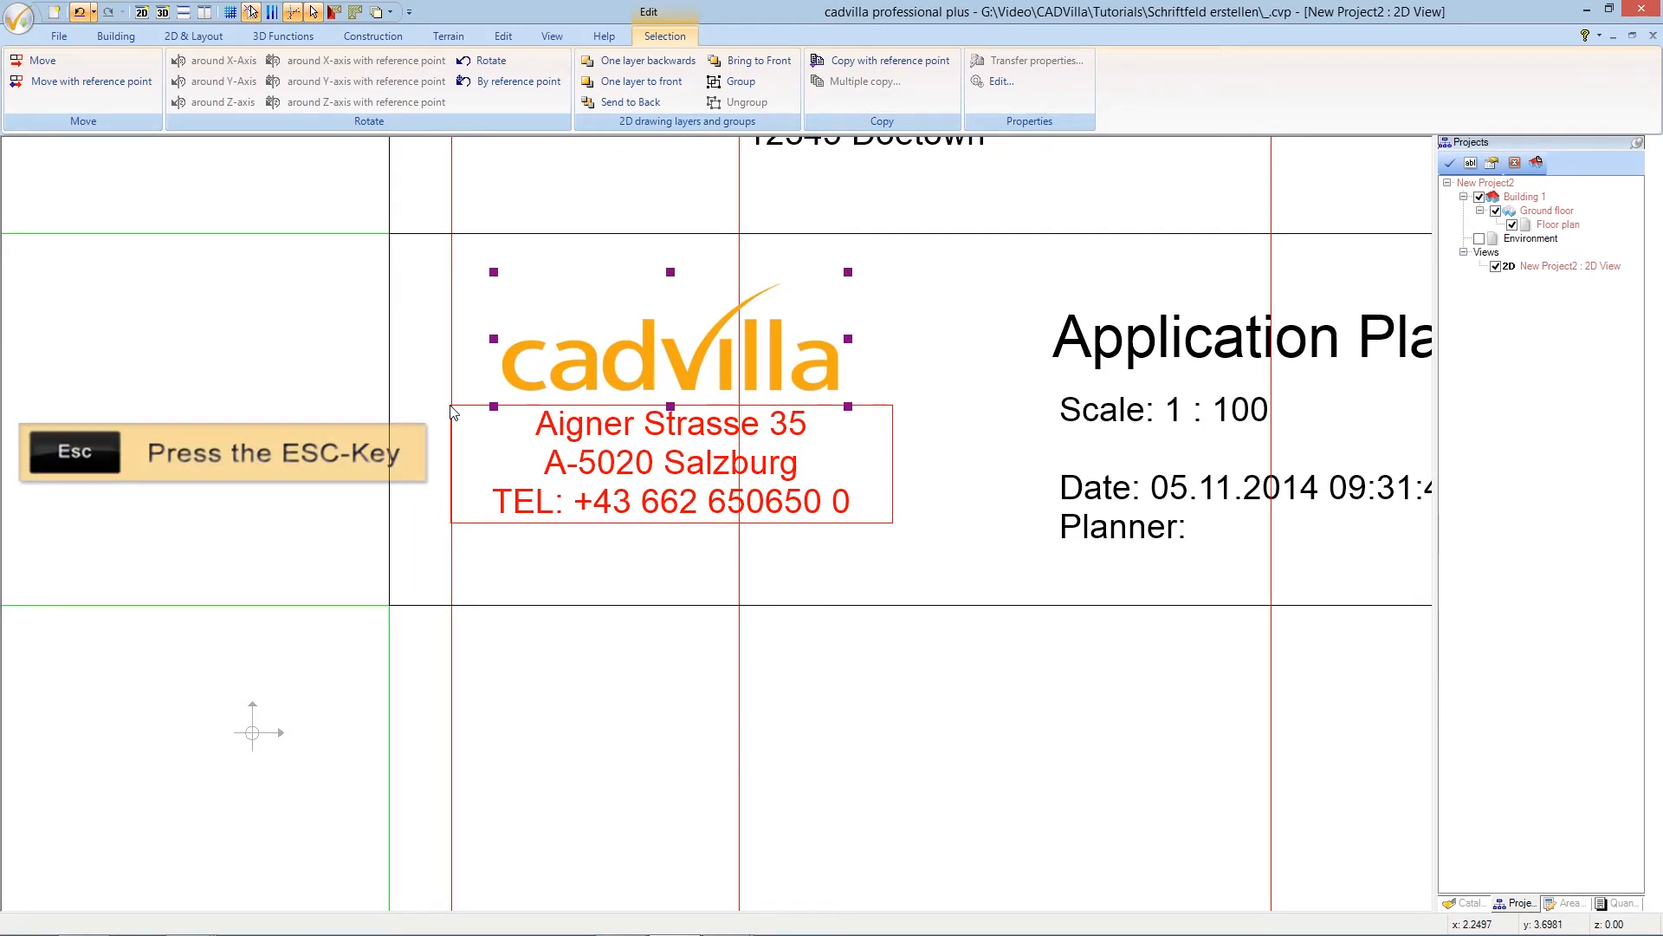
key("Escape")
- Add a numeric parallel guideline 7 m from the picked vertical reference line
scroll(451, 410, "down", 1)
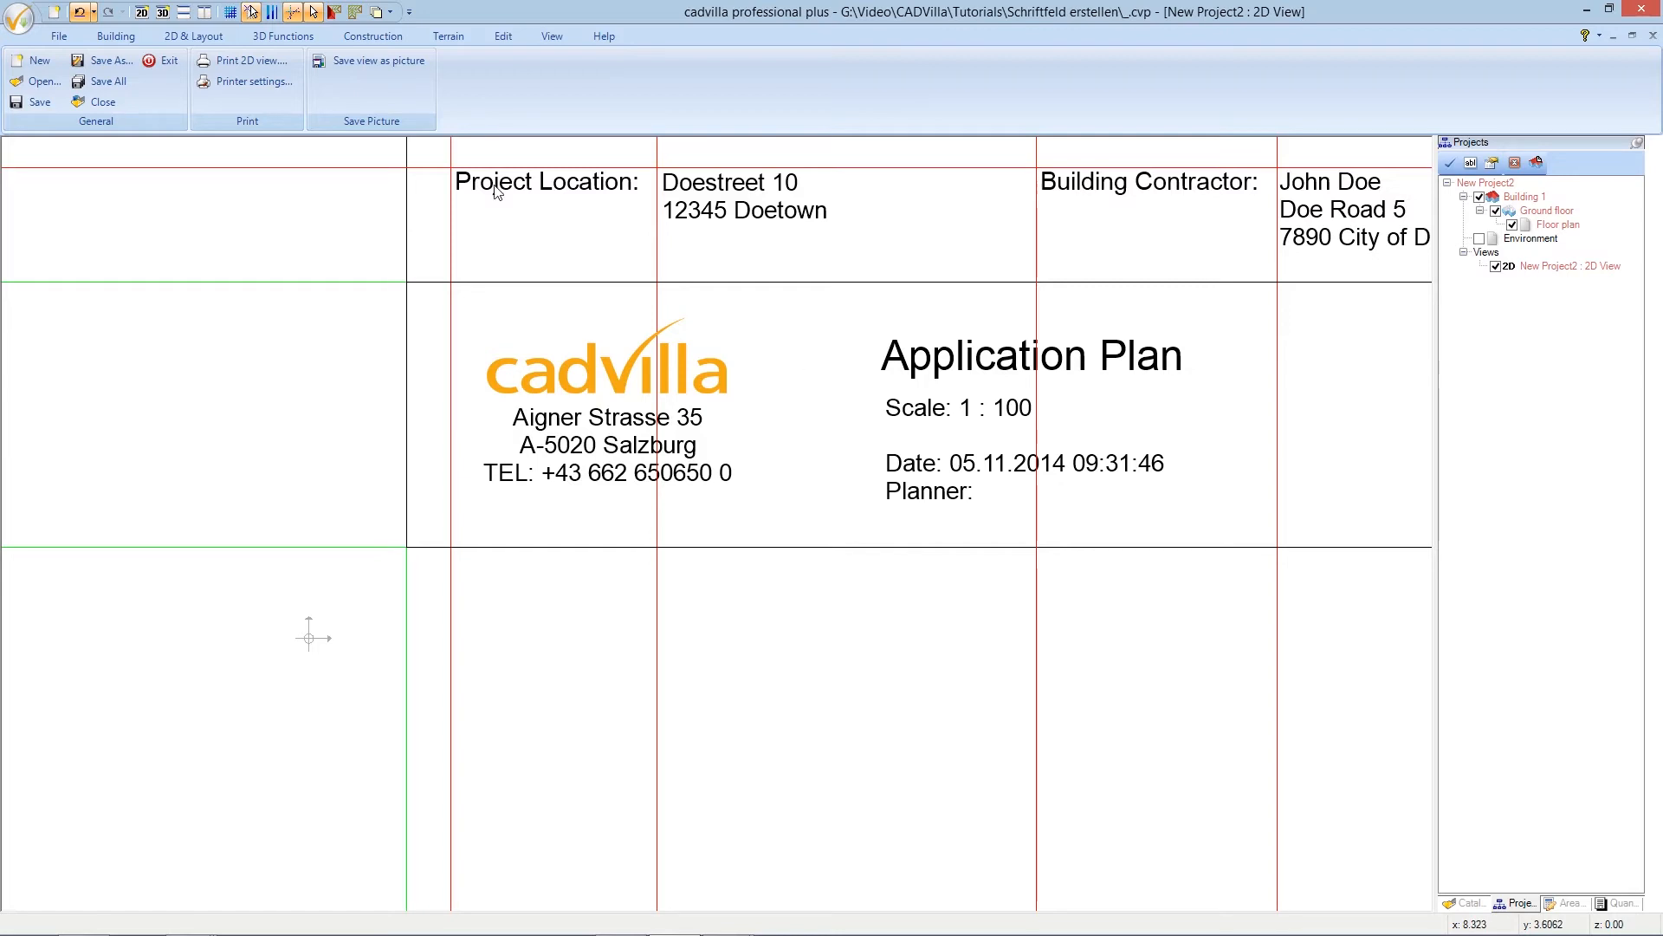
left_click(210, 38)
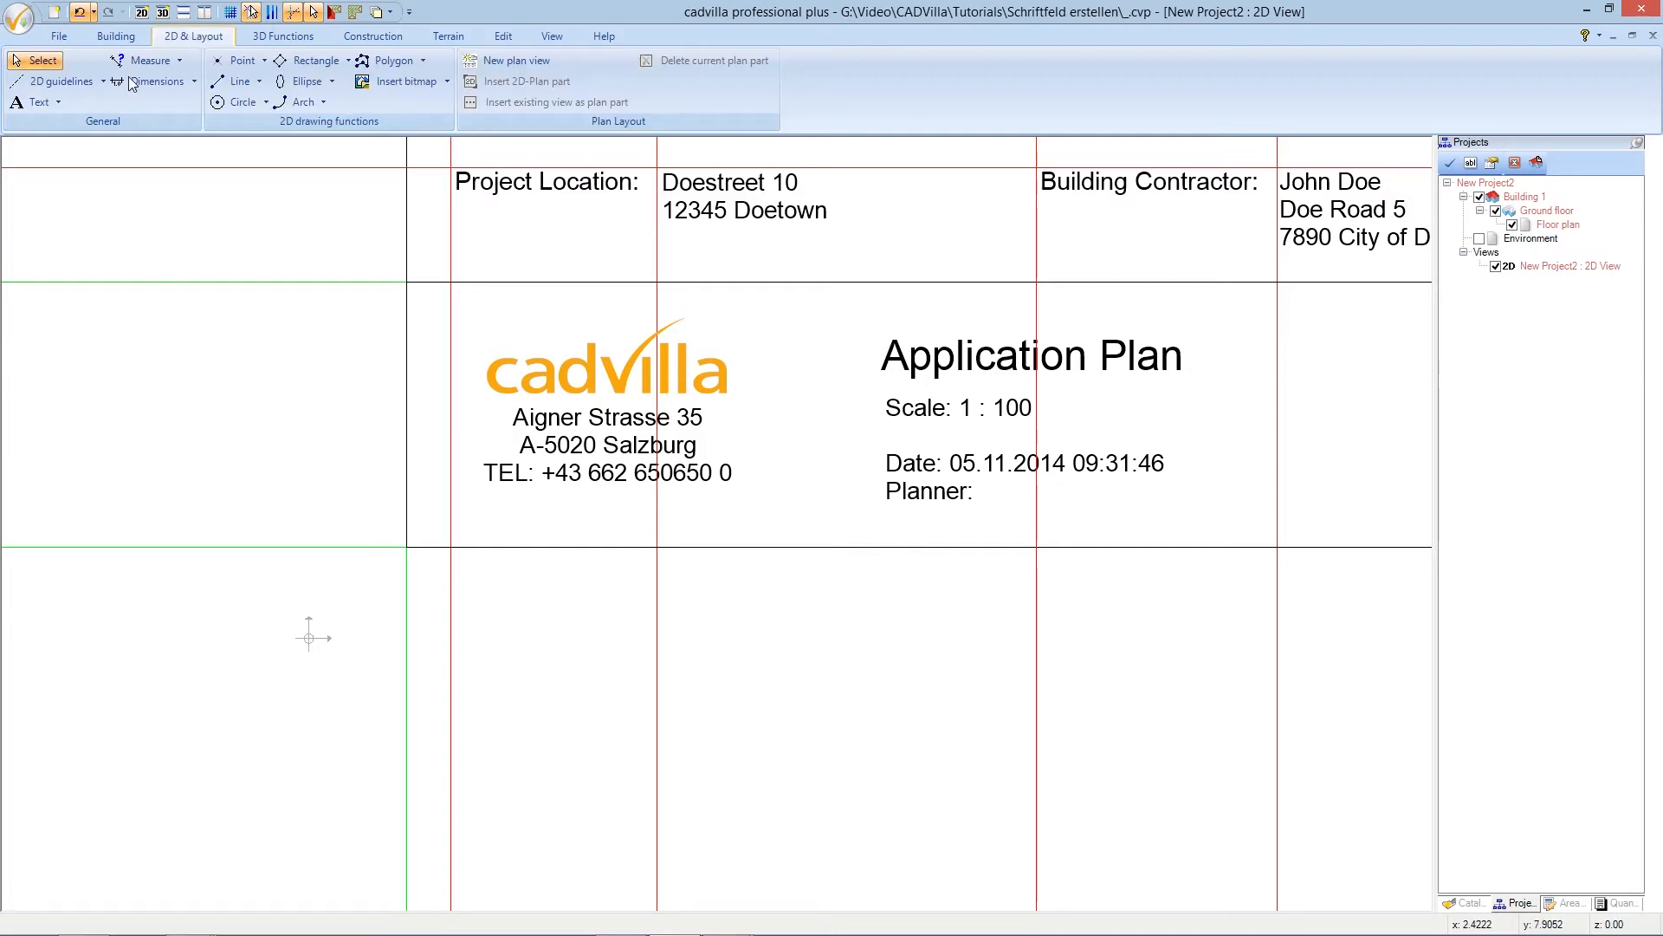
left_click(85, 84)
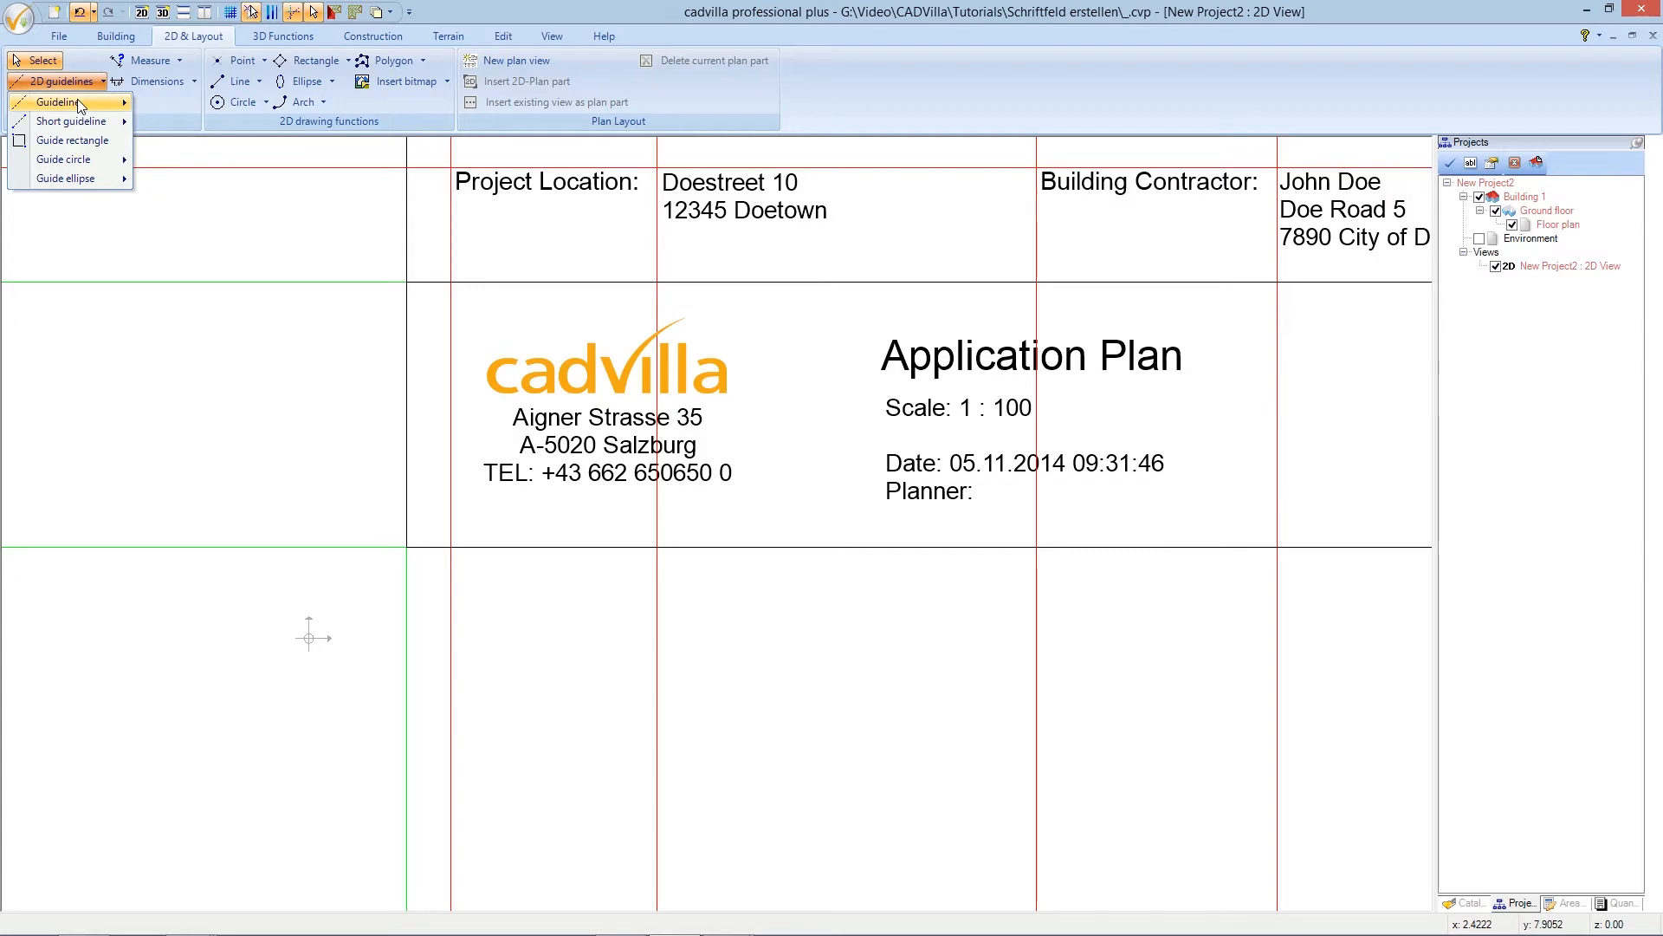
mouse_move(80, 104)
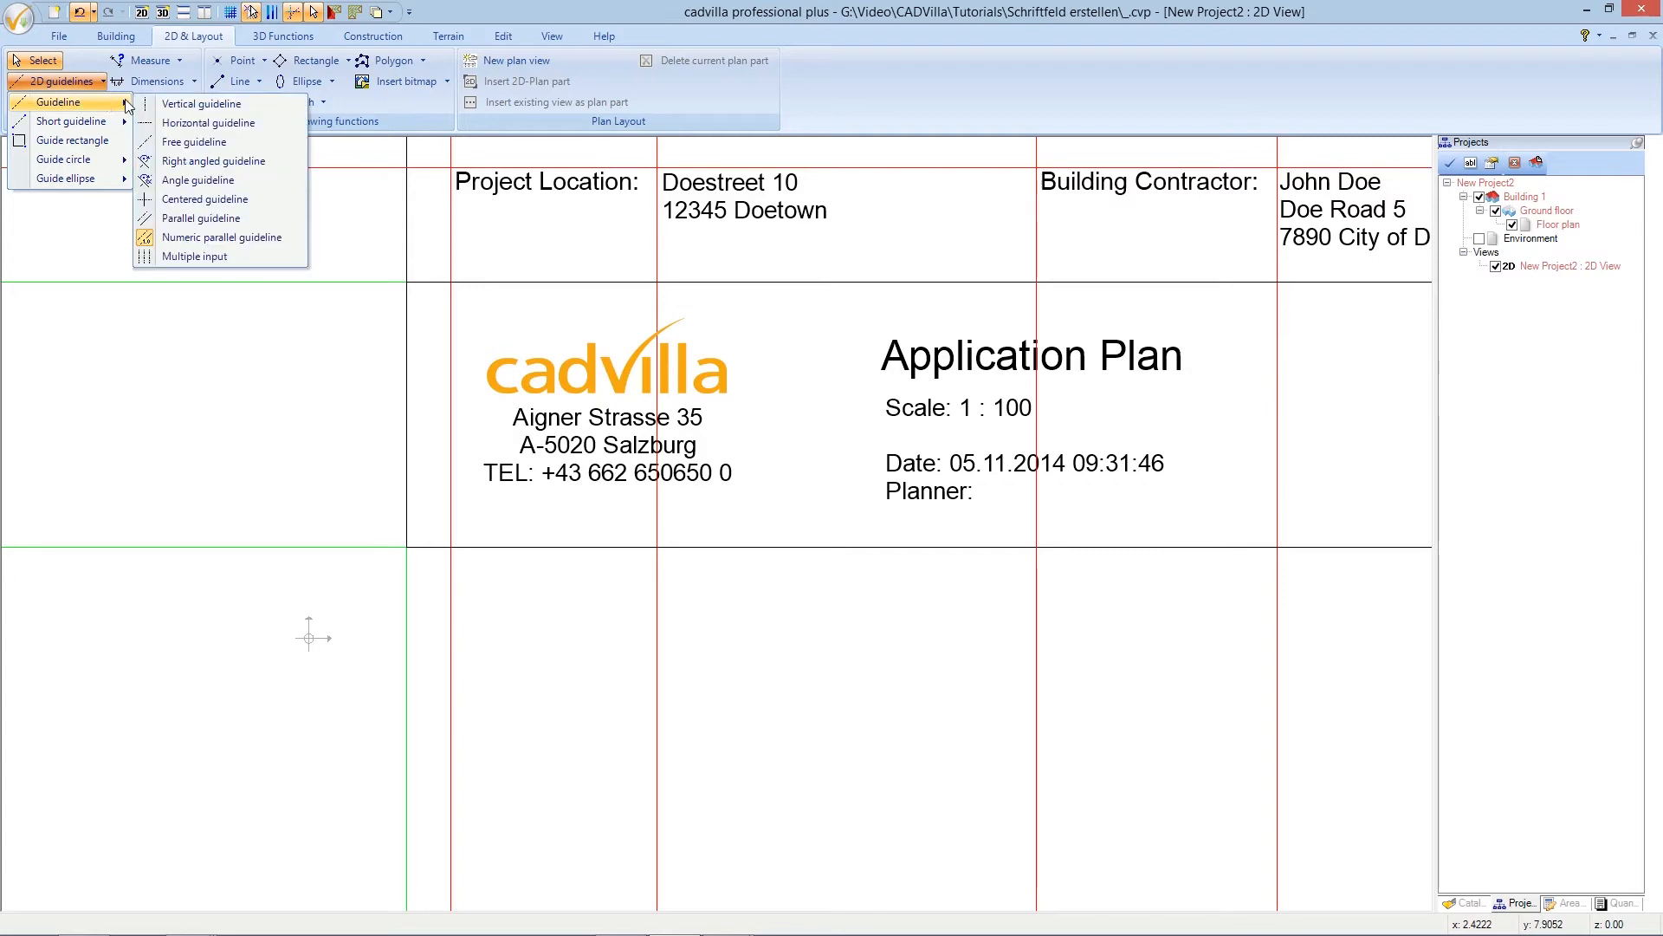
left_click(224, 239)
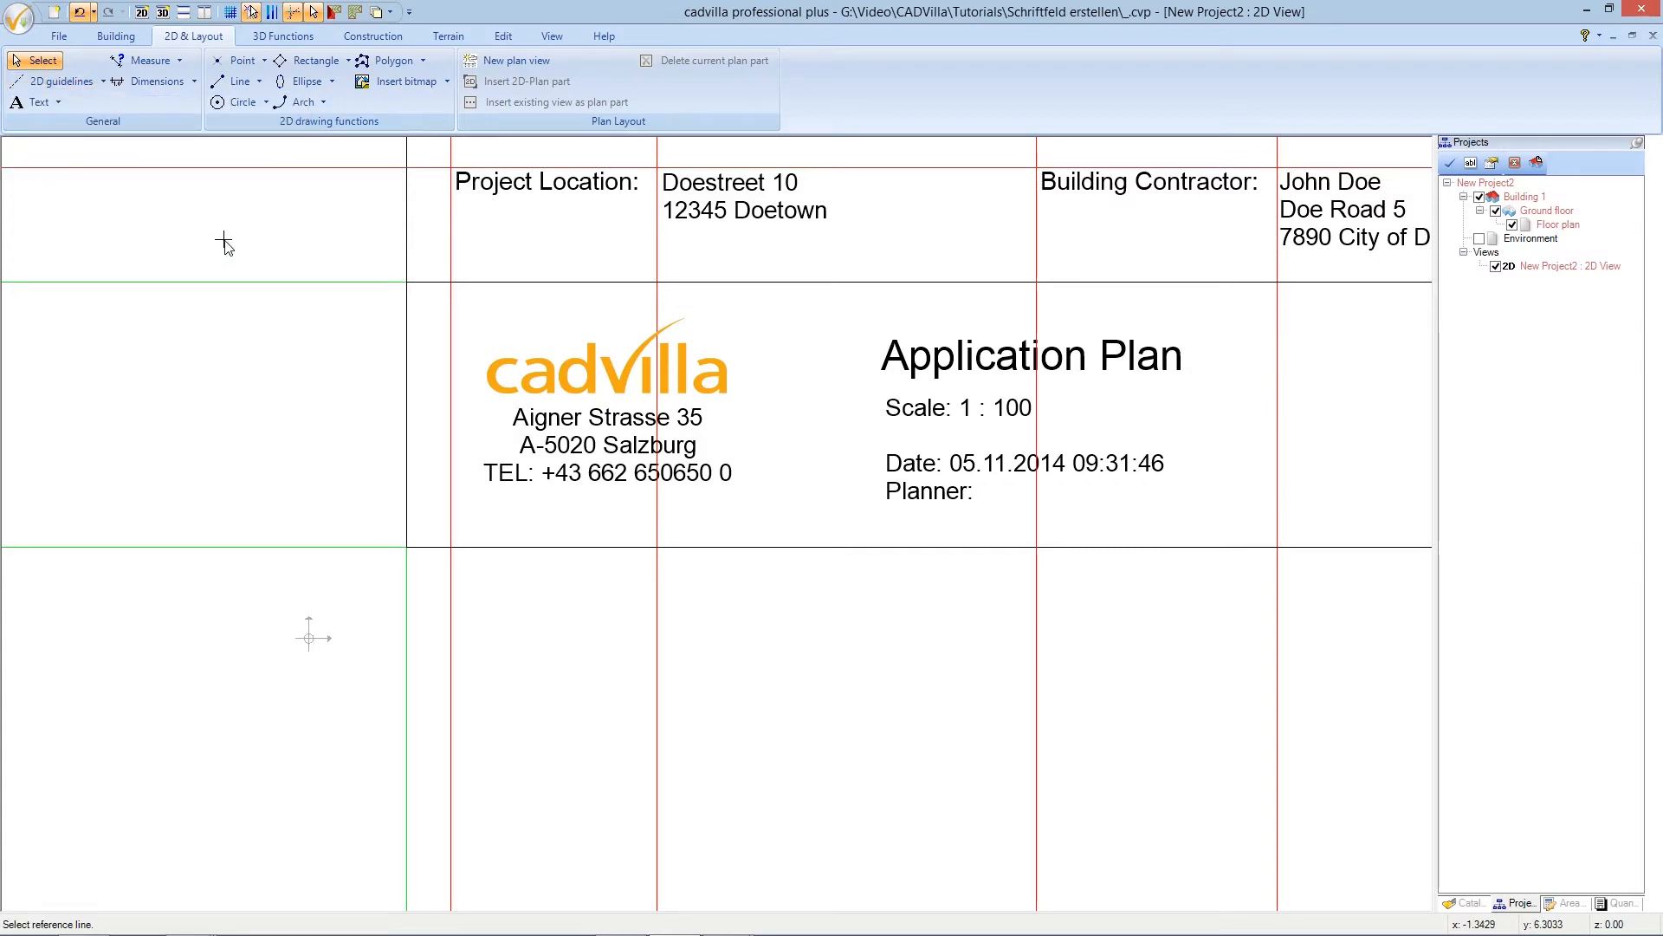
left_click(409, 367)
left_click(433, 368)
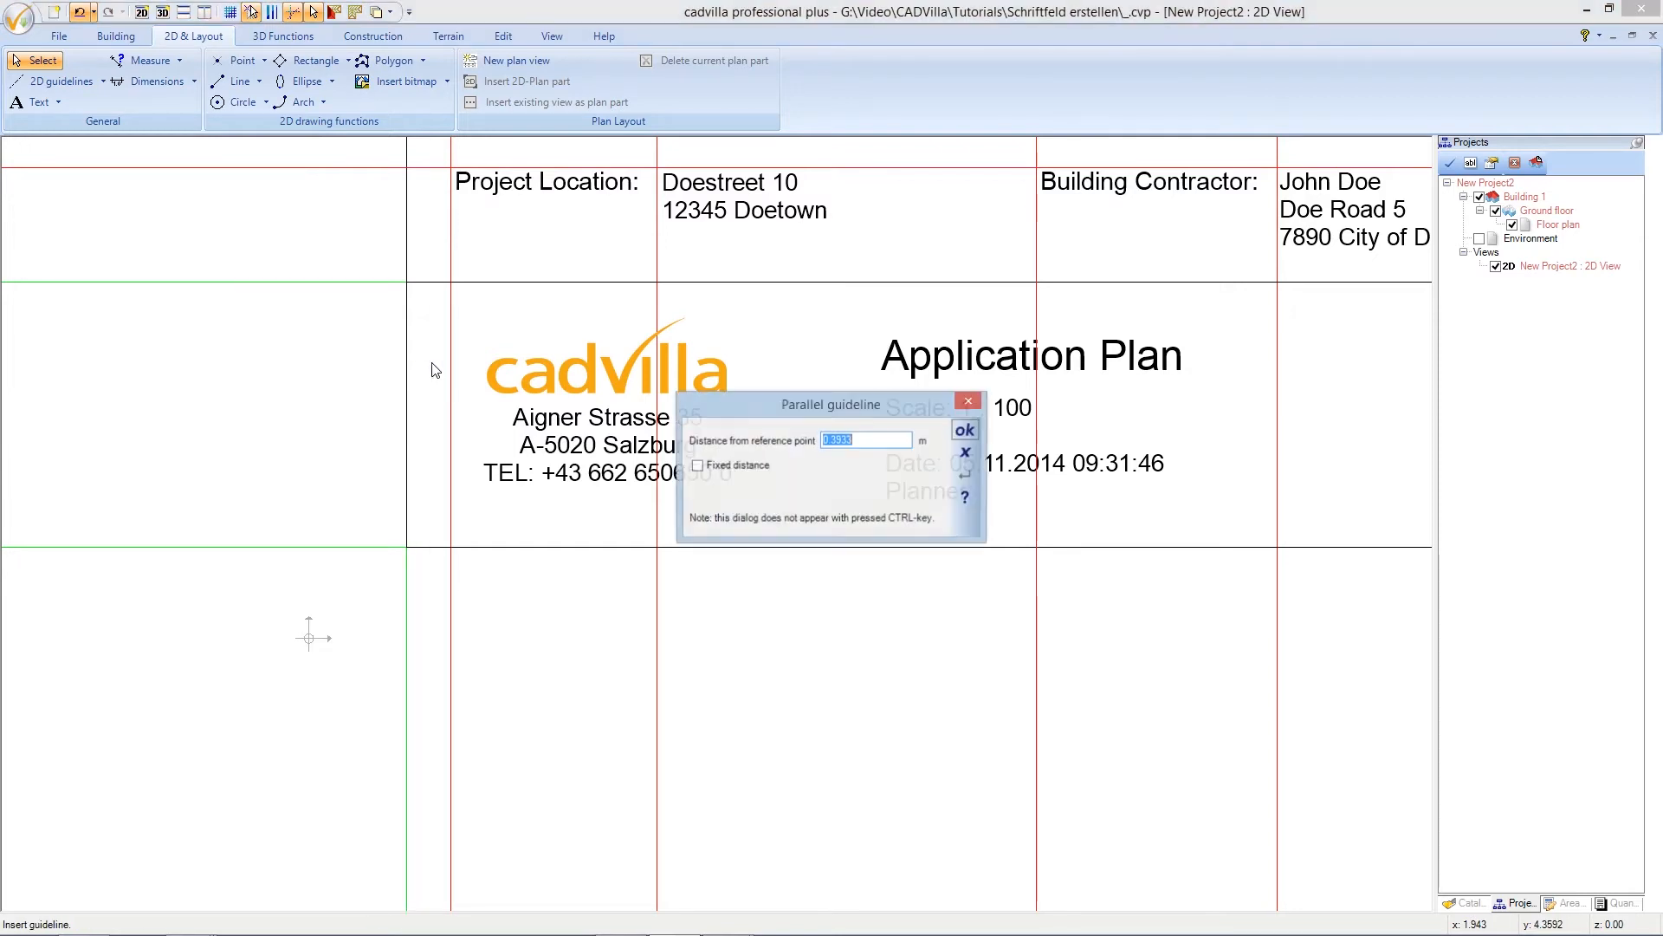
type("7")
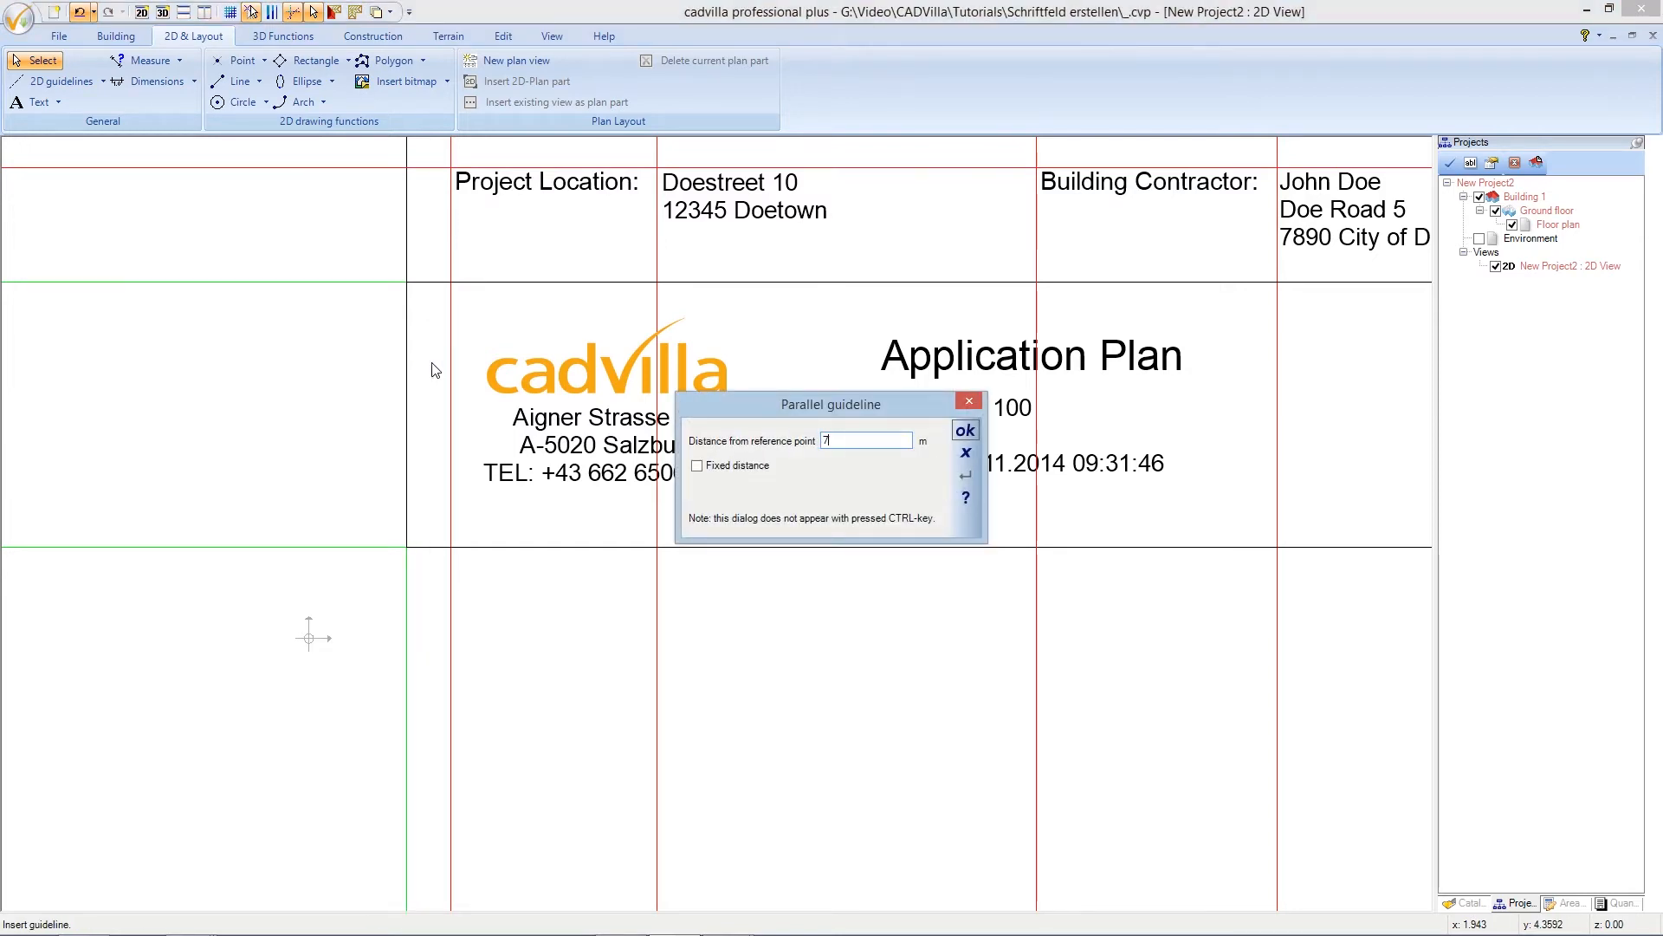
left_click(965, 432)
scroll(961, 436, "up", 2)
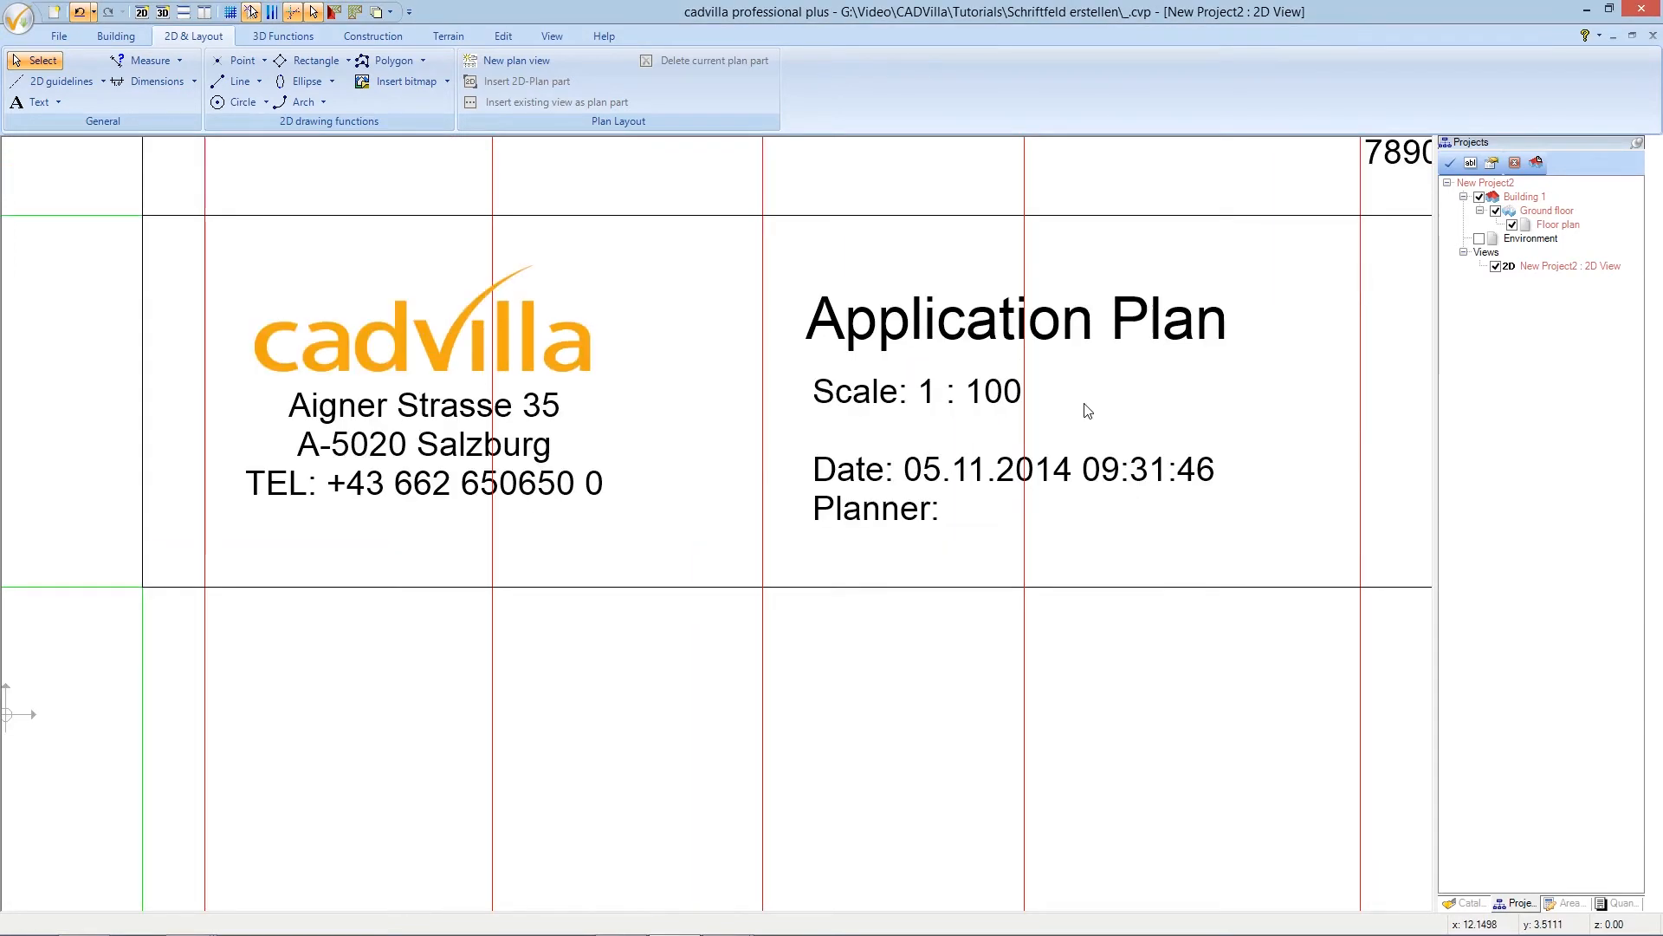
- Move the Scale, Date and Planner text block by its corner onto the red vertical guideline
left_click(863, 399)
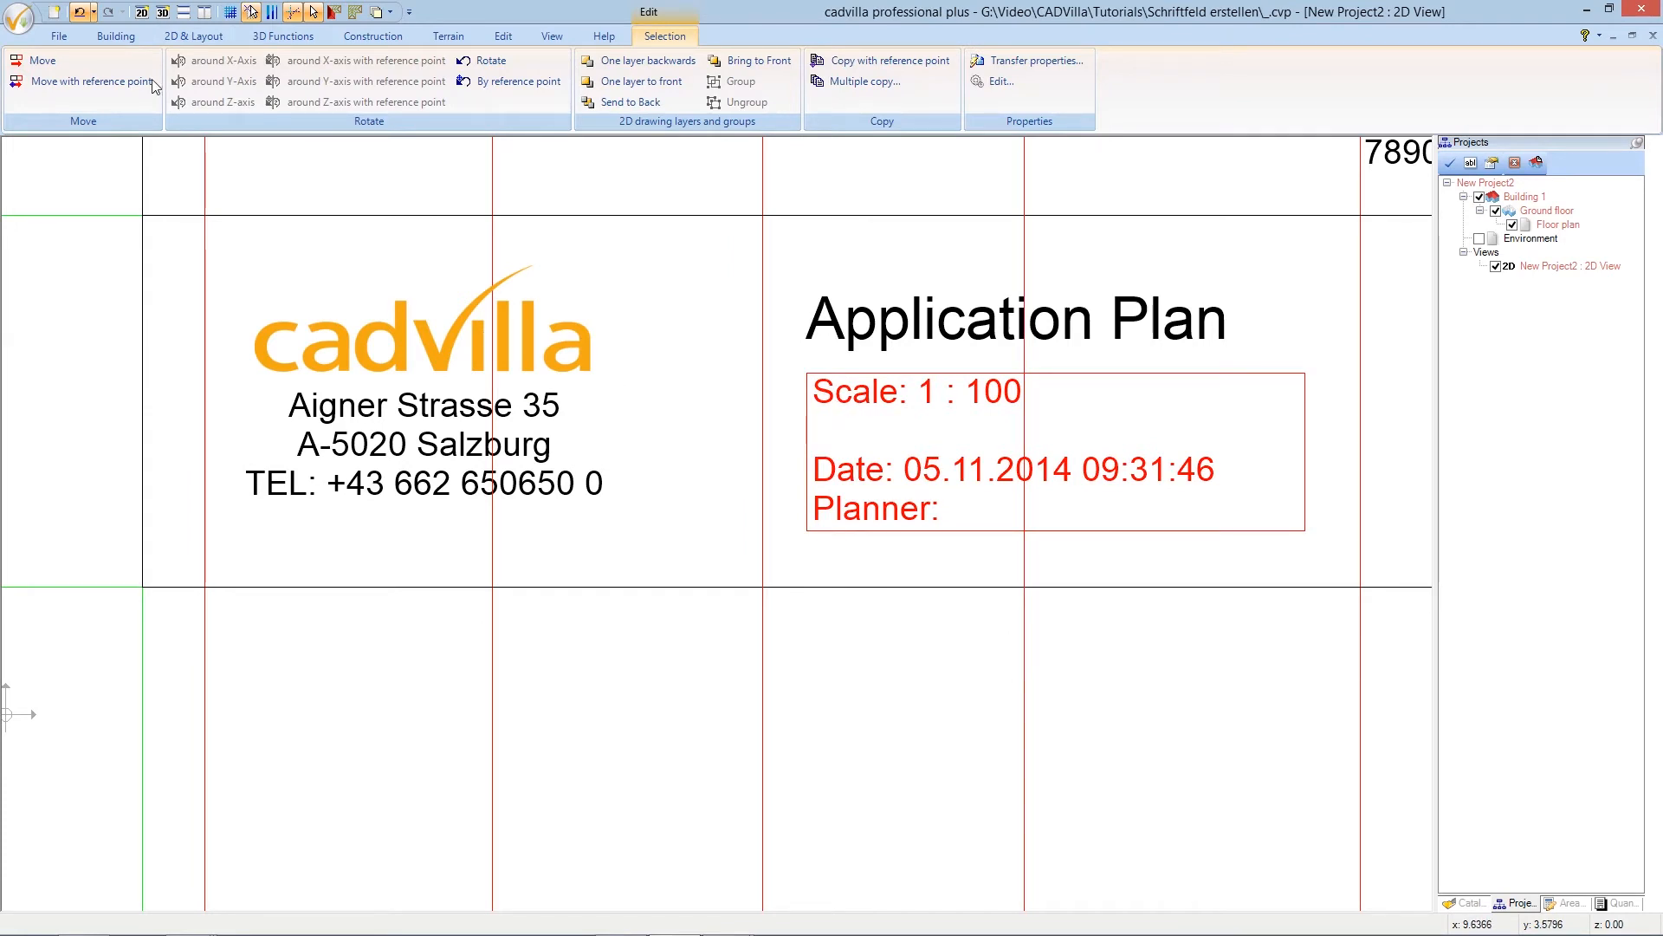
left_click(119, 84)
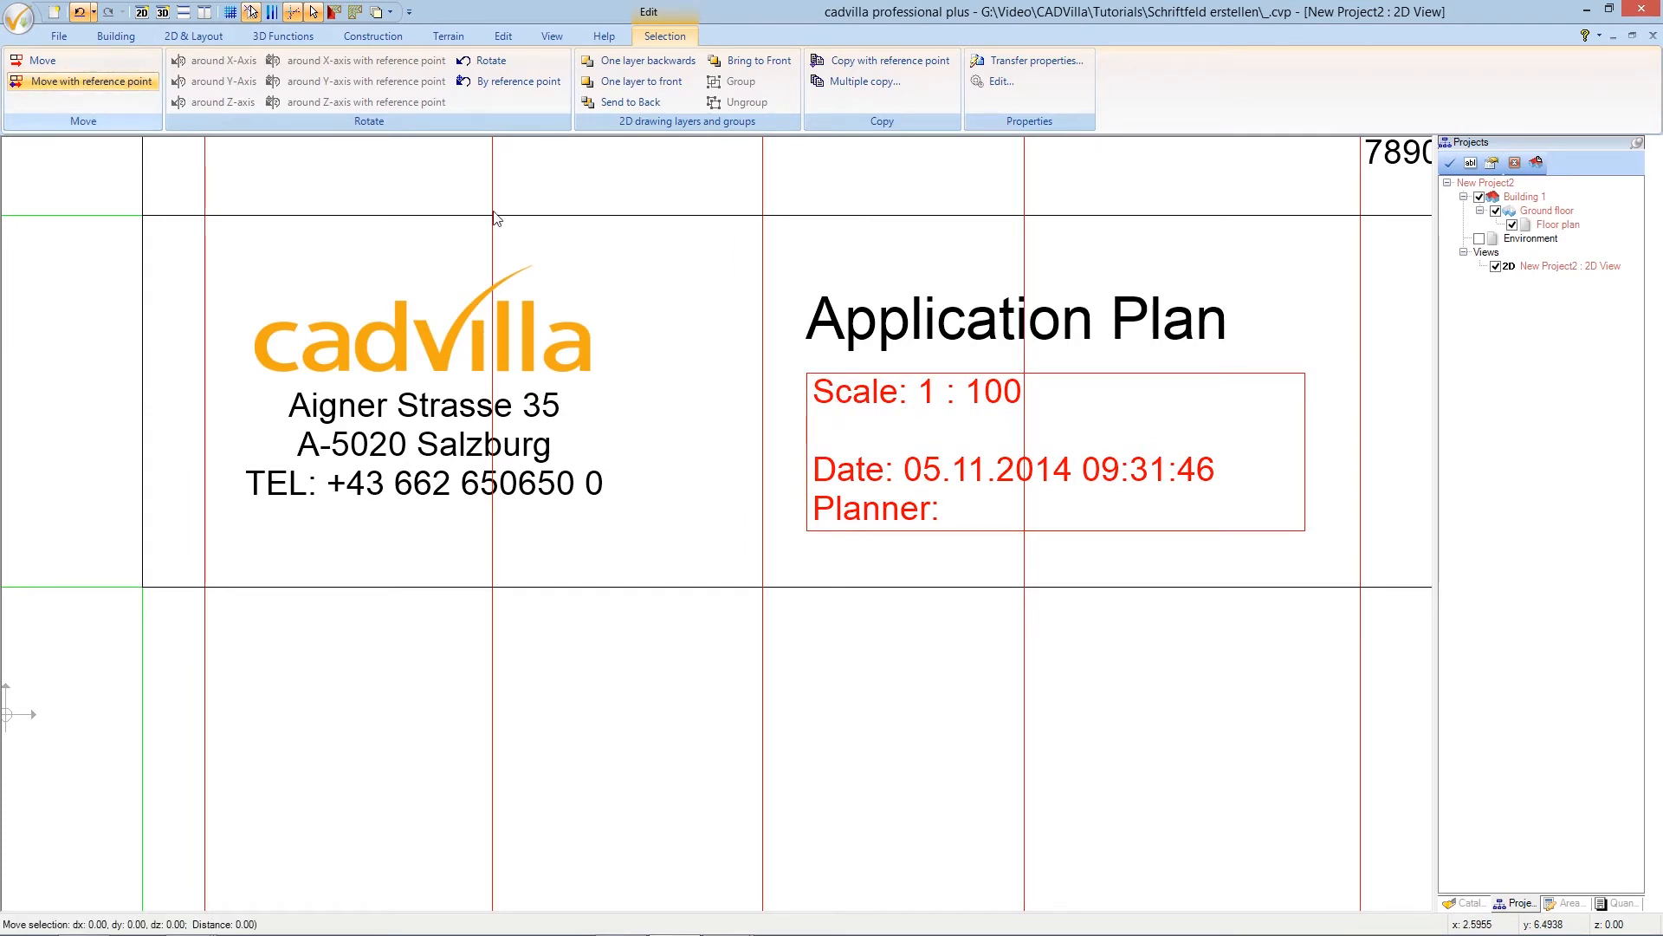
scroll(710, 351, "up", 1)
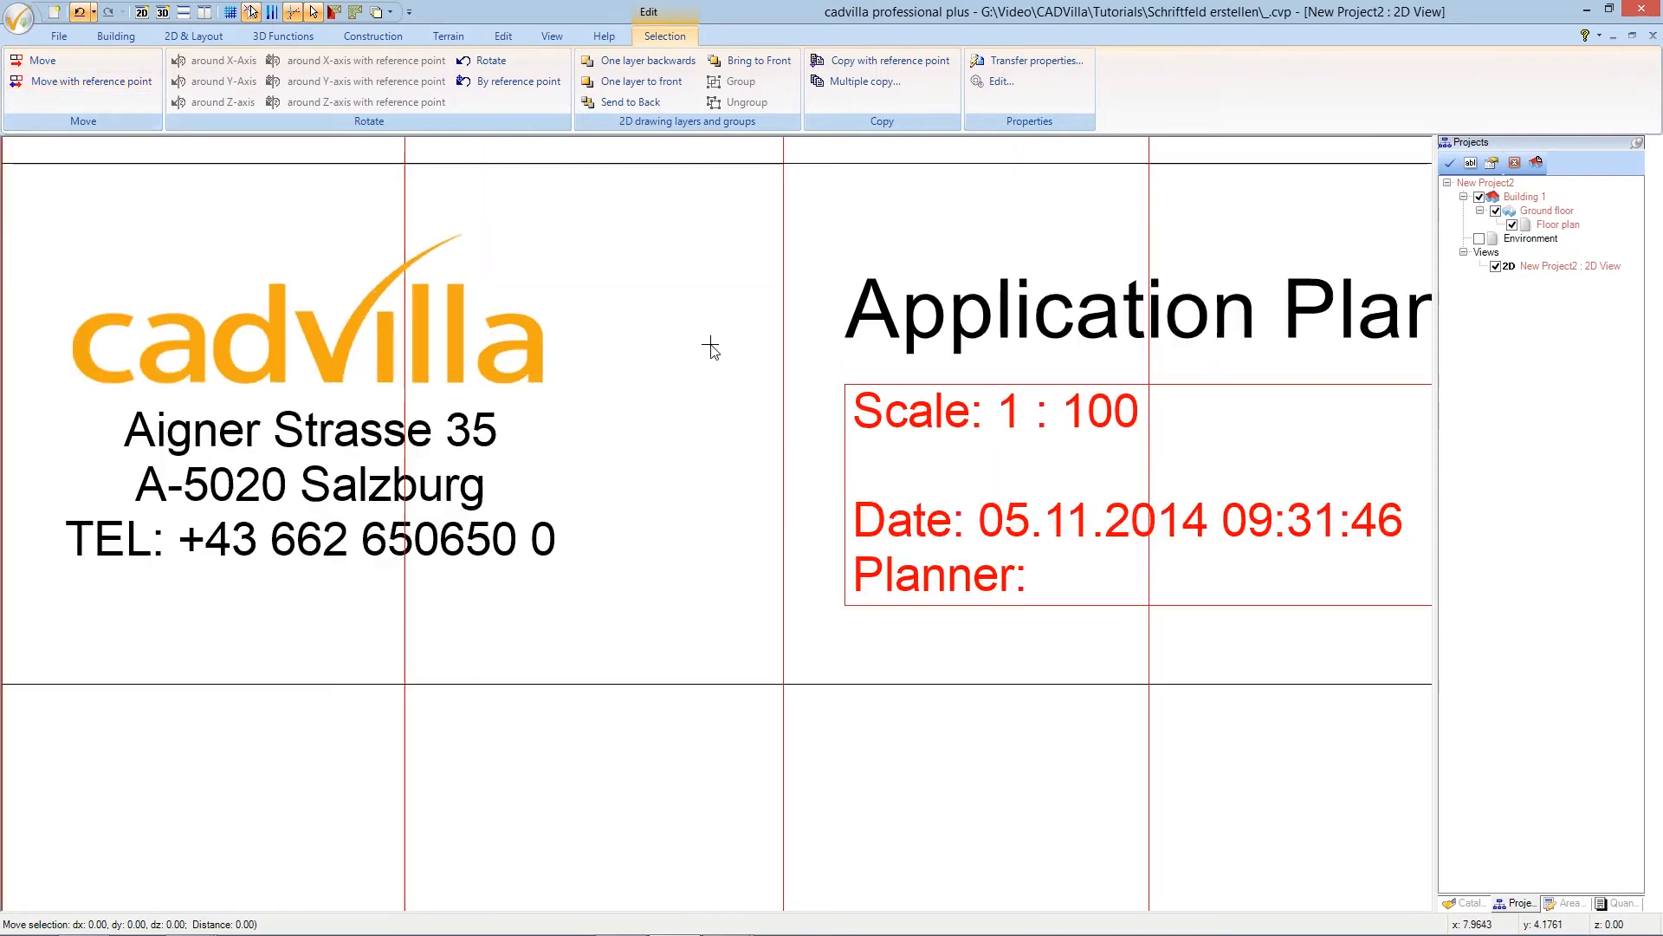
left_click(844, 386)
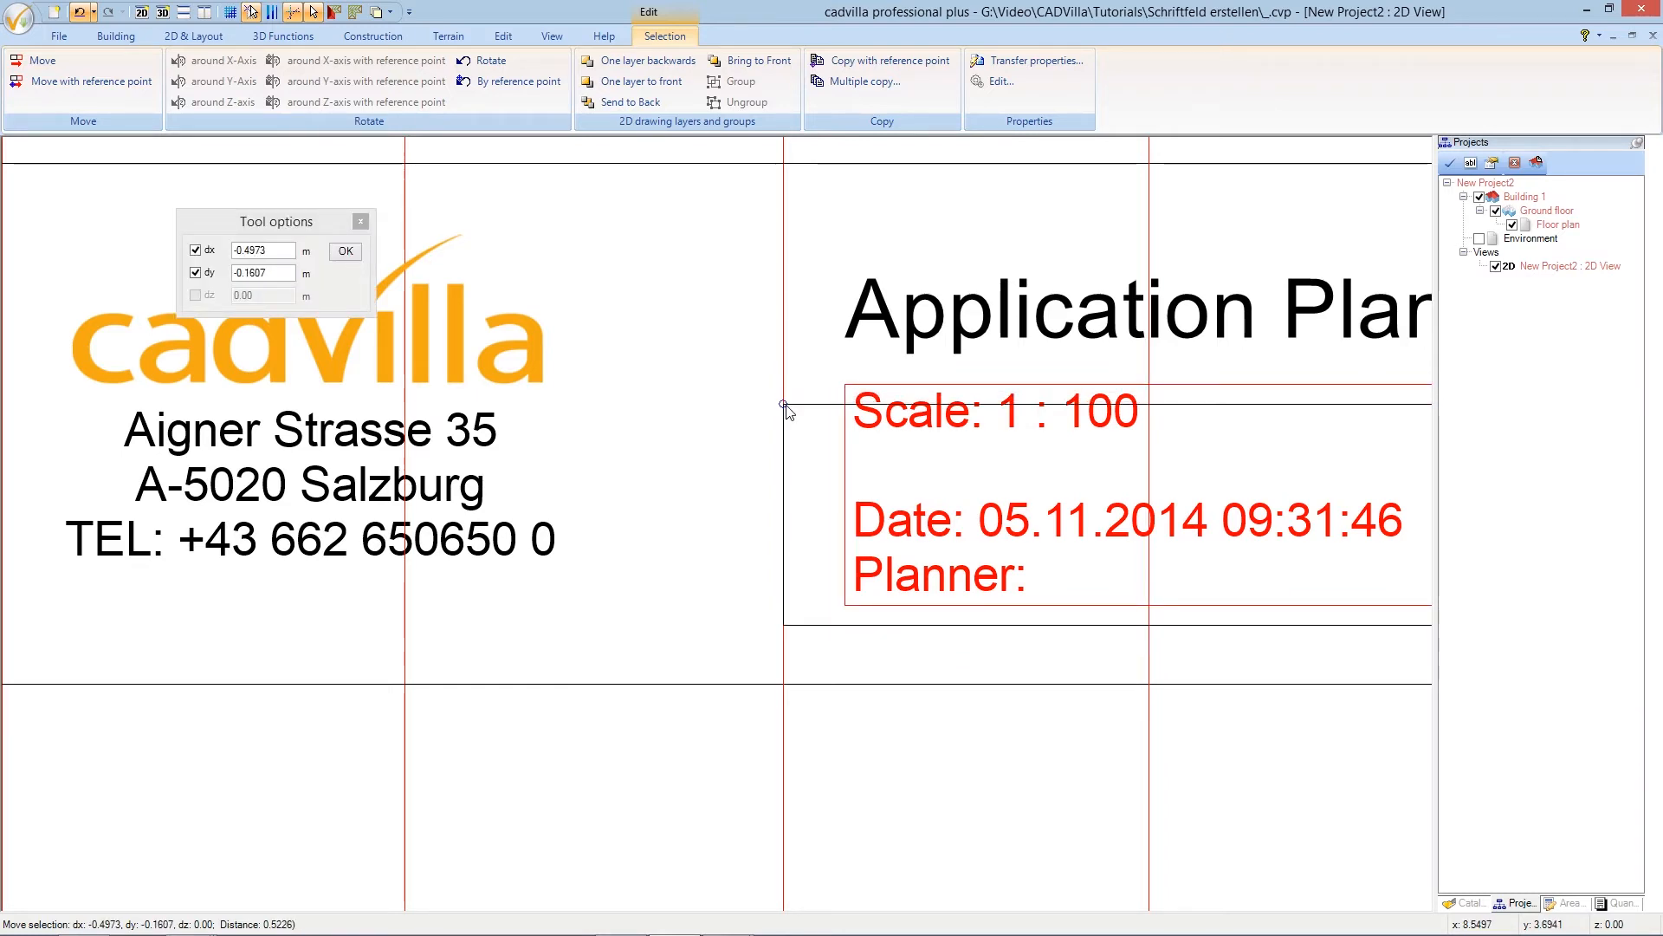
left_click(786, 405)
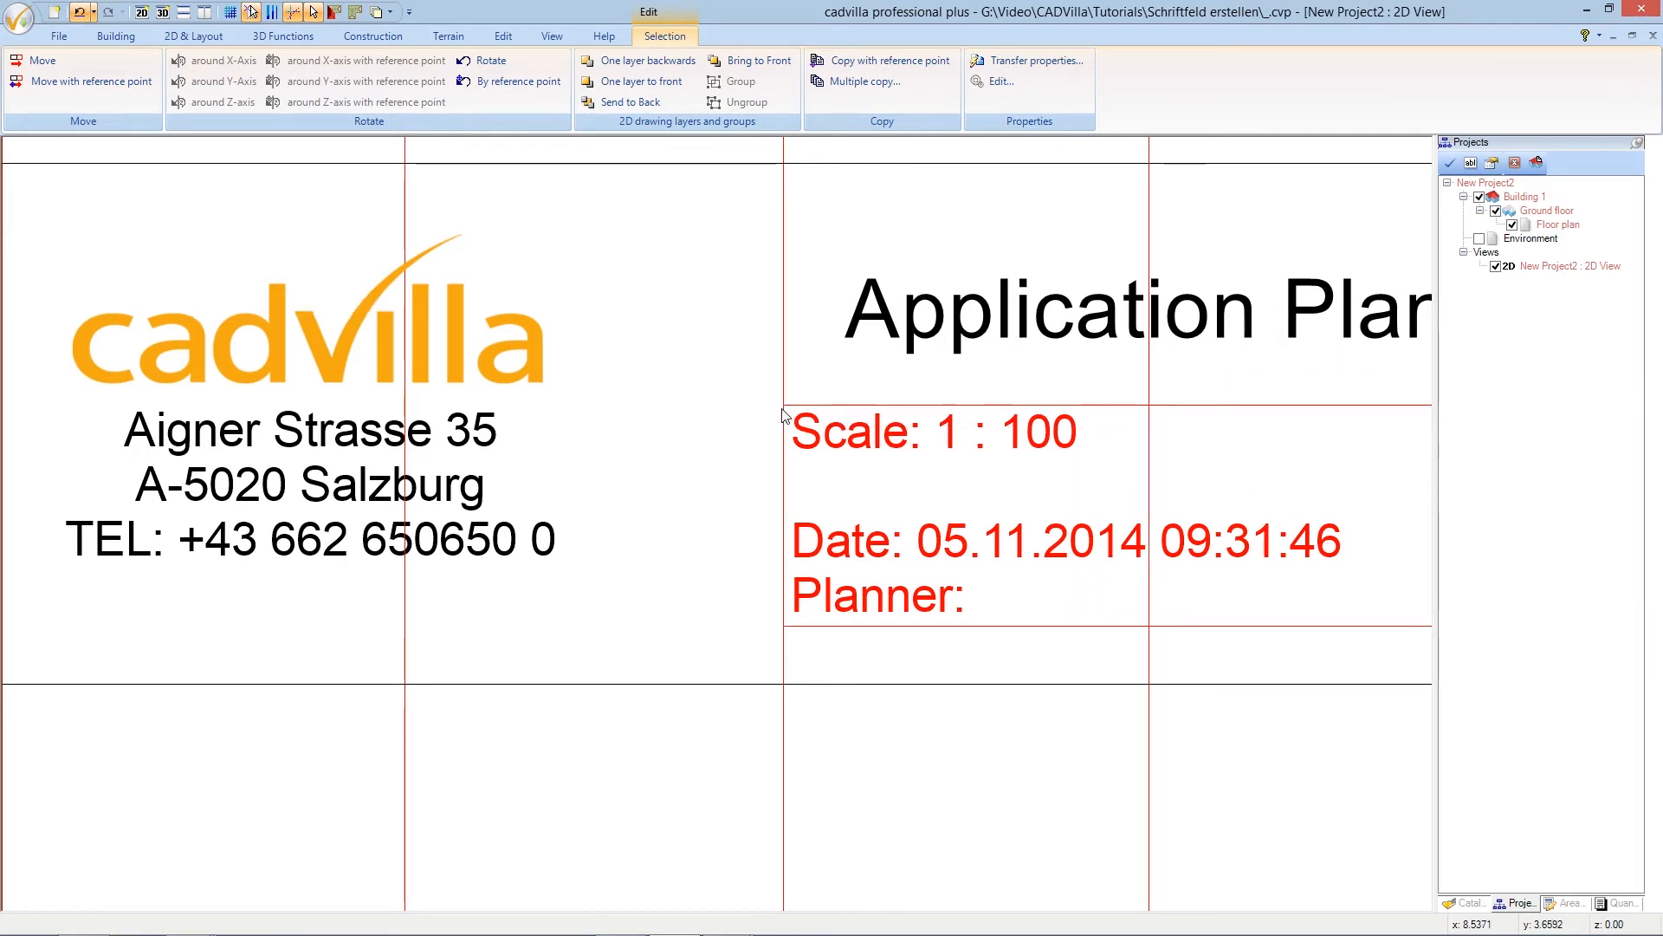
key("Escape")
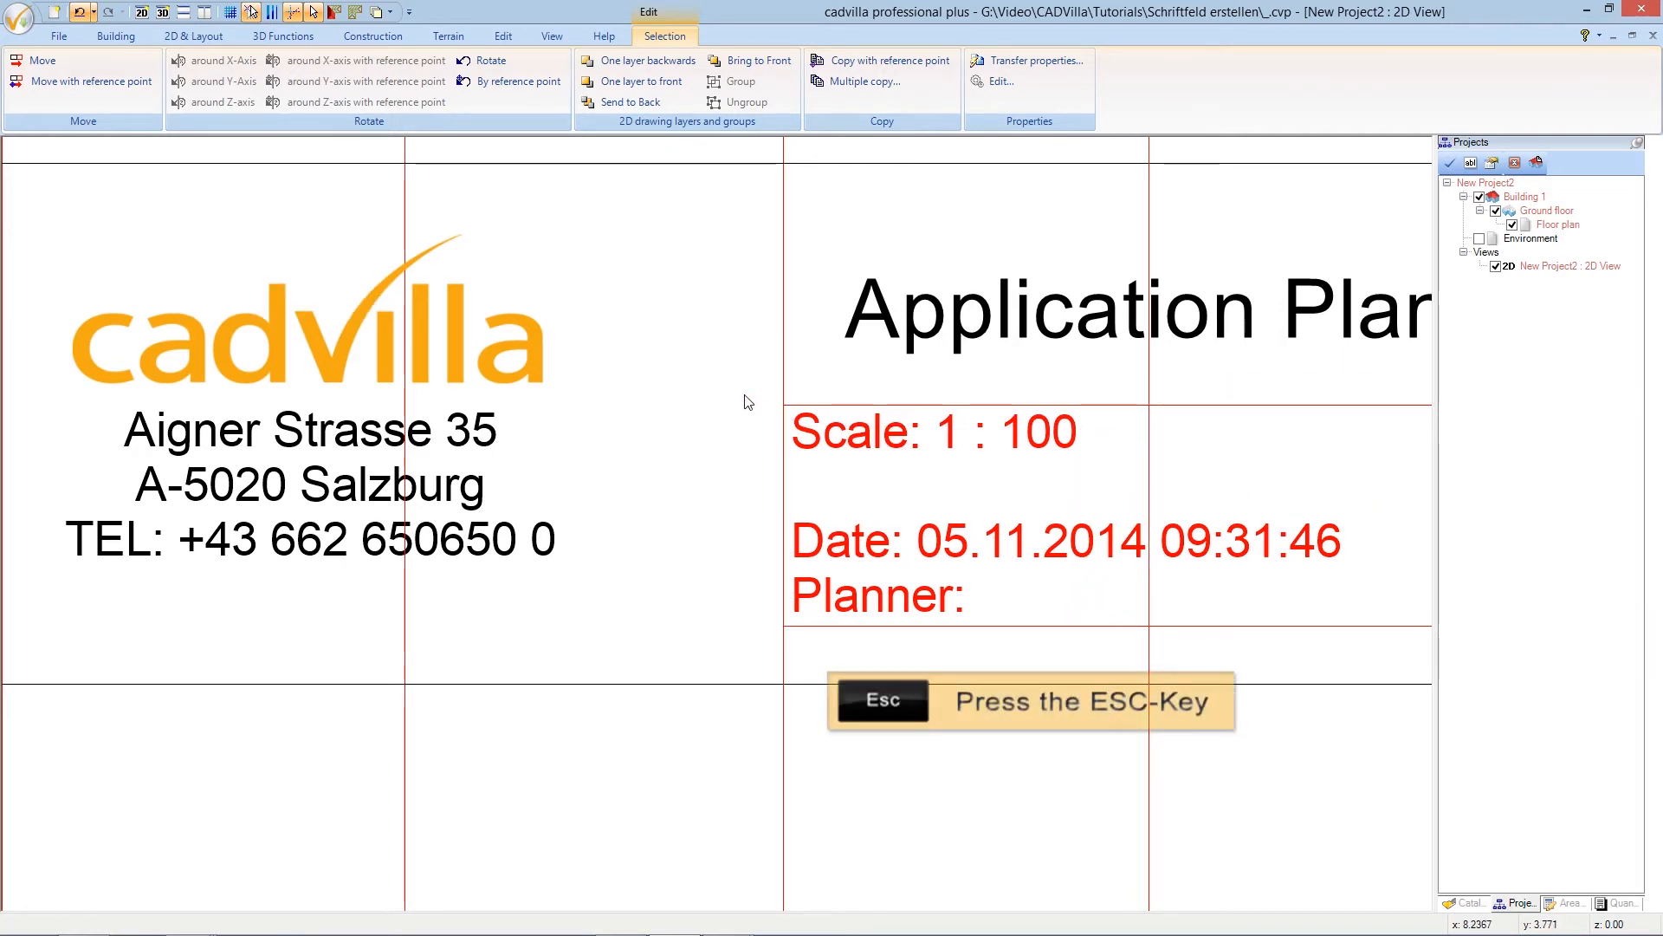
scroll(742, 398, "down", 1)
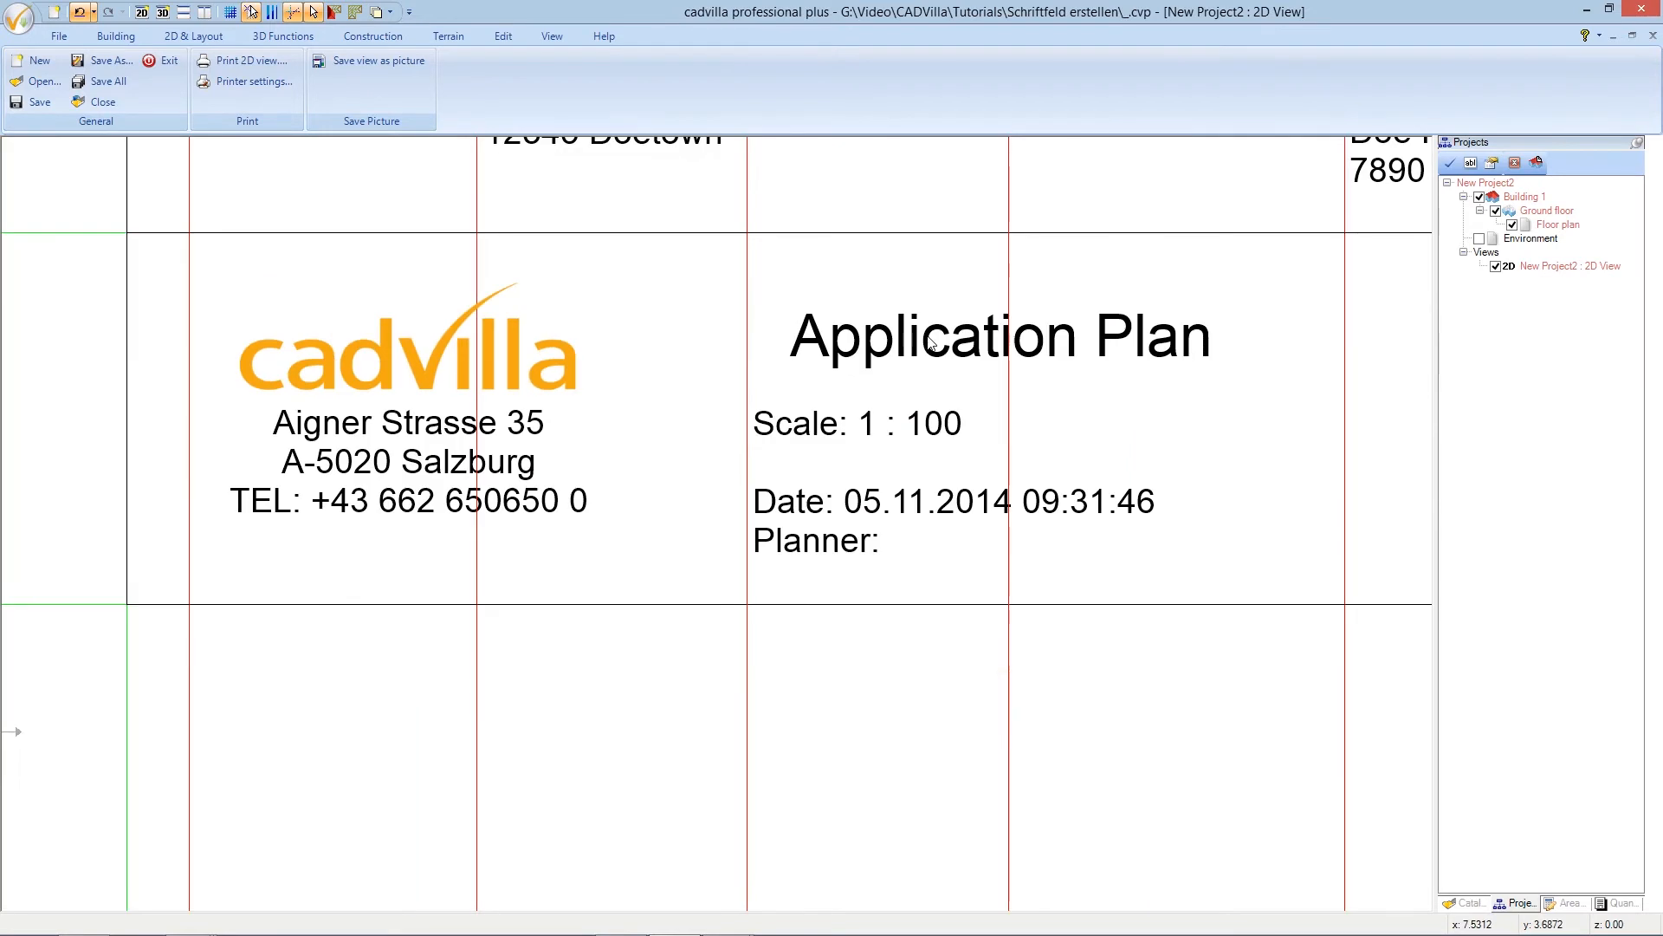
- Move the Application Plan heading by its corner onto the same guideline as the Scale text
scroll(912, 307, "up", 1)
left_click(832, 350)
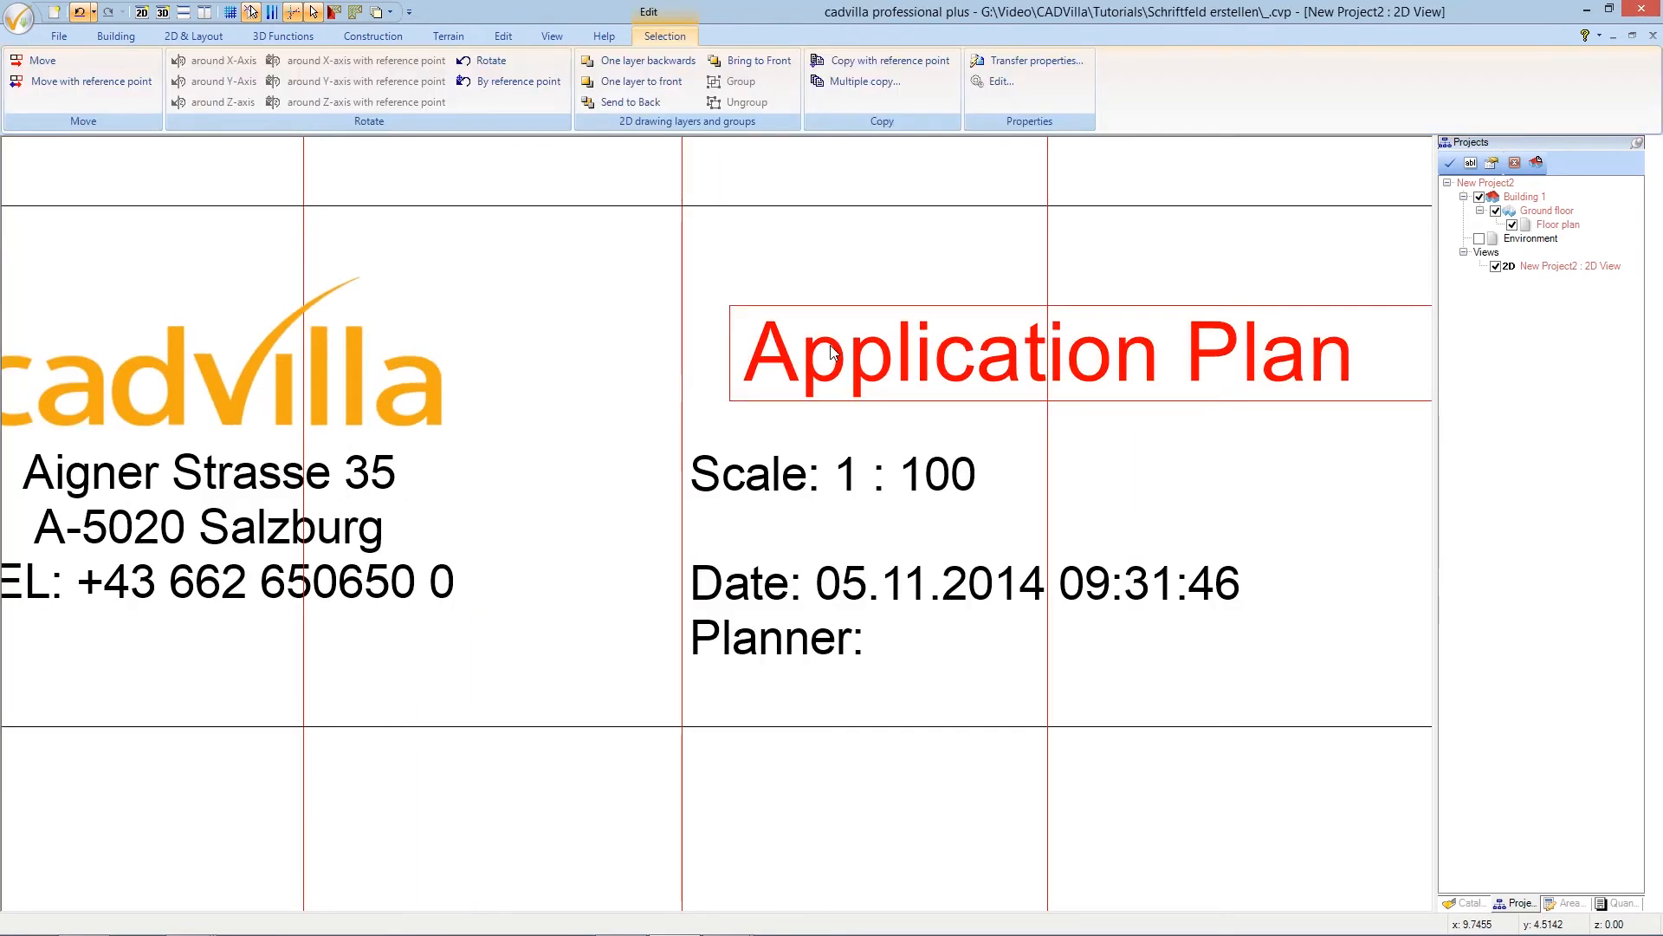
left_click(78, 81)
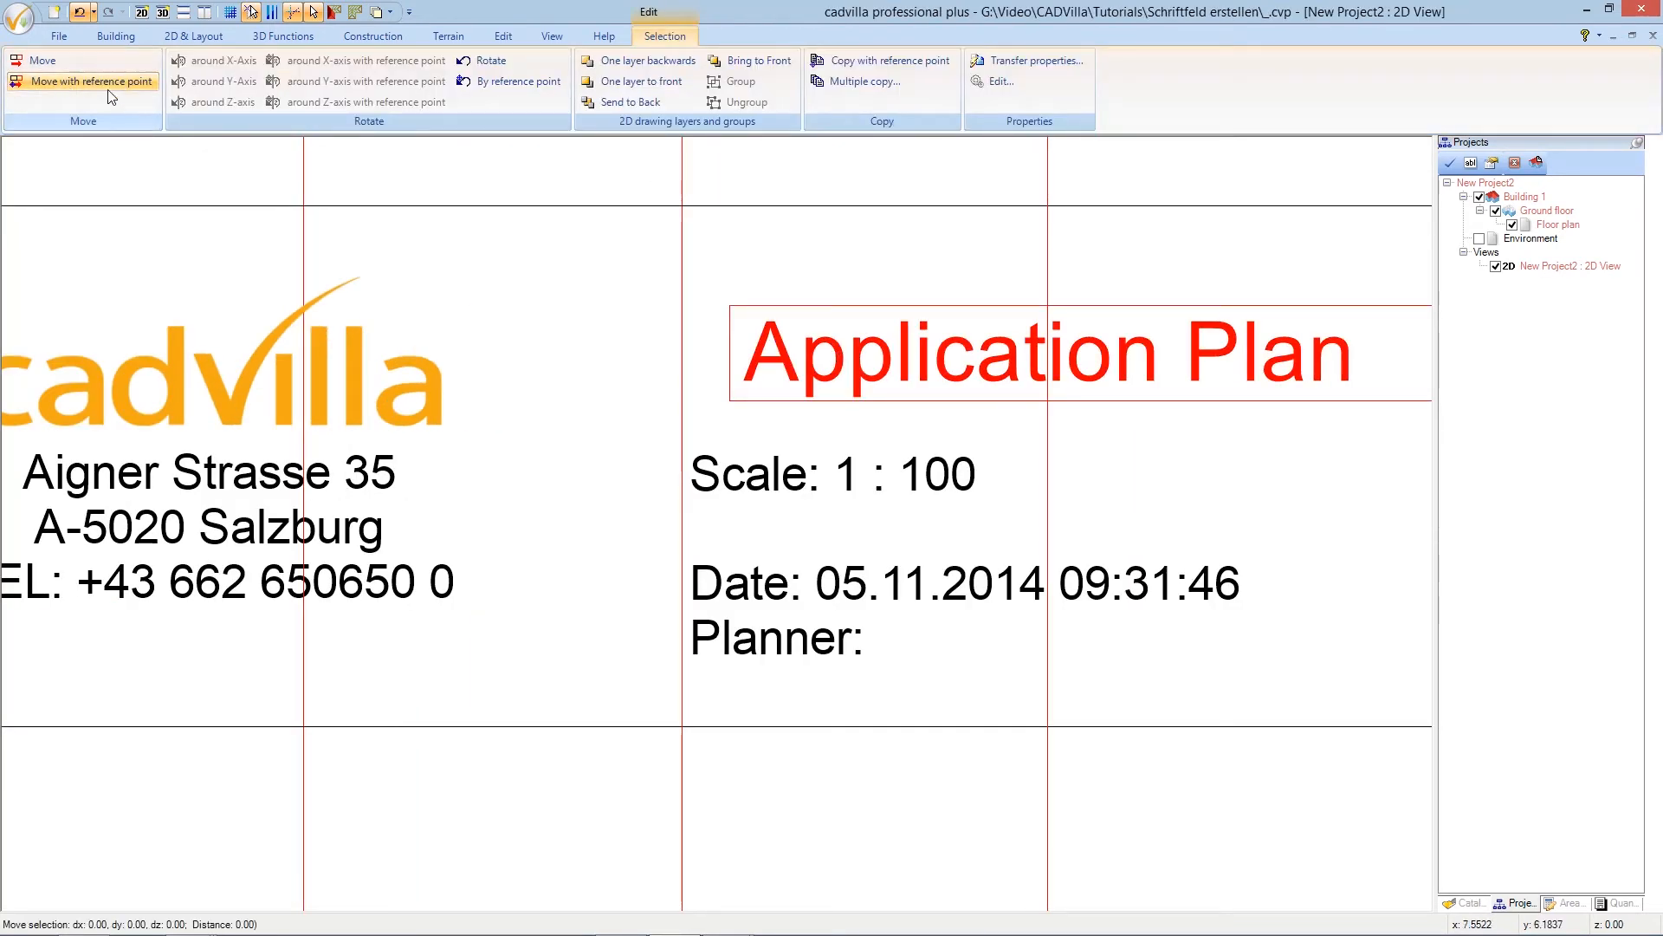
left_click(730, 403)
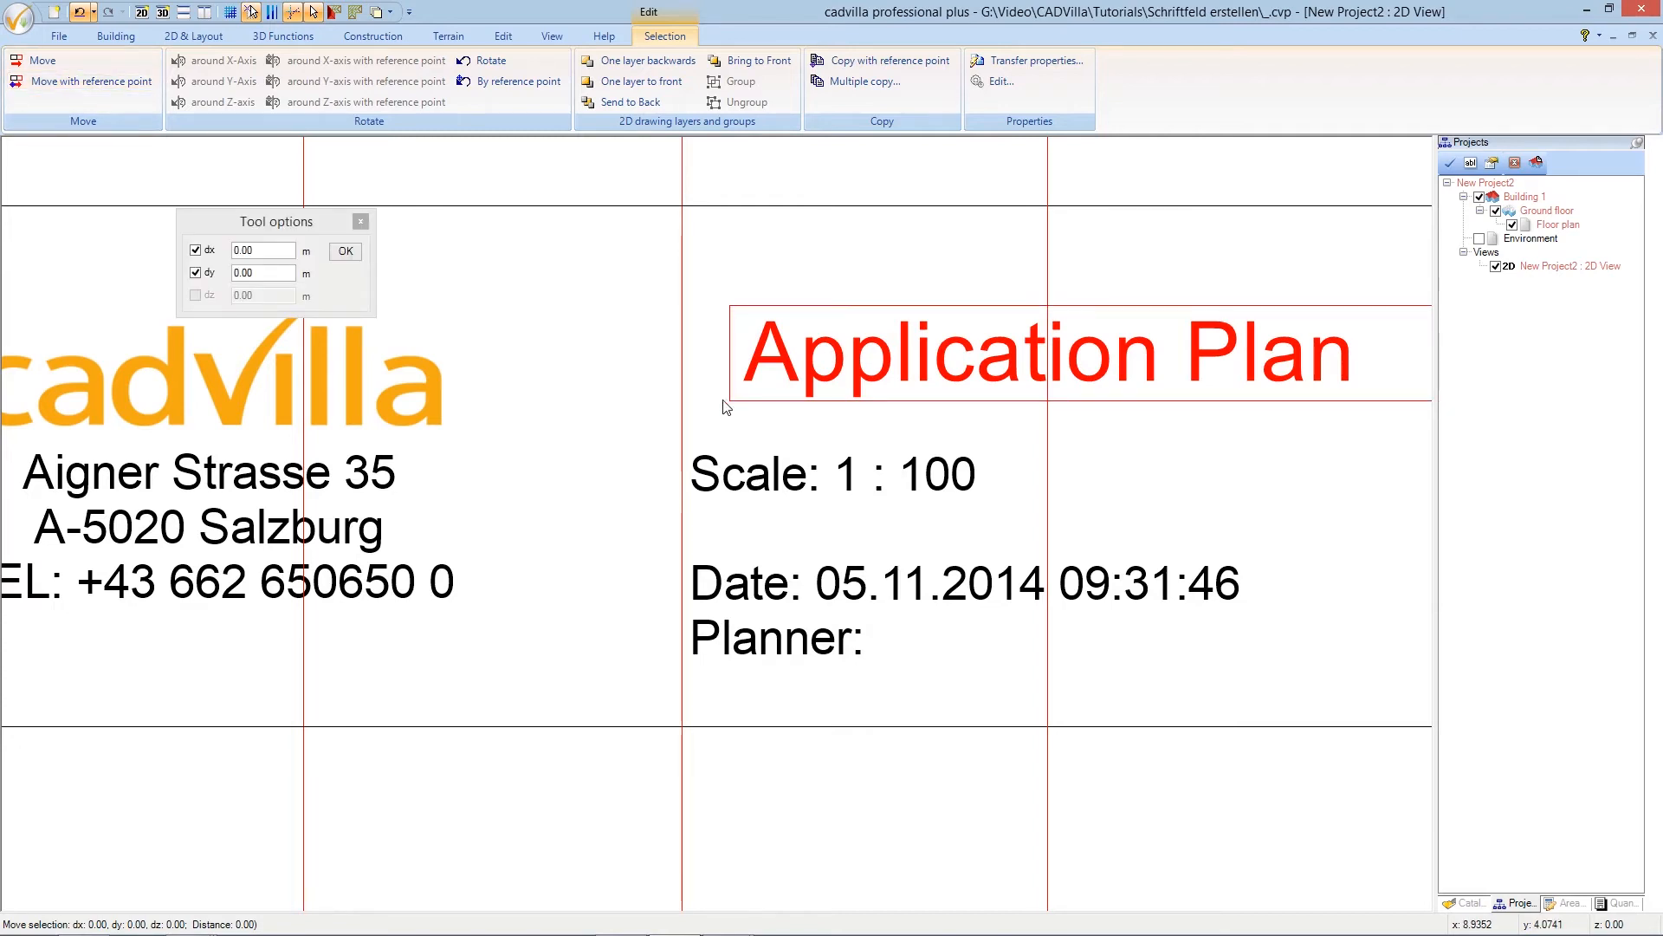
left_click(678, 408)
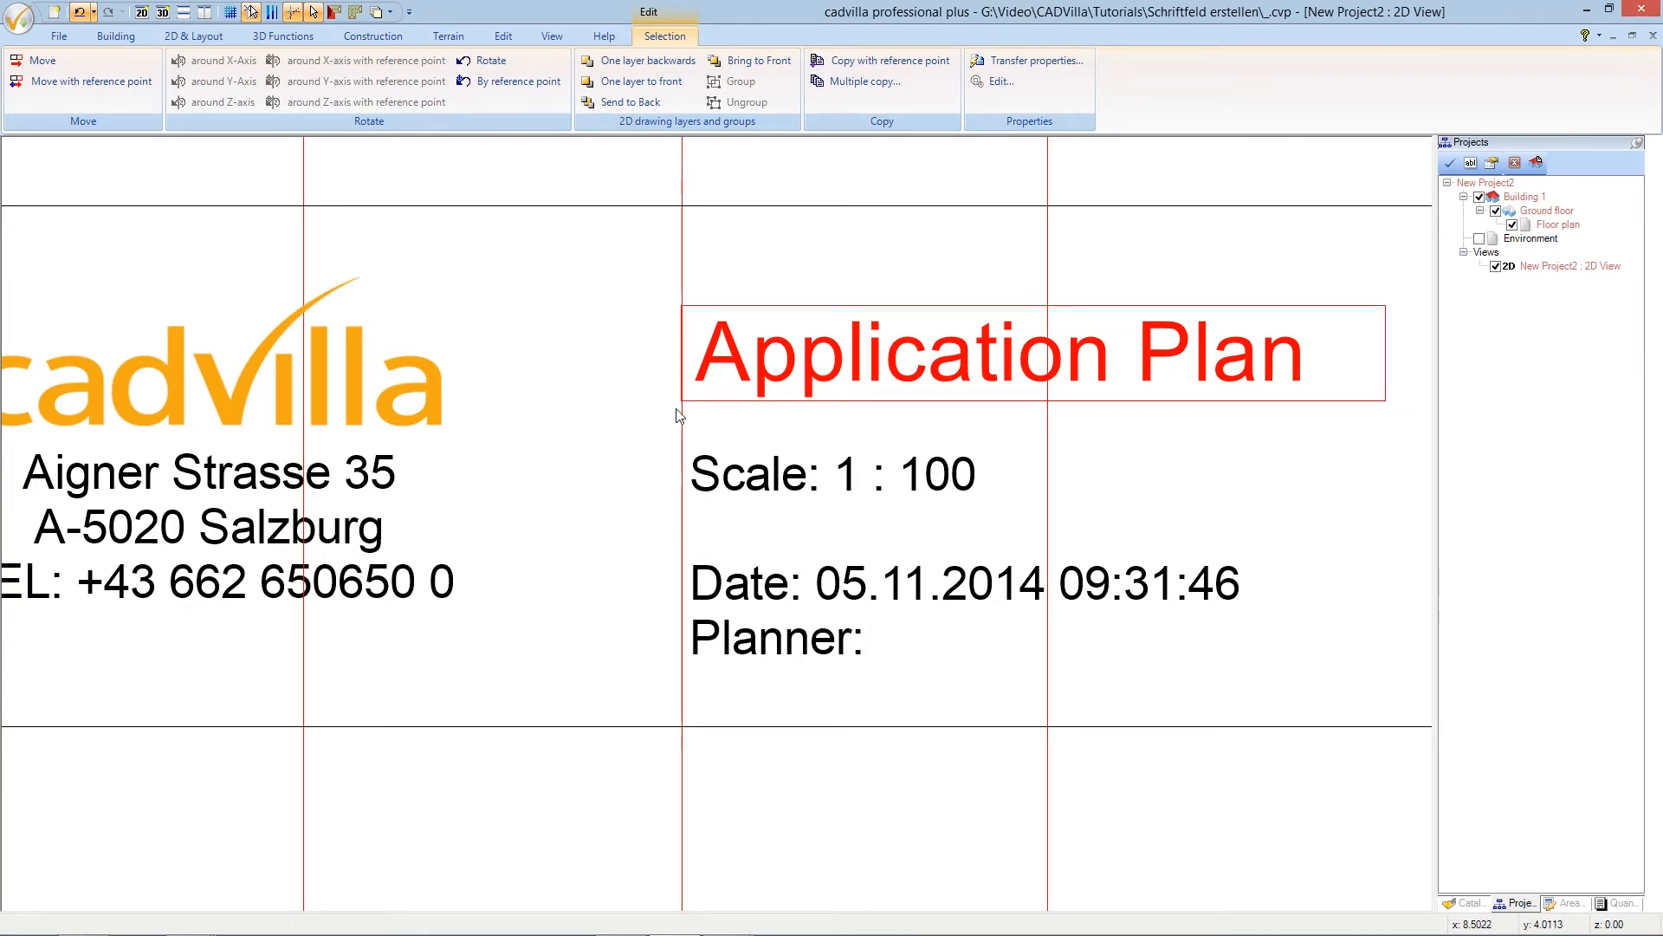
key("Escape")
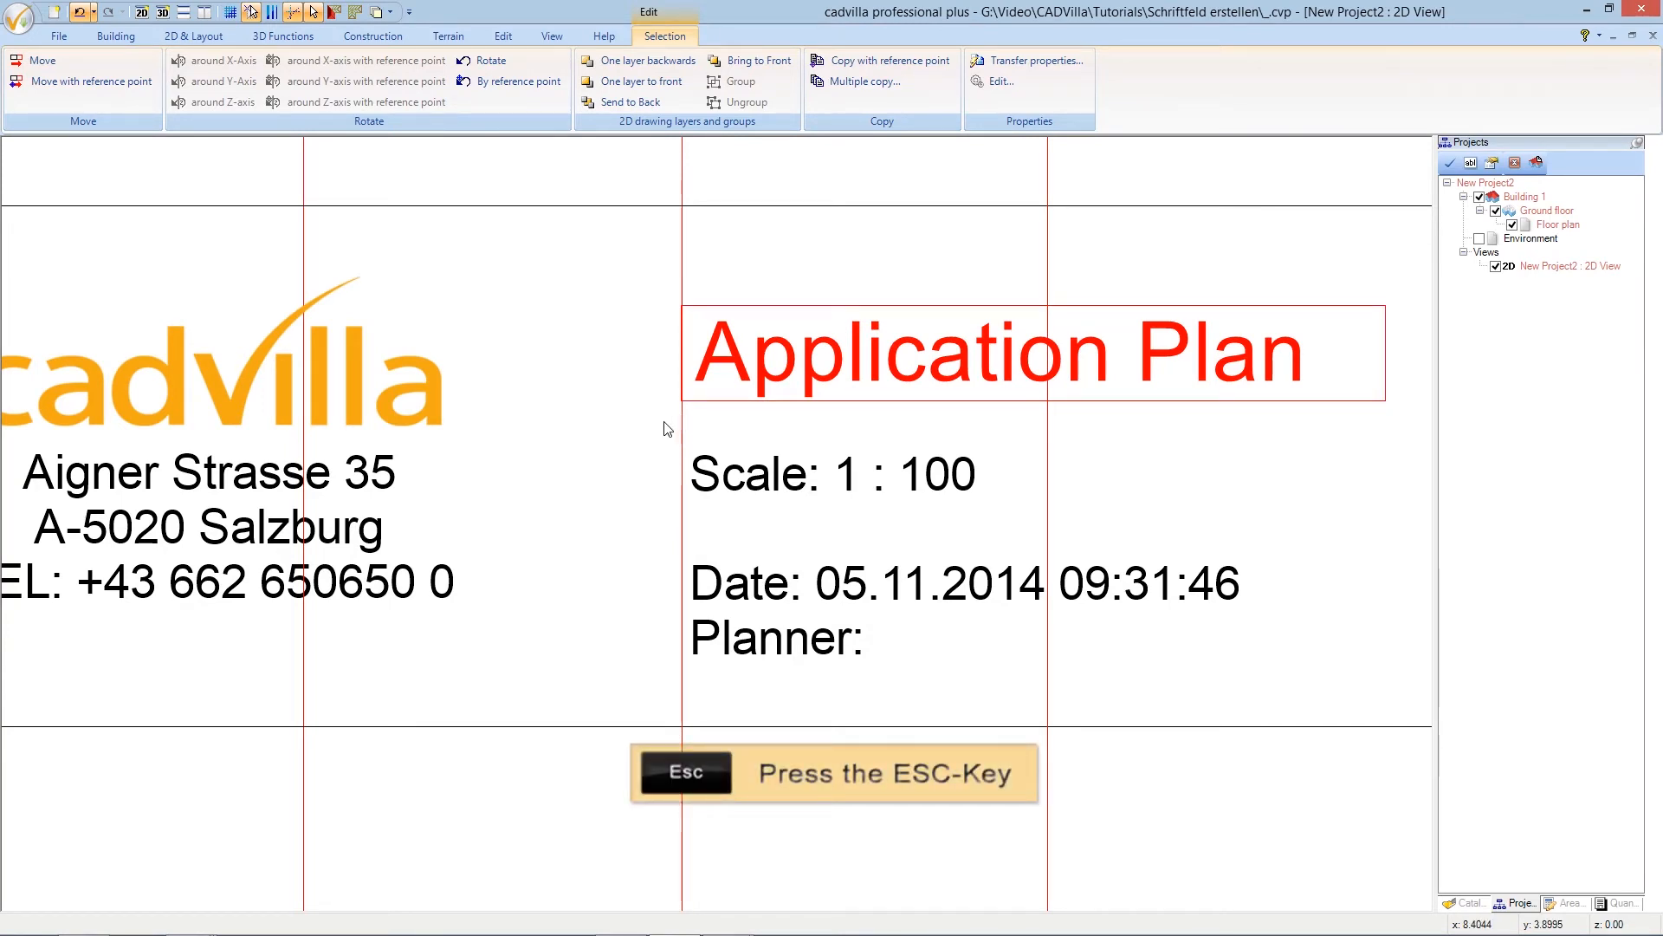
key("Escape")
scroll(668, 429, "down", 3, "ctrl+shift")
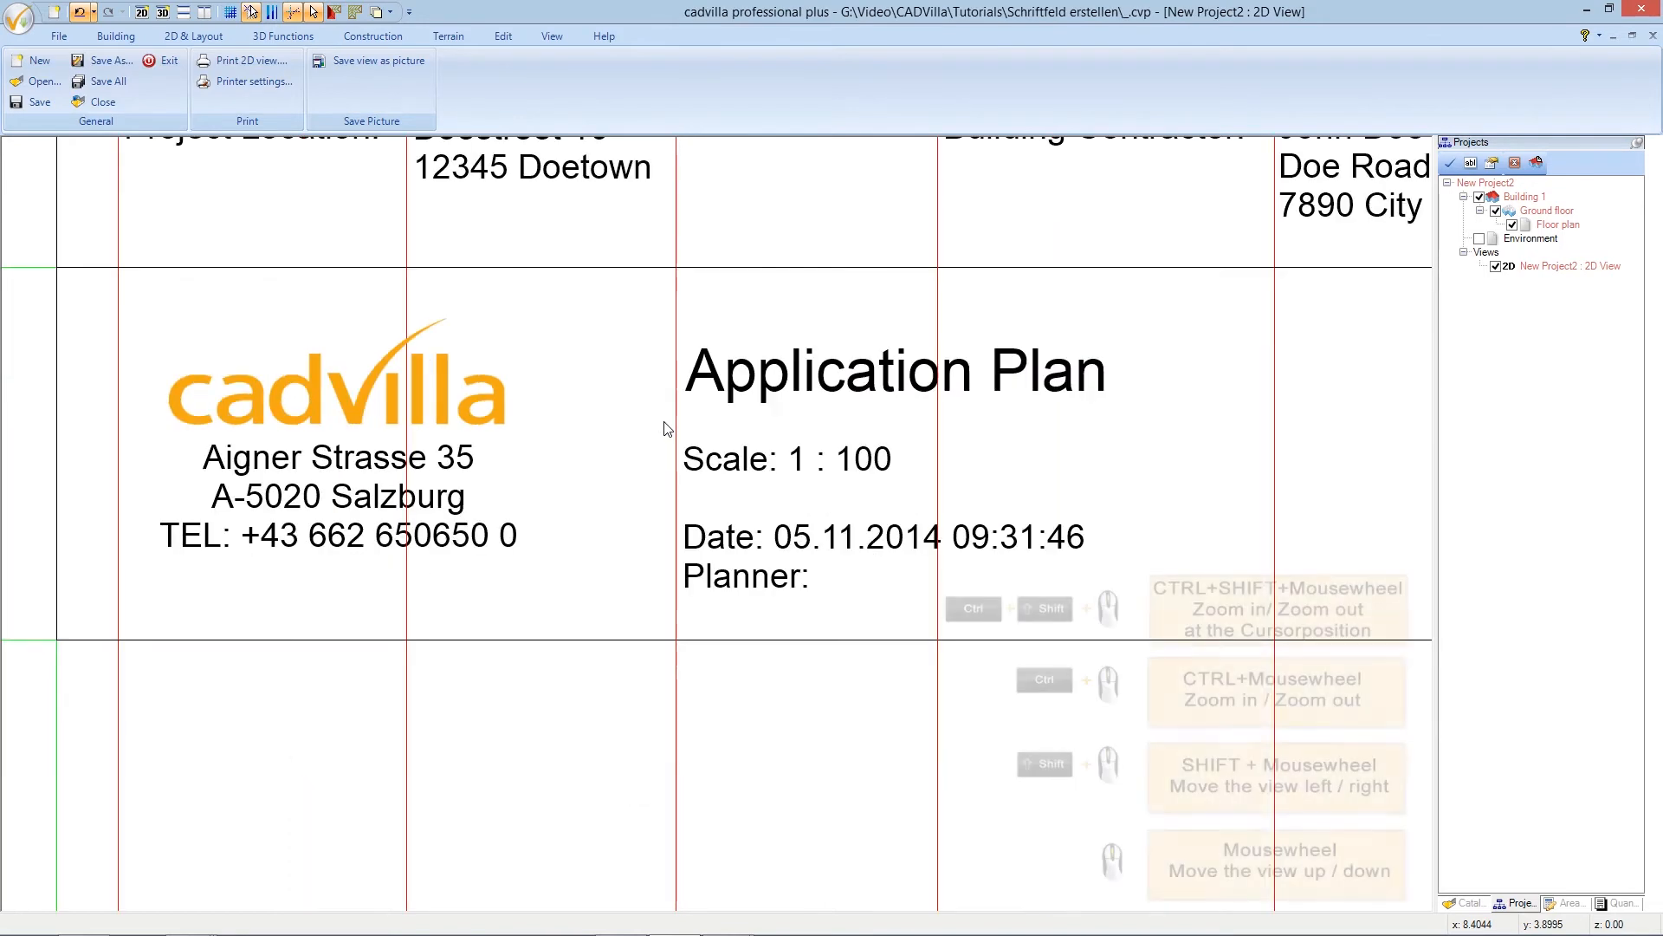
- Zoom out to show the whole aligned title block and open the main application menu
scroll(664, 428, "down", 2, "ctrl+shift")
scroll(660, 428, "up", 3)
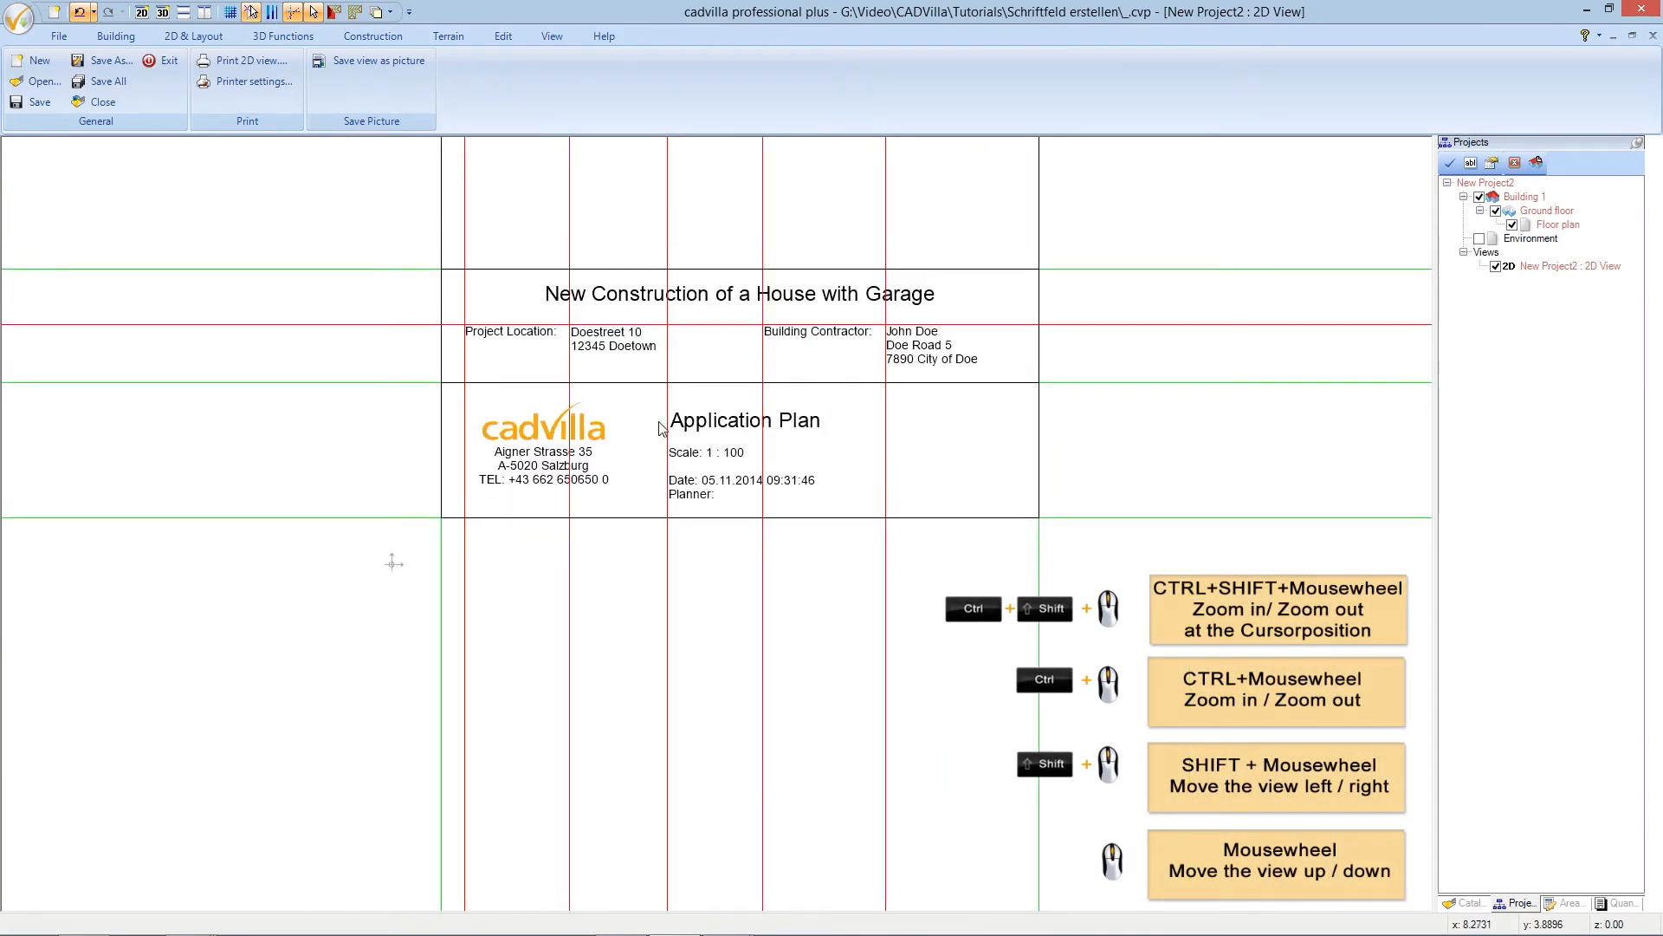
scroll(661, 428, "up", 3)
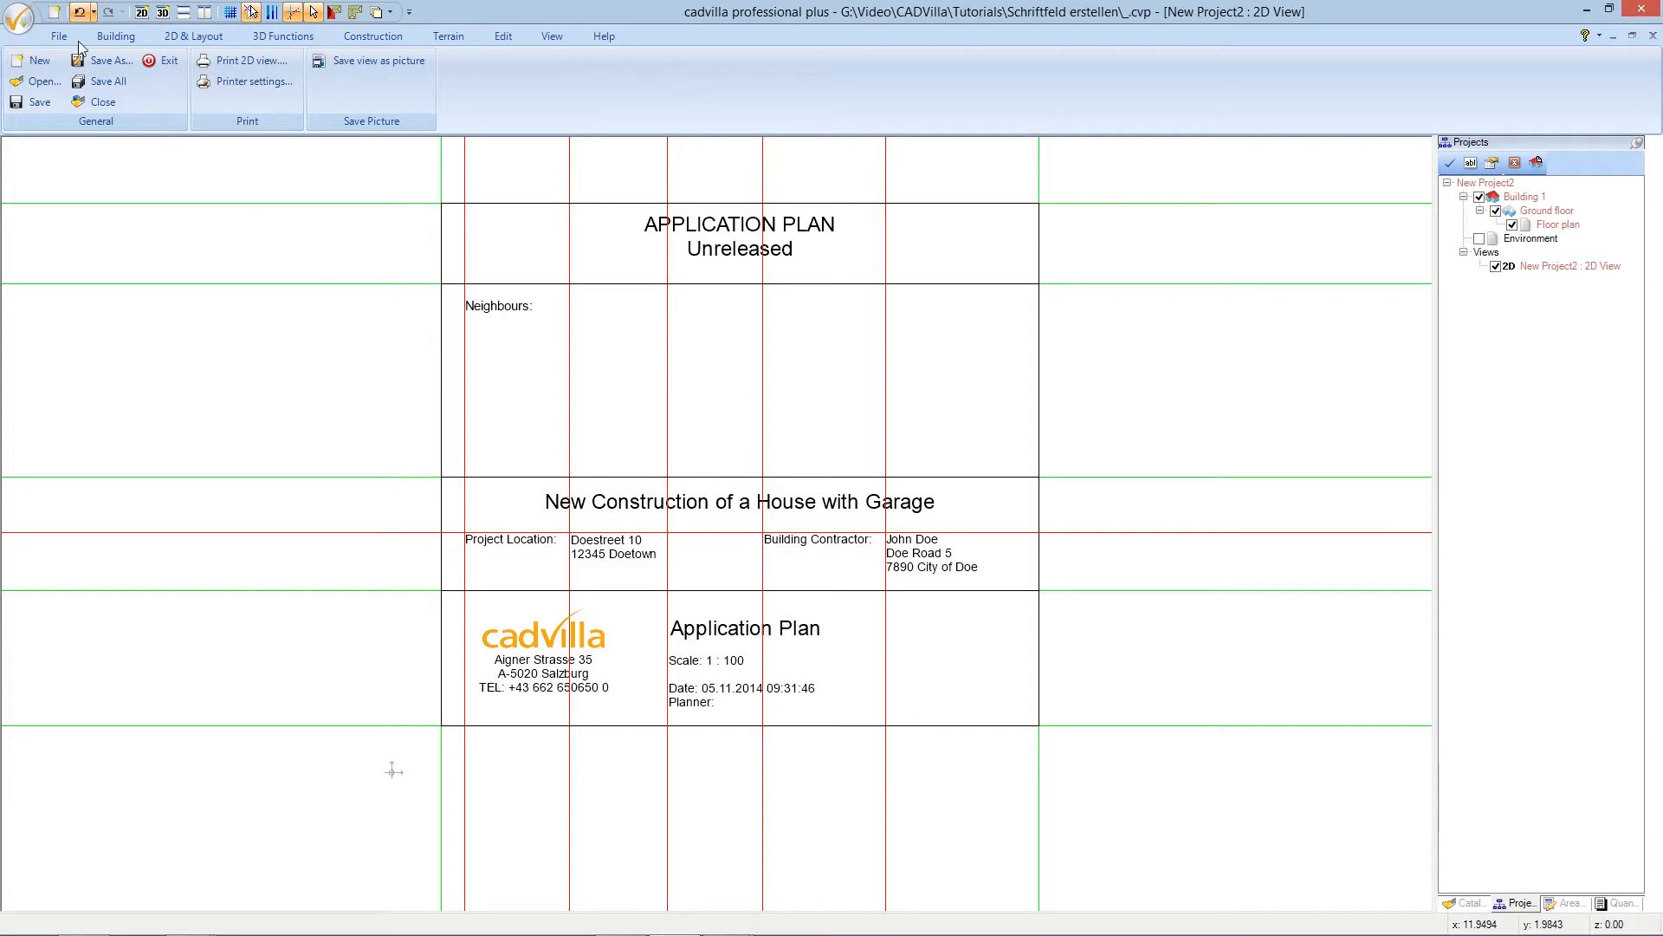
left_click(19, 18)
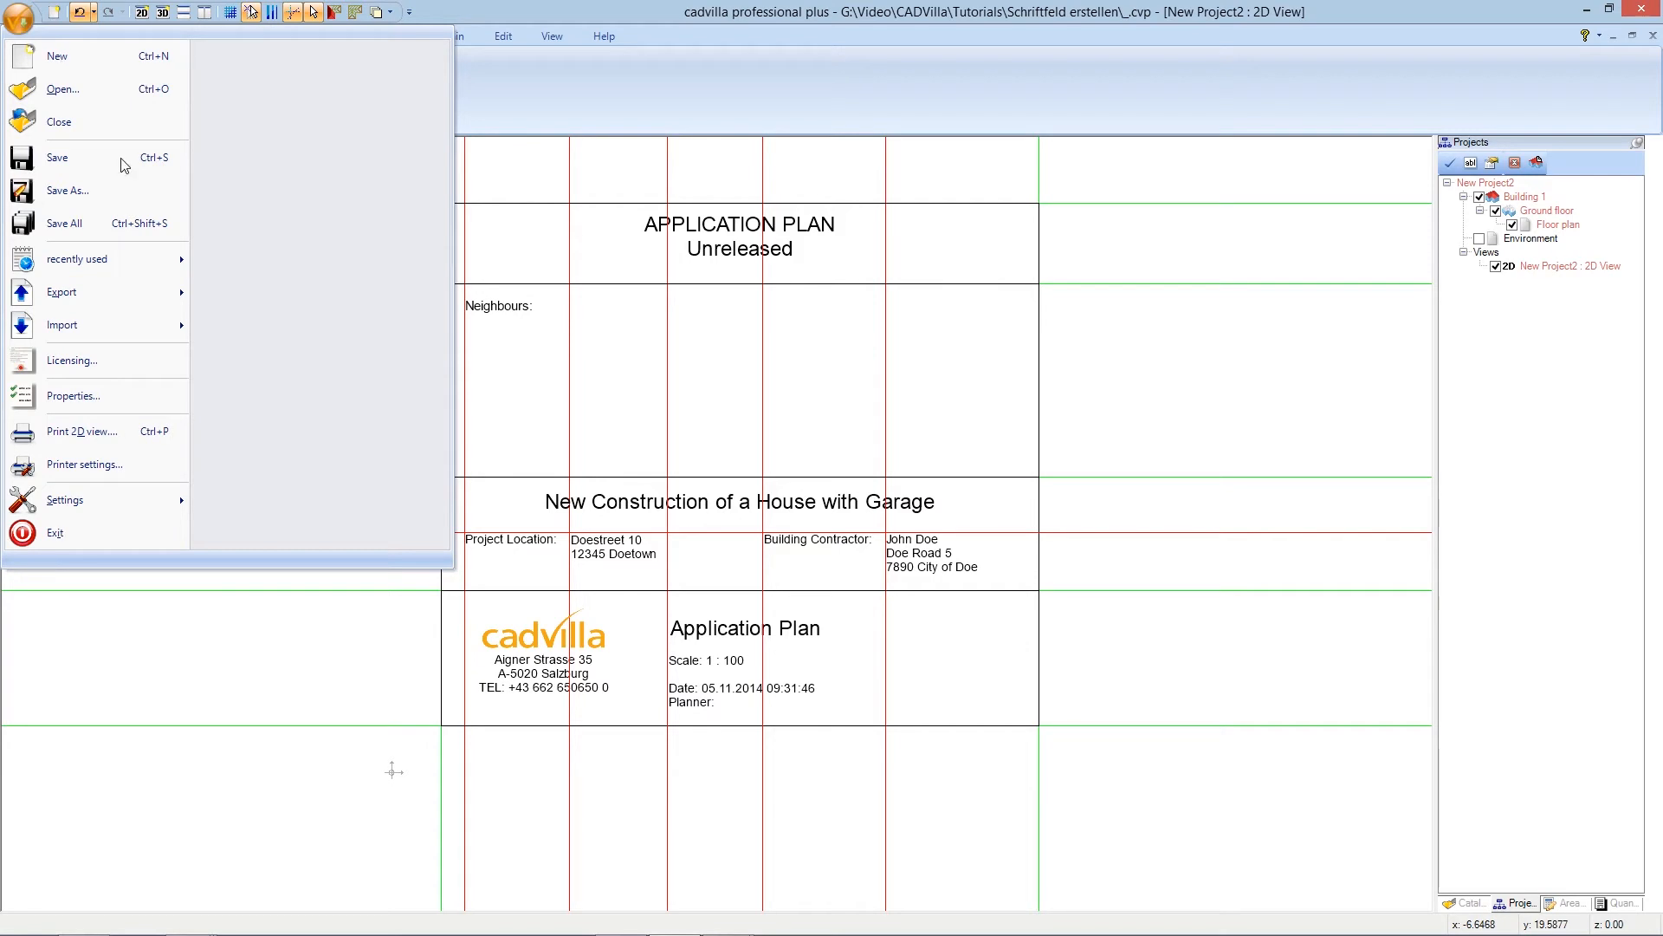
- In Project settings enter the planner's name as User, edit the project name, then hide guidelines
left_click(141, 402)
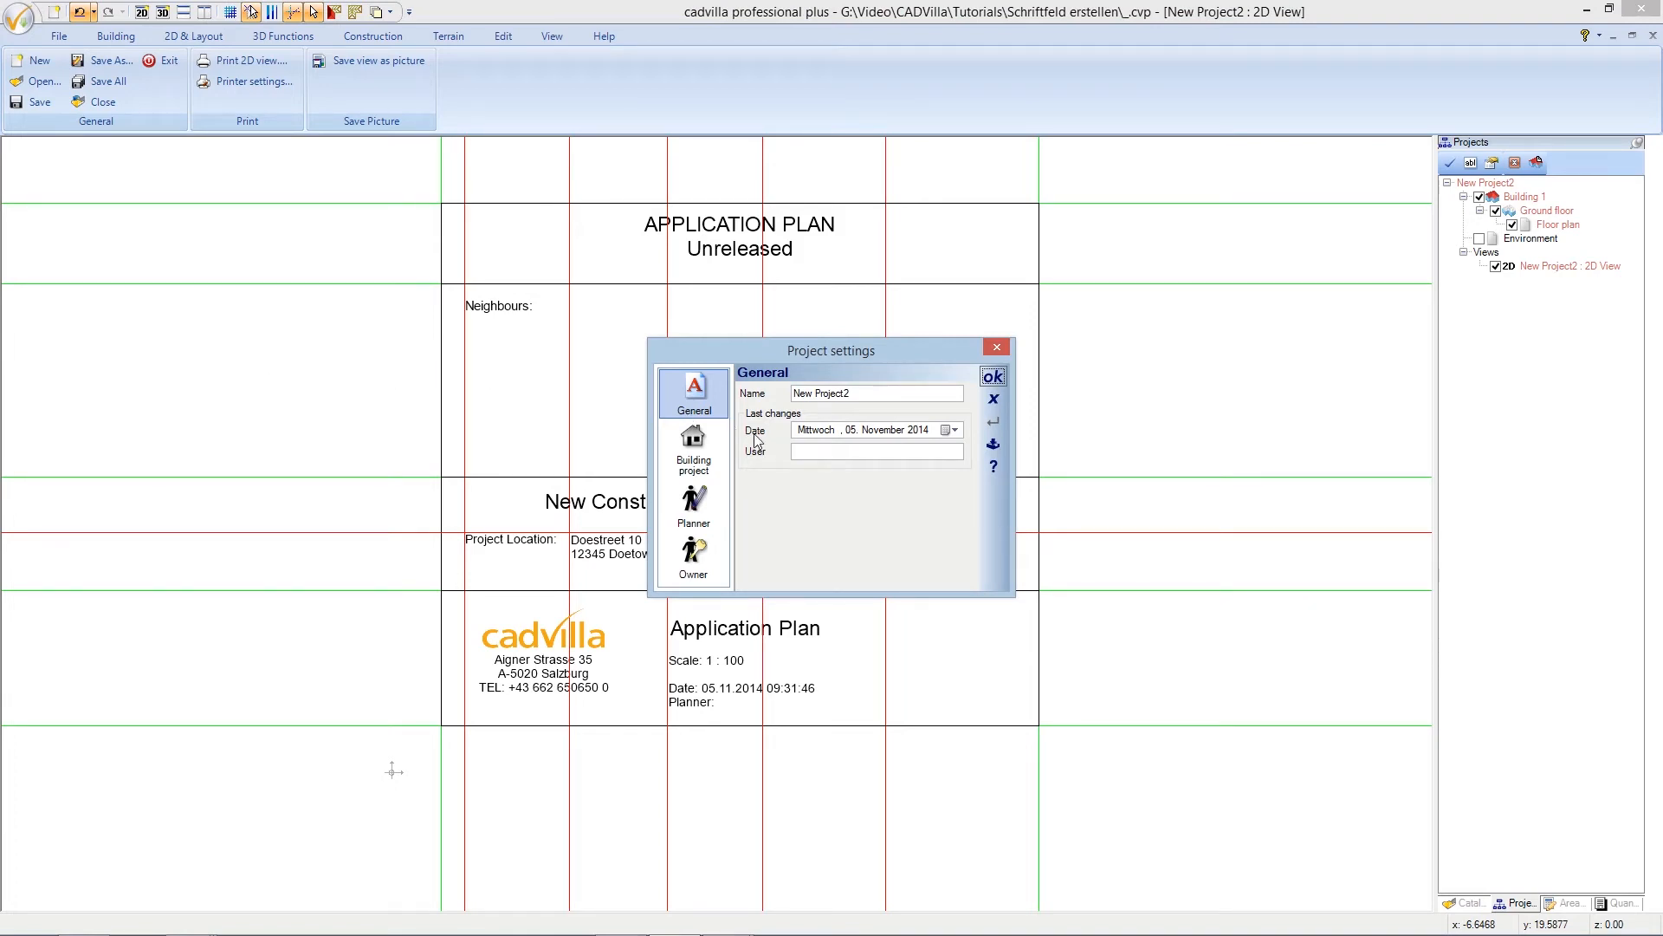
left_click(798, 451)
type("James Doe")
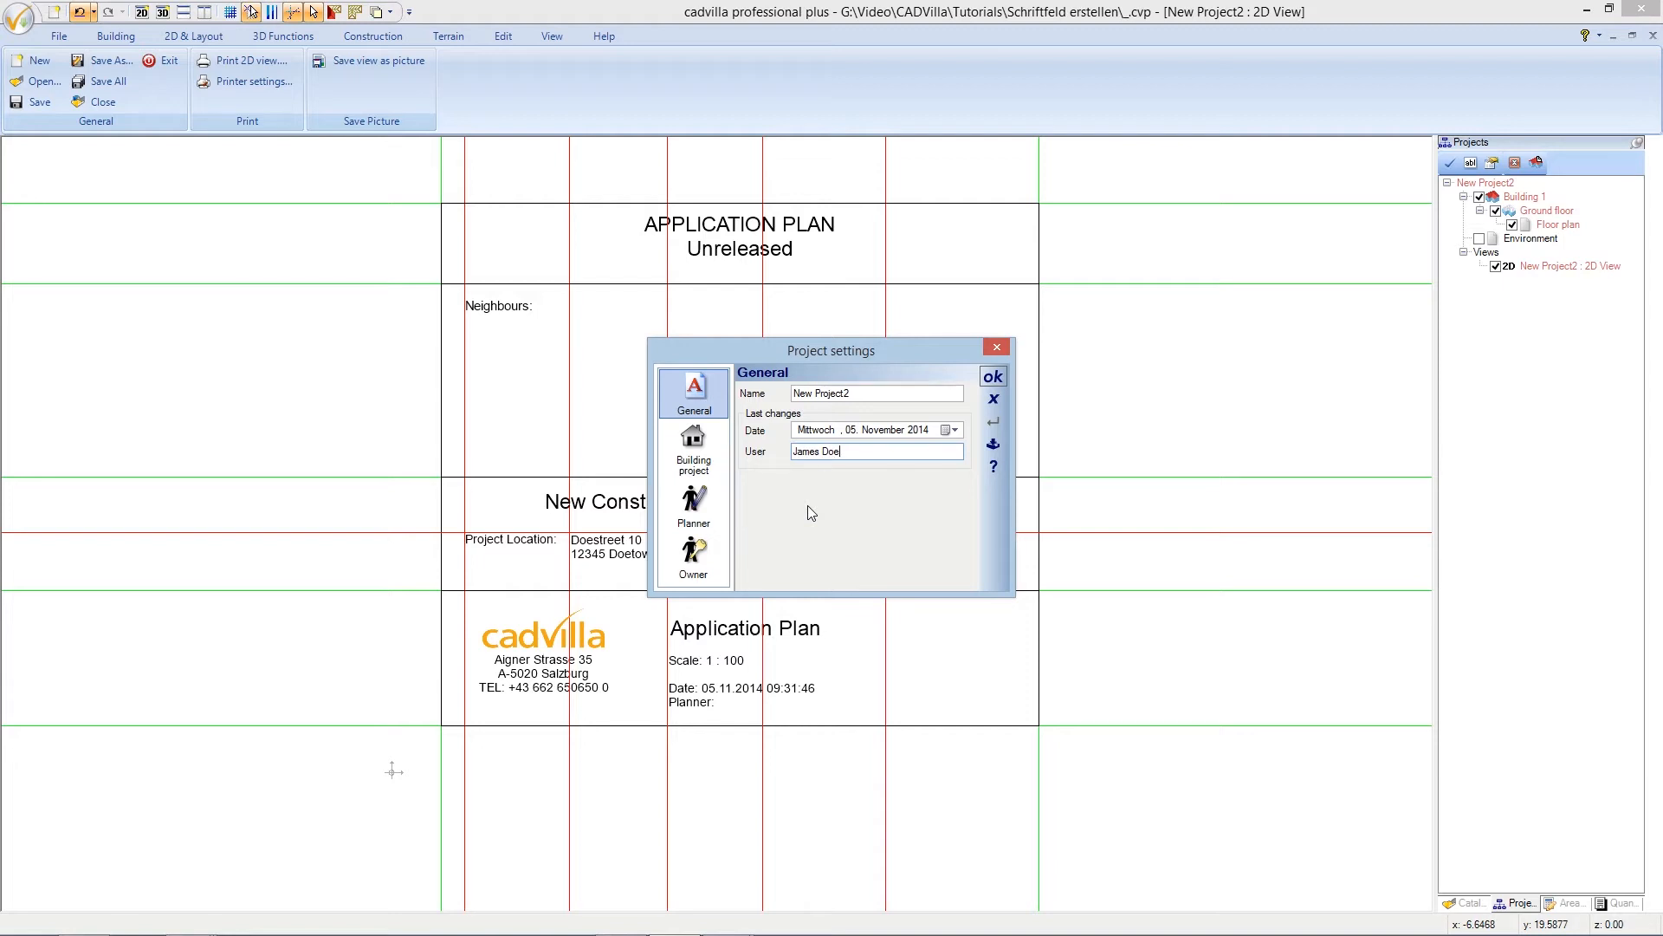
left_click_drag(871, 393, 771, 394)
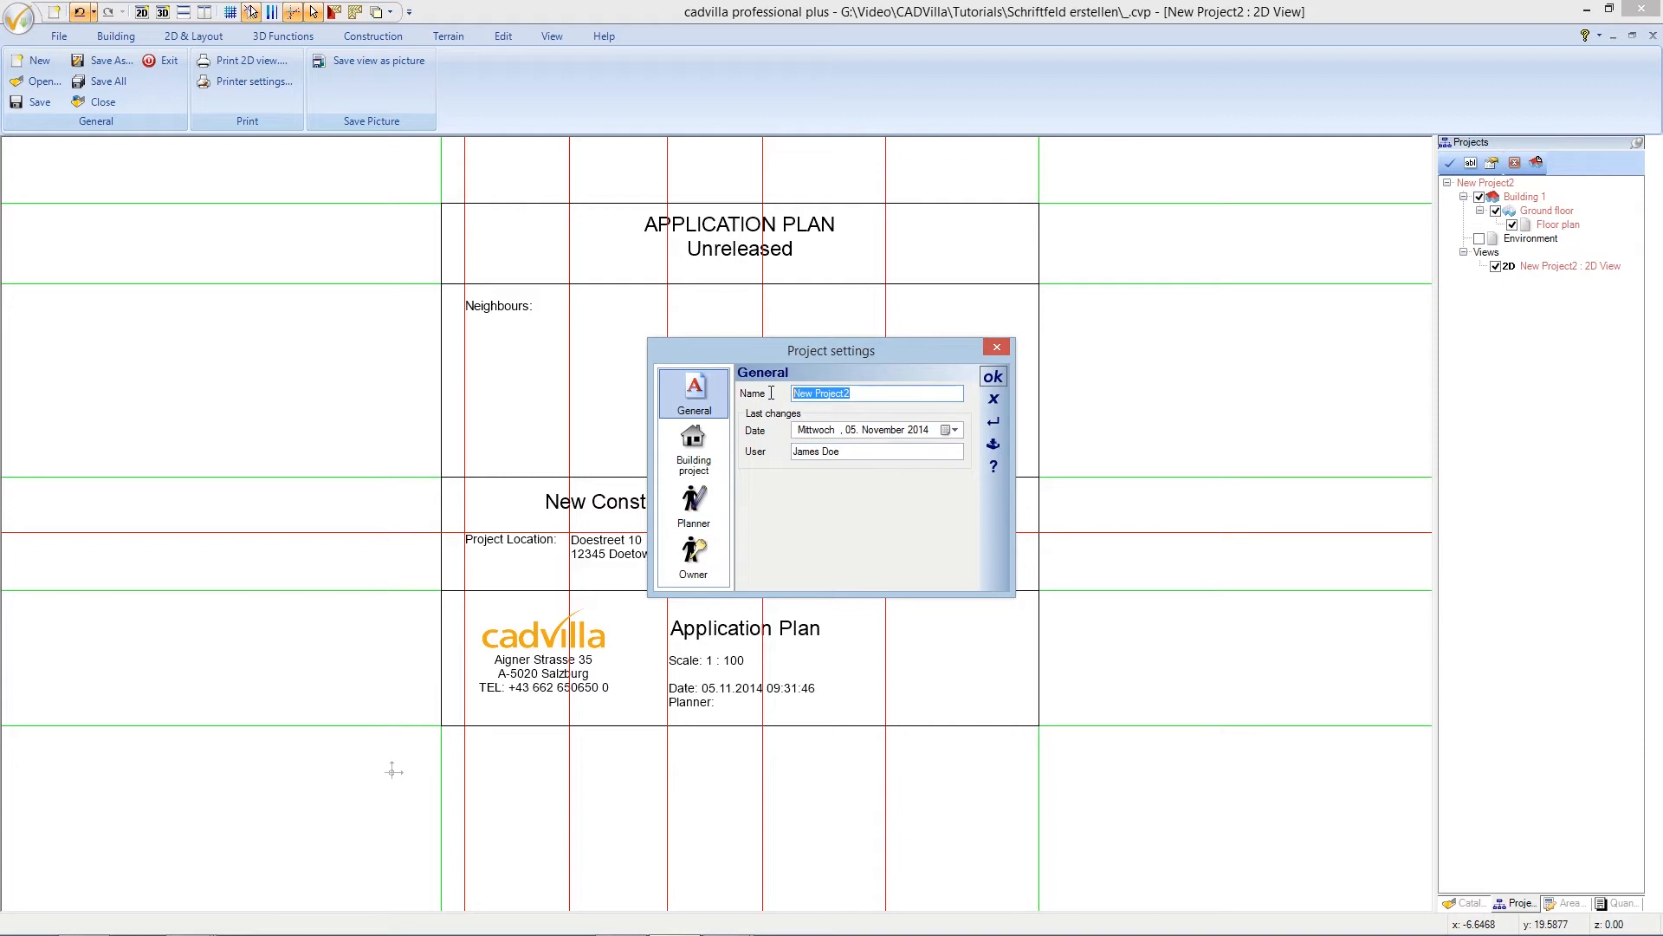
type("Tutorial")
left_click(993, 378)
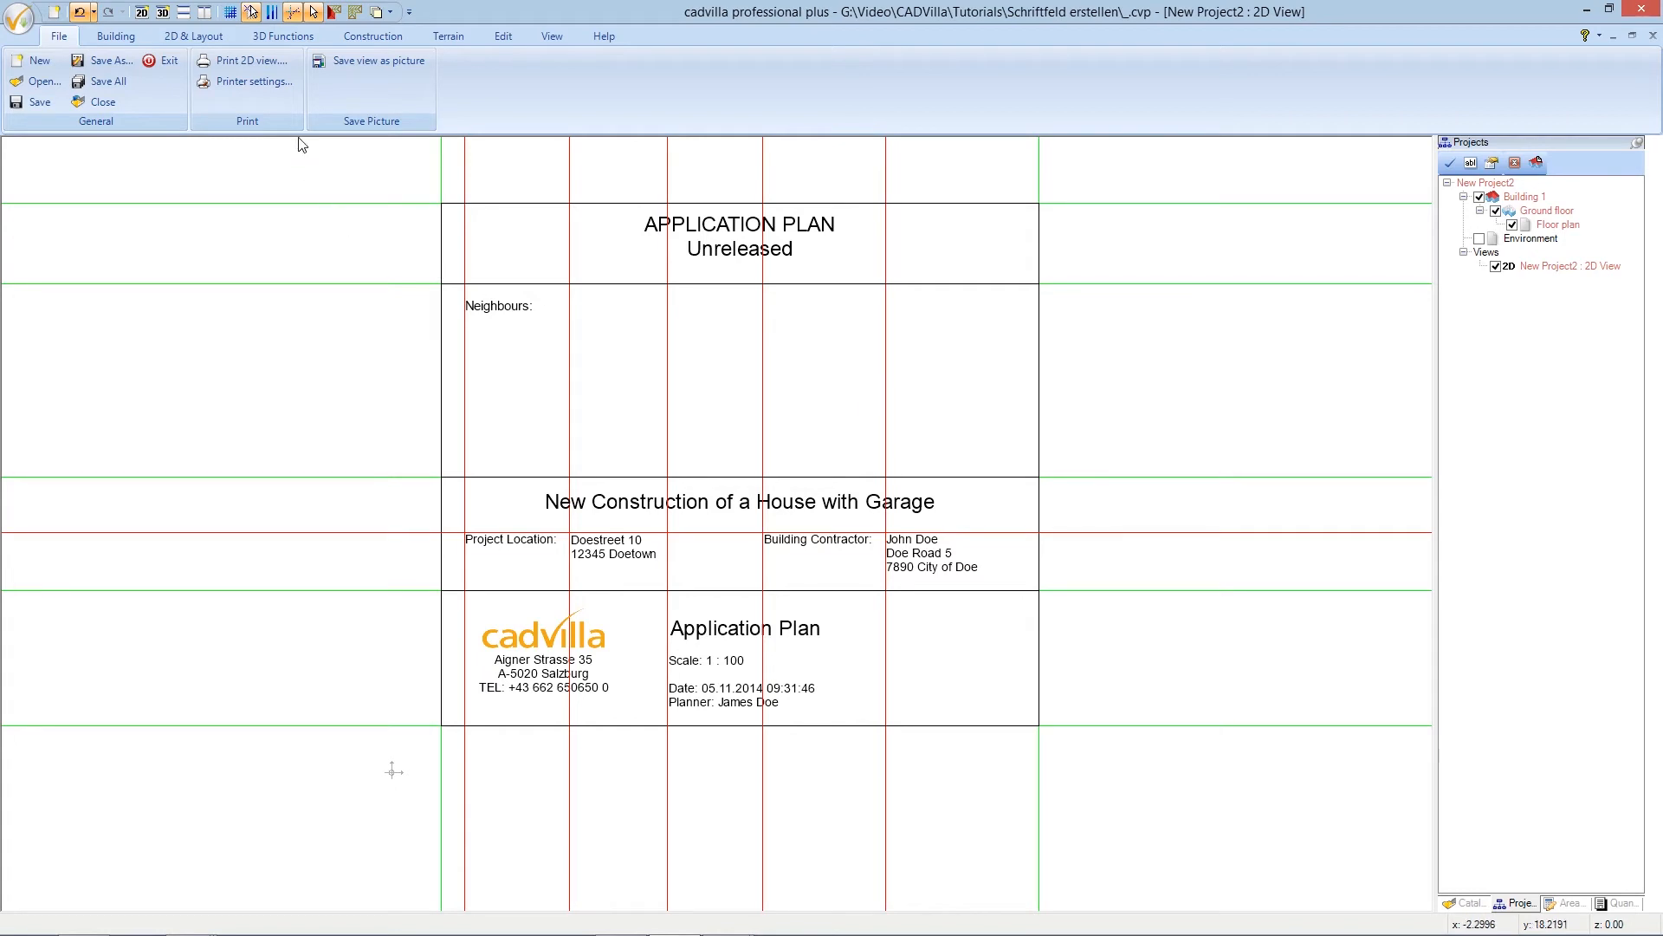
left_click(292, 13)
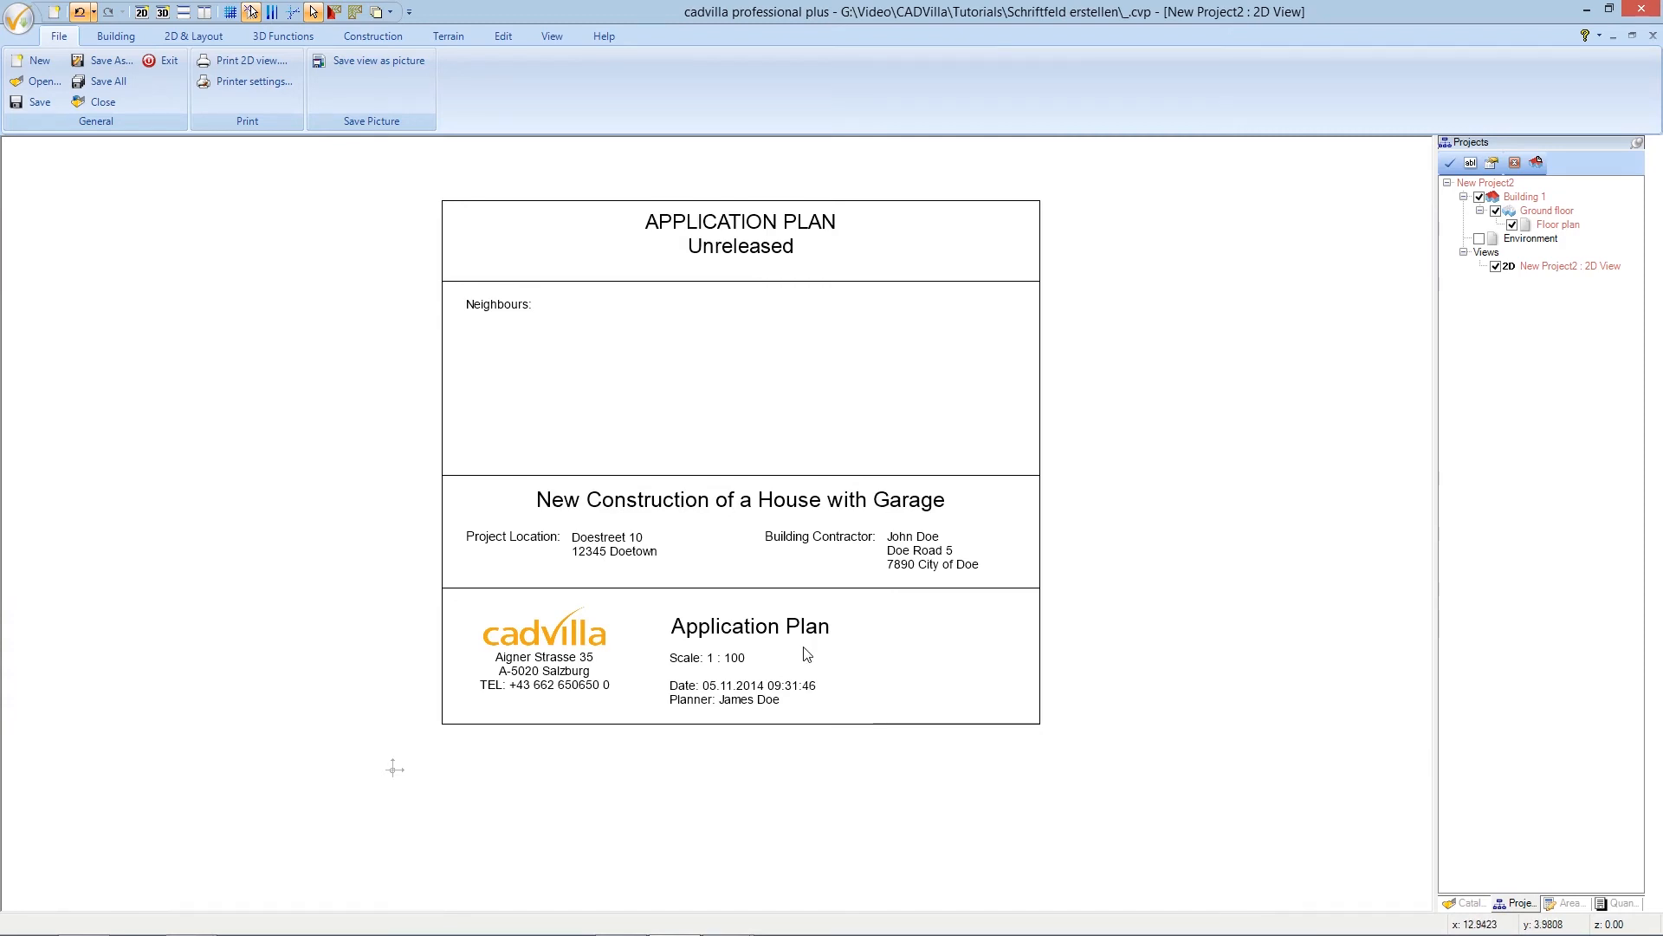
- Drag a selection window around the entire guideline-free title block
left_click_drag(290, 774, 1174, 176)
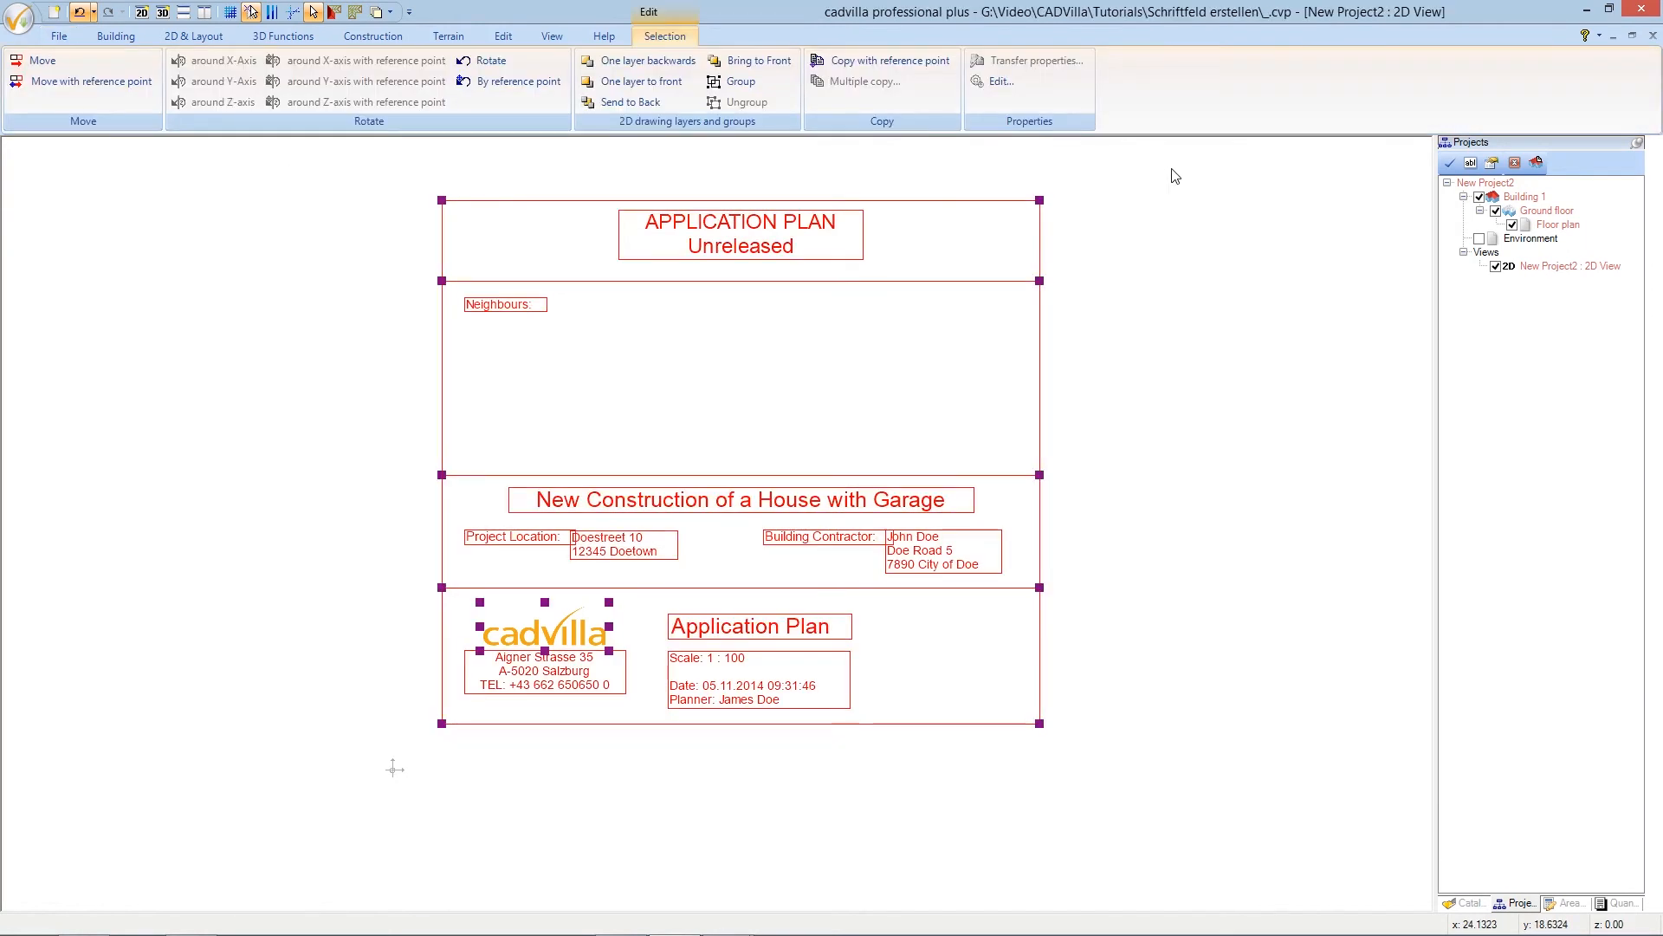
- Save the selected title block as the 2D-Symbol 'Title_Block_1to100' and clear the selection
right_click(984, 258)
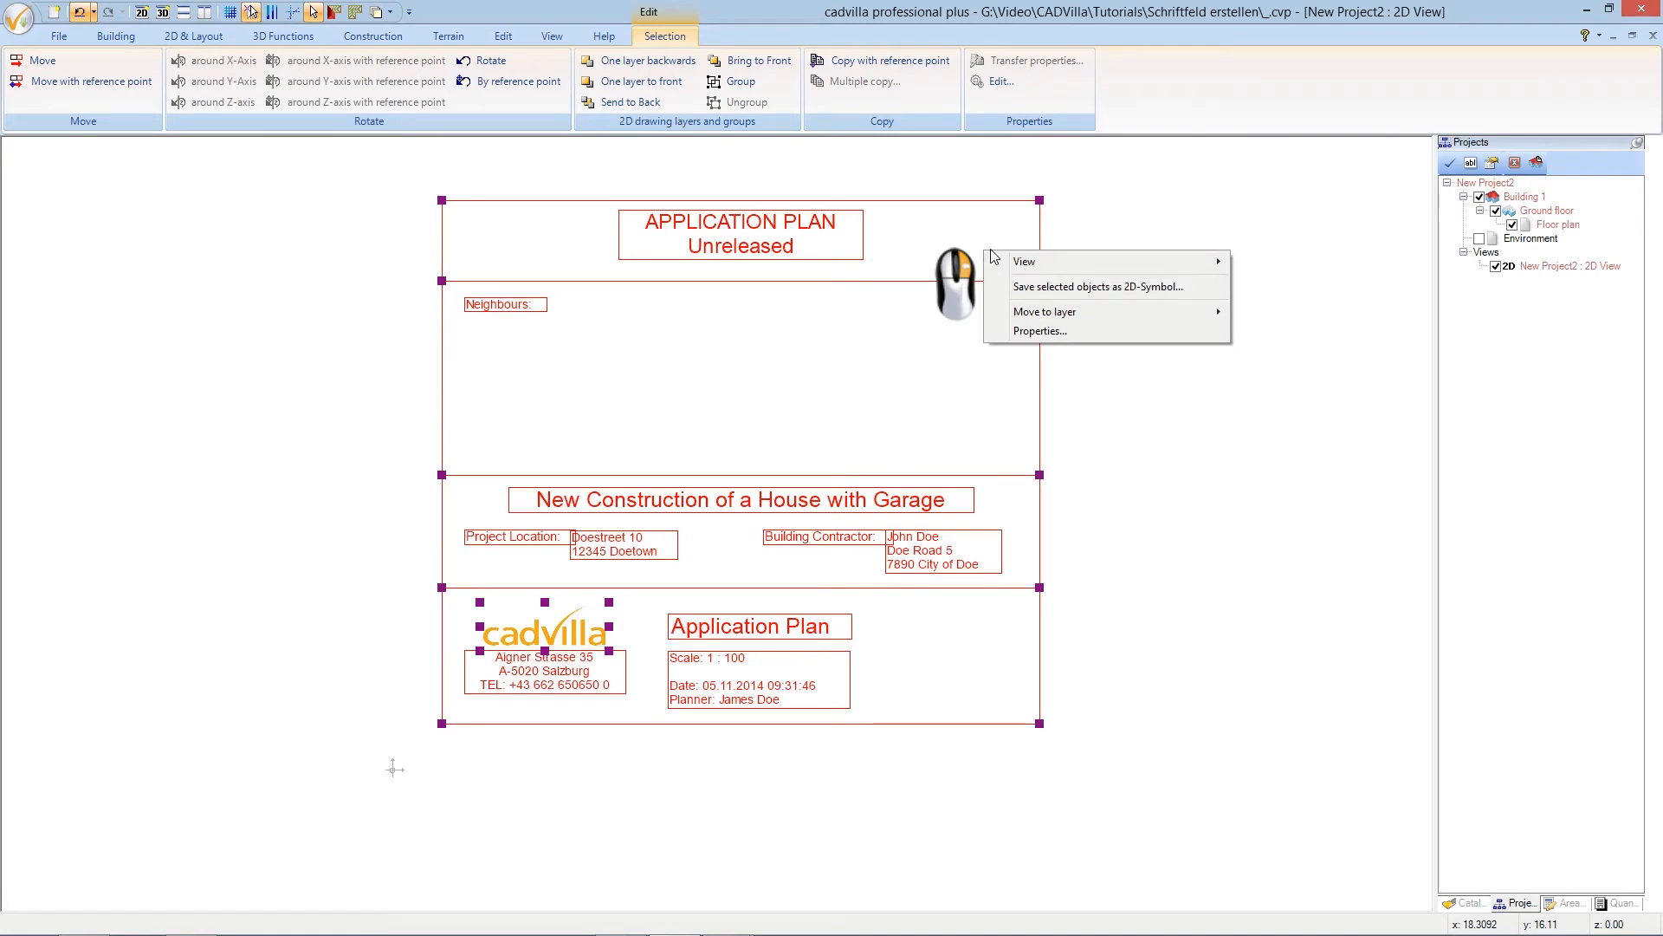
left_click(1046, 288)
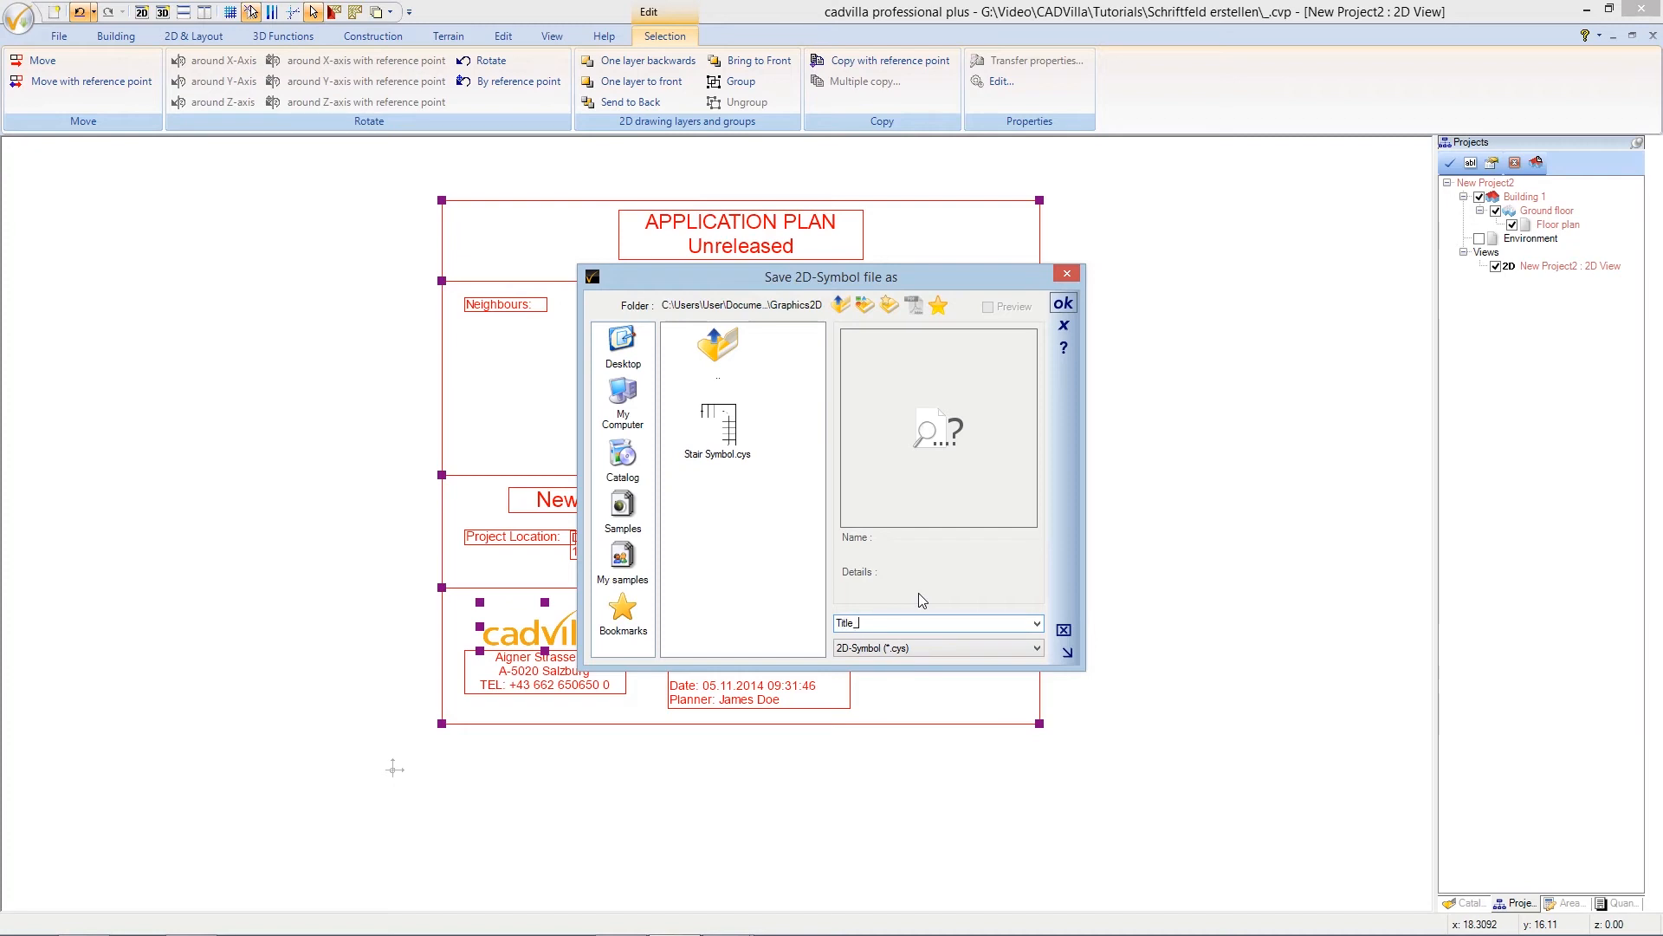
type("ock_1to100")
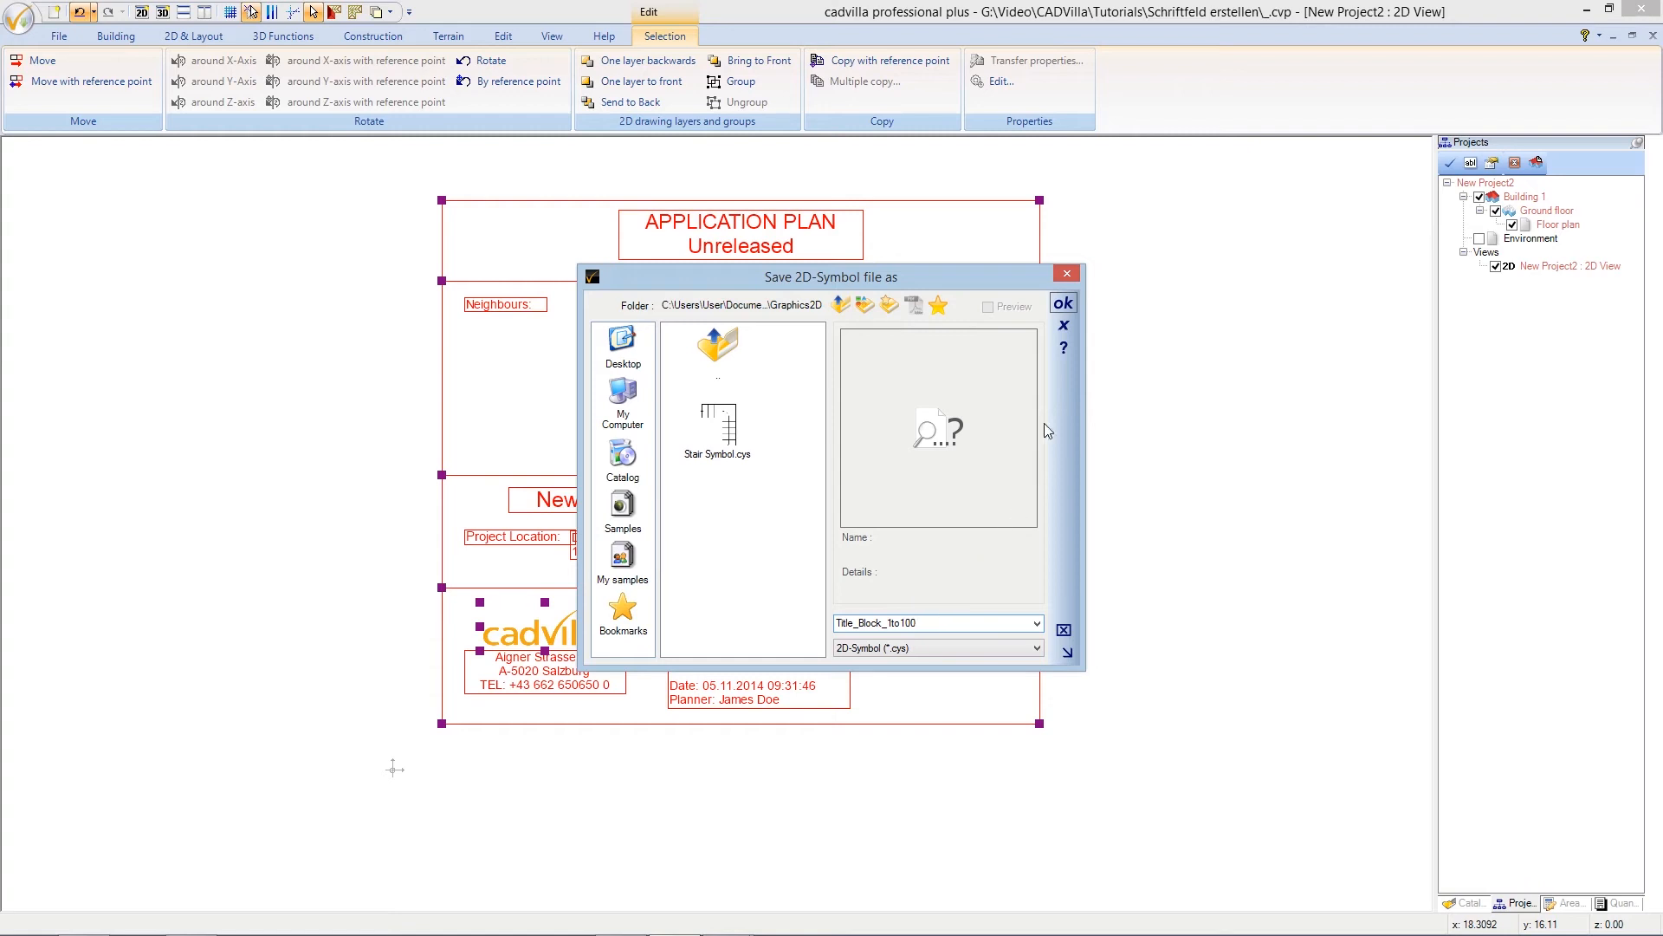
left_click(1066, 304)
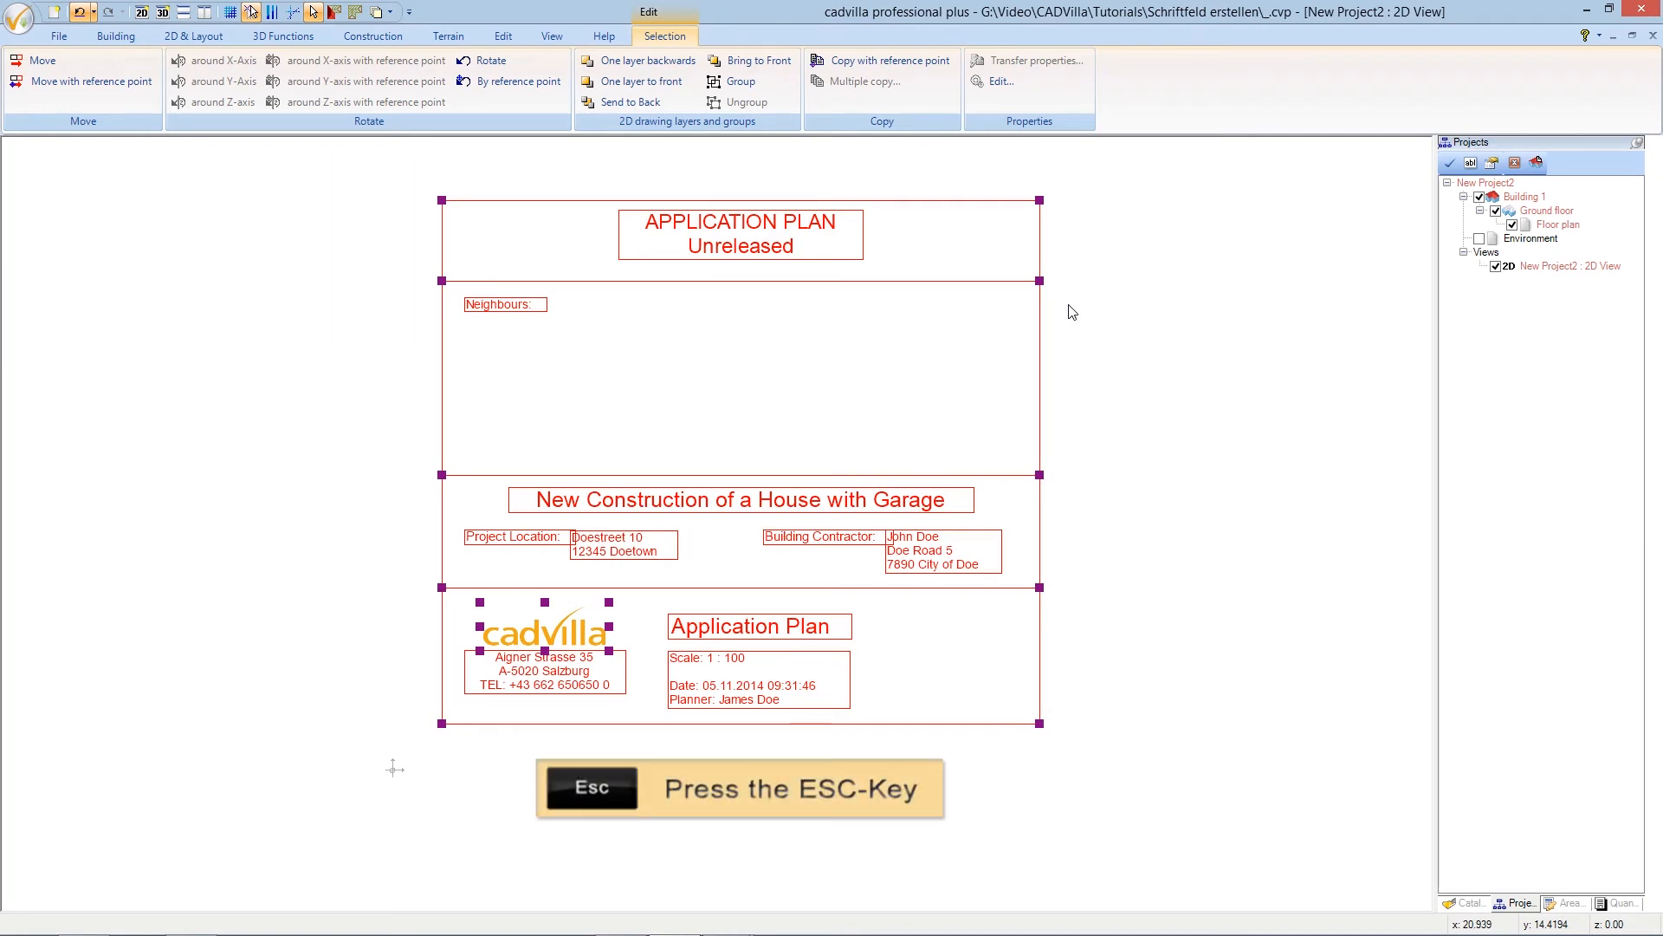
key("Escape")
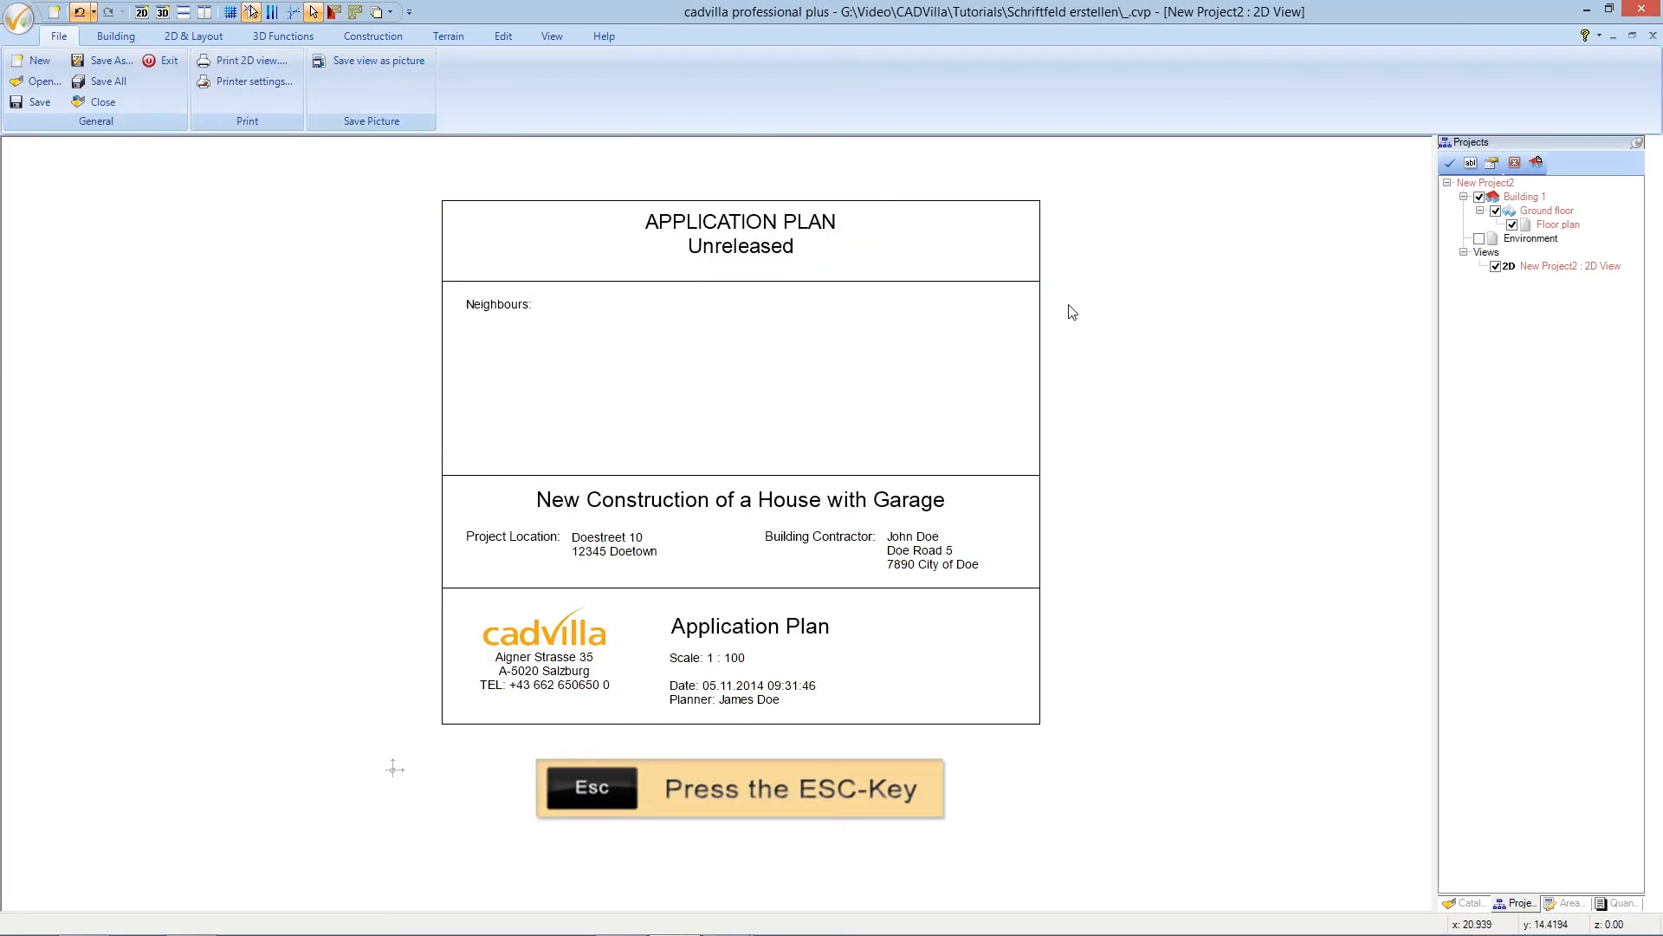